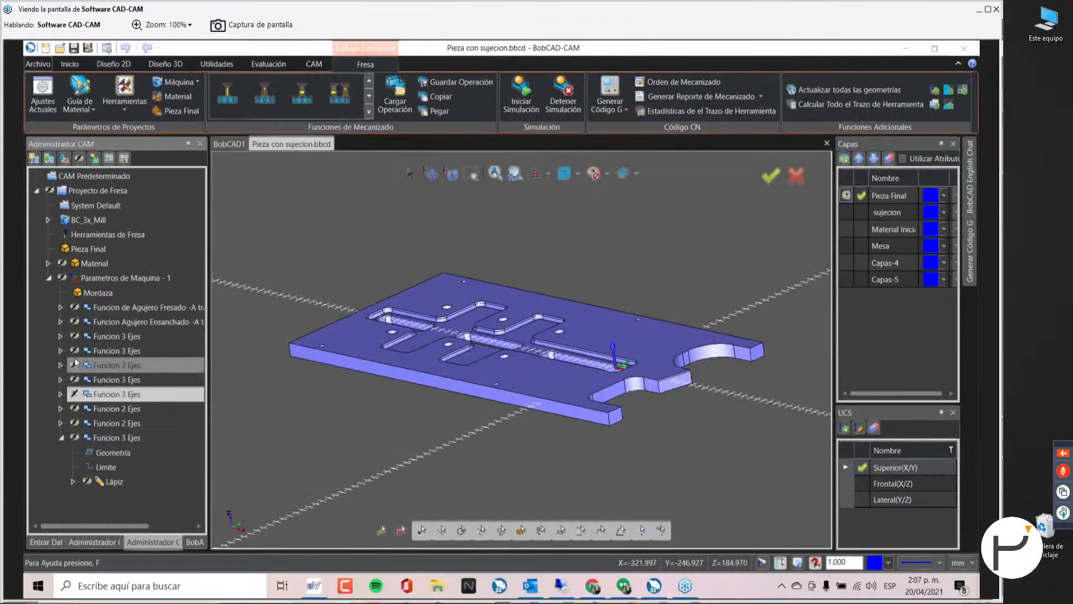
# - Look through the scene list in OBS, and return to the webinar viewer with its window maximized
pyautogui.hotkey('alt', 'Tab')
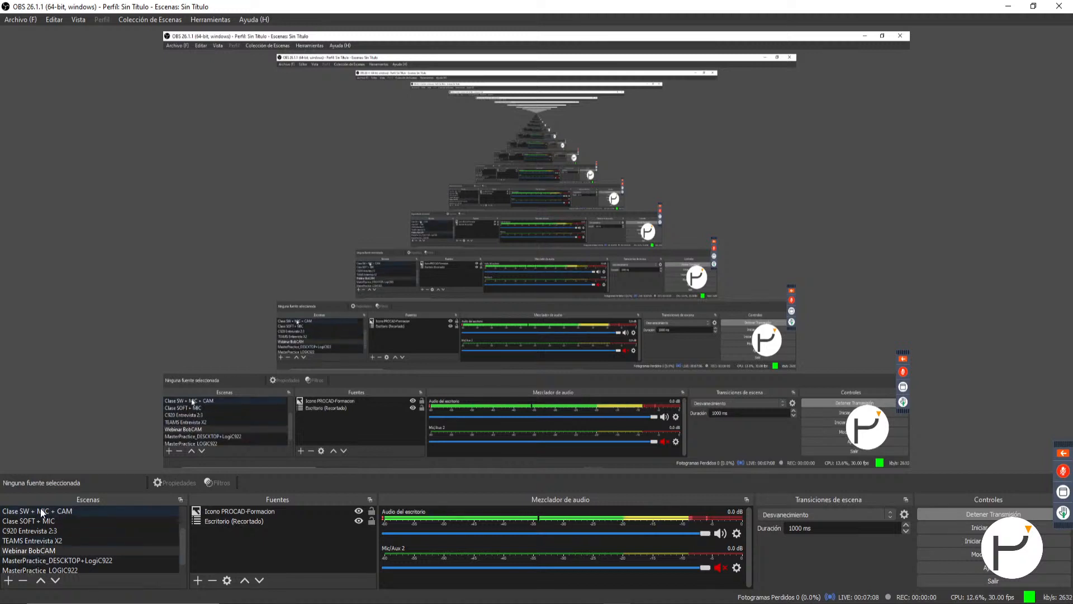
pyautogui.scroll(1, 41, 511)
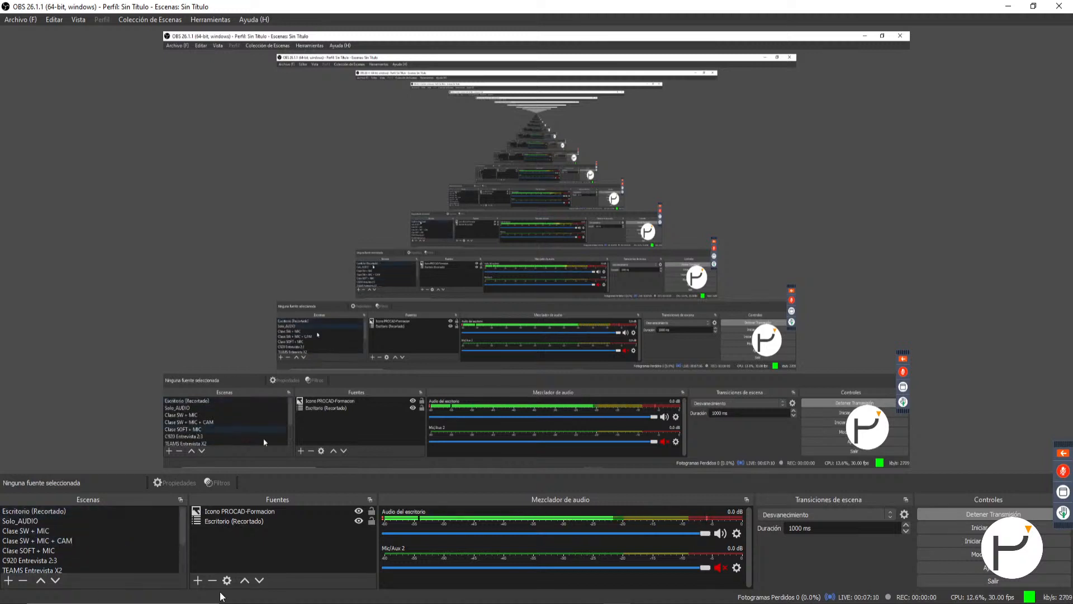
pyautogui.click(1010, 7)
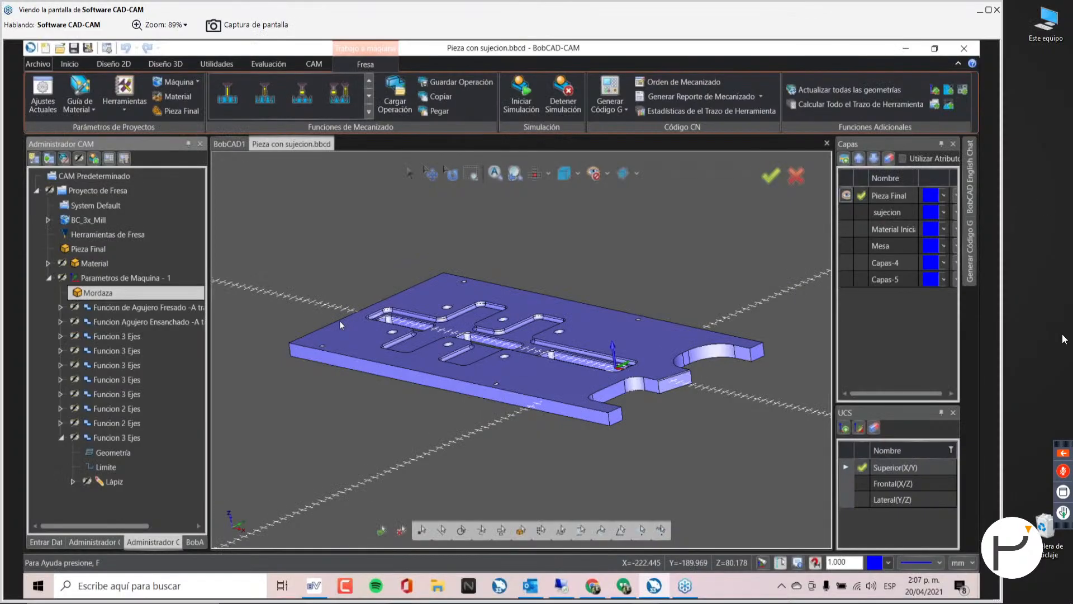
pyautogui.click(989, 11)
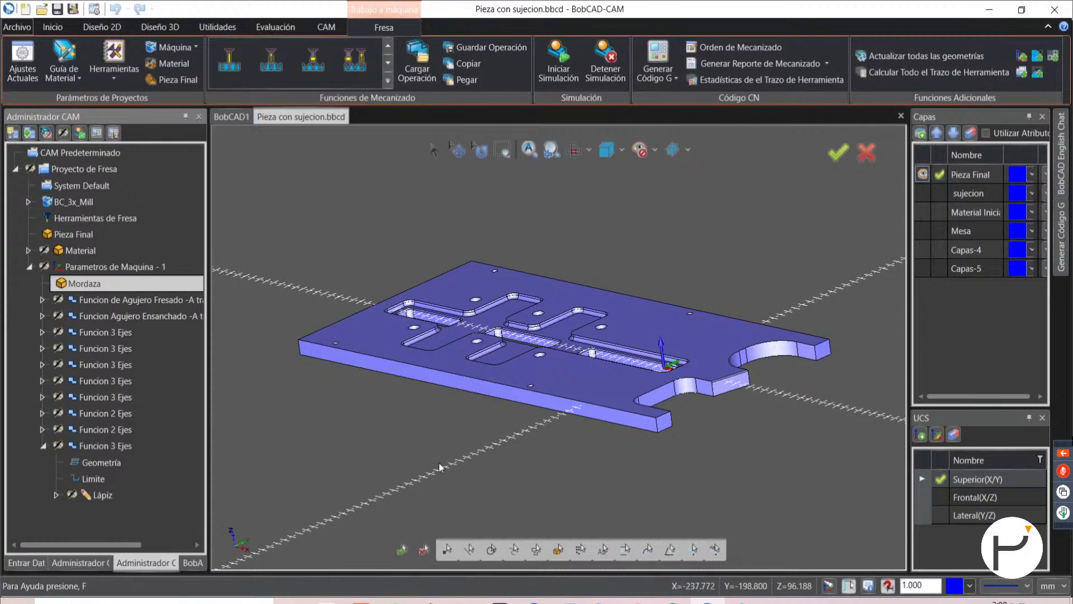
# - Show the Mesa and sujecion layers around the part and select Parametros de Maquina - 1 in the CAM tree
pyautogui.click(922, 230)
pyautogui.scroll(-3, 498, 237)
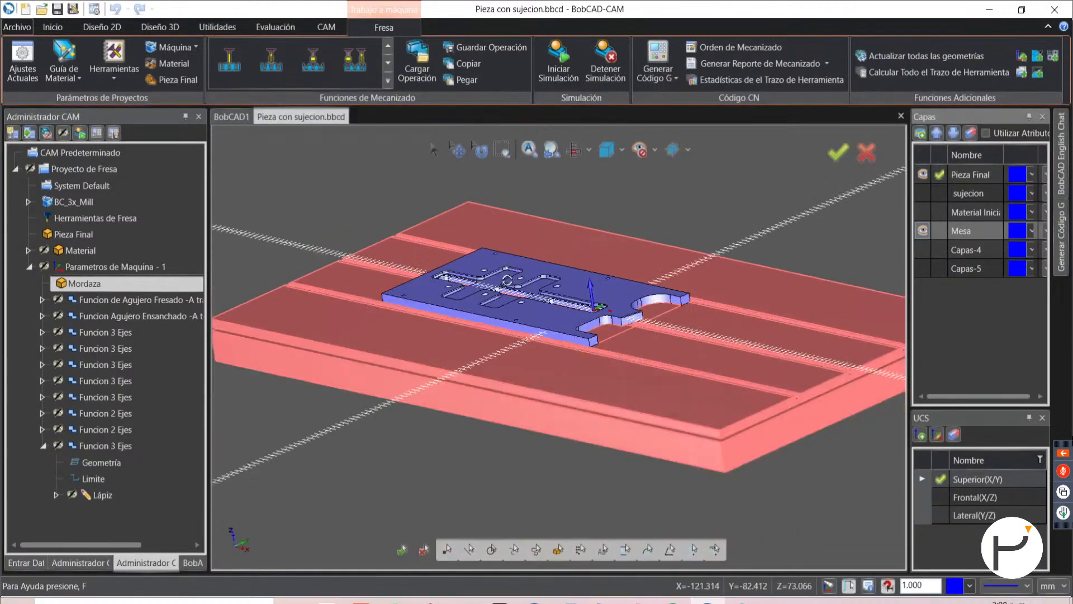
pyautogui.moveTo(507, 281)
pyautogui.mouseDown(button='middle')
pyautogui.moveTo(506, 307)
pyautogui.moveTo(507, 287)
pyautogui.mouseUp(button='middle')
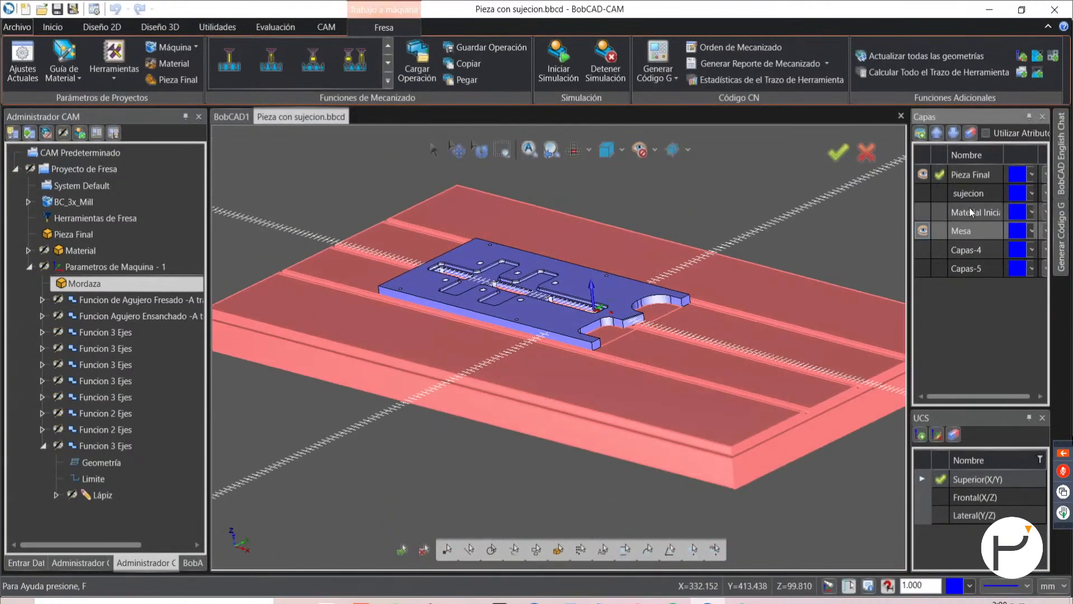
pyautogui.click(922, 192)
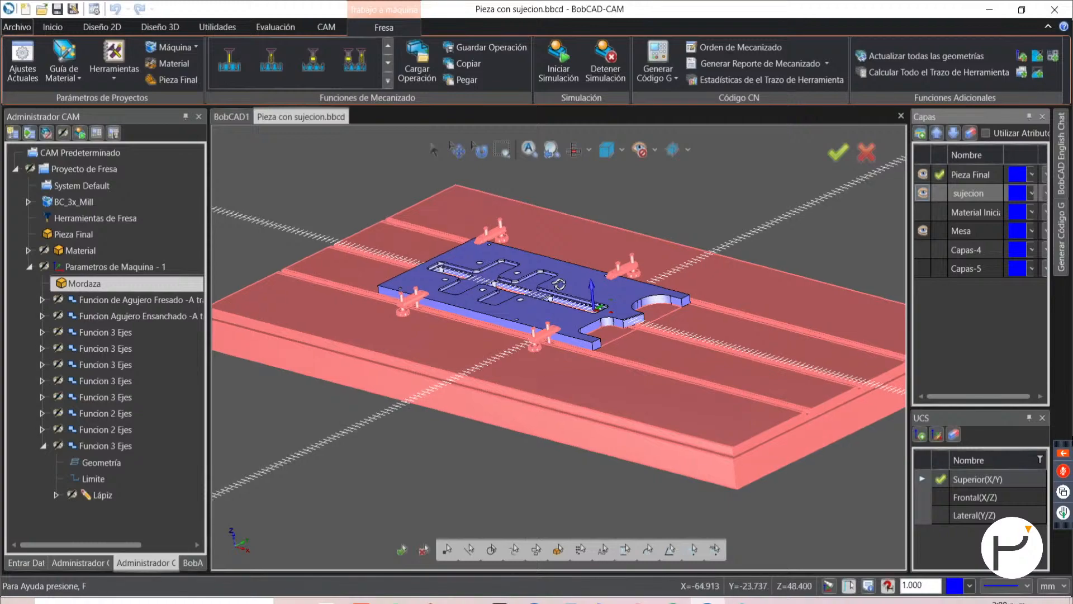
pyautogui.click(109, 267)
# - Examine the four clamps holding the part on the machine table from several angles and distances
pyautogui.scroll(4, 417, 296)
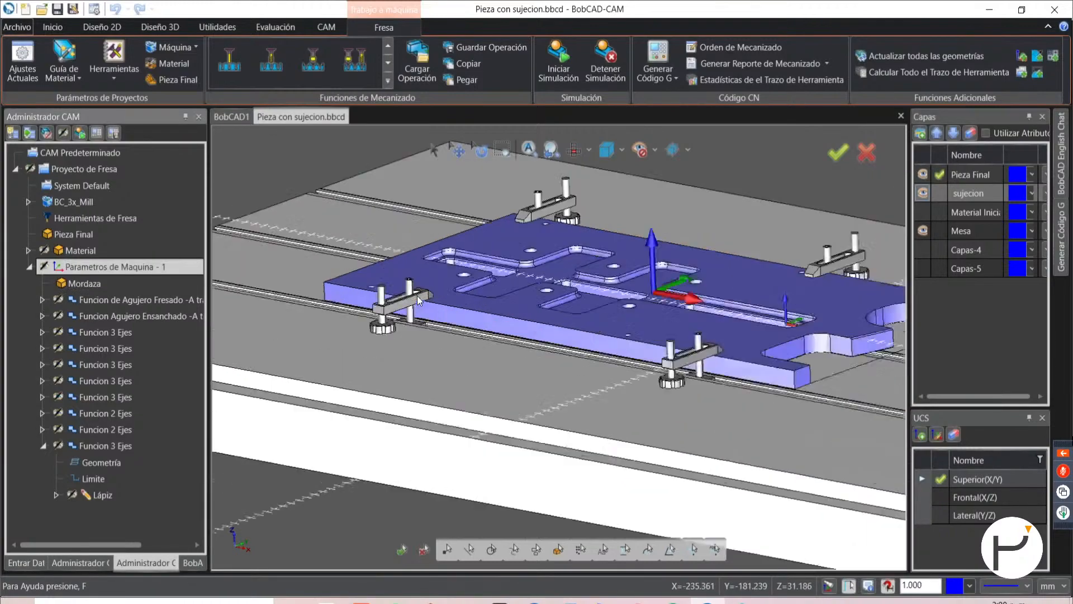
pyautogui.moveTo(417, 296); pyautogui.dragTo(501, 349, button='middle')
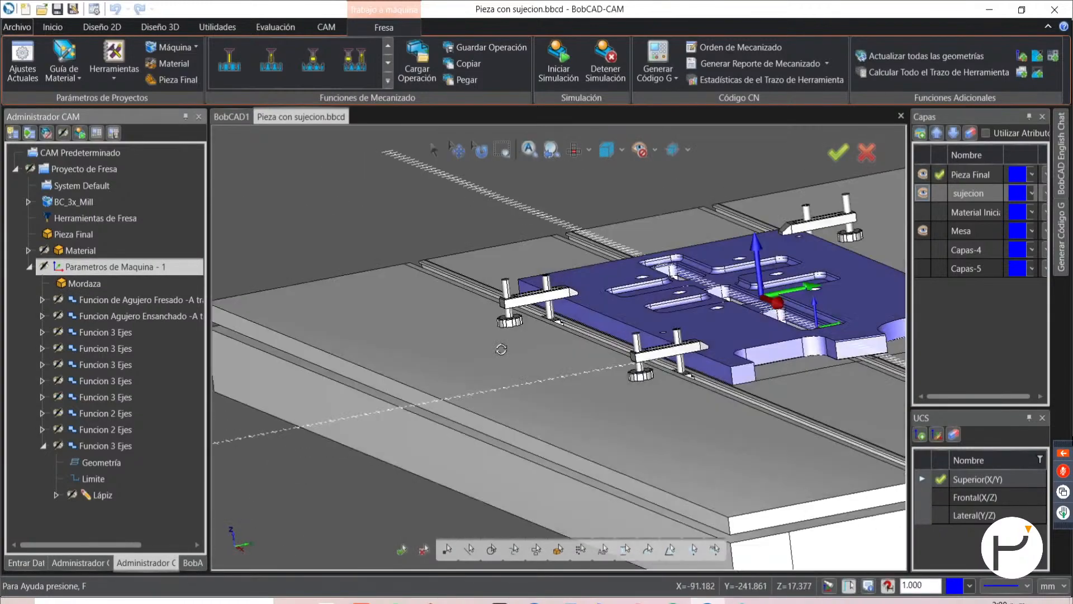
pyautogui.scroll(-3, 501, 349)
pyautogui.scroll(5, 728, 355)
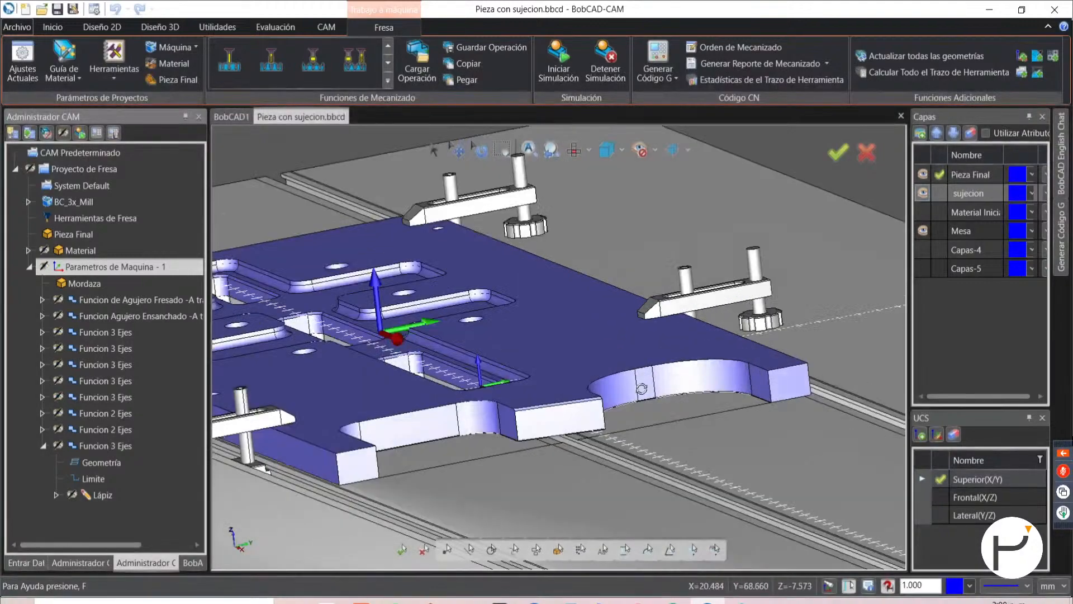
pyautogui.moveTo(642, 389); pyautogui.dragTo(661, 375, button='middle')
pyautogui.scroll(-4, 663, 375)
pyautogui.moveTo(538, 393)
pyautogui.mouseDown(button='middle')
pyautogui.moveTo(550, 396)
pyautogui.moveTo(532, 400)
pyautogui.mouseUp(button='middle')
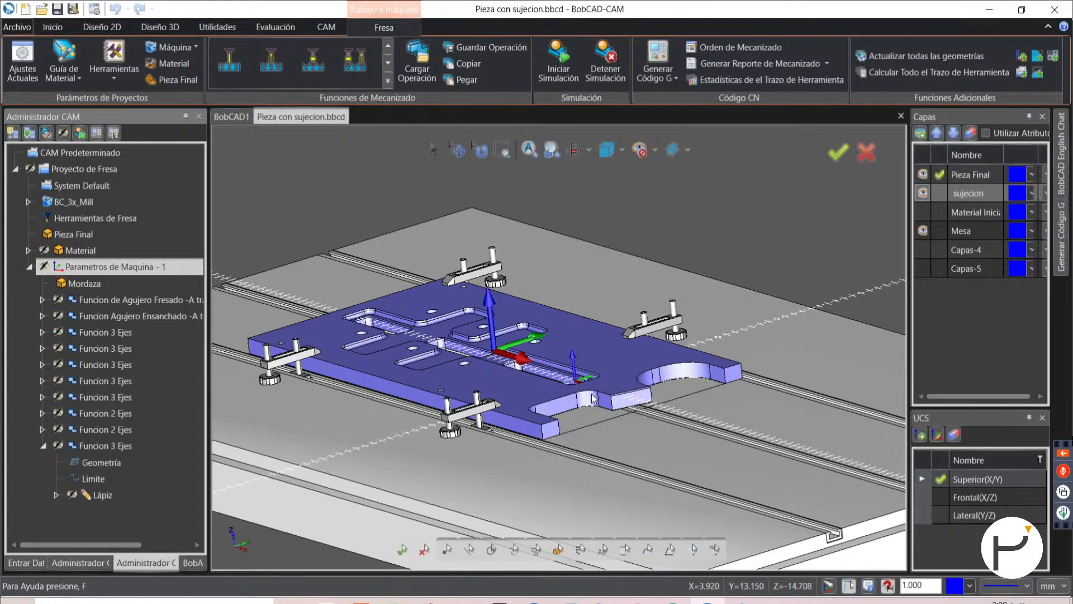
pyautogui.scroll(-2, 594, 398)
pyautogui.scroll(2, 517, 341)
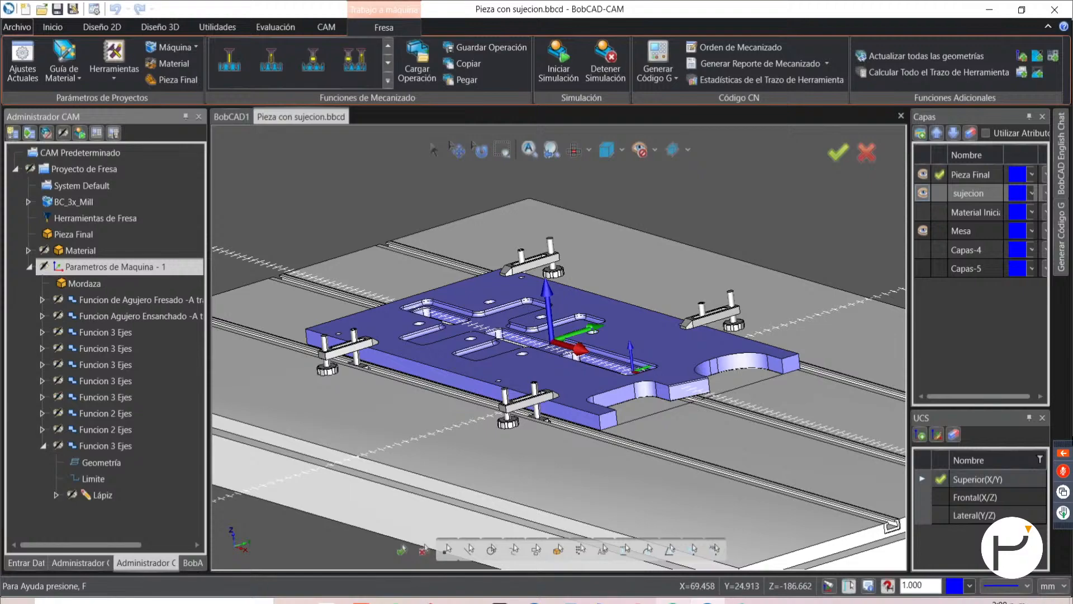
# - Switch to YouTube Studio, save the live broadcast's visibility as Público, and return to the maximized webinar viewer
pyautogui.moveTo(707, 601)
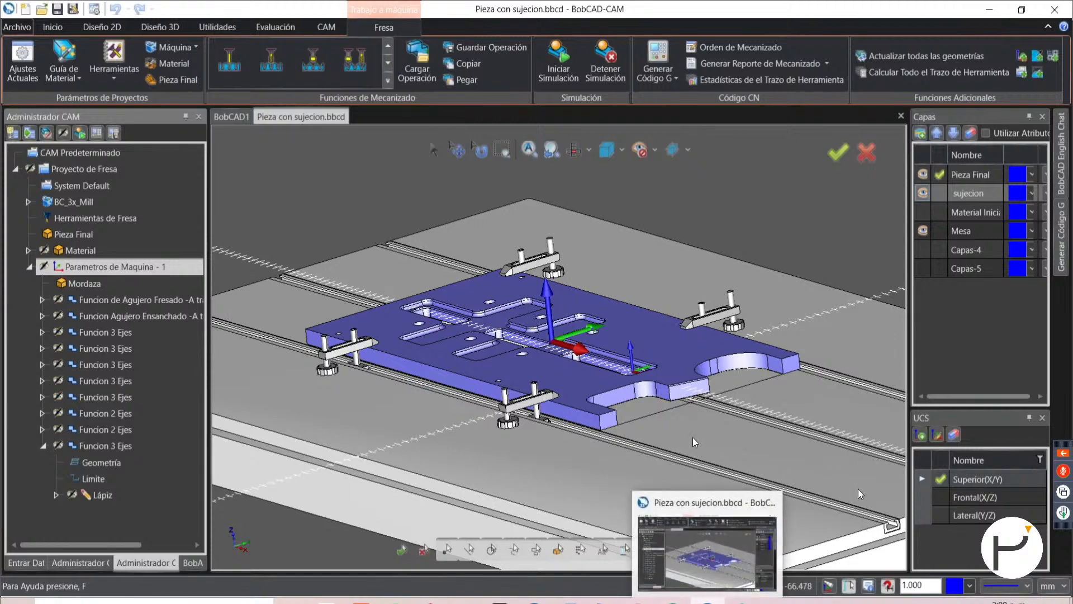
pyautogui.hotkey('alt', 'Tab')
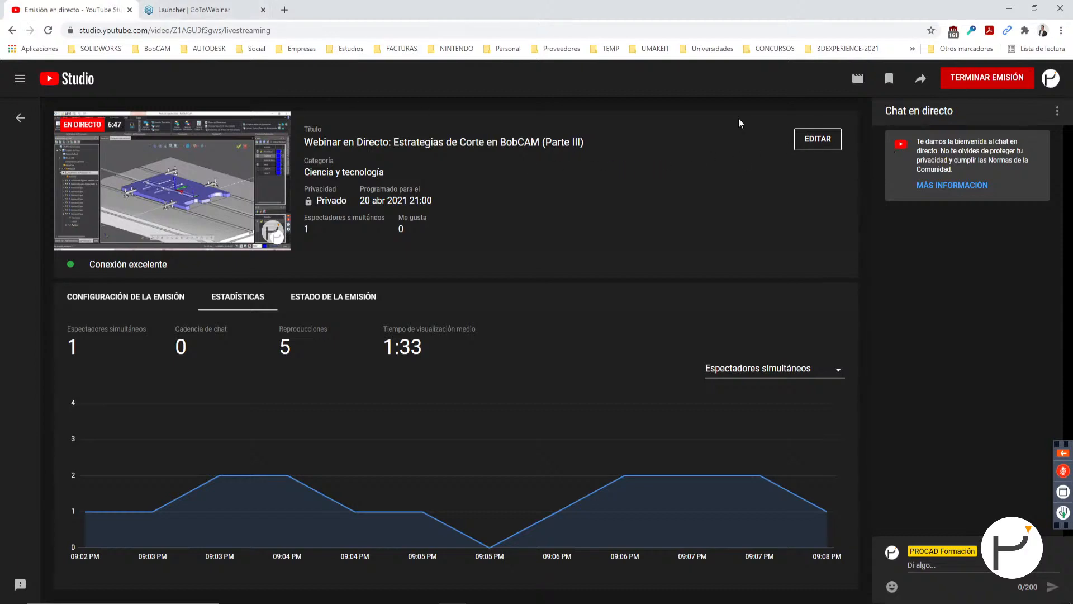
pyautogui.click(818, 139)
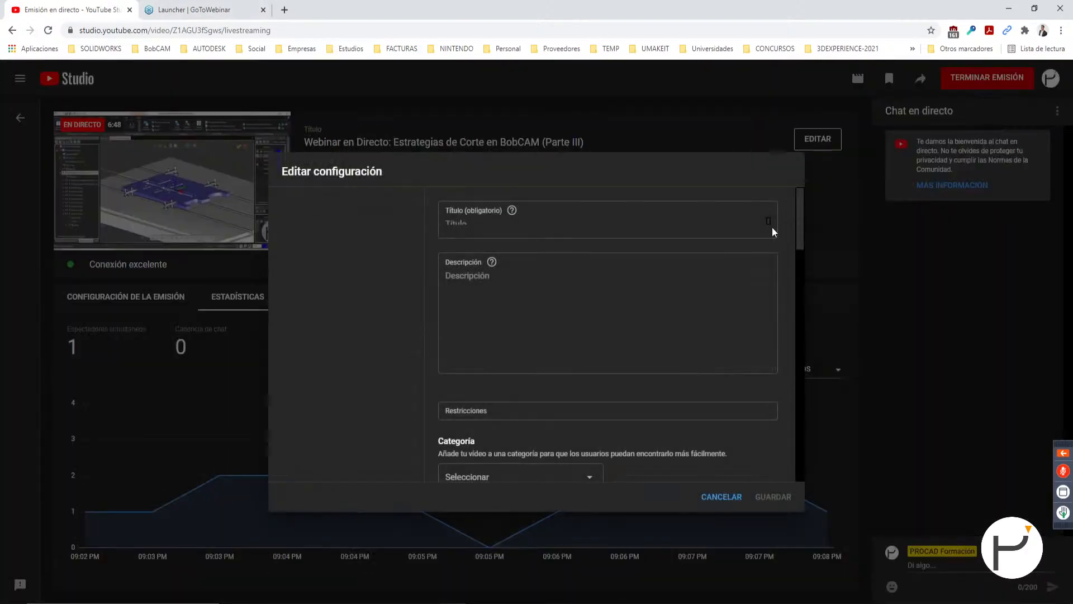
pyautogui.scroll(-7, 650, 370)
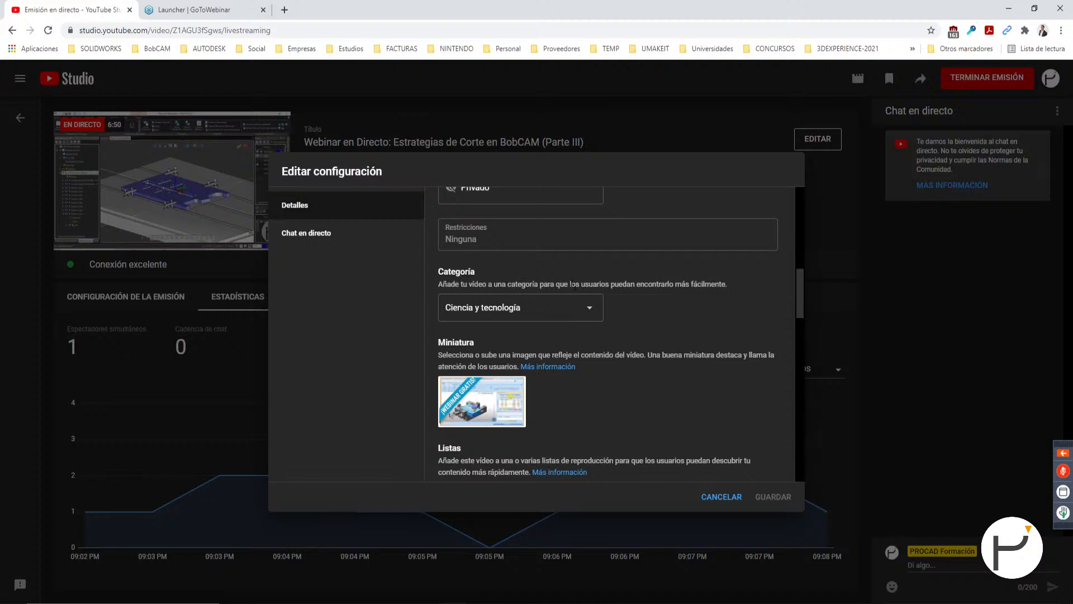
pyautogui.scroll(2, 575, 285)
pyautogui.click(559, 240)
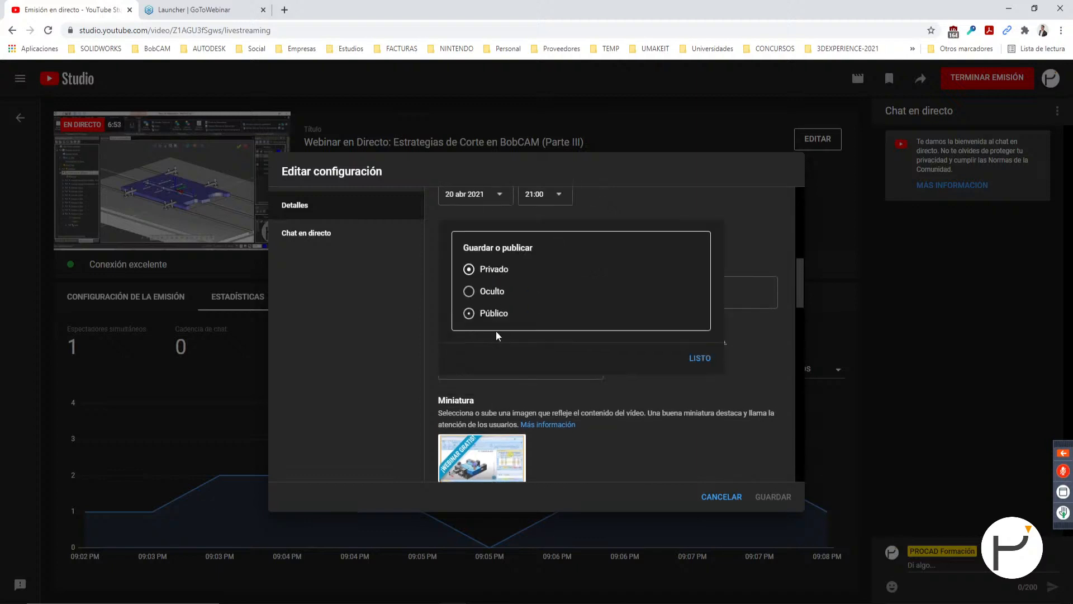
pyautogui.click(698, 359)
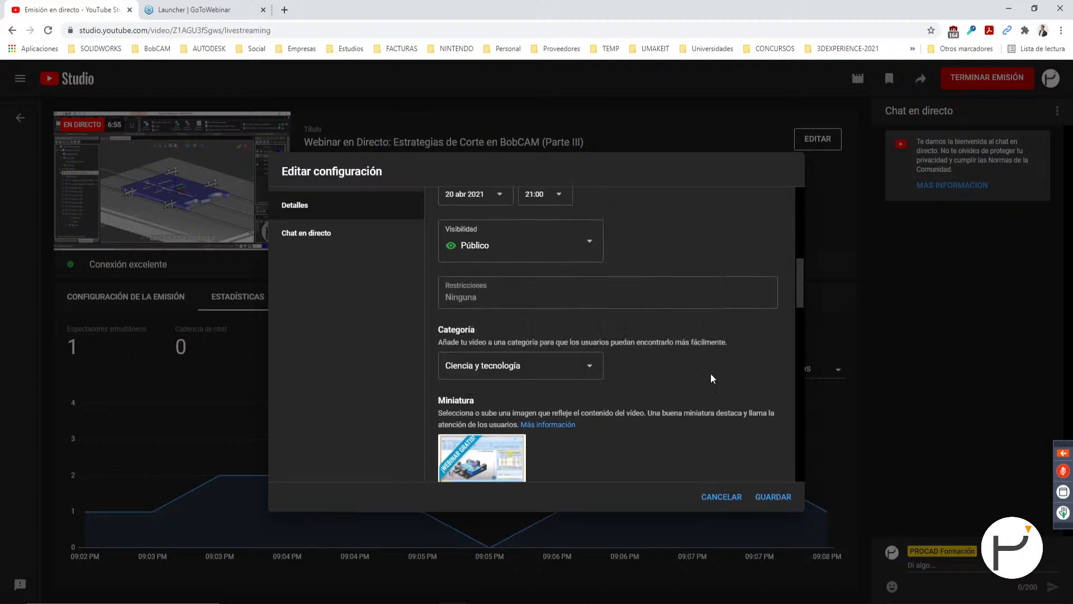
pyautogui.click(773, 497)
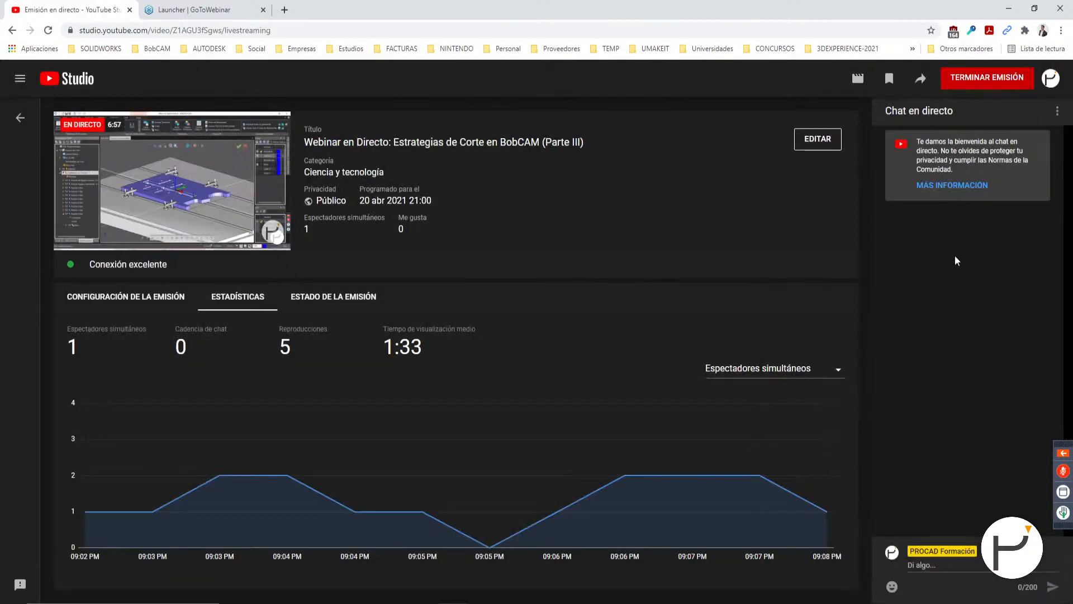
pyautogui.click(1009, 9)
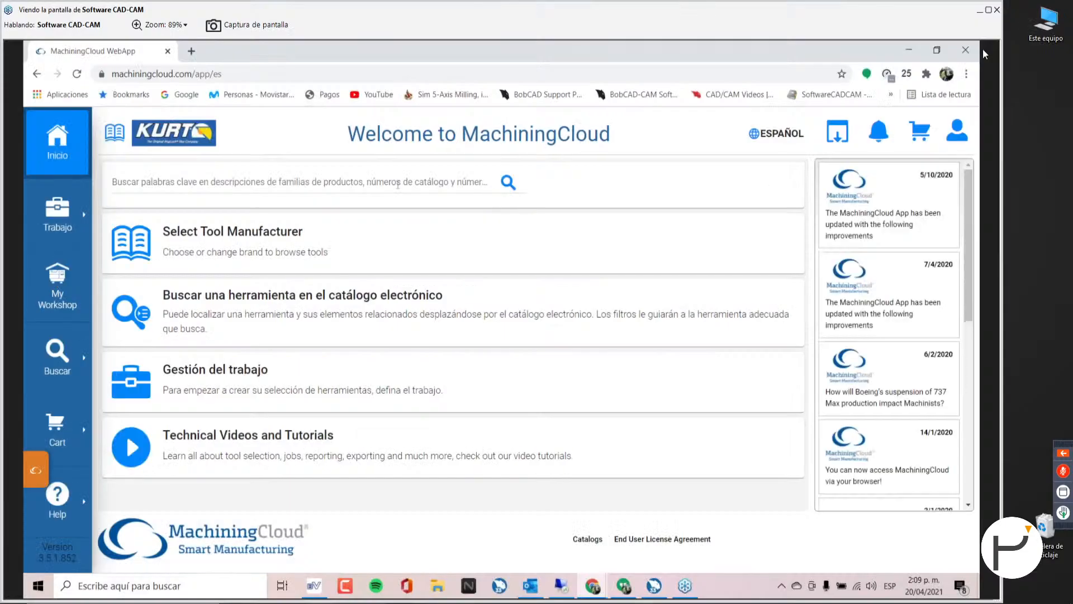
pyautogui.click(989, 9)
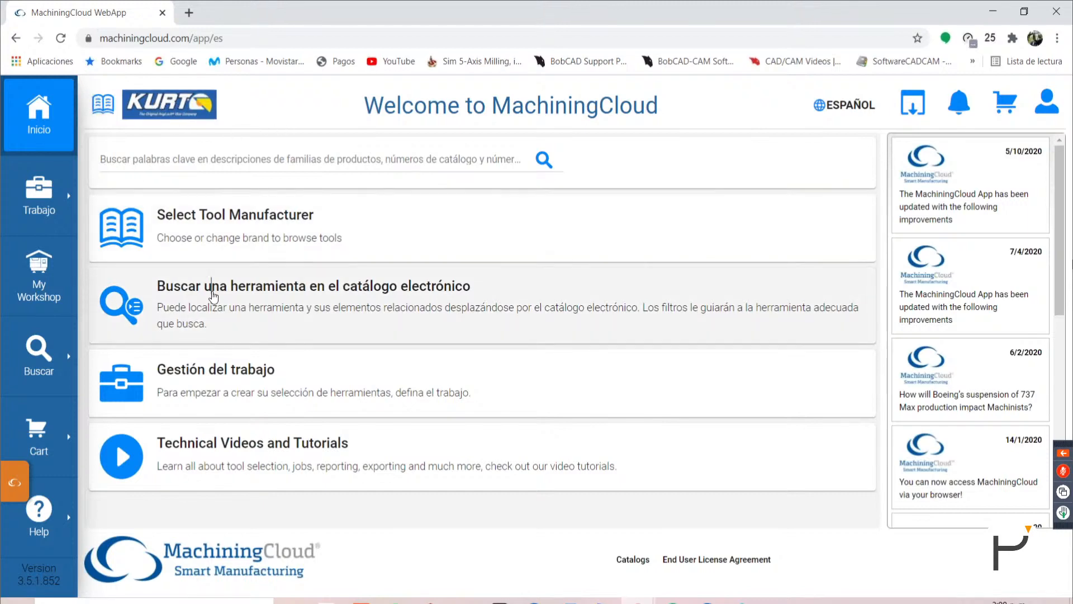
# - Open the Kurt D-Series vises in the MachiningCloud electronic catalogue and look through their metric dimensions table
pyautogui.click(213, 296)
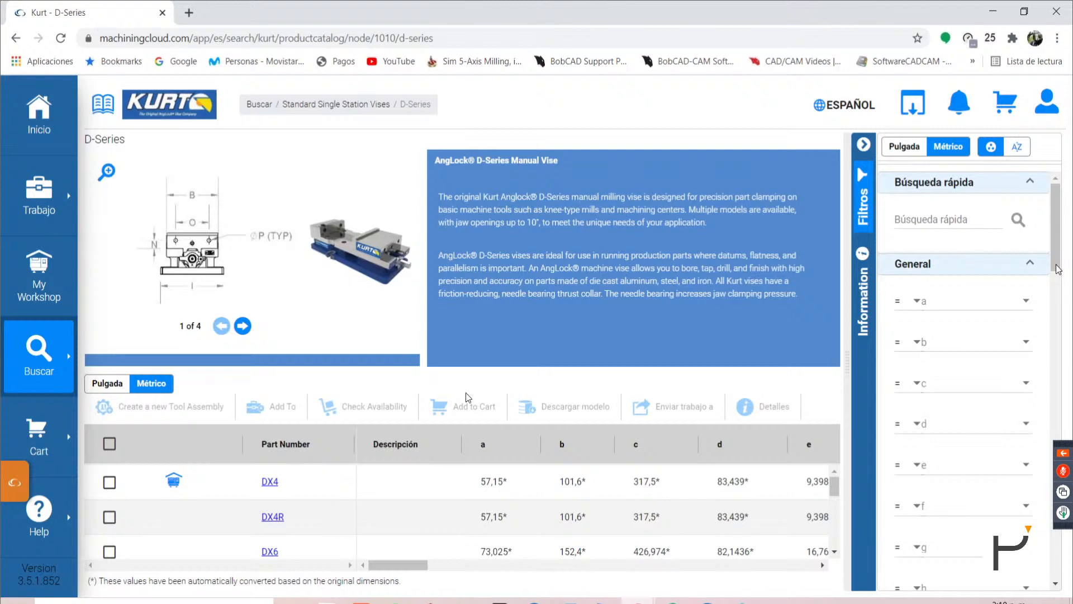
pyautogui.scroll(-1, 470, 495)
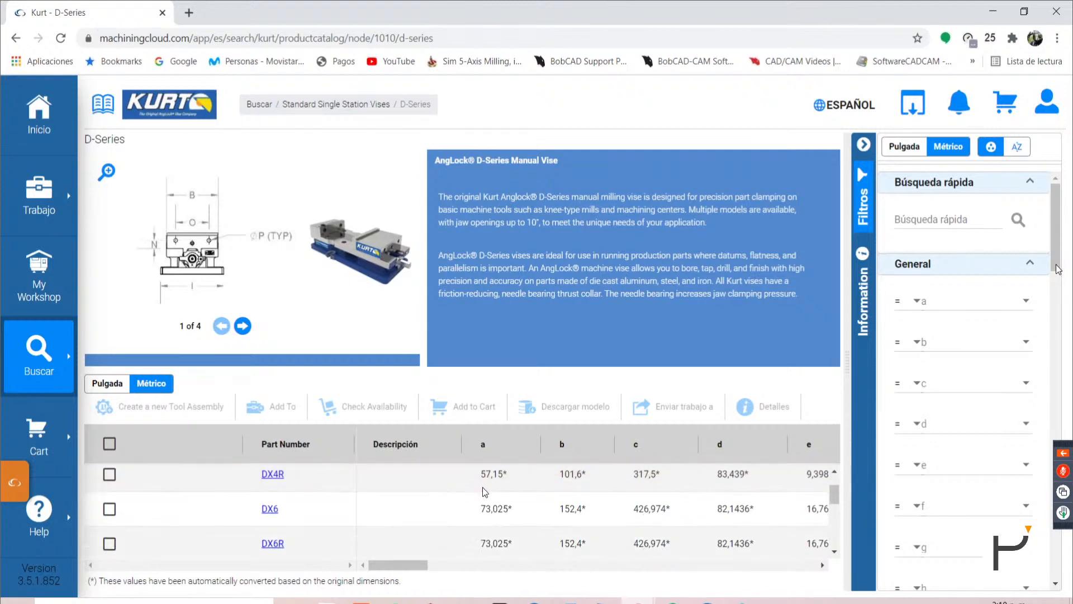
pyautogui.scroll(-5, 503, 508)
pyautogui.scroll(2, 539, 534)
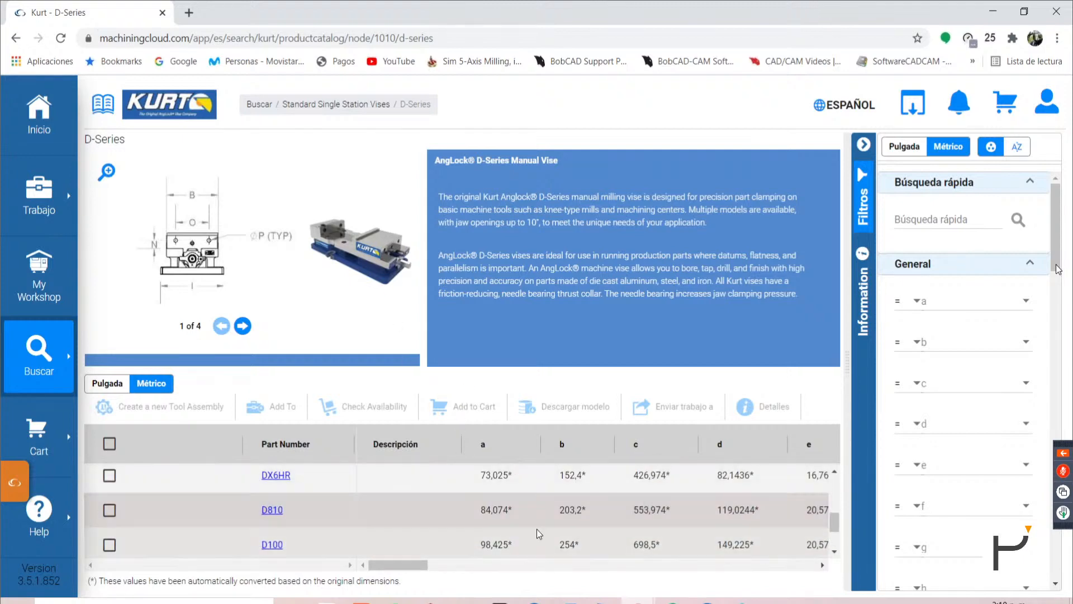
pyautogui.moveTo(422, 564); pyautogui.dragTo(621, 558)
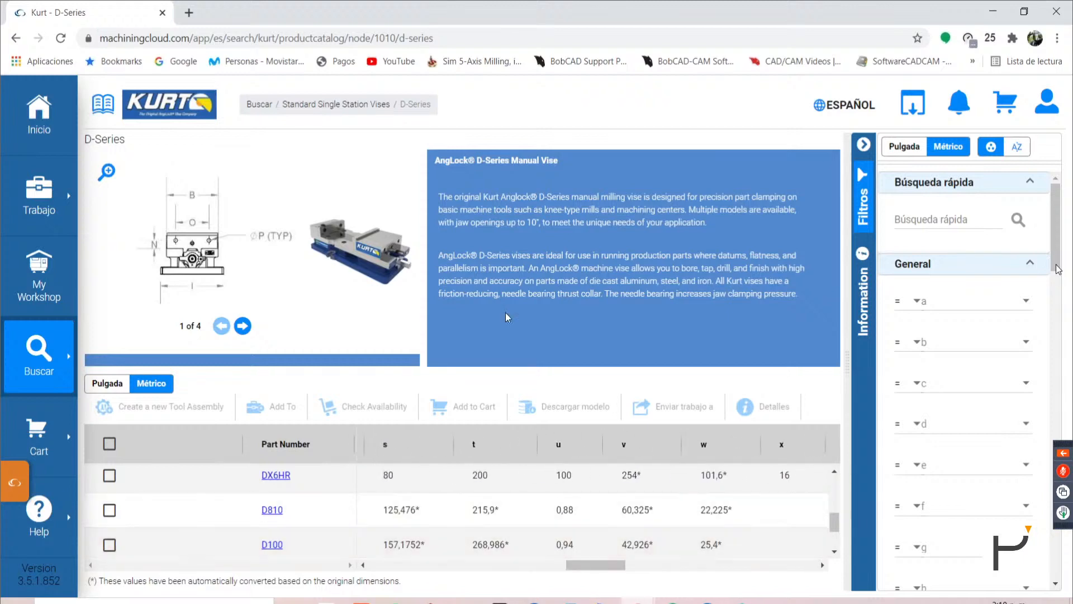
pyautogui.scroll(-2, 268, 517)
# - Try to create a new tool assembly from the D675 vise, discard it and deselect that vise
pyautogui.click(109, 507)
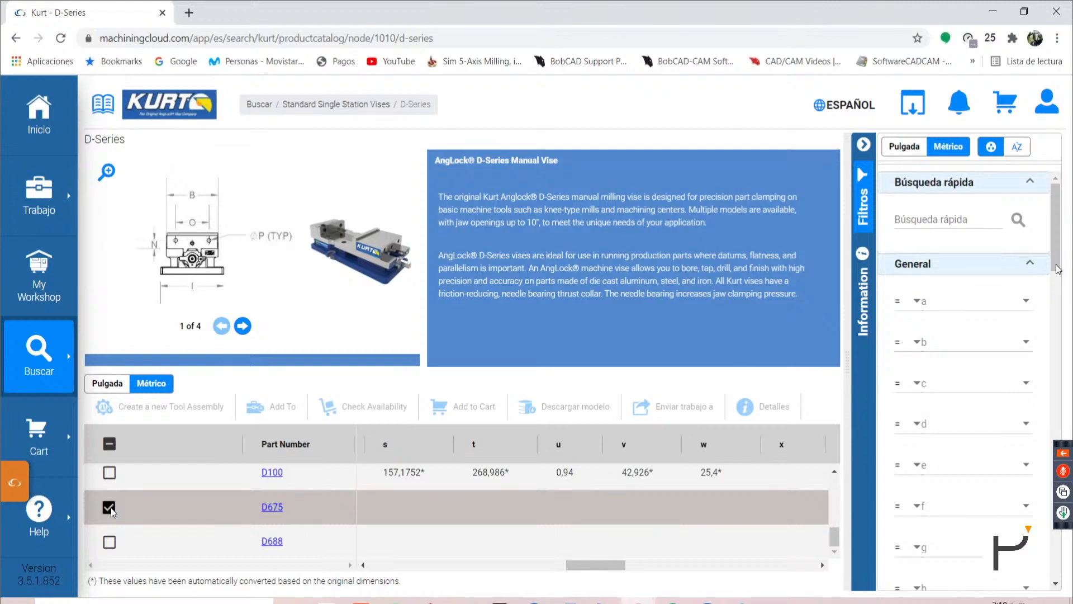
pyautogui.click(169, 418)
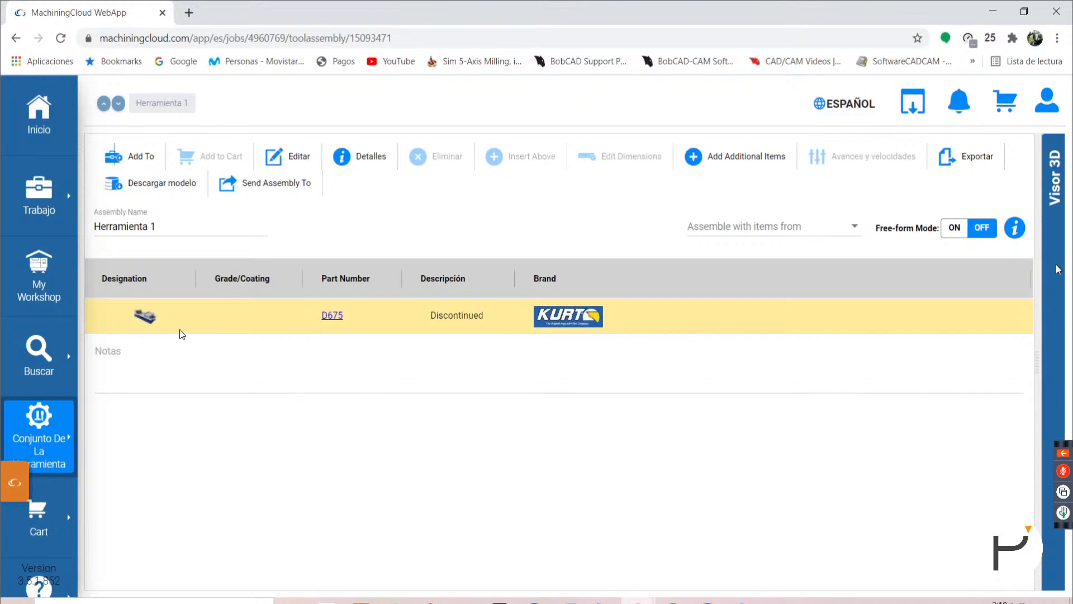
pyautogui.click(15, 39)
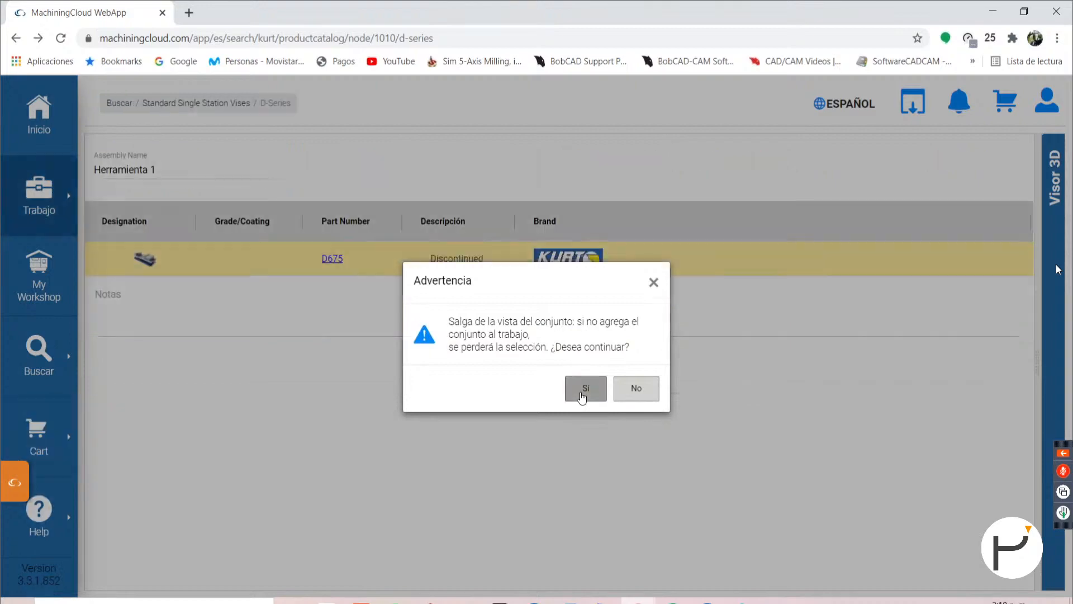
pyautogui.click(585, 389)
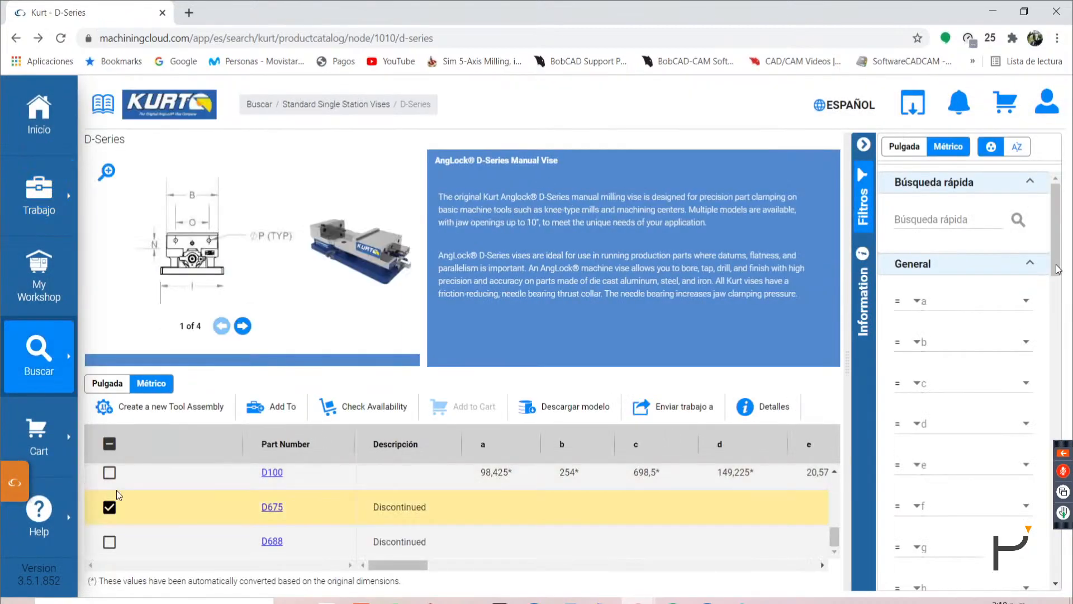
pyautogui.click(109, 507)
# - Create a new tool assembly from the DX6H vise and open the STP and STL model download options for the current assembly
pyautogui.scroll(3, 110, 517)
pyautogui.click(110, 517)
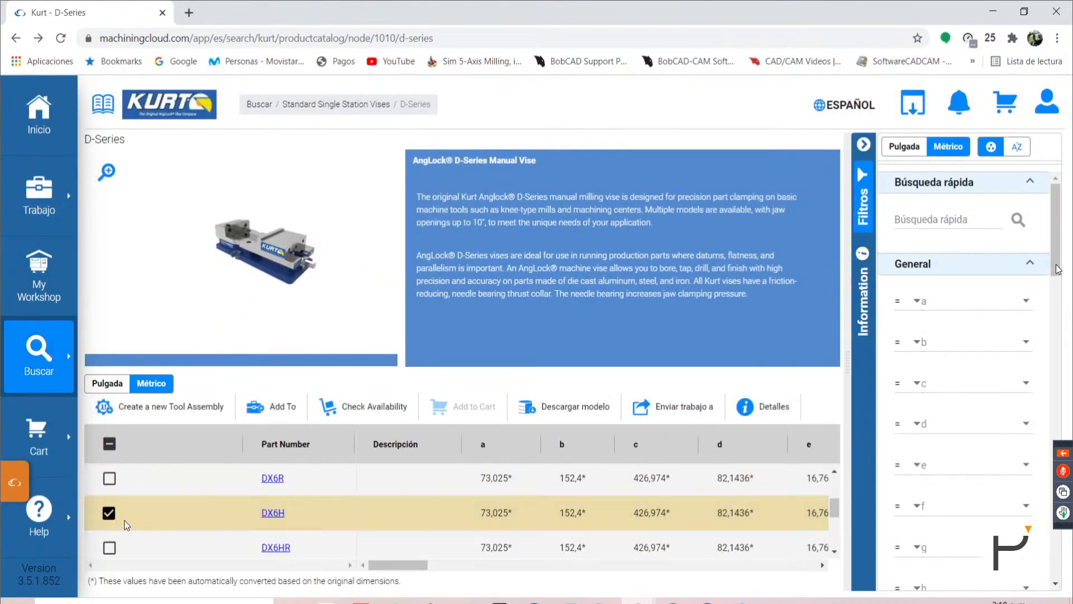
pyautogui.click(165, 411)
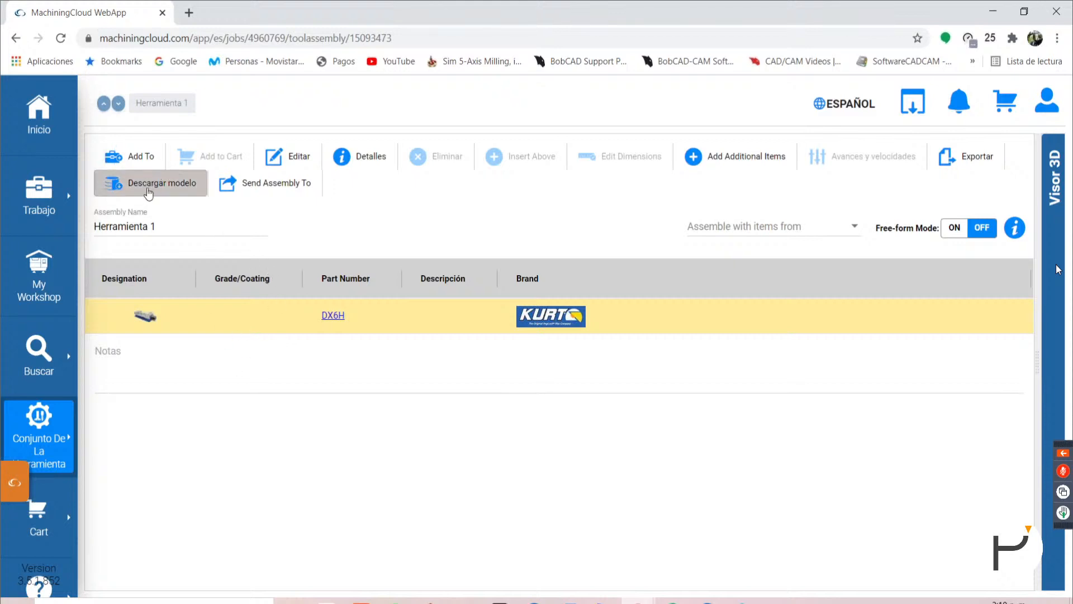
pyautogui.click(150, 187)
pyautogui.moveTo(229, 220)
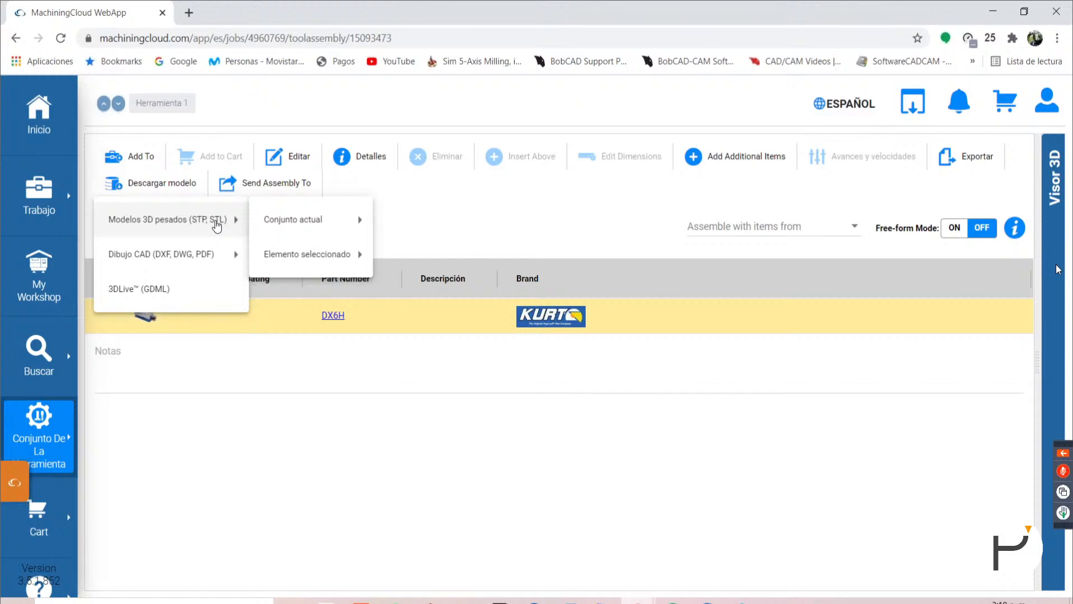
pyautogui.moveTo(287, 223)
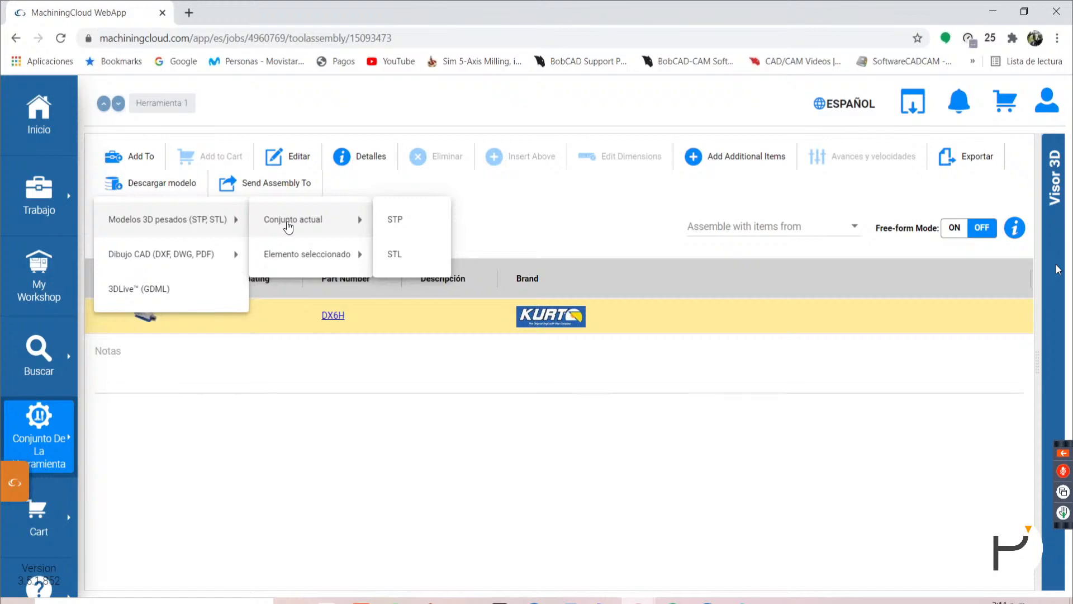
# - Switch back to BobCAD-CAM and view the clamped part from a steeper angle
pyautogui.click(707, 599)
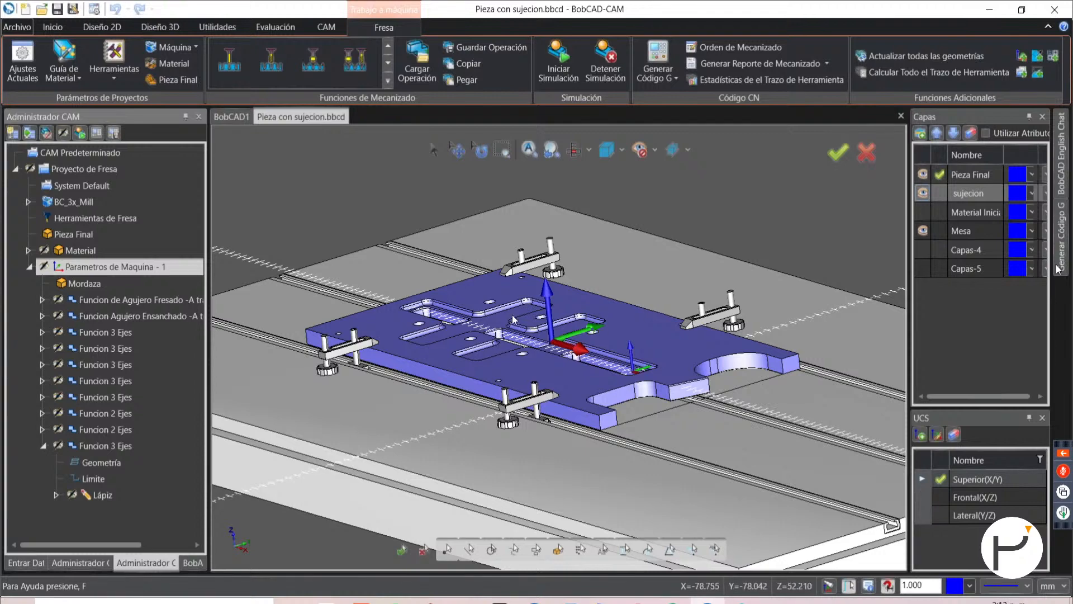
pyautogui.moveTo(464, 339); pyautogui.dragTo(455, 354, button='middle')
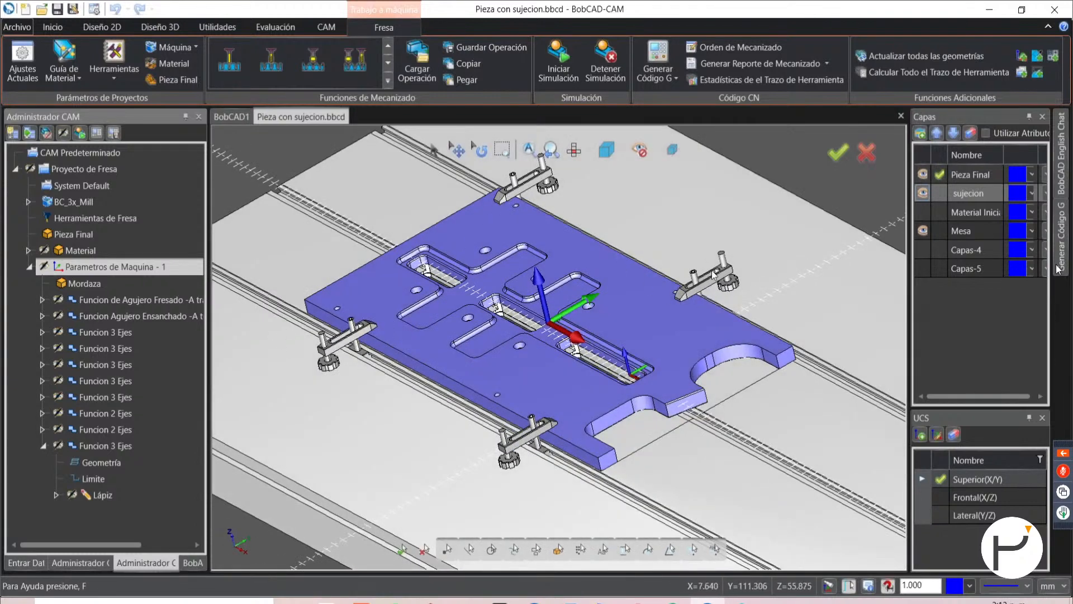
# - Open the geometry selection of the Mordaza item under Parametros de Maquina - 1
pyautogui.moveTo(519, 462); pyautogui.dragTo(351, 370, button='middle')
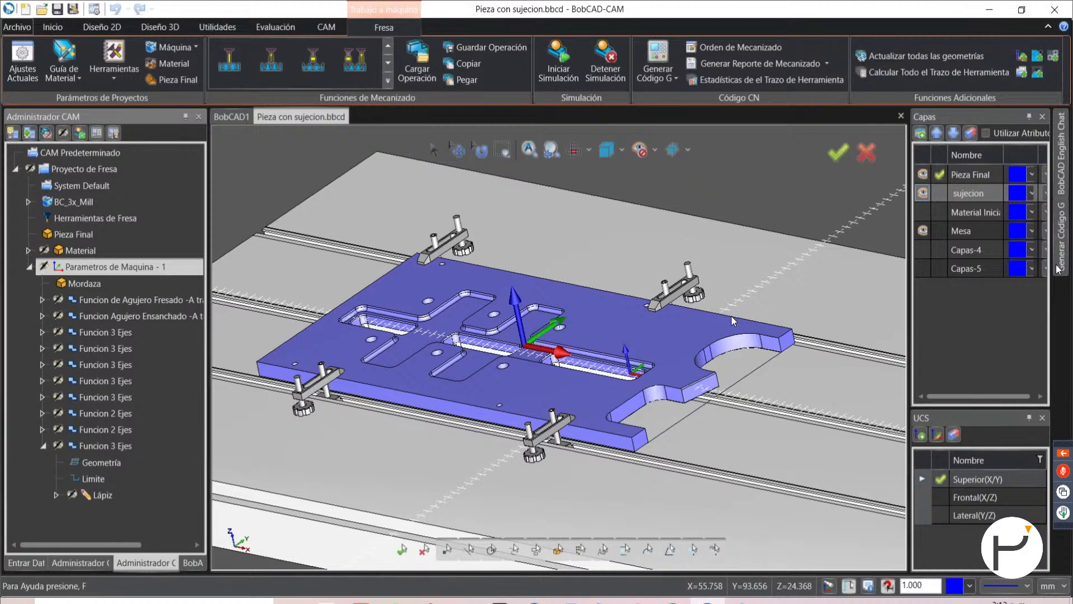
pyautogui.moveTo(514, 544); pyautogui.dragTo(289, 310, button='middle')
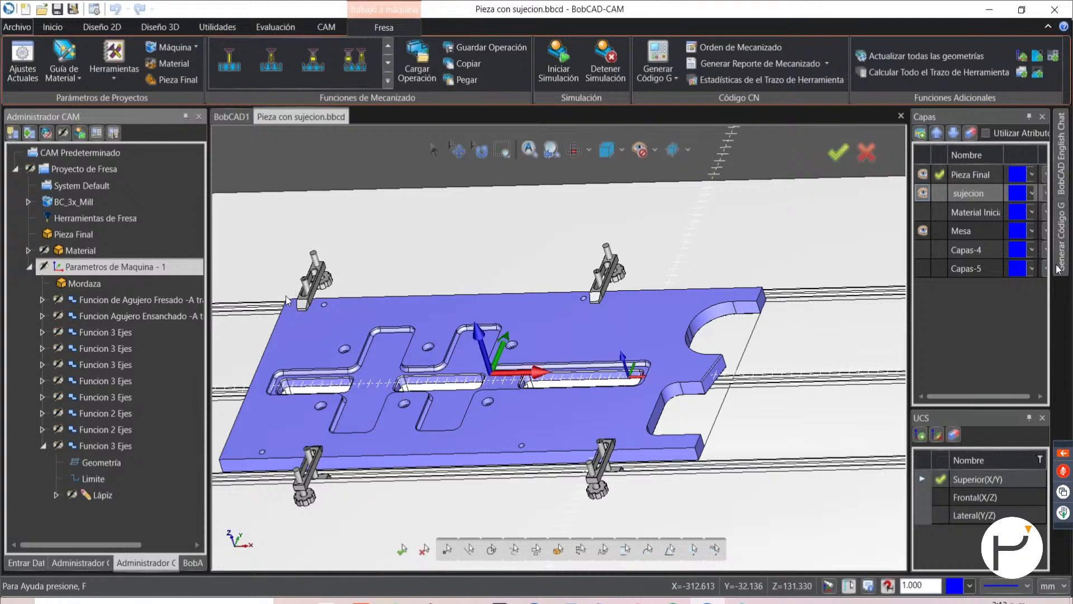
pyautogui.scroll(-2, 412, 317)
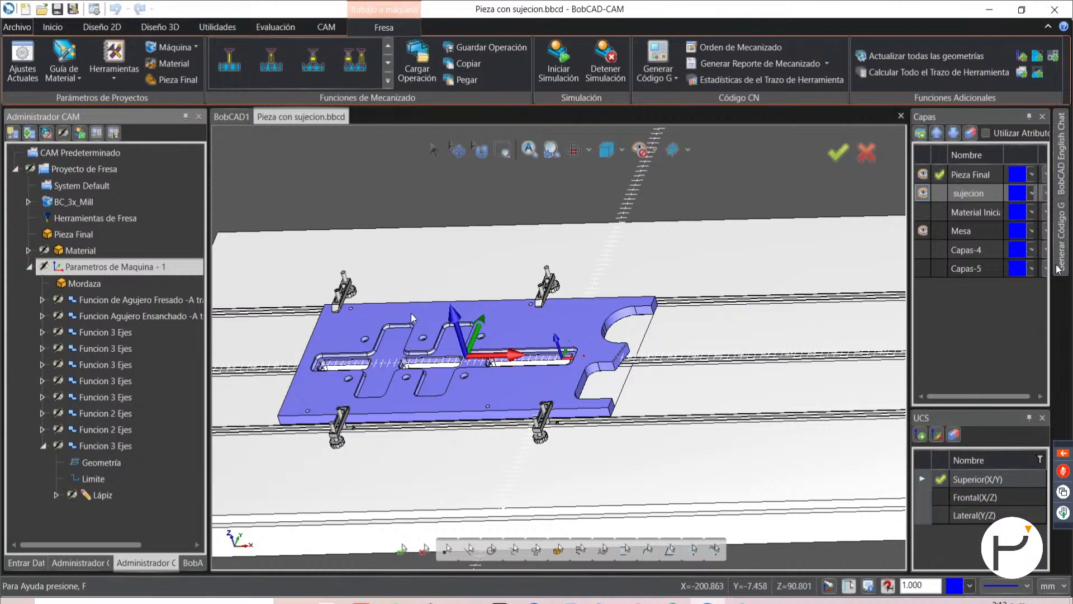
pyautogui.click(82, 283)
pyautogui.rightClick(82, 284)
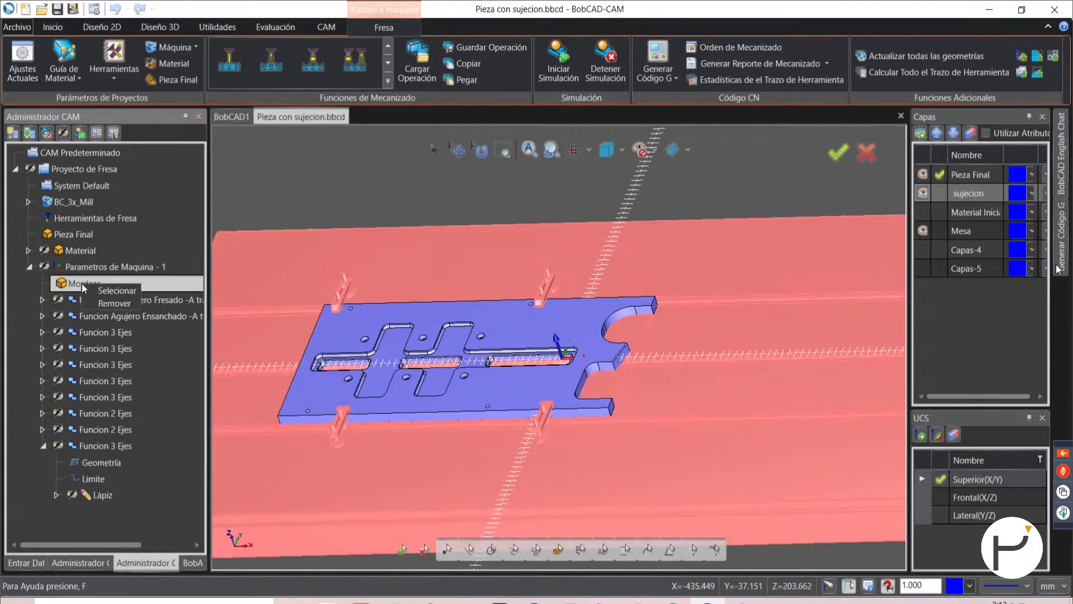
pyautogui.click(122, 293)
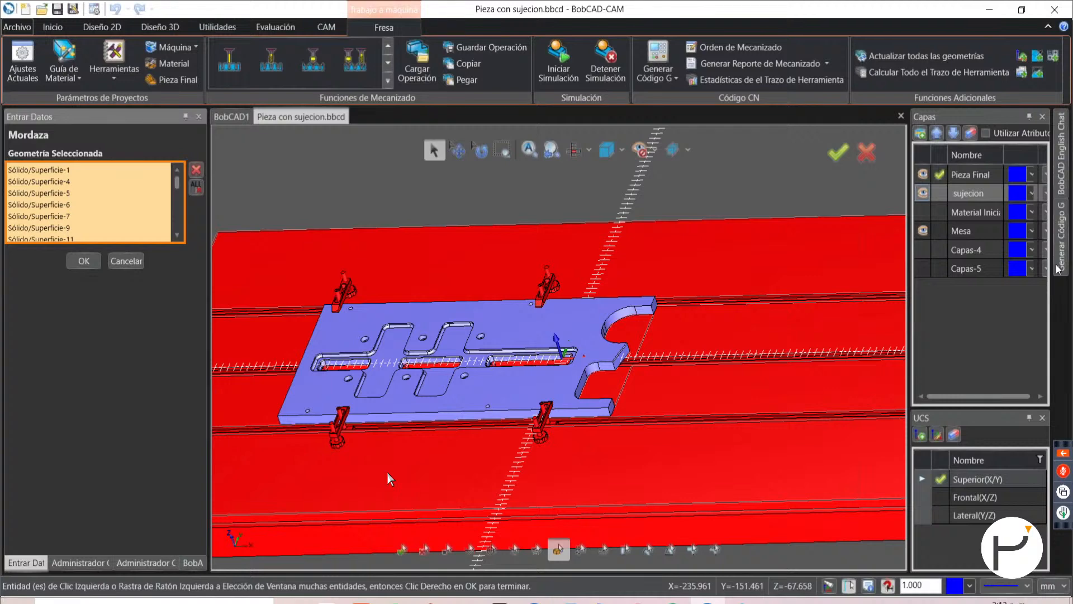
# - Examine from several angles the table and clamps selected as Mordaza geometry, and accept the selection
pyautogui.moveTo(425, 383); pyautogui.dragTo(423, 363, button='middle')
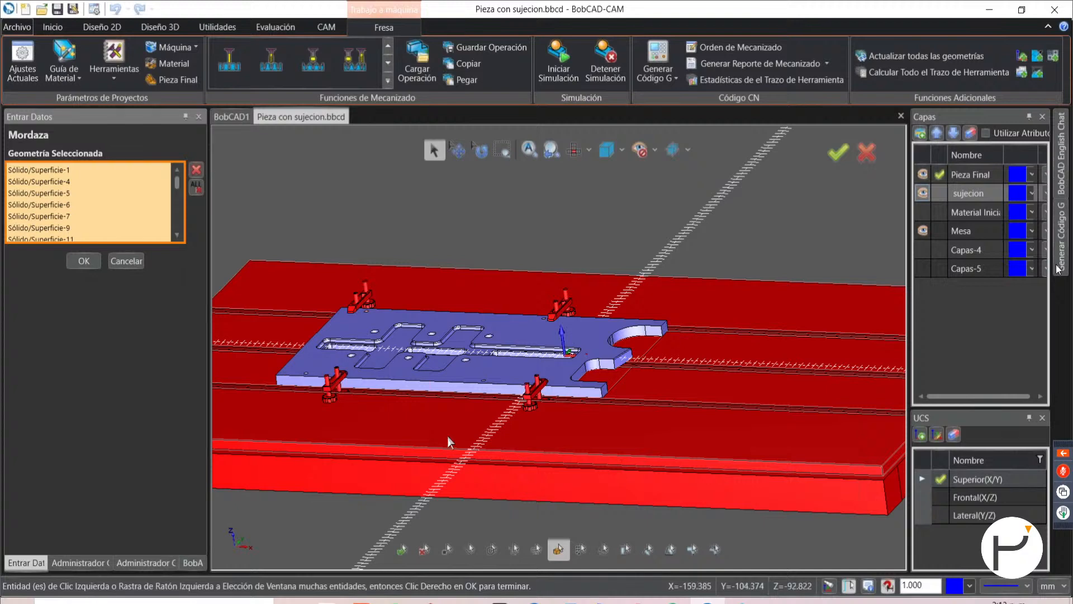
pyautogui.moveTo(508, 384); pyautogui.dragTo(558, 391, button='middle')
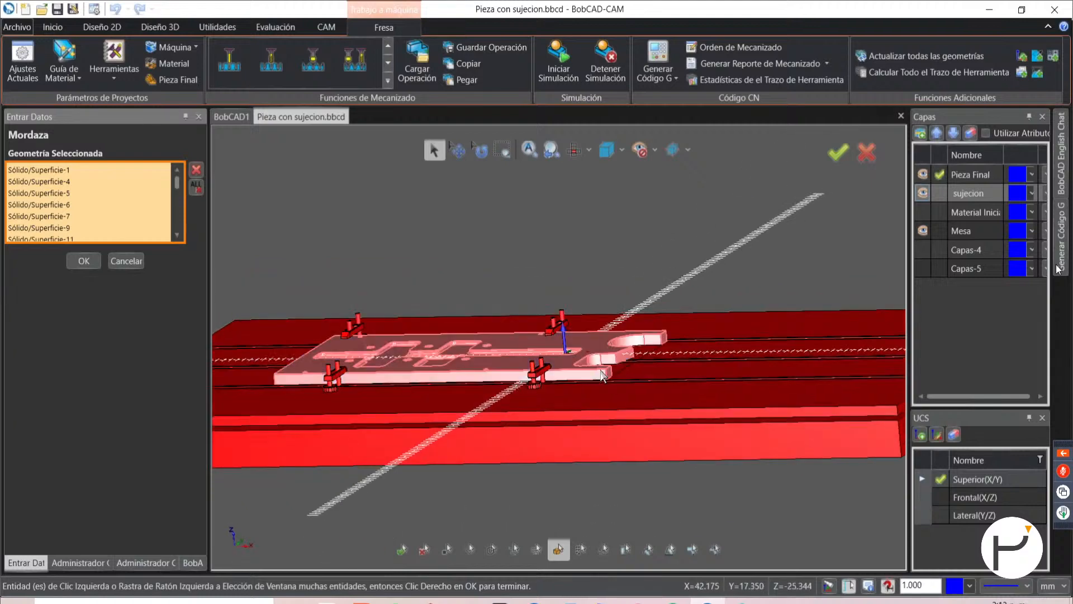
pyautogui.scroll(5, 602, 374)
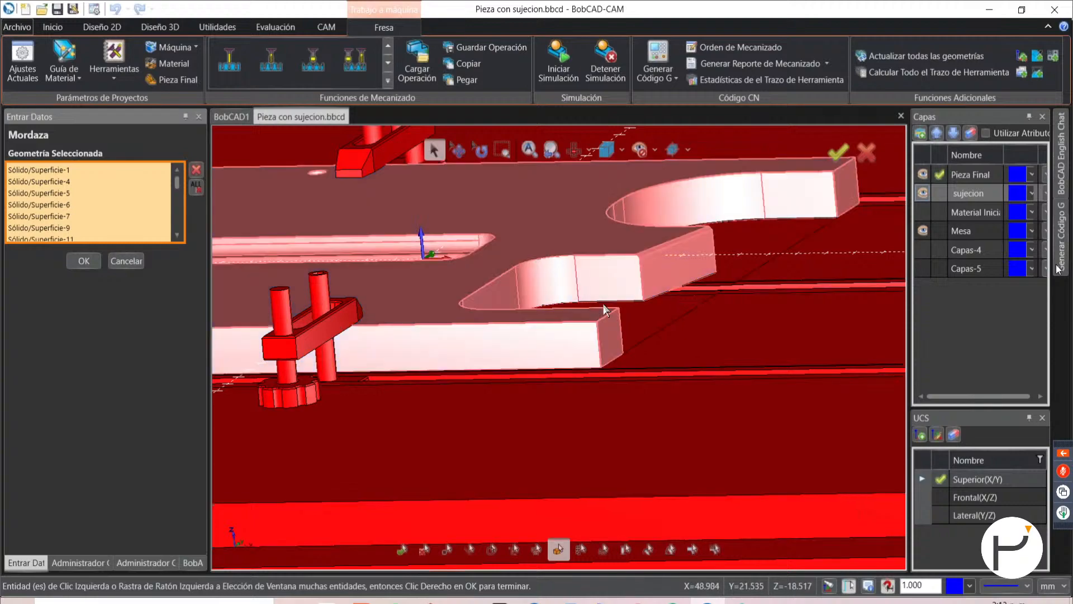
pyautogui.scroll(-10, 631, 364)
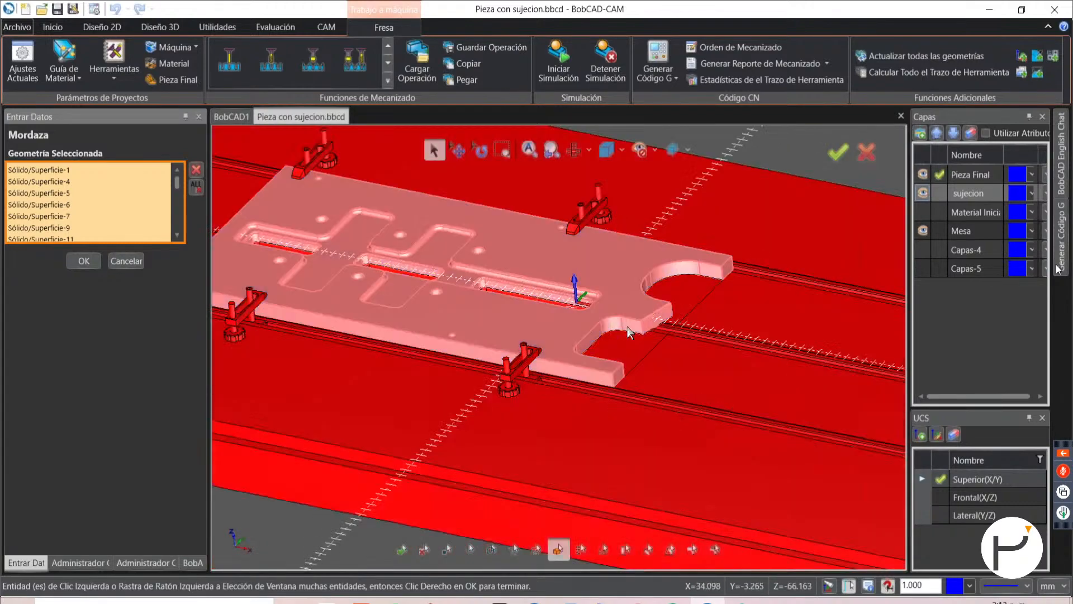
pyautogui.scroll(-3, 536, 363)
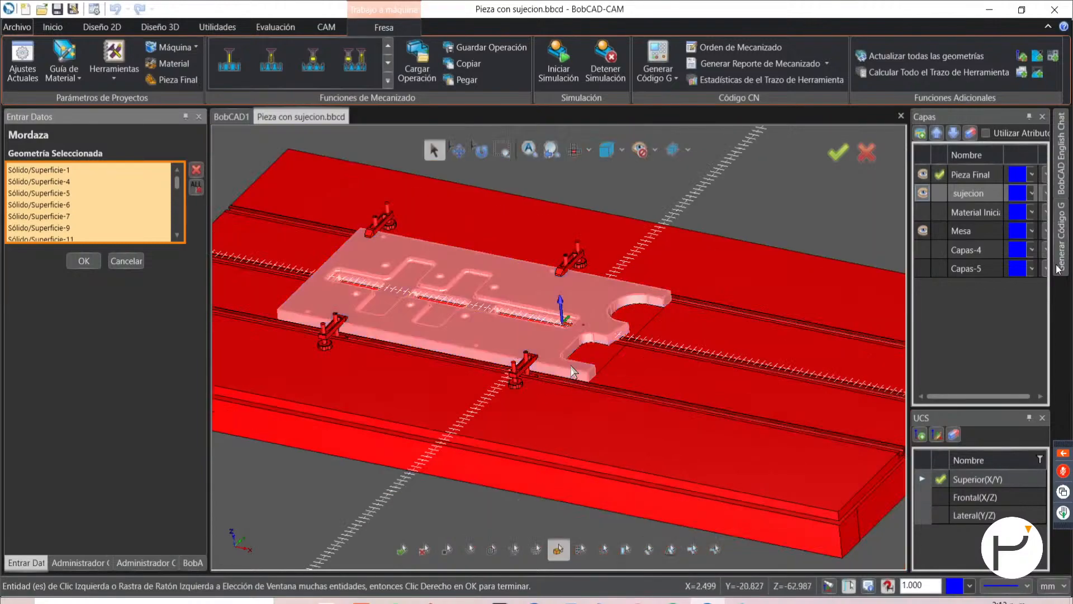
pyautogui.scroll(3, 627, 349)
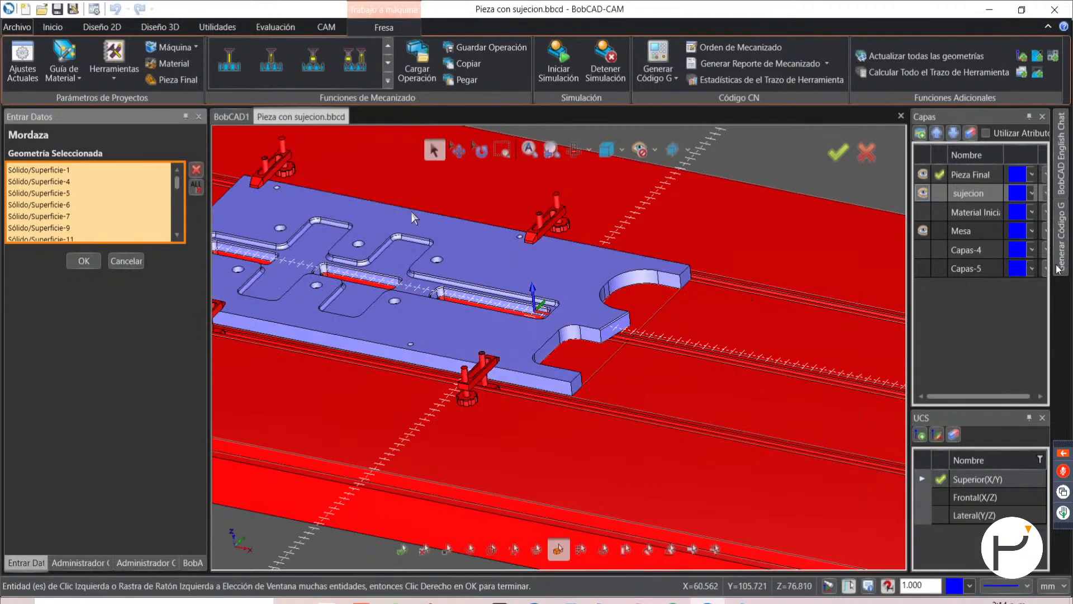
pyautogui.click(82, 260)
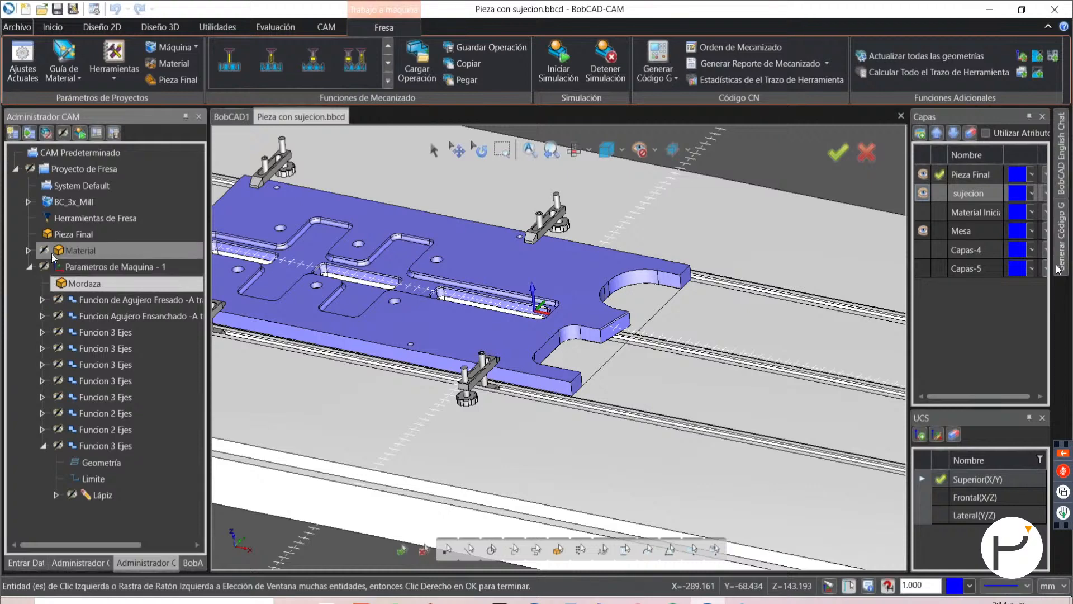
# - Look through the operations of the two hole features and the first Funcion 3 Ejes, including its Desbaste Avanzado, and collapse them again
pyautogui.click(43, 300)
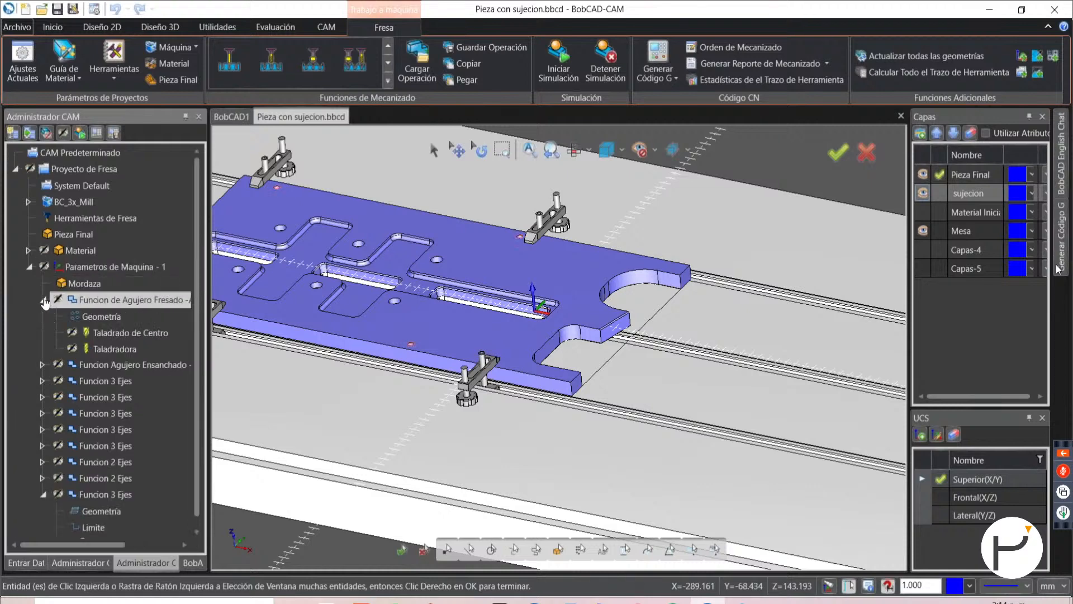
pyautogui.click(43, 364)
pyautogui.scroll(-1, 70, 369)
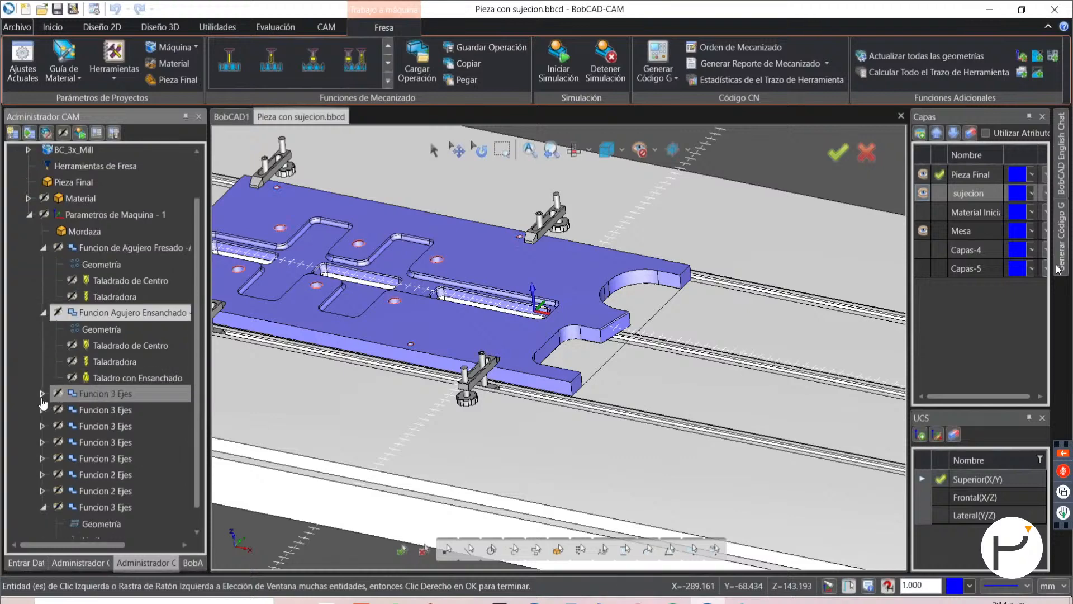
pyautogui.click(43, 397)
pyautogui.scroll(-2, 61, 382)
pyautogui.click(56, 354)
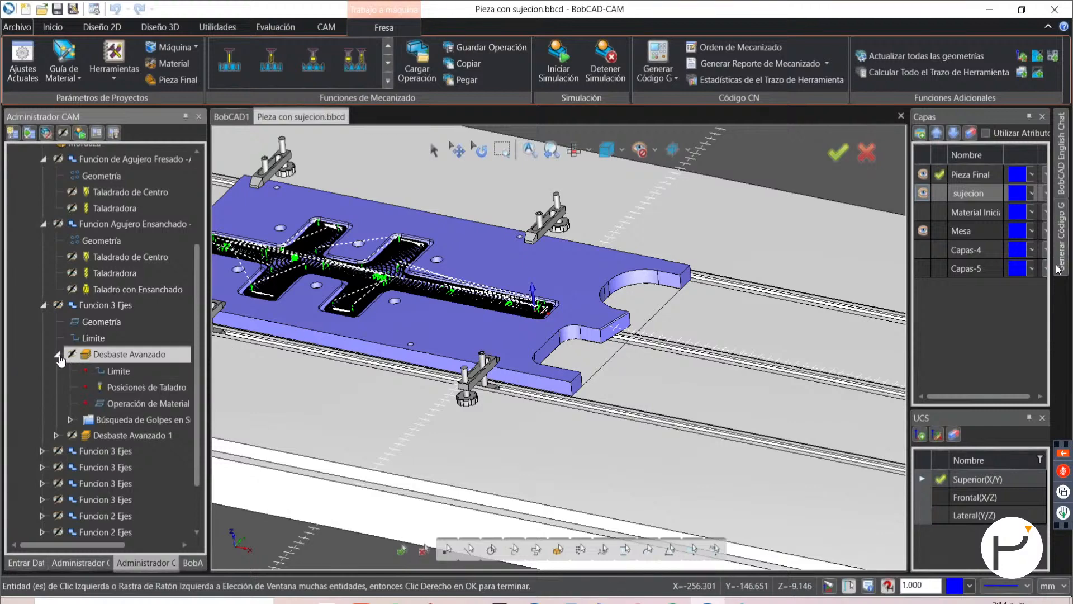
pyautogui.click(56, 355)
pyautogui.click(45, 310)
pyautogui.click(44, 309)
pyautogui.click(44, 285)
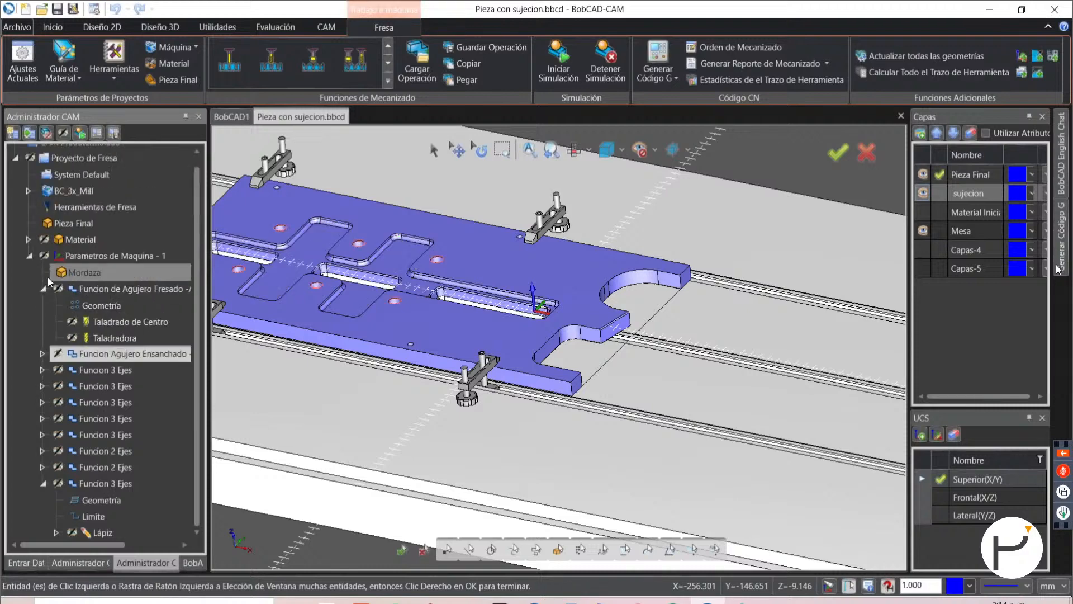
pyautogui.click(44, 286)
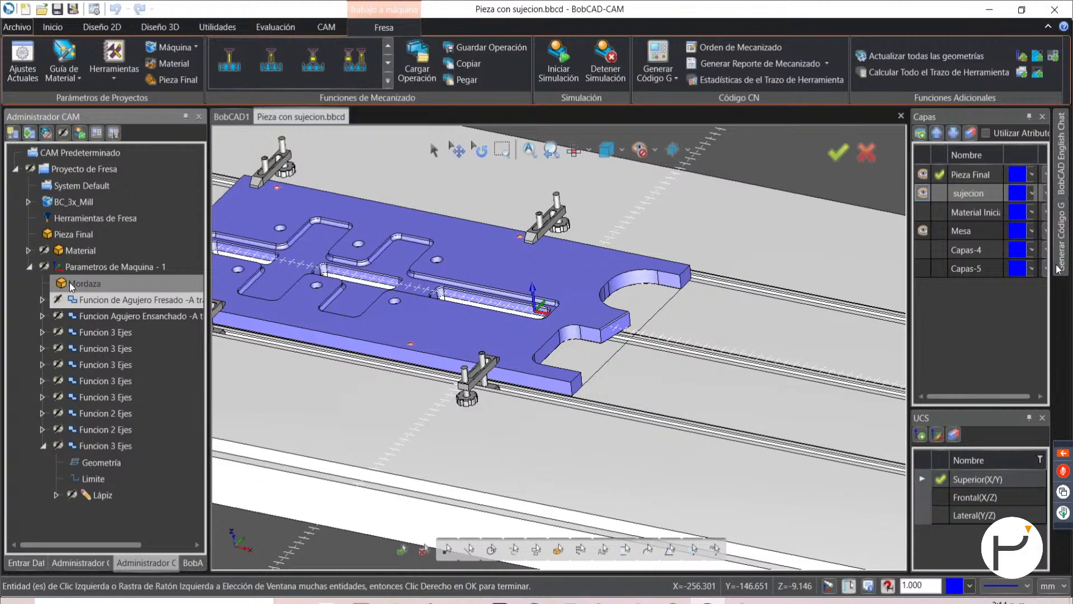
# - Show the Desbaste Avanzado toolpath of the first Funcion 3 Ejes and expand the second Funcion 3 Ejes
pyautogui.scroll(-3, 521, 253)
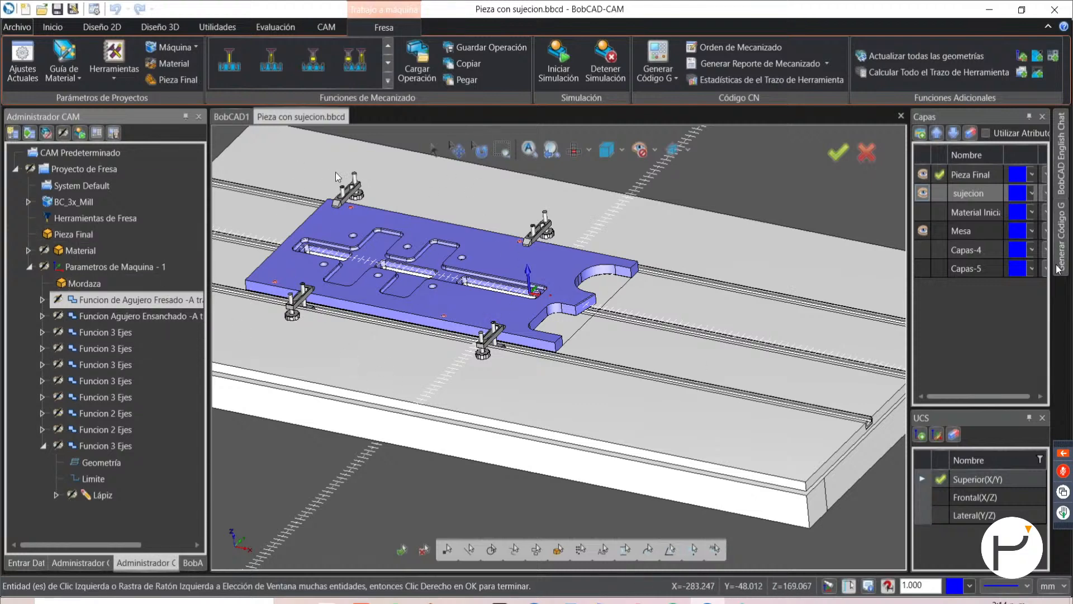
pyautogui.click(89, 330)
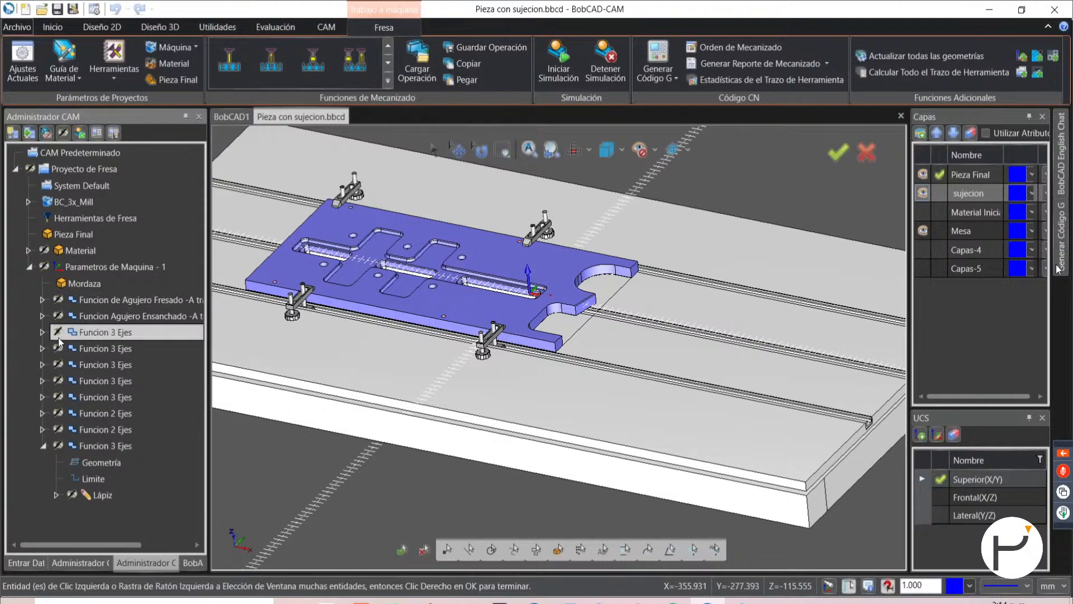
pyautogui.click(42, 332)
pyautogui.click(113, 381)
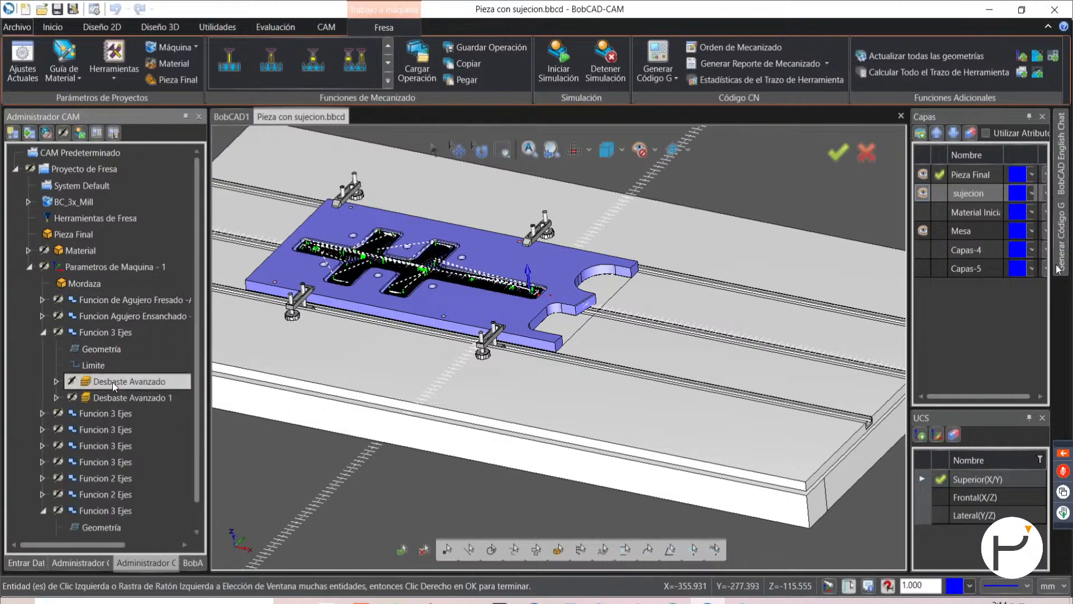
pyautogui.click(43, 332)
pyautogui.click(43, 349)
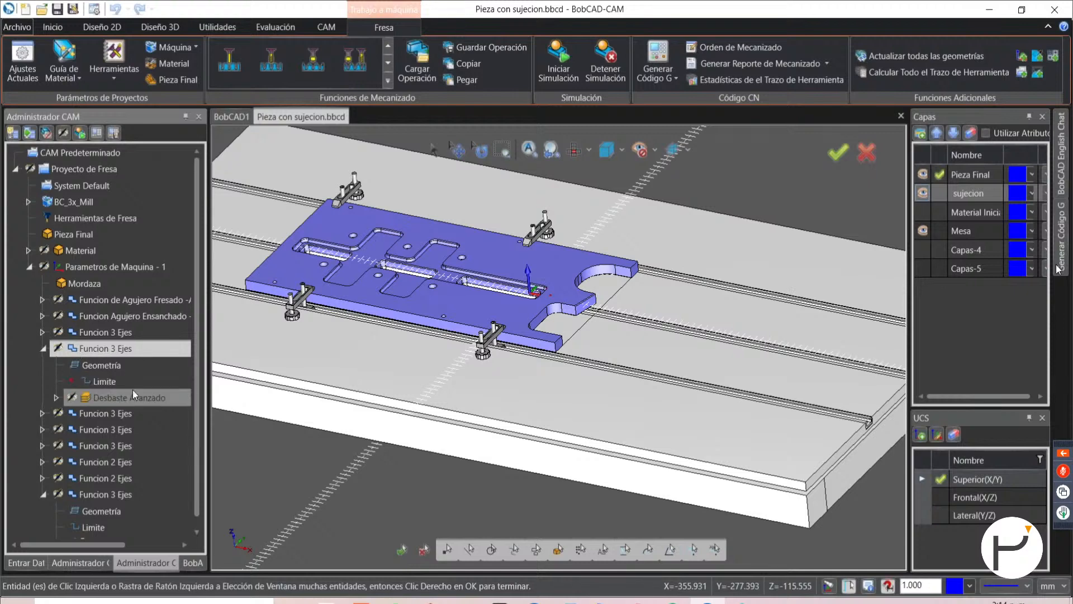
# - Display the stock material around the part and hide the sujecion and Mesa layers
pyautogui.moveTo(473, 303); pyautogui.dragTo(425, 285, button='middle')
pyautogui.click(102, 252)
pyautogui.click(923, 193)
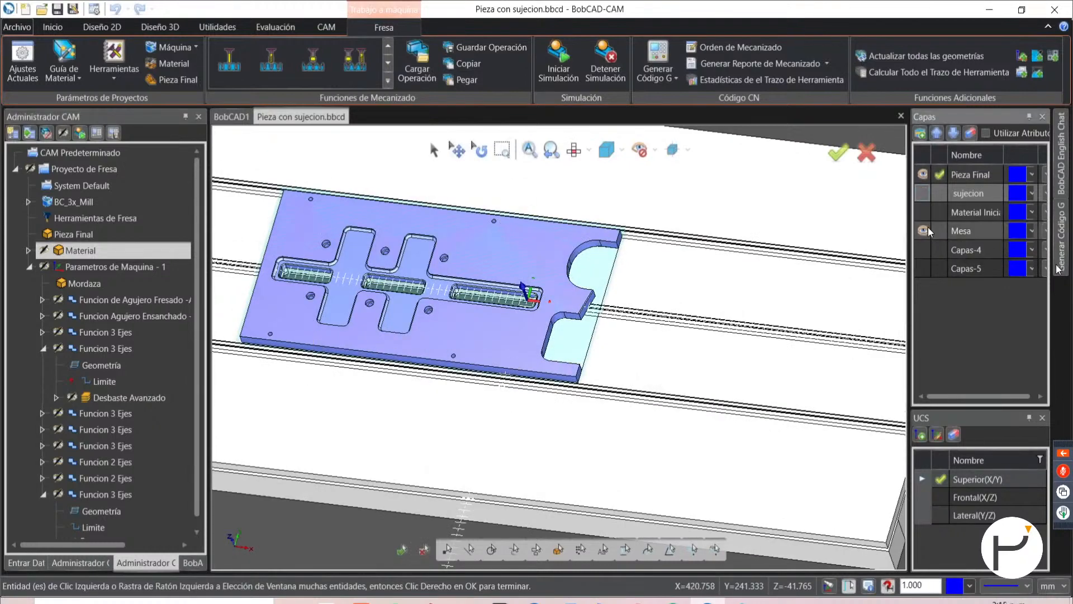
pyautogui.click(922, 230)
pyautogui.moveTo(688, 288); pyautogui.dragTo(469, 319, button='middle')
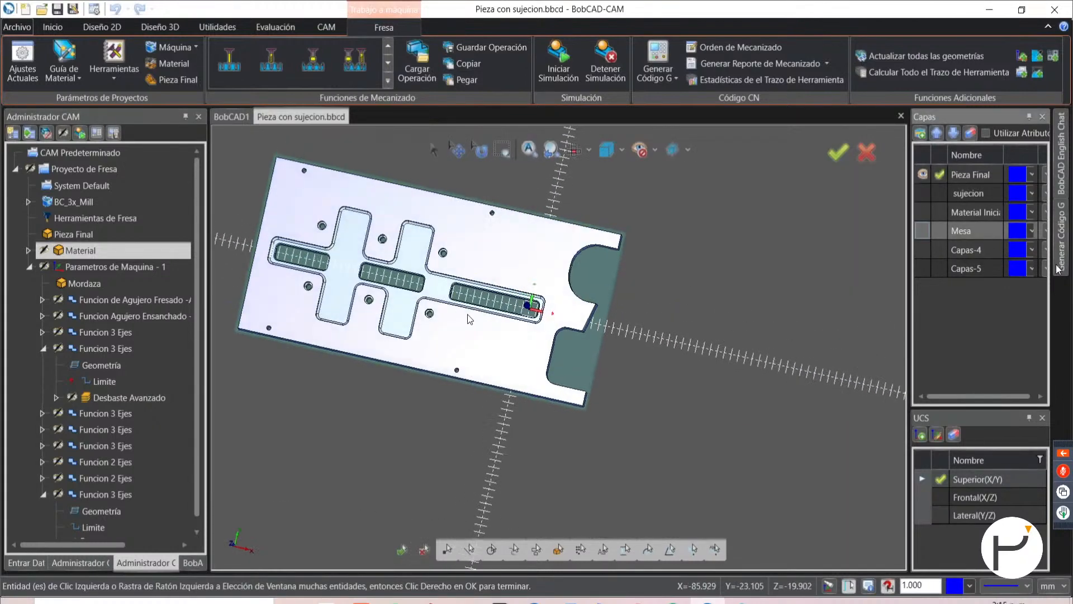
# - Examine the part's outline against the stock in the top view and show the sujecion layer again
pyautogui.press('t')
pyautogui.scroll(2, 313, 234)
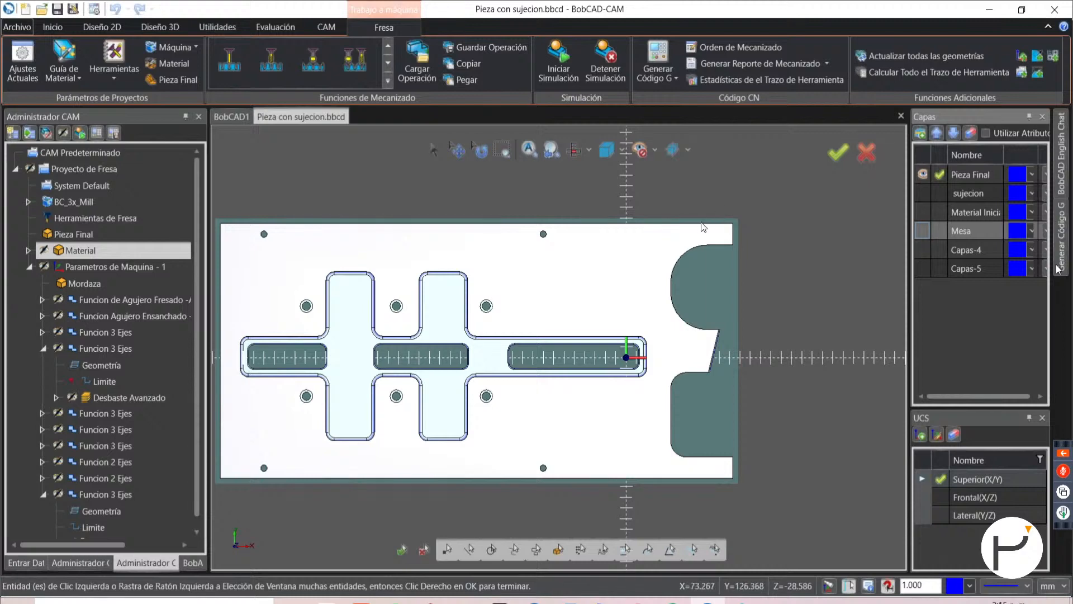
pyautogui.scroll(-2, 627, 227)
pyautogui.scroll(2, 376, 226)
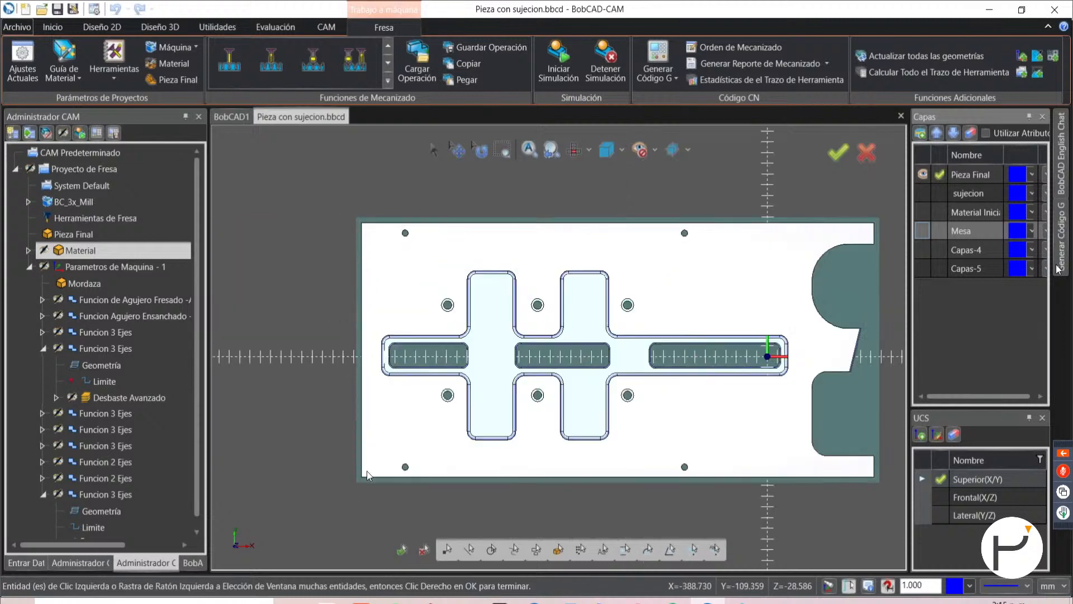
pyautogui.scroll(-2, 367, 471)
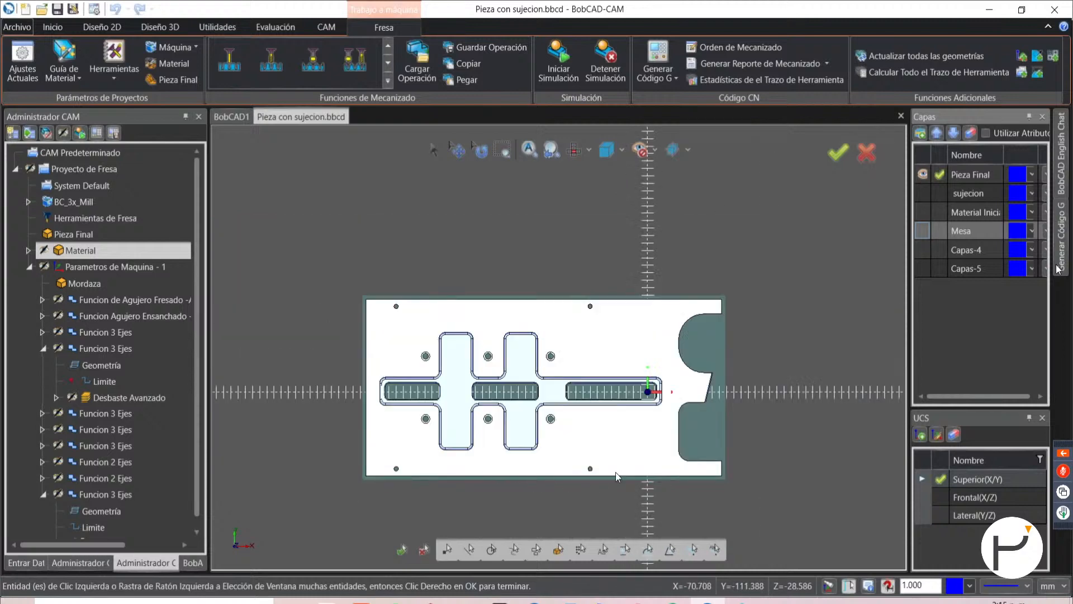
pyautogui.click(926, 194)
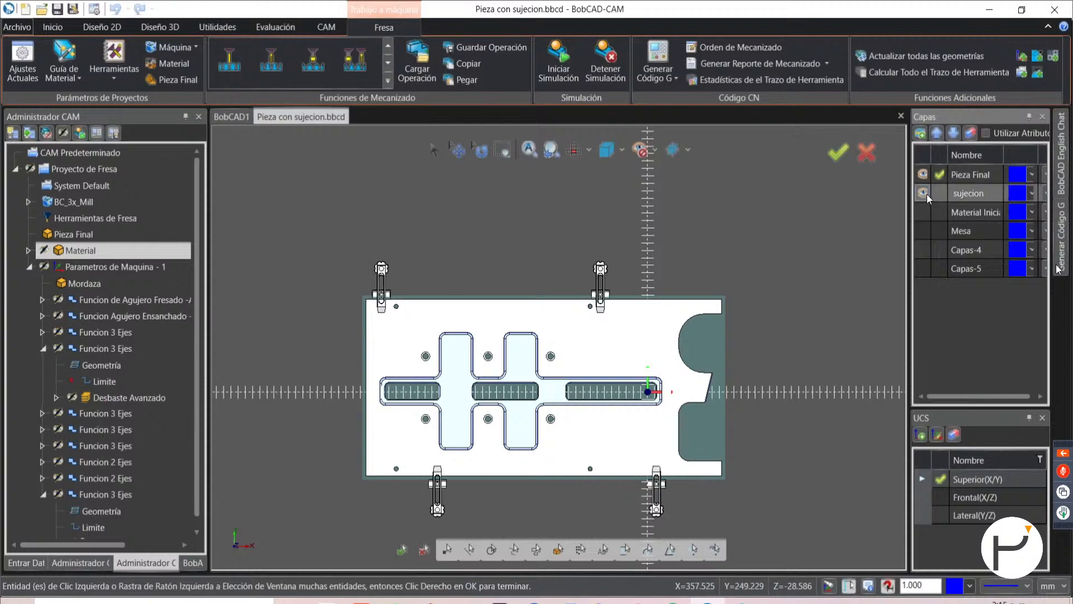
pyautogui.moveTo(560, 438); pyautogui.dragTo(446, 451, button='middle')
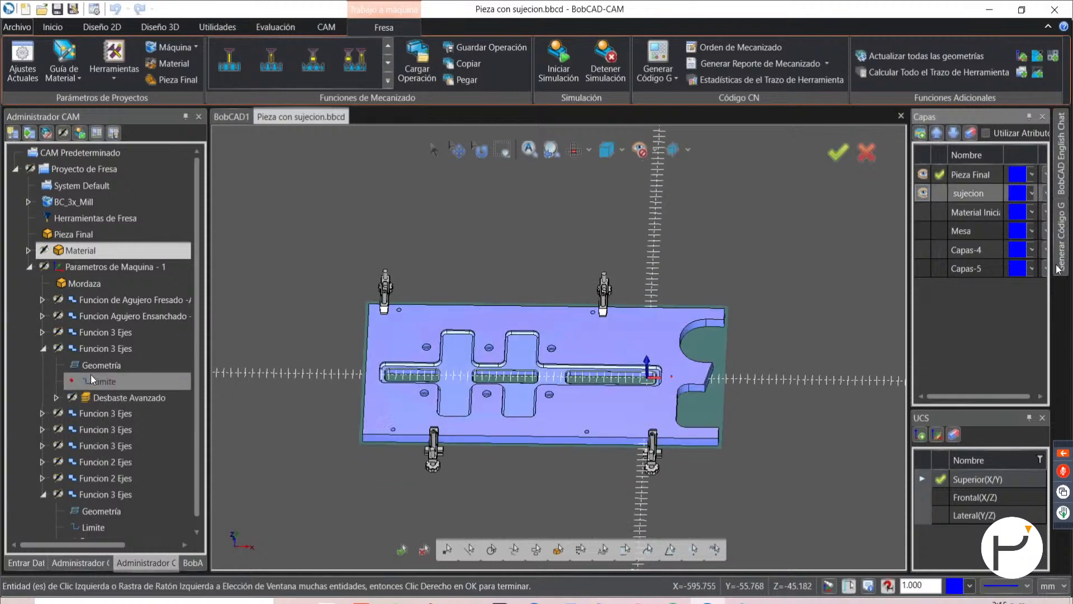
# - Open the second Funcion 3 Ejes for editing and review its function, operations, roughing tool, cutting sequence and Parametros settings
pyautogui.rightClick(103, 351)
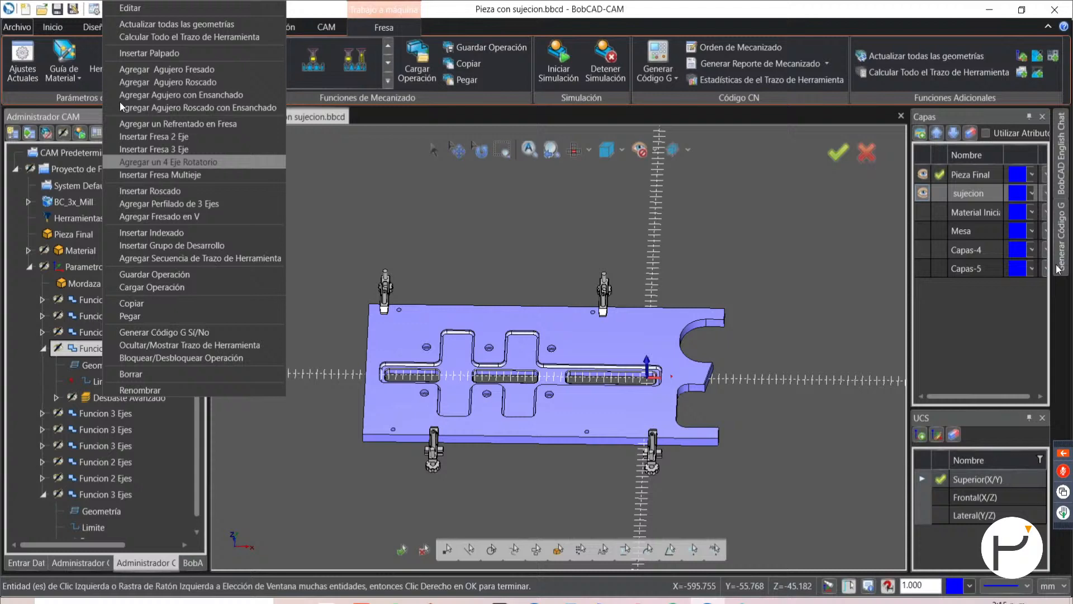
pyautogui.click(134, 8)
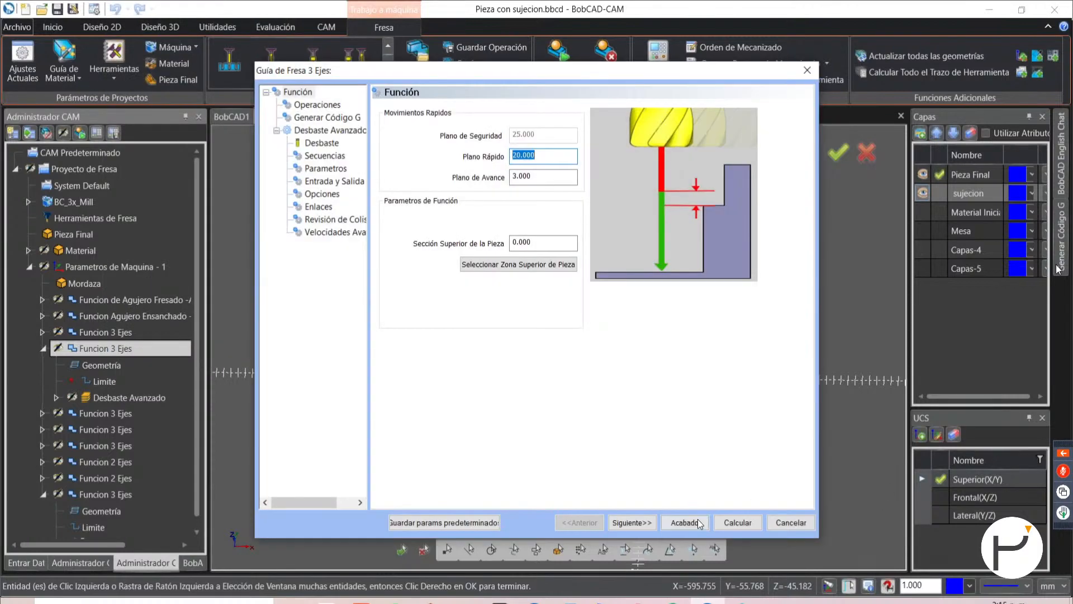
pyautogui.click(630, 523)
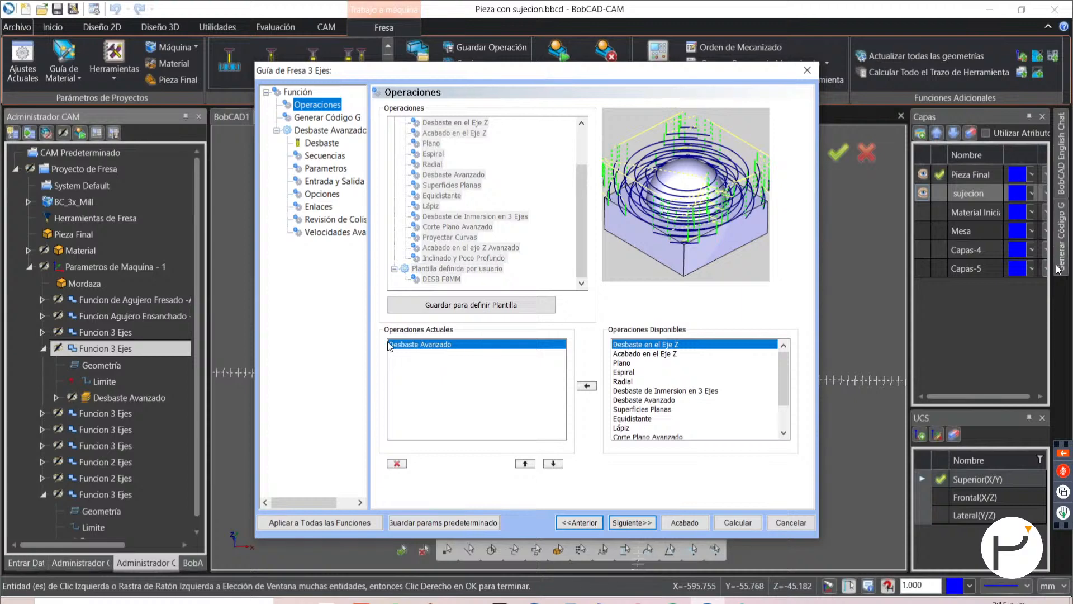
pyautogui.click(640, 523)
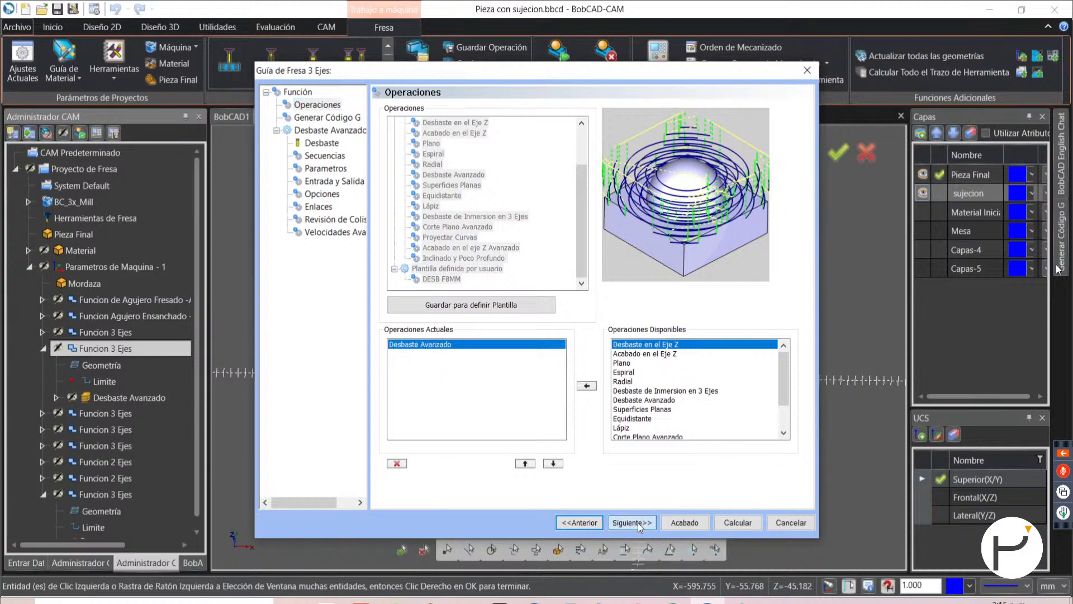
pyautogui.click(640, 523)
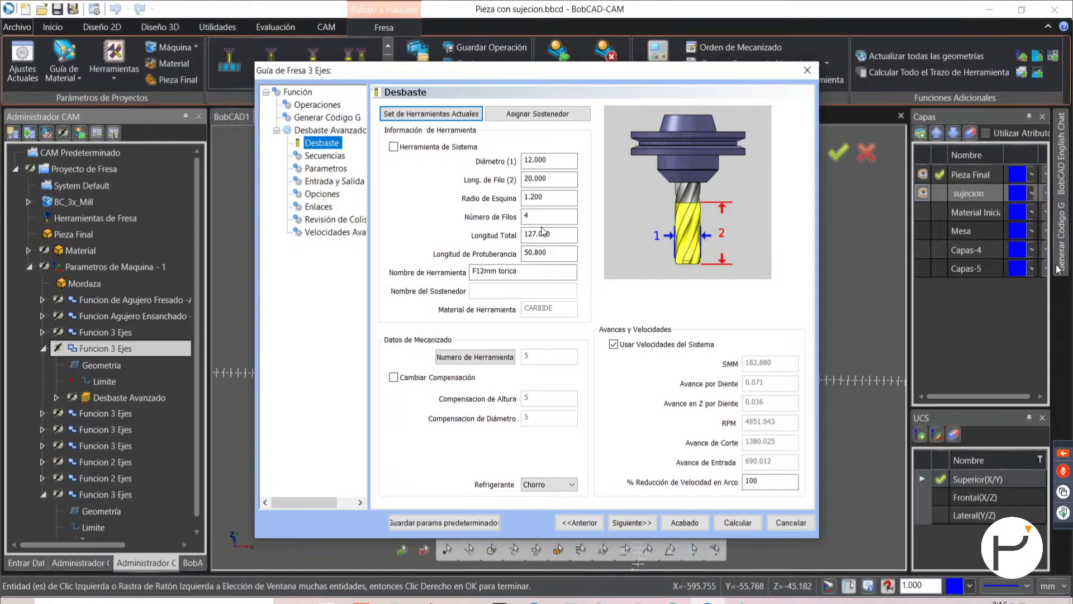
pyautogui.click(641, 524)
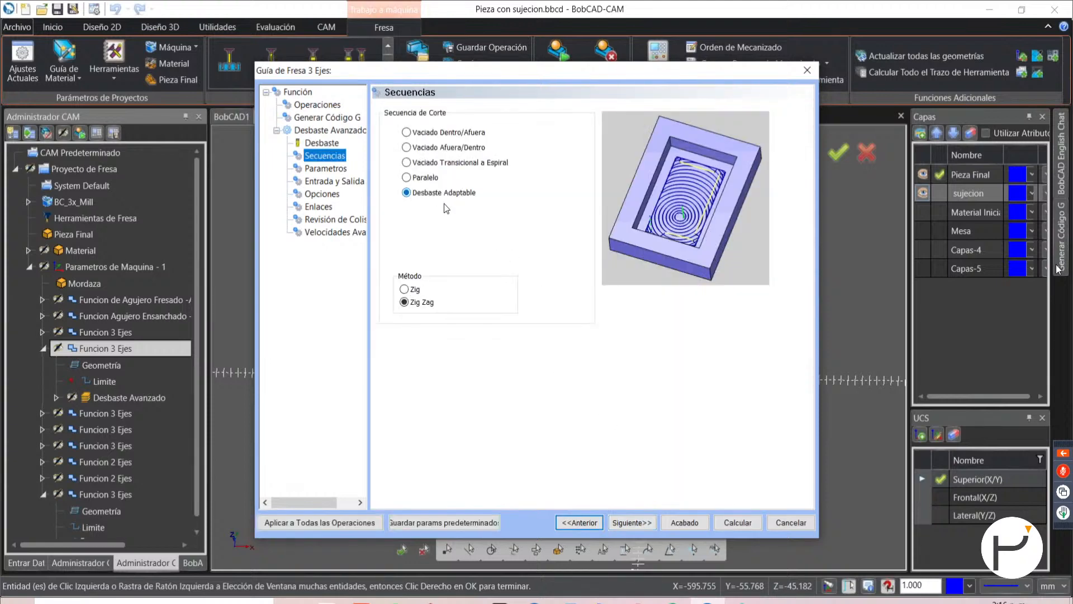
pyautogui.click(637, 524)
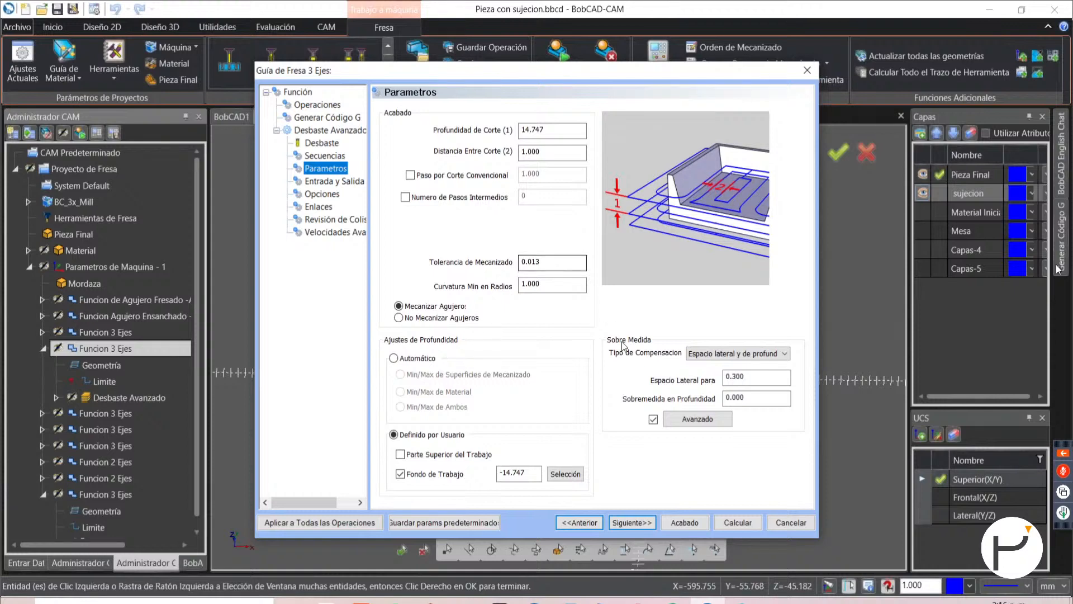
# - Enable the default clamps in the advanced Sobremedidas settings, keeping the Global type with an allowance of 3.000
pyautogui.click(695, 421)
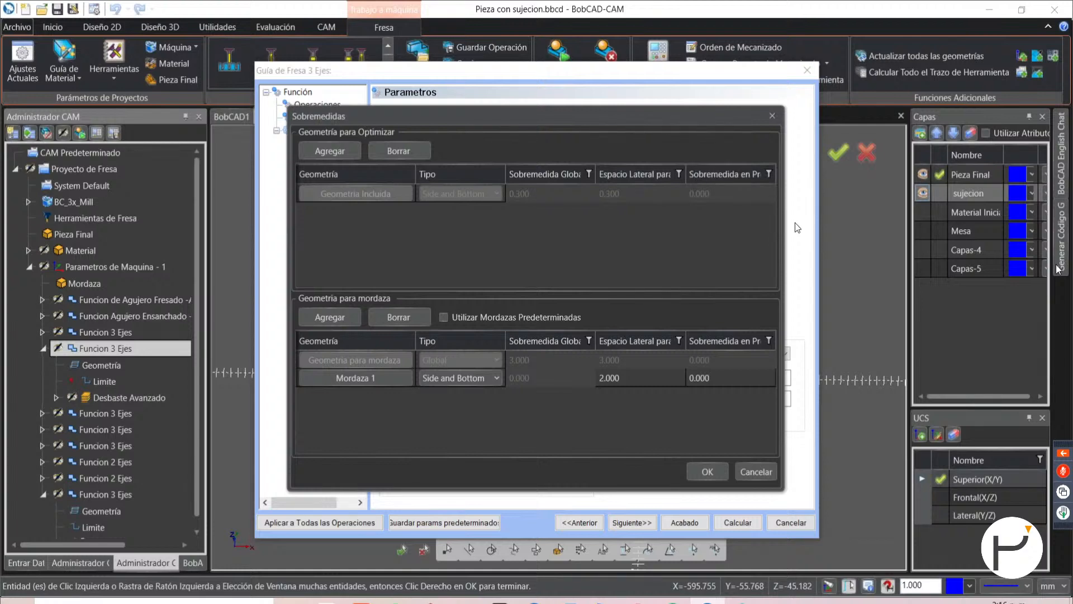
pyautogui.click(474, 317)
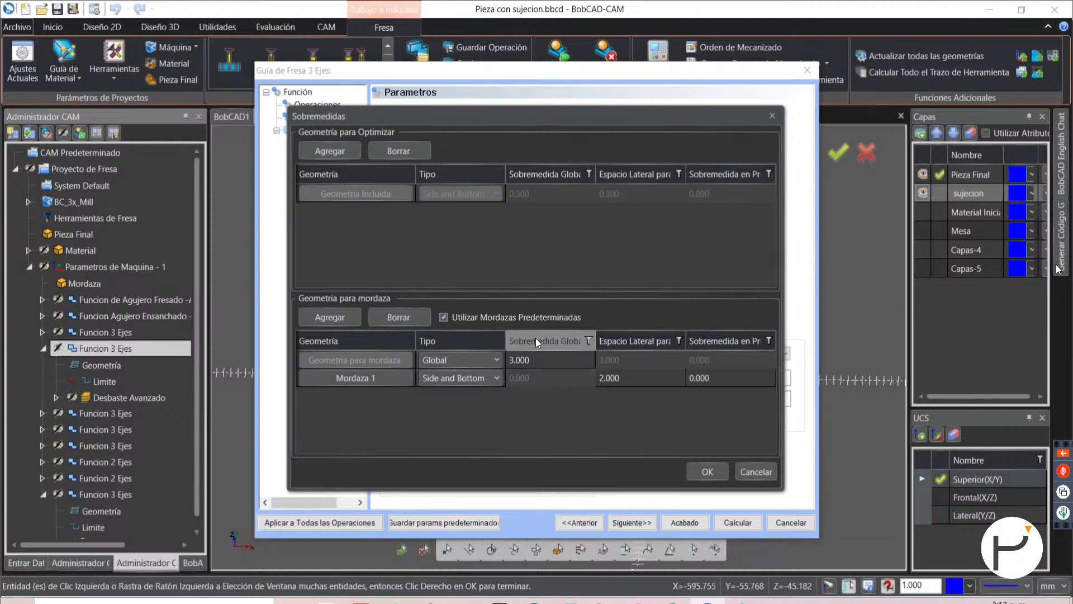
pyautogui.click(540, 362)
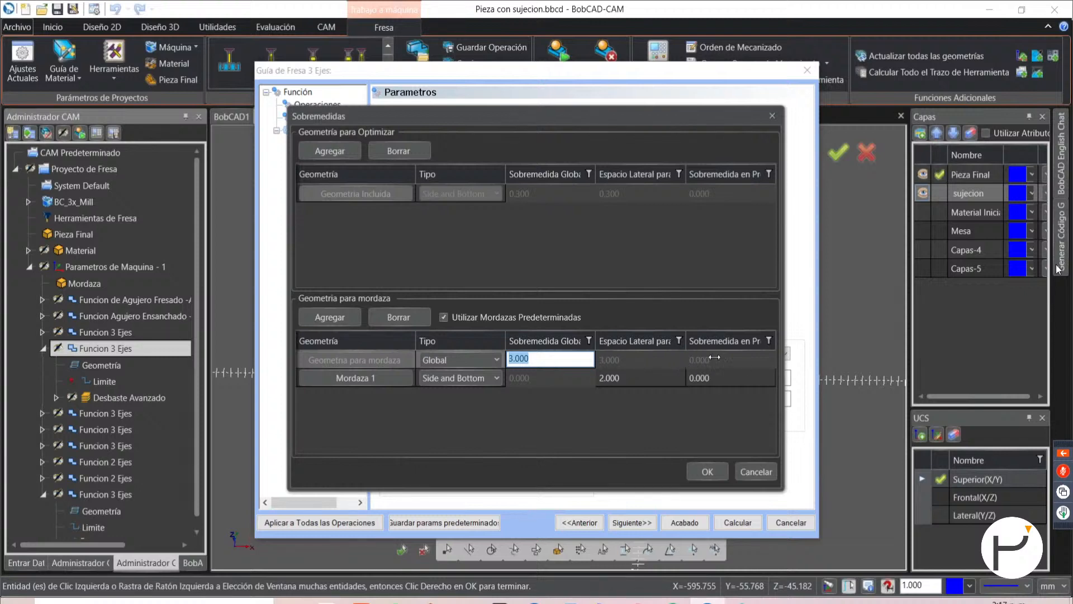
pyautogui.click(551, 362)
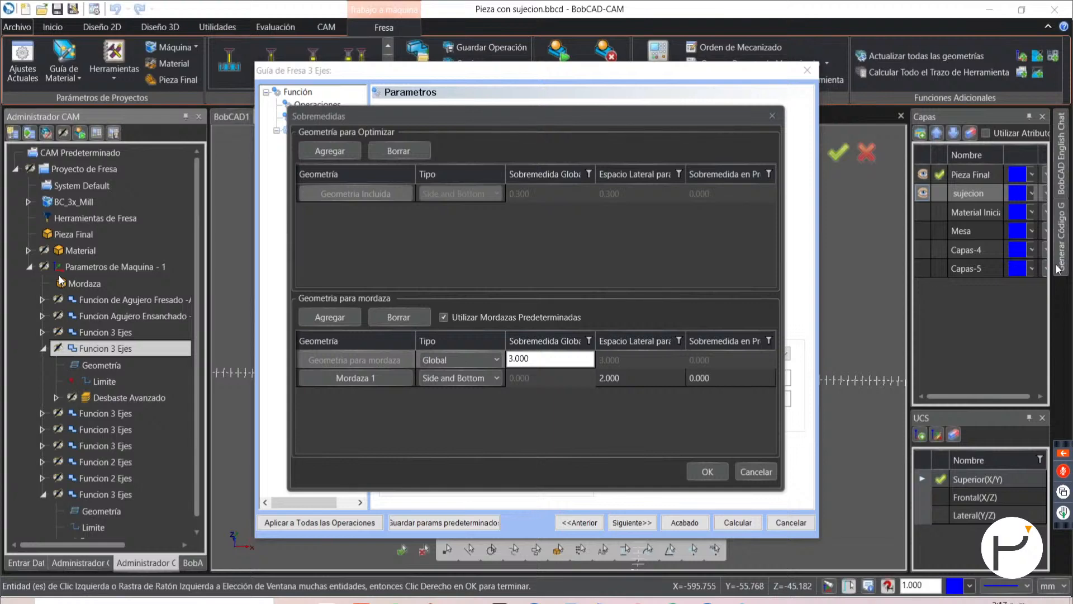
pyautogui.click(707, 471)
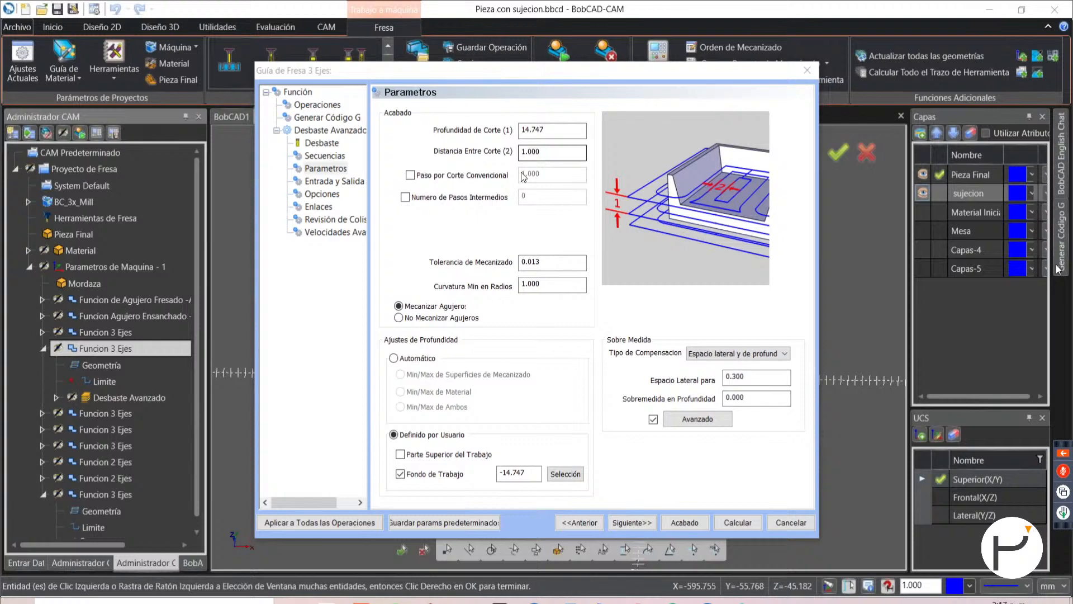
# - Review the cutting depth, entry and exit, Enlaces and Revisión de Colisiones settings, and close the guide without saving
pyautogui.click(556, 130)
pyautogui.click(551, 152)
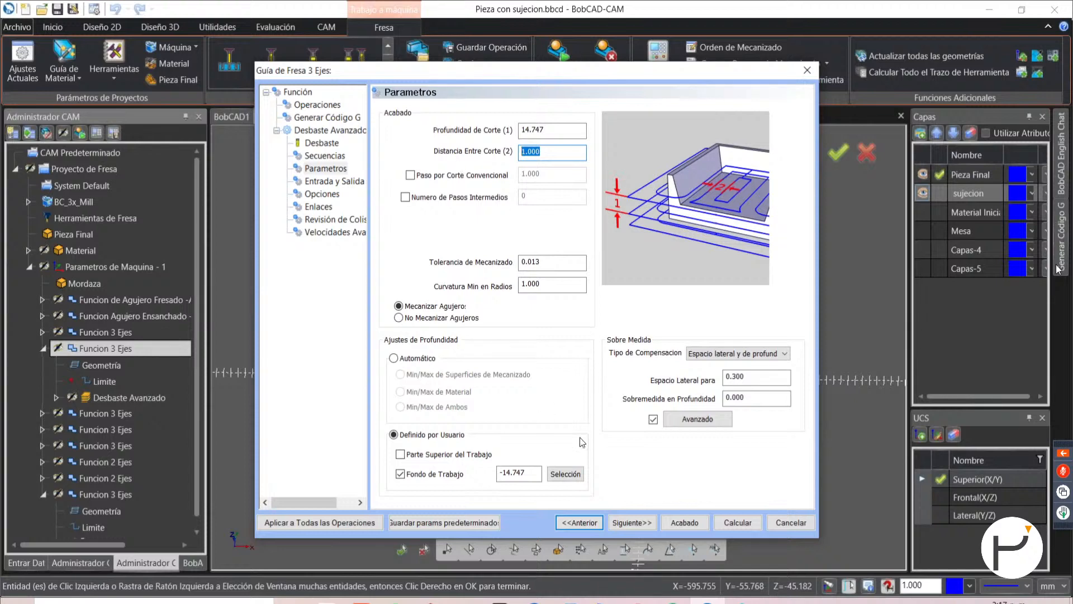
pyautogui.click(633, 523)
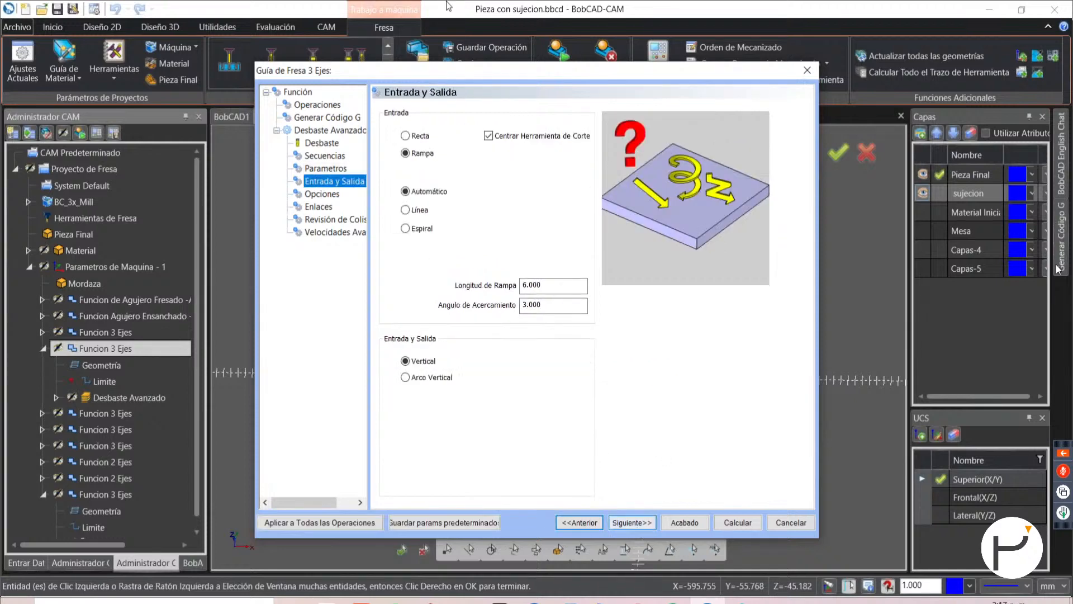
pyautogui.click(632, 523)
pyautogui.click(631, 524)
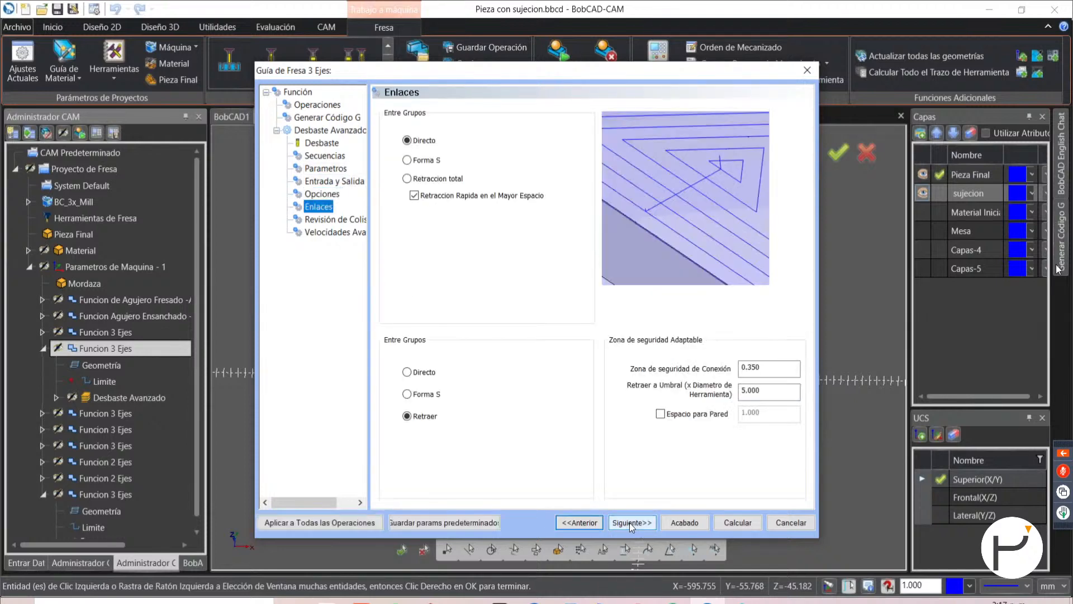
pyautogui.click(632, 524)
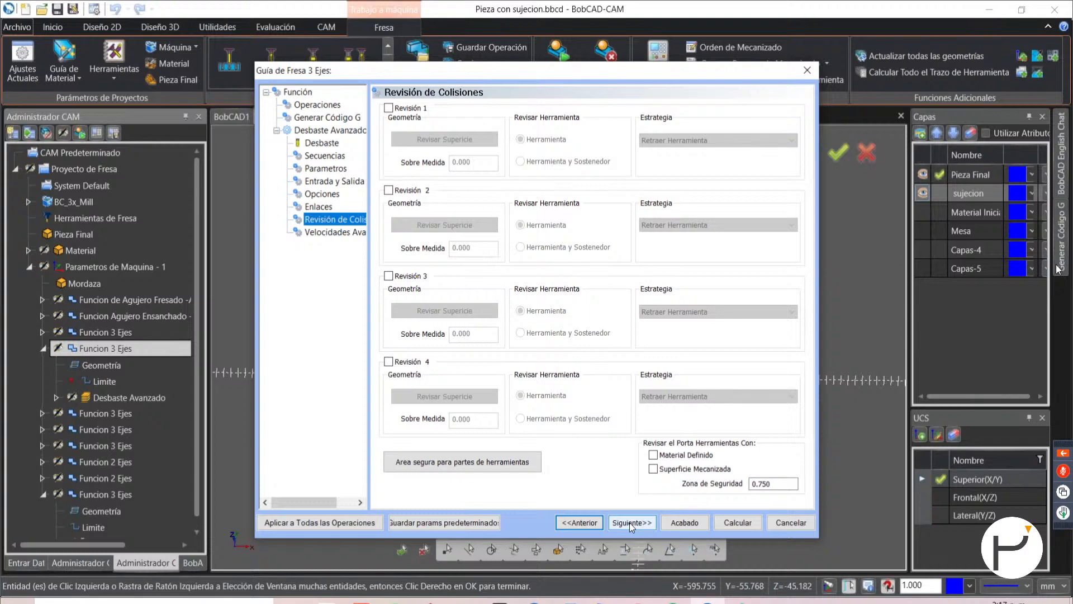
pyautogui.click(792, 524)
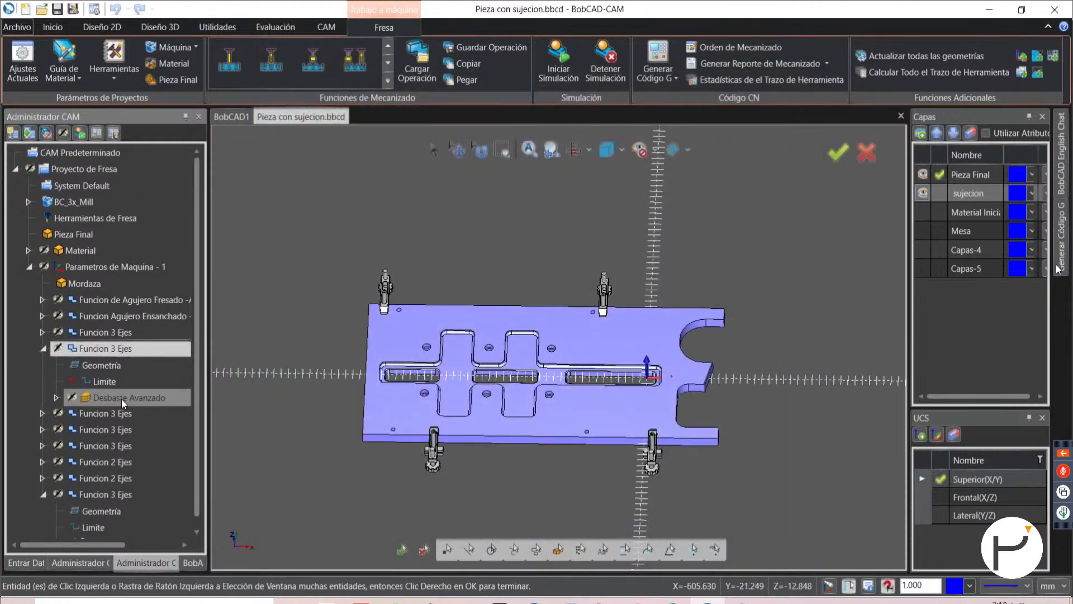
# - Show the Desbaste Avanzado toolpath of the second Funcion 3 Ejes and examine how it passes a front clamp
pyautogui.click(129, 398)
pyautogui.moveTo(509, 452)
pyautogui.mouseDown(button='middle')
pyautogui.moveTo(468, 544)
pyautogui.moveTo(442, 404)
pyautogui.moveTo(503, 412)
pyautogui.moveTo(491, 415)
pyautogui.moveTo(505, 441)
pyautogui.mouseUp(button='middle')
pyautogui.scroll(5, 443, 404)
pyautogui.scroll(1, 426, 401)
pyautogui.scroll(-1, 505, 383)
pyautogui.scroll(-1, 490, 414)
pyautogui.scroll(-2, 492, 414)
pyautogui.scroll(2, 505, 442)
pyautogui.scroll(-3, 505, 442)
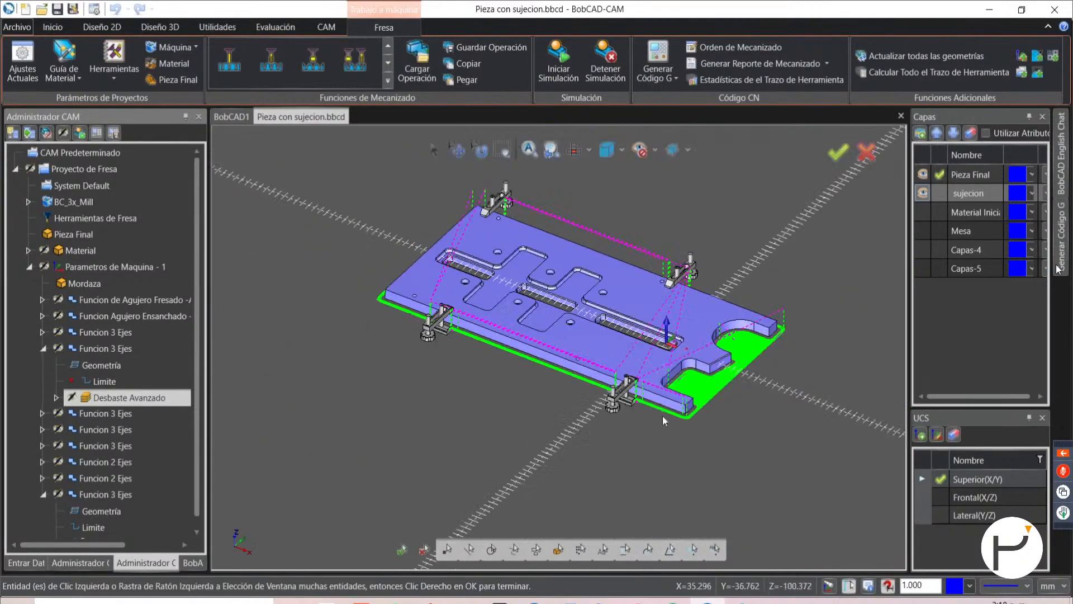
pyautogui.scroll(4, 607, 387)
pyautogui.moveTo(606, 387); pyautogui.dragTo(617, 387, button='middle')
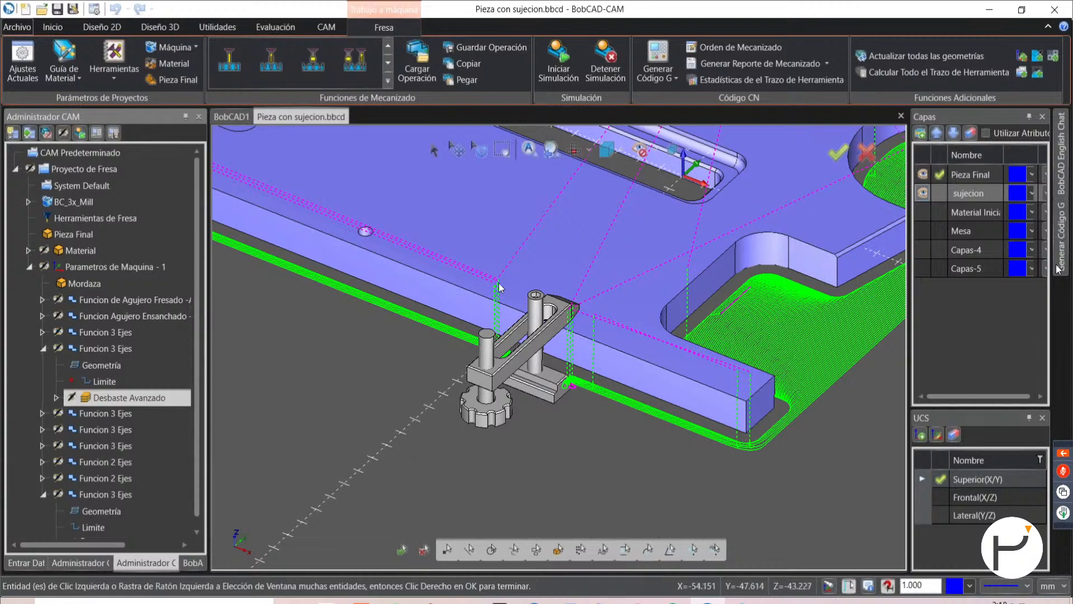
# - Examine the roughing passes and rapid moves around the rear clamp from above and around the whole part
pyautogui.scroll(-5, 500, 277)
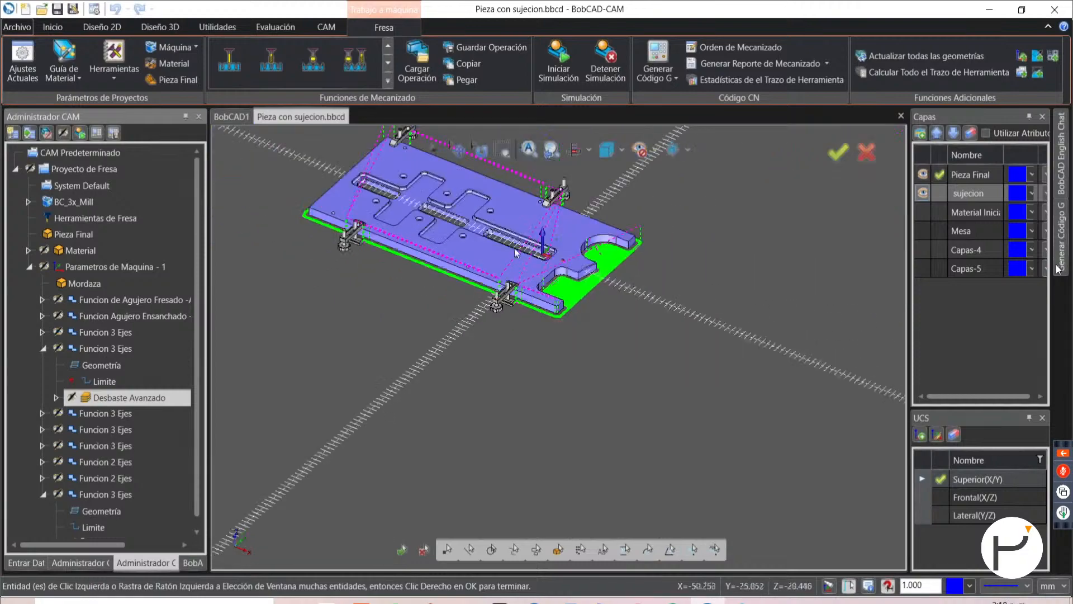
pyautogui.scroll(1, 525, 197)
pyautogui.scroll(-5, 492, 304)
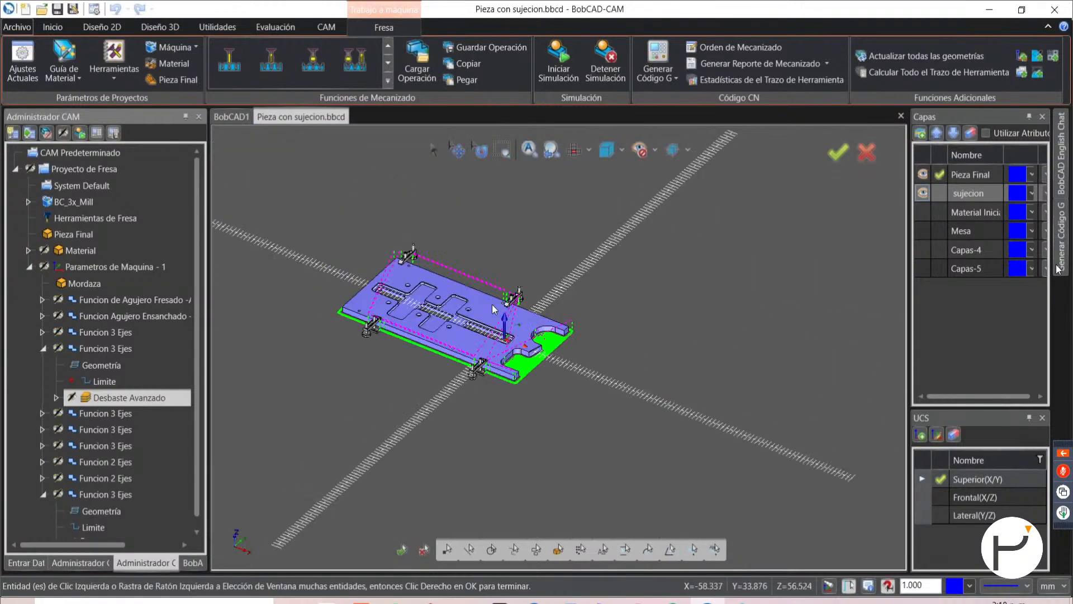
pyautogui.scroll(6, 492, 303)
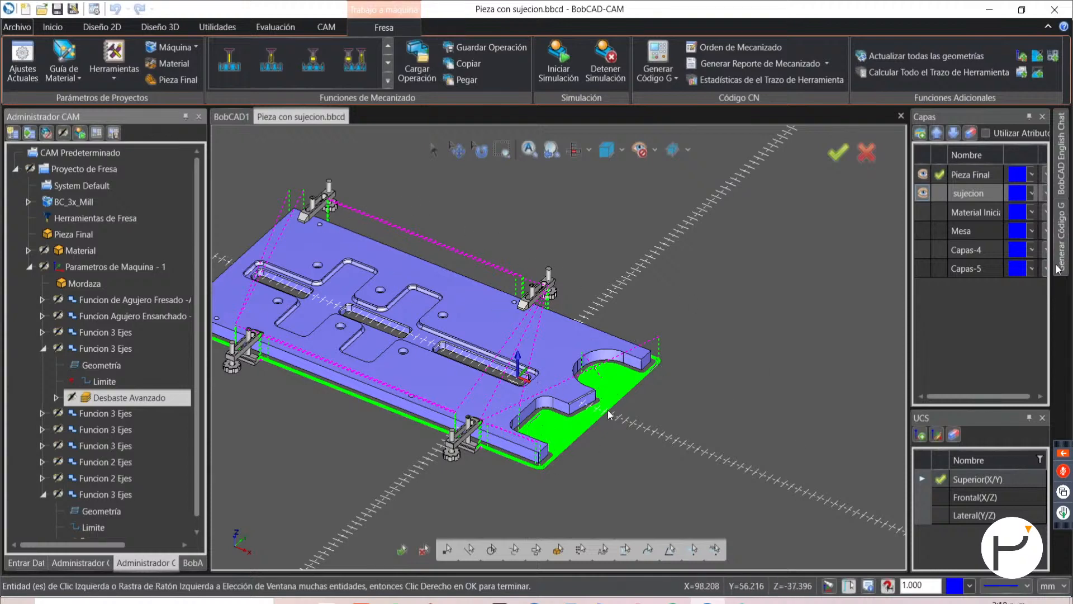
pyautogui.moveTo(503, 307); pyautogui.dragTo(447, 313, button='middle')
pyautogui.scroll(5, 466, 343)
pyautogui.scroll(2, 445, 302)
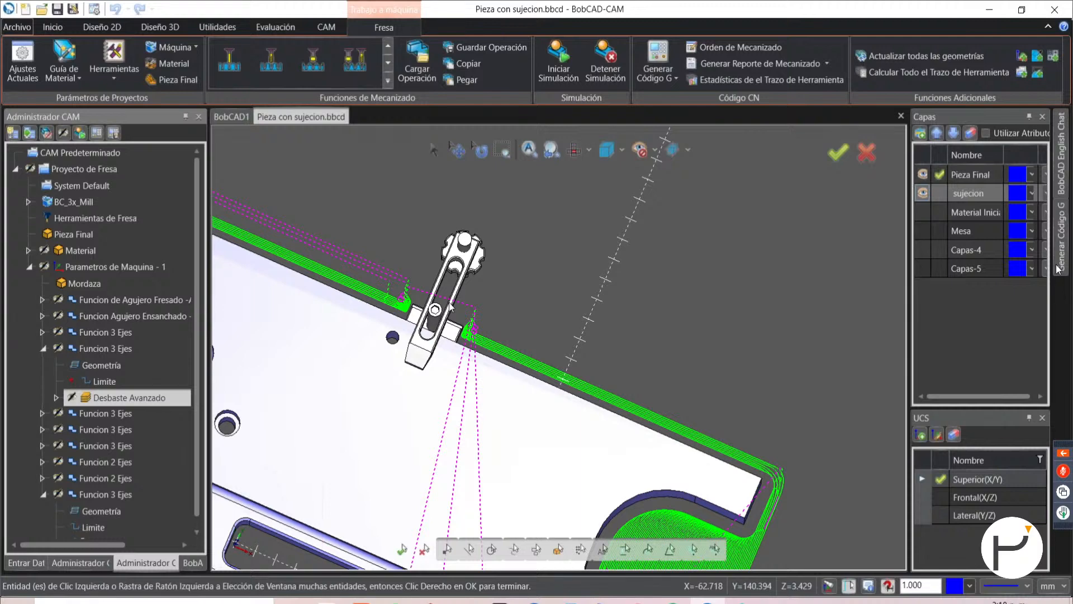
pyautogui.scroll(-5, 451, 307)
pyautogui.moveTo(547, 411); pyautogui.dragTo(470, 394, button='middle')
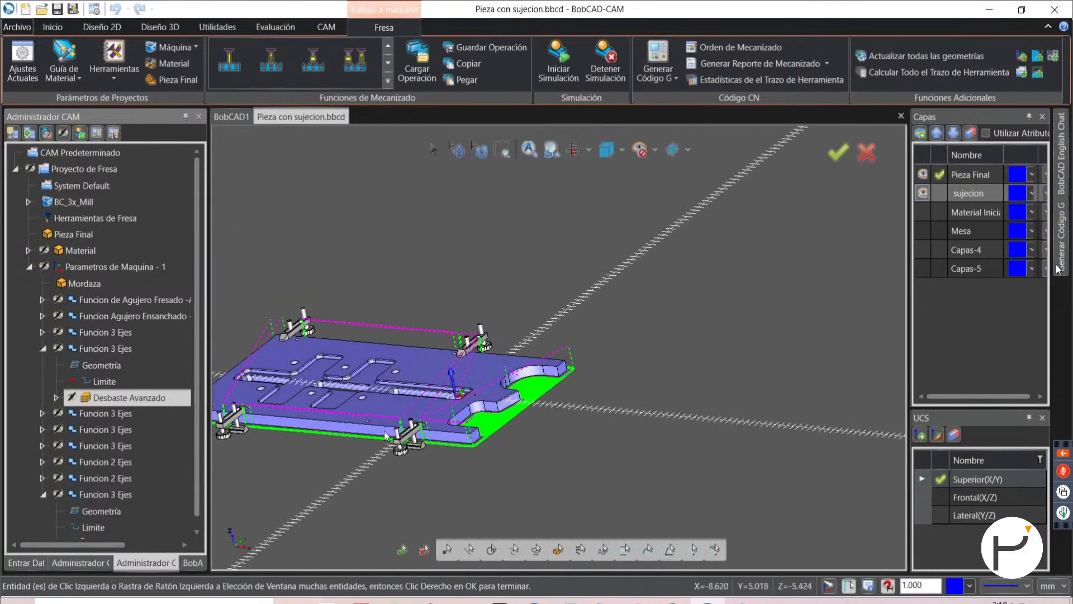
pyautogui.scroll(-3, 643, 436)
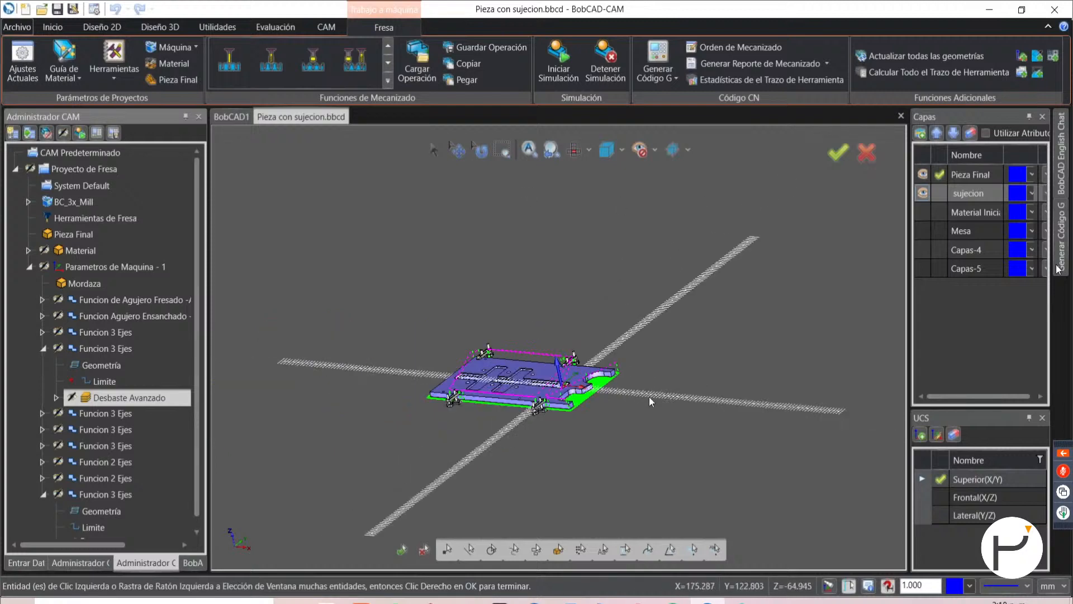
pyautogui.scroll(1, 648, 415)
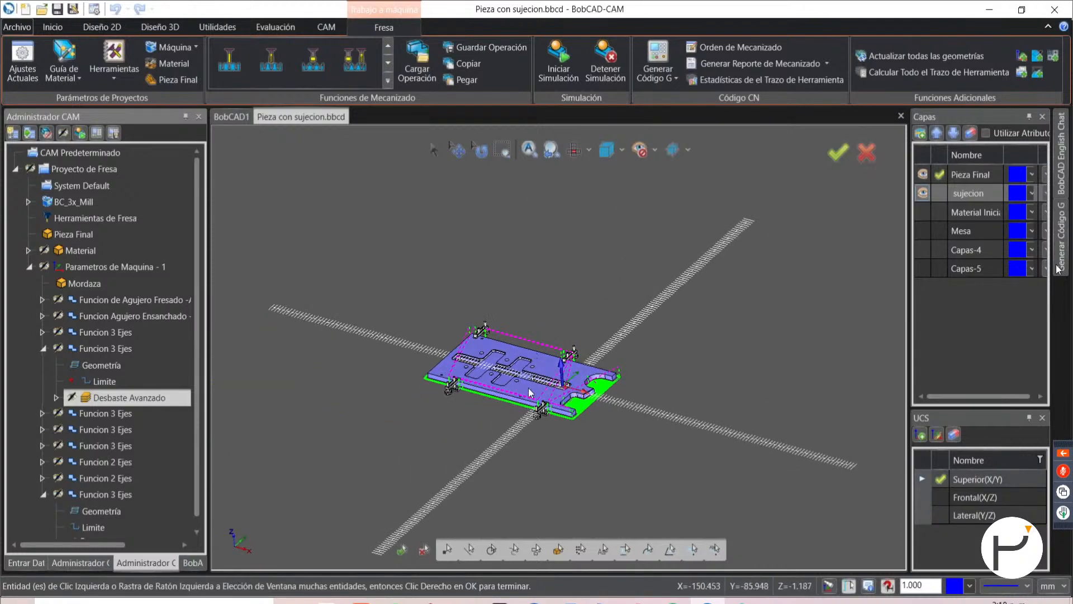
pyautogui.scroll(3, 525, 364)
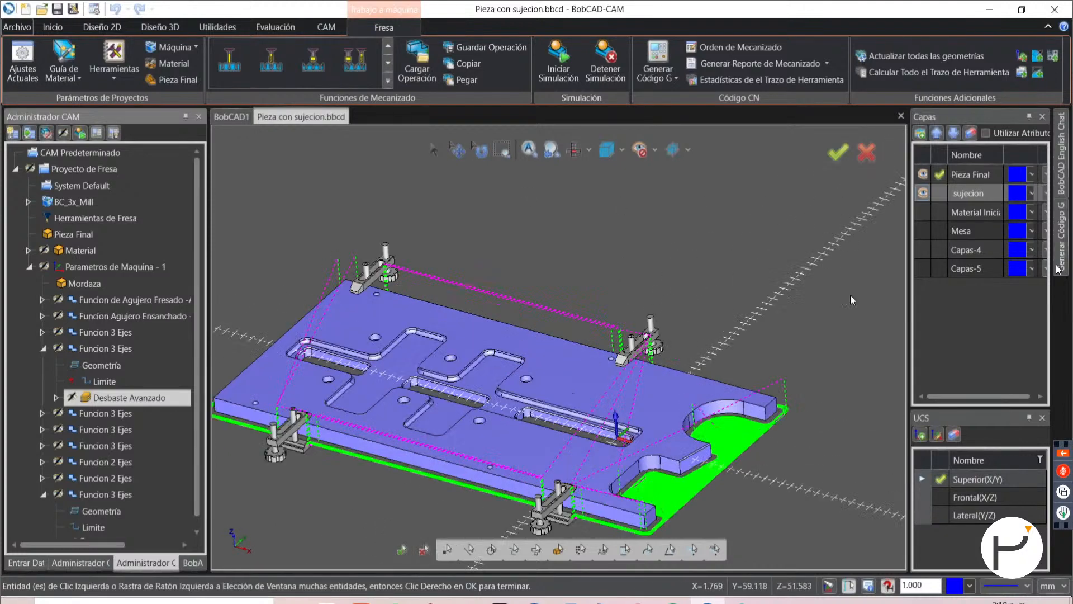
# - Hide the sujecion layer and start the machining simulation
pyautogui.click(922, 193)
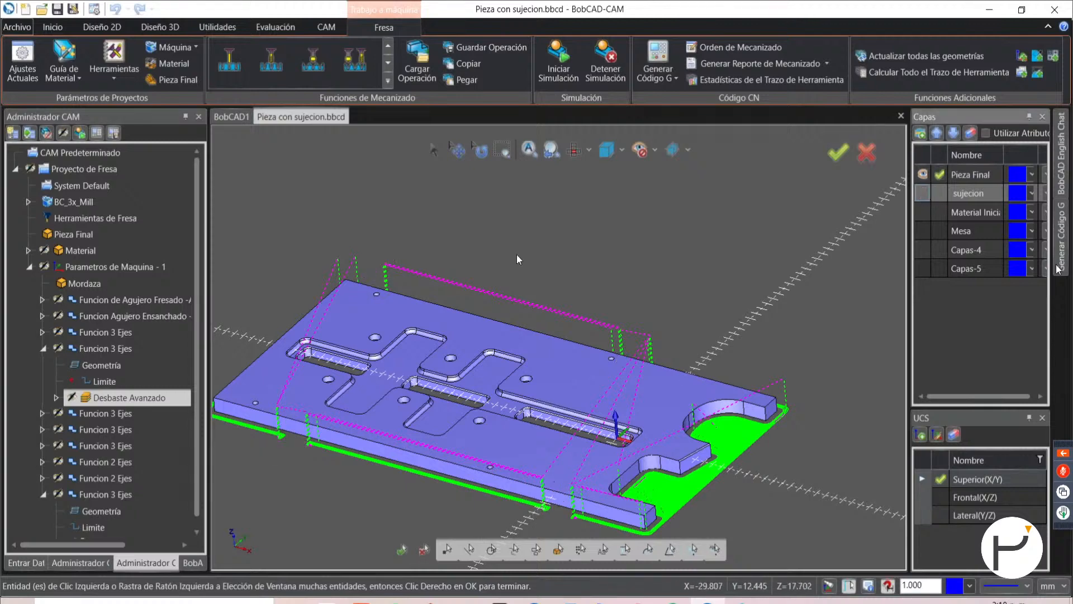
pyautogui.click(555, 67)
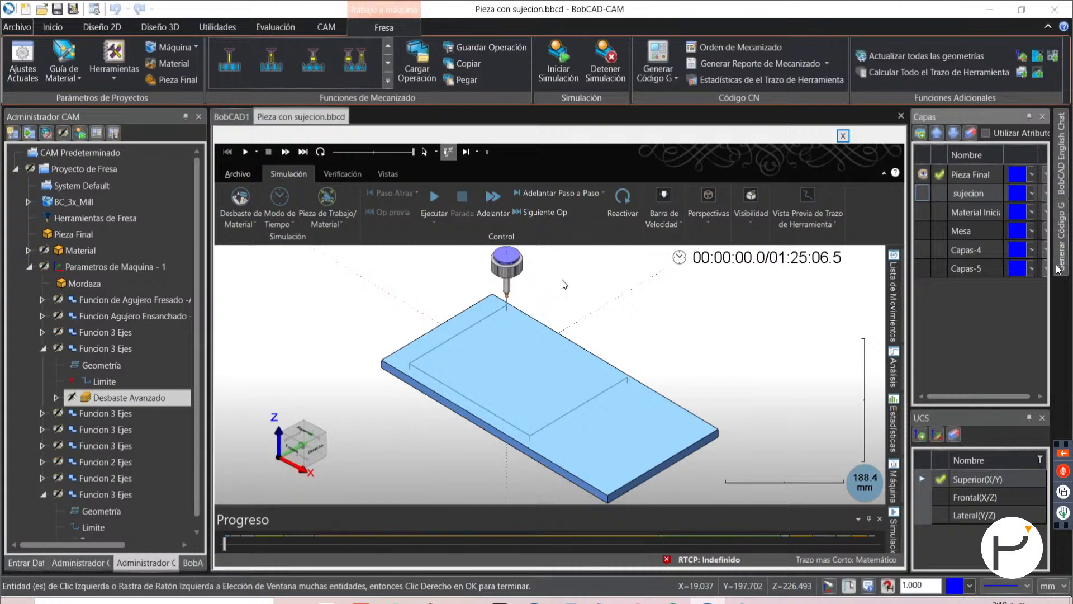
pyautogui.click(754, 221)
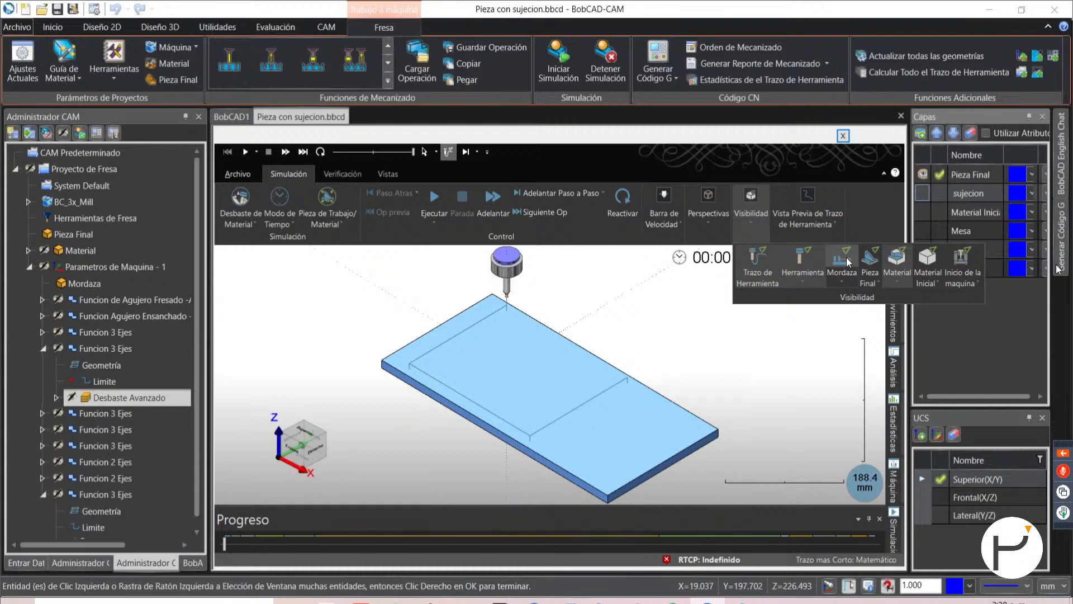
pyautogui.click(710, 311)
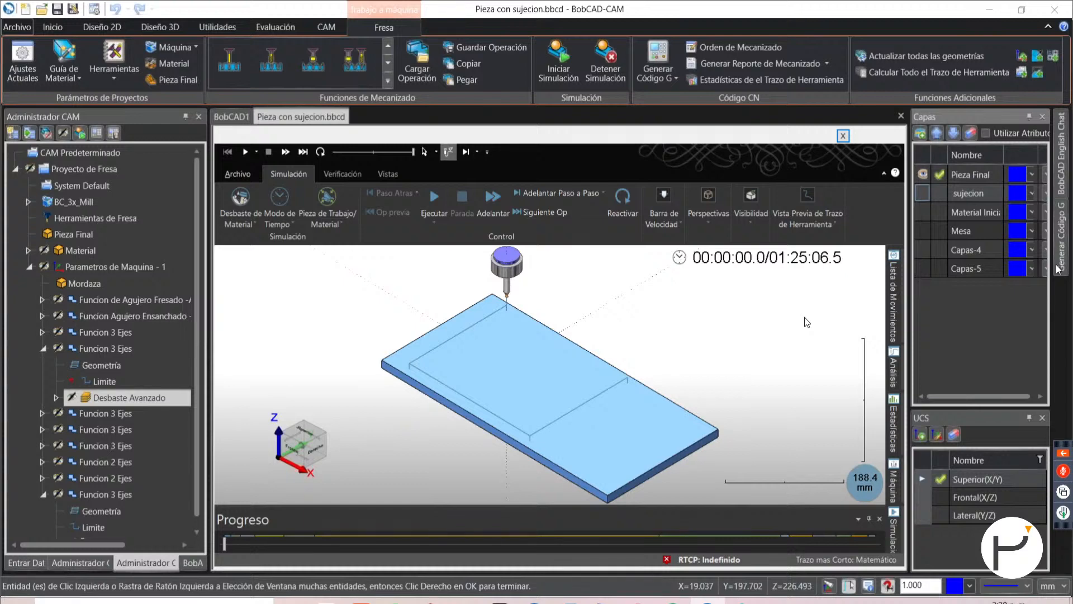
pyautogui.click(17, 26)
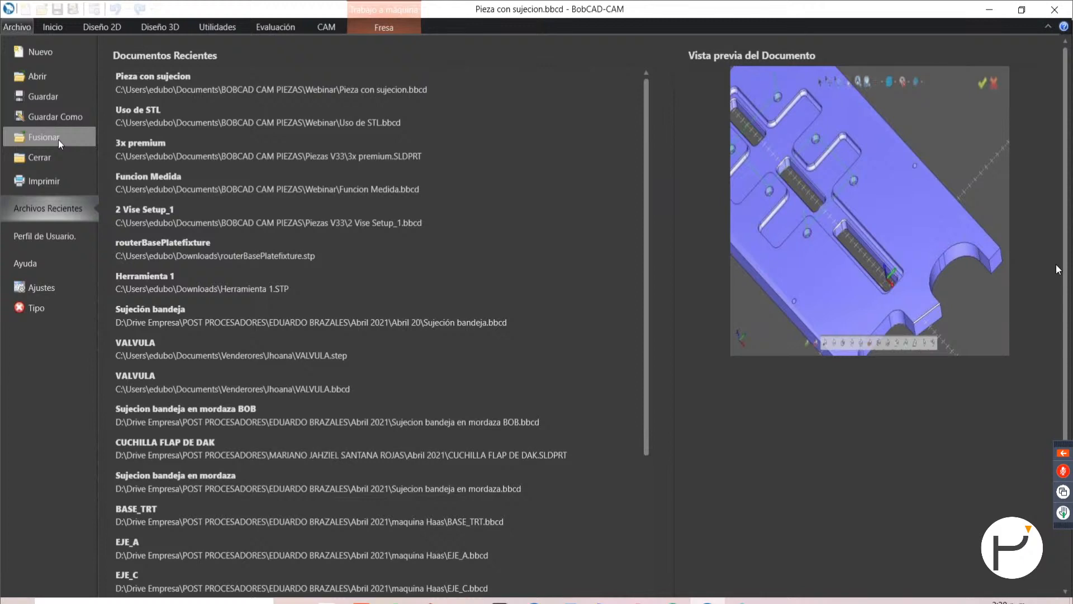
pyautogui.click(22, 28)
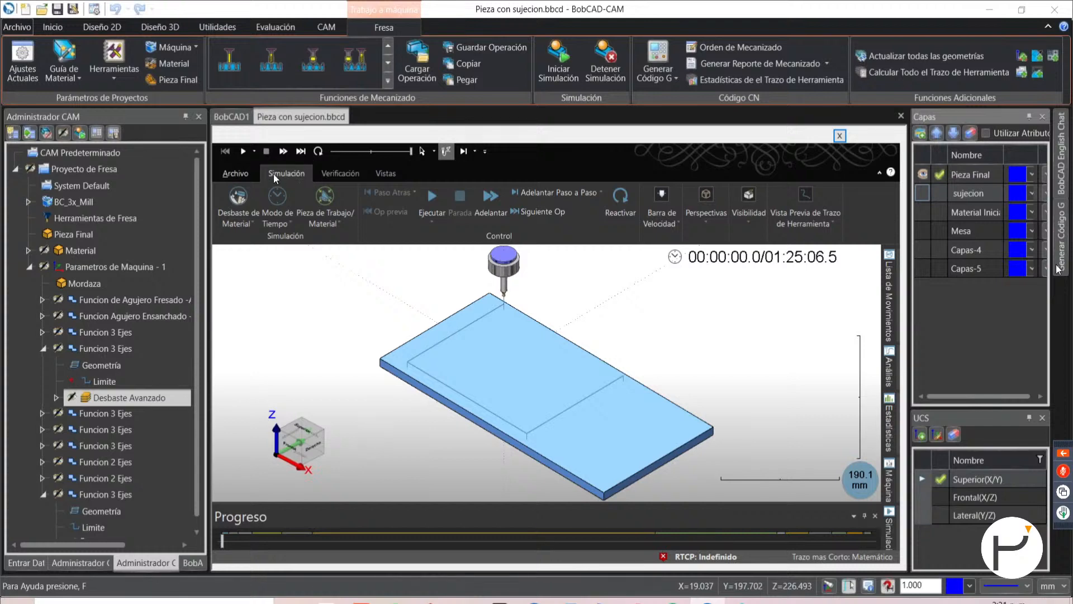
pyautogui.click(879, 172)
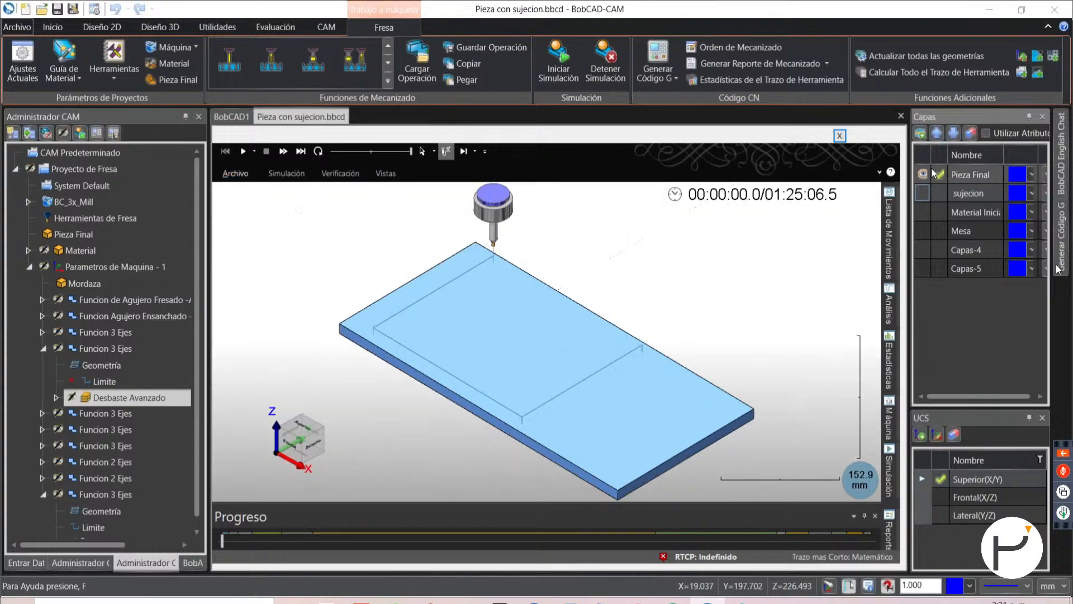
pyautogui.click(297, 175)
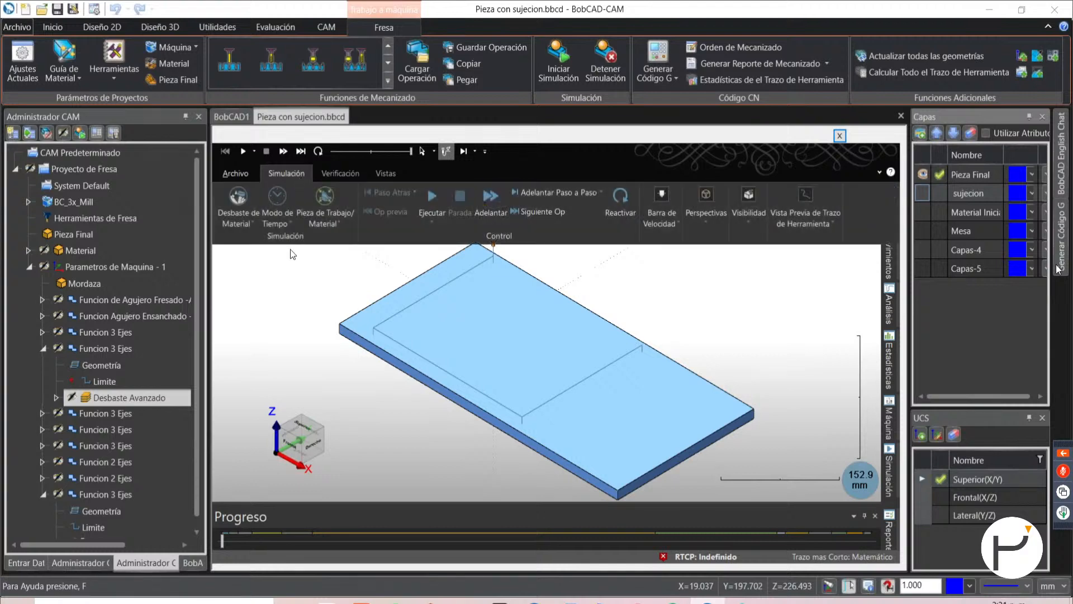
pyautogui.click(323, 283)
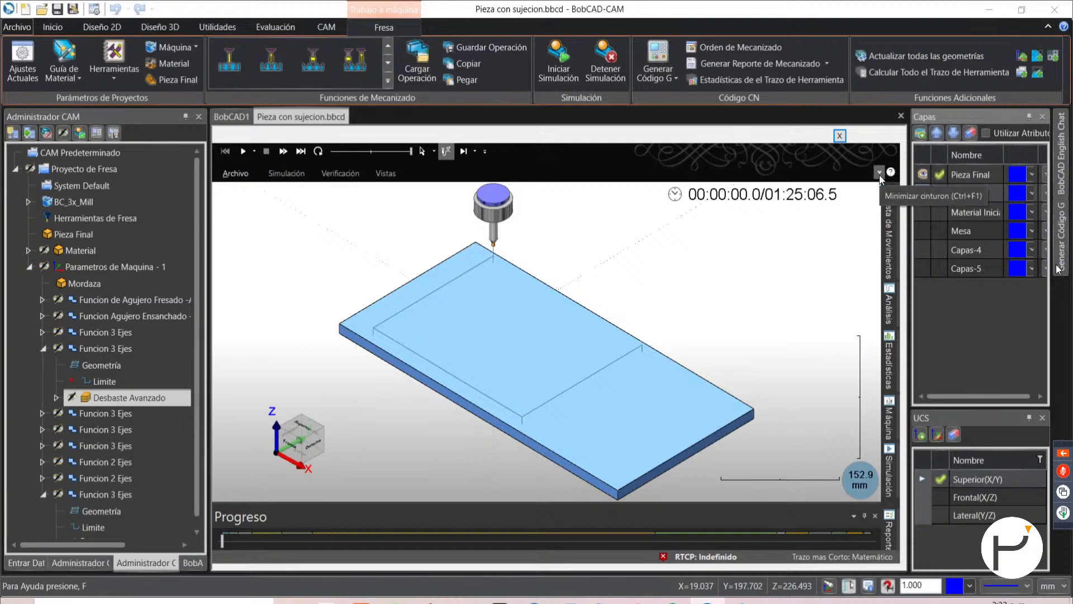
pyautogui.doubleClick(283, 174)
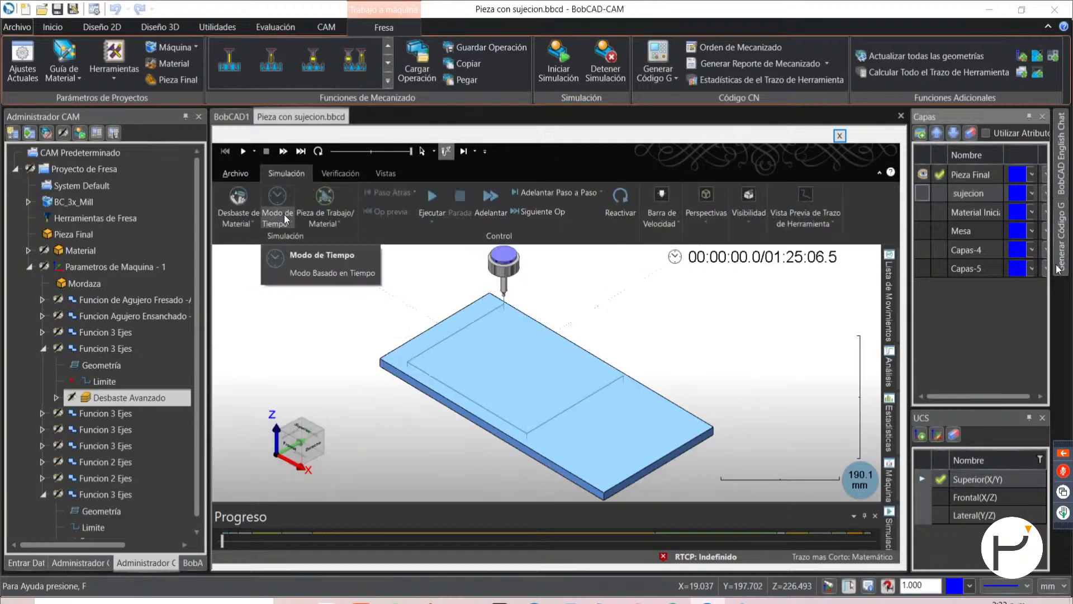
# - Add the simulation's Mordaza visibility command to the quick access commands
pyautogui.click(752, 236)
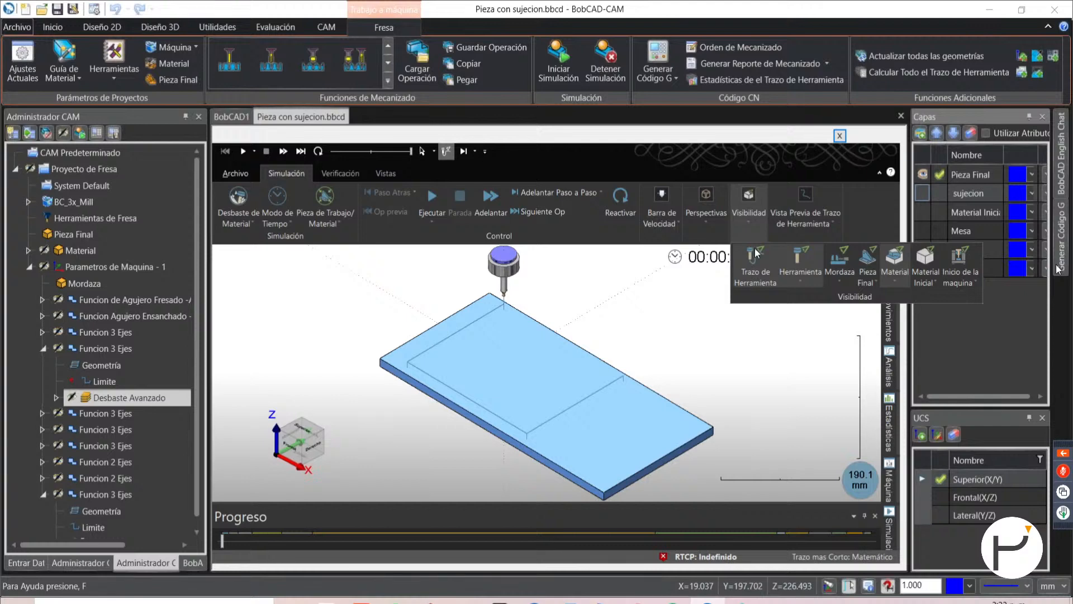
pyautogui.rightClick(844, 260)
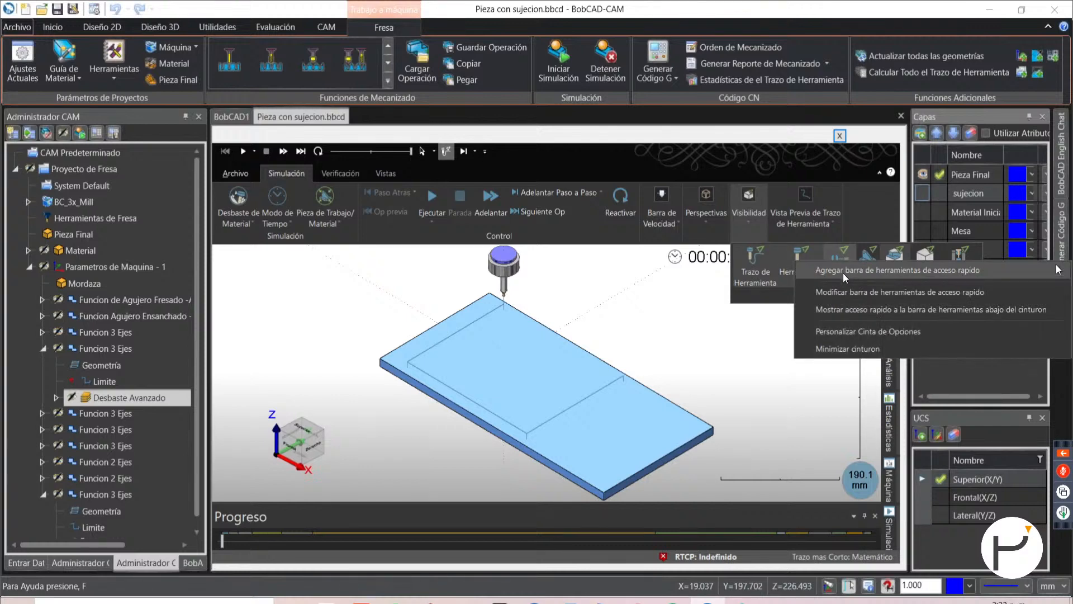
pyautogui.click(843, 273)
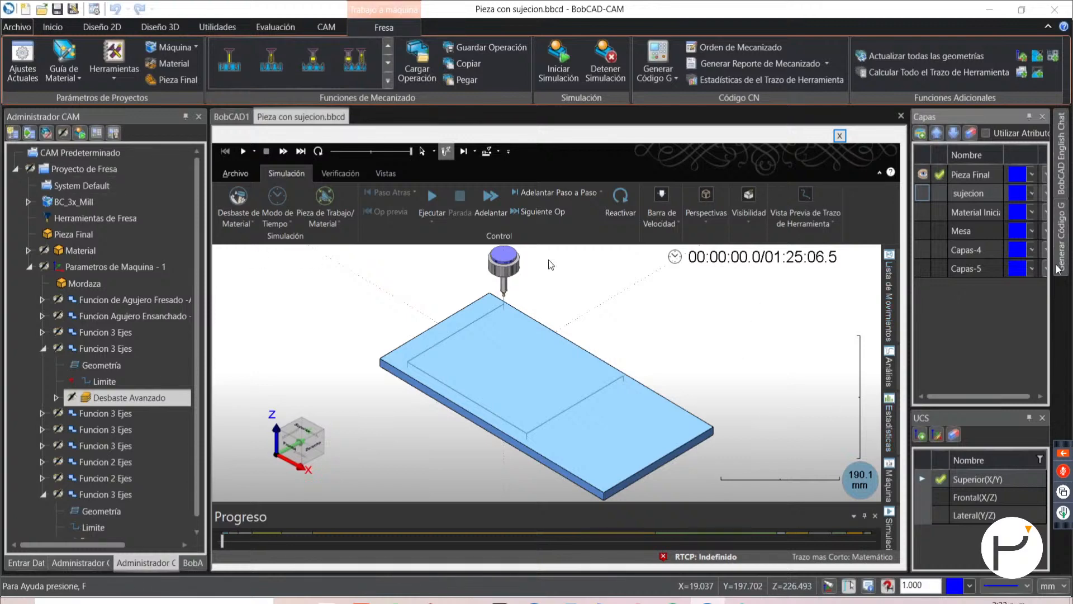
# - Show the table and clamps in the simulation and inspect the rear corner clamp holding the stock up close
pyautogui.click(487, 157)
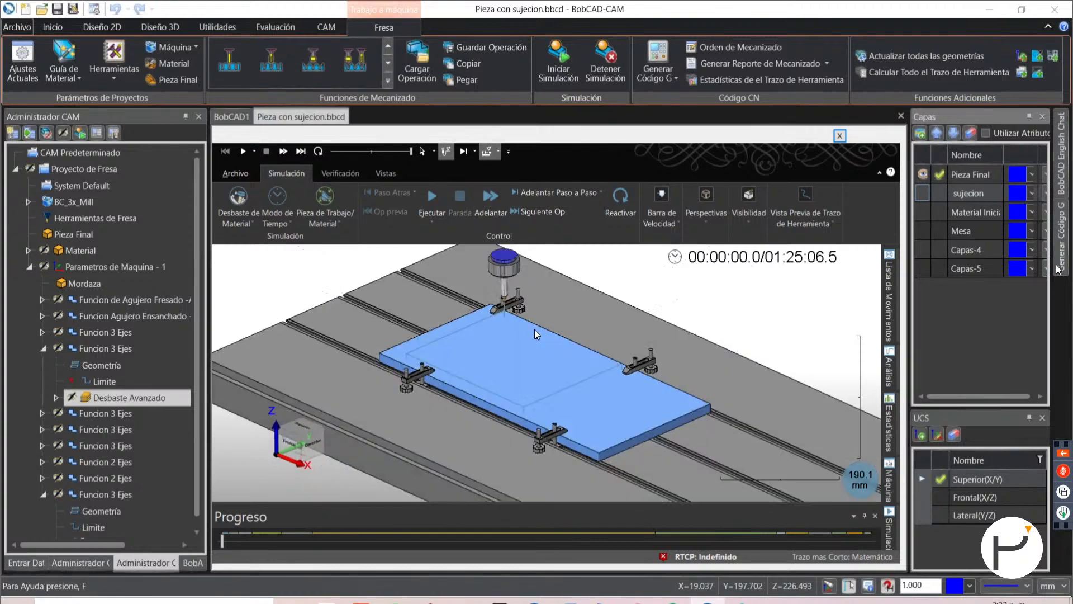
pyautogui.moveTo(535, 330)
pyautogui.mouseDown(button='middle')
pyautogui.moveTo(532, 320)
pyautogui.moveTo(530, 331)
pyautogui.moveTo(461, 314)
pyautogui.mouseUp(button='middle')
pyautogui.scroll(4, 499, 316)
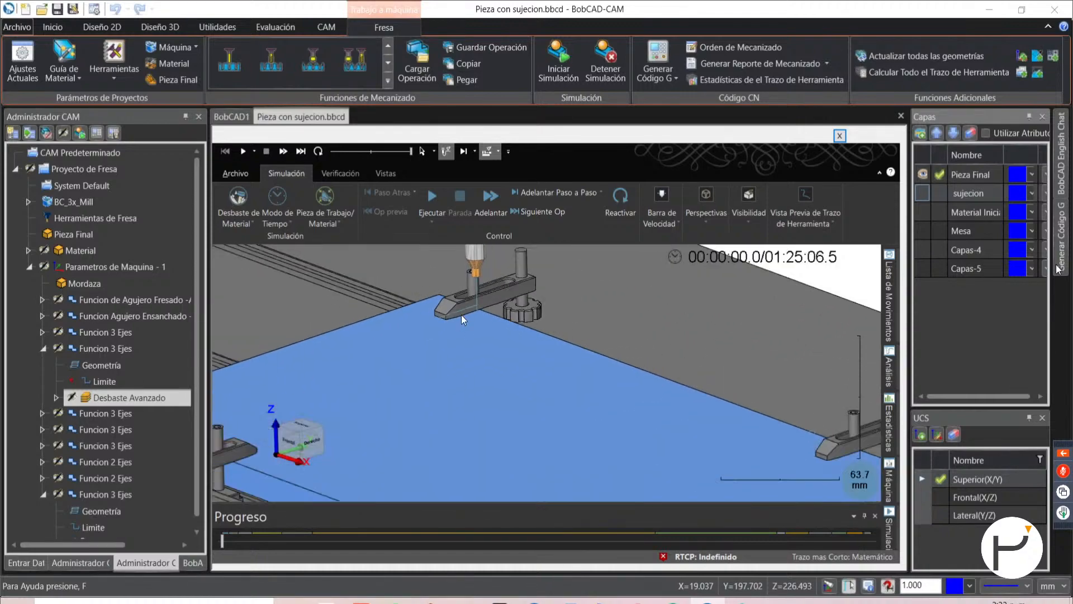
# - Run the machining simulation with the whole stock, table and clamps in view
pyautogui.scroll(-1, 462, 314)
pyautogui.scroll(-3, 528, 390)
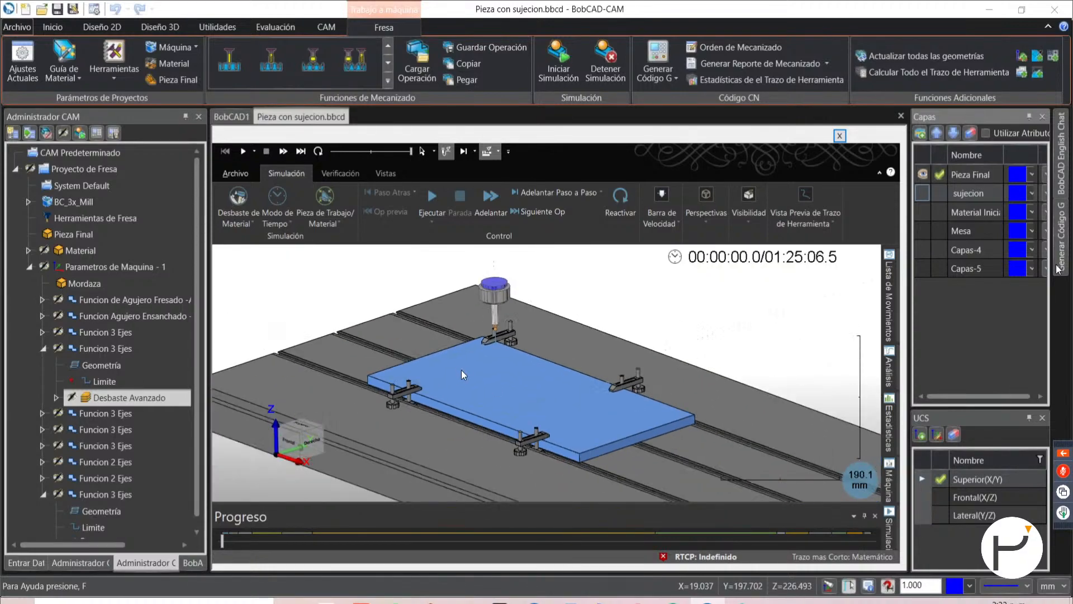
pyautogui.moveTo(462, 370); pyautogui.dragTo(490, 388, button='middle')
pyautogui.moveTo(445, 360); pyautogui.dragTo(518, 395, button='middle')
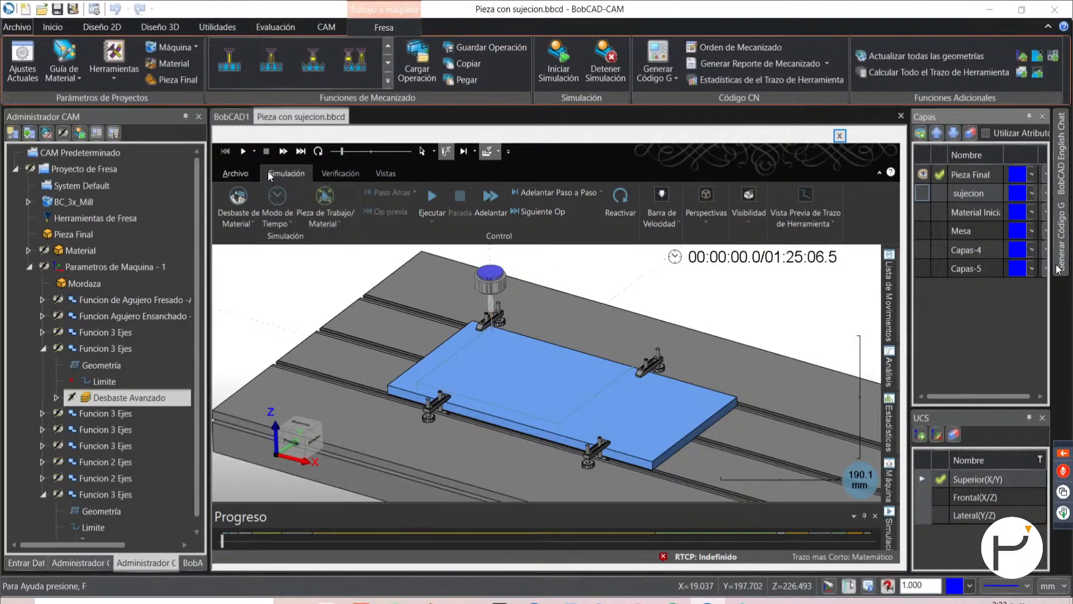
pyautogui.click(247, 152)
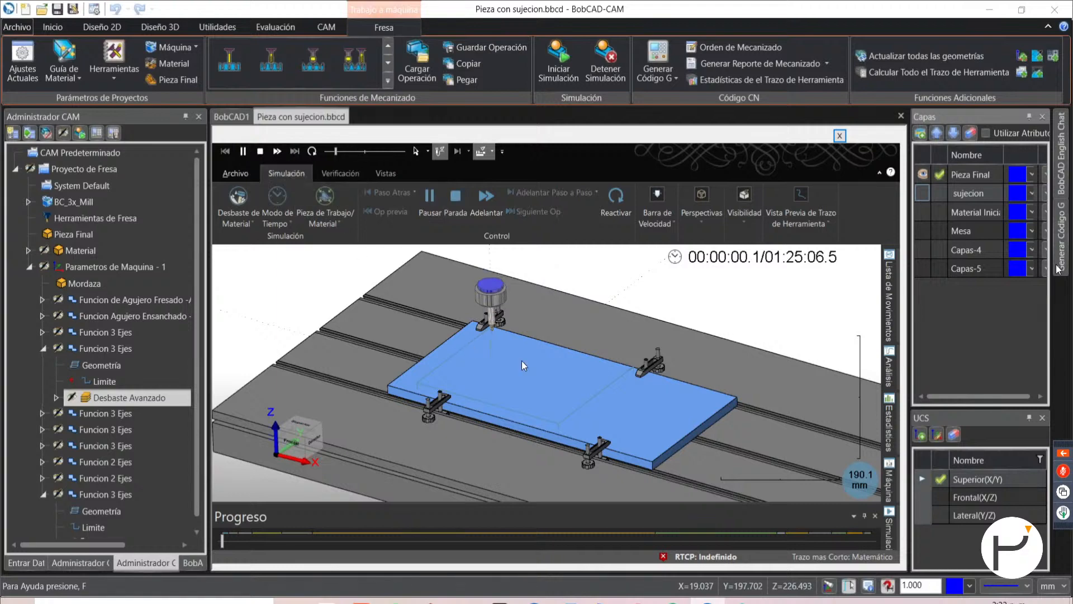
# - Examine the tool moving past the clamps up close from the side, and its travel over the whole stock
pyautogui.moveTo(525, 388); pyautogui.dragTo(448, 364, button='middle')
pyautogui.scroll(2, 538, 374)
pyautogui.scroll(3, 449, 362)
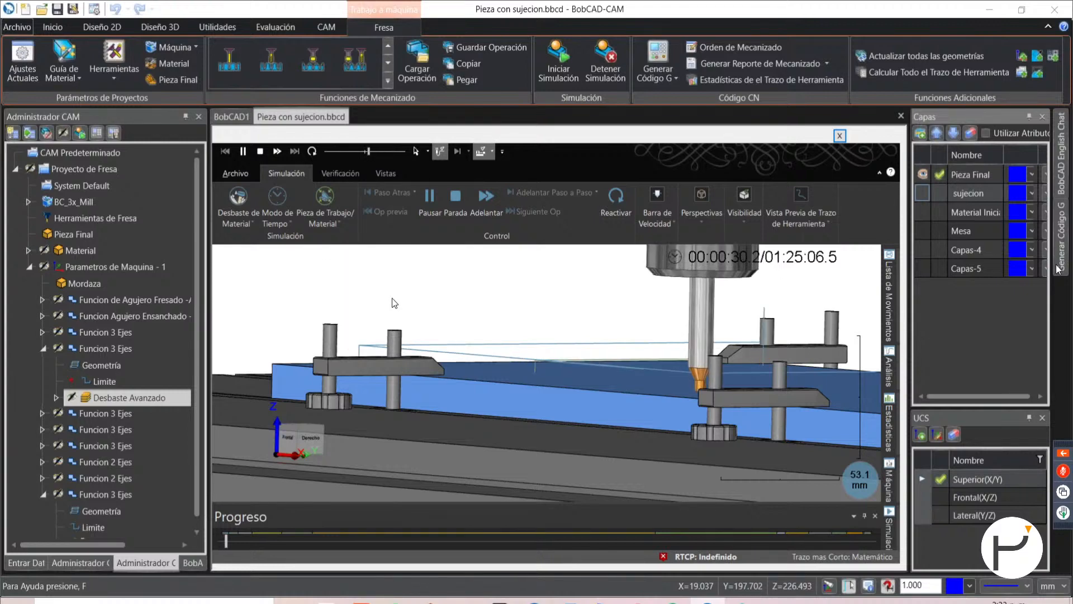
pyautogui.moveTo(490, 356); pyautogui.dragTo(458, 337, button='middle')
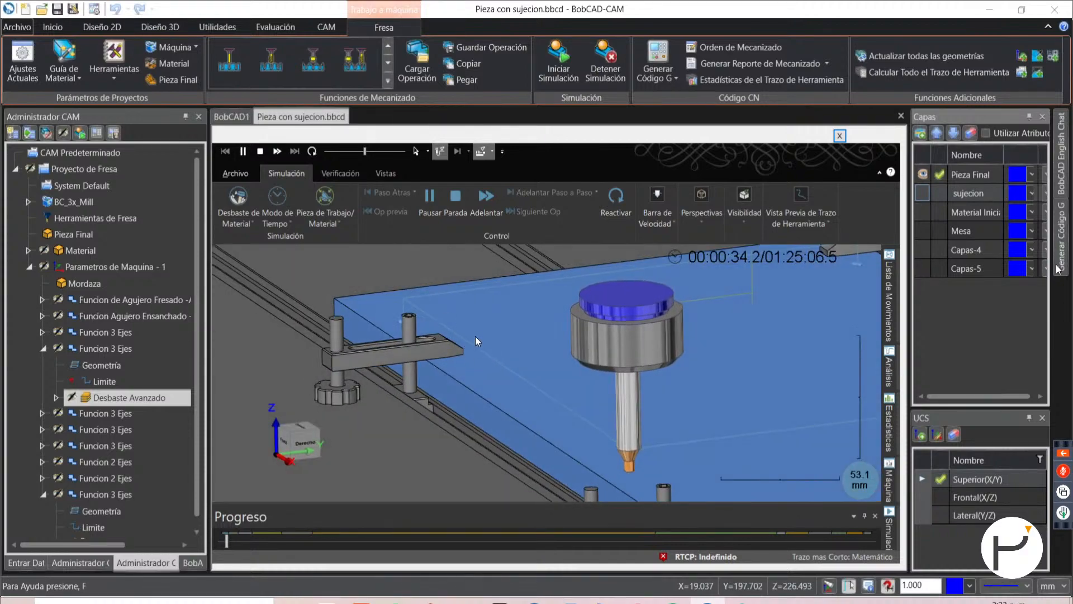
pyautogui.scroll(3, 476, 337)
pyautogui.scroll(-8, 475, 347)
pyautogui.scroll(1, 656, 425)
pyautogui.scroll(1, 643, 416)
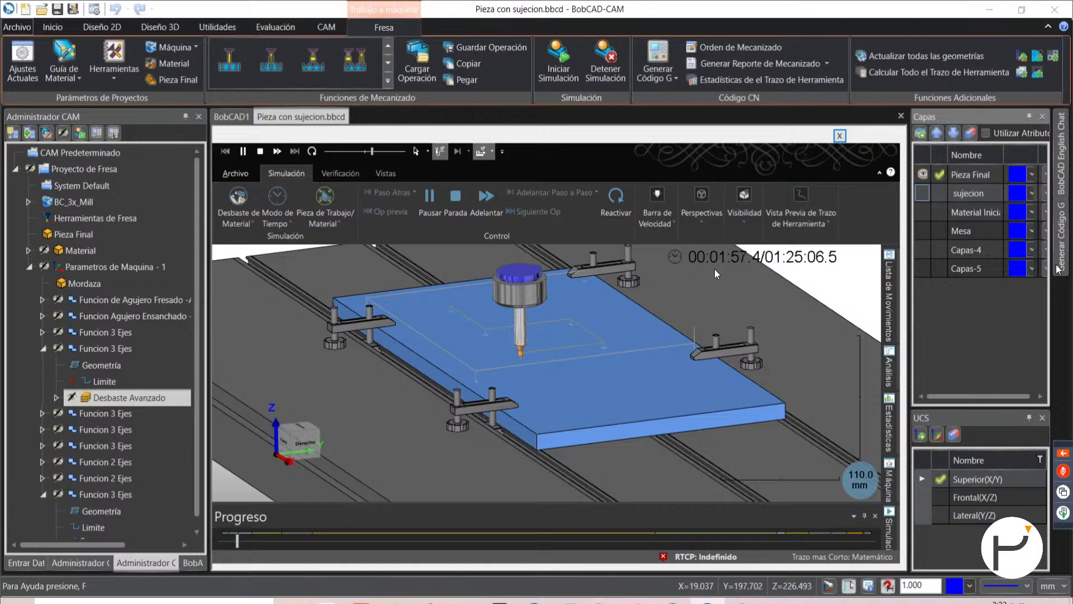
# - Hide the tool path (Trazo de Herramienta) in the running simulation
pyautogui.click(742, 224)
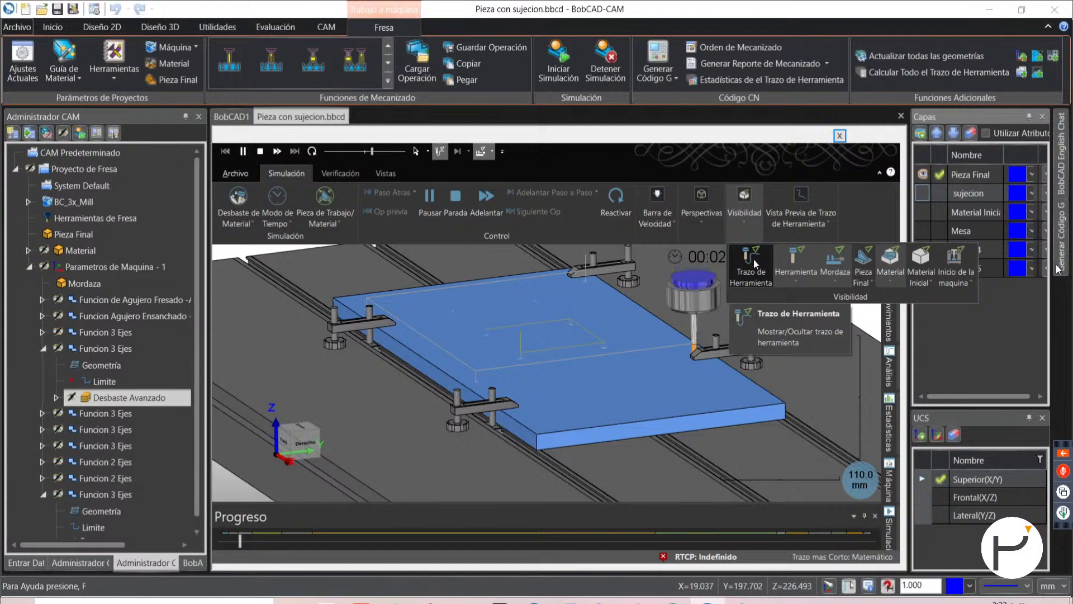
pyautogui.click(800, 223)
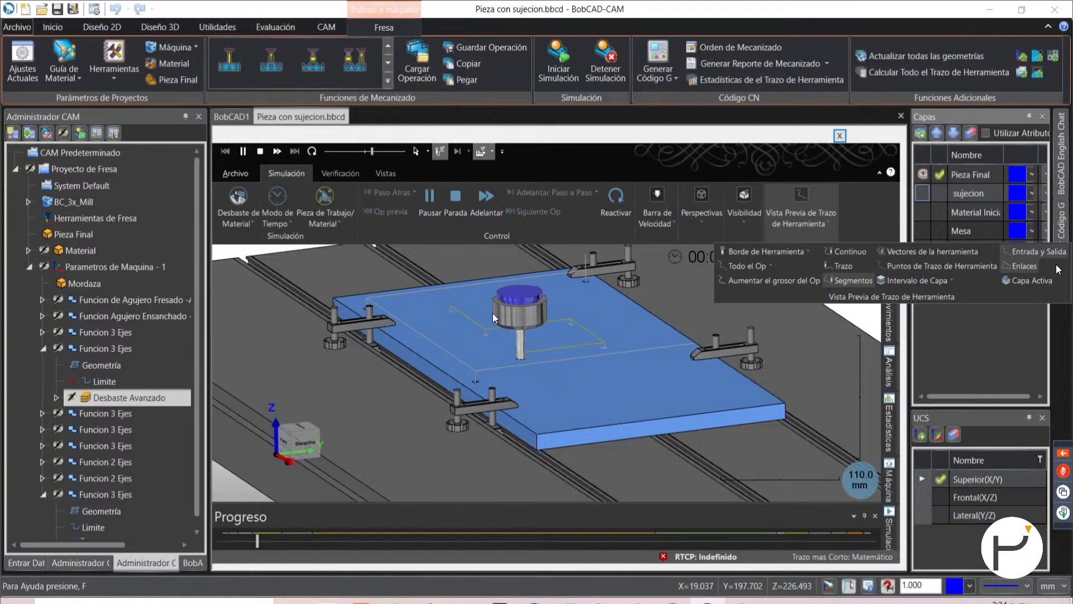
pyautogui.click(739, 222)
pyautogui.click(739, 221)
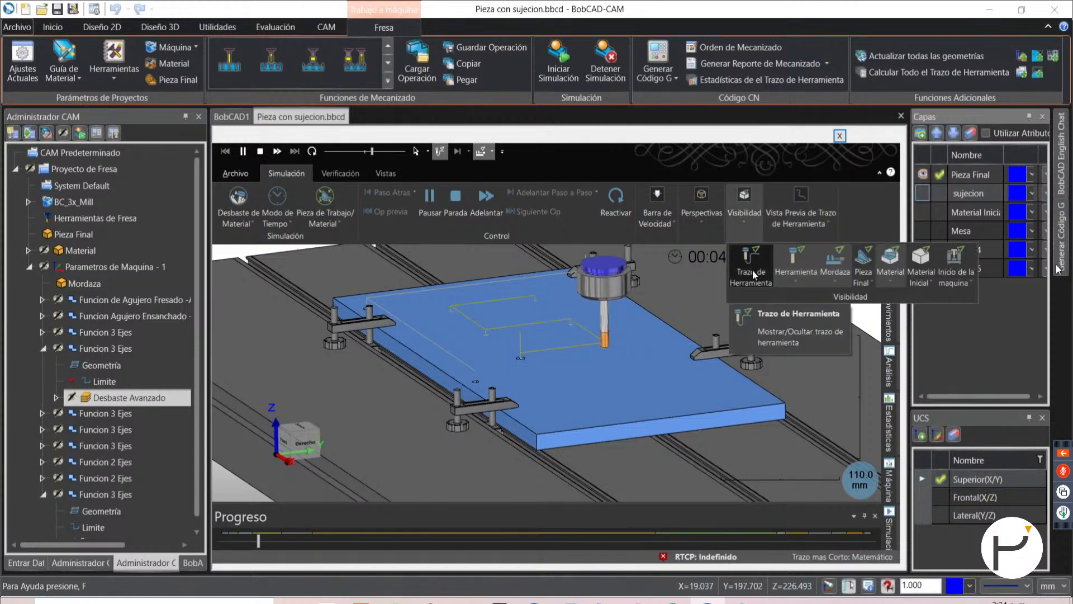
pyautogui.click(753, 261)
# - Examine the milling of the holes and pockets on the clamped plate
pyautogui.moveTo(481, 407); pyautogui.dragTo(548, 400, button='middle')
pyautogui.scroll(-3, 495, 327)
pyautogui.scroll(2, 481, 330)
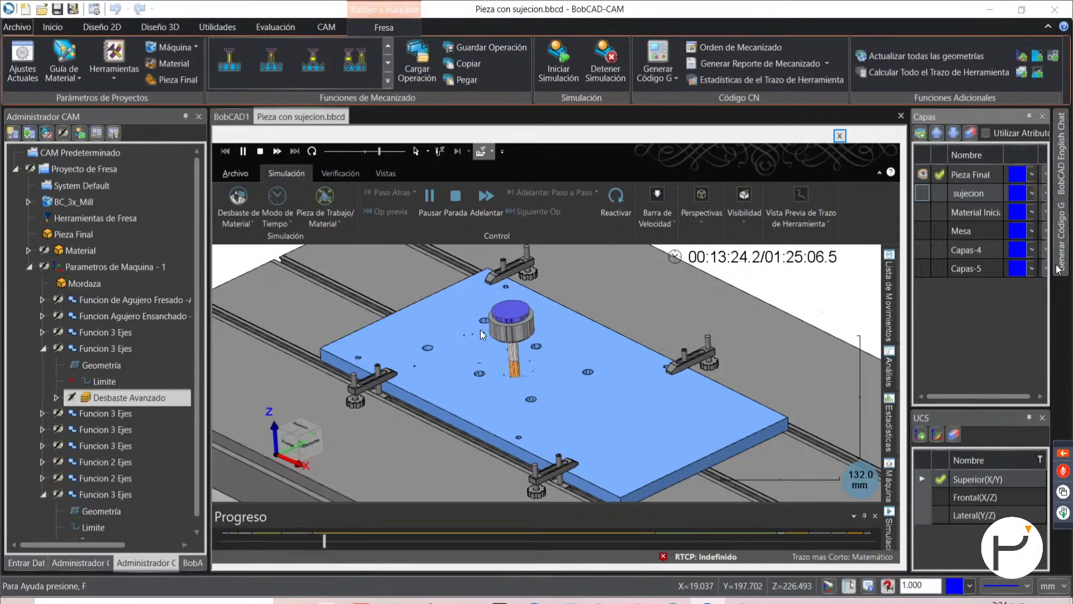
pyautogui.moveTo(513, 355); pyautogui.dragTo(538, 382, button='middle')
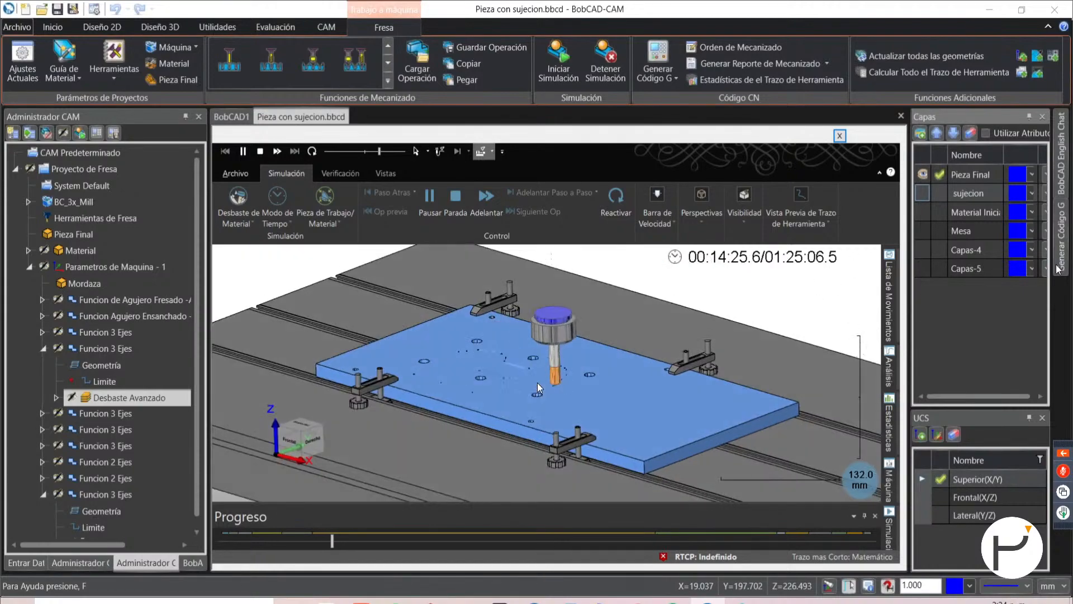
pyautogui.scroll(3, 538, 380)
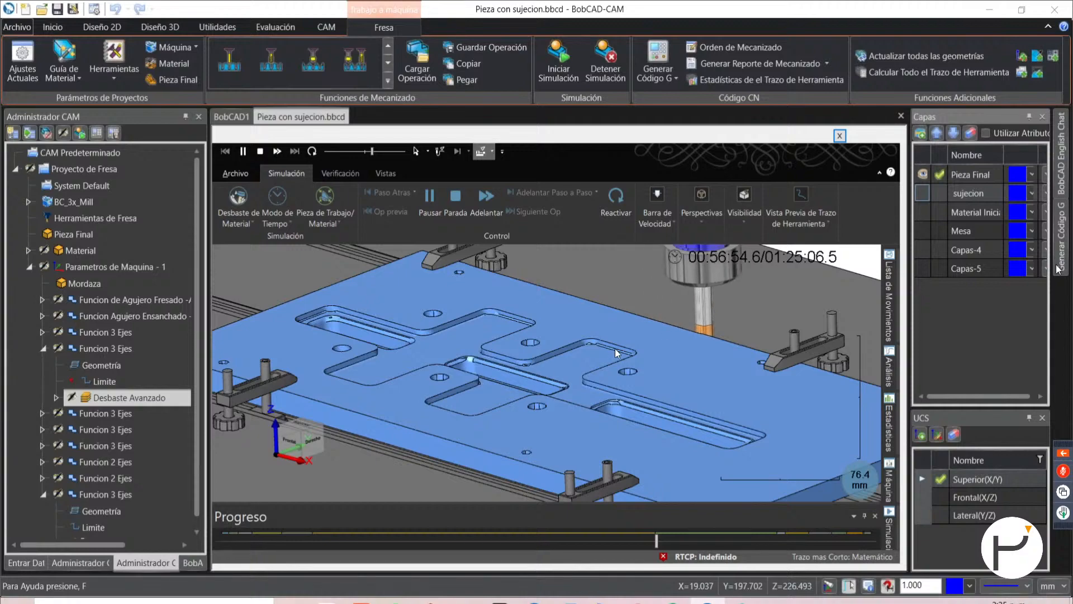
# - Examine from behind how the tool cuts the plate's rear edge between and around the rear clamps
pyautogui.scroll(-3, 710, 388)
pyautogui.moveTo(710, 388); pyautogui.dragTo(464, 391, button='middle')
pyautogui.scroll(-1, 434, 397)
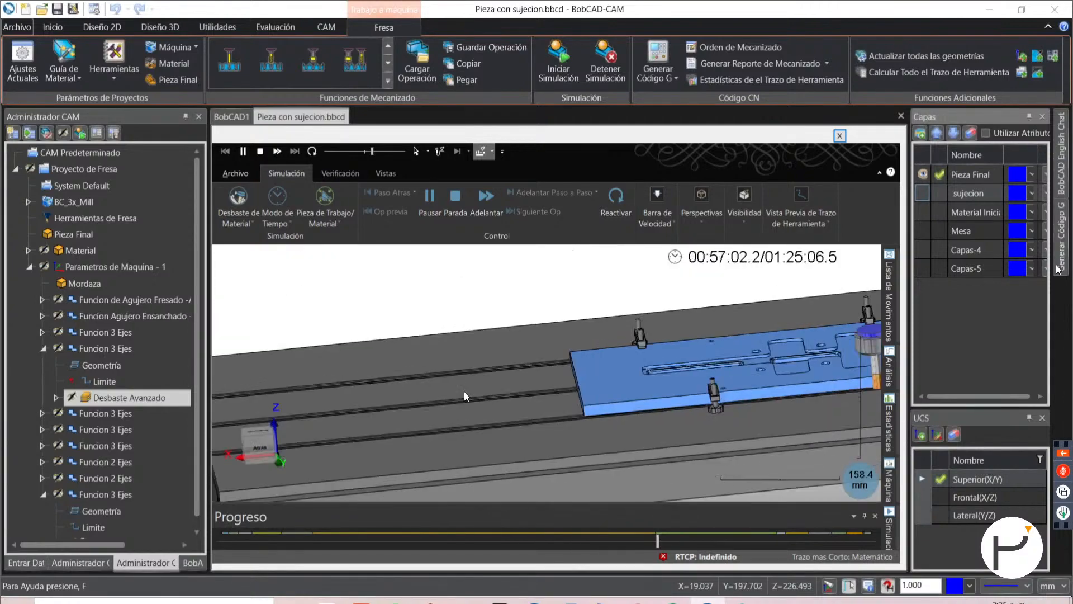
pyautogui.scroll(-4, 464, 391)
pyautogui.scroll(4, 693, 378)
pyautogui.moveTo(604, 421)
pyautogui.mouseDown(button='middle')
pyautogui.moveTo(588, 418)
pyautogui.moveTo(599, 426)
pyautogui.mouseUp(button='middle')
pyautogui.scroll(3, 486, 409)
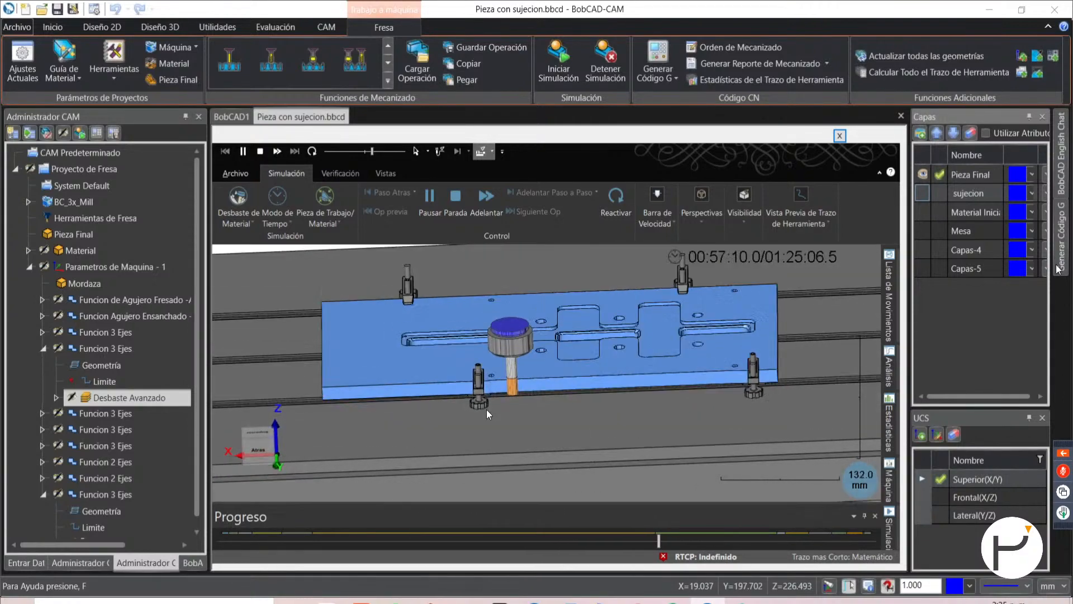
pyautogui.moveTo(487, 405); pyautogui.dragTo(481, 387, button='middle')
pyautogui.scroll(-4, 482, 386)
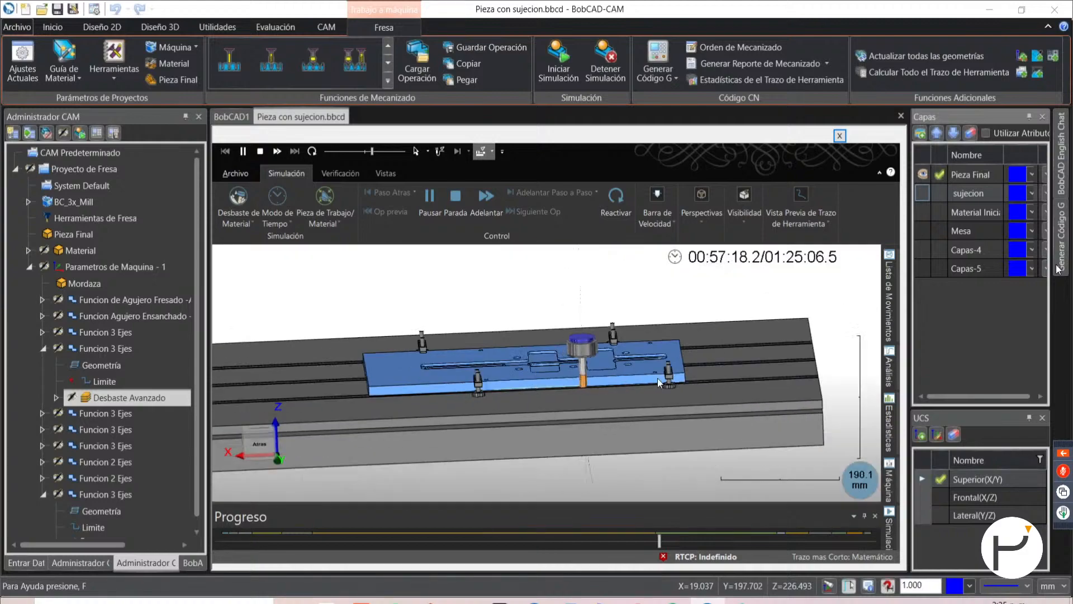
pyautogui.scroll(5, 703, 395)
pyautogui.moveTo(586, 364); pyautogui.dragTo(587, 362, button='middle')
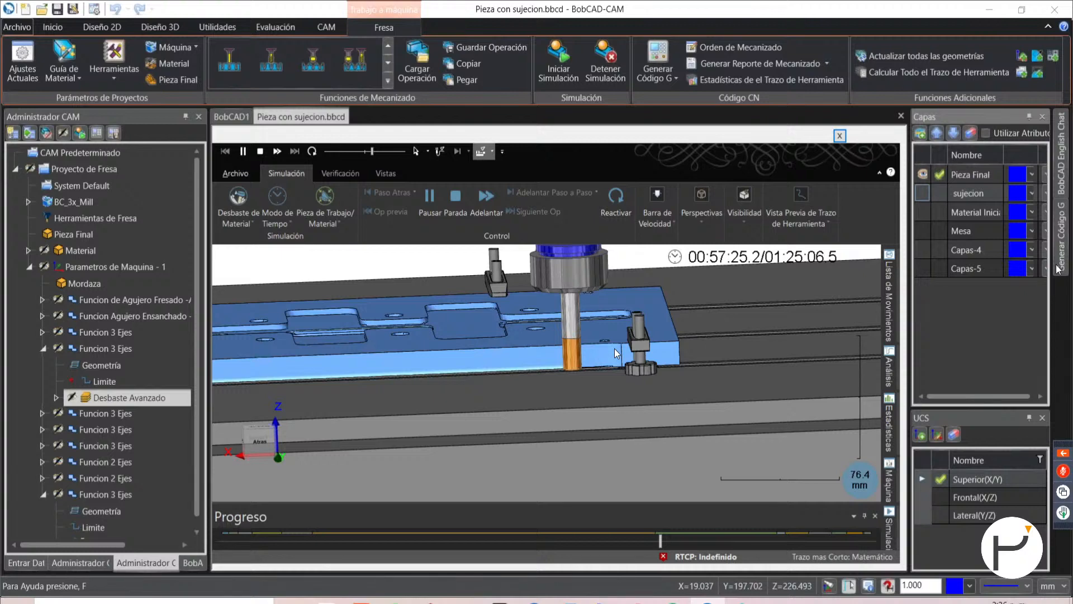
pyautogui.moveTo(626, 349); pyautogui.dragTo(393, 372, button='middle')
pyautogui.scroll(2, 392, 367)
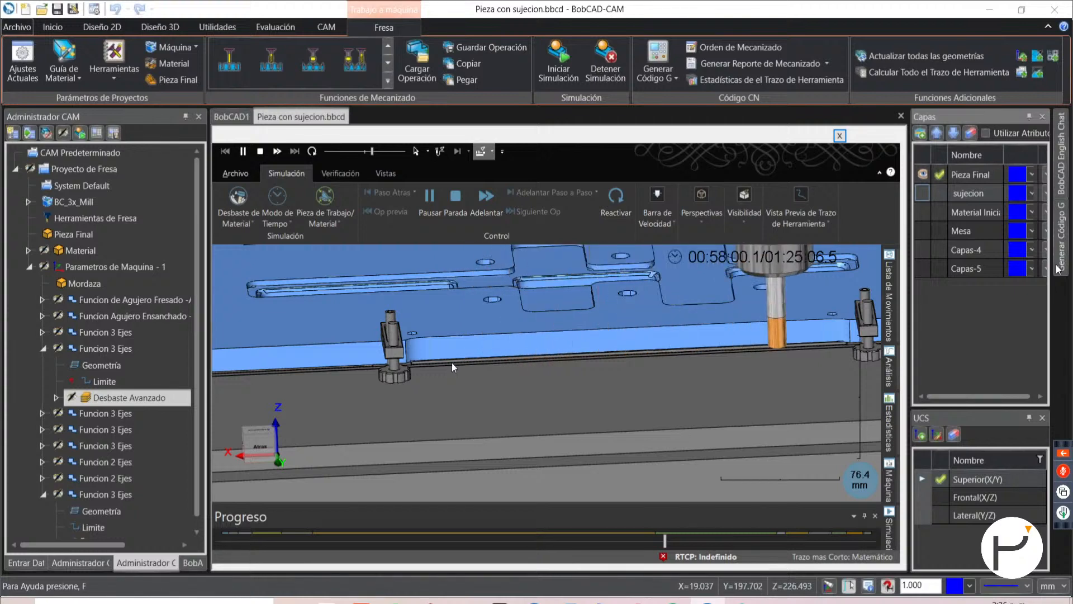
pyautogui.scroll(-2, 451, 362)
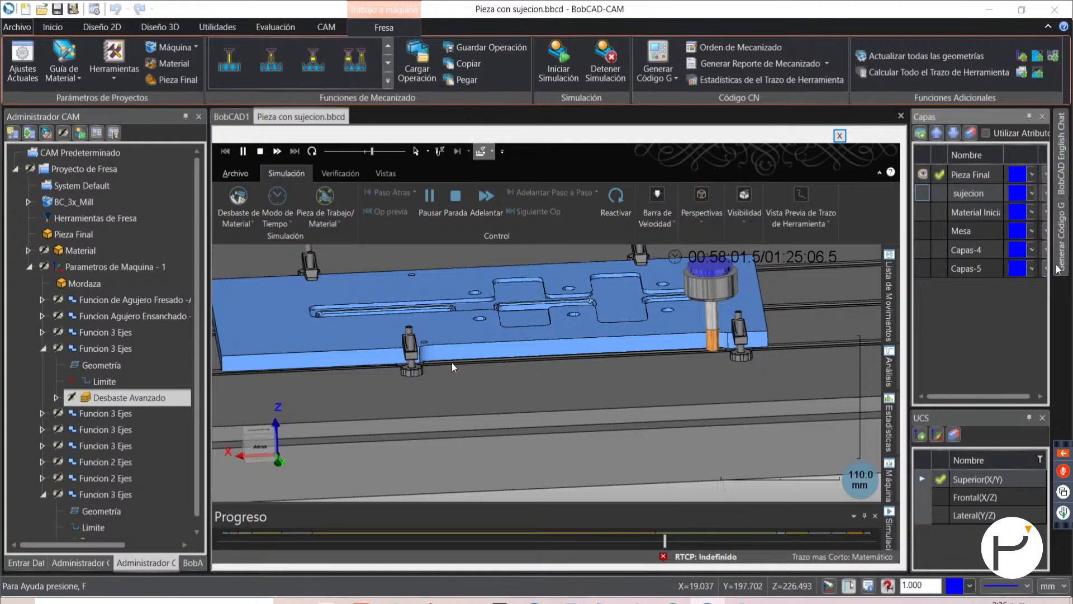
pyautogui.scroll(-3, 452, 362)
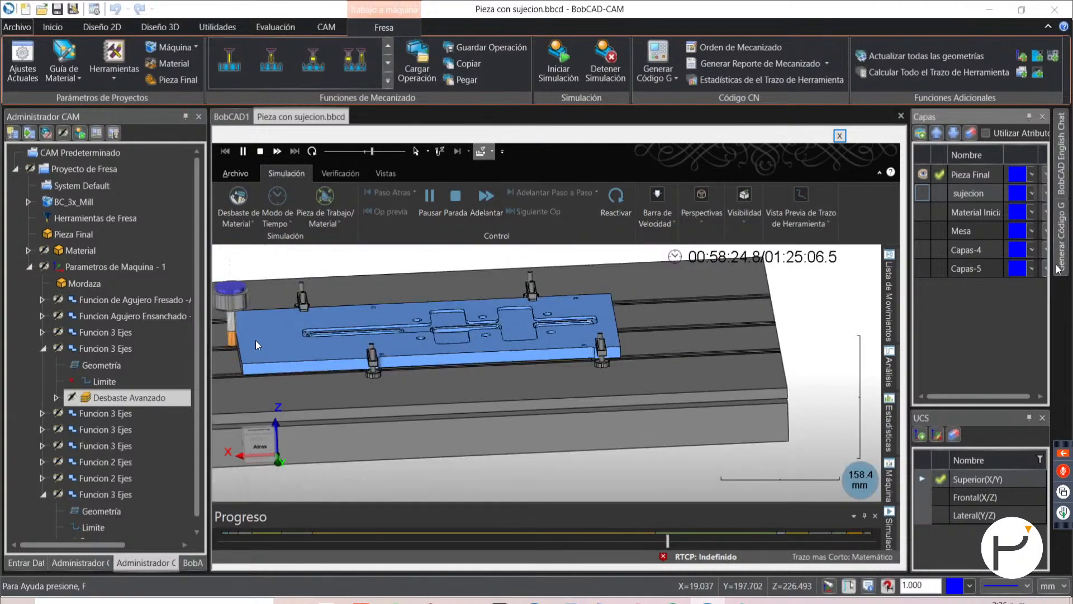
# - Examine the end cutouts on the clamped plate and the tool working in the through slots up close
pyautogui.moveTo(528, 369); pyautogui.dragTo(503, 408, button='middle')
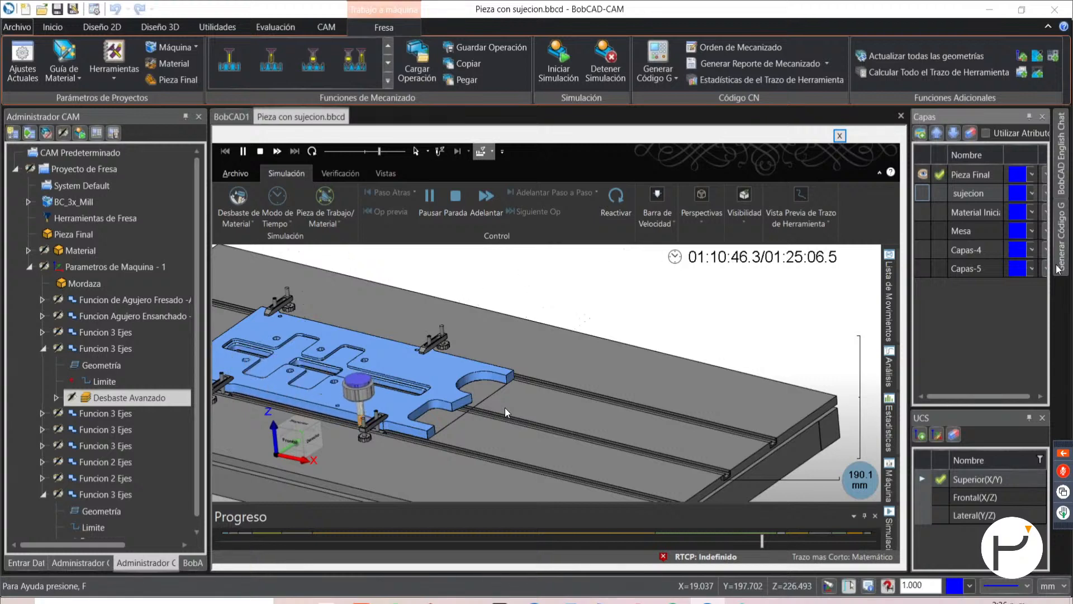
pyautogui.scroll(-1, 481, 404)
pyautogui.scroll(-1, 503, 406)
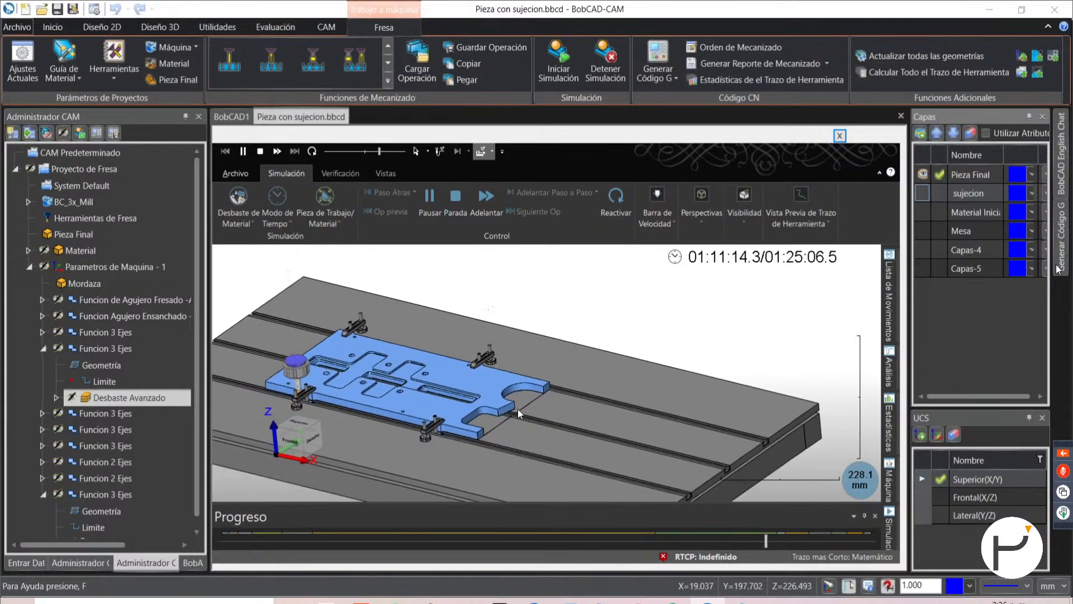
pyautogui.moveTo(518, 412); pyautogui.dragTo(537, 432, button='middle')
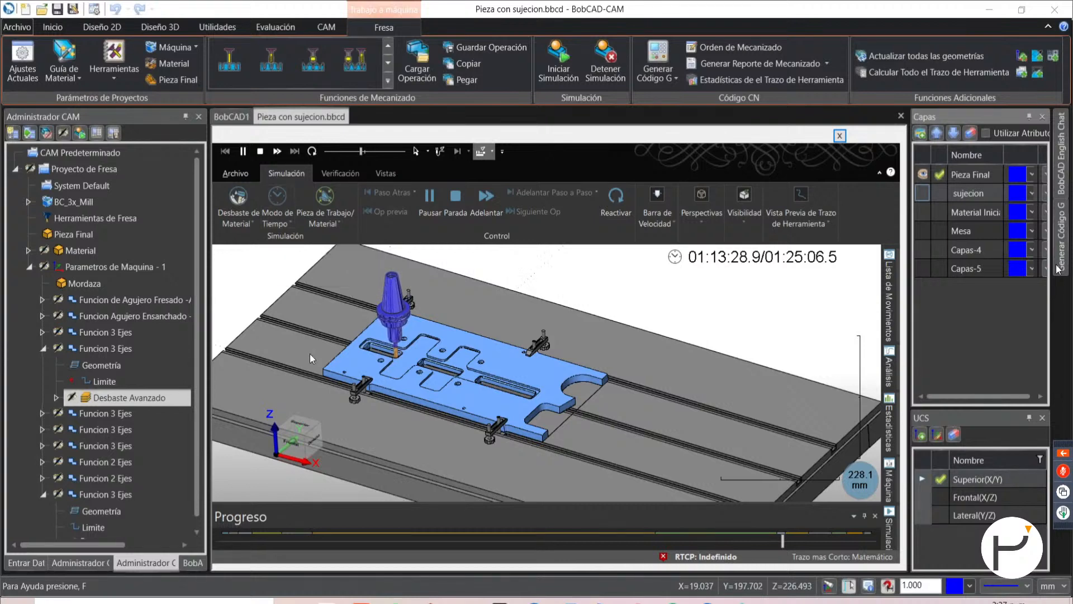
pyautogui.scroll(-1, 300, 255)
pyautogui.scroll(5, 445, 405)
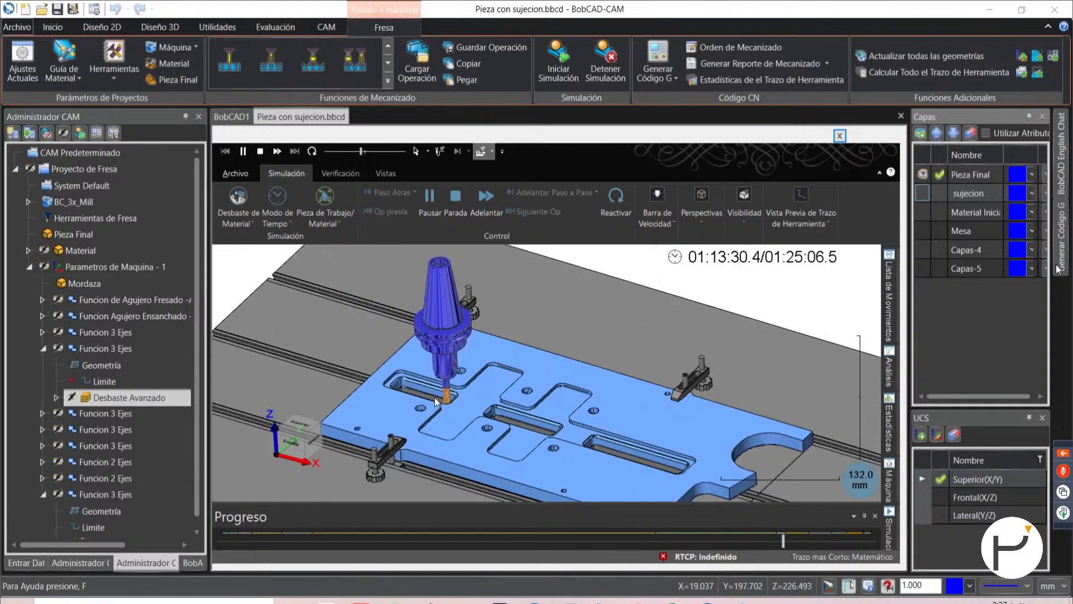
pyautogui.scroll(4, 445, 405)
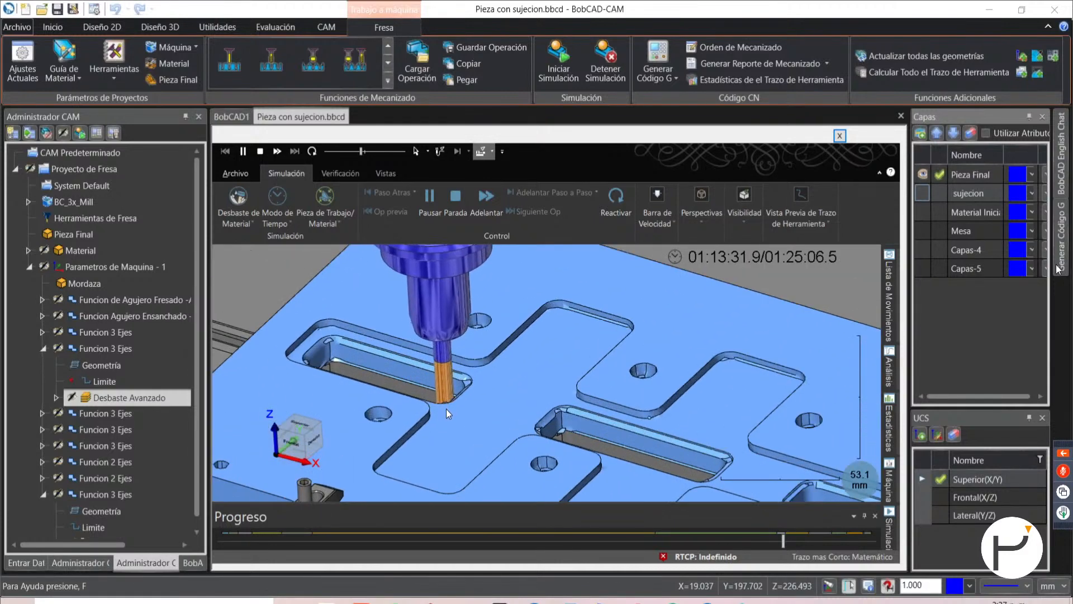
pyautogui.moveTo(446, 408); pyautogui.dragTo(452, 390, button='middle')
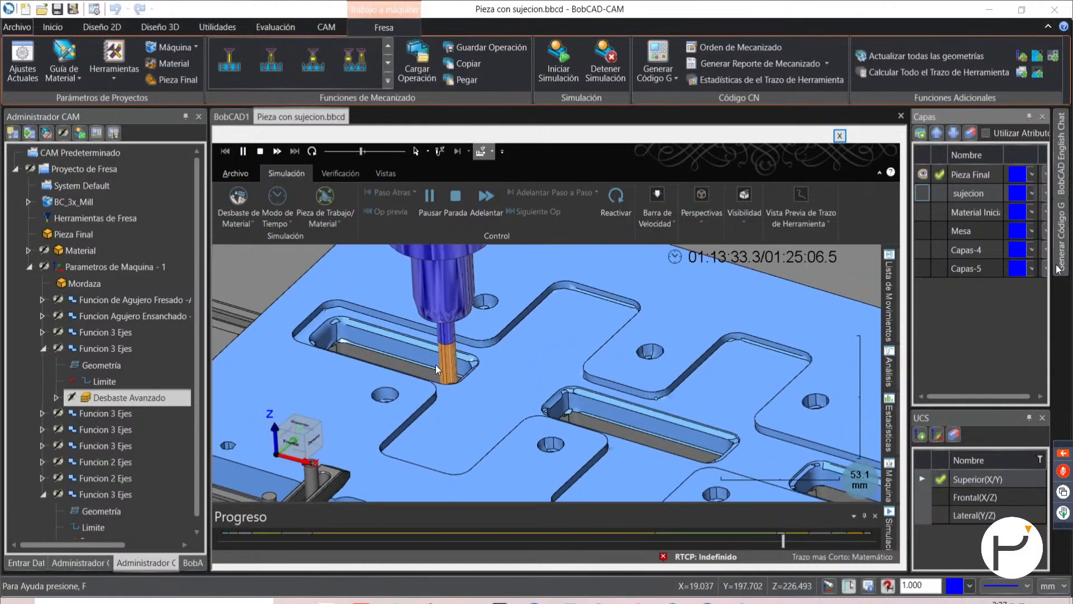
pyautogui.scroll(-4, 389, 357)
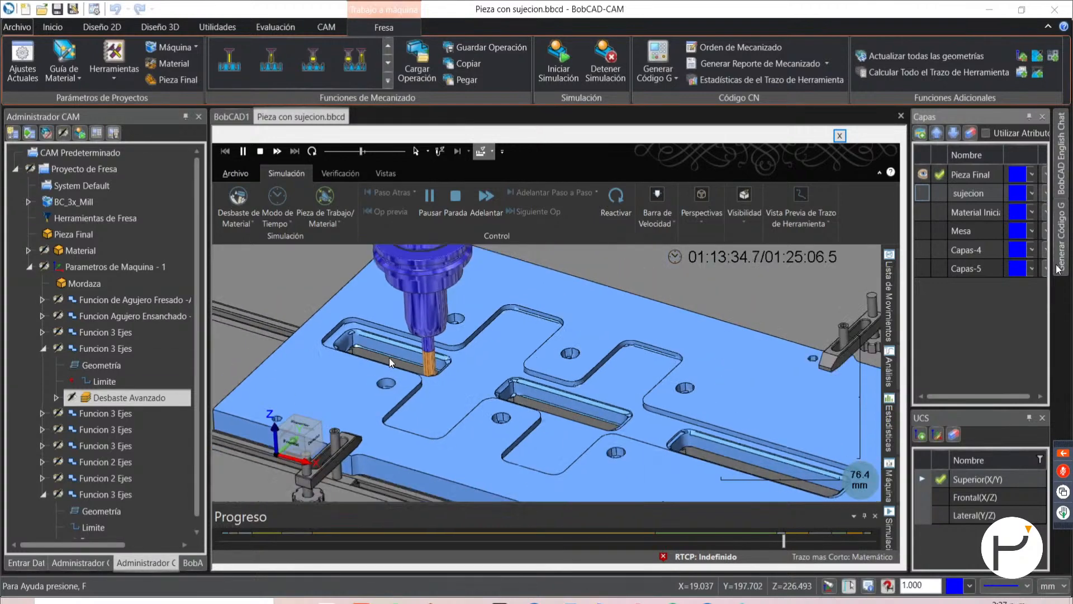
pyautogui.scroll(3, 414, 374)
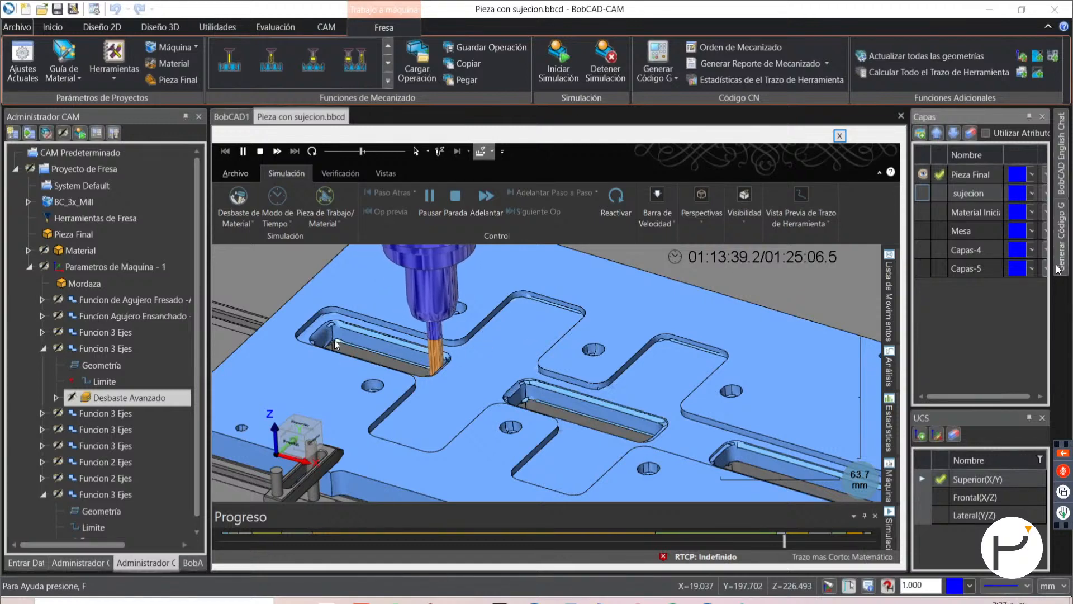
# - Switch the simulation to NC mode (Modo NC) and play it at a reduced speed
pyautogui.click(280, 219)
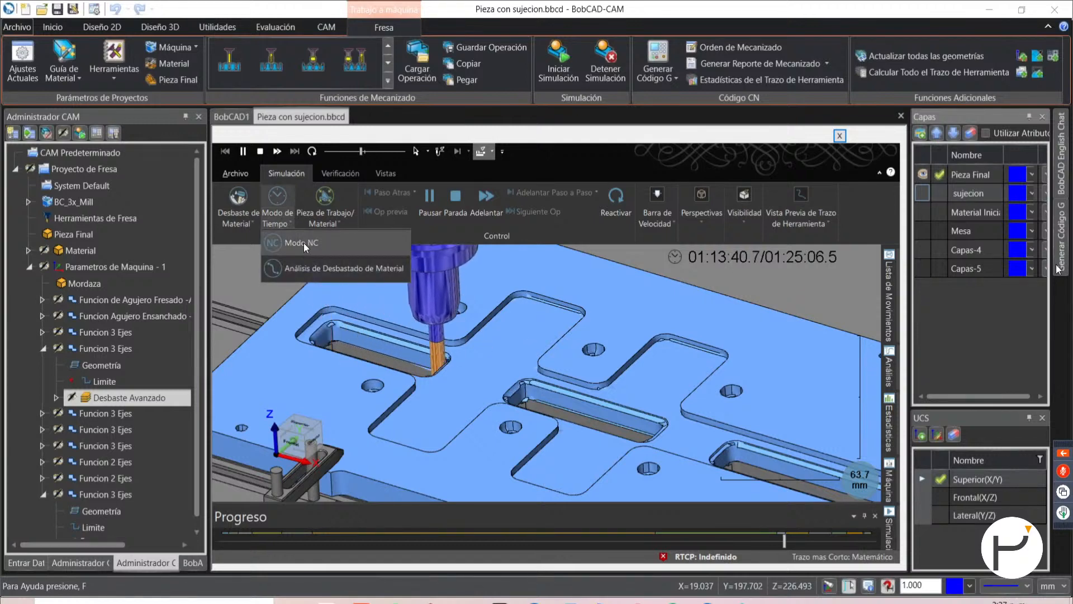
pyautogui.click(310, 242)
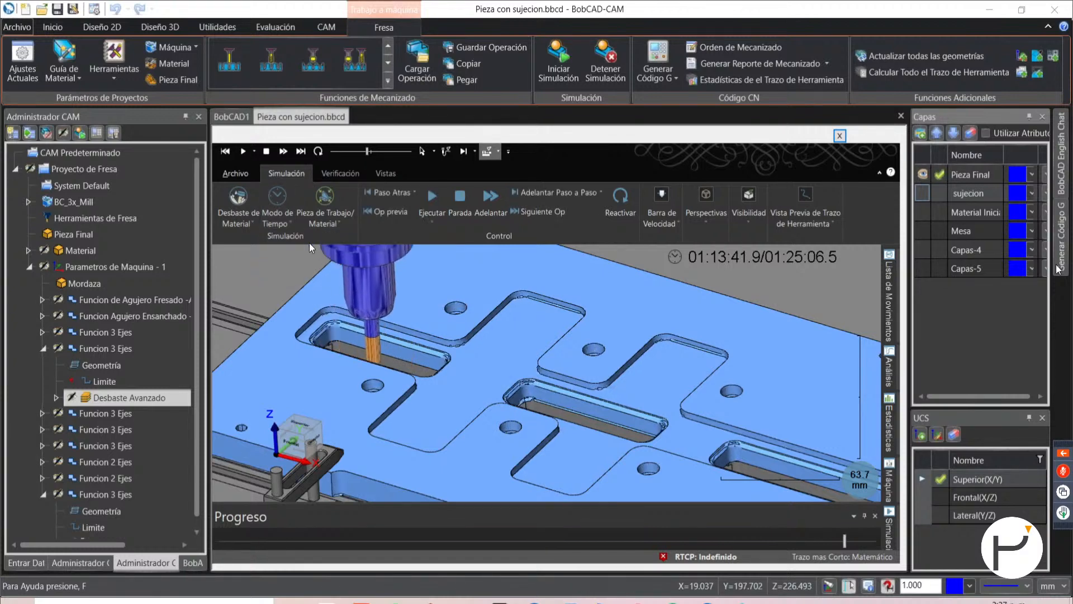
pyautogui.moveTo(360, 152); pyautogui.dragTo(343, 152)
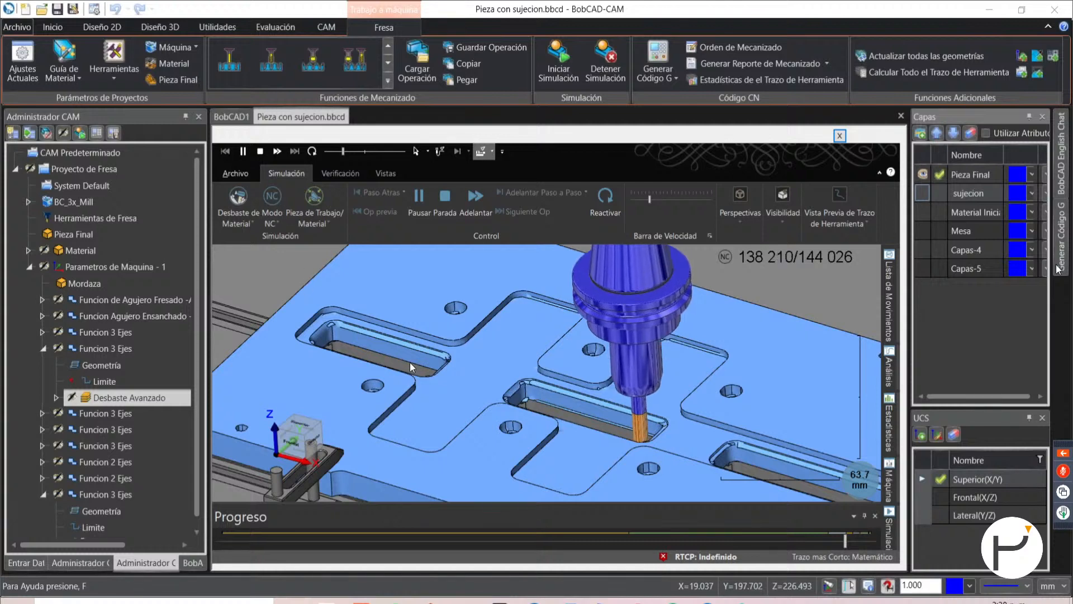
pyautogui.scroll(-3, 410, 362)
pyautogui.scroll(2, 572, 394)
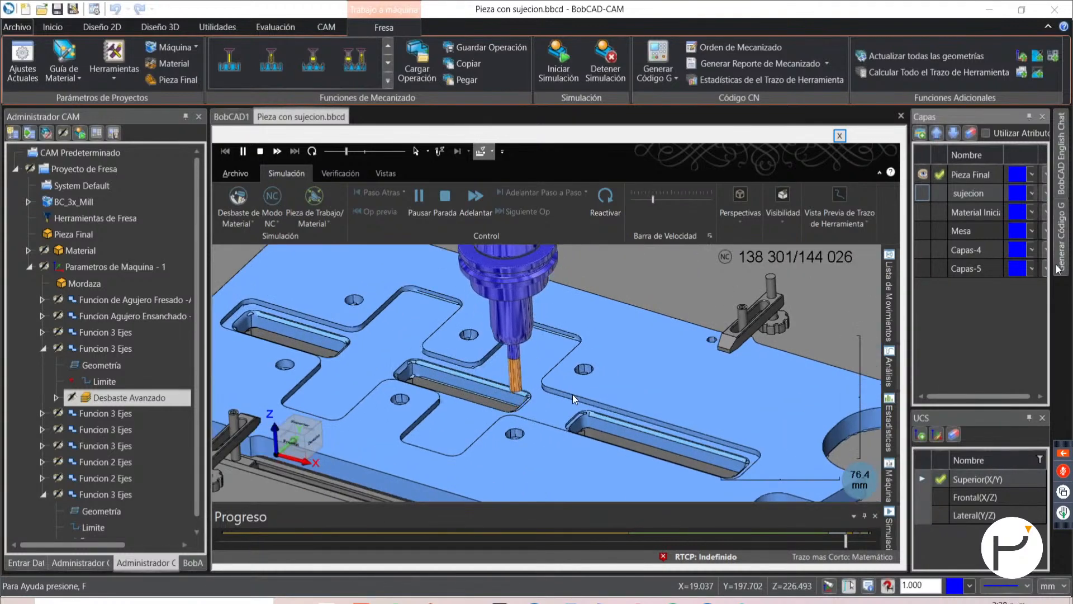
# - Fine-tune the NC mode playback to a slower speed while the tool works in the middle slot
pyautogui.press('Left')
pyautogui.press('Left')
pyautogui.press('Left')
pyautogui.press('Right')
pyautogui.press('Right')
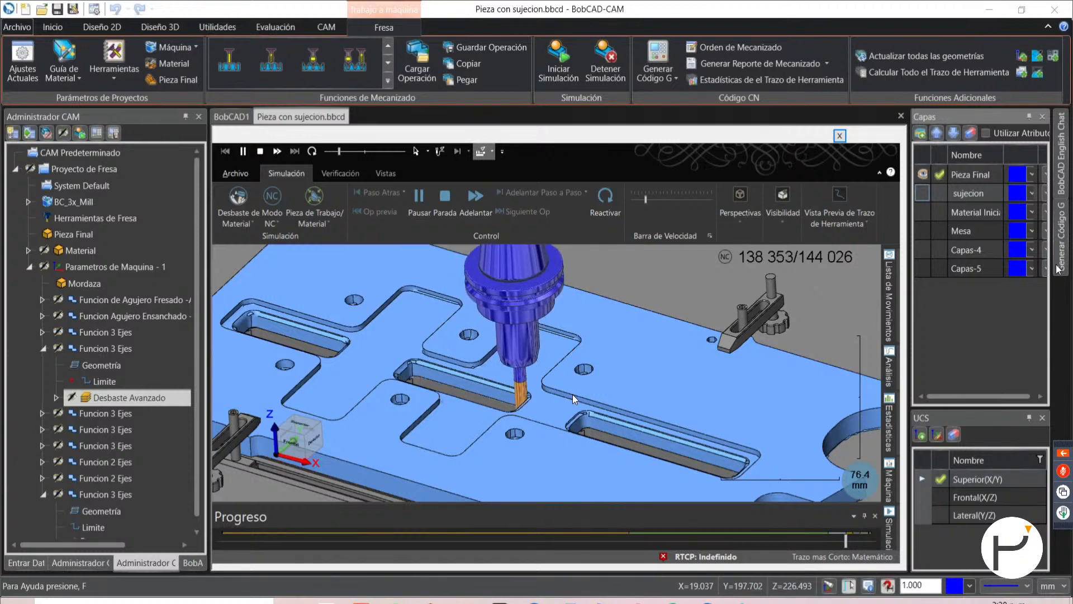
pyautogui.press('Right')
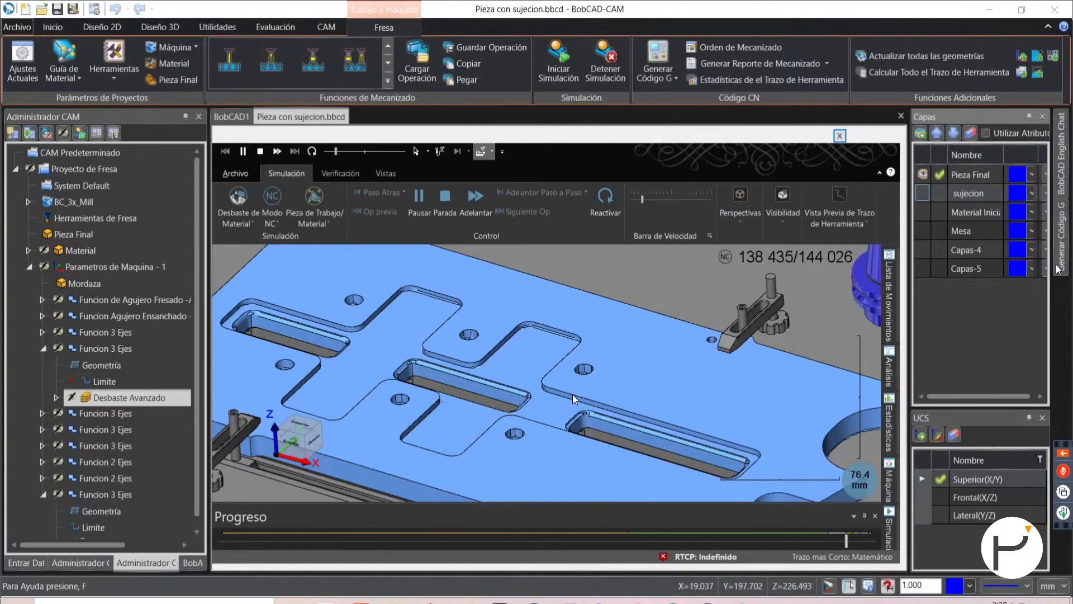
# - Switch the simulation from NC mode to material removal analysis (Análisis de Desbastado de Material)
pyautogui.scroll(-5, 573, 390)
pyautogui.scroll(3, 725, 432)
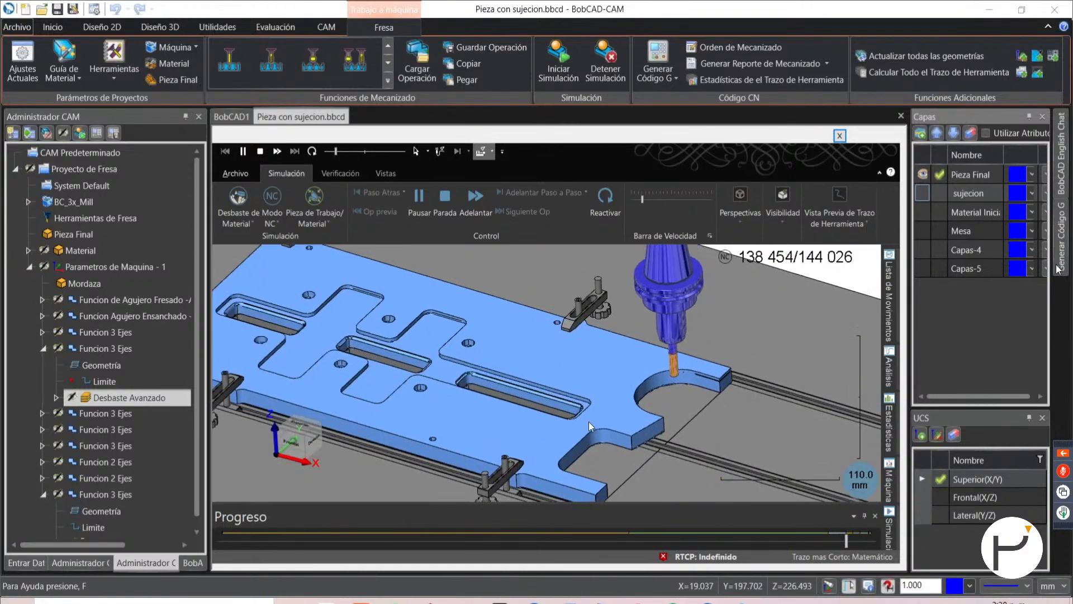
pyautogui.click(271, 220)
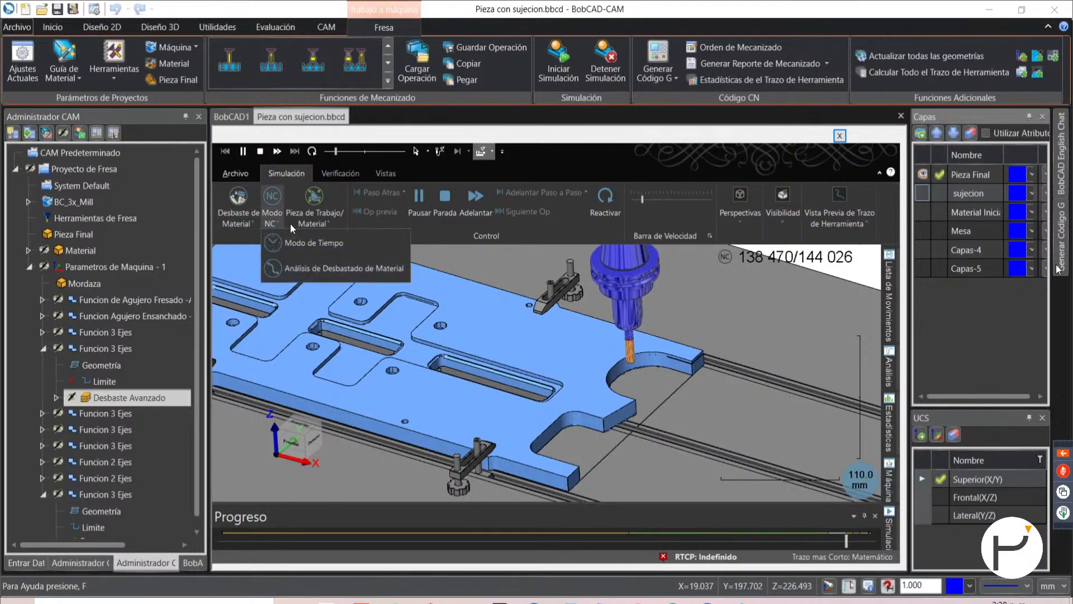
pyautogui.click(328, 266)
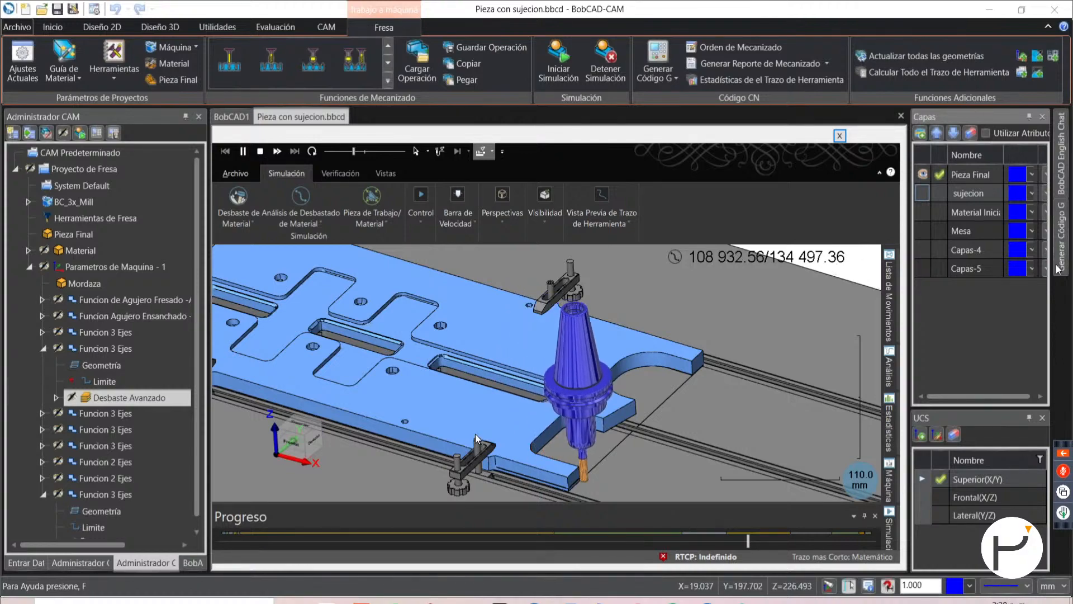
# - Examine the plate around the front clamp near the end cutouts and the inside corners of the through slots
pyautogui.scroll(1, 491, 465)
pyautogui.scroll(3, 492, 466)
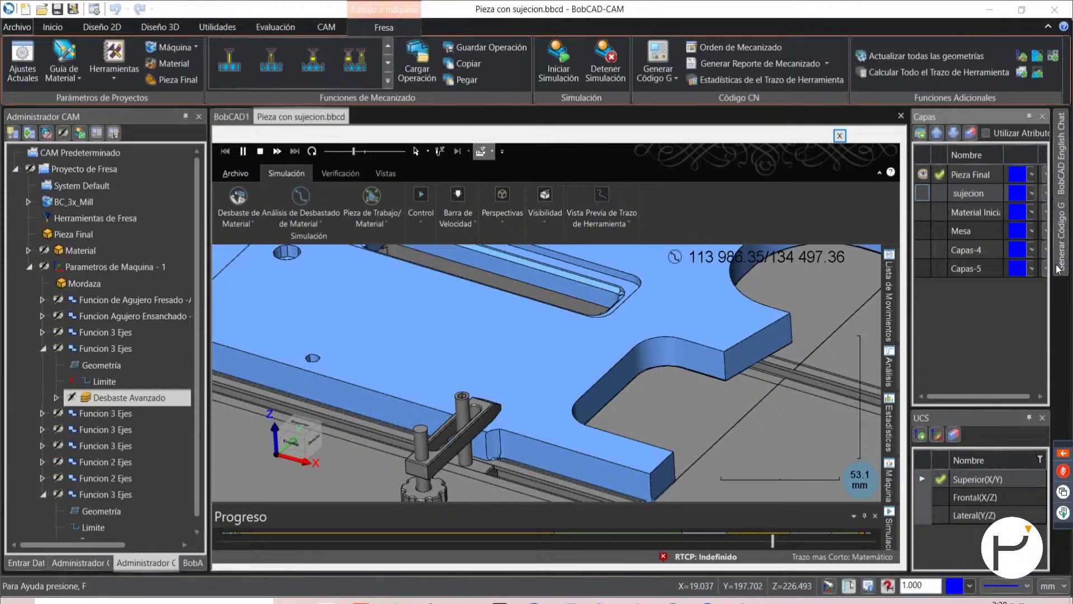
pyautogui.scroll(-5, 471, 338)
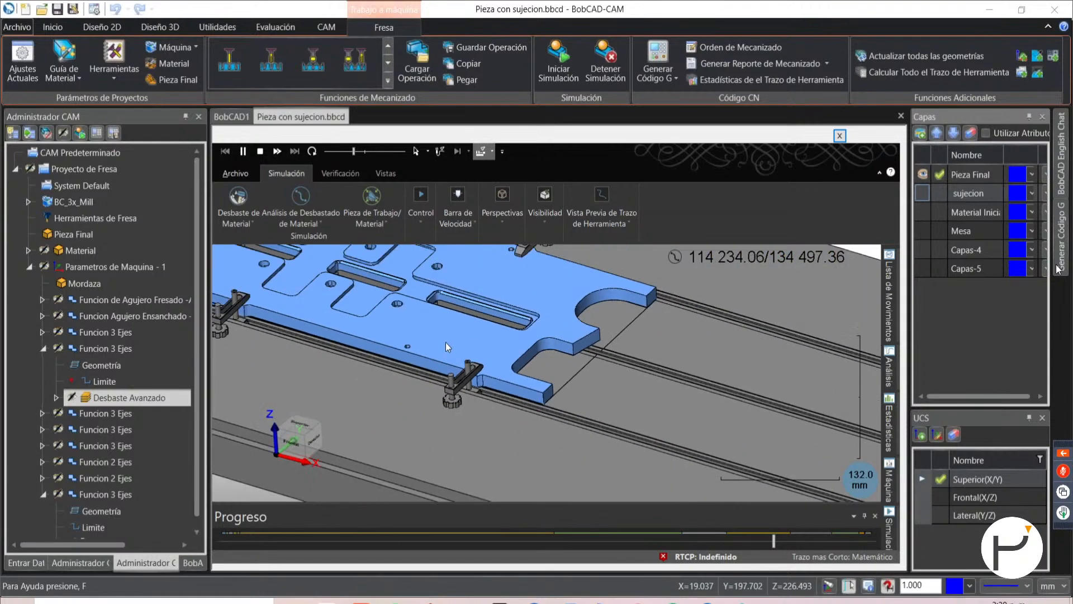
pyautogui.moveTo(445, 342); pyautogui.dragTo(411, 337, button='middle')
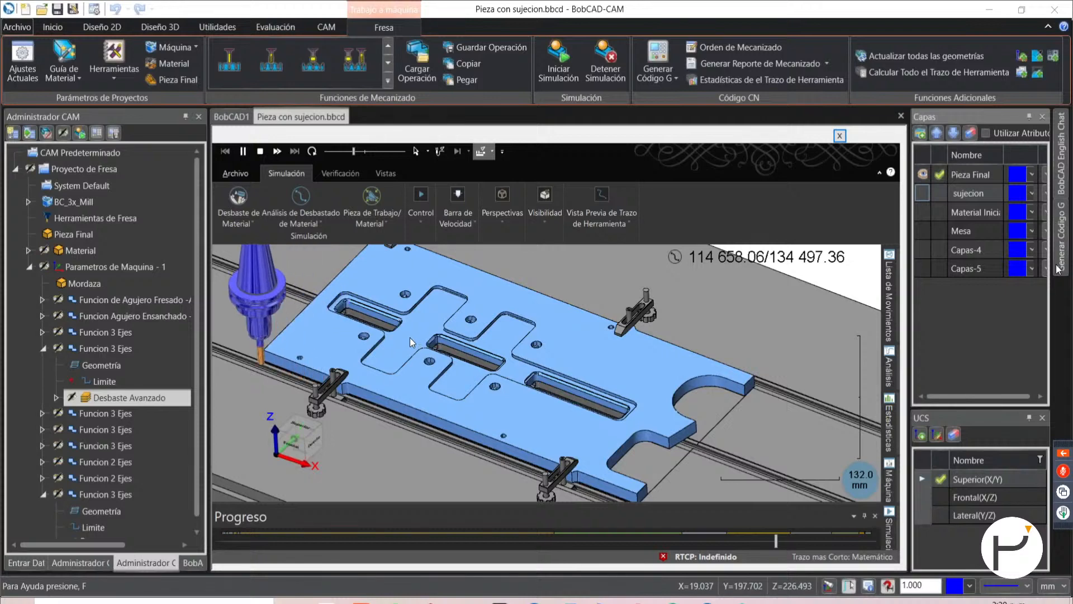
pyautogui.scroll(3, 346, 310)
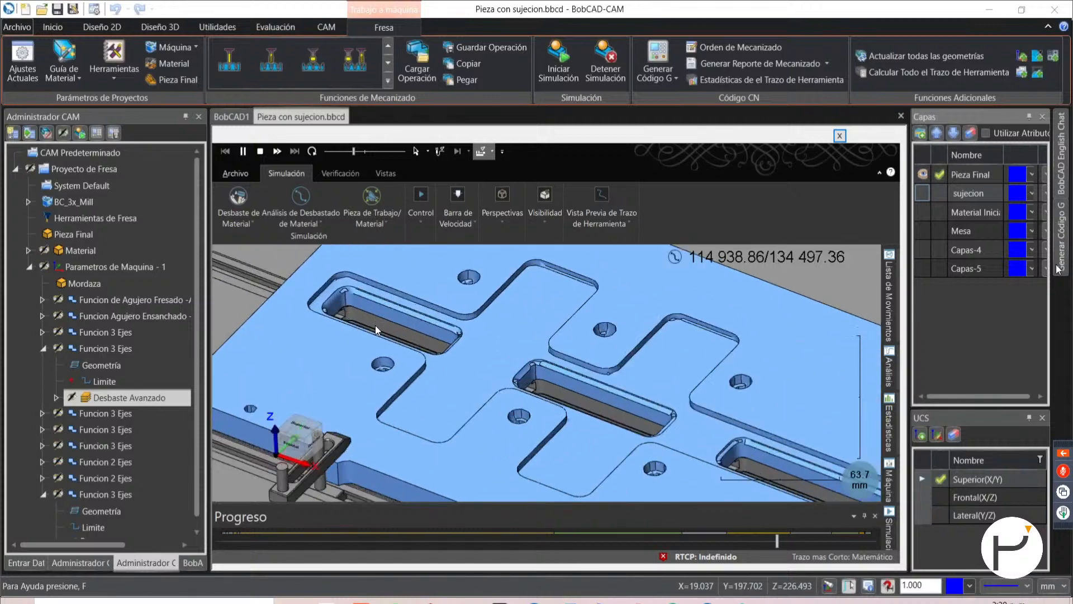
pyautogui.scroll(-1, 376, 328)
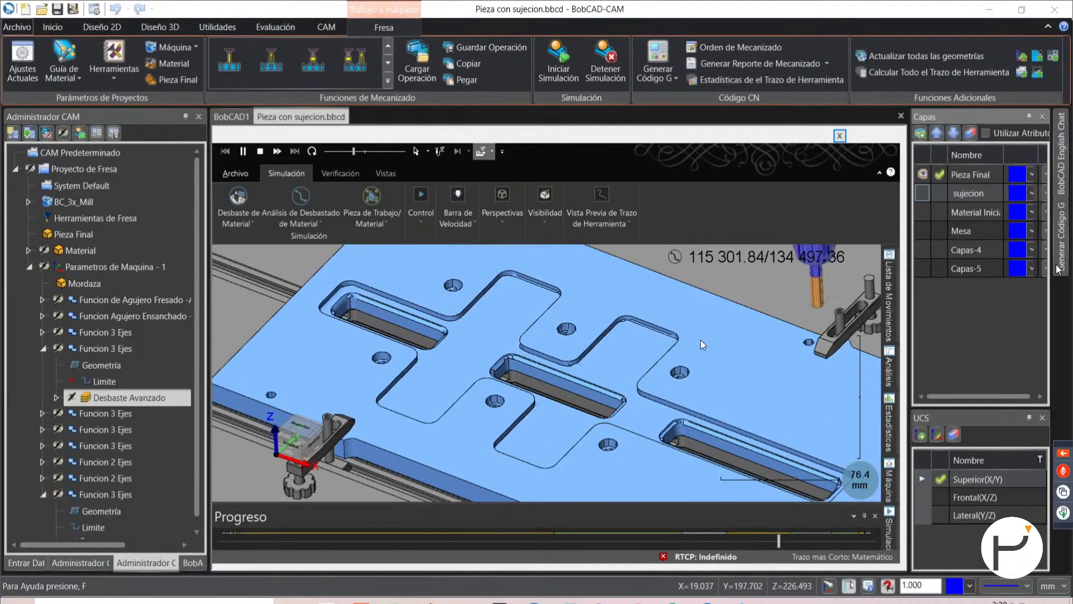
pyautogui.moveTo(534, 334); pyautogui.dragTo(426, 376, button='middle')
pyautogui.scroll(-2, 426, 374)
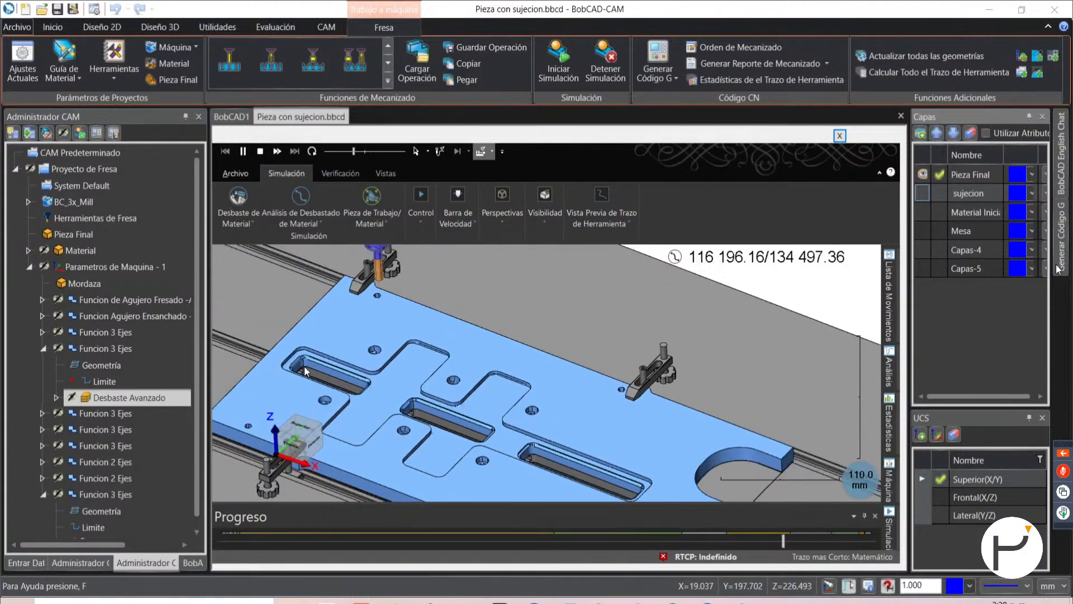
pyautogui.scroll(1, 302, 372)
pyautogui.scroll(8, 302, 369)
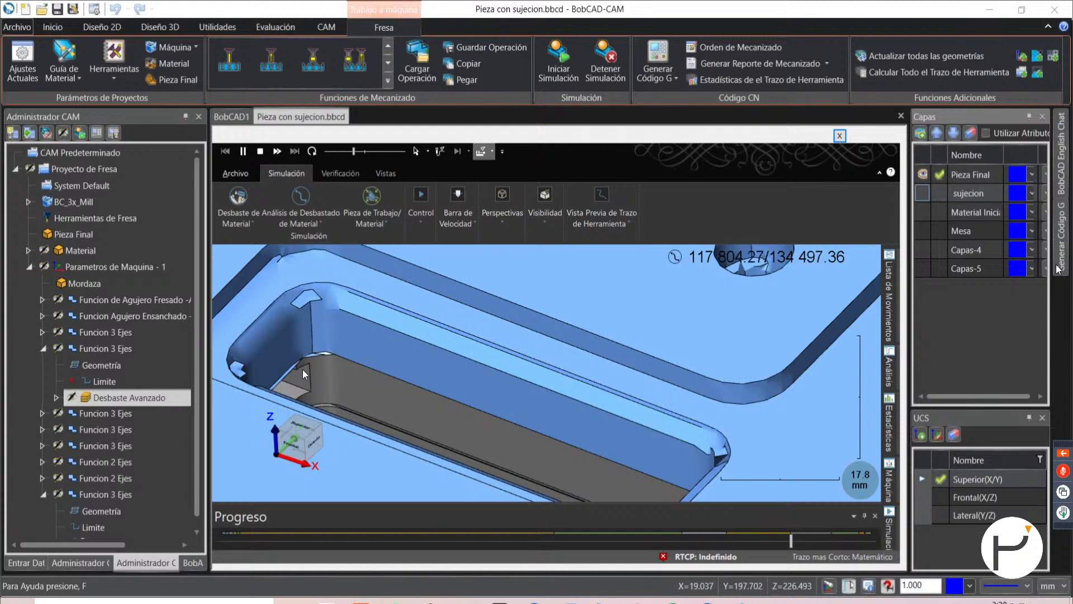
pyautogui.scroll(-5, 303, 369)
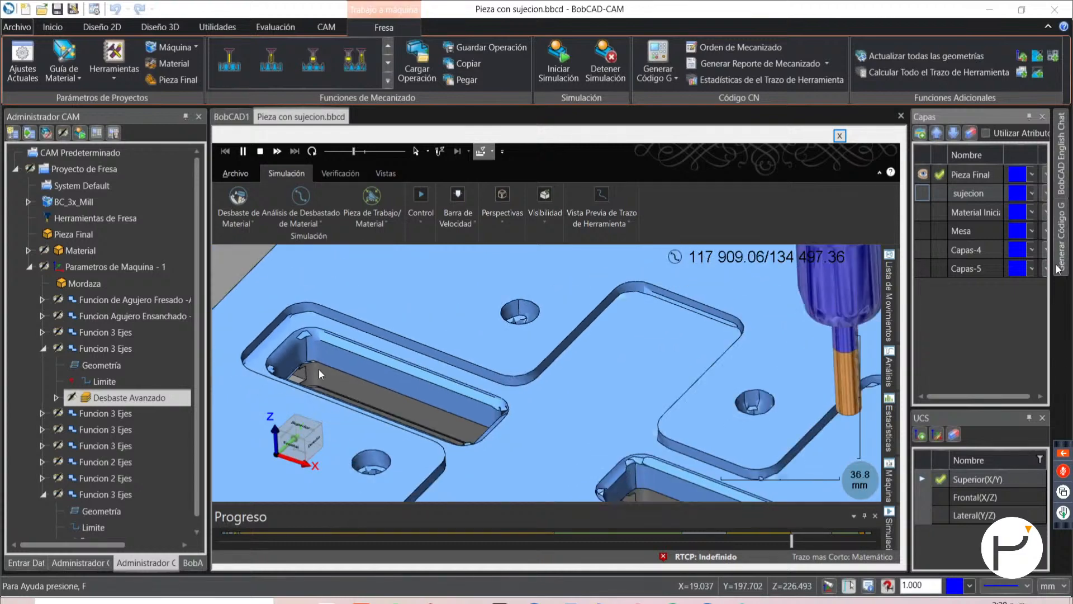
pyautogui.scroll(-2, 351, 377)
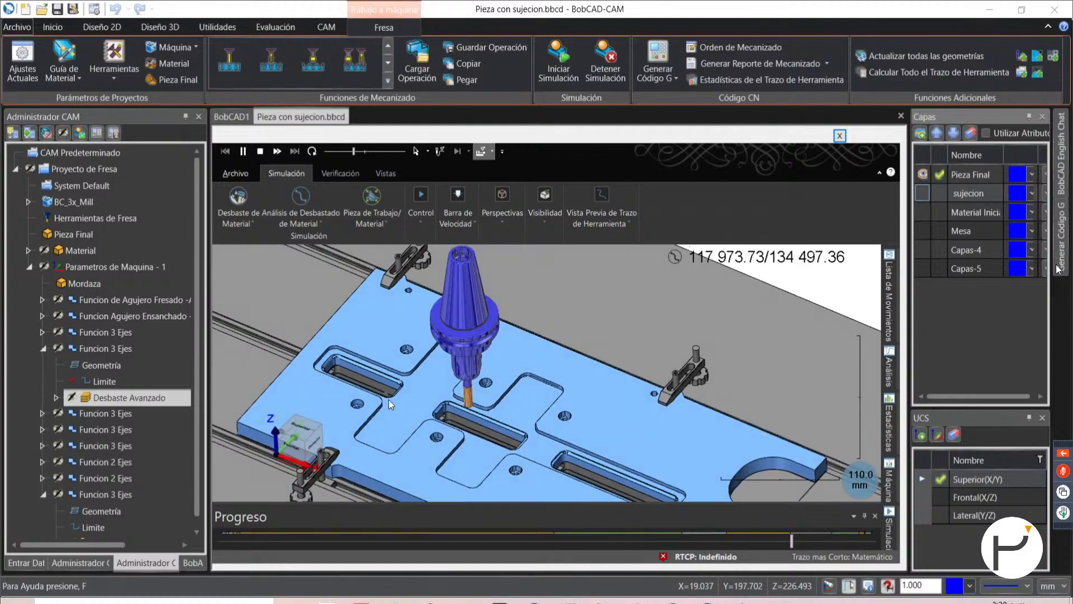
# - Examine the lower edge of the plate's front corner beside the clamp for material left near the table
pyautogui.moveTo(388, 399)
pyautogui.mouseDown(button='middle')
pyautogui.moveTo(385, 424)
pyautogui.moveTo(395, 390)
pyautogui.mouseUp(button='middle')
pyautogui.scroll(5, 221, 441)
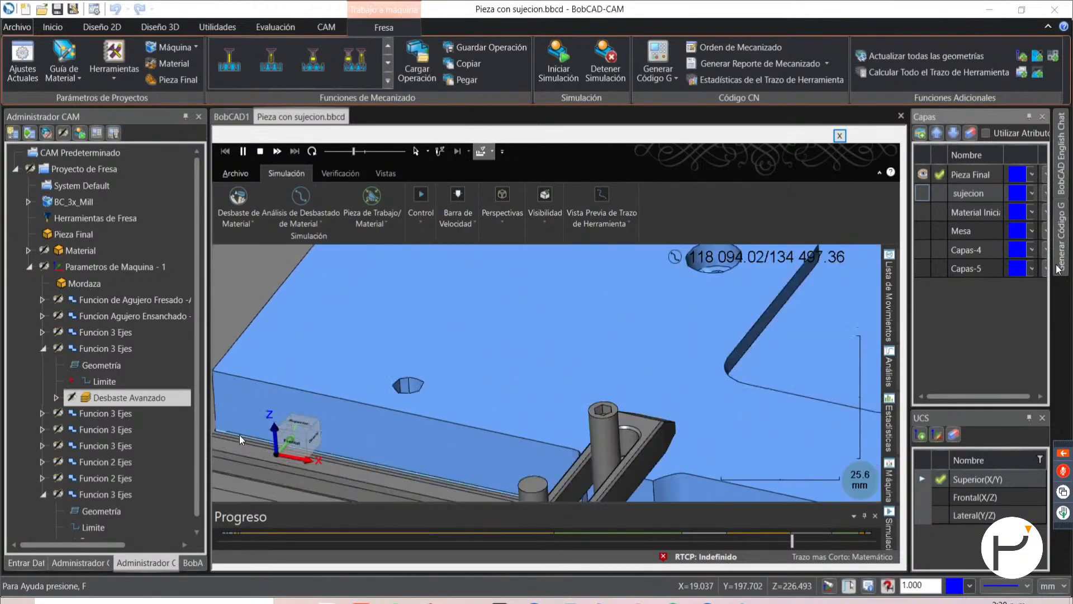
pyautogui.scroll(-2, 333, 397)
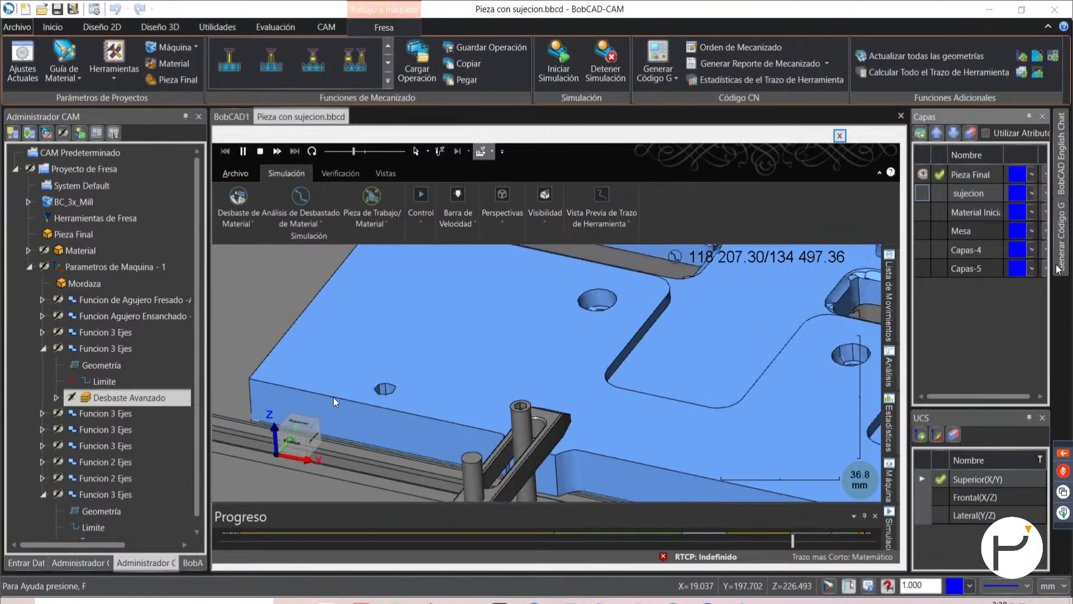
pyautogui.scroll(1, 318, 398)
pyautogui.moveTo(388, 394); pyautogui.dragTo(488, 367, button='middle')
pyautogui.scroll(3, 377, 374)
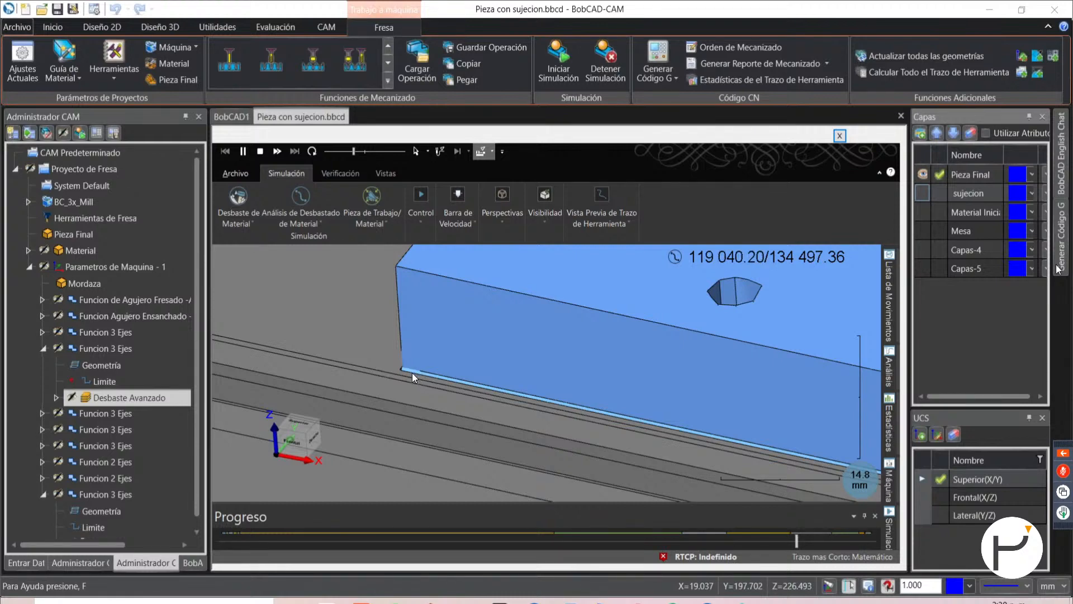
pyautogui.scroll(-5, 412, 374)
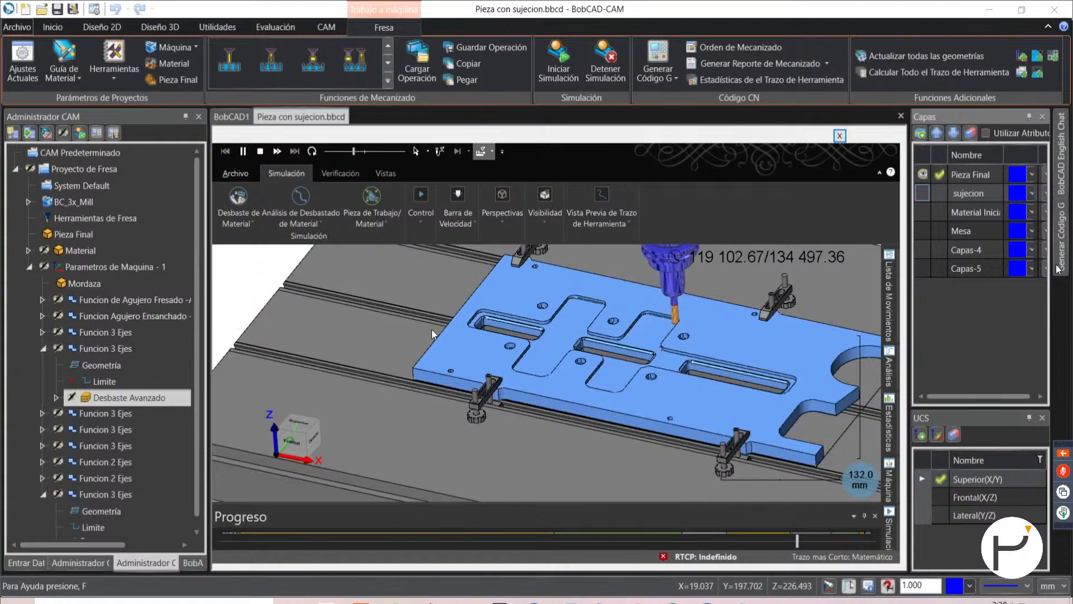
pyautogui.scroll(1, 438, 368)
pyautogui.scroll(5, 437, 368)
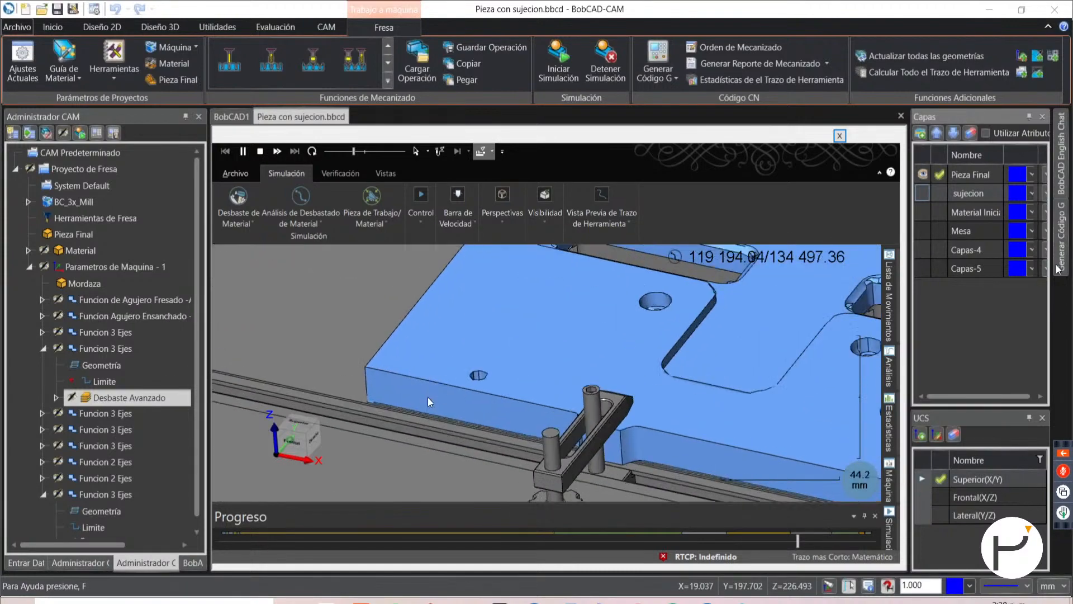
pyautogui.moveTo(427, 397); pyautogui.dragTo(475, 375, button='middle')
pyautogui.scroll(5, 372, 394)
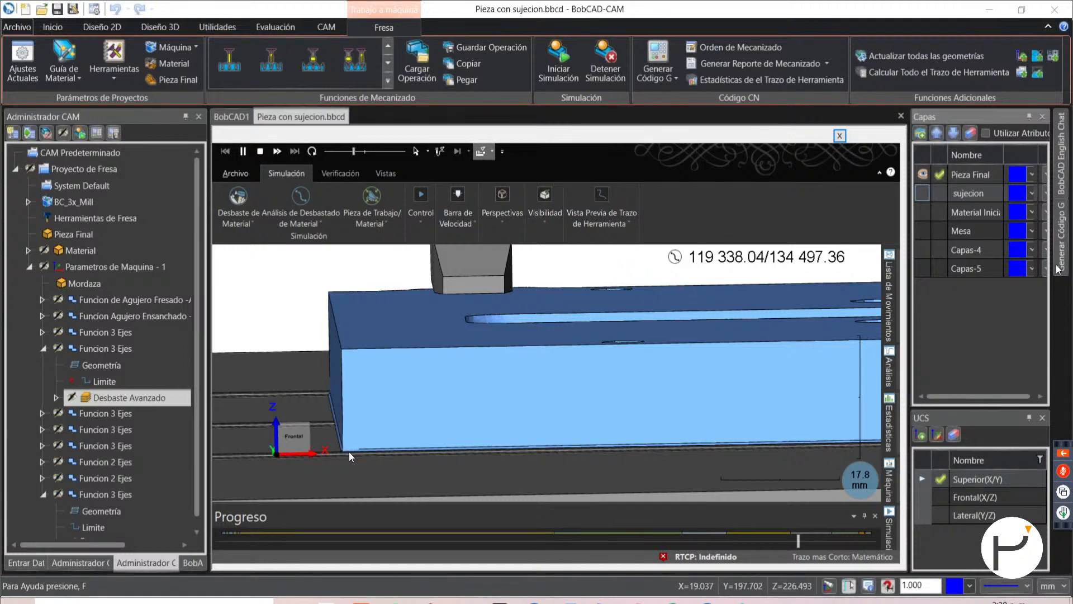
pyautogui.scroll(3, 398, 374)
pyautogui.scroll(-4, 399, 391)
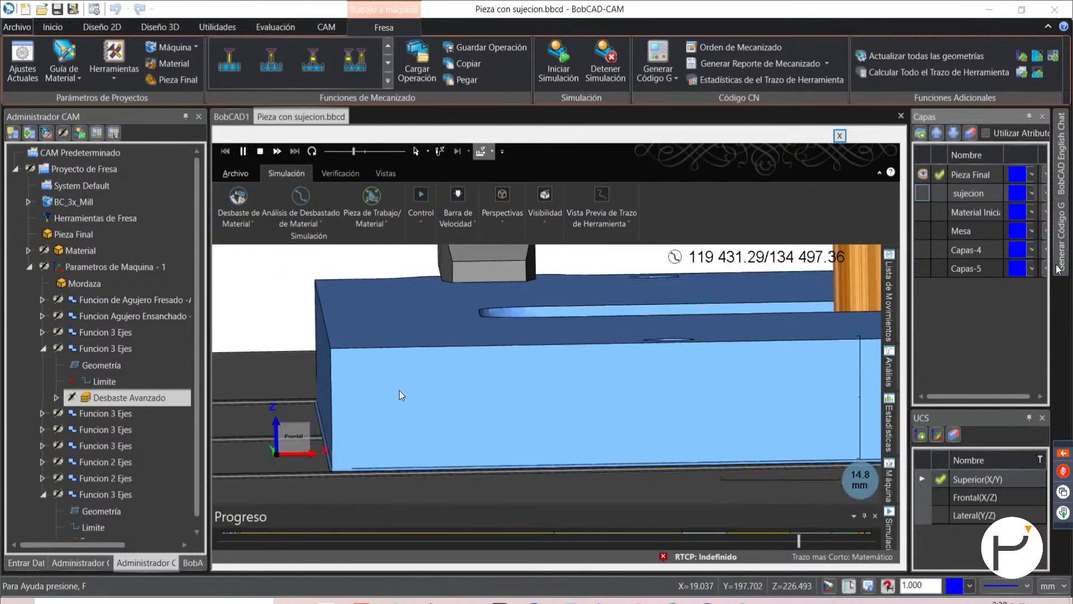
pyautogui.scroll(3, 374, 431)
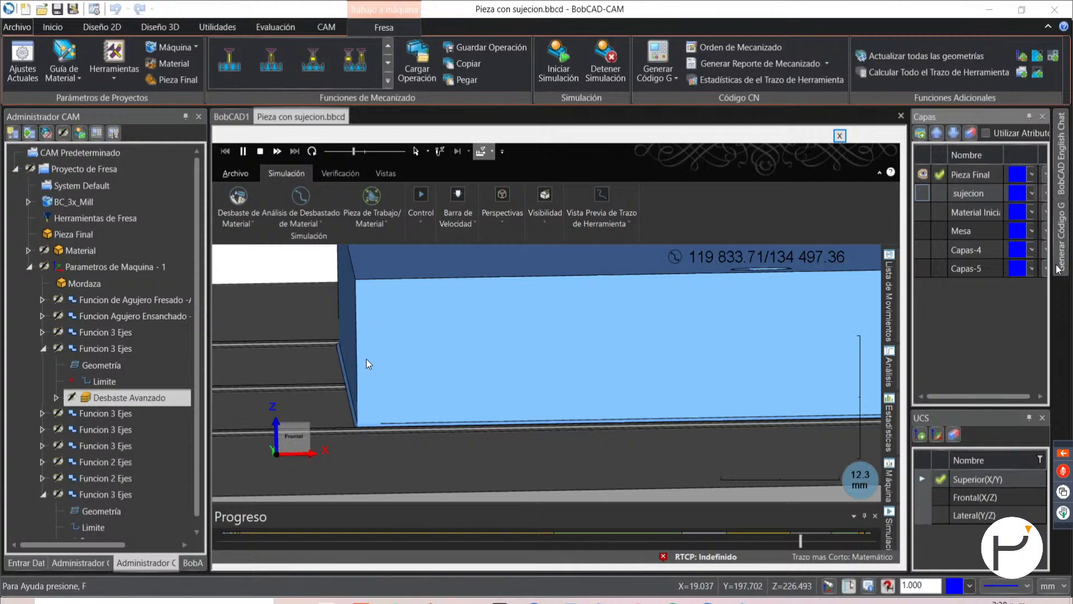
pyautogui.scroll(-5, 366, 358)
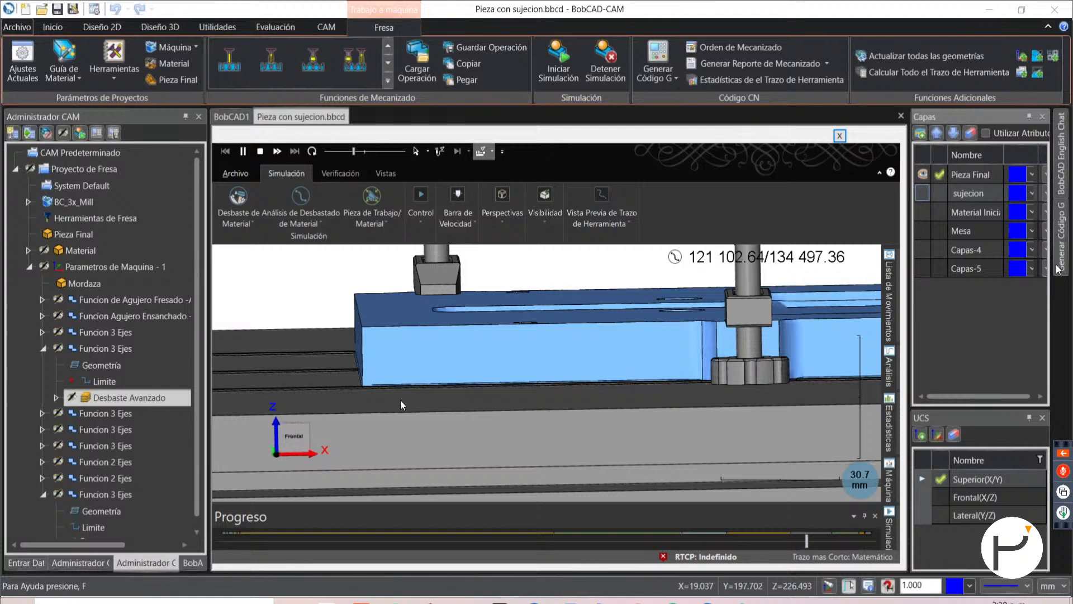
pyautogui.scroll(-3, 400, 400)
# - Hide the tool holder (Sostenedor) while the cutter works in the plate's shallow pocket
pyautogui.moveTo(605, 407); pyautogui.dragTo(475, 410, button='middle')
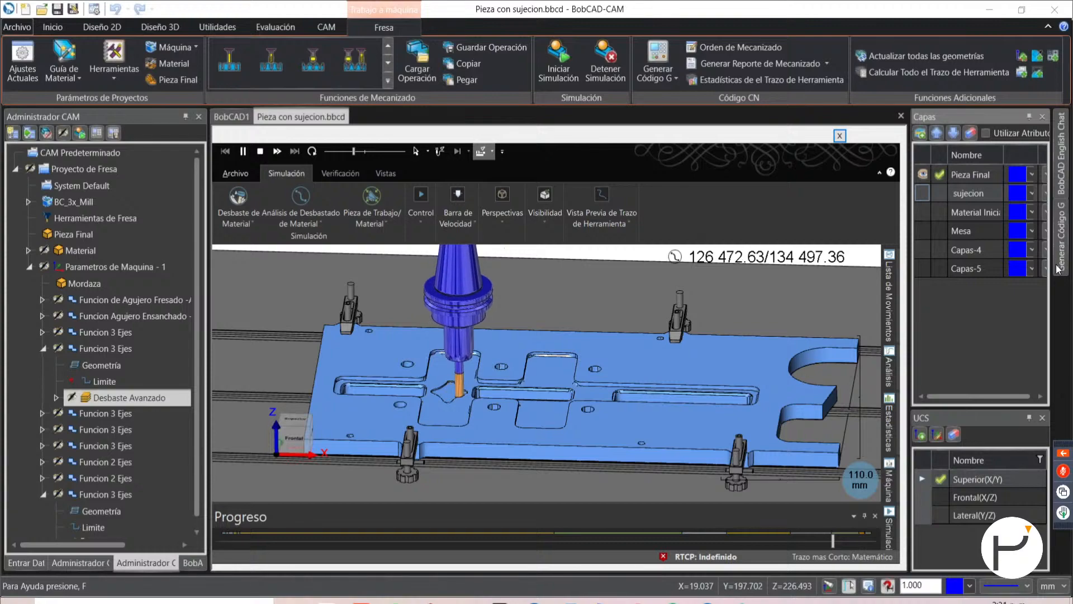
pyautogui.scroll(3, 455, 332)
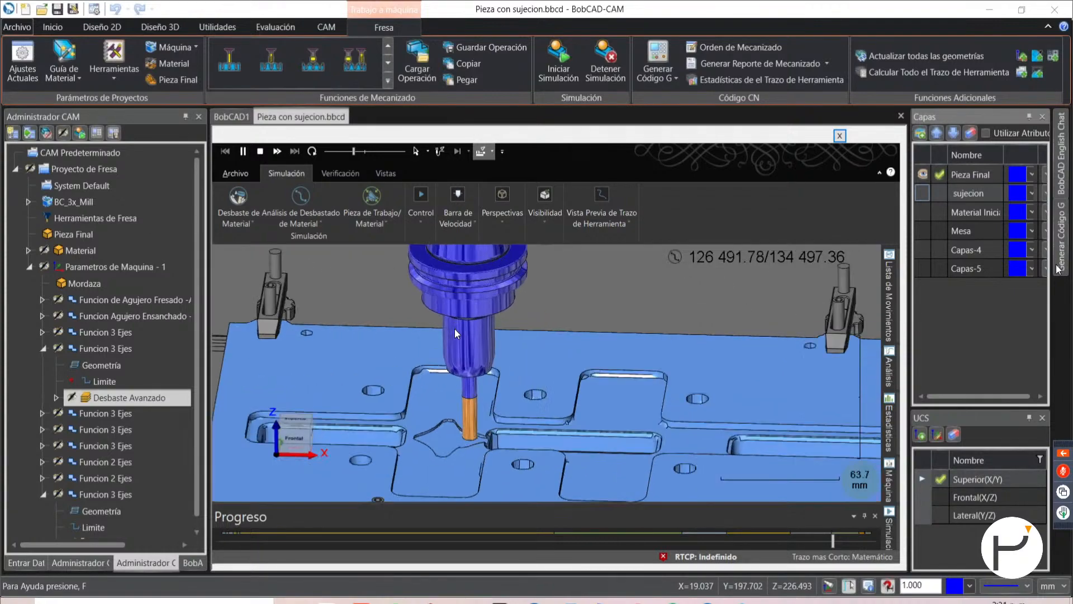
pyautogui.scroll(-5, 454, 345)
pyautogui.scroll(4, 464, 364)
pyautogui.moveTo(464, 364)
pyautogui.mouseDown(button='middle')
pyautogui.moveTo(458, 341)
pyautogui.moveTo(460, 357)
pyautogui.mouseUp(button='middle')
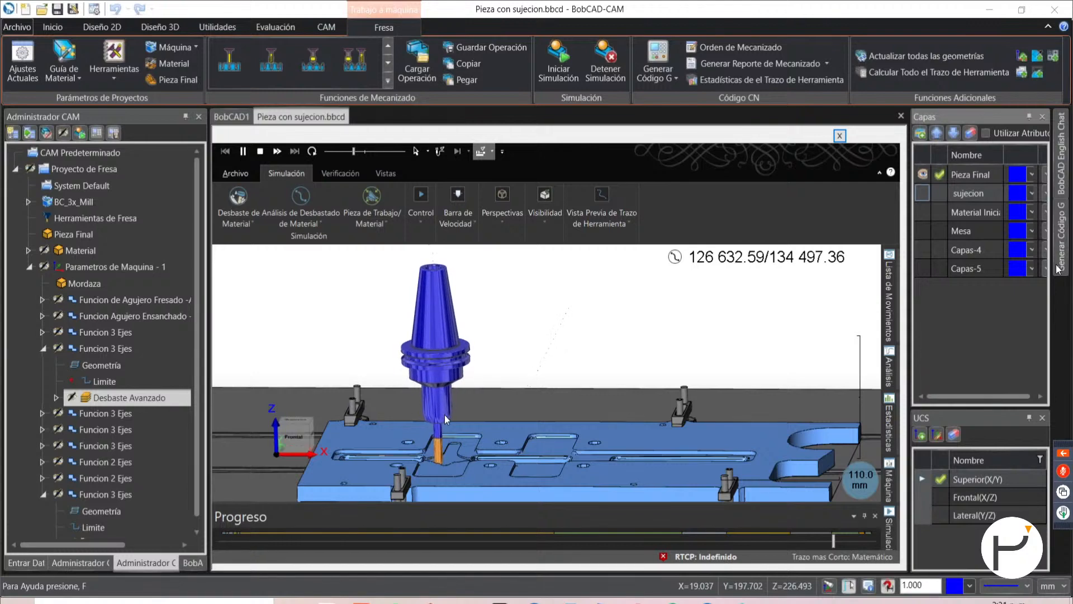
pyautogui.rightClick(444, 359)
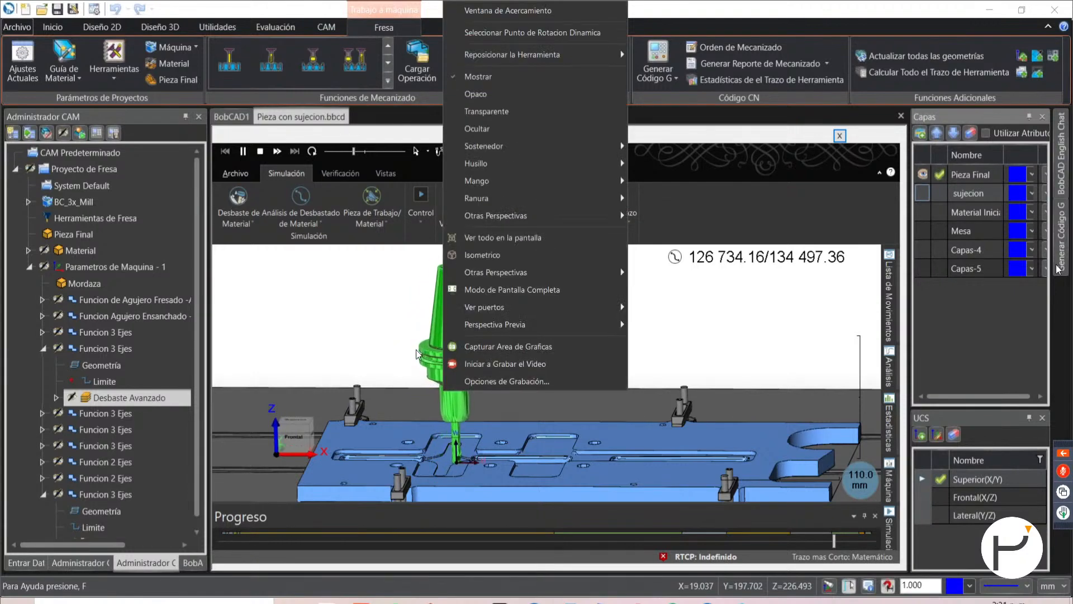
pyautogui.click(381, 334)
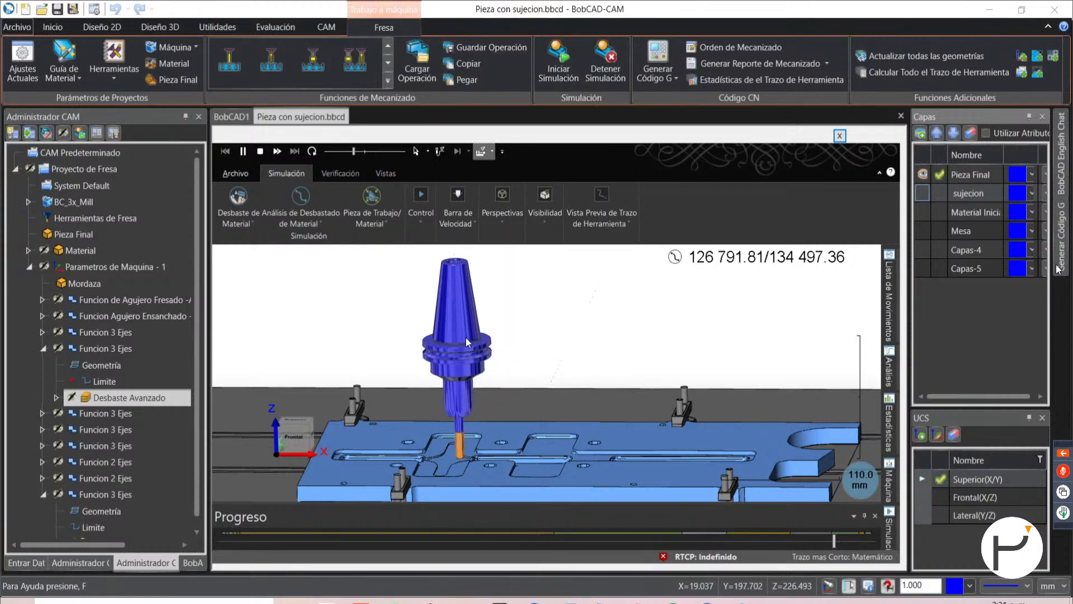
pyautogui.rightClick(451, 317)
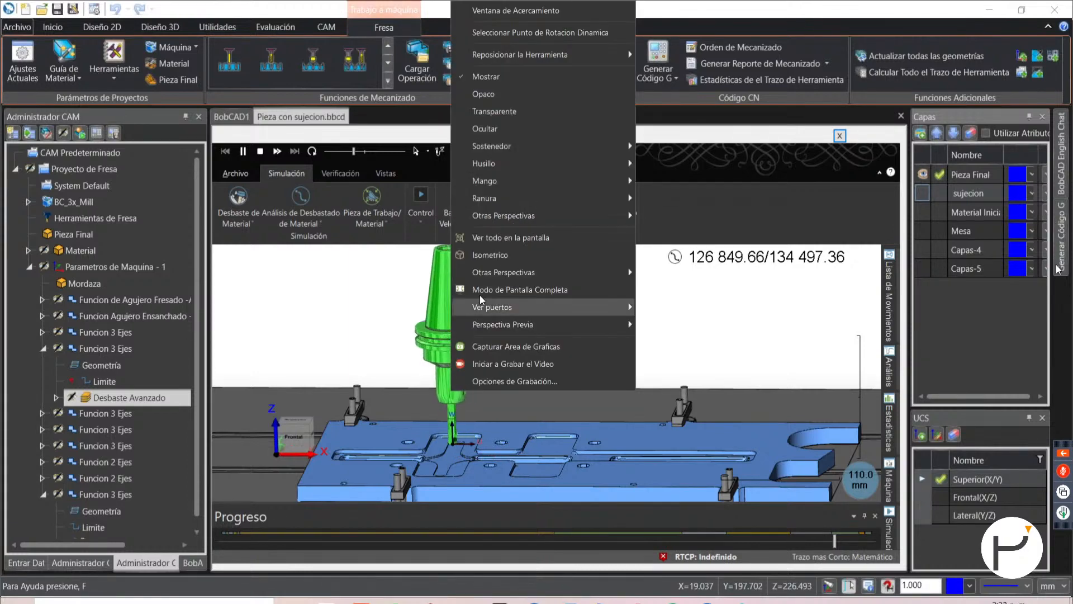
pyautogui.moveTo(565, 147)
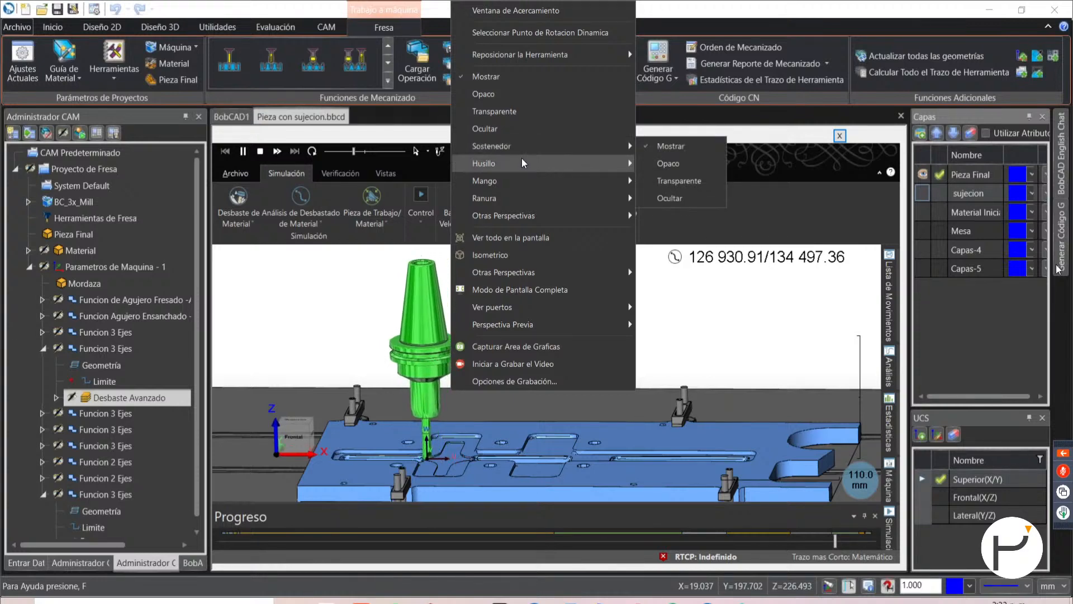
pyautogui.moveTo(533, 204)
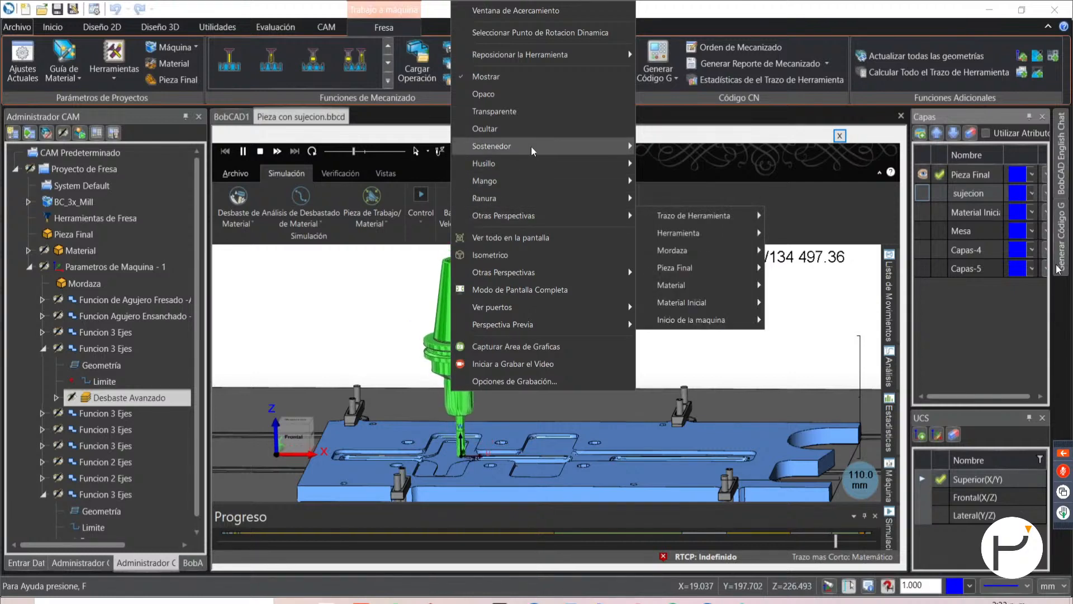
pyautogui.moveTo(609, 146)
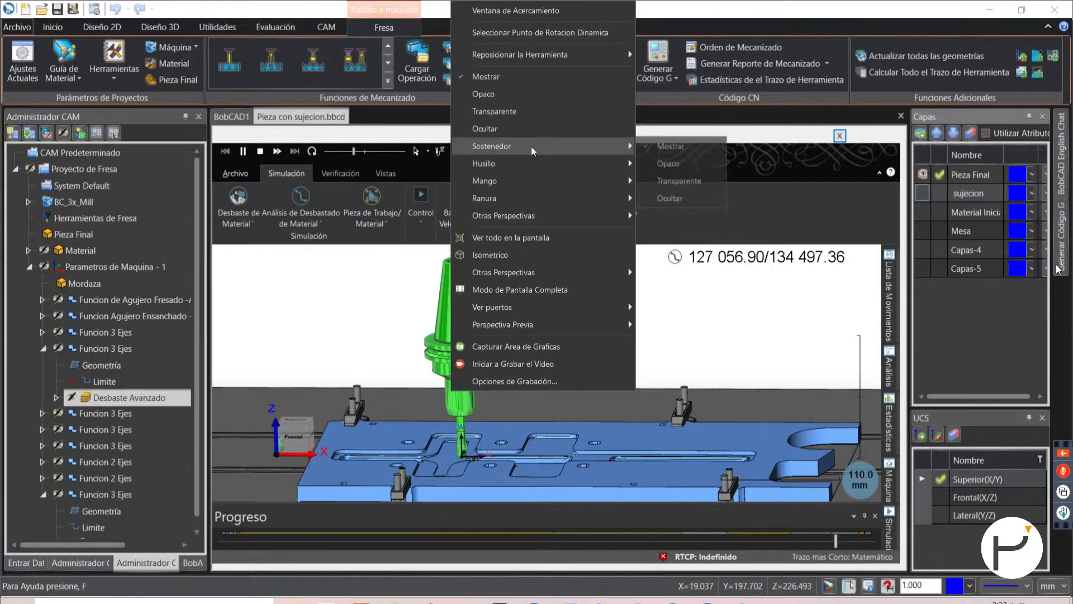
pyautogui.click(670, 198)
# - Inspect the cutter in the pocket up close without its holder and show the holder again
pyautogui.scroll(5, 464, 441)
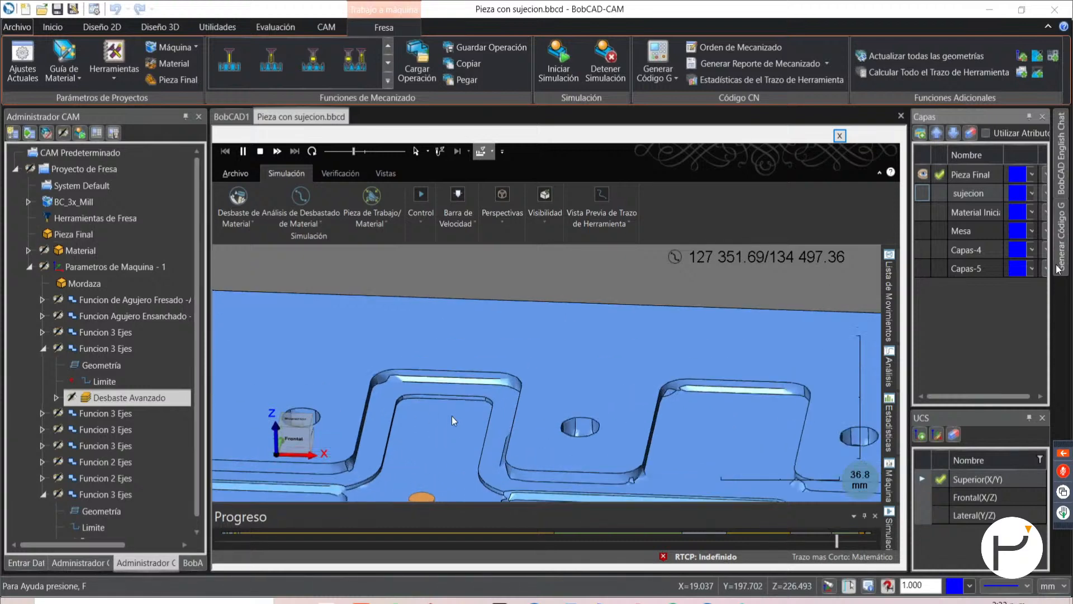
pyautogui.scroll(-3, 452, 416)
pyautogui.scroll(5, 438, 434)
pyautogui.rightClick(440, 438)
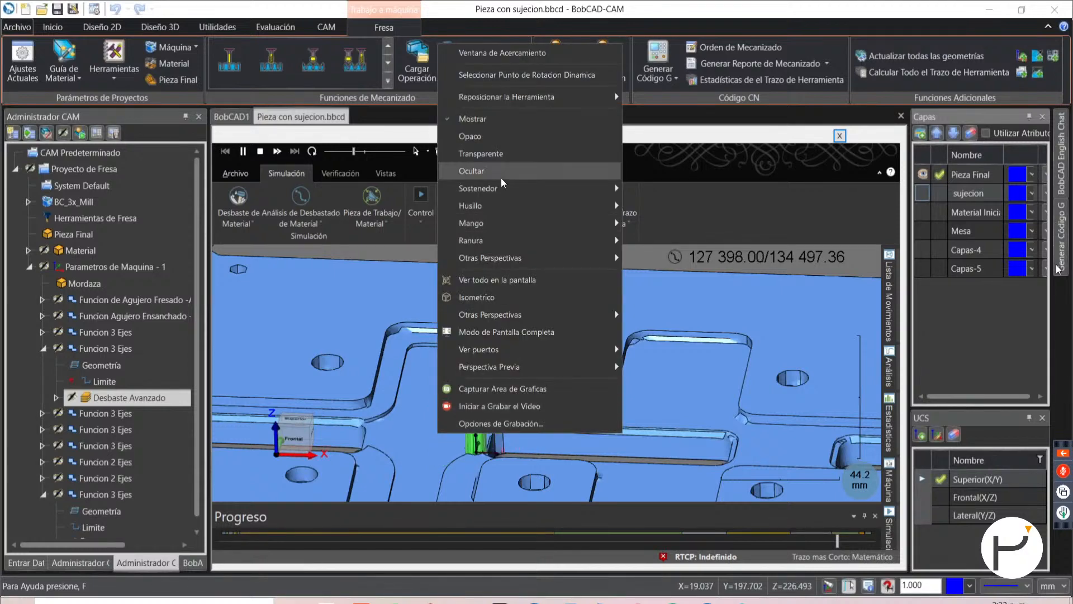
pyautogui.moveTo(502, 190)
pyautogui.click(657, 188)
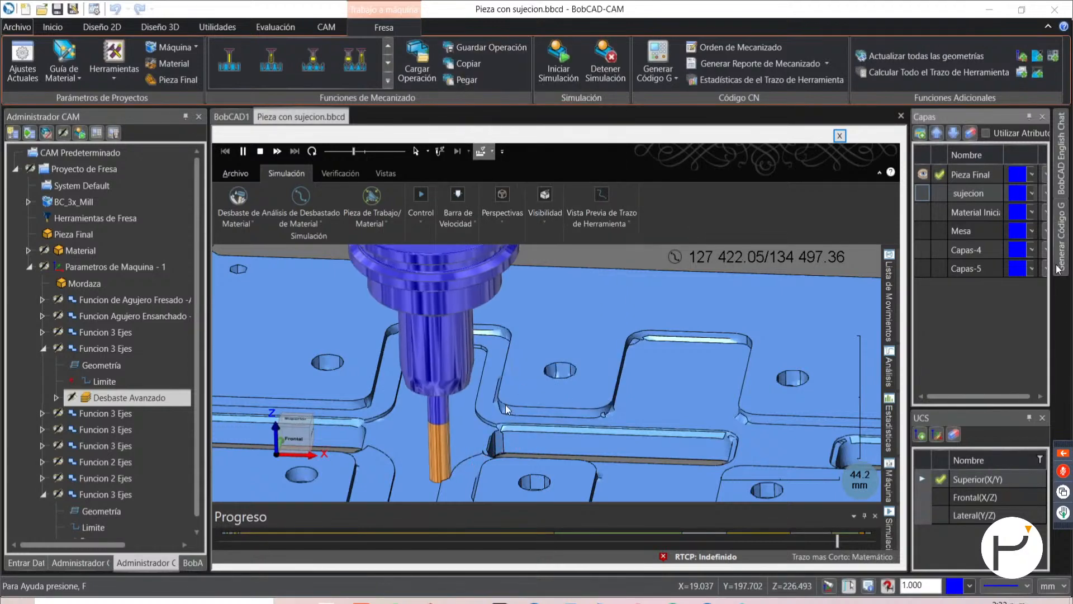
# - Make the tool holder (Sostenedor) transparent while the cutter works in the plate's pocket
pyautogui.rightClick(390, 278)
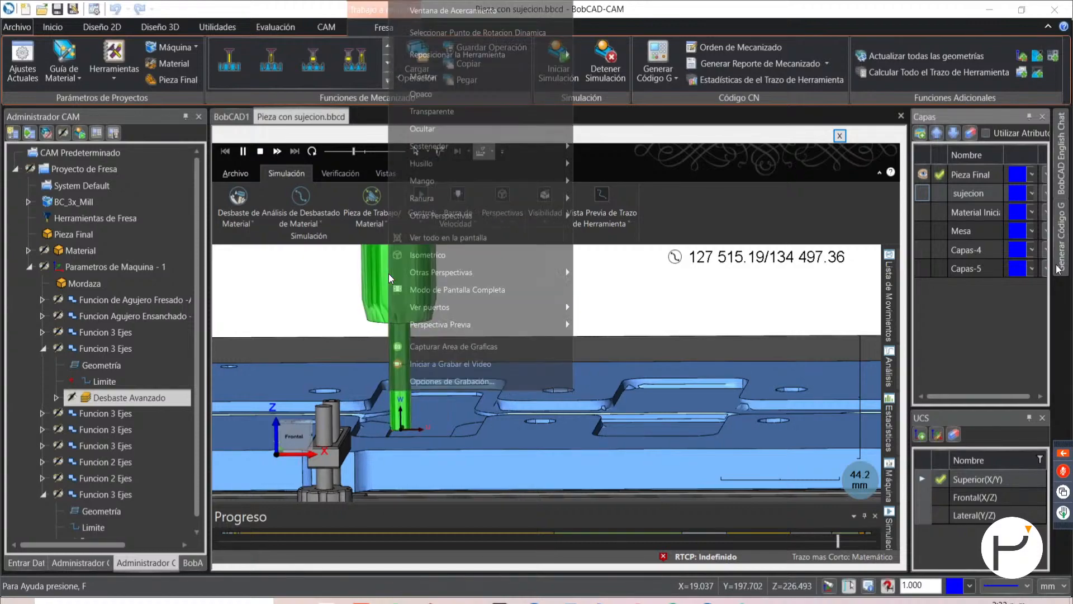
pyautogui.moveTo(508, 145)
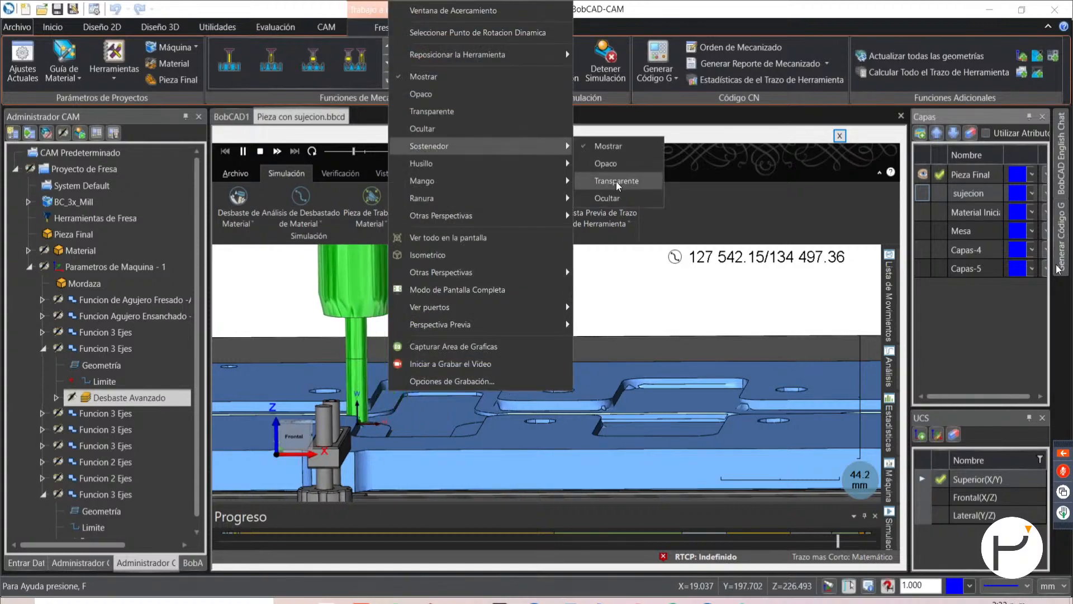
pyautogui.click(616, 182)
pyautogui.scroll(-4, 458, 351)
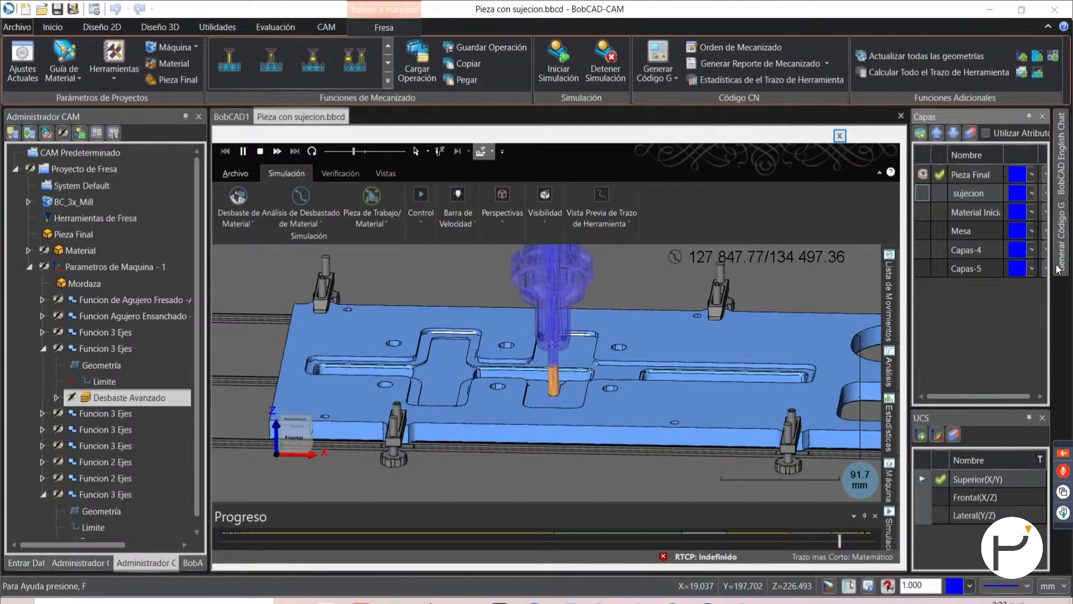
pyautogui.scroll(-4, 541, 378)
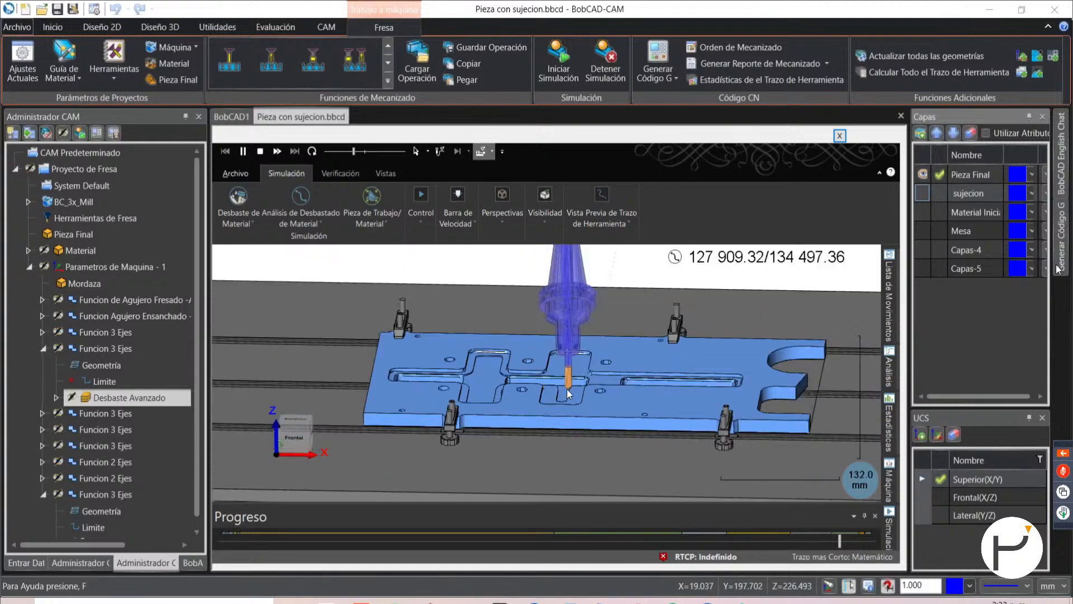
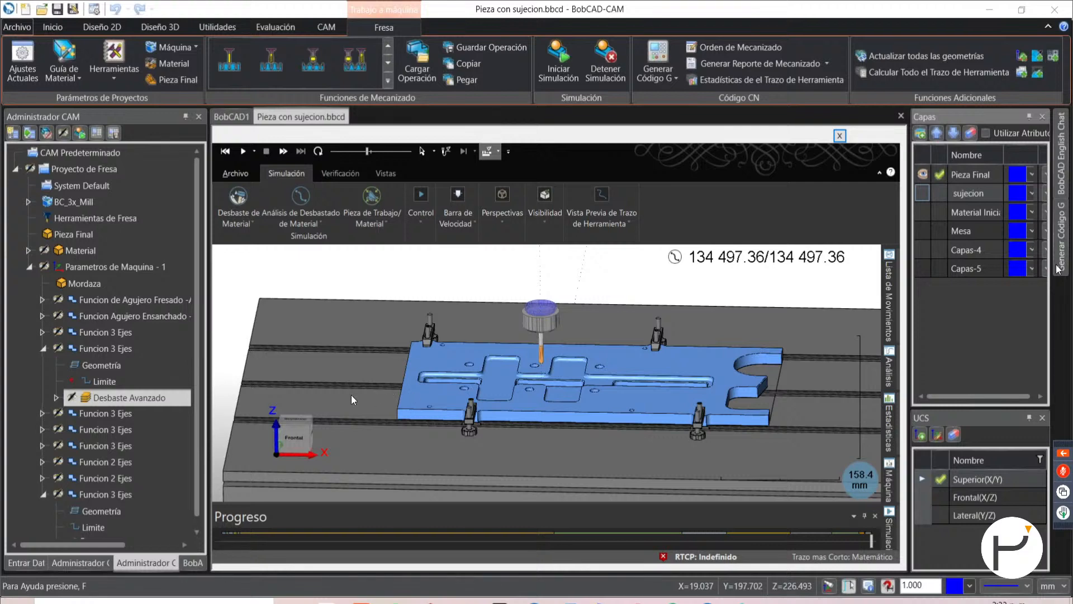
# - Hide the fixture (Mordaza), clamps and table included, so that only the machined plate and tool are displayed
pyautogui.scroll(-1, 351, 395)
pyautogui.scroll(-1, 460, 406)
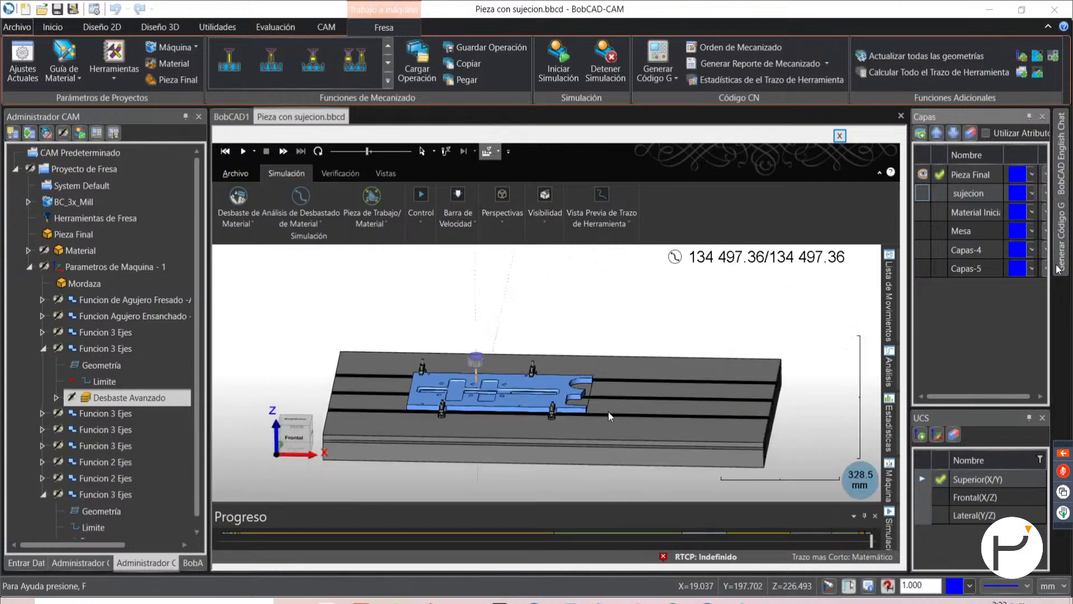
pyautogui.scroll(1, 552, 419)
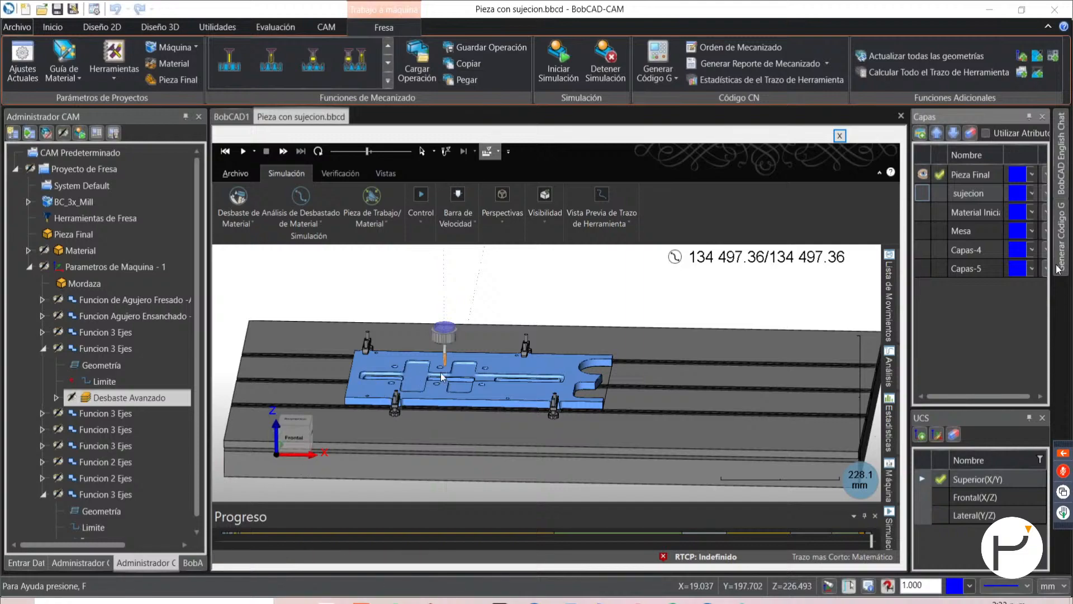
pyautogui.moveTo(545, 406)
pyautogui.mouseDown(button='middle')
pyautogui.moveTo(532, 422)
pyautogui.moveTo(531, 412)
pyautogui.mouseUp(button='middle')
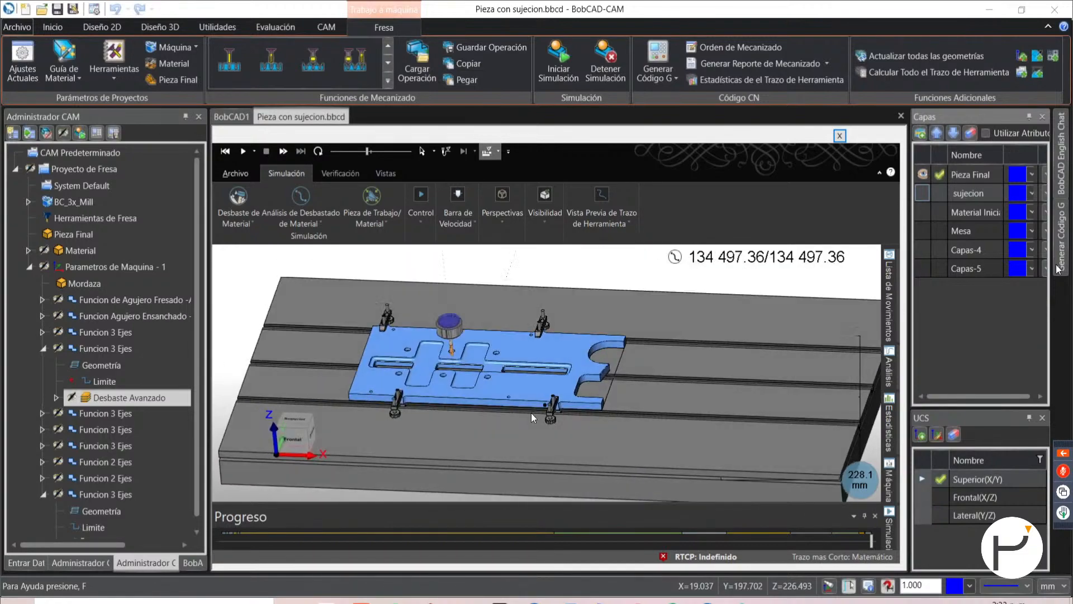
pyautogui.click(532, 211)
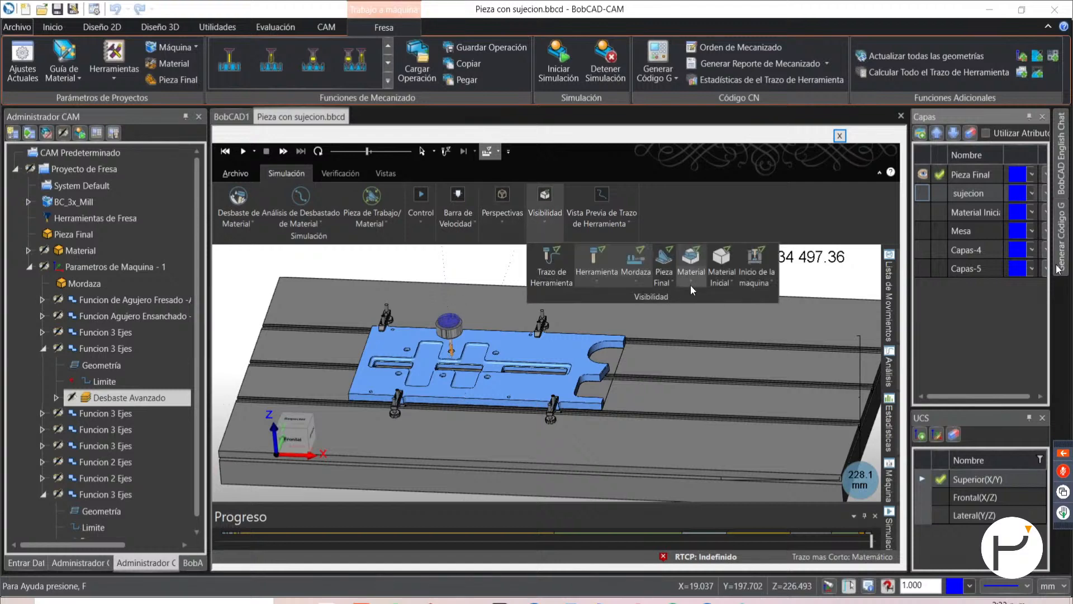
pyautogui.click(627, 282)
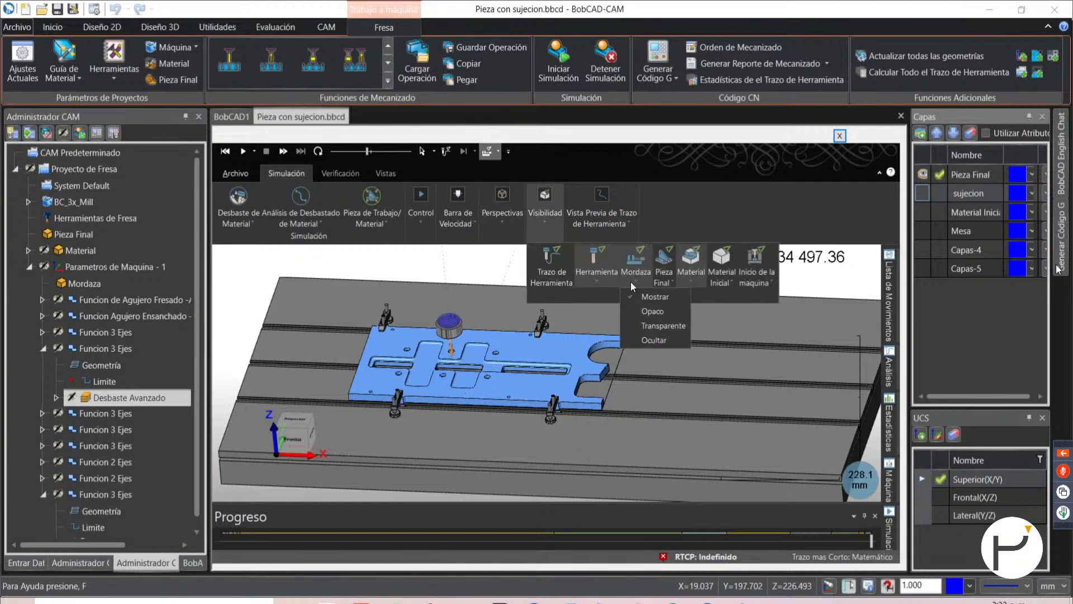
pyautogui.click(659, 344)
# - Examine the plate's through slot, its stepped walls and its lower inside corner for leftover material, then the whole plate
pyautogui.moveTo(516, 408); pyautogui.dragTo(414, 378)
pyautogui.scroll(2, 411, 376)
pyautogui.scroll(10, 398, 371)
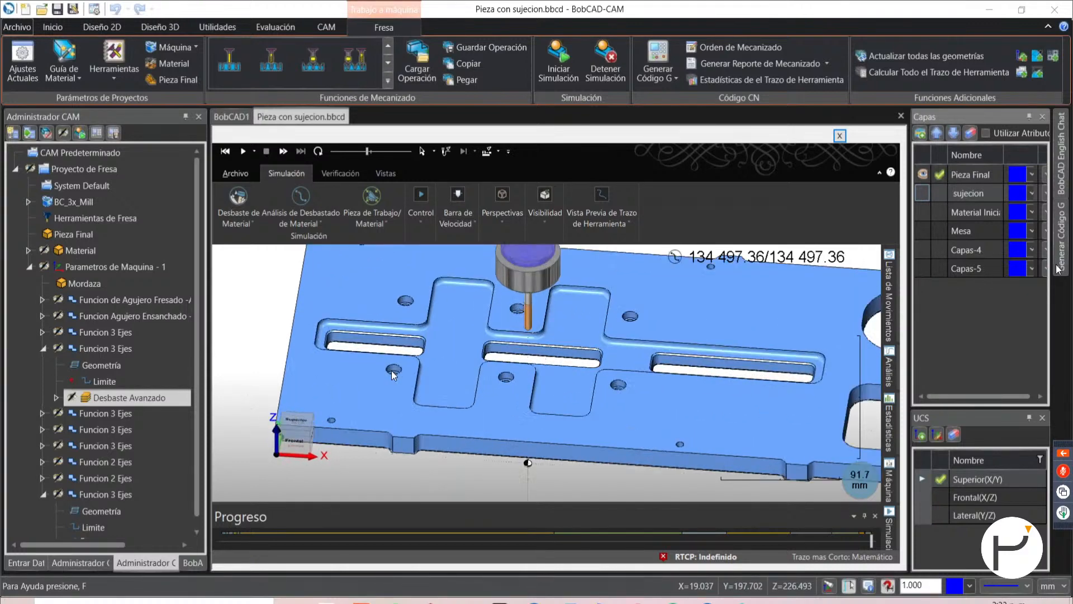
pyautogui.moveTo(420, 378); pyautogui.dragTo(525, 421)
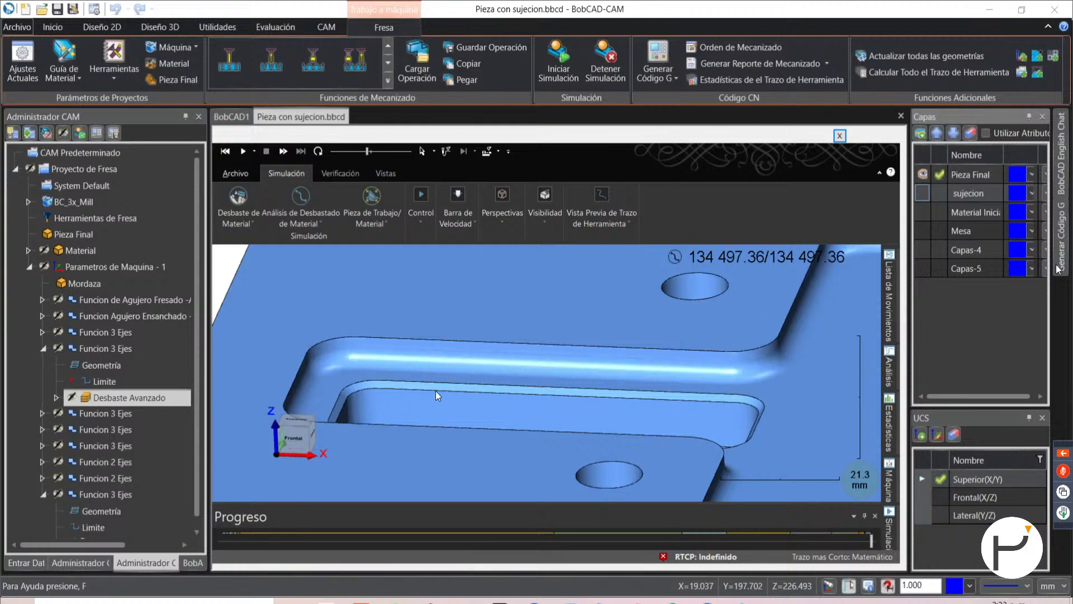
pyautogui.moveTo(558, 383); pyautogui.dragTo(574, 421, button='middle')
pyautogui.scroll(5, 354, 437)
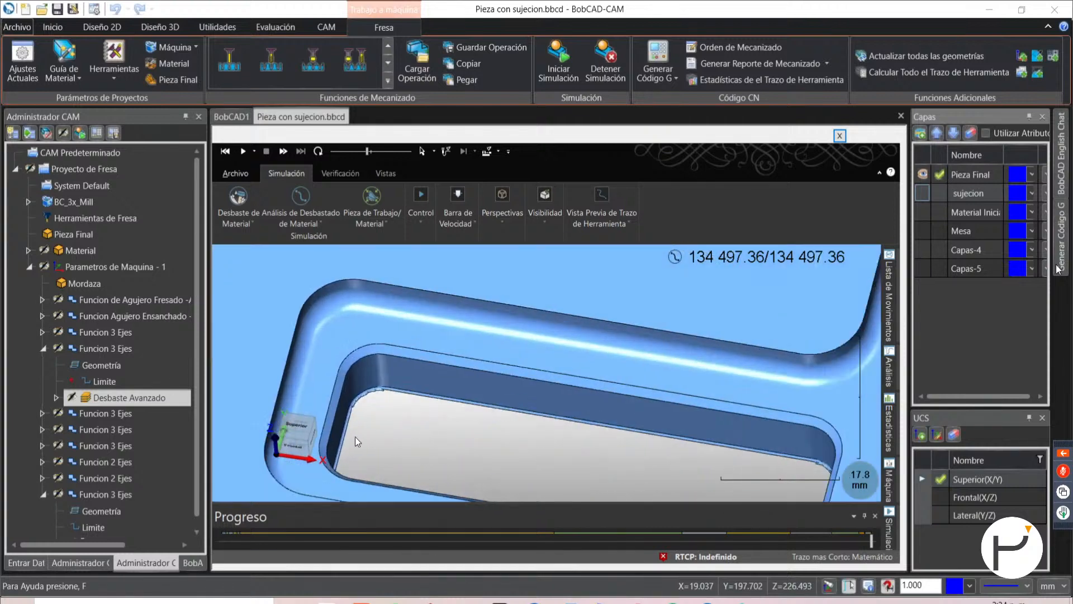
pyautogui.scroll(1, 360, 401)
pyautogui.moveTo(361, 401); pyautogui.dragTo(369, 379, button='middle')
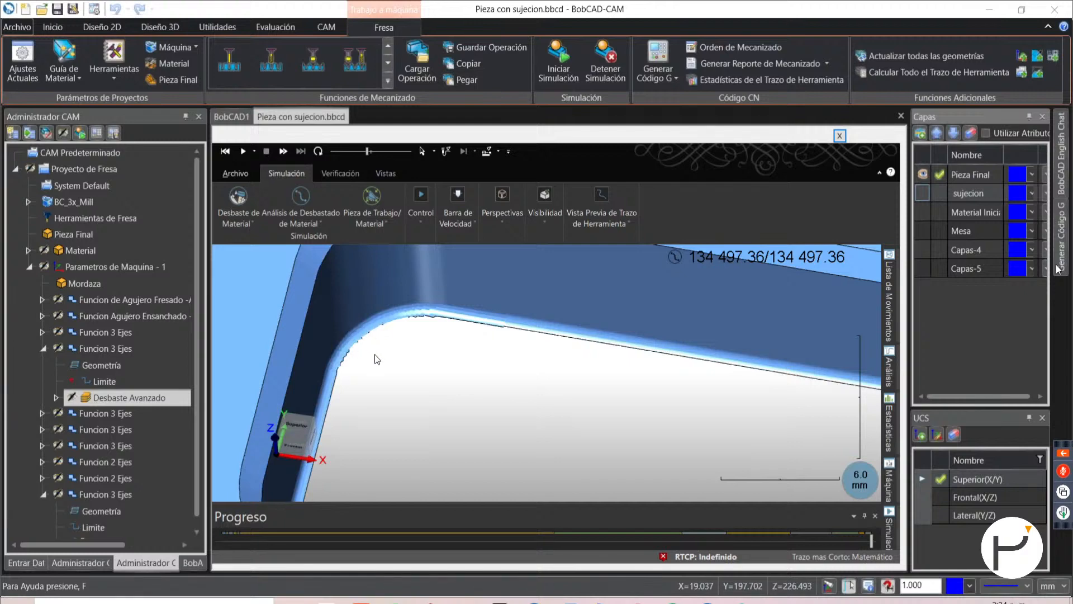
pyautogui.scroll(-8, 375, 358)
pyautogui.moveTo(363, 368); pyautogui.dragTo(445, 341, button='middle')
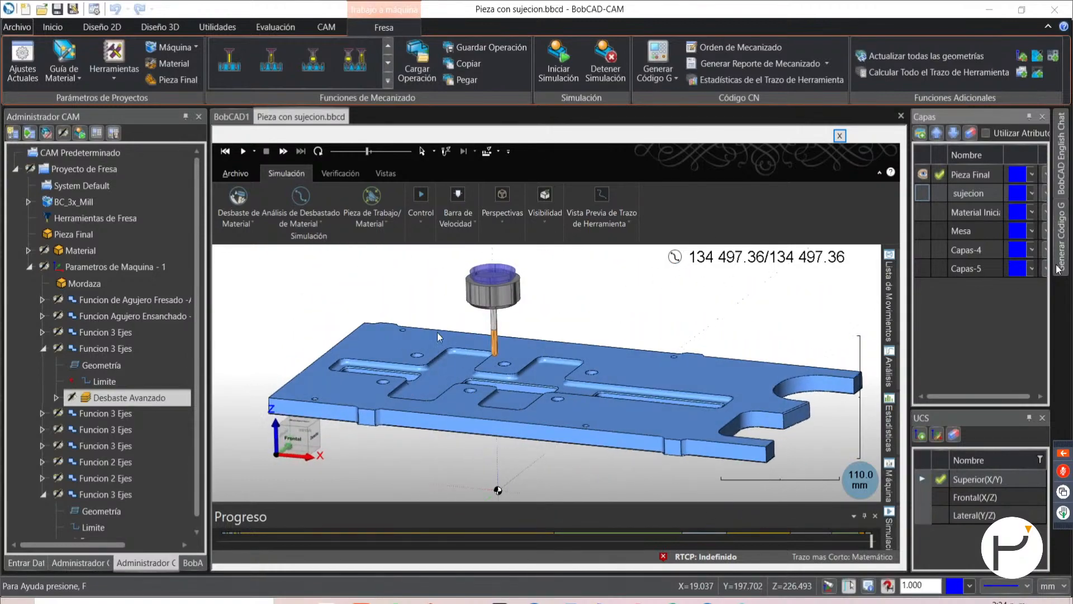
# - Split the simulation display into four viewports (4 Perspectivas) and center the plate in viewports 3 and 4
pyautogui.click(379, 173)
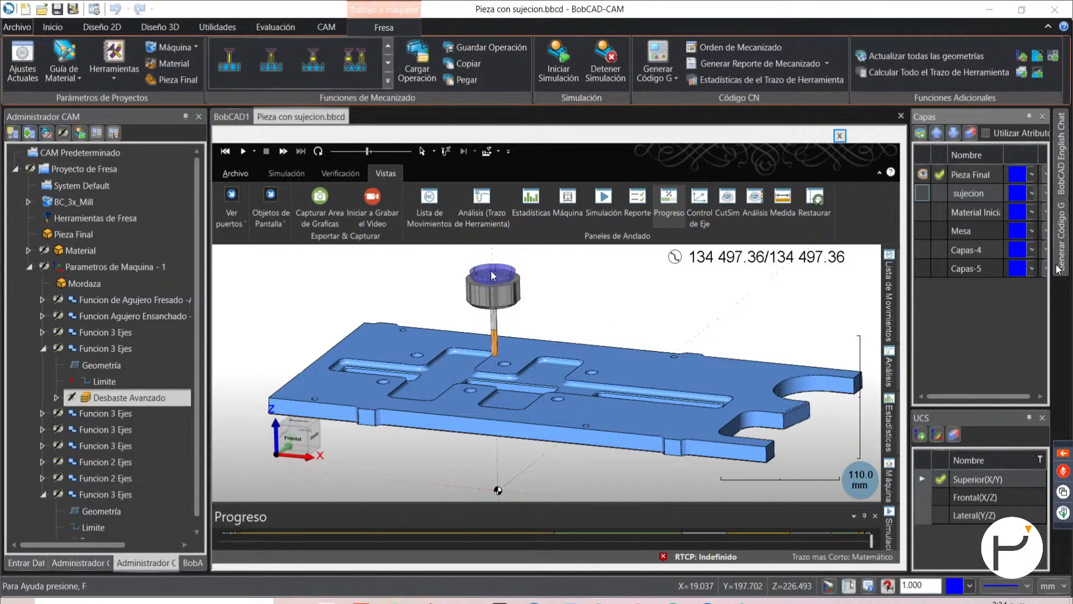
pyautogui.click(224, 220)
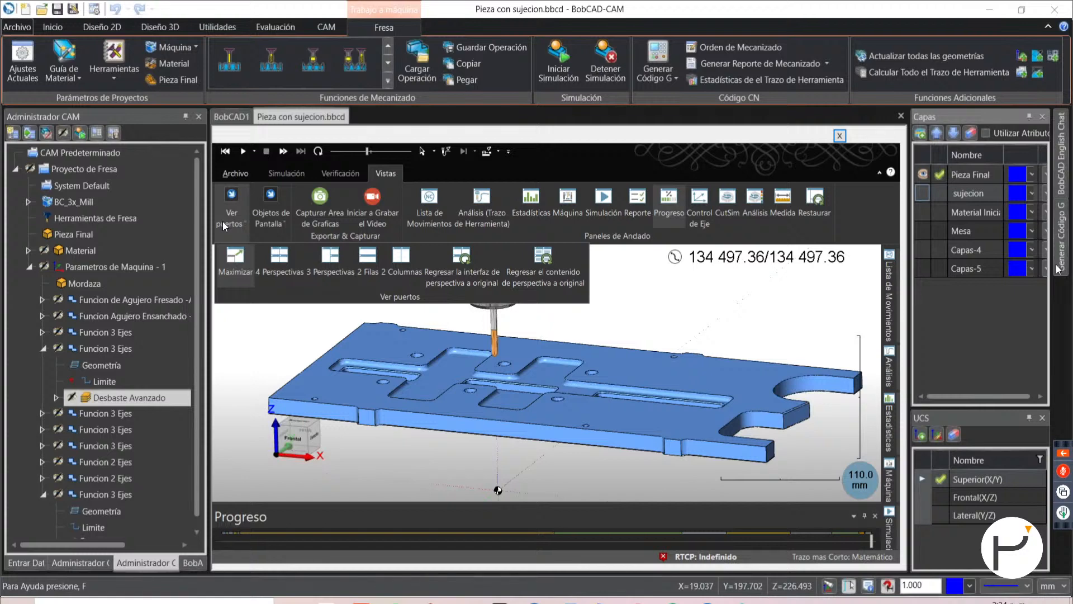
pyautogui.click(294, 261)
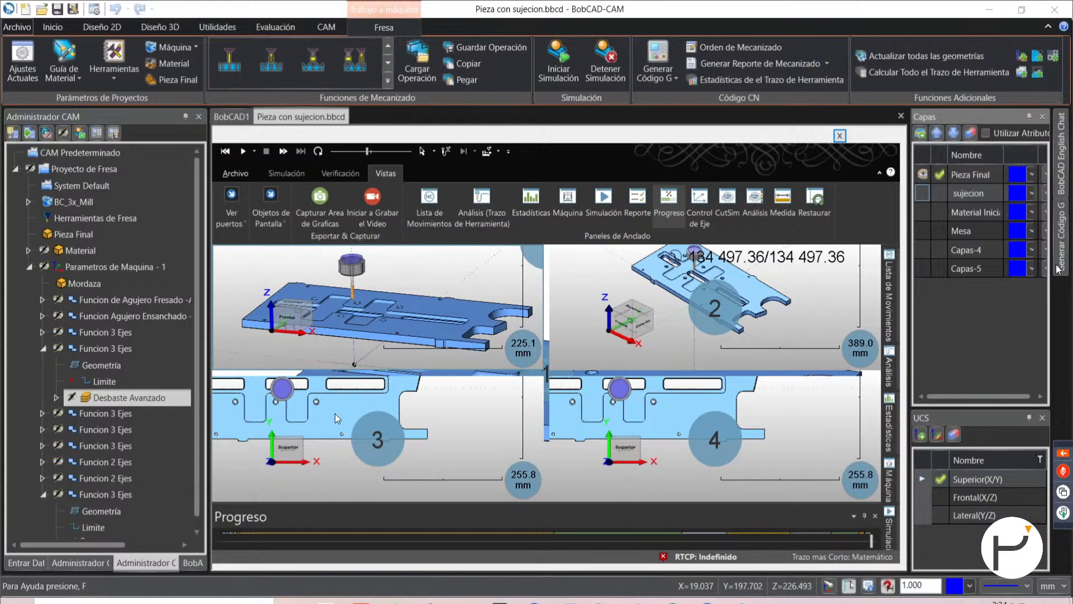
pyautogui.moveTo(334, 410); pyautogui.dragTo(398, 468, button='middle')
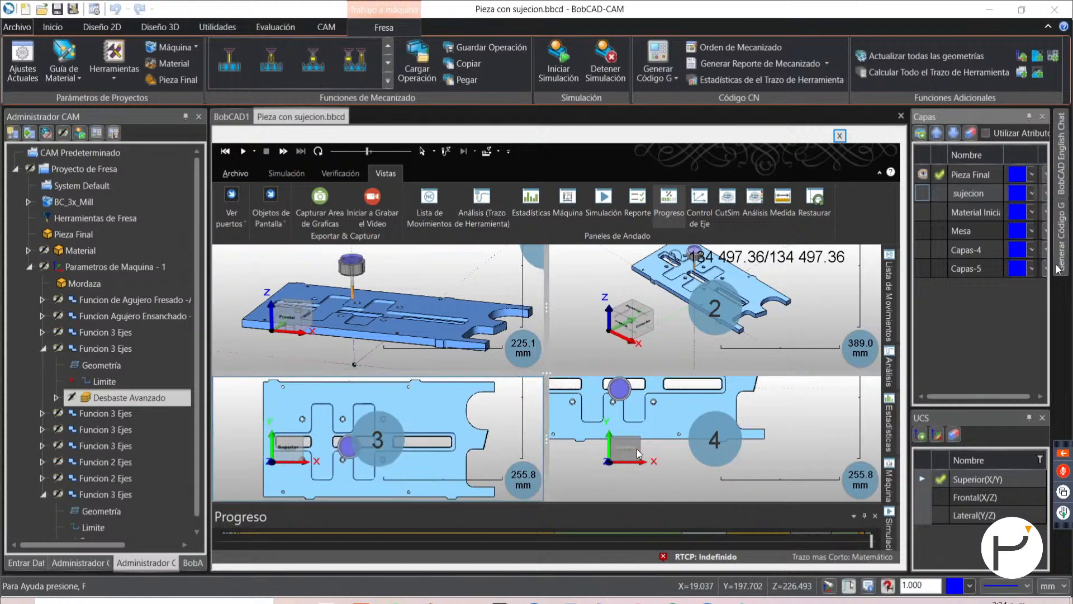
pyautogui.moveTo(716, 417); pyautogui.dragTo(739, 462, button='middle')
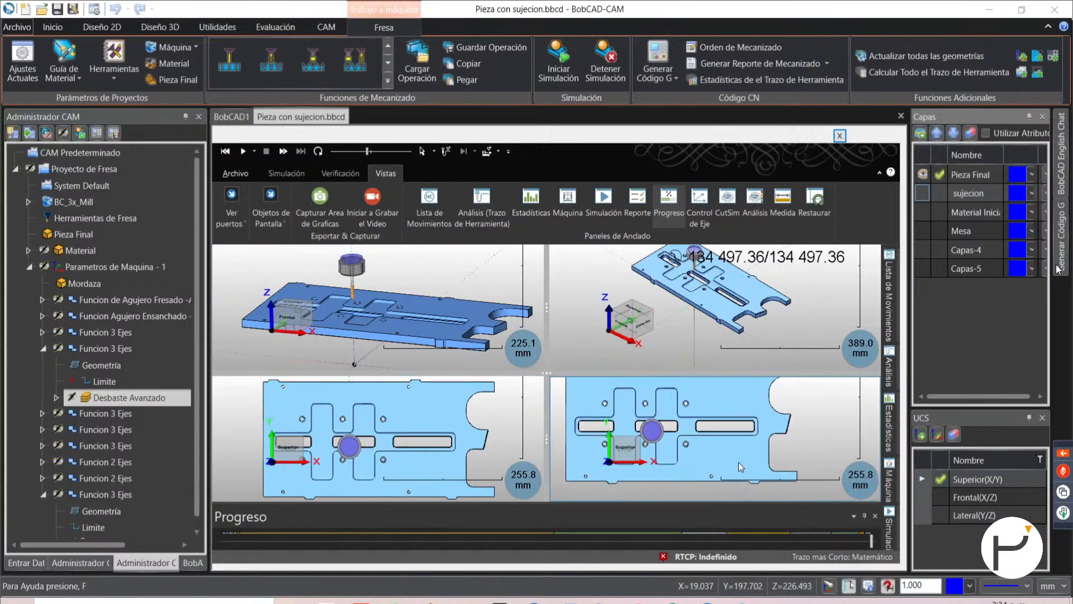
# - Set viewport 4 to the front view (Frontal) and rotate the plate in viewports 2 and 1 to different angles
pyautogui.moveTo(636, 459); pyautogui.dragTo(632, 443, button='middle')
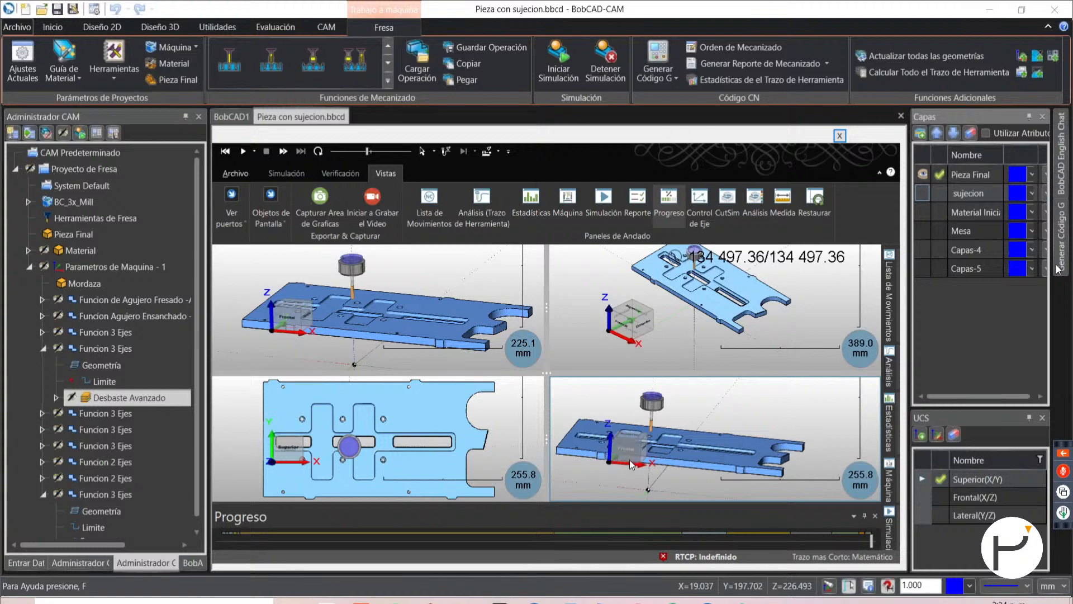
pyautogui.click(626, 447)
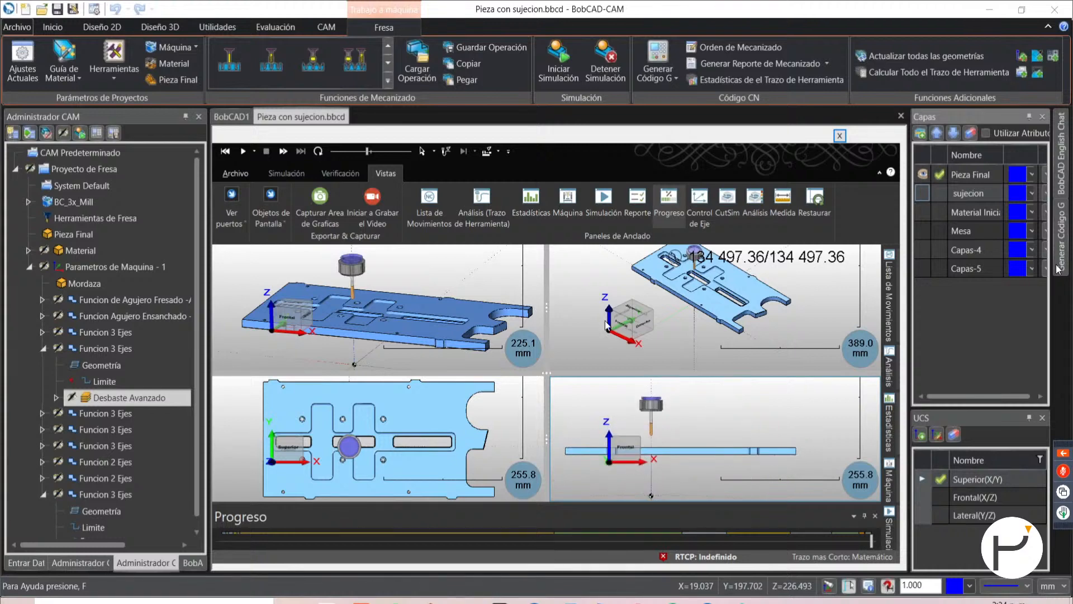
pyautogui.click(633, 324)
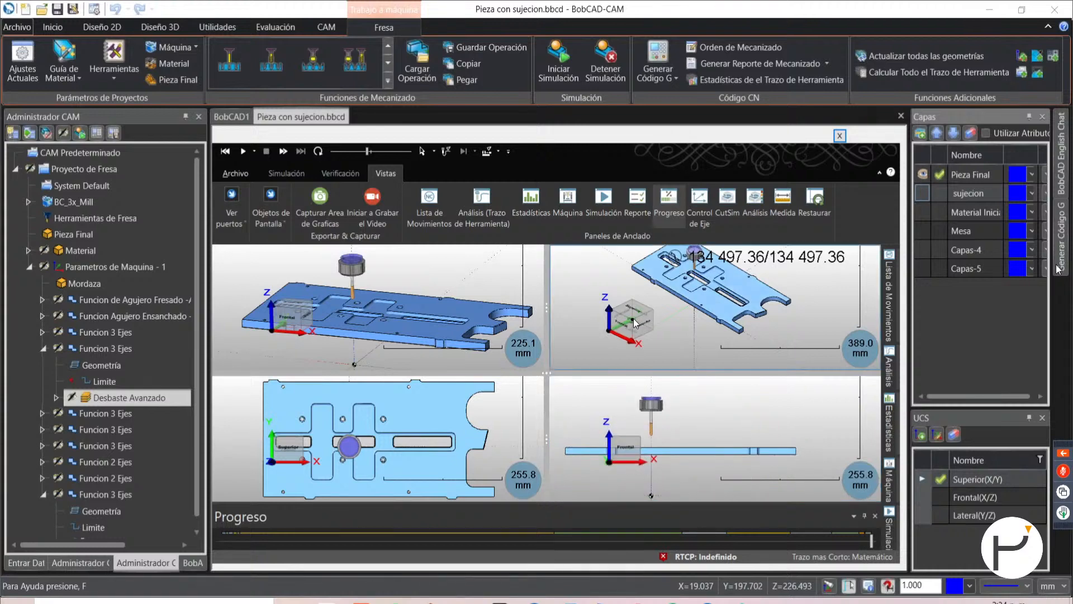
pyautogui.click(653, 309)
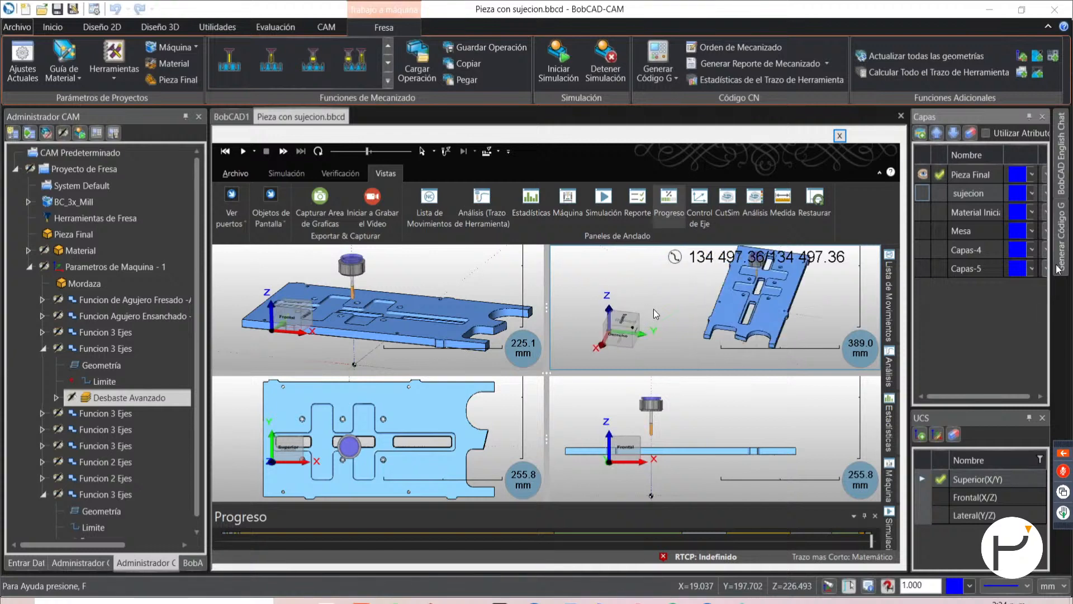
pyautogui.moveTo(747, 327); pyautogui.dragTo(693, 334, button='middle')
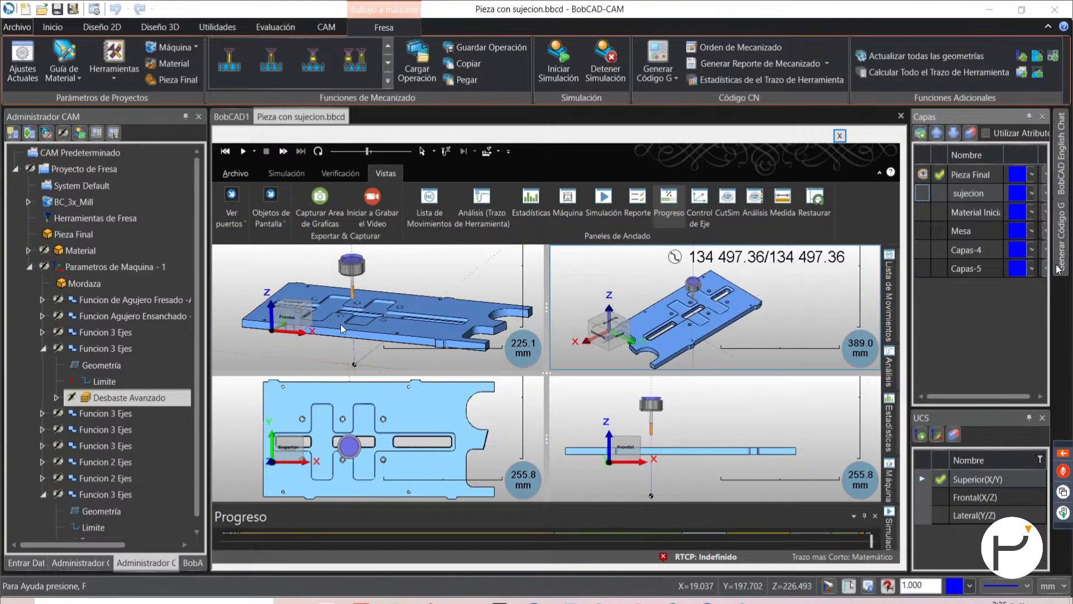
pyautogui.moveTo(429, 320); pyautogui.dragTo(389, 308, button='middle')
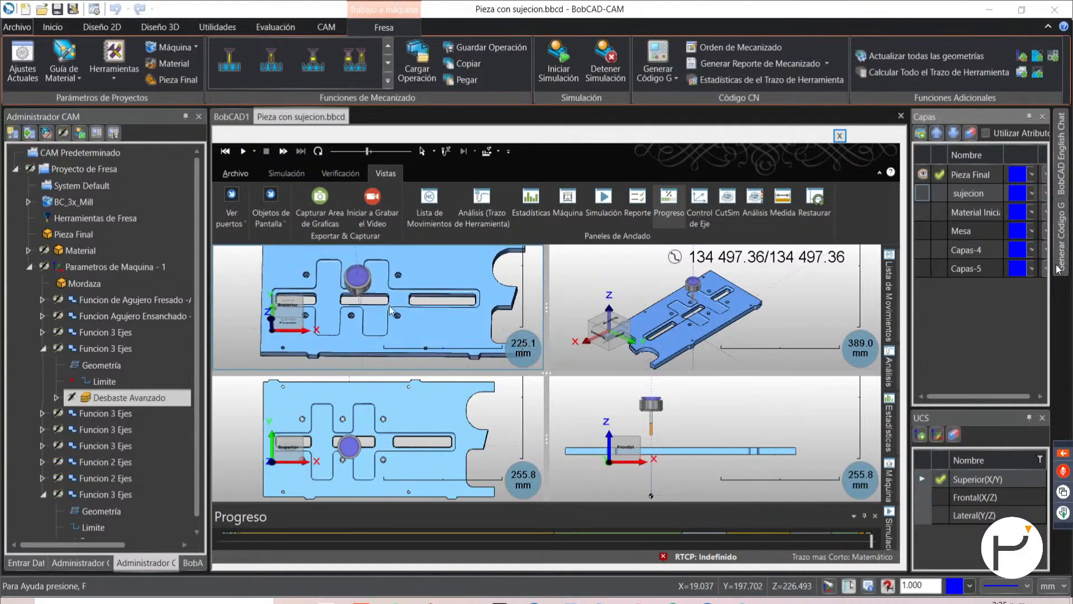
# - Replay the machining simulation across the four viewports, pause it and advance it to the end of the program
pyautogui.click(242, 151)
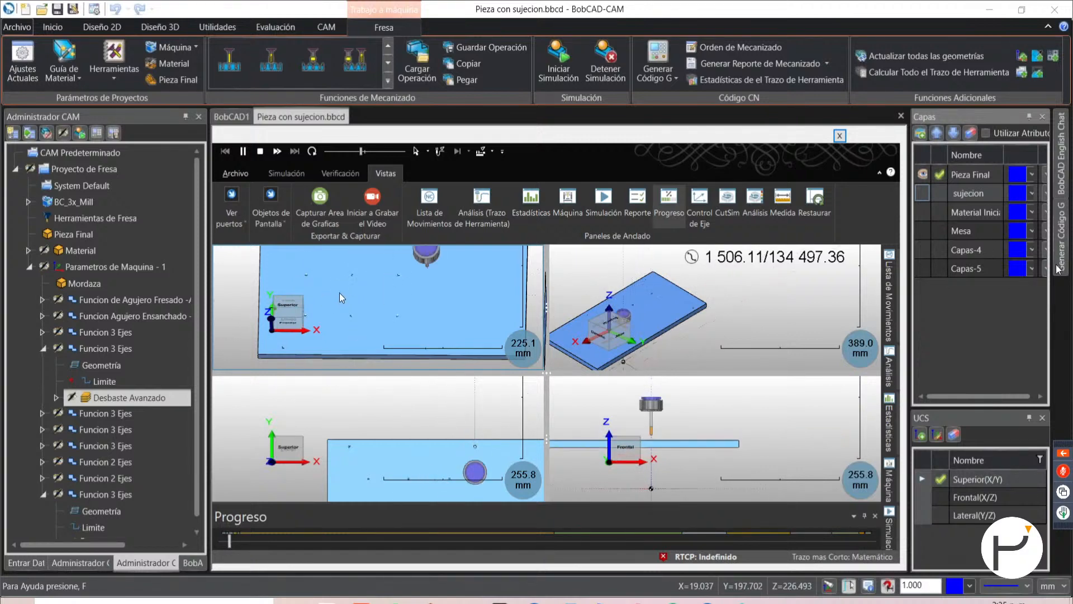
pyautogui.click(243, 151)
pyautogui.moveTo(250, 541); pyautogui.dragTo(860, 537)
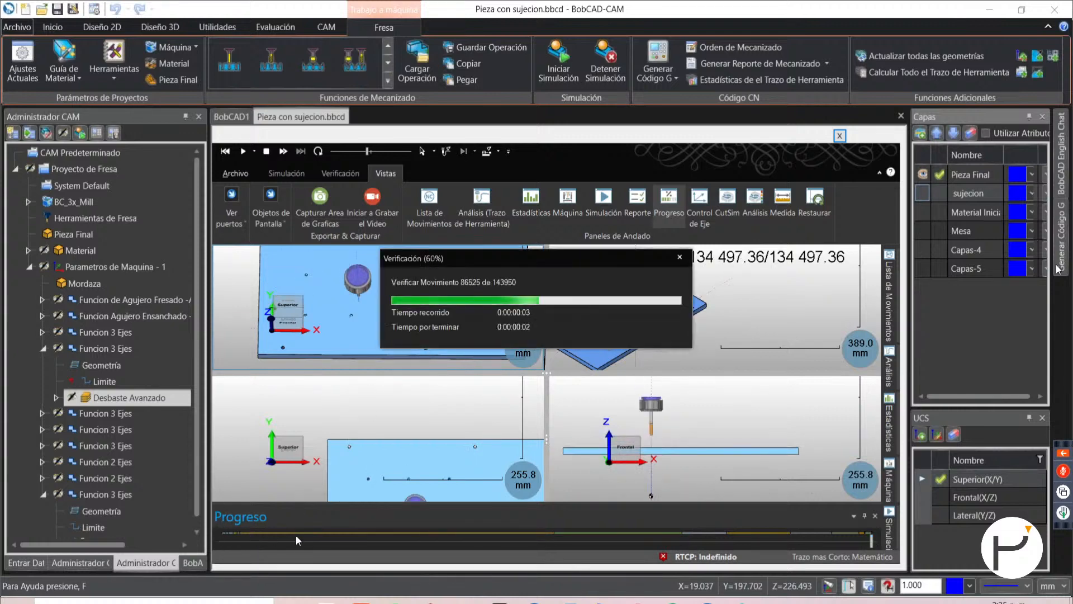
pyautogui.click(891, 304)
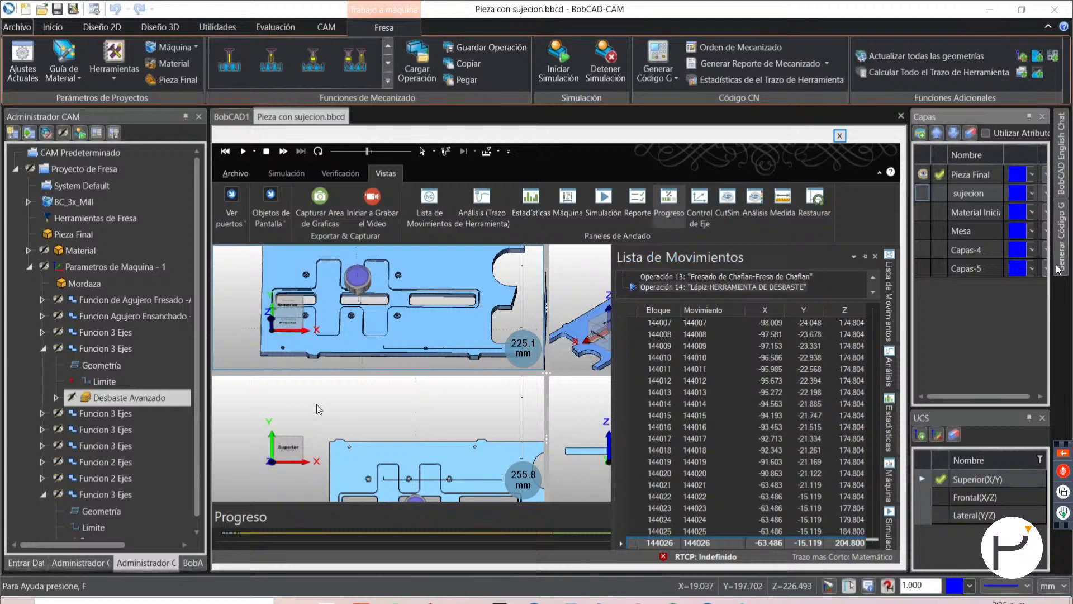
# - Maximize viewport 1 to return to a single view and center the plate in it
pyautogui.click(233, 225)
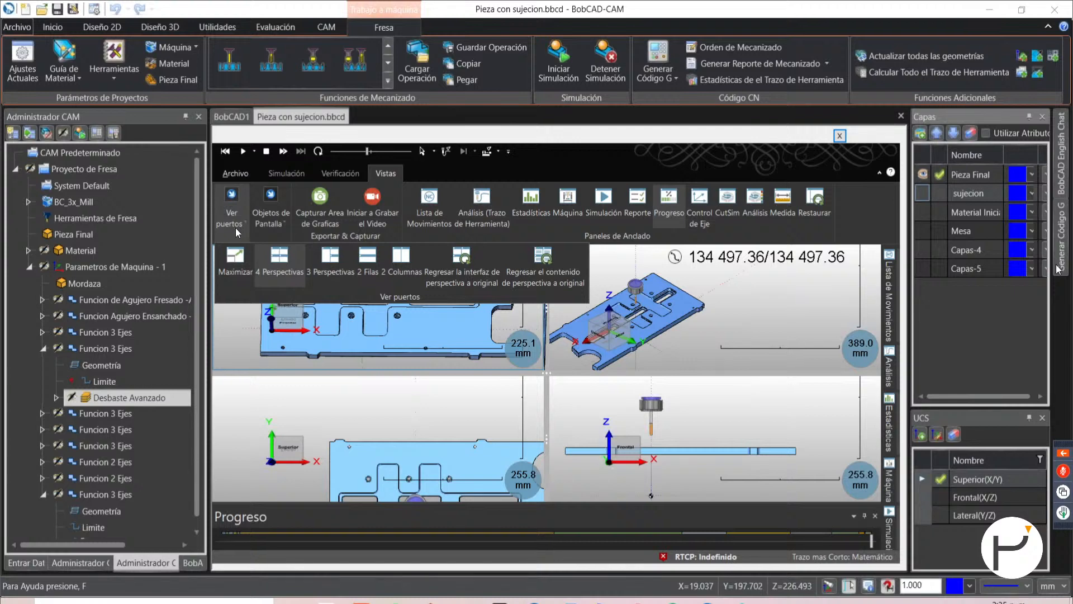
pyautogui.click(242, 265)
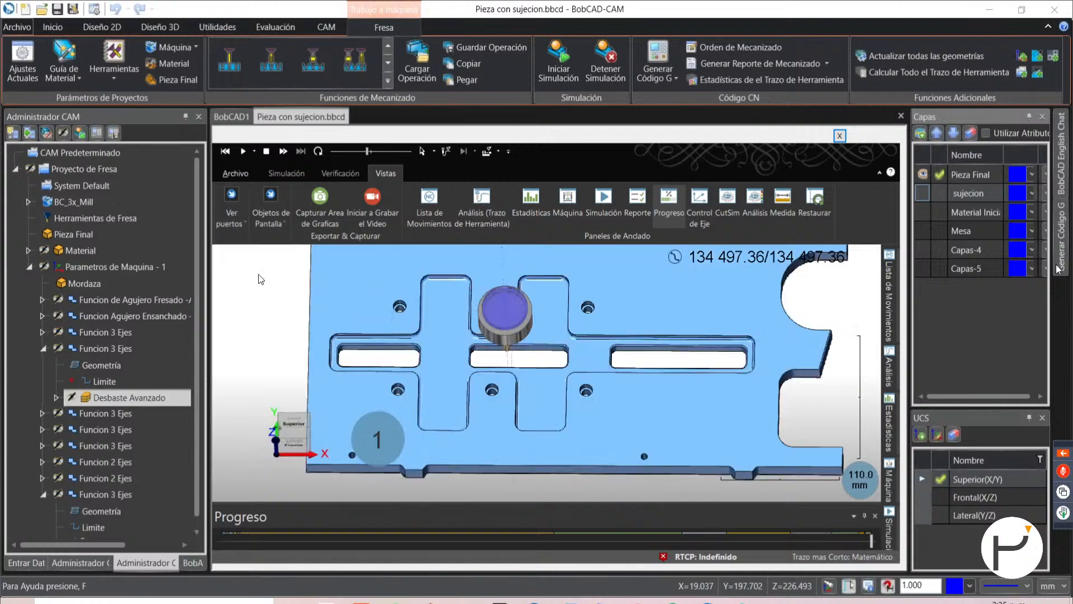
pyautogui.moveTo(479, 368); pyautogui.dragTo(474, 398, button='middle')
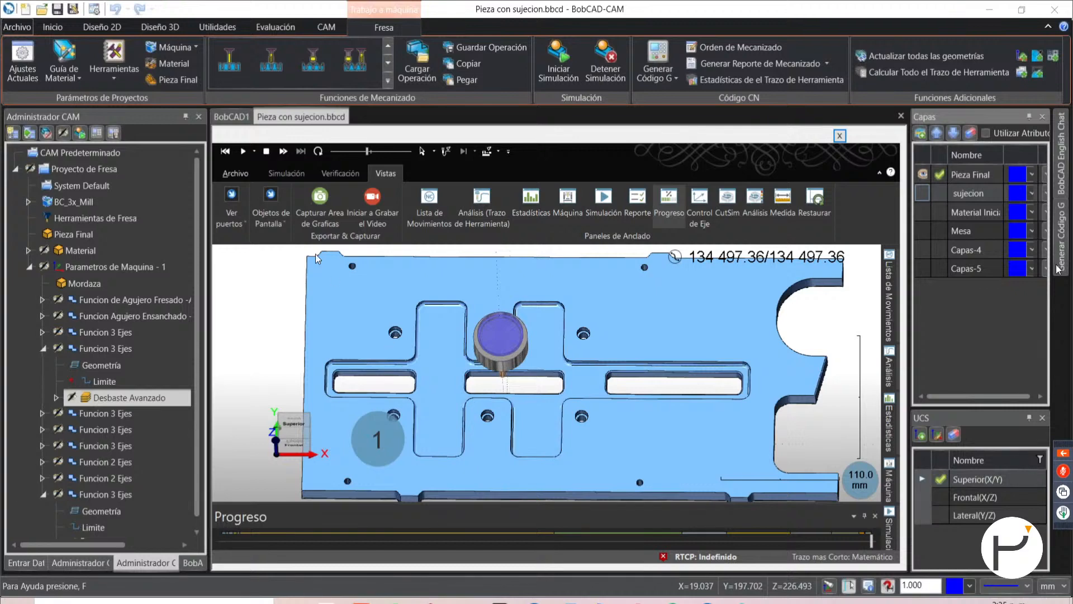
# - Show the measuring grid (Medir Rejilla) over the plate and collapse the simulation ribbon to enlarge the view
pyautogui.click(273, 224)
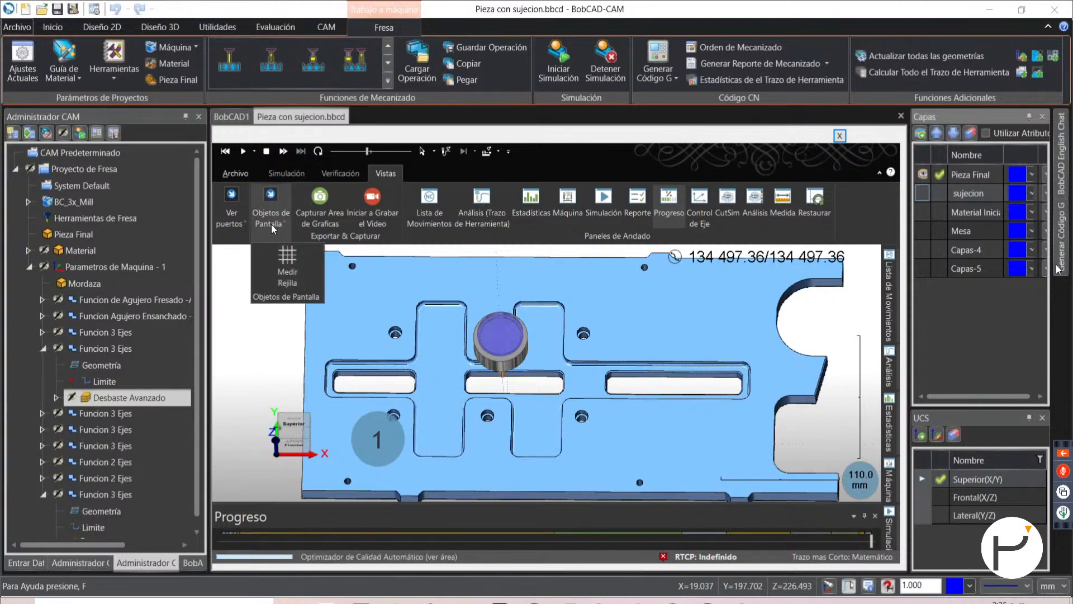
pyautogui.click(285, 264)
pyautogui.scroll(1, 591, 360)
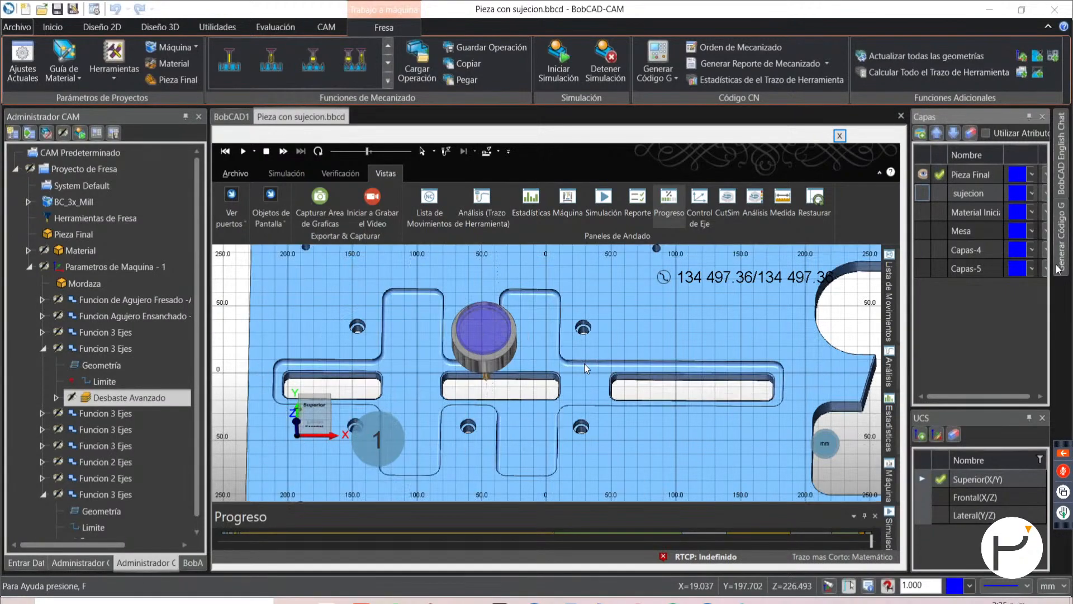
pyautogui.click(879, 172)
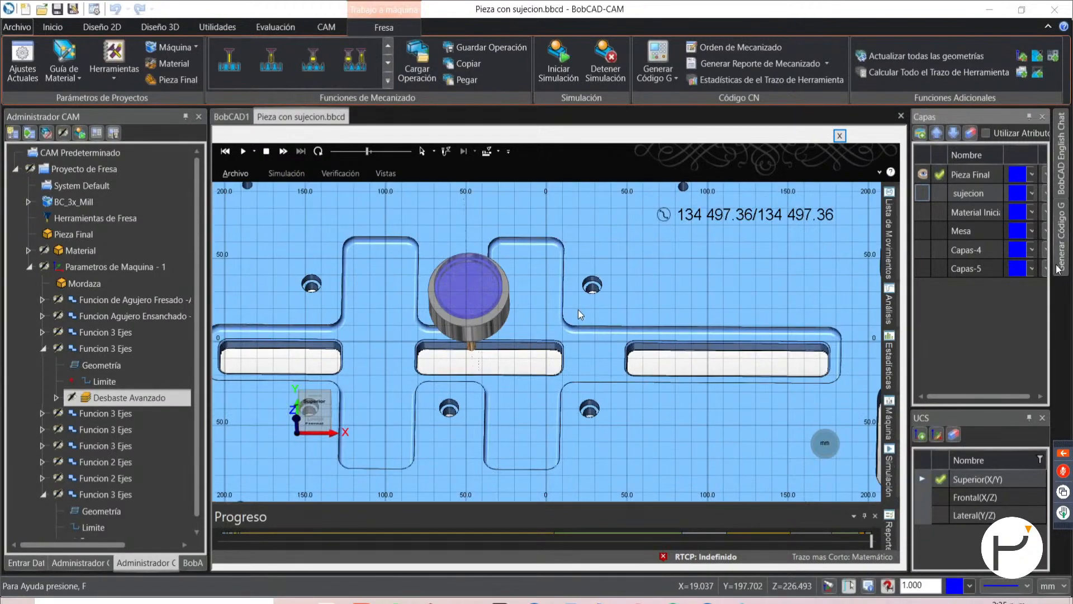
# - Set the plate to the top view (Superior) and examine its pockets and edges against the measuring grid at several zoom levels
pyautogui.scroll(-2, 578, 310)
pyautogui.scroll(-1, 578, 309)
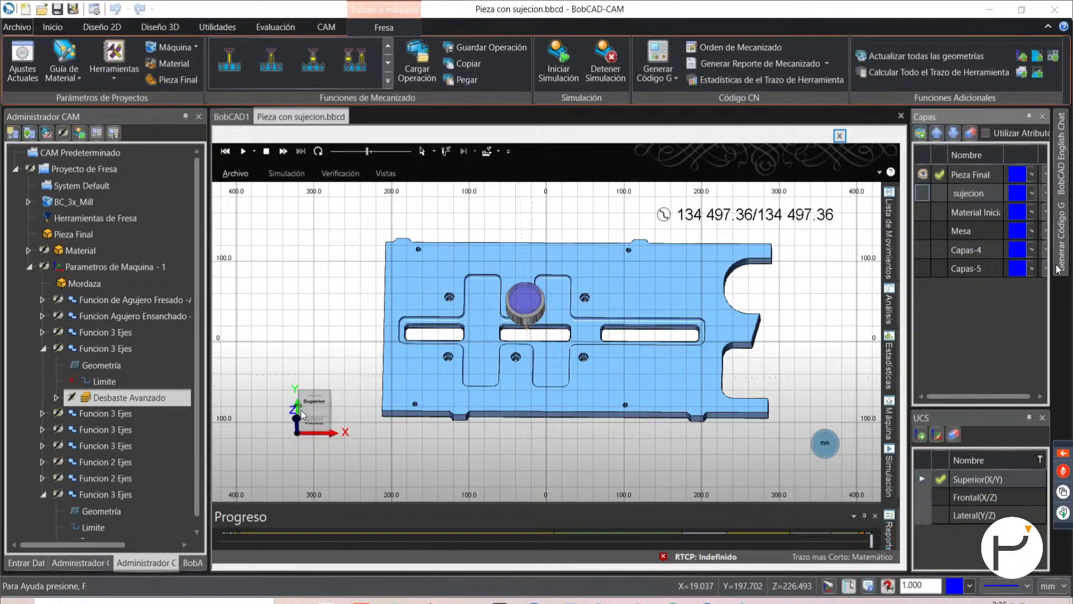
pyautogui.click(315, 401)
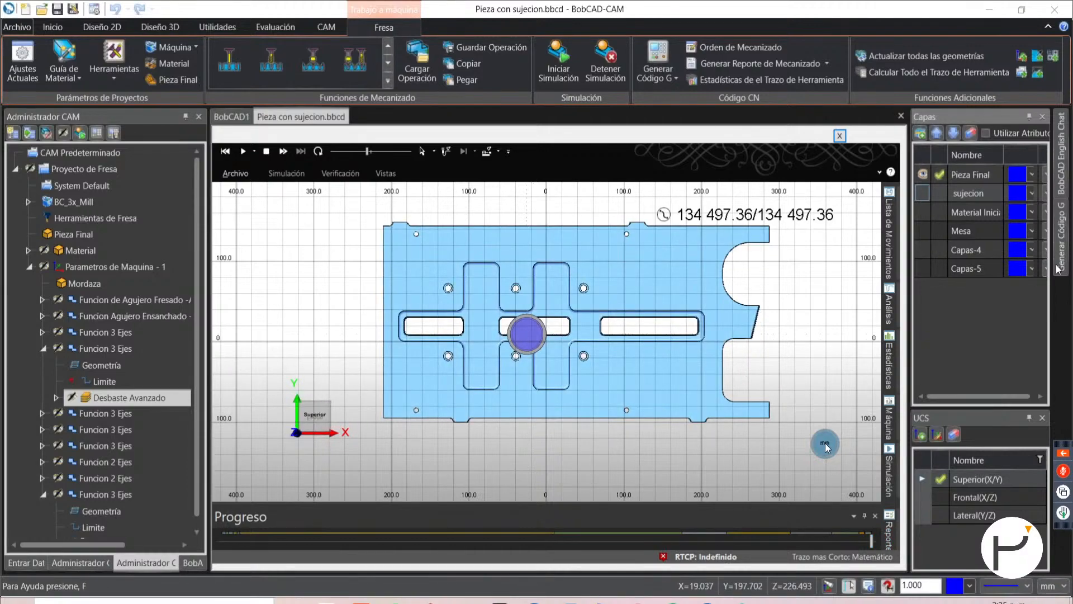
pyautogui.scroll(5, 545, 229)
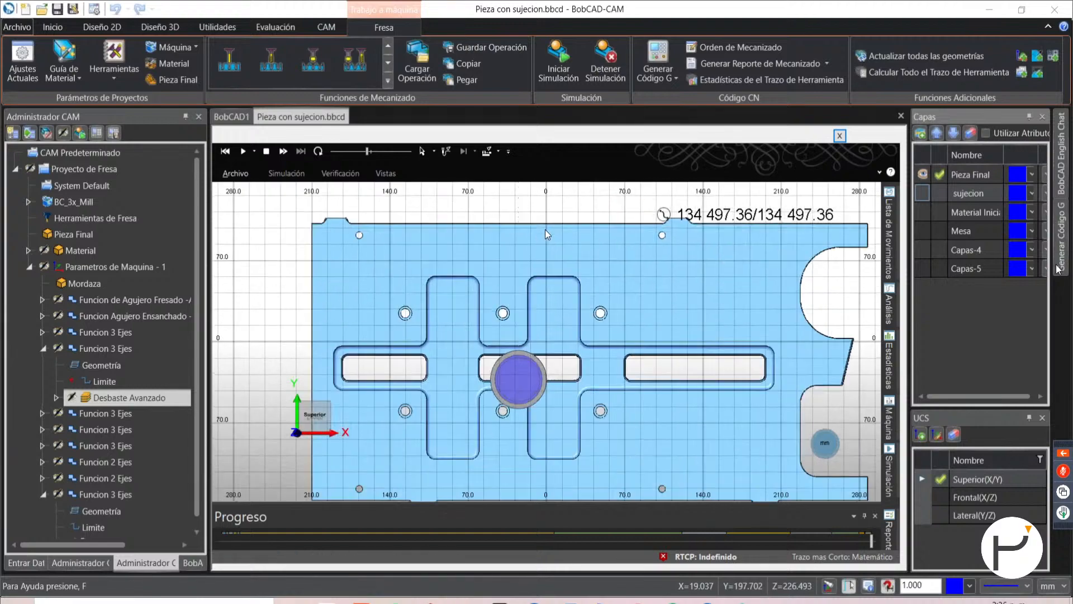
pyautogui.moveTo(628, 311)
pyautogui.mouseDown(button='middle')
pyautogui.moveTo(639, 310)
pyautogui.moveTo(618, 312)
pyautogui.mouseUp(button='middle')
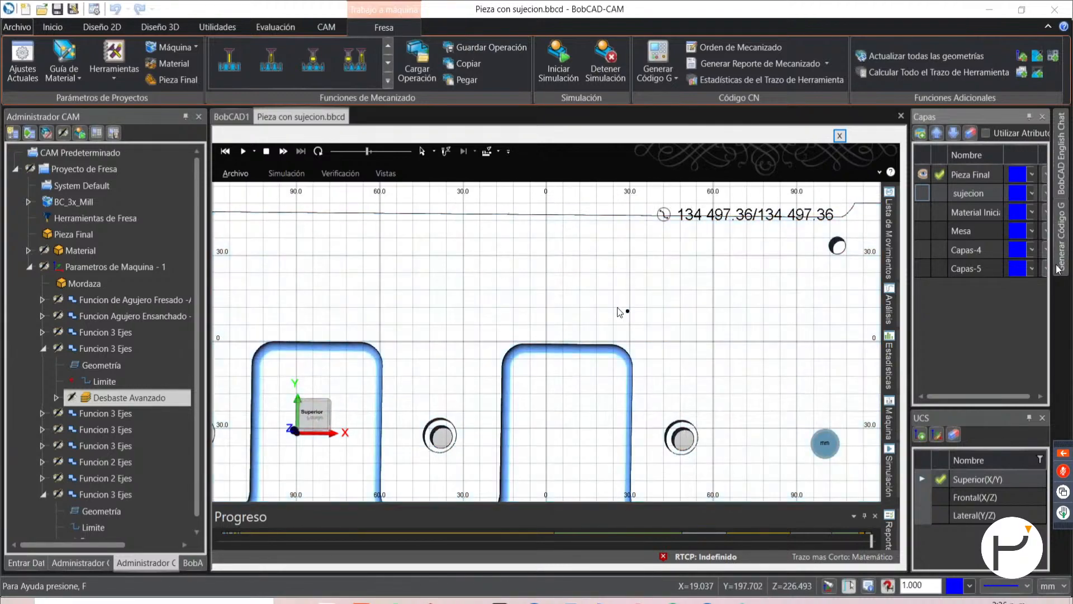
pyautogui.click(325, 415)
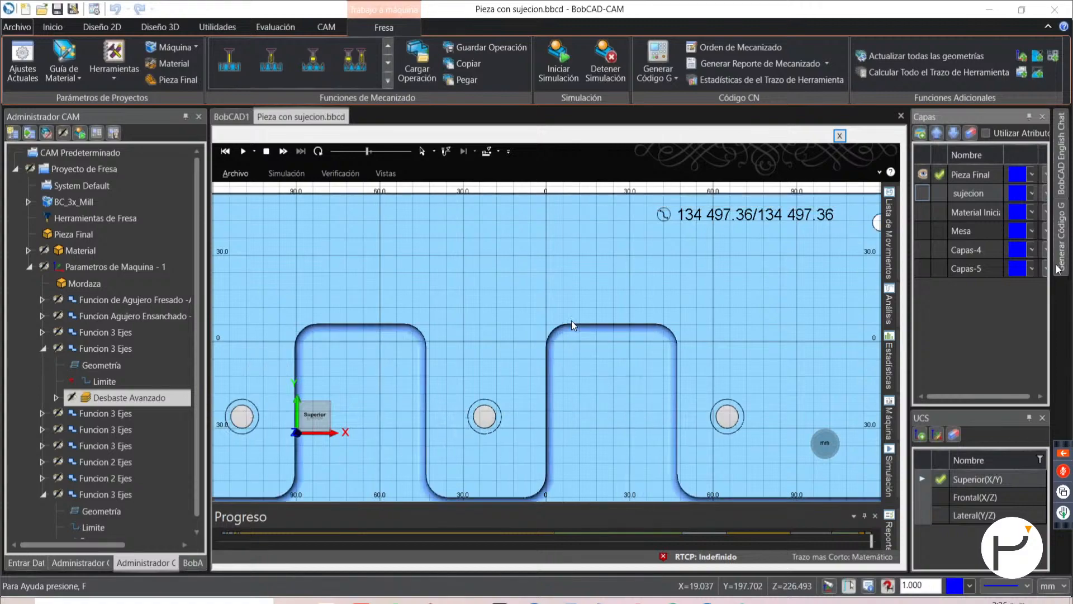
pyautogui.moveTo(574, 282); pyautogui.dragTo(569, 274, button='middle')
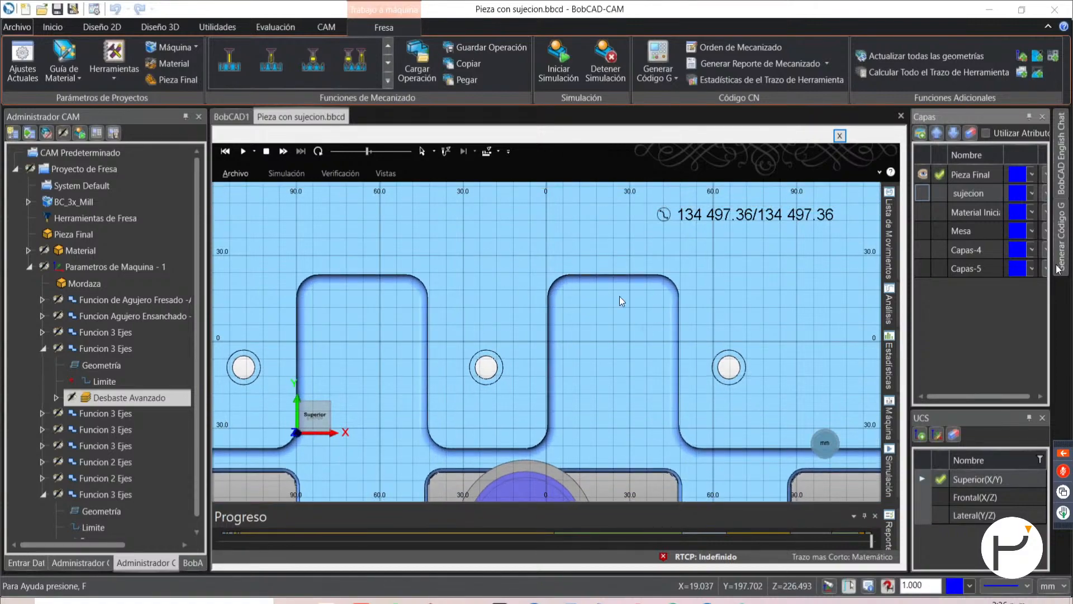
pyautogui.scroll(5, 619, 296)
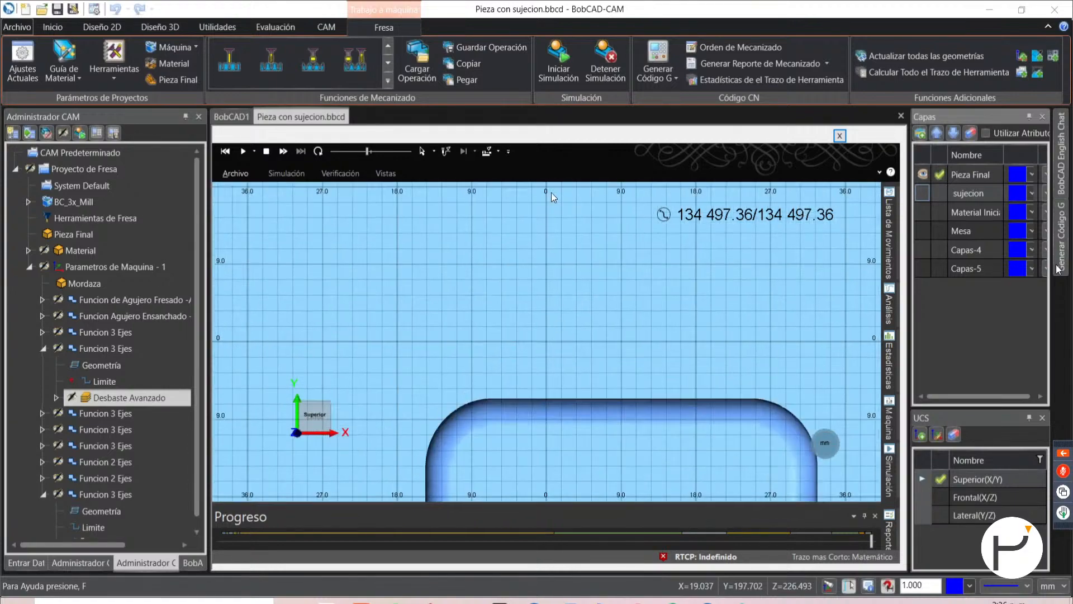
pyautogui.scroll(-8, 636, 249)
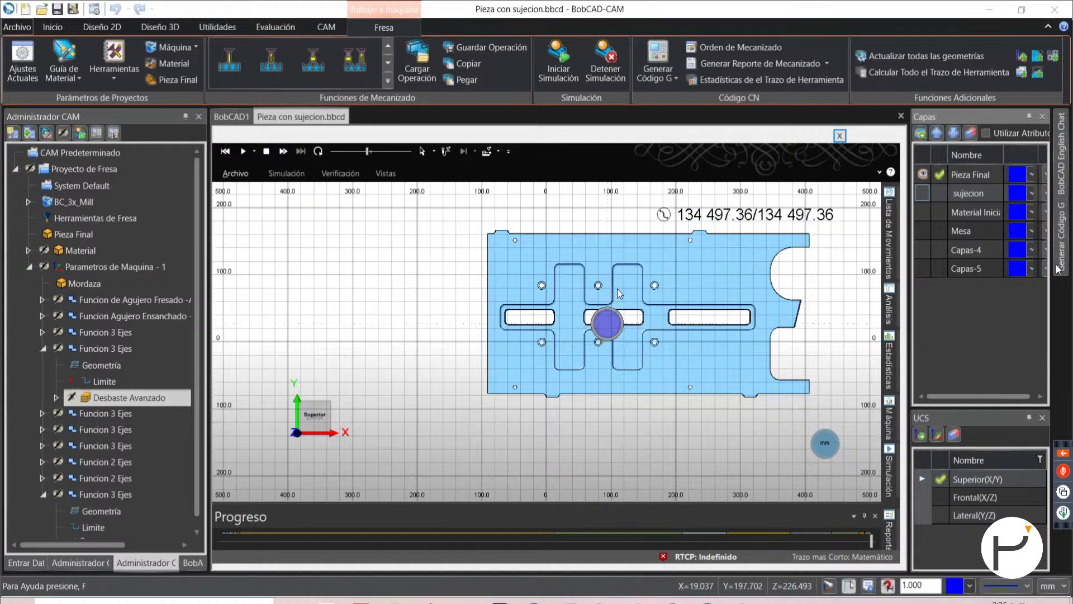
# - Keep the simulation ribbon expanded while hiding the measuring grid, and turn the plate to an angled 3D view
pyautogui.moveTo(617, 288); pyautogui.dragTo(516, 301, button='middle')
pyautogui.click(386, 173)
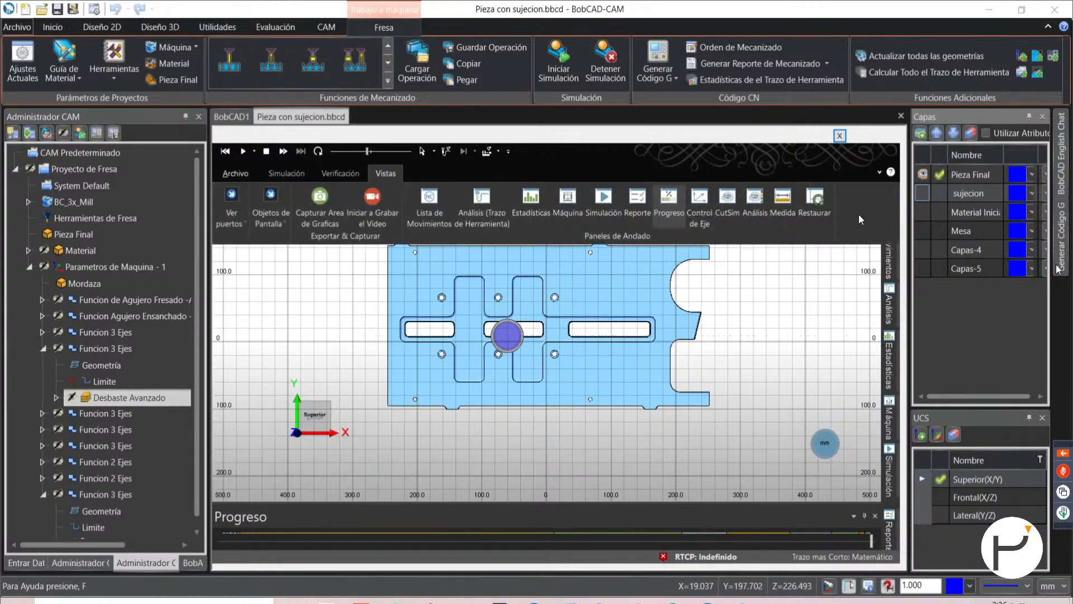
pyautogui.click(879, 173)
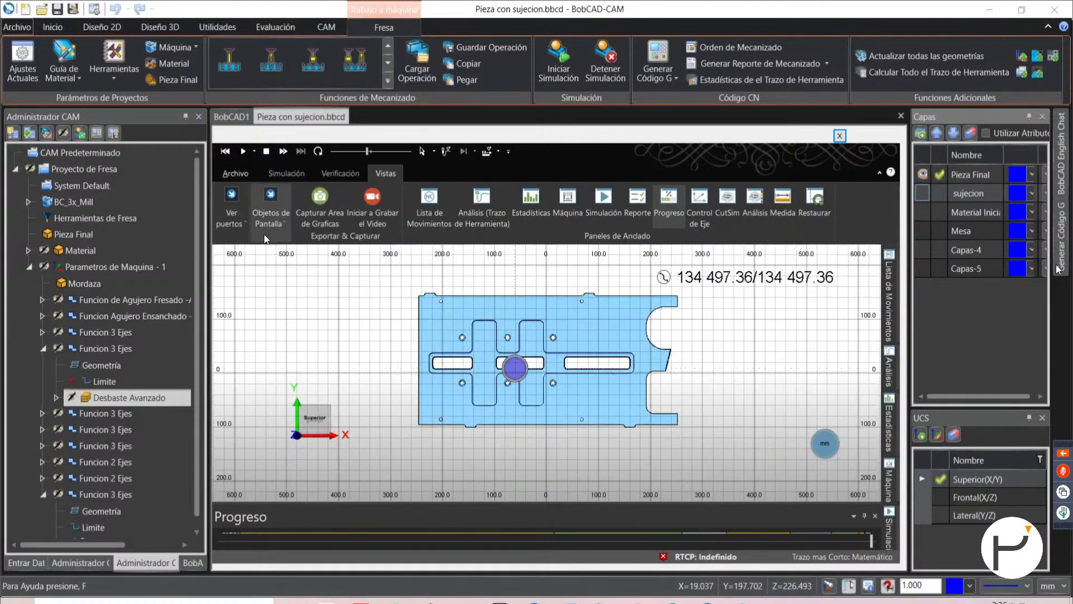
pyautogui.click(265, 230)
pyautogui.click(294, 267)
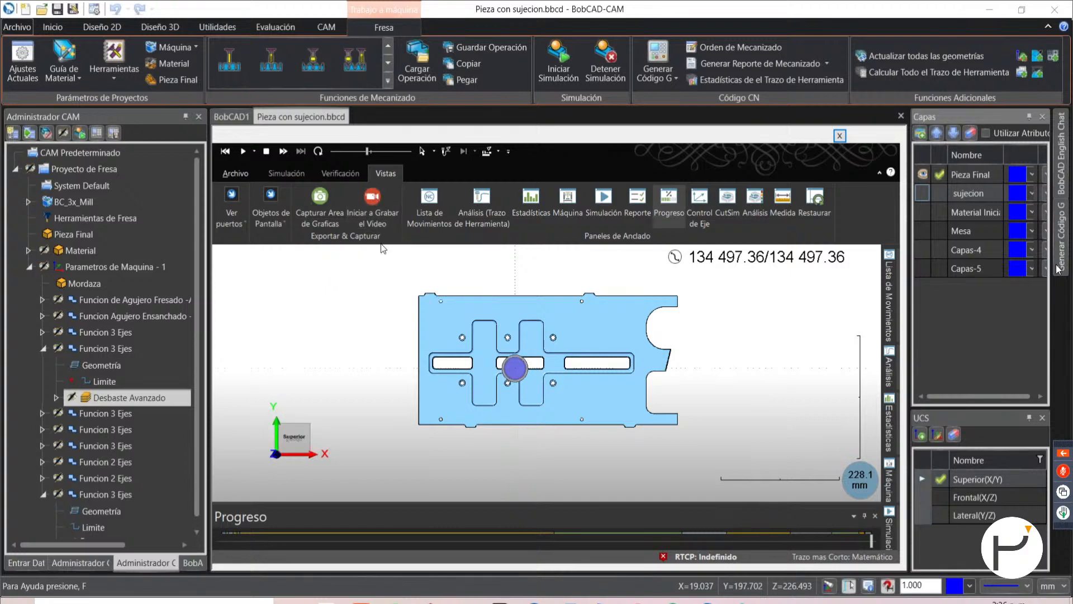
pyautogui.moveTo(519, 397); pyautogui.dragTo(515, 341, button='middle')
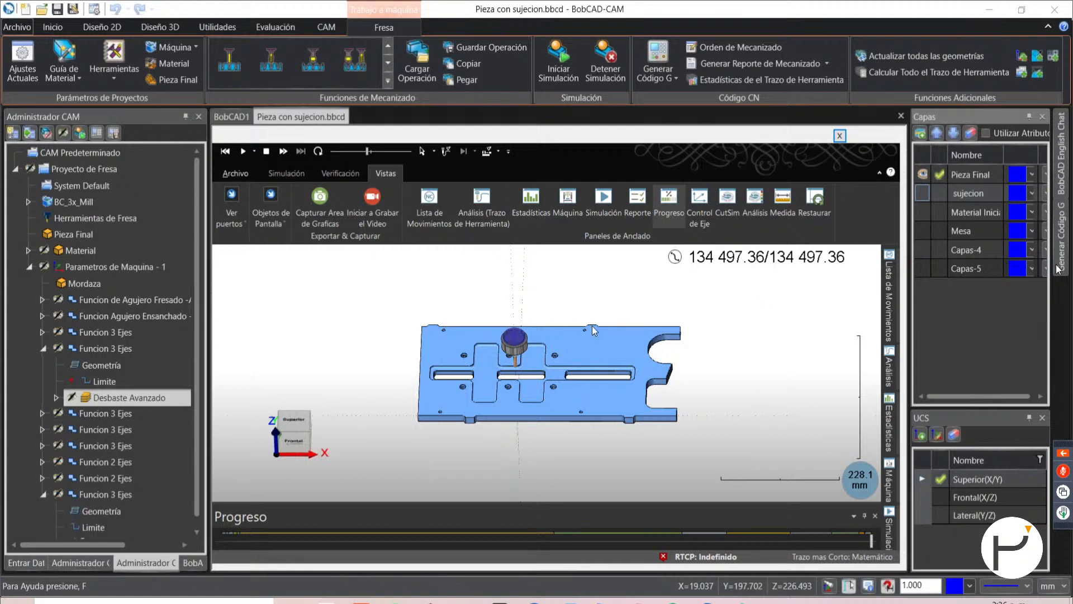
pyautogui.moveTo(594, 329); pyautogui.dragTo(522, 375)
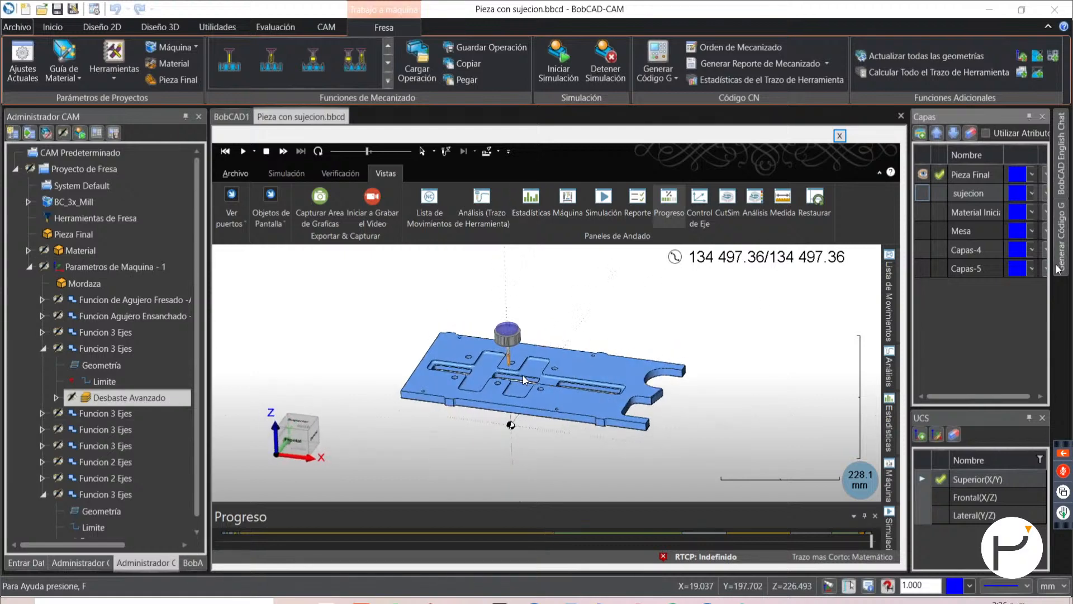
pyautogui.scroll(2, 489, 382)
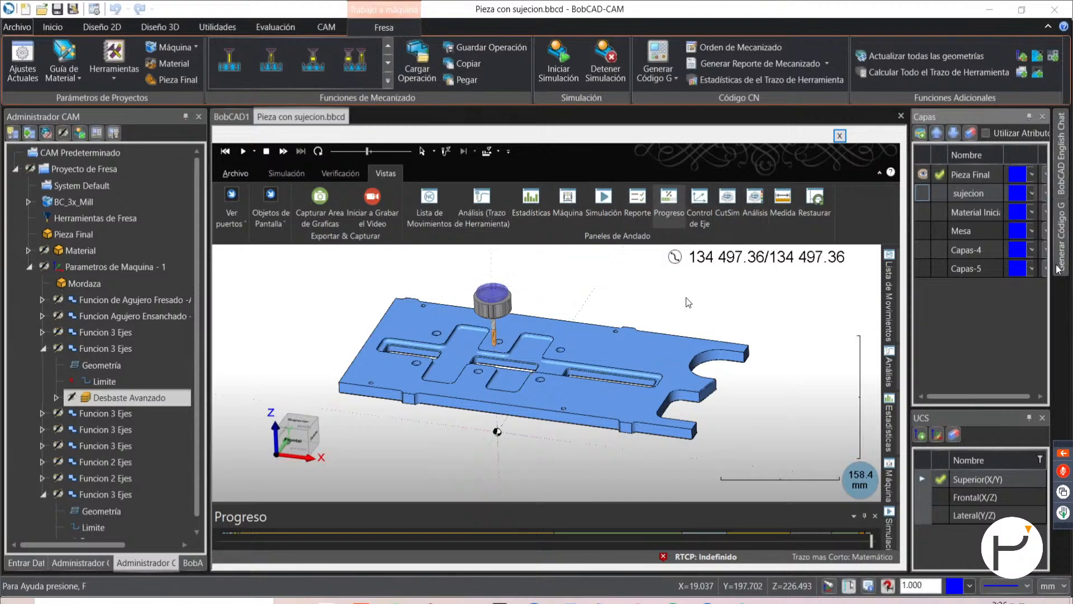
pyautogui.click(755, 202)
pyautogui.click(766, 203)
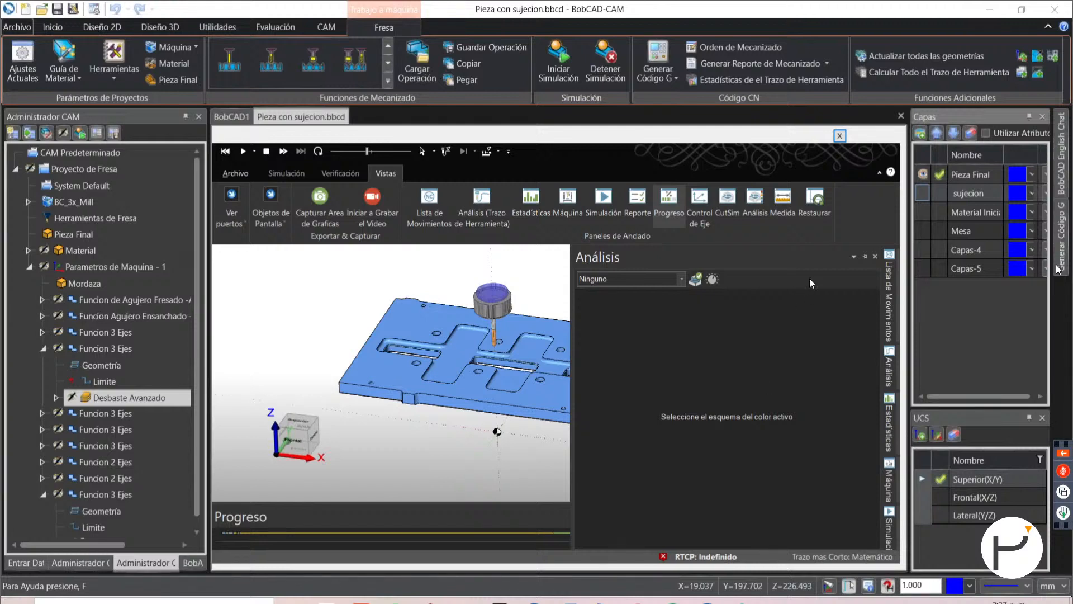
pyautogui.click(864, 255)
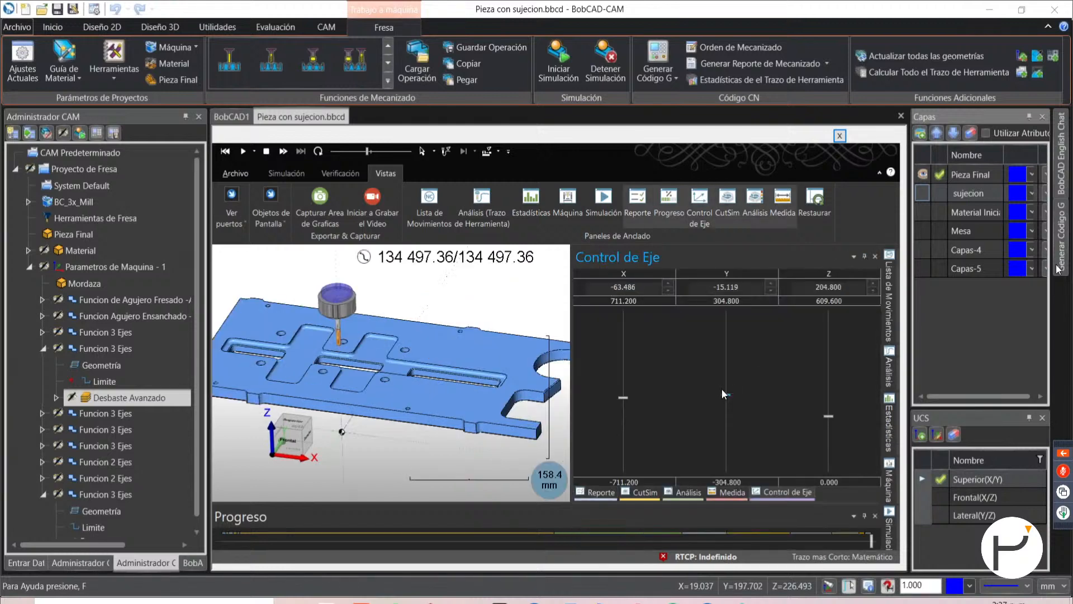
pyautogui.scroll(-2, 476, 357)
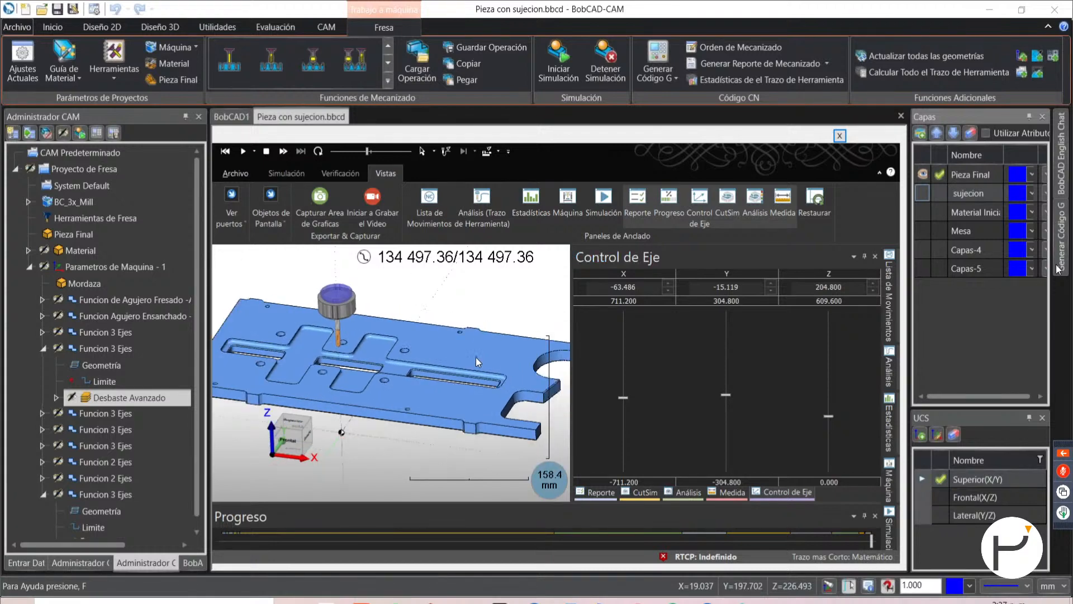
pyautogui.click(865, 257)
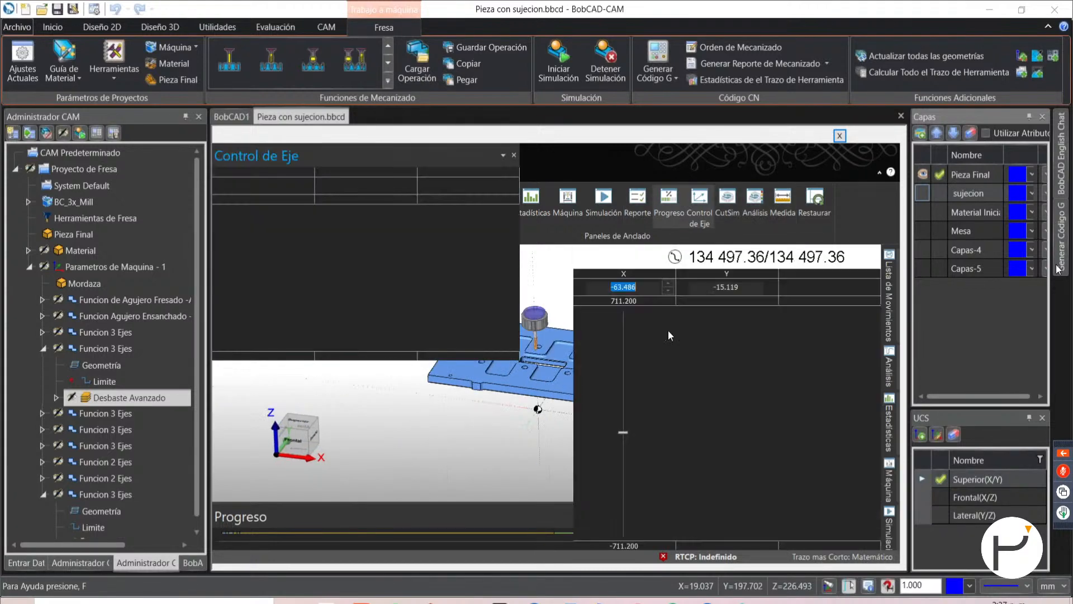
pyautogui.scroll(2, 477, 389)
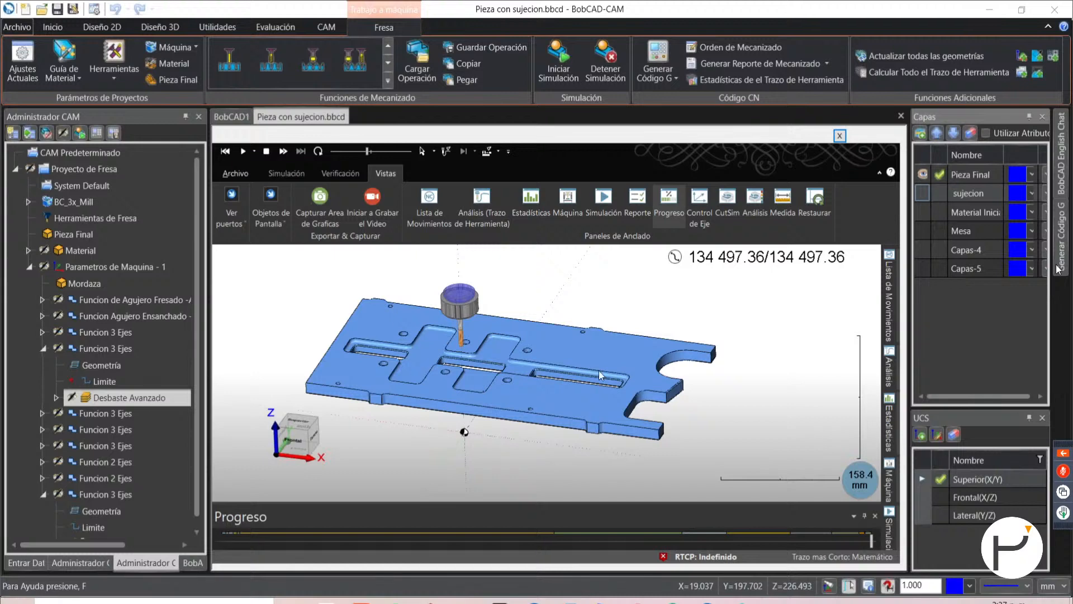
# - Color the machined plate by tool number (Numero de Herramienta) in the Análisis panel and inspect the slots and pockets up close
pyautogui.click(754, 201)
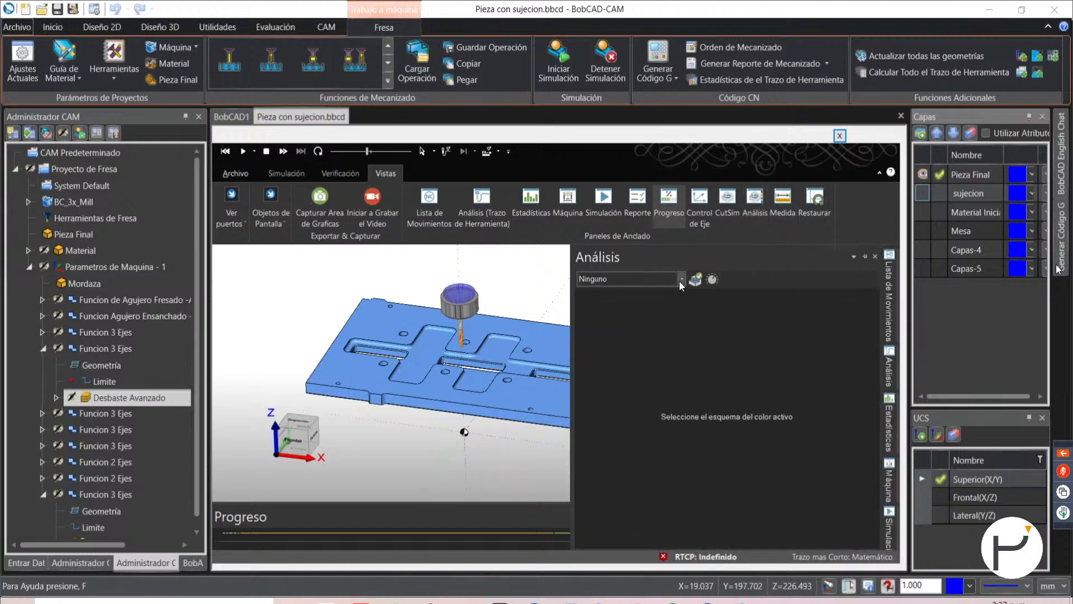
pyautogui.click(680, 279)
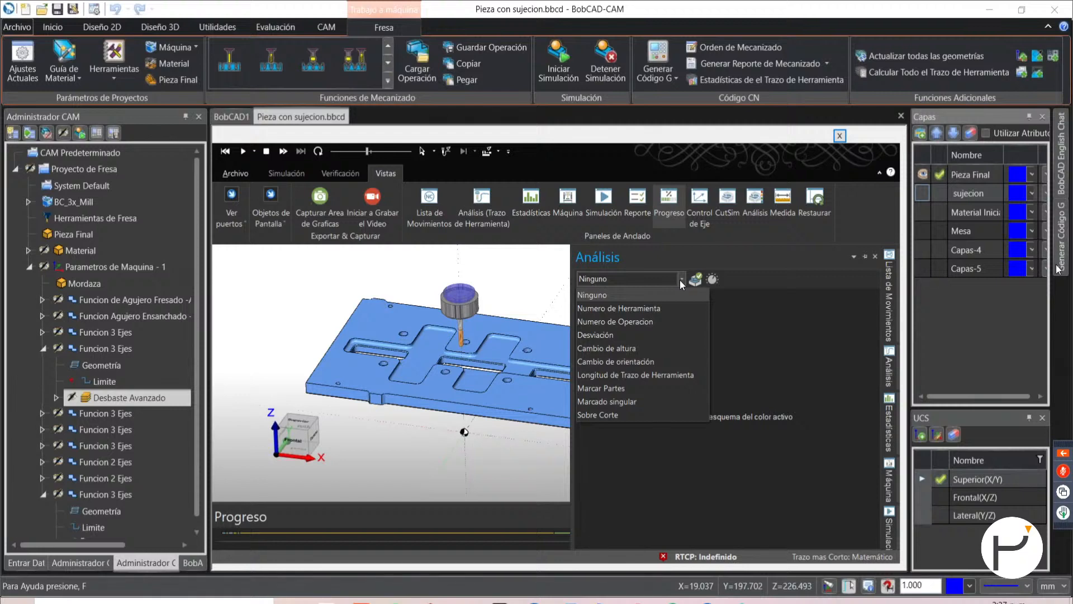
pyautogui.click(641, 306)
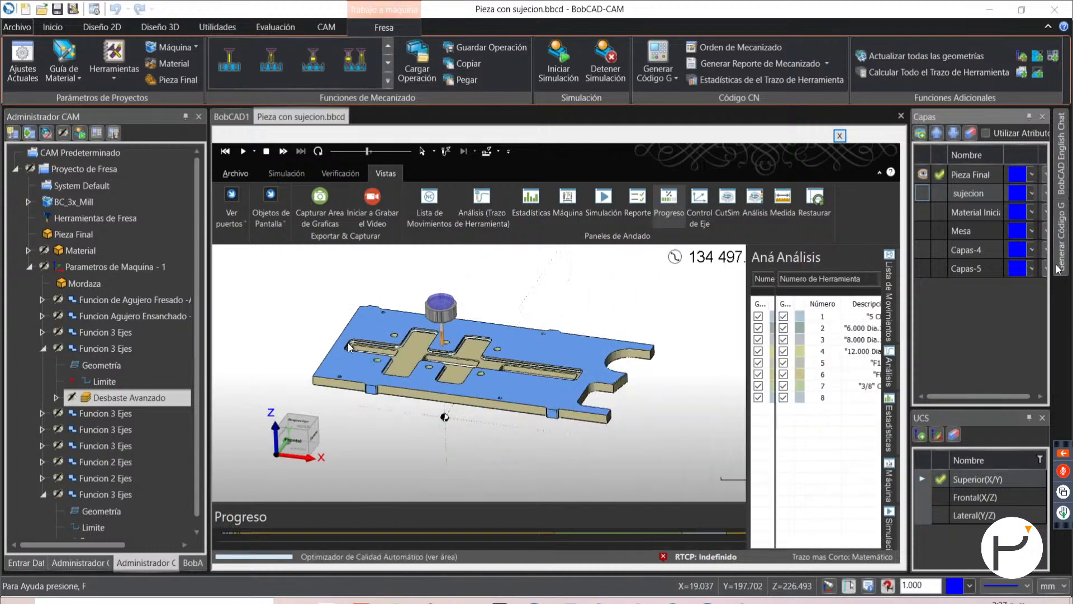
pyautogui.scroll(8, 459, 321)
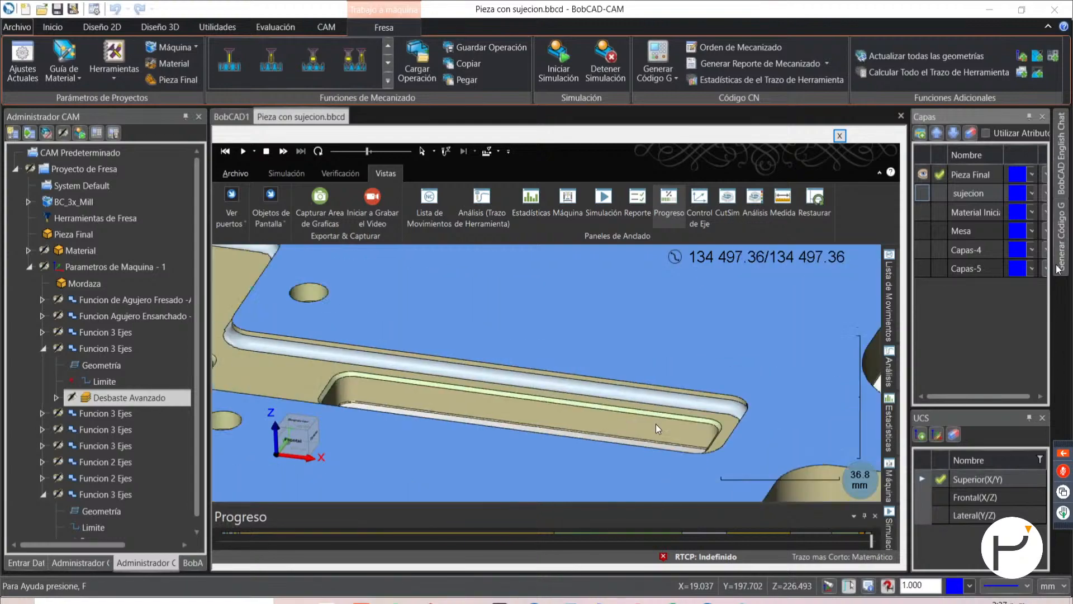
pyautogui.scroll(-5, 514, 374)
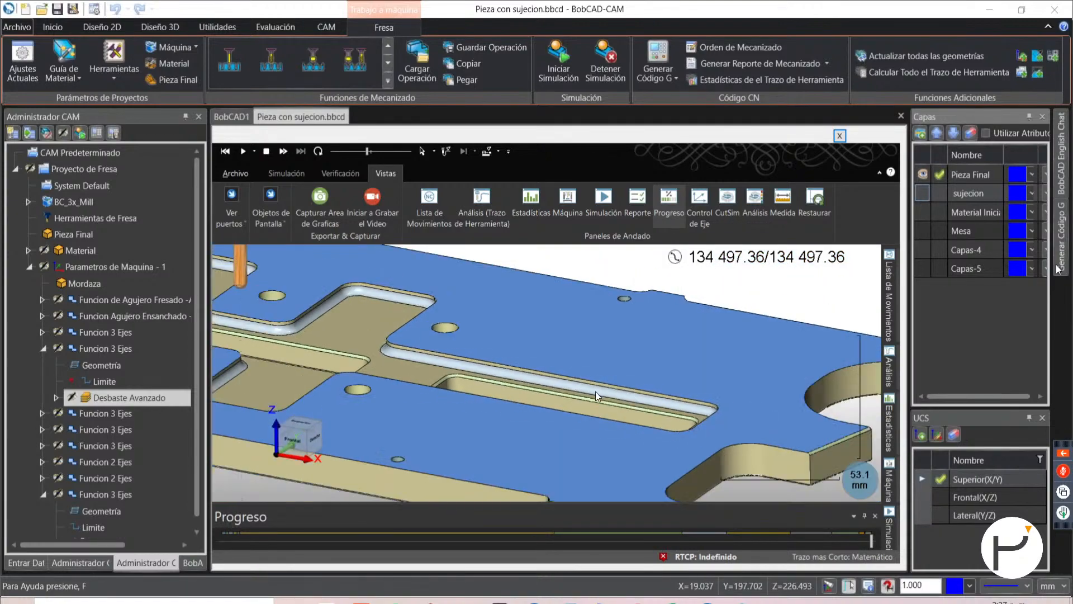
pyautogui.scroll(-3, 595, 391)
# - Switch the analysis color scheme to operation number (Numero de Operacion)
pyautogui.click(754, 202)
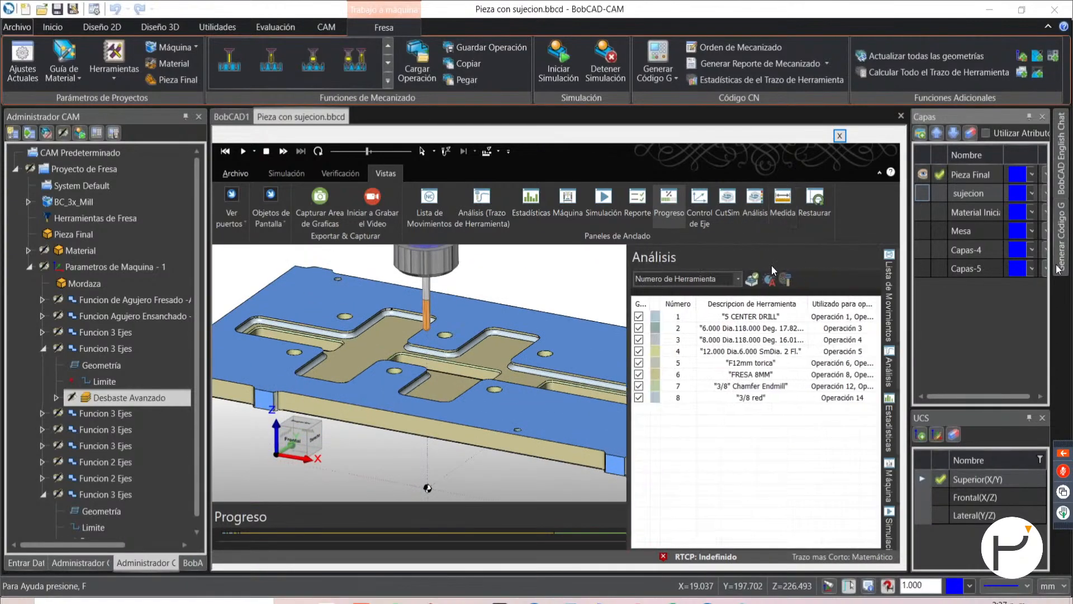
pyautogui.click(682, 279)
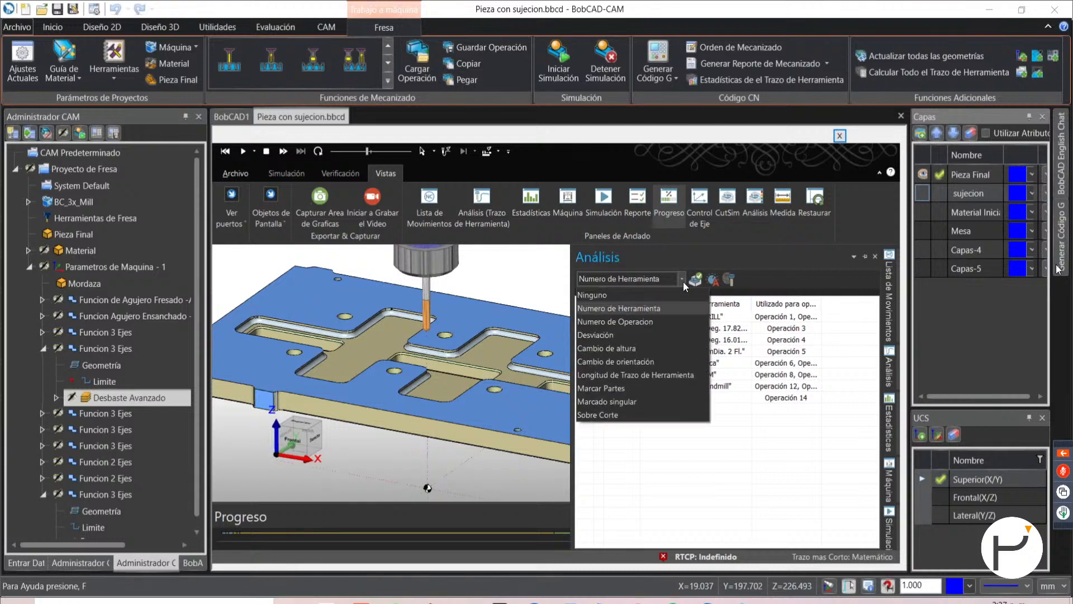
pyautogui.click(642, 322)
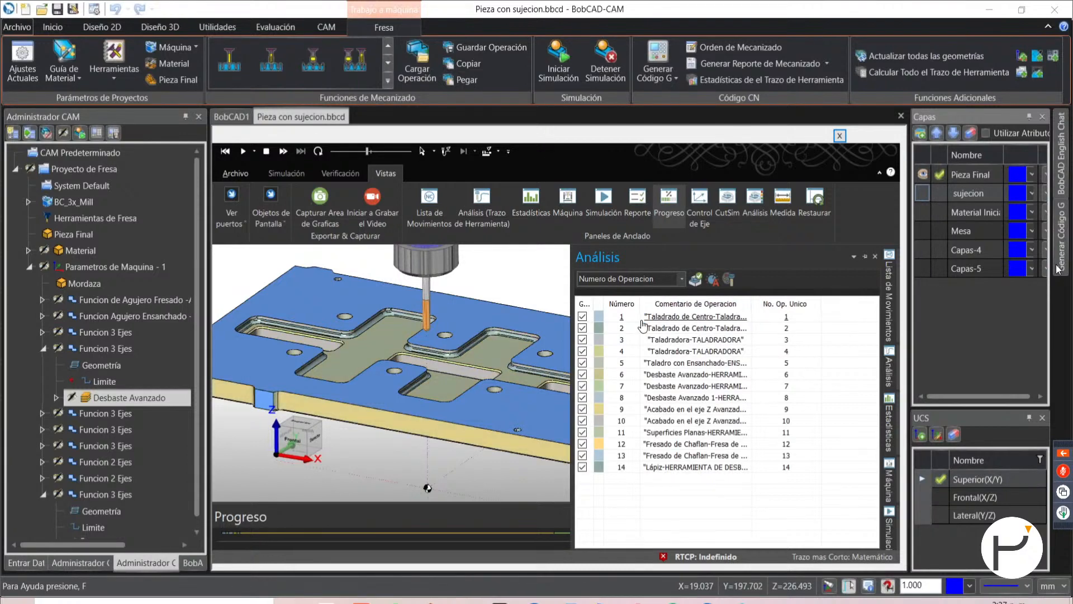
# - Change the color of operation 2, the second center drilling, to red and update the analysis
pyautogui.doubleClick(599, 331)
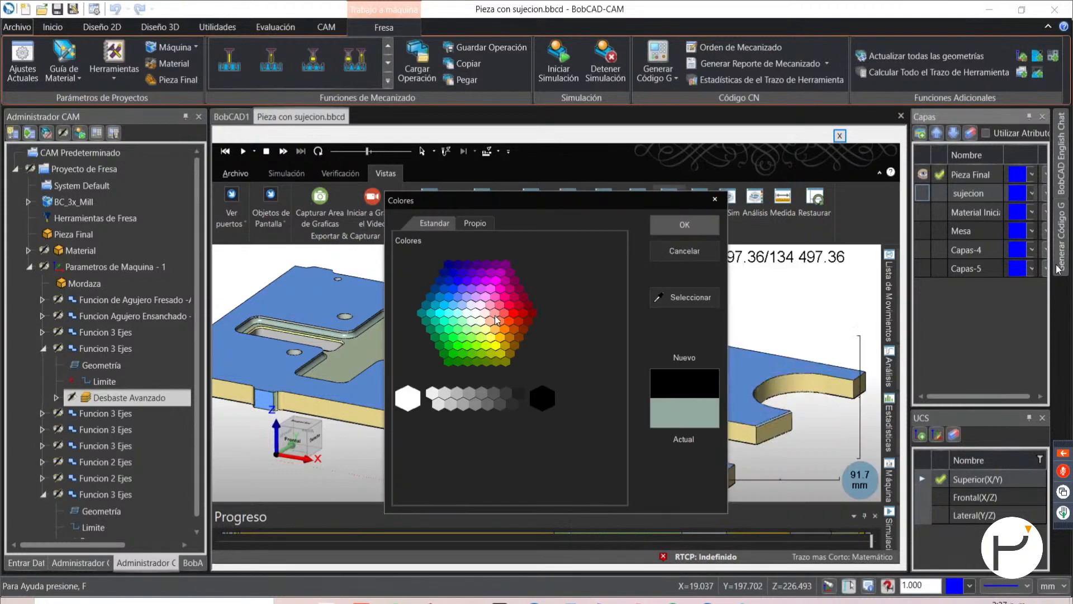
pyautogui.click(524, 315)
pyautogui.click(685, 224)
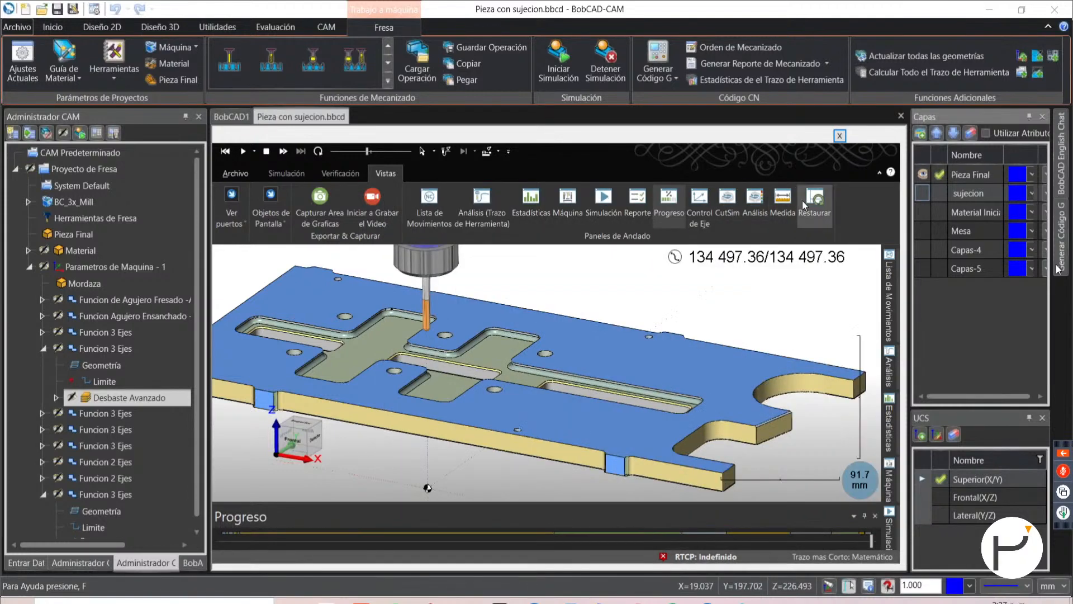
pyautogui.click(749, 207)
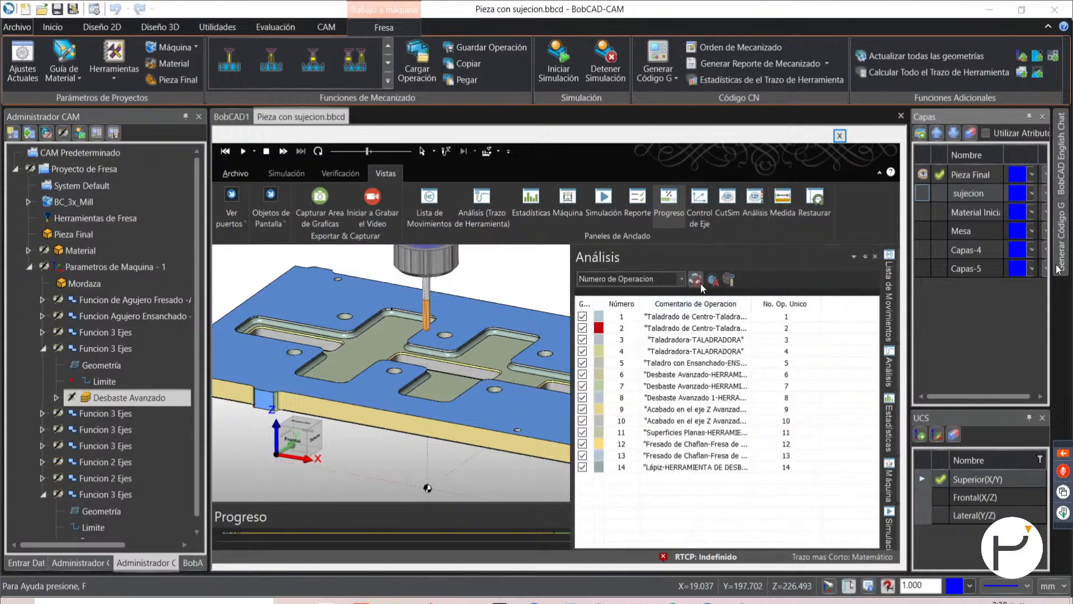
pyautogui.click(700, 283)
# - Color the machined plate by deviation (Desviación) with a relative gradient from -0.1 mm to 0.1 mm and regenerate the analysis
pyautogui.click(681, 278)
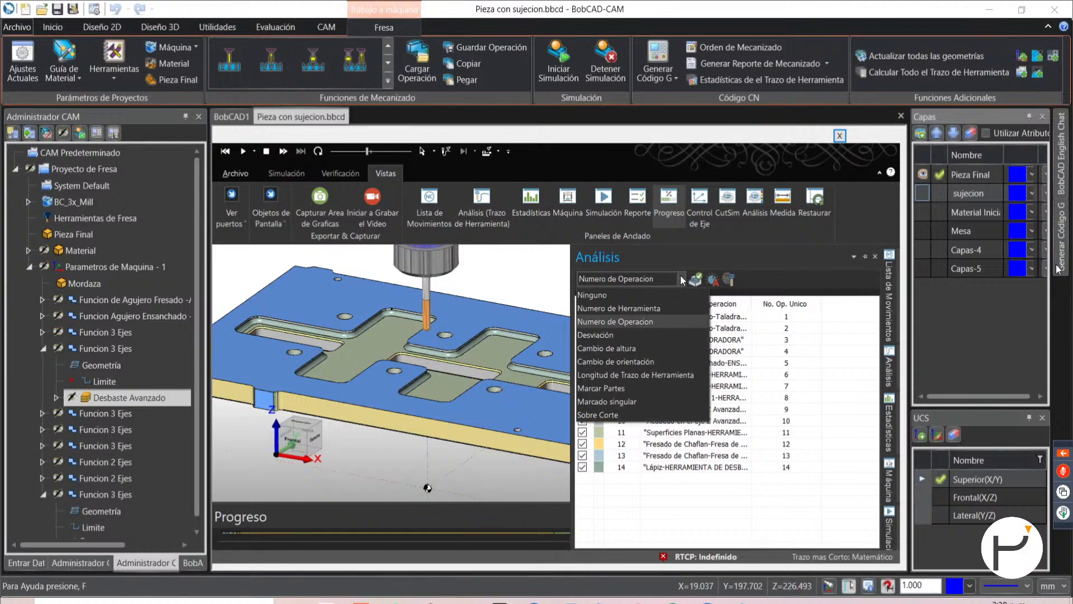
pyautogui.click(616, 334)
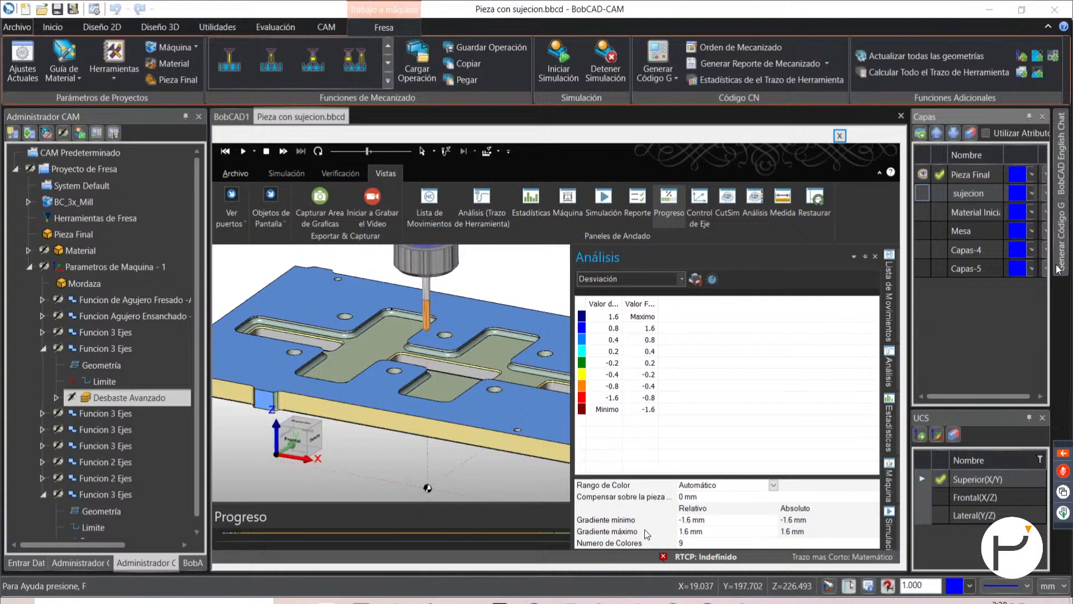
pyautogui.click(710, 521)
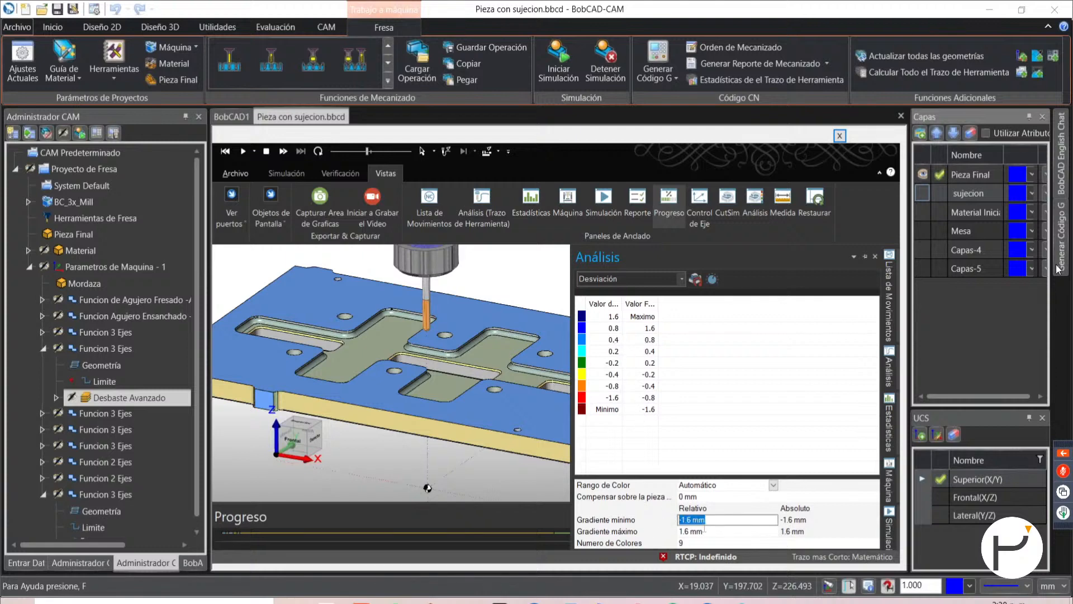
pyautogui.click(705, 530)
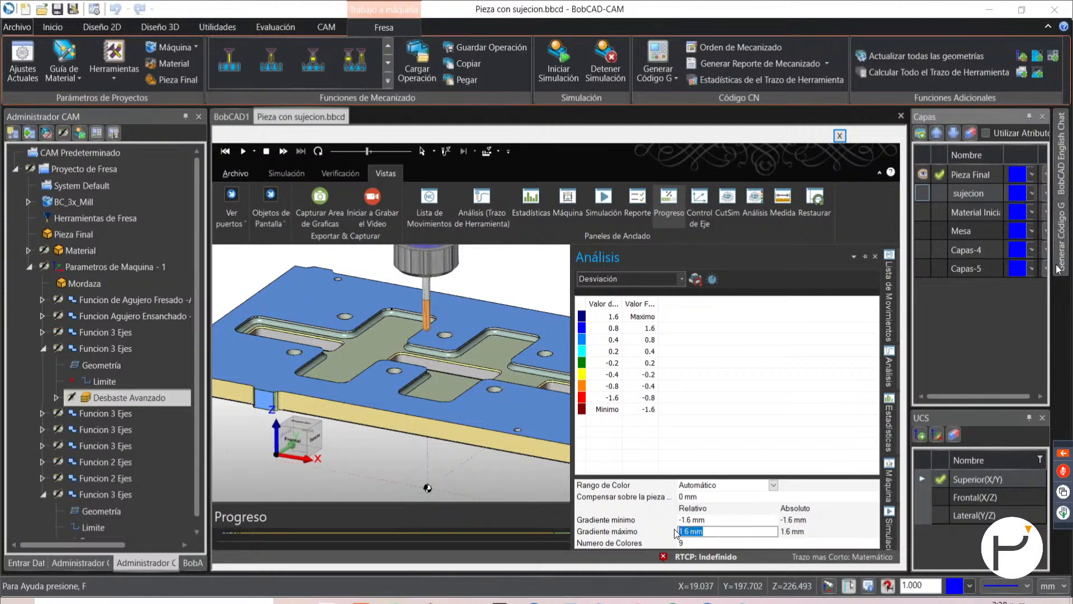
pyautogui.click(728, 517)
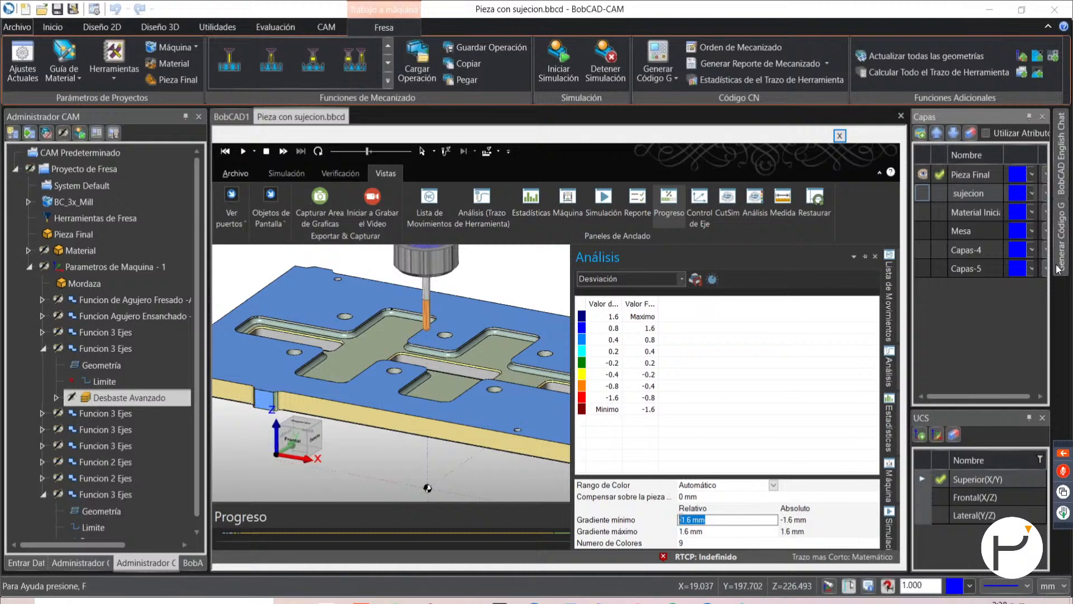
pyautogui.write('-0.1')
pyautogui.press('Tab')
pyautogui.write('0.1')
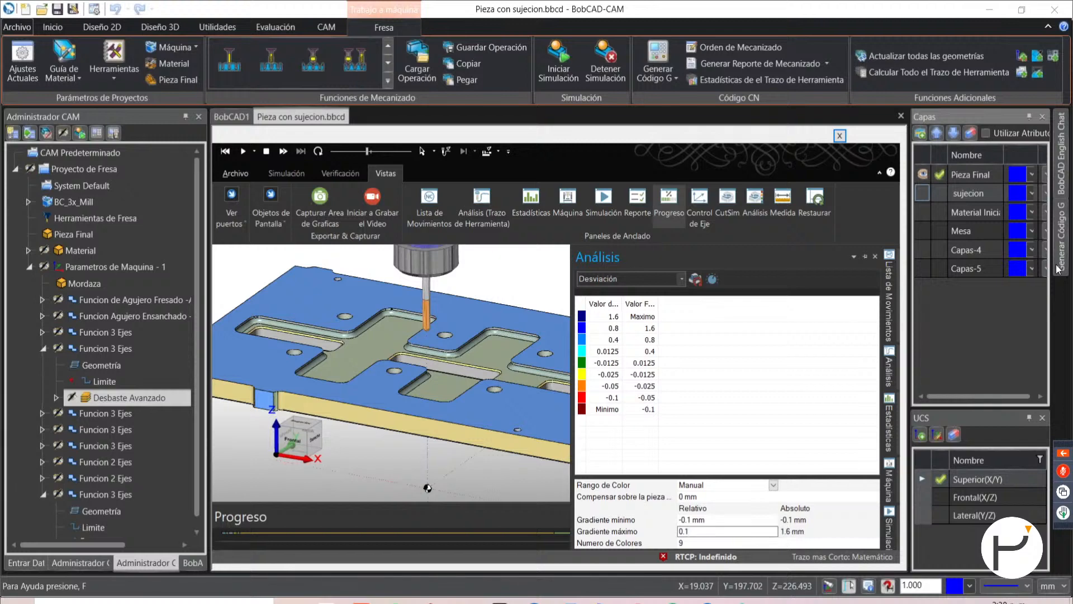
pyautogui.press('Tab')
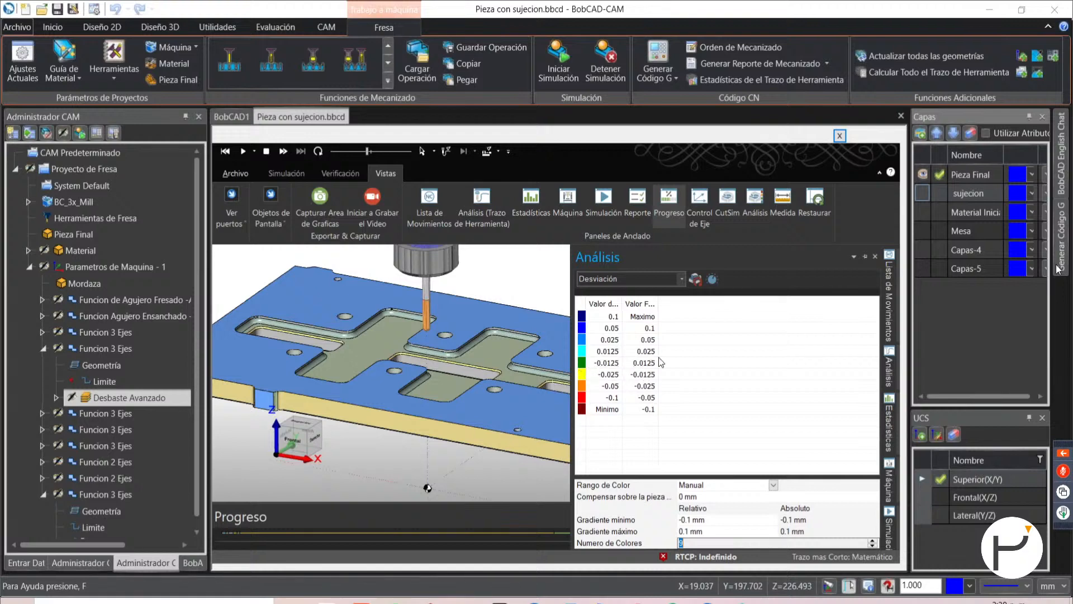
pyautogui.click(696, 280)
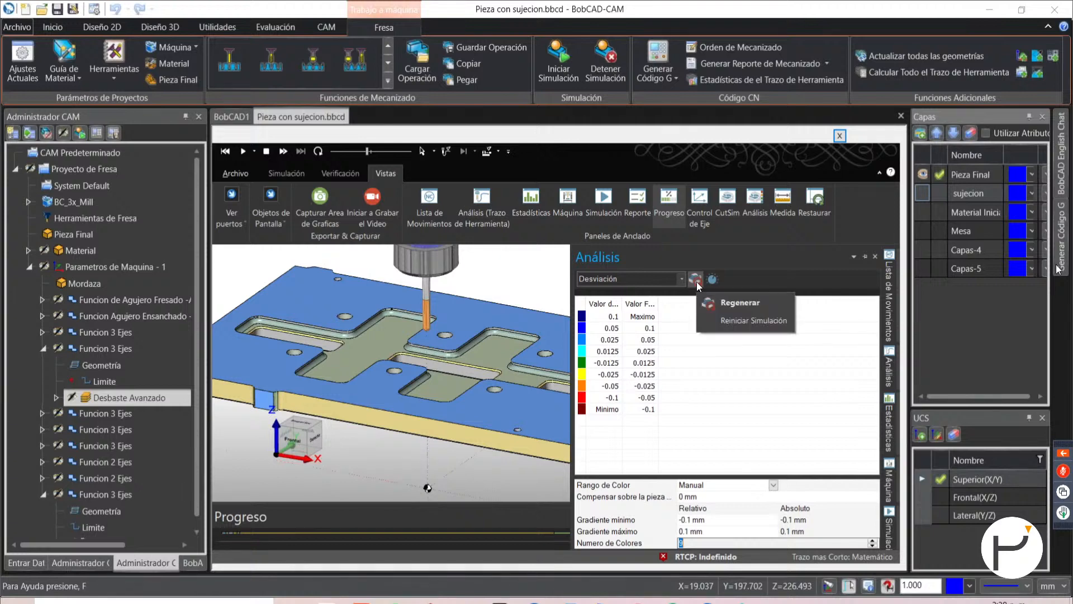
pyautogui.click(697, 280)
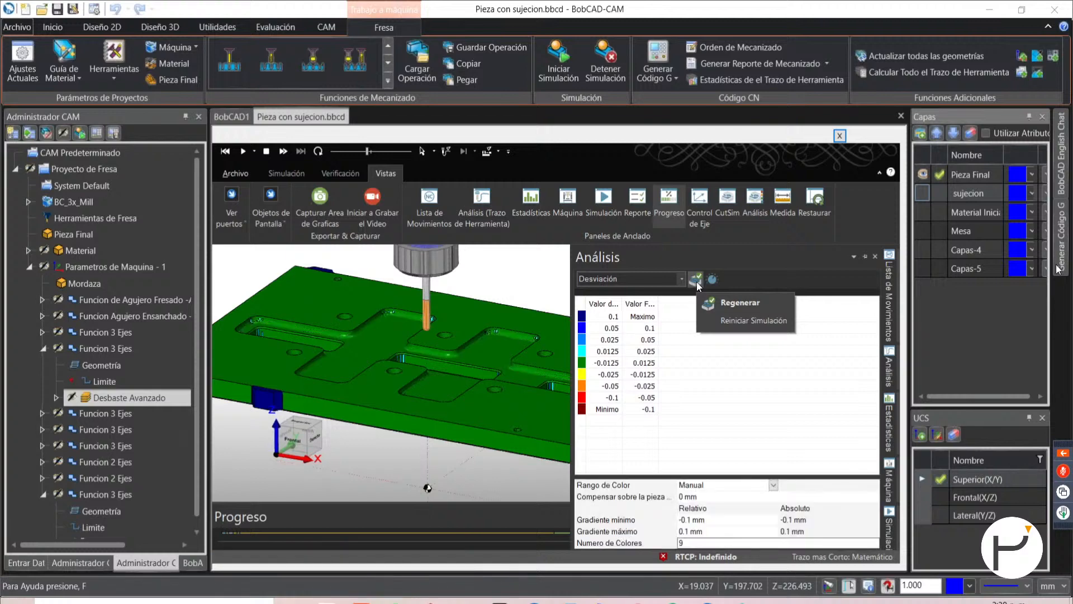
# - Examine the deviation colors on the side holding block, along the plate's lower edge and in the end notch
pyautogui.scroll(-5, 404, 367)
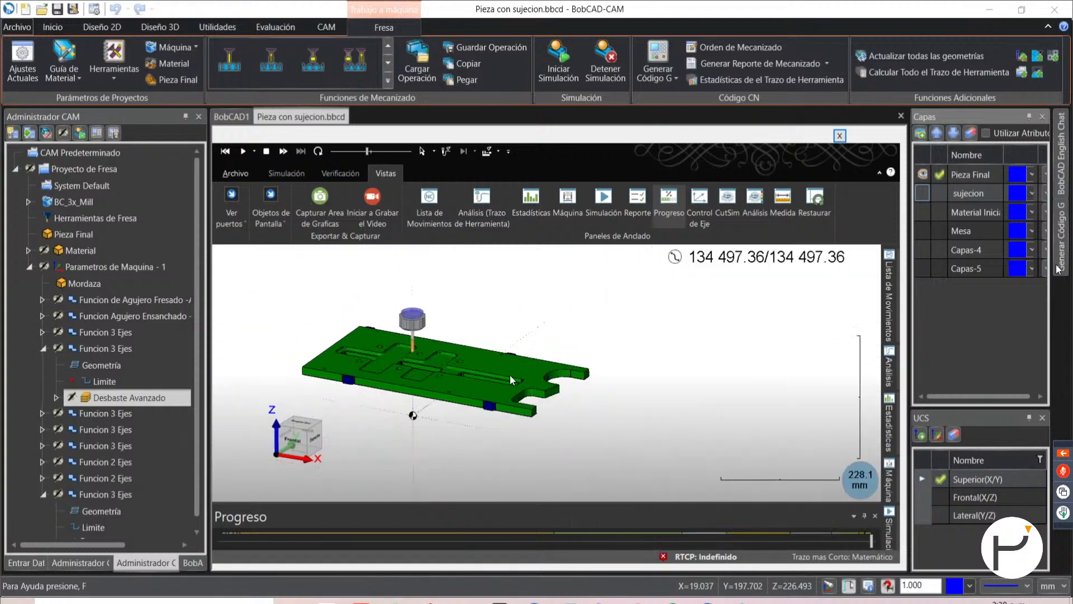
pyautogui.scroll(3, 510, 393)
pyautogui.scroll(4, 506, 399)
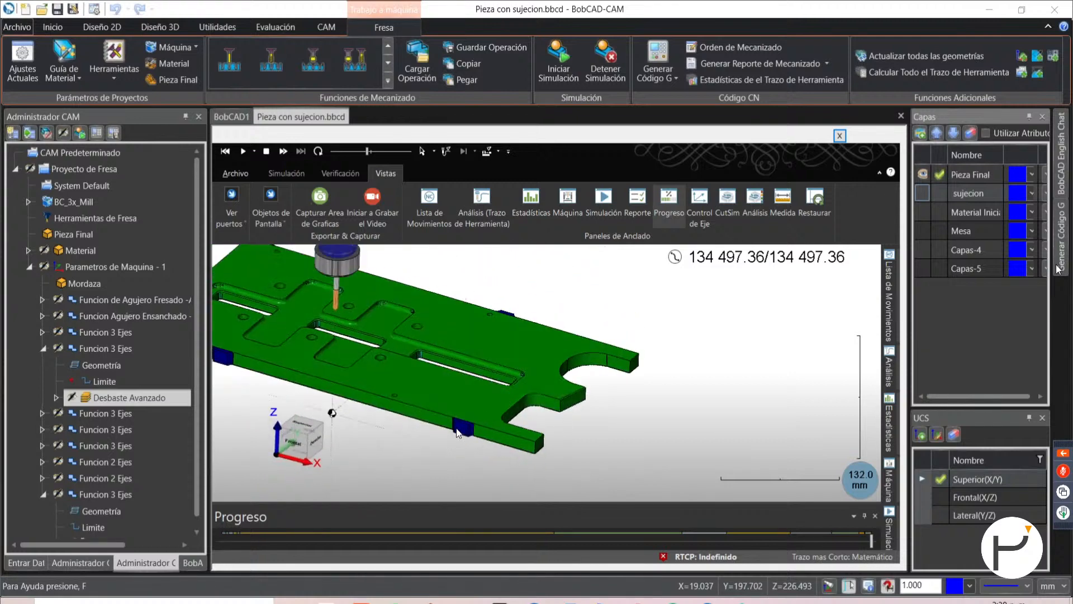
pyautogui.scroll(5, 455, 433)
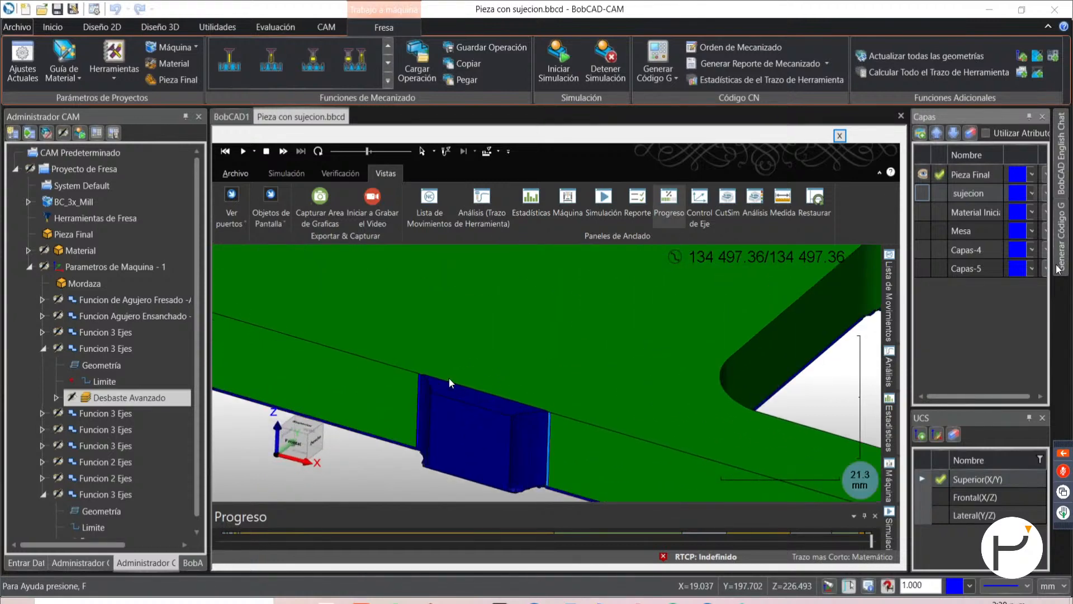
pyautogui.scroll(10, 524, 437)
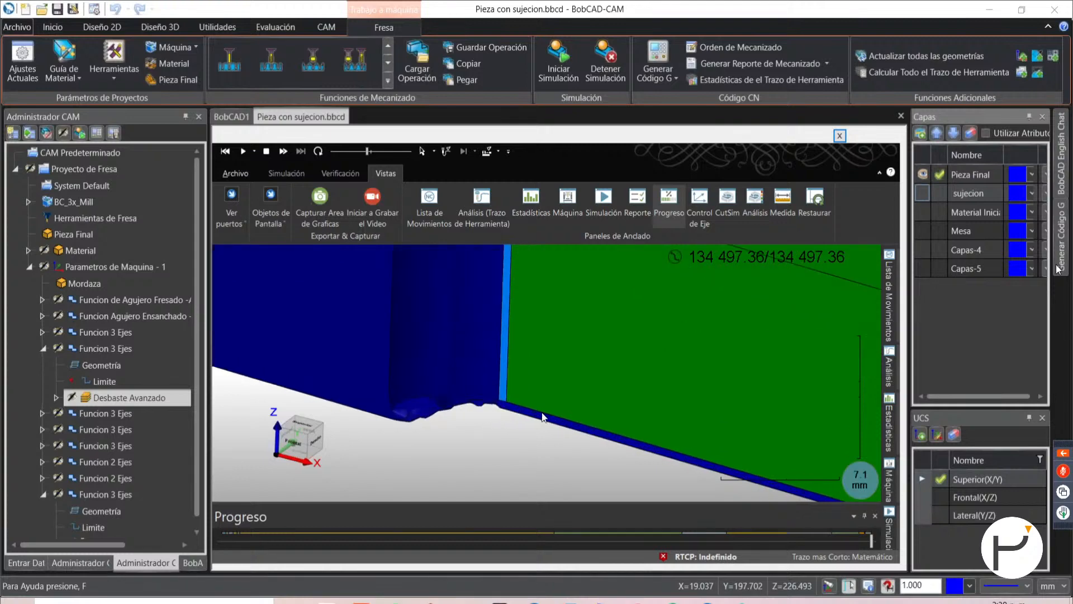
pyautogui.scroll(5, 500, 402)
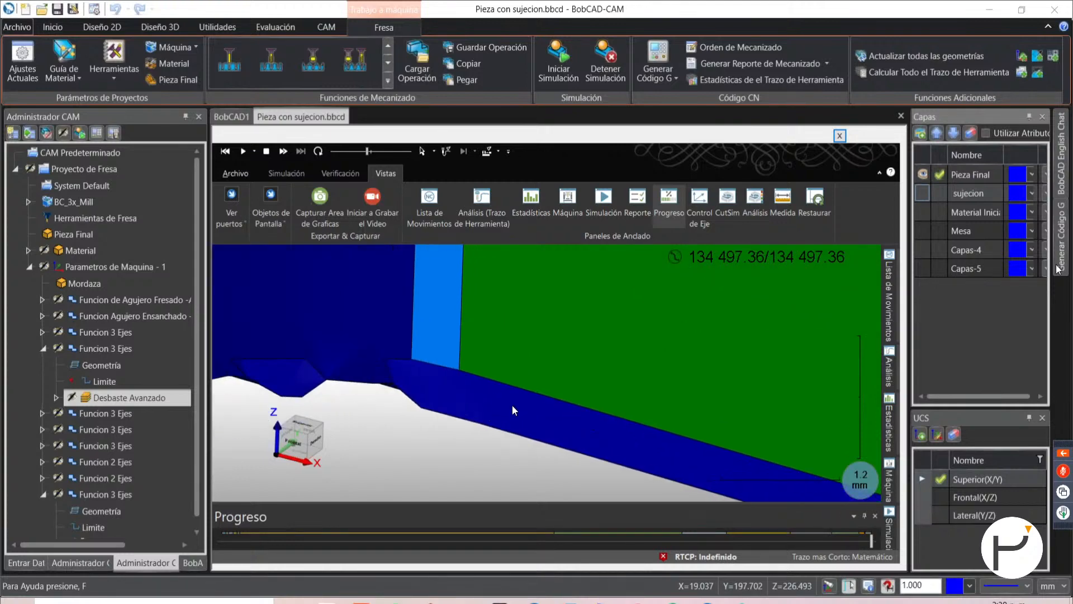
pyautogui.scroll(-10, 498, 386)
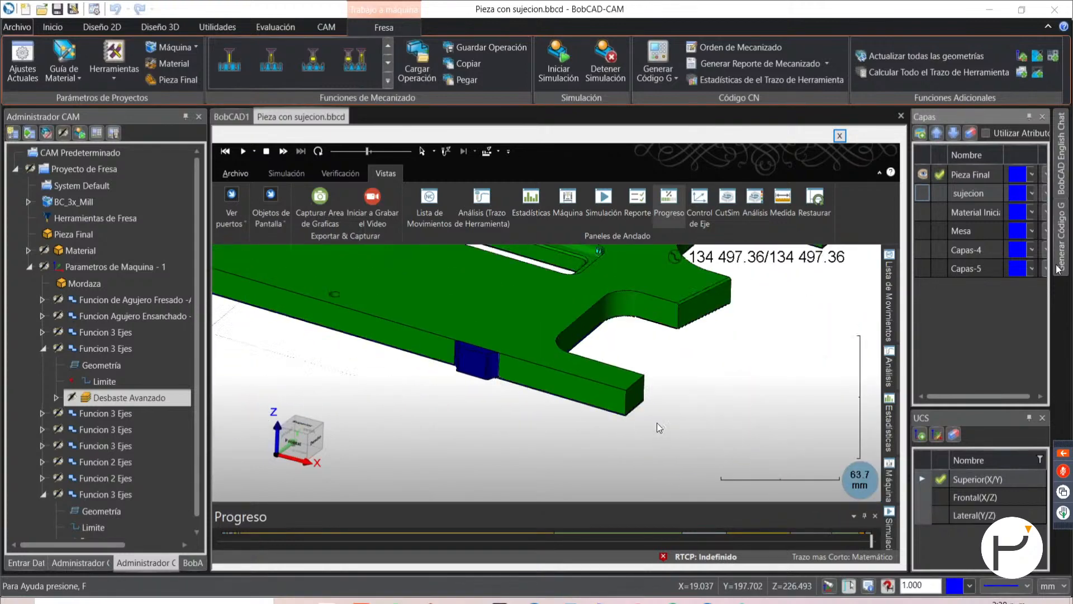
pyautogui.moveTo(619, 393); pyautogui.dragTo(639, 420, button='middle')
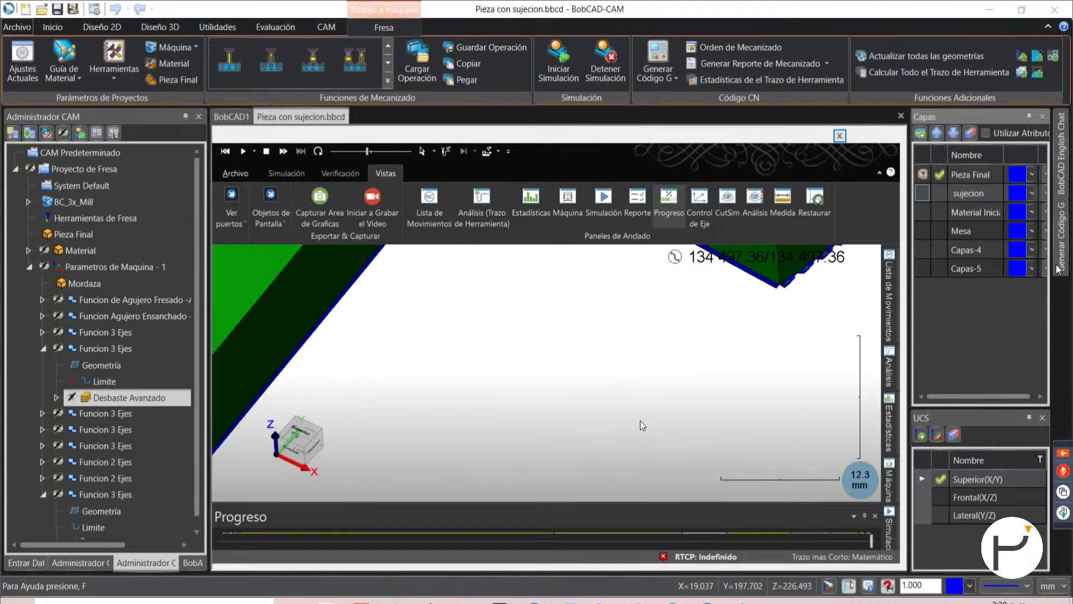
pyautogui.scroll(-3, 639, 421)
pyautogui.scroll(6, 640, 366)
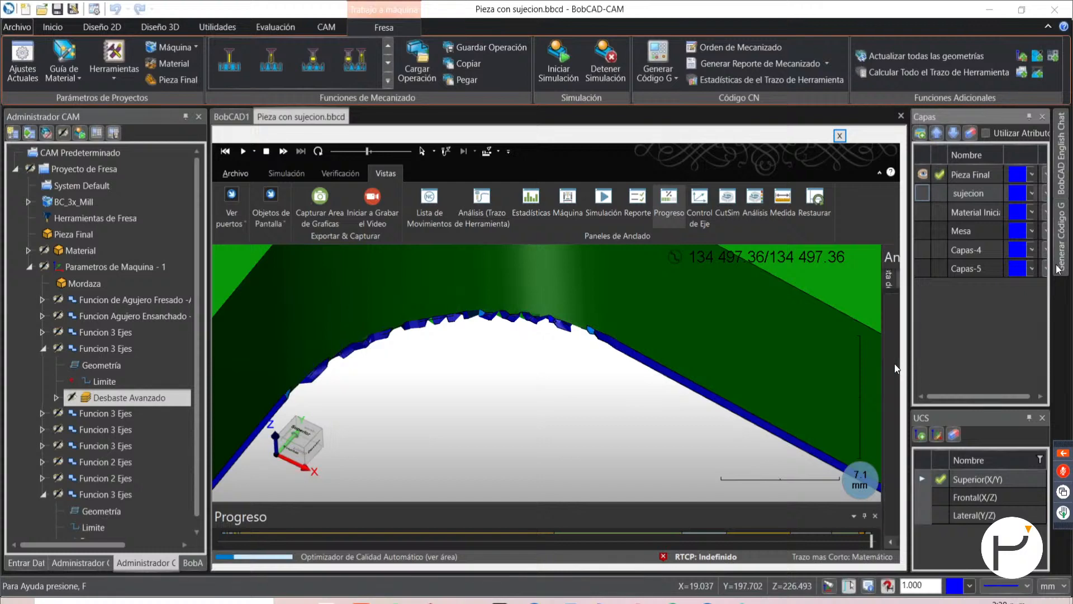
# - Bring back the Desviación color ranges of the simulation analysis for reference
pyautogui.moveTo(889, 366)
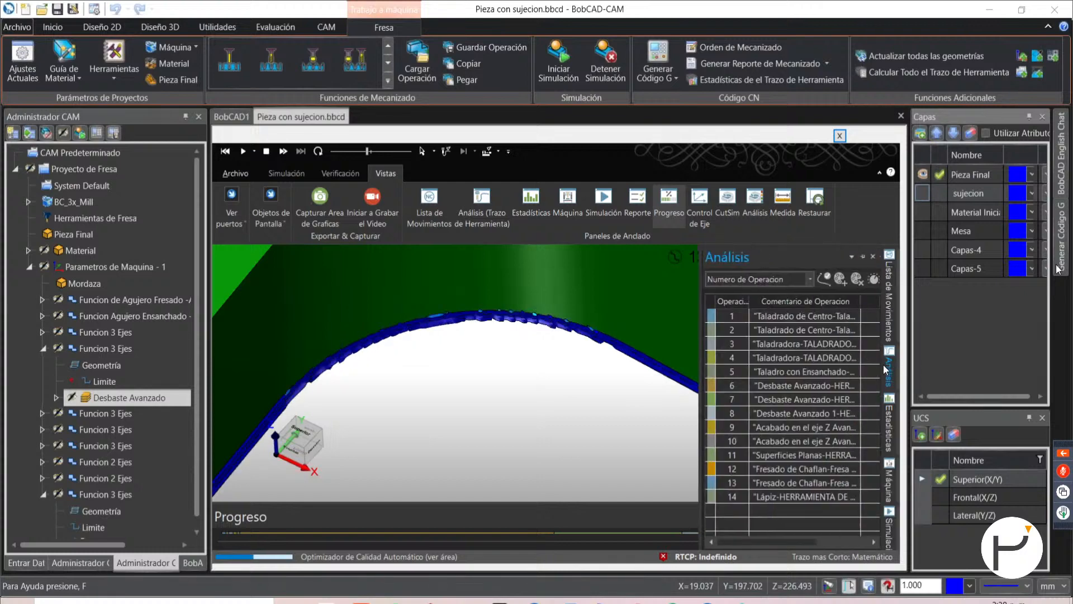
pyautogui.click(810, 278)
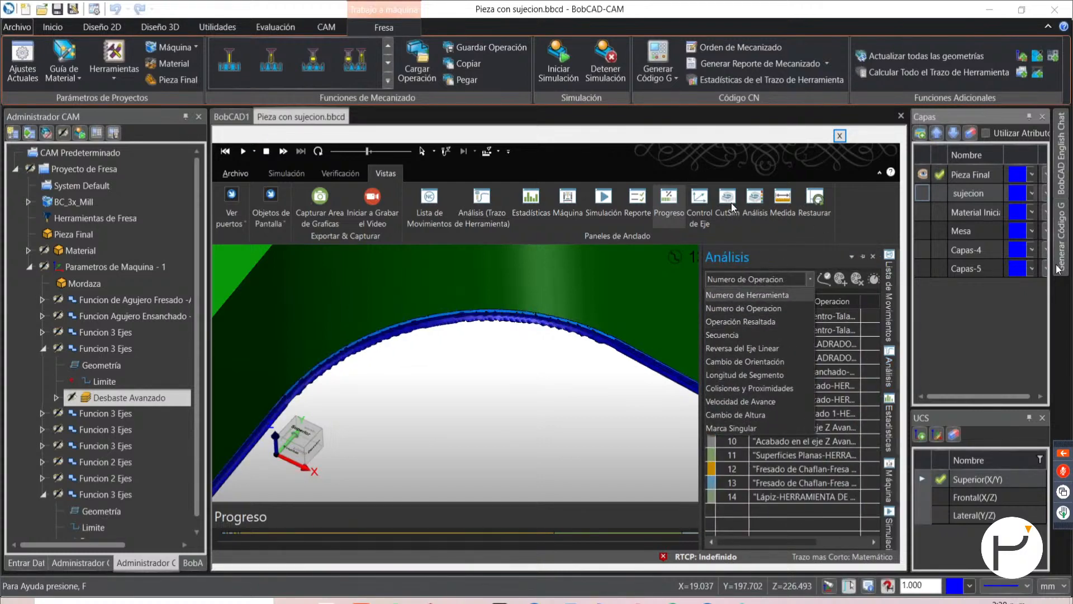
pyautogui.click(756, 204)
pyautogui.click(757, 204)
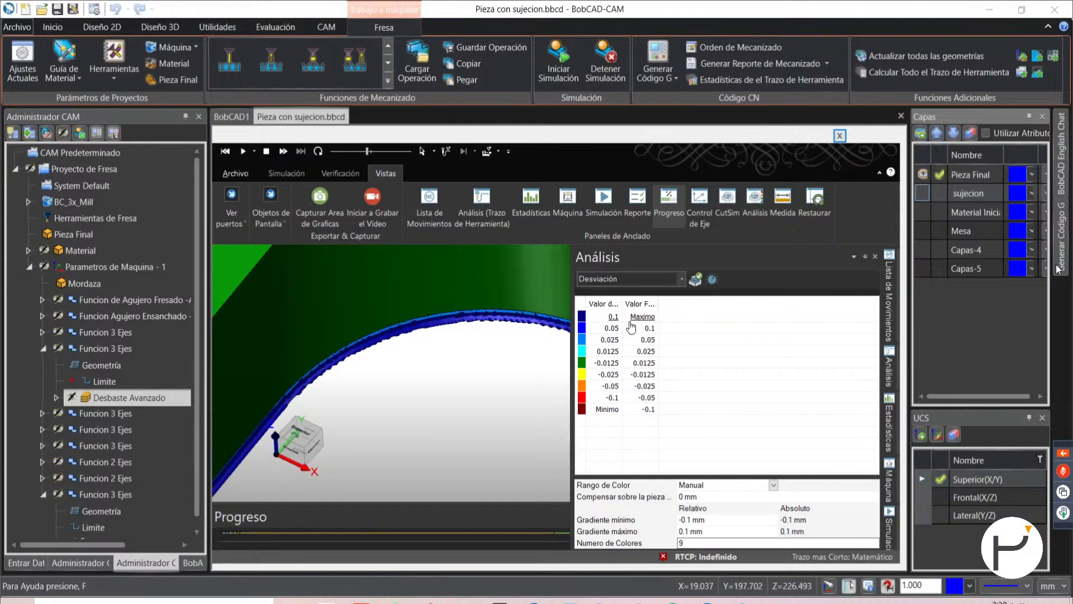
# - Inspect the deviation colors up close on the filleted pocket corner around the slot nearest the notched end
pyautogui.click(462, 424)
pyautogui.scroll(-5, 537, 405)
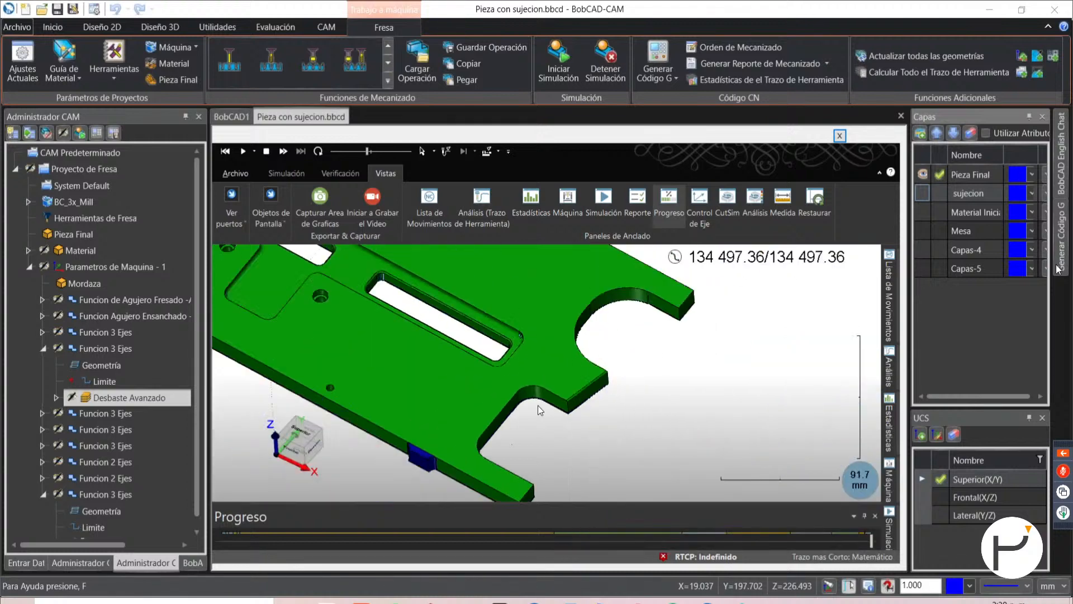
pyautogui.scroll(8, 527, 361)
pyautogui.scroll(6, 525, 327)
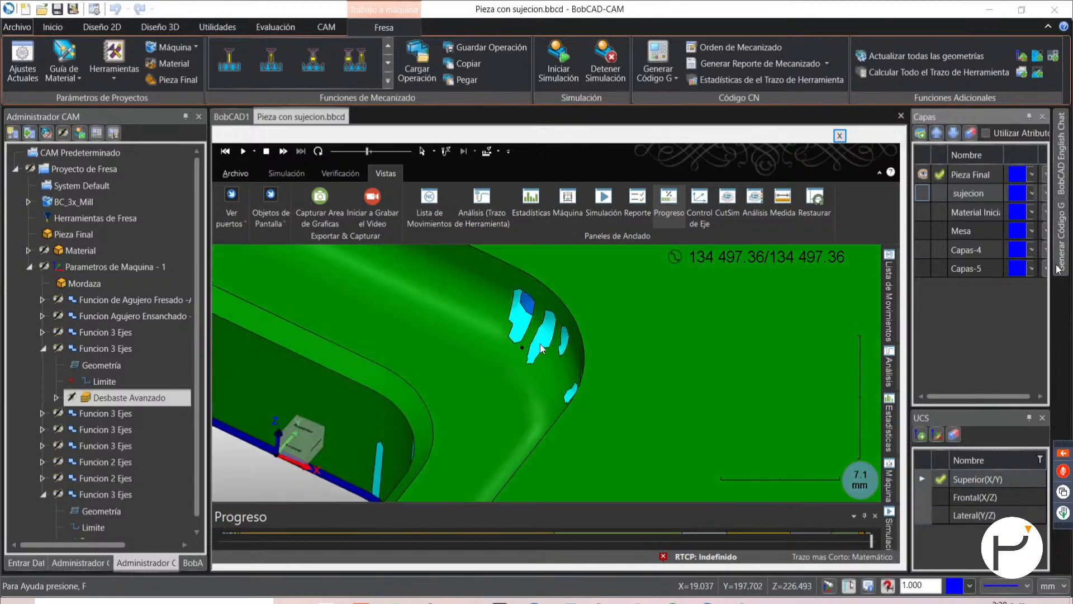
pyautogui.moveTo(539, 396); pyautogui.dragTo(543, 363, button='middle')
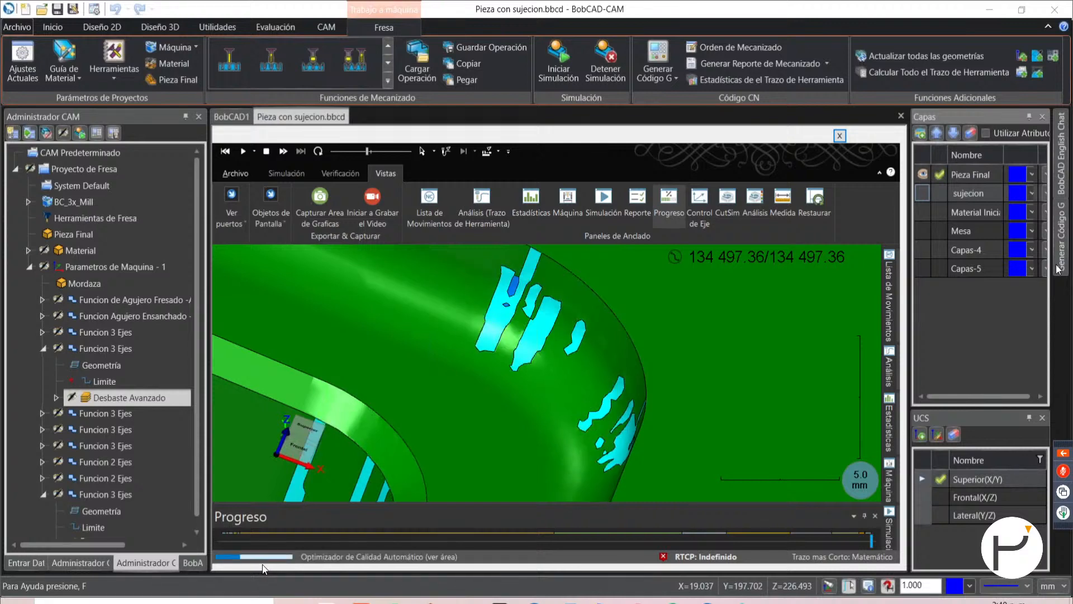
pyautogui.click(757, 196)
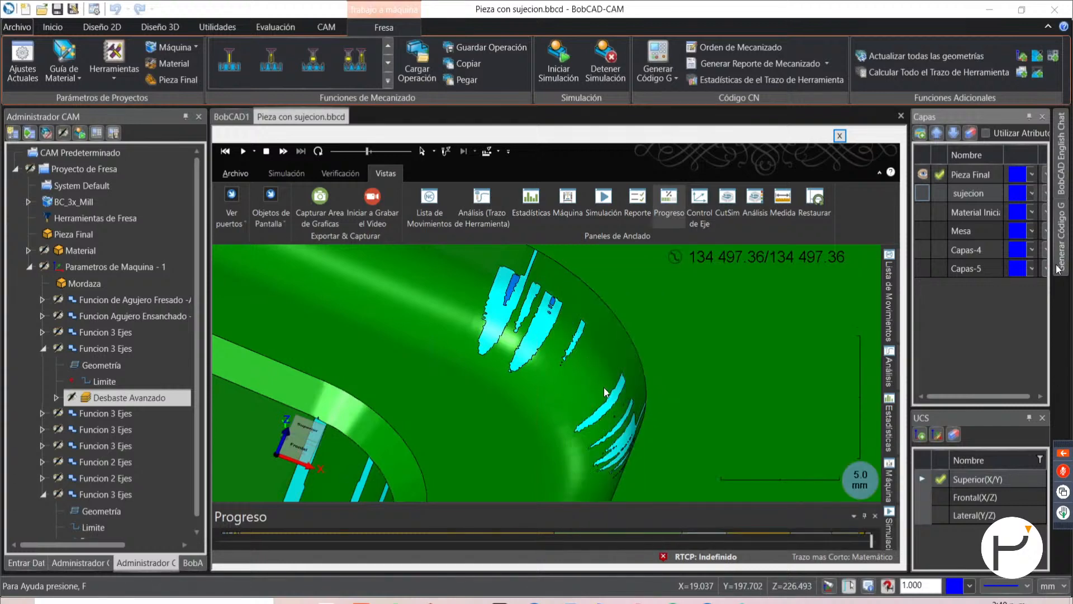
# - Examine the deviation along the slot walls and the remaining pocket corners across the plate
pyautogui.scroll(-3, 605, 393)
pyautogui.scroll(-2, 629, 405)
pyautogui.scroll(-6, 574, 379)
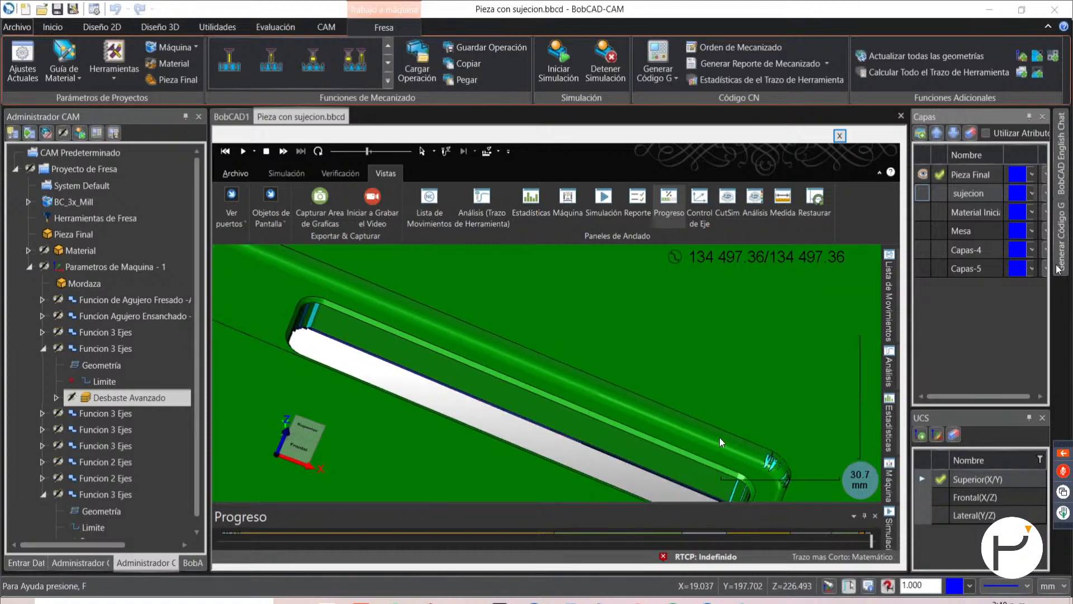
pyautogui.moveTo(588, 401); pyautogui.dragTo(565, 394, button='middle')
pyautogui.scroll(4, 469, 360)
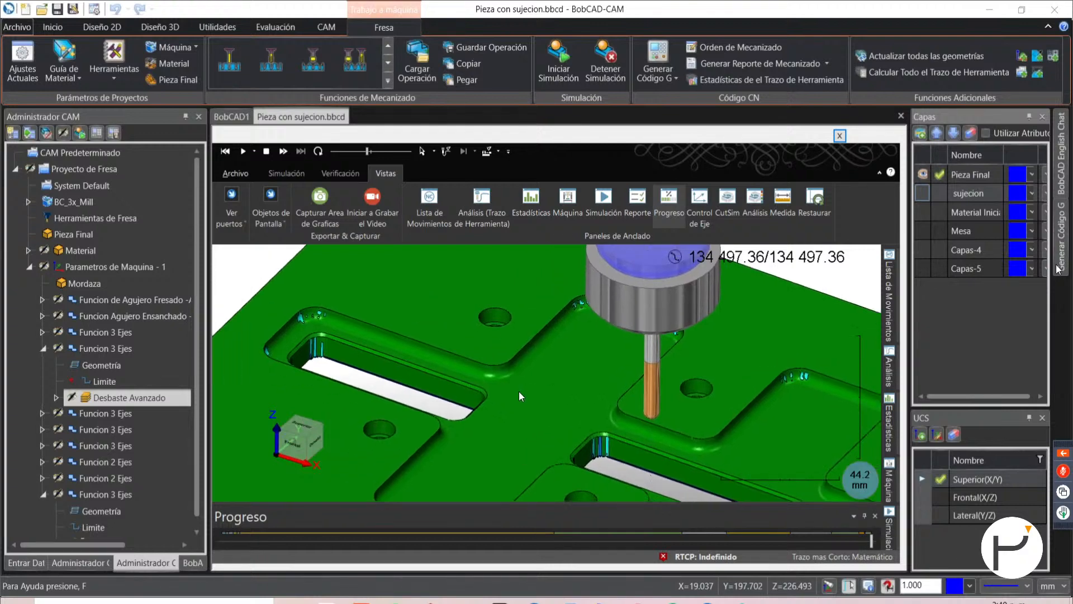
pyautogui.scroll(3, 525, 364)
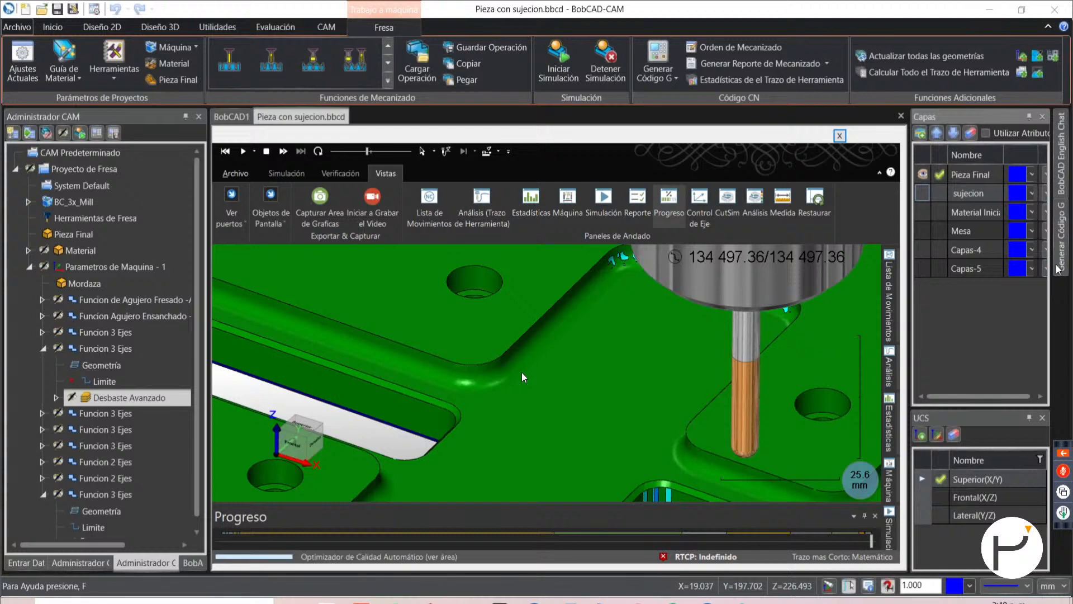
pyautogui.scroll(-4, 525, 367)
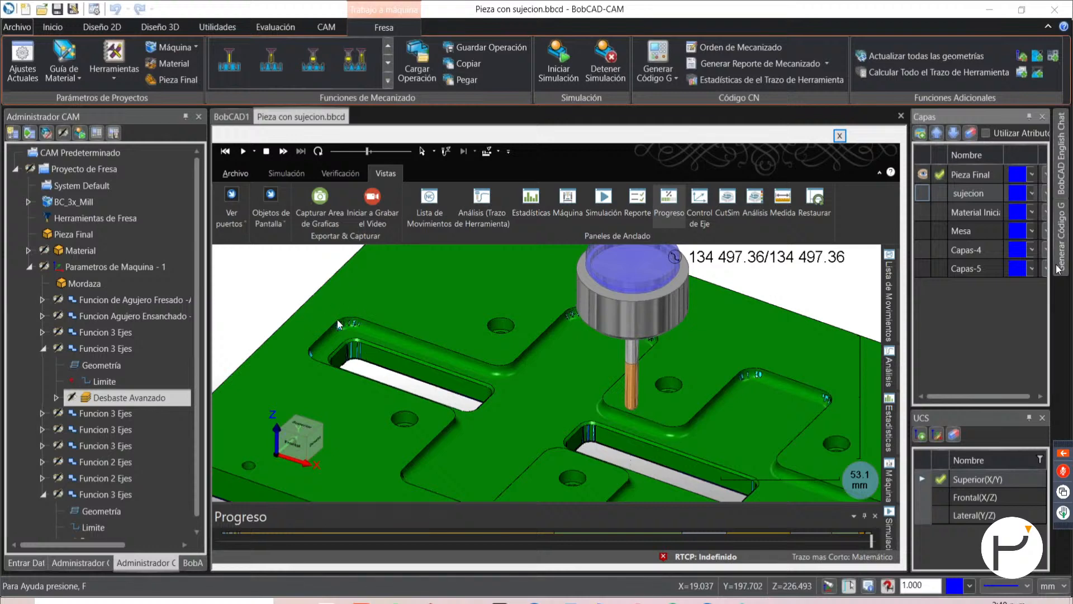
pyautogui.scroll(-4, 527, 387)
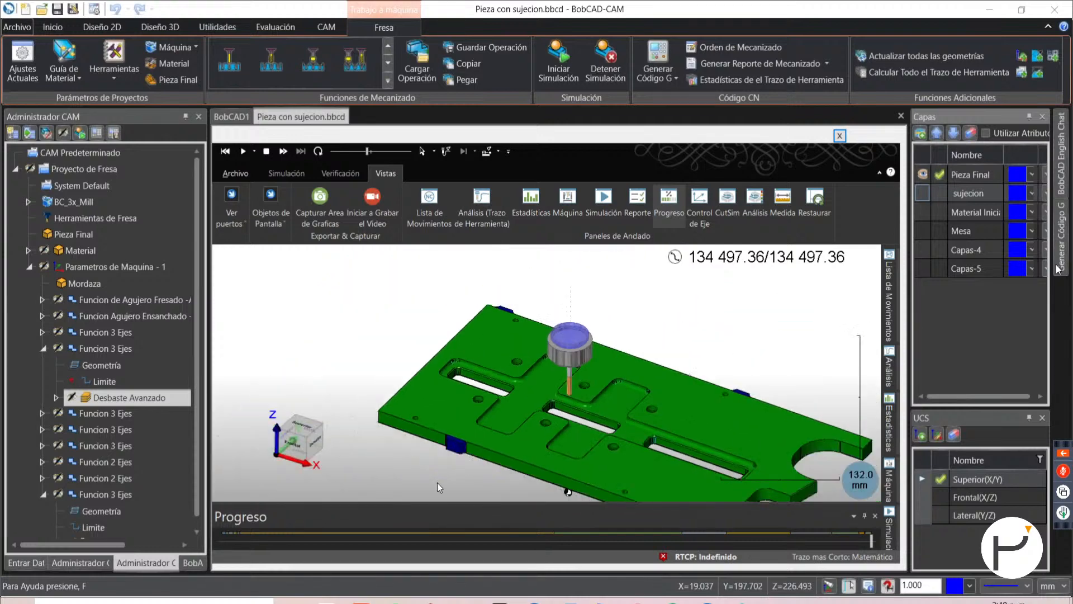
# - Check the leftover material on a front-edge holding block up close, and review the whole plate at an angle
pyautogui.scroll(8, 473, 404)
pyautogui.moveTo(492, 419); pyautogui.dragTo(504, 315, button='middle')
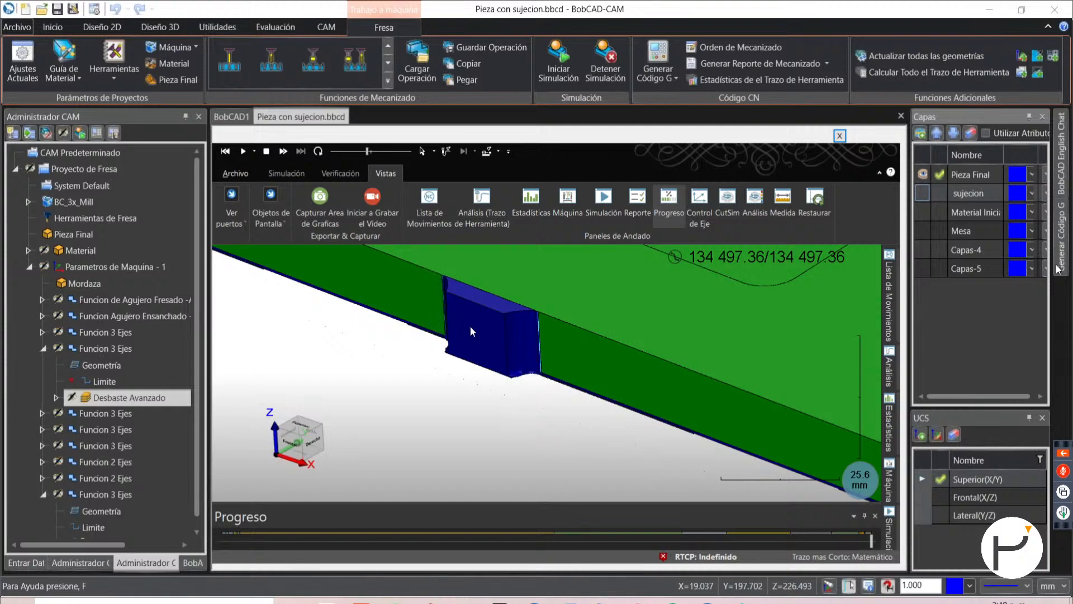
pyautogui.scroll(-10, 471, 326)
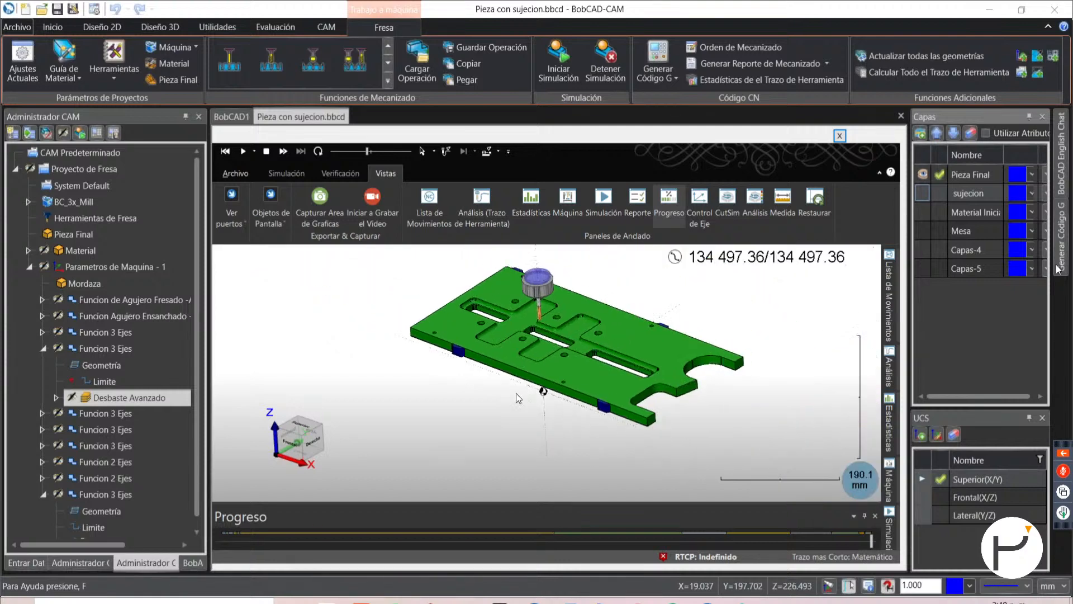
pyautogui.moveTo(497, 391); pyautogui.dragTo(453, 384, button='middle')
pyautogui.scroll(5, 485, 398)
pyautogui.scroll(-1, 471, 390)
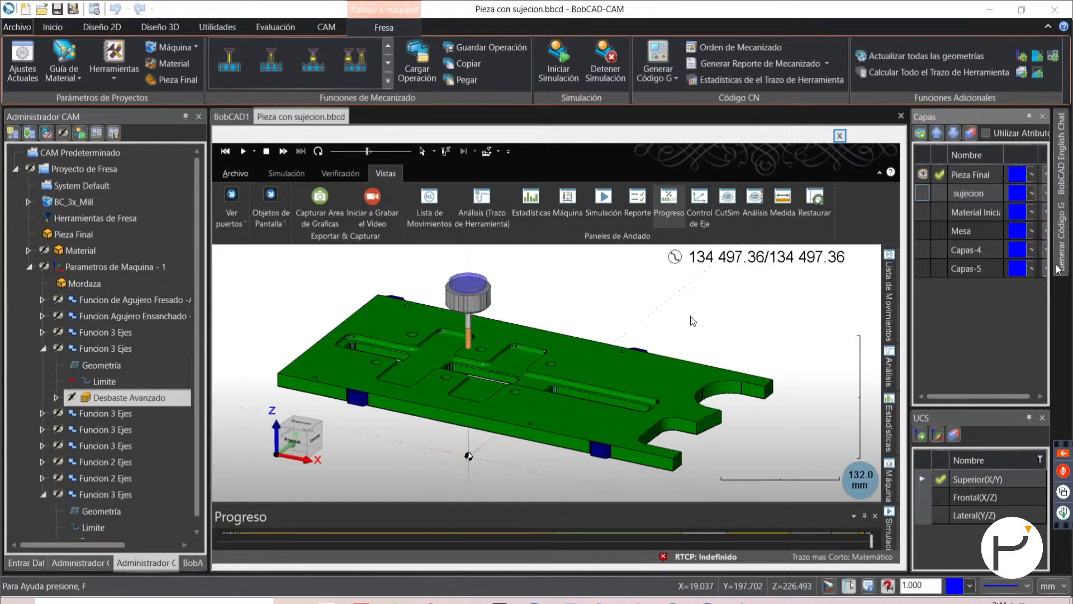
# - Export the simulated stock from CutSim to the Webinar folder as an STL file named PRUEBA
pyautogui.click(733, 210)
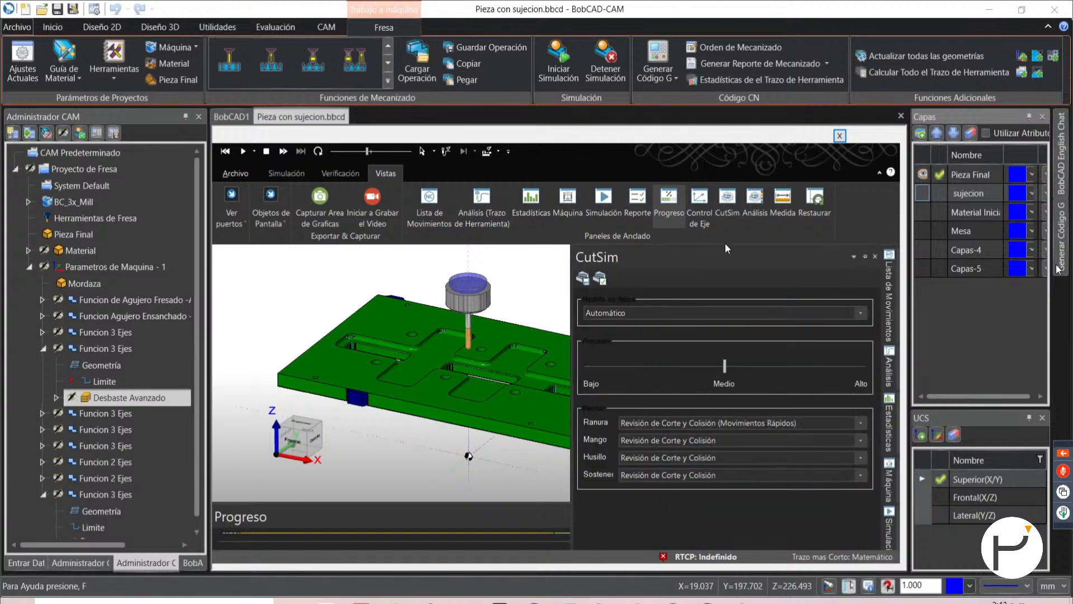
pyautogui.click(588, 281)
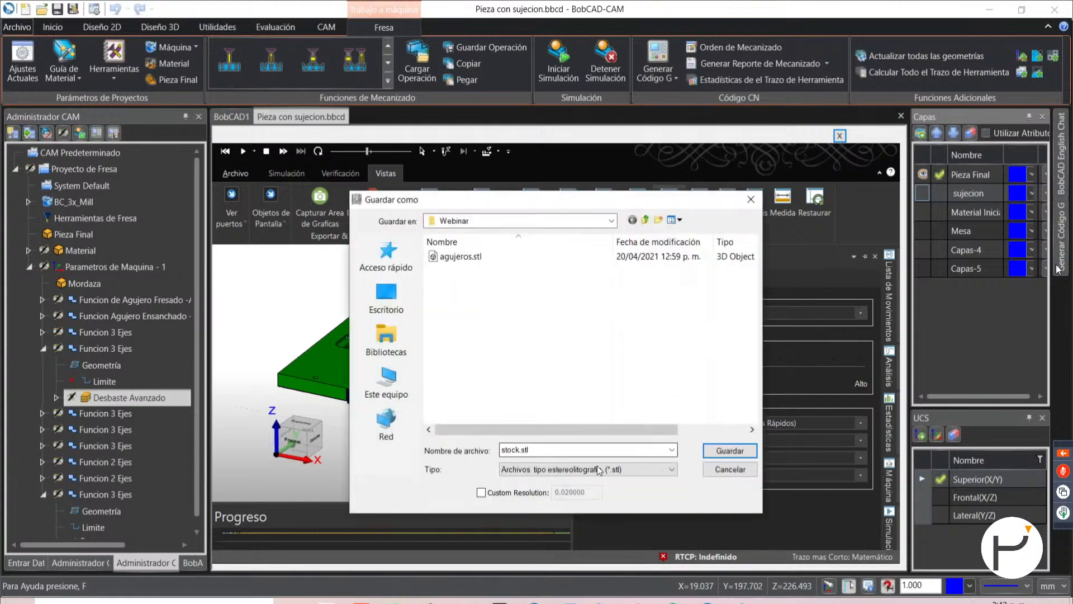
pyautogui.tripleClick(583, 450)
pyautogui.press('capslock')
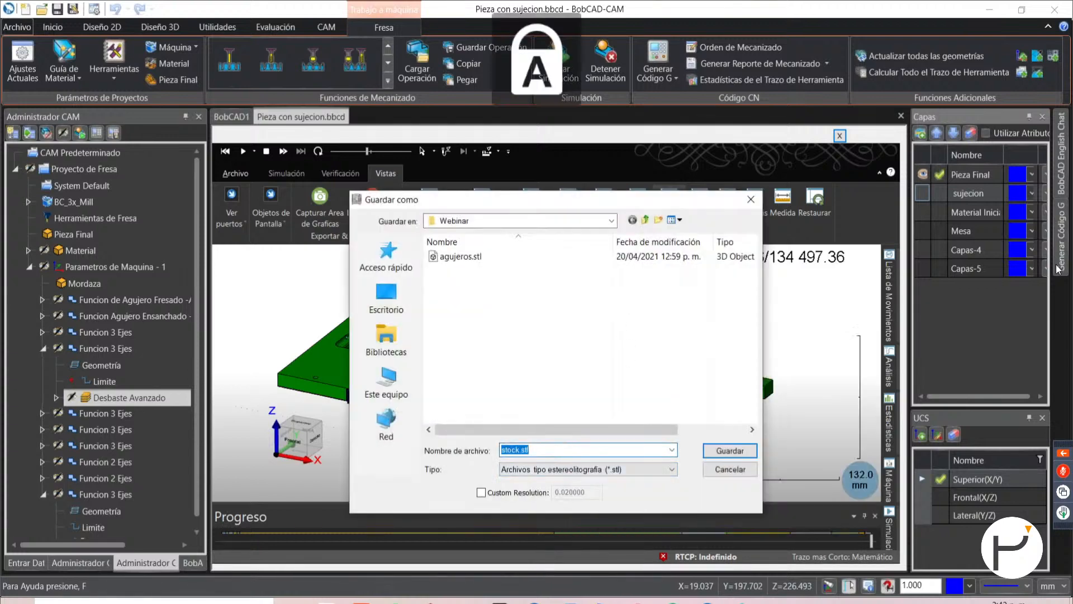
pyautogui.write('PRUEBA')
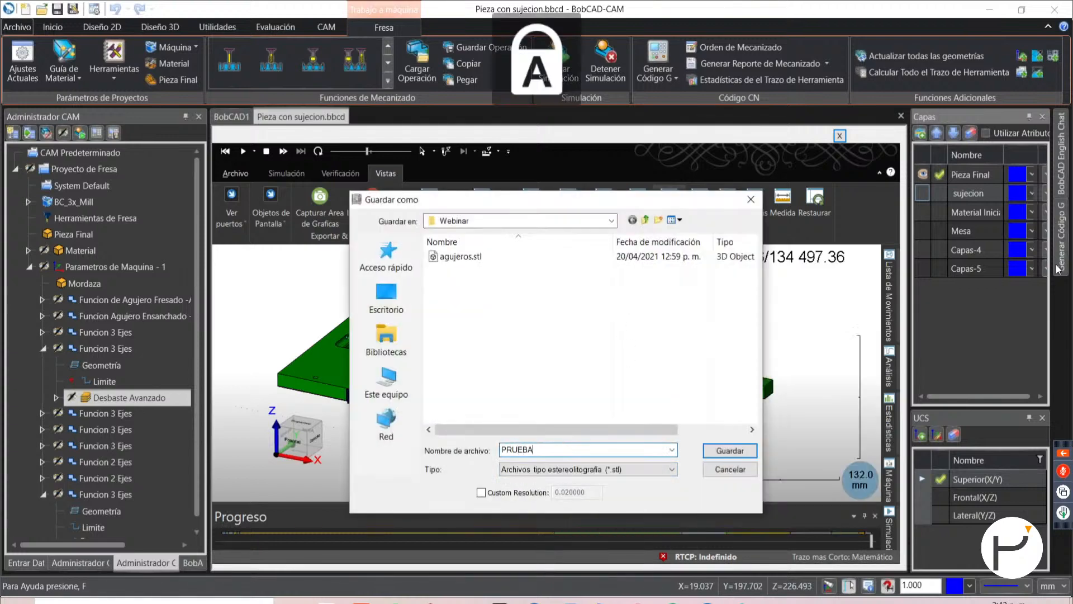
pyautogui.click(625, 472)
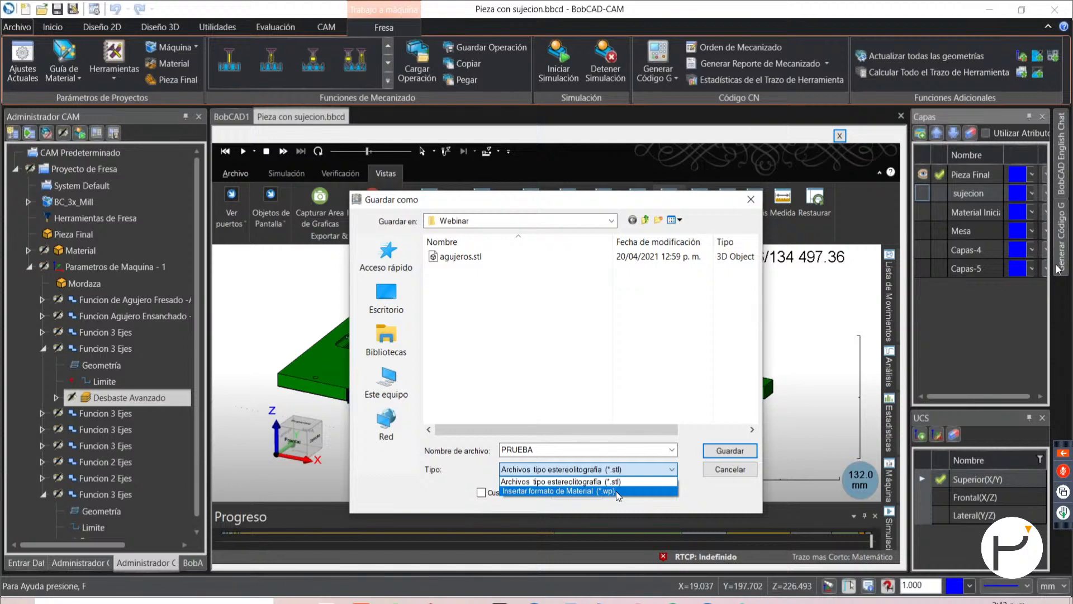
pyautogui.click(559, 482)
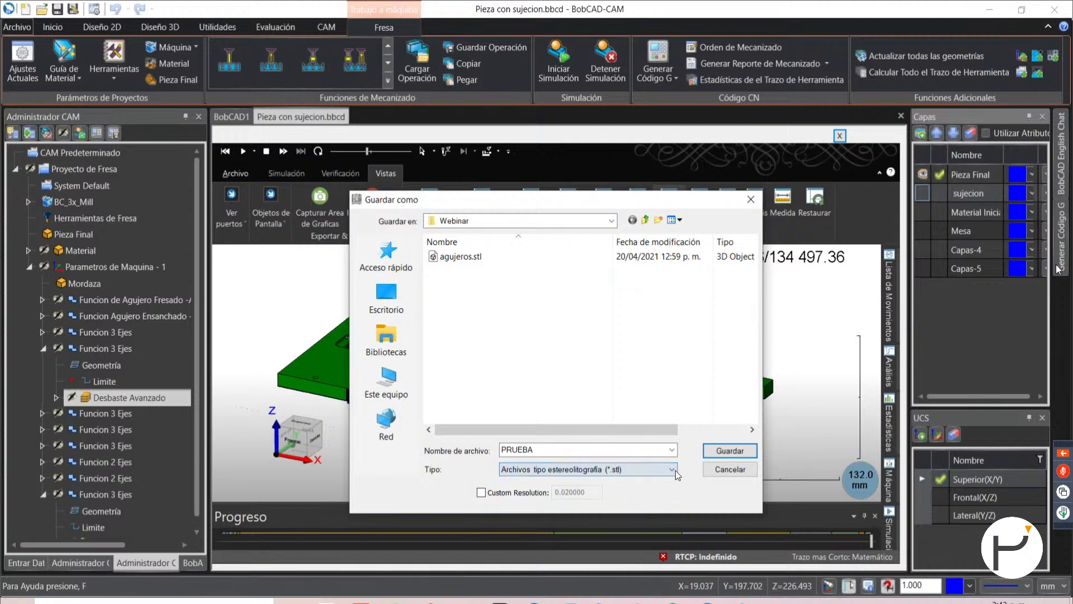
pyautogui.click(725, 452)
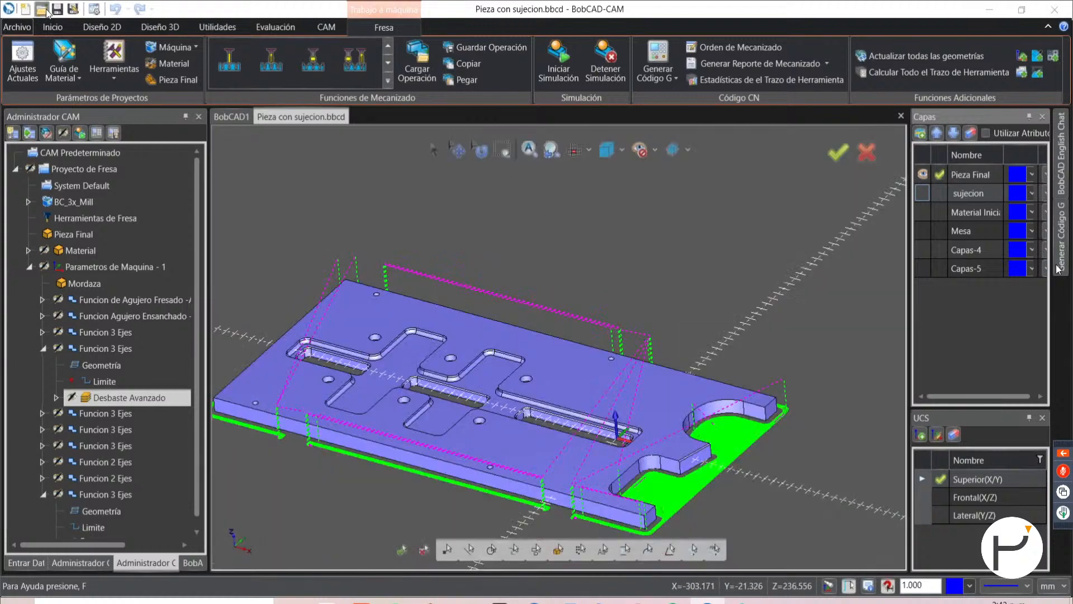
# - Open PRUEBA.stl from the Webinar folder, filtering the files by the STL type
pyautogui.click(41, 9)
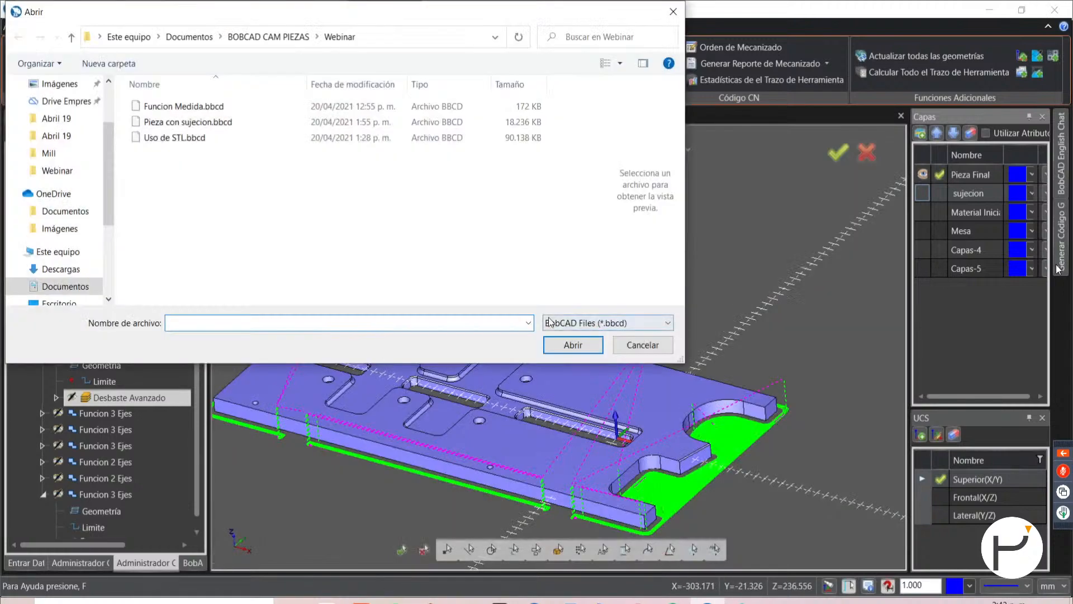
pyautogui.click(551, 323)
pyautogui.click(593, 467)
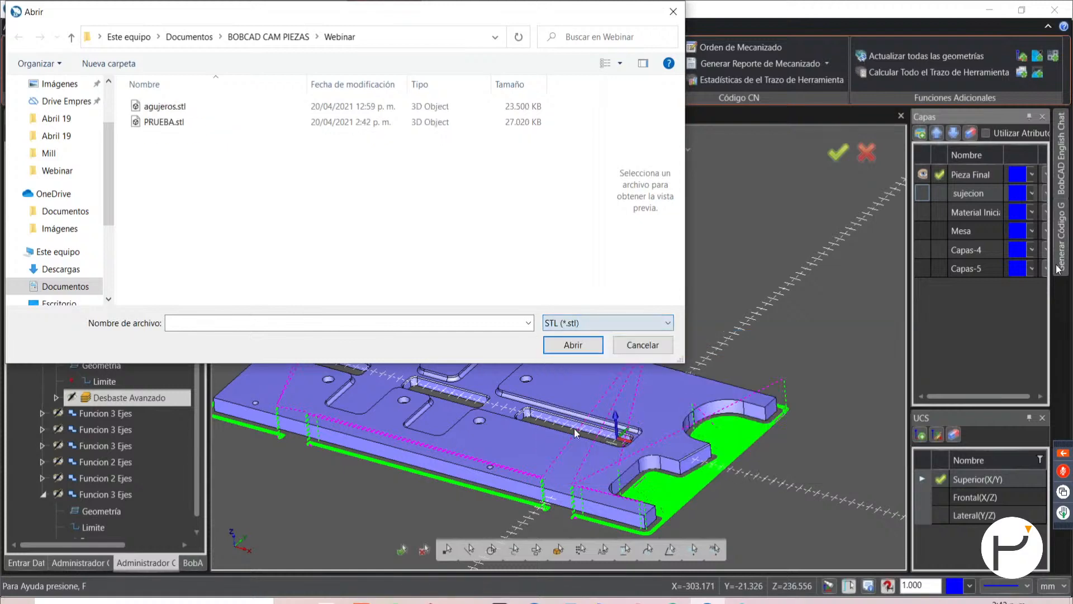
pyautogui.click(159, 122)
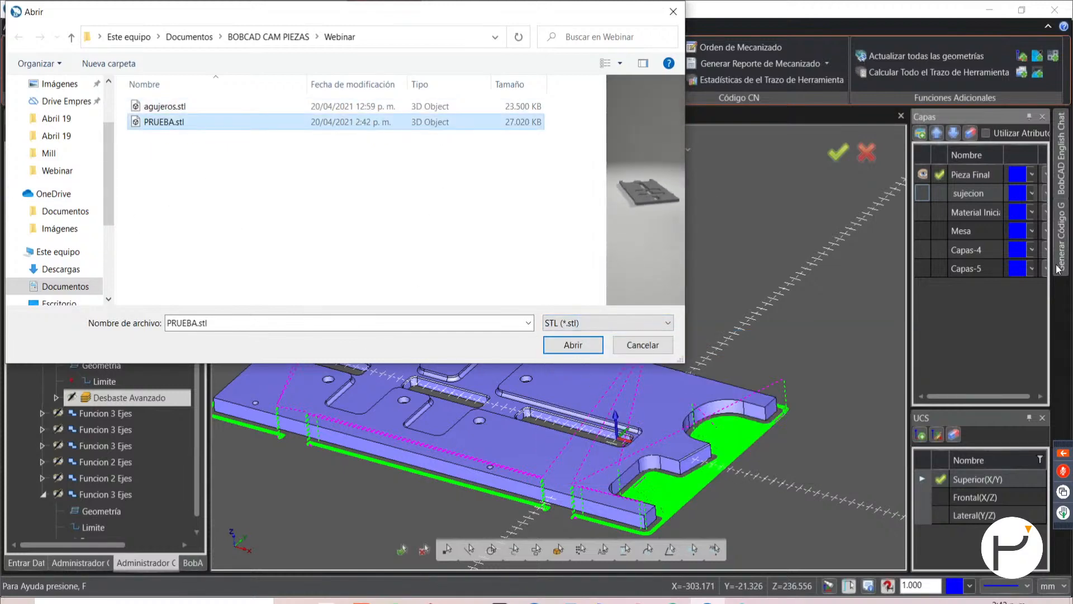
pyautogui.press('Return')
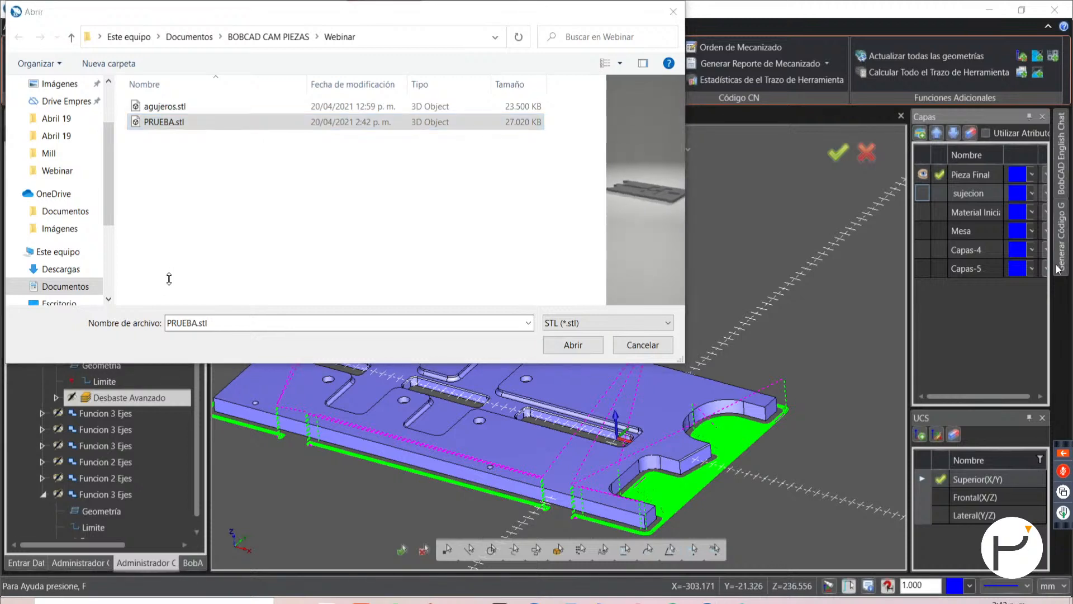
# - Examine the holding blocks along the front edge of the imported stock up close and the whole plate at an angle
pyautogui.scroll(-2, 518, 412)
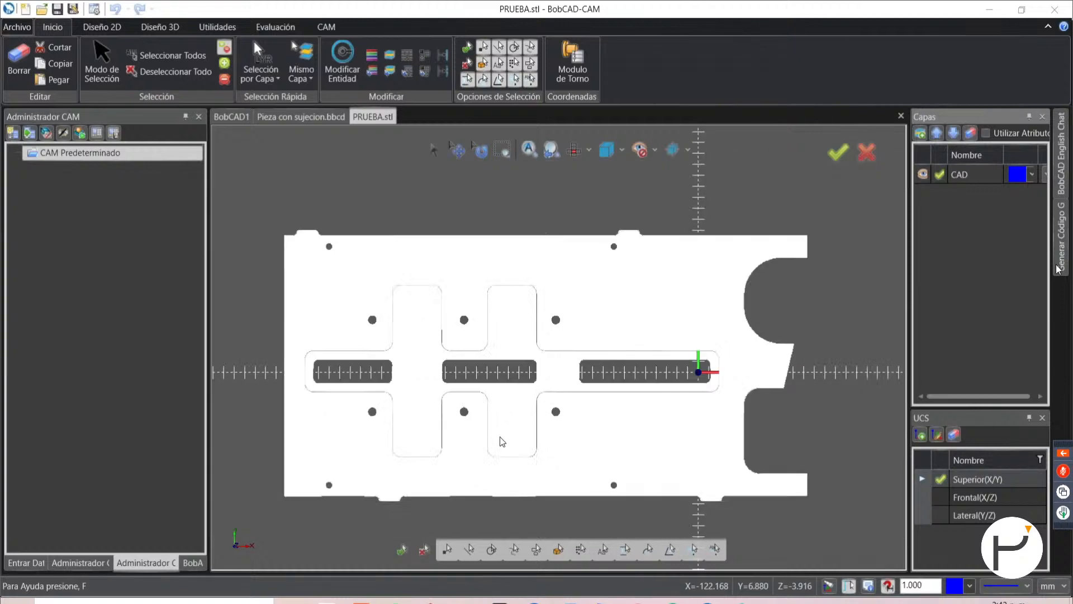
pyautogui.moveTo(501, 441); pyautogui.dragTo(450, 366, button='middle')
pyautogui.scroll(5, 326, 388)
pyautogui.moveTo(431, 412); pyautogui.dragTo(421, 429, button='middle')
pyautogui.scroll(6, 436, 413)
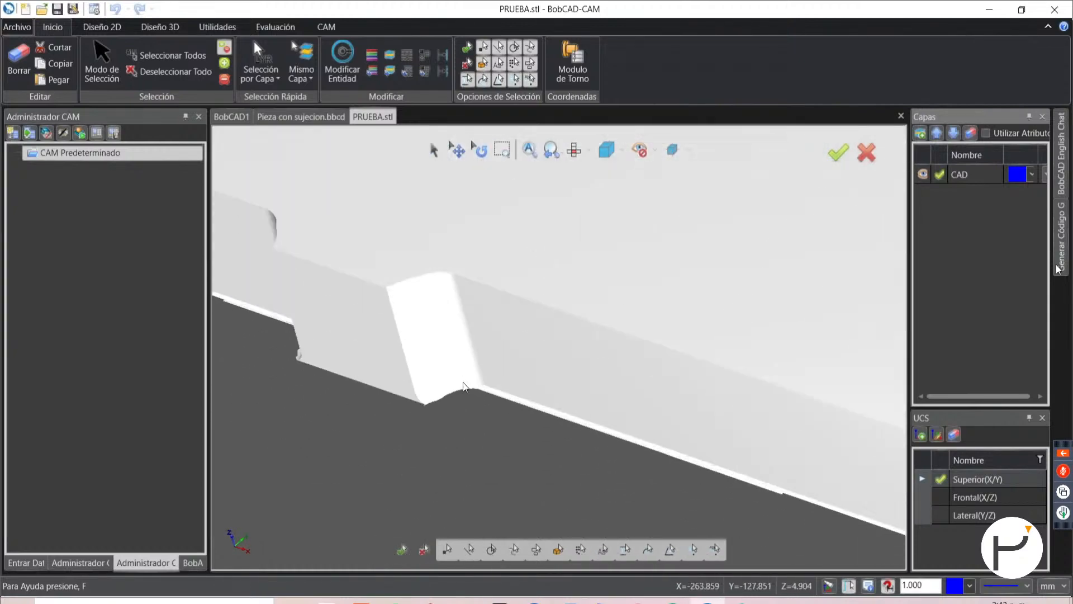
pyautogui.scroll(-6, 455, 394)
pyautogui.scroll(4, 431, 350)
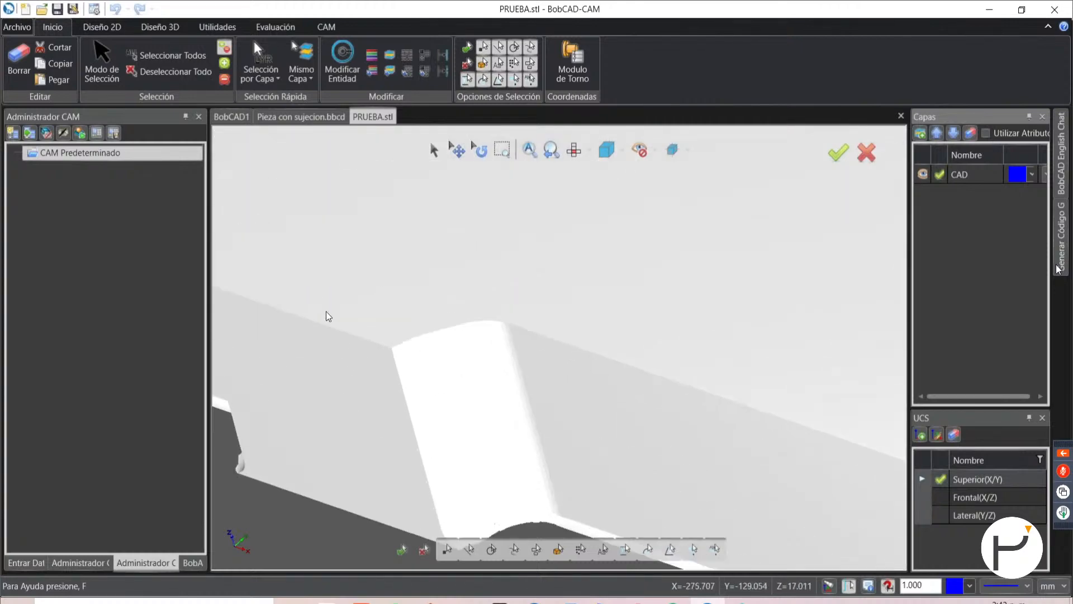
pyautogui.scroll(-4, 330, 311)
pyautogui.scroll(-6, 333, 313)
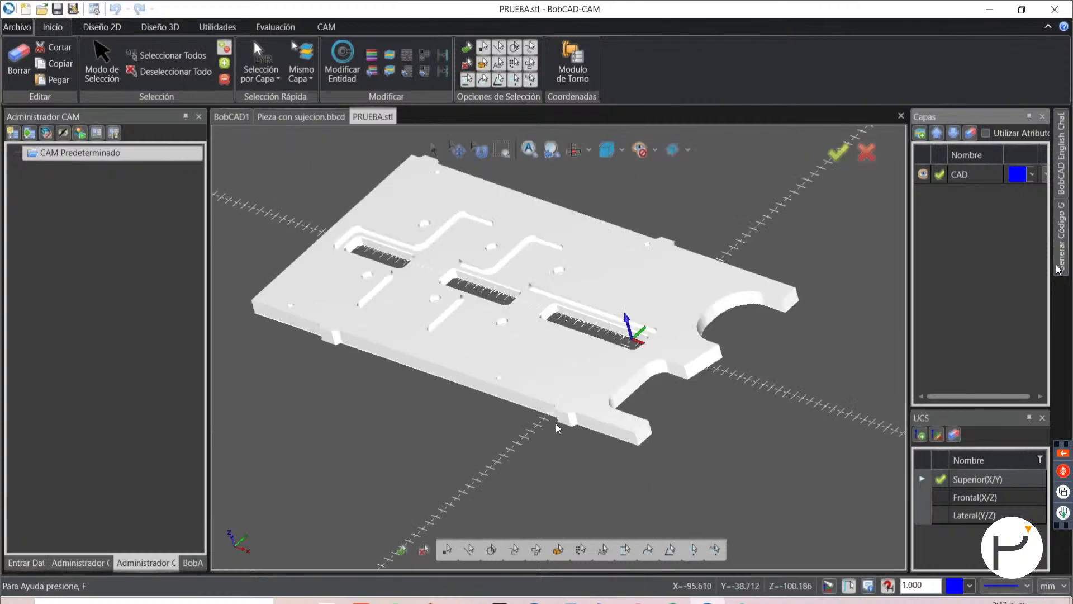
# - Inspect the slot end at the origin of the imported stock, and review the full machined plate
pyautogui.scroll(6, 565, 400)
pyautogui.scroll(-5, 674, 314)
pyautogui.scroll(5, 679, 318)
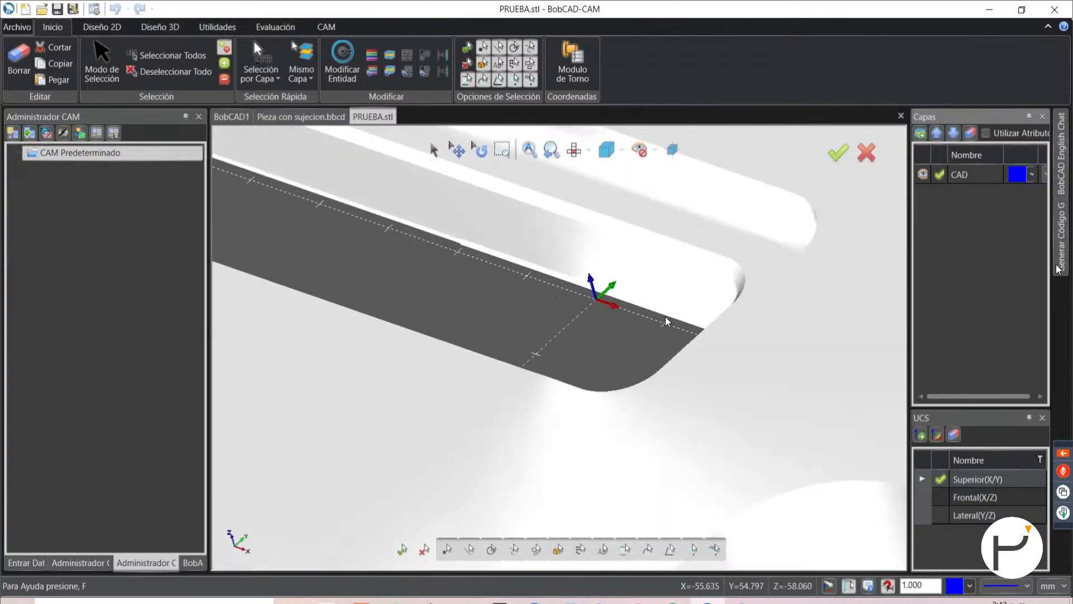
pyautogui.scroll(-4, 656, 325)
pyautogui.scroll(-4, 643, 372)
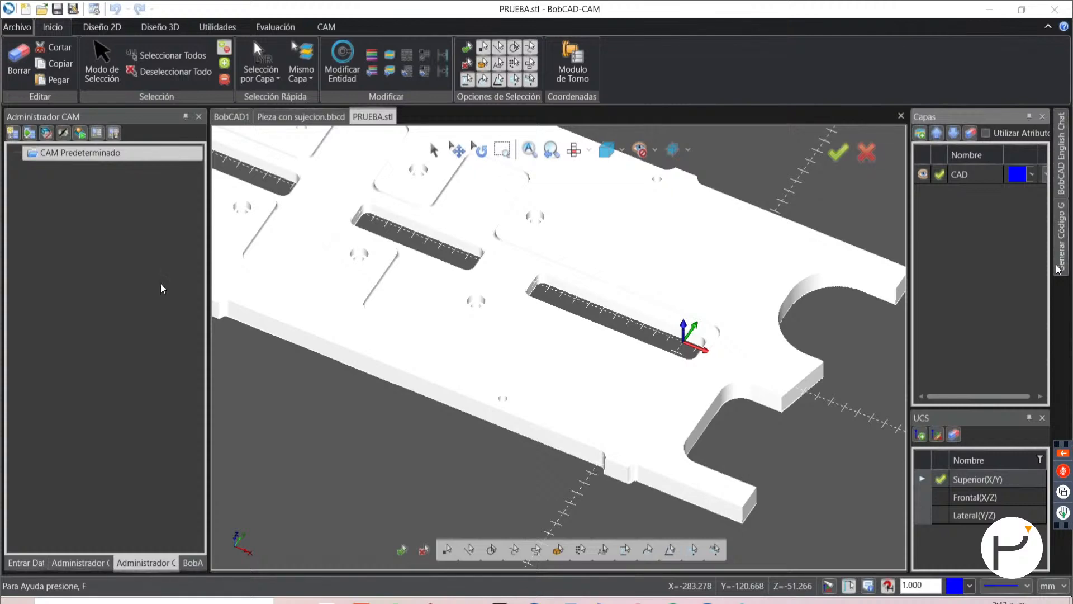
pyautogui.scroll(-5, 474, 271)
pyautogui.scroll(5, 439, 253)
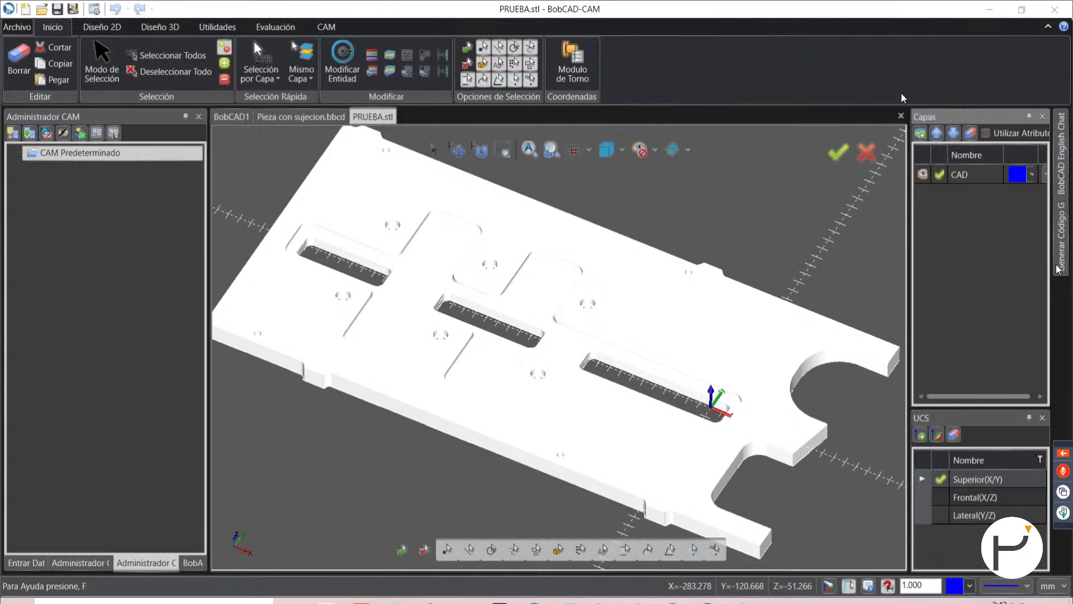
# - Close PRUEBA.stl without saving changes and return to the Pieza con sujecion model
pyautogui.click(900, 116)
pyautogui.click(587, 334)
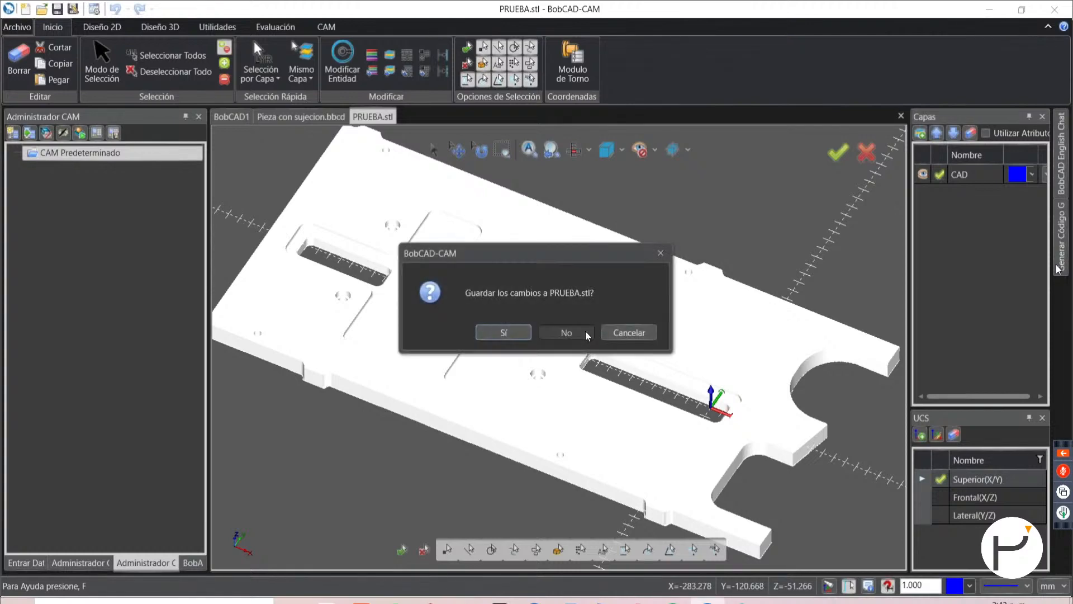
pyautogui.scroll(-2, 630, 293)
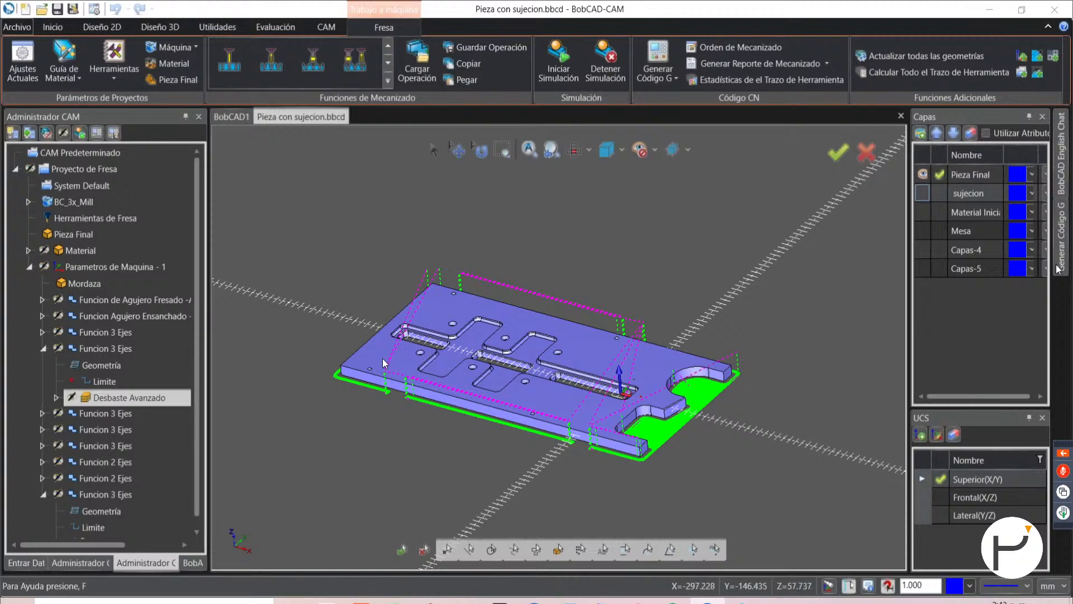
pyautogui.scroll(2, 485, 391)
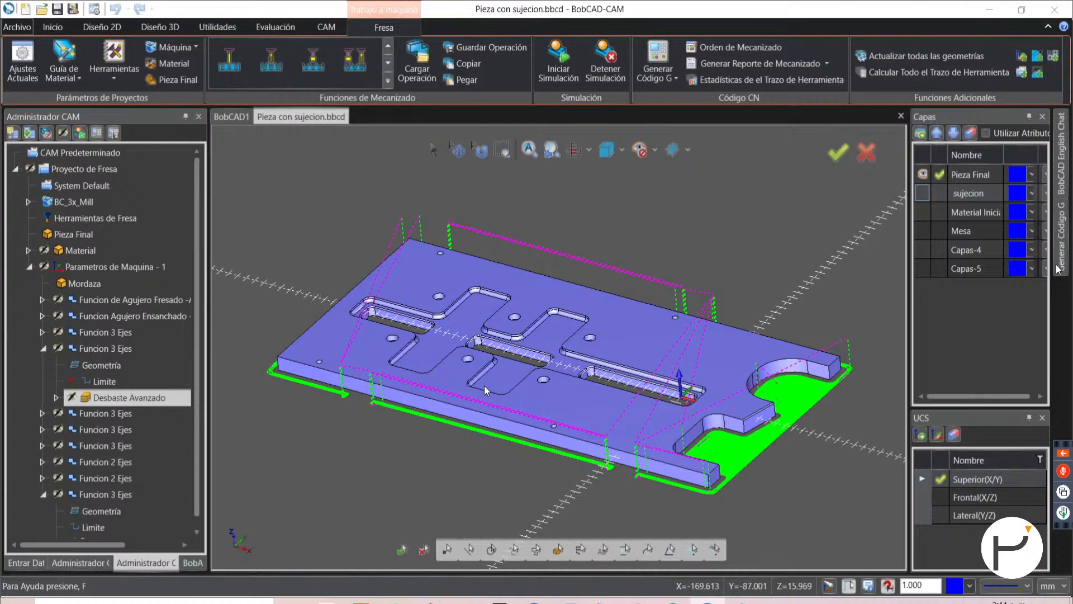
# - Start the machining simulation and view the raw stock in the Isometrico perspective and from several orientation cube corners
pyautogui.click(572, 61)
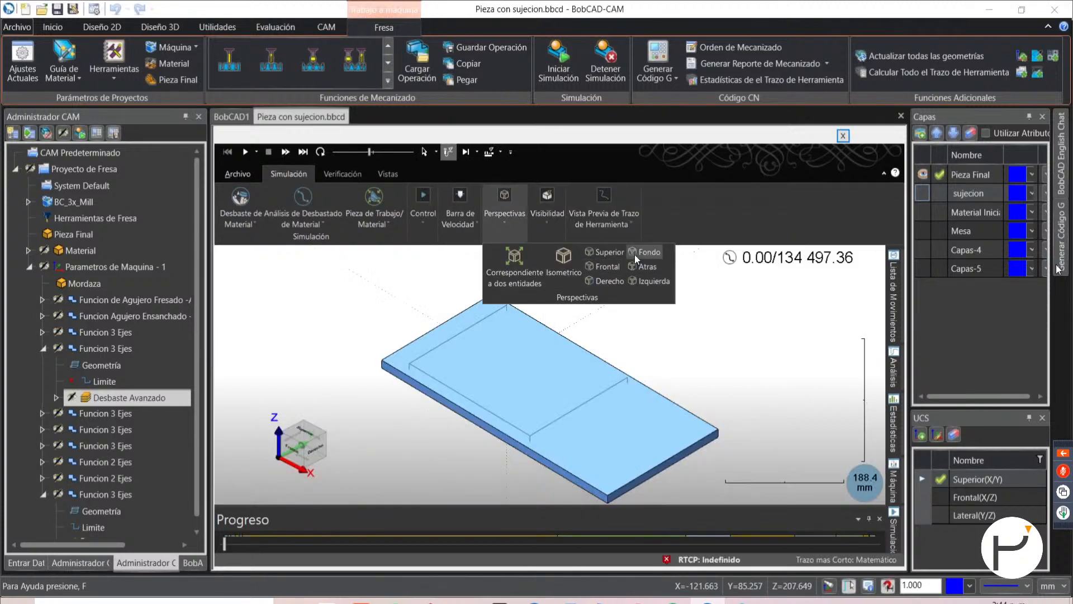
pyautogui.click(564, 262)
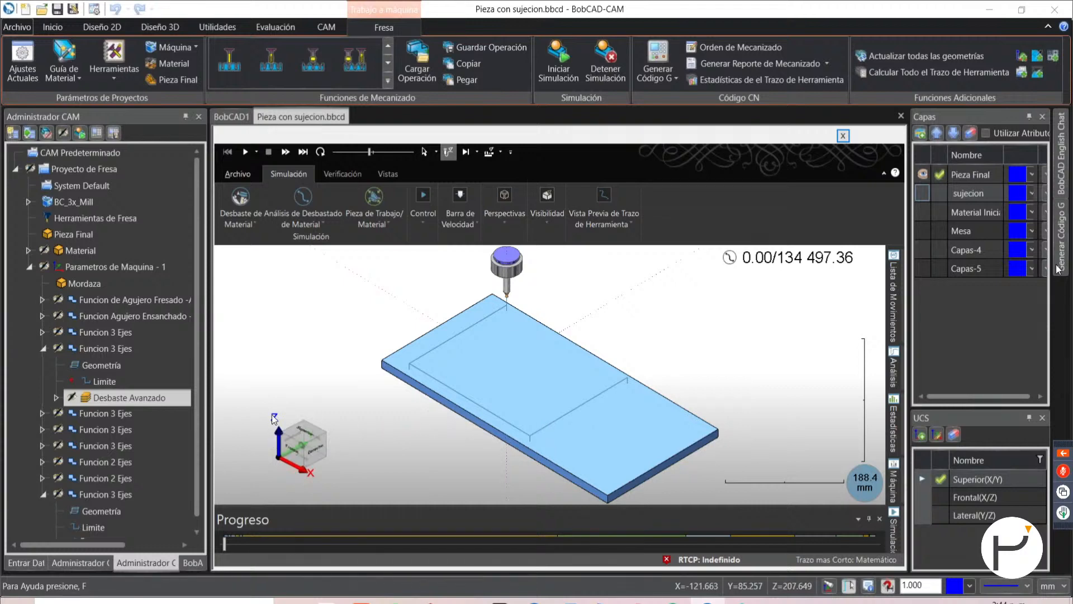
pyautogui.click(327, 434)
pyautogui.click(303, 446)
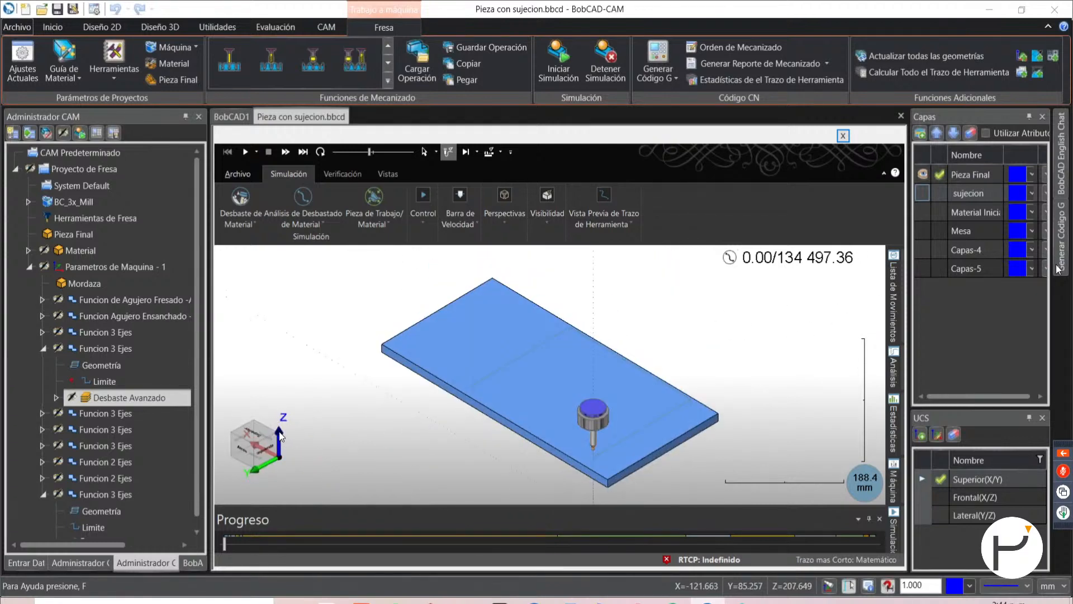
pyautogui.click(280, 432)
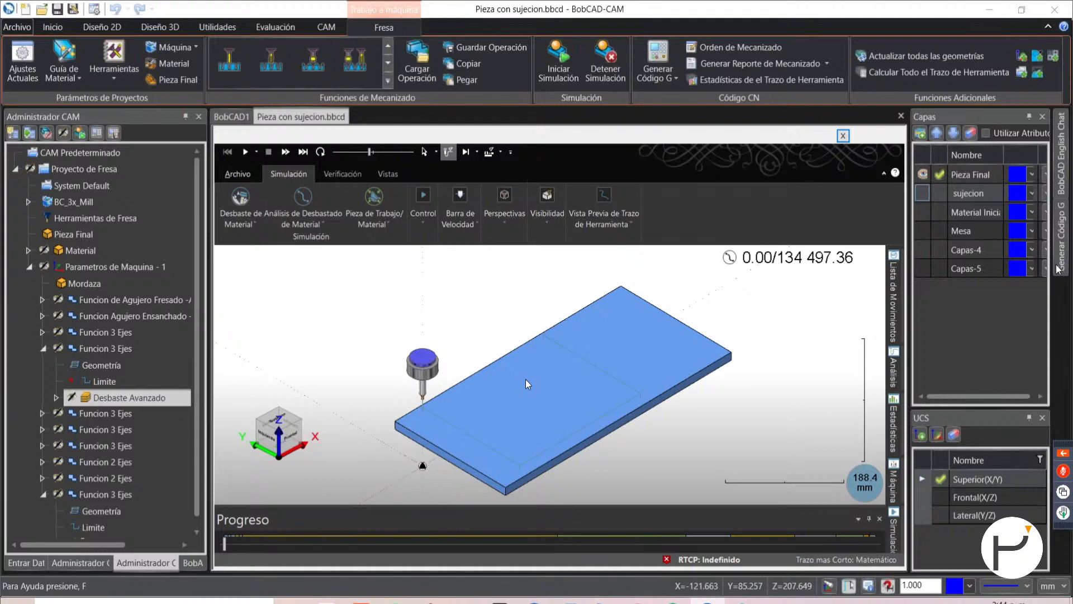
pyautogui.click(256, 444)
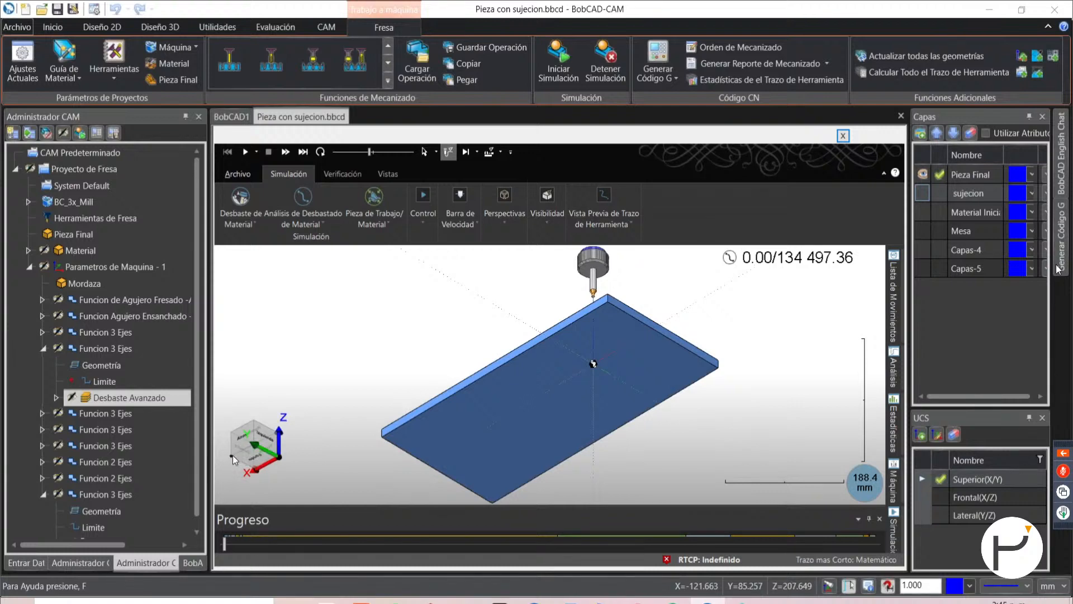
pyautogui.click(233, 455)
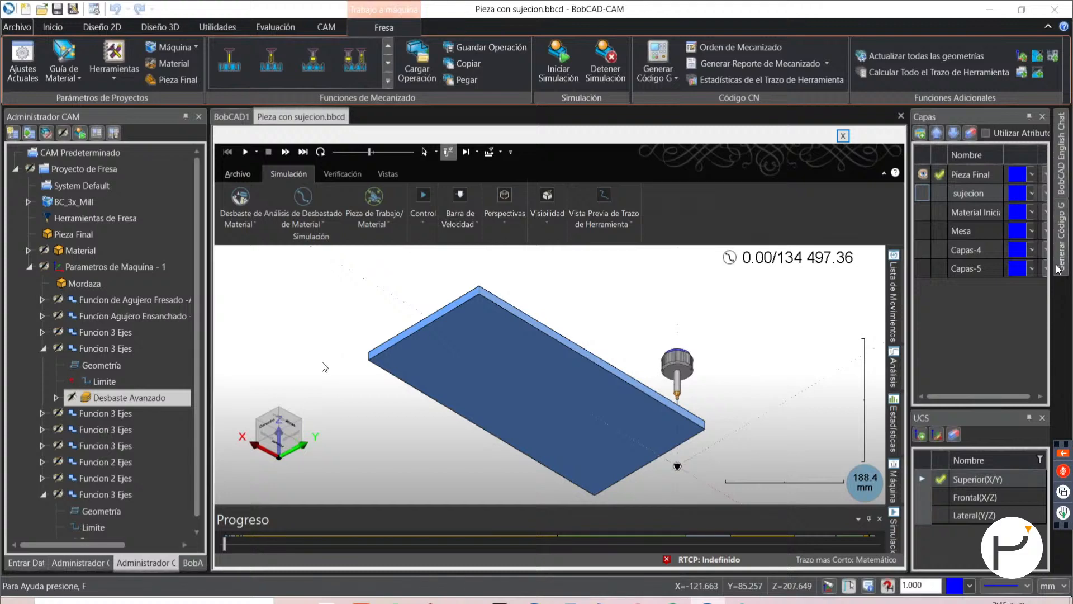
pyautogui.click(279, 408)
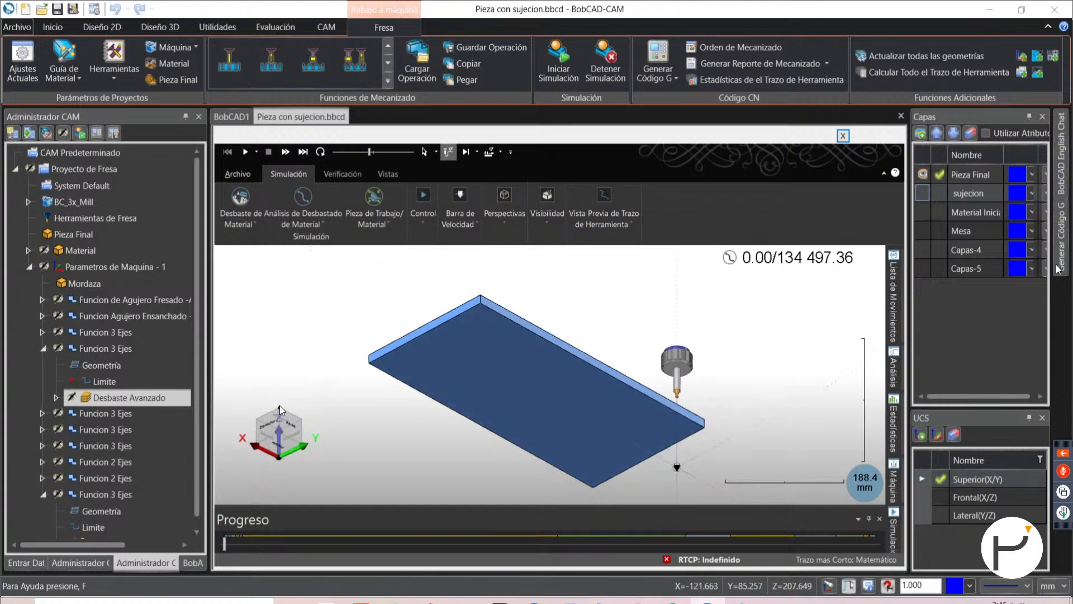
# - View the stock from the Superior and Frontal faces of the orientation cube and at a freely tilted angle
pyautogui.click(282, 451)
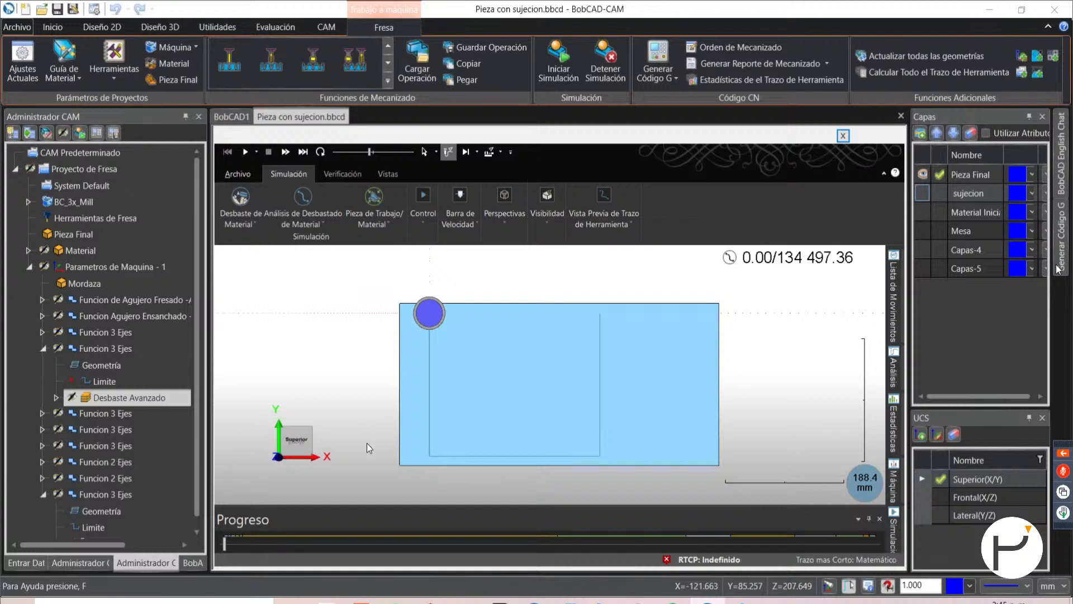
pyautogui.click(293, 446)
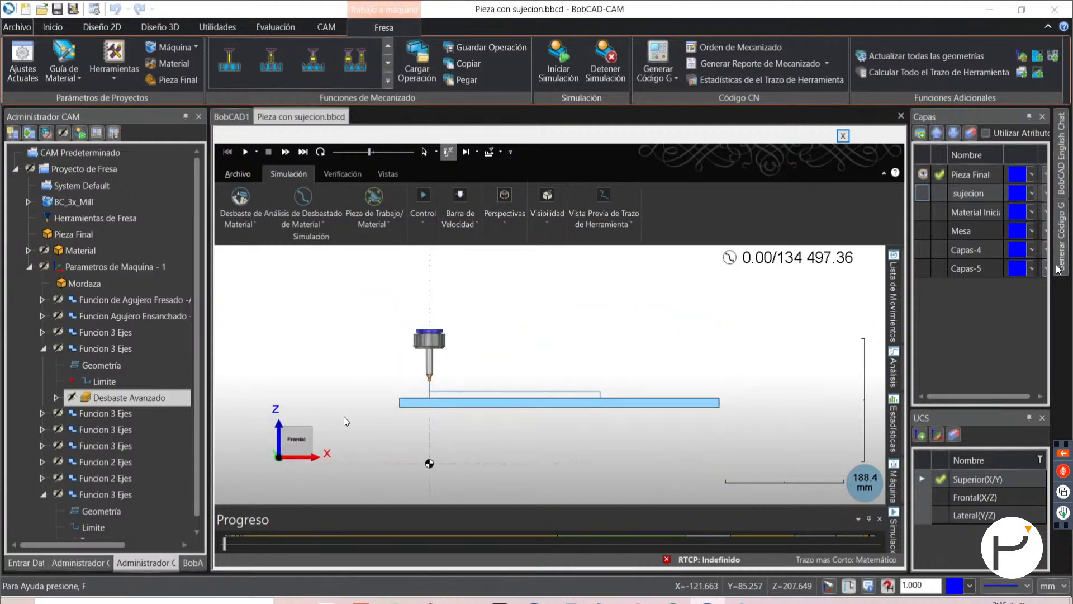
pyautogui.click(312, 428)
pyautogui.click(301, 425)
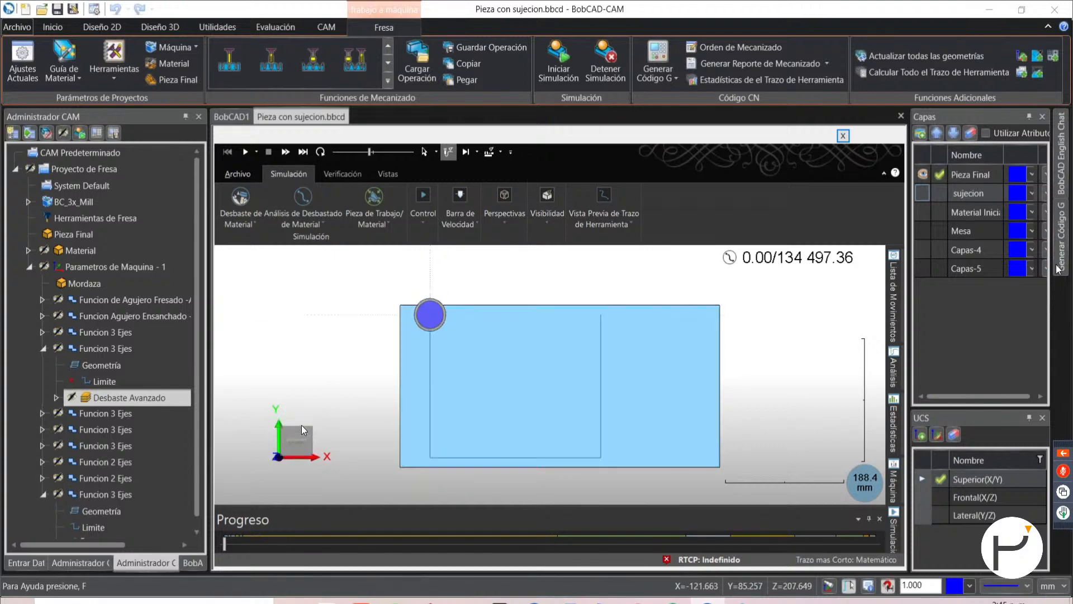
pyautogui.moveTo(300, 425); pyautogui.dragTo(340, 380)
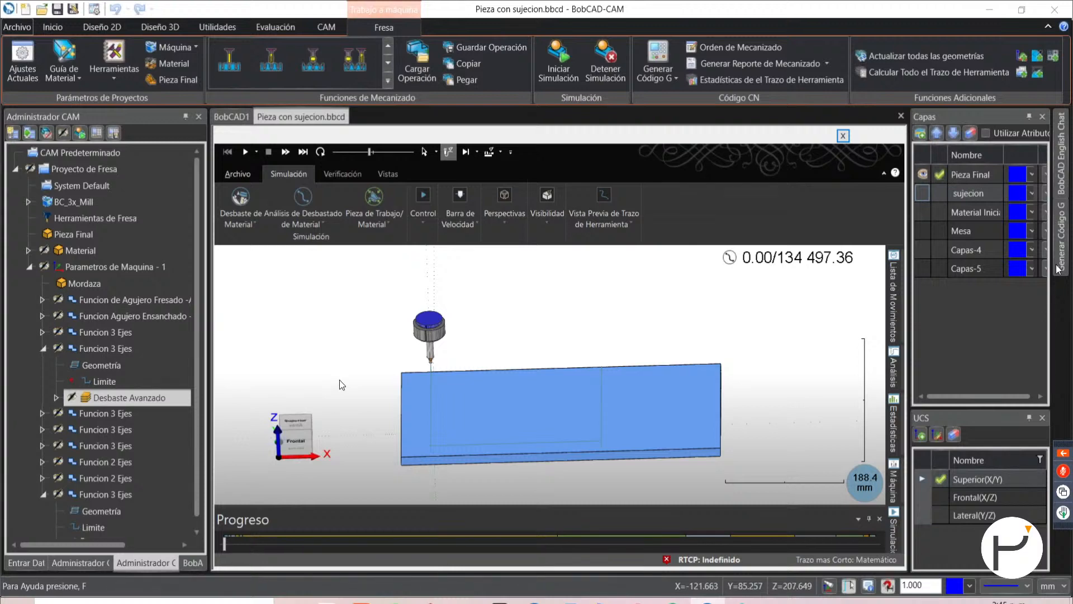
pyautogui.scroll(-4, 390, 400)
pyautogui.scroll(3, 469, 422)
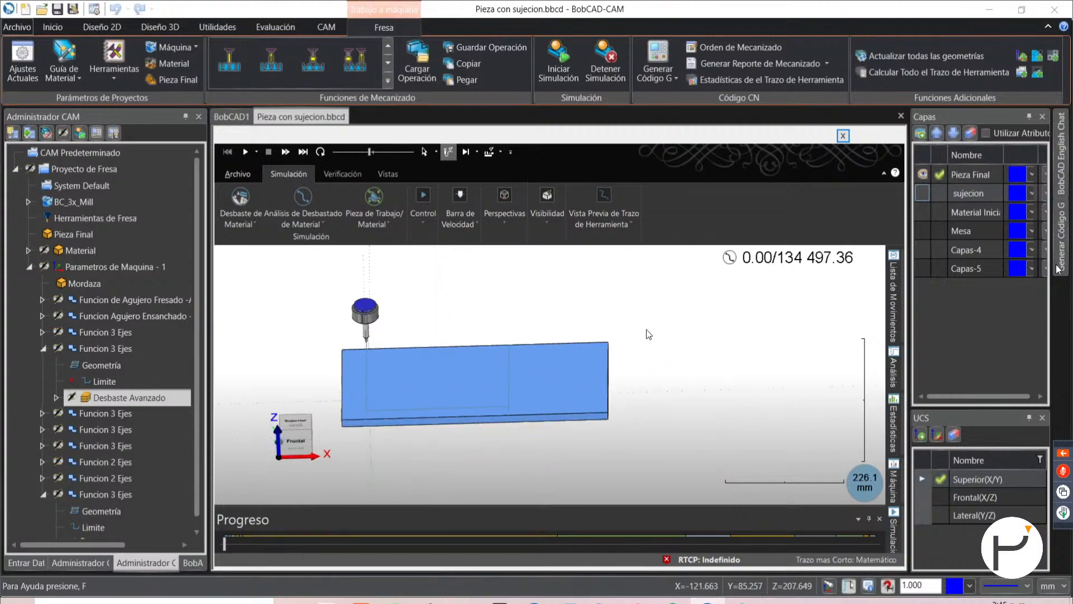
# - Exit the simulation and turn on the sujecion layer to display the clamps around the part
pyautogui.click(843, 136)
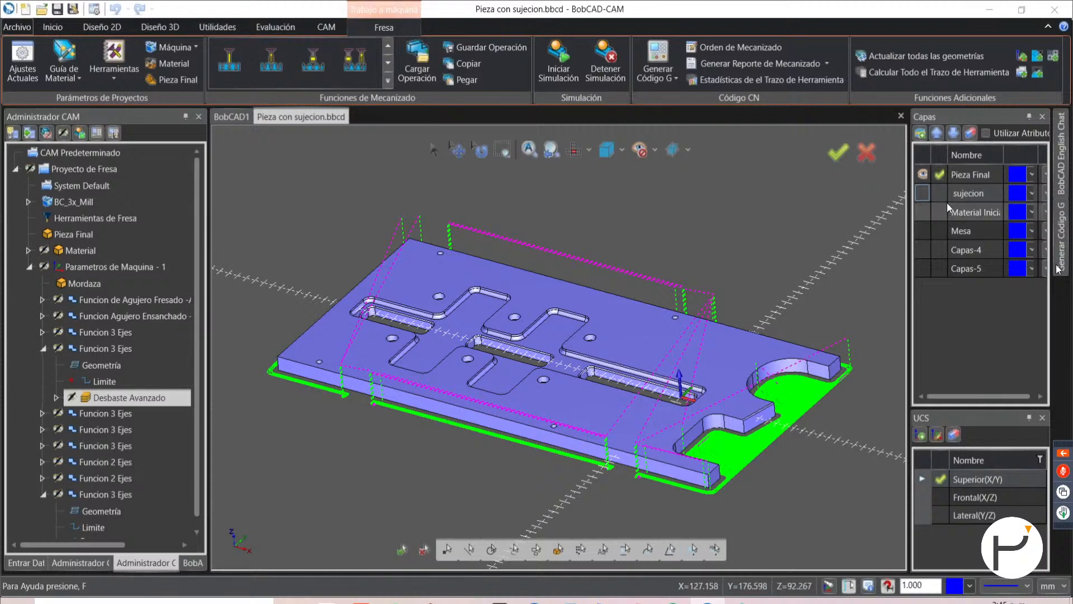
pyautogui.click(923, 195)
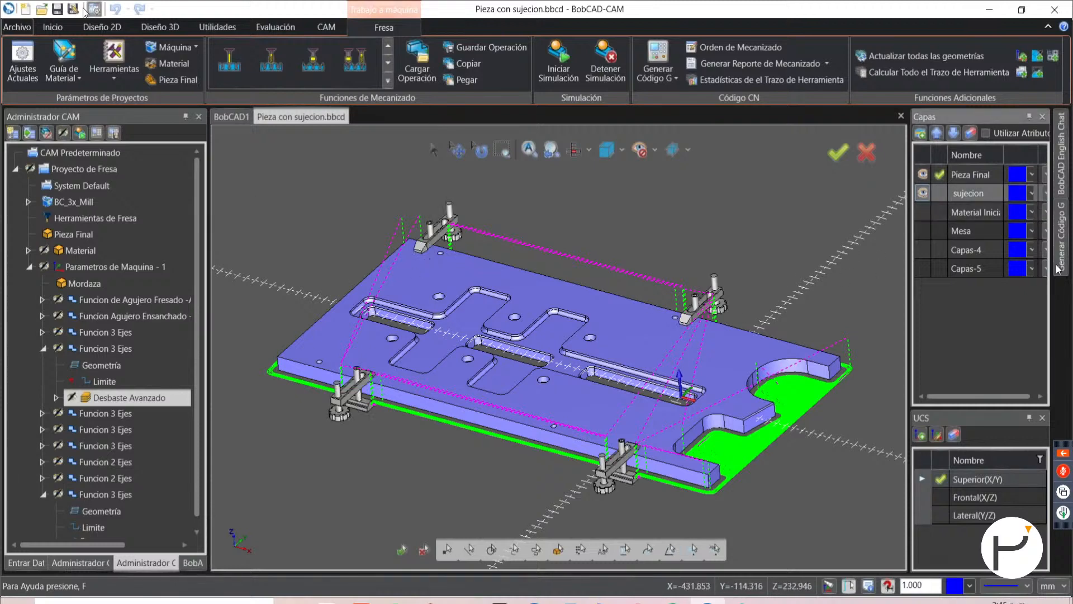
# - Open Uso de STL.bbcd from the Webinar folder and examine the pocketed plate held in the two vises
pyautogui.click(48, 11)
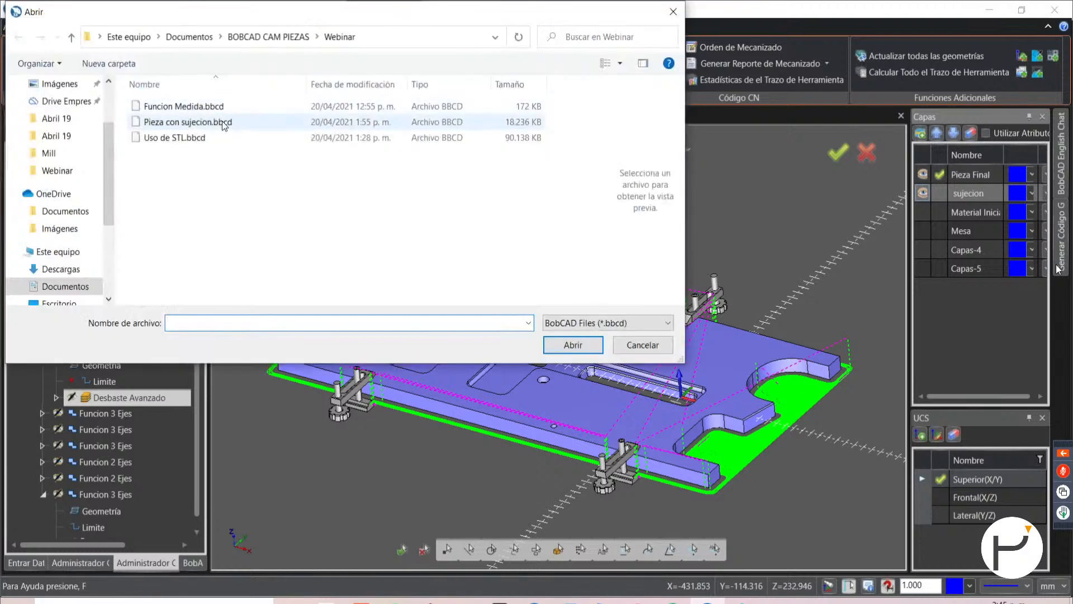
pyautogui.click(195, 137)
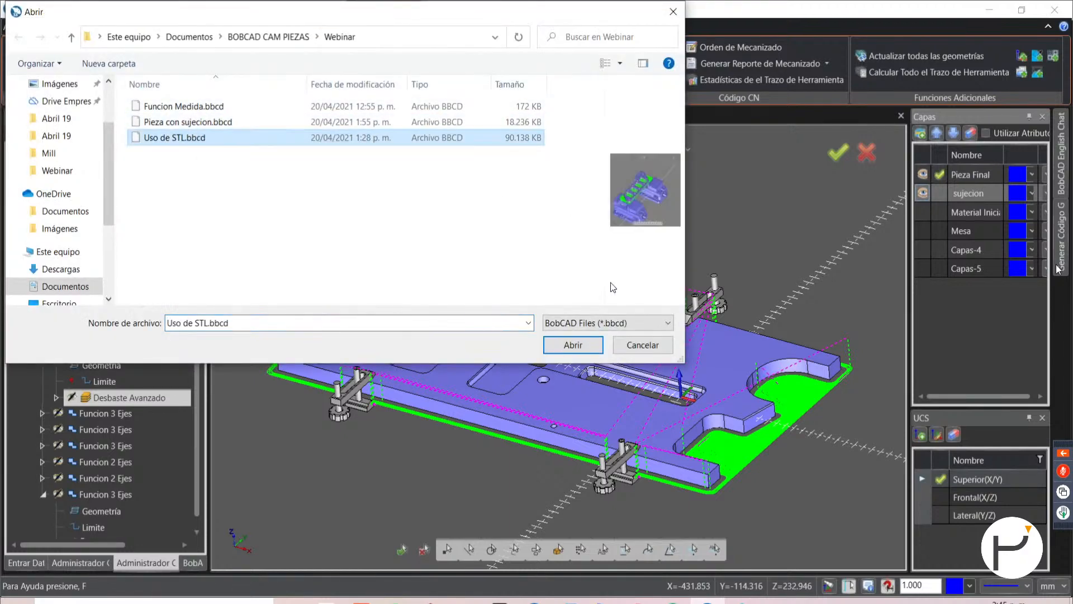
pyautogui.click(574, 344)
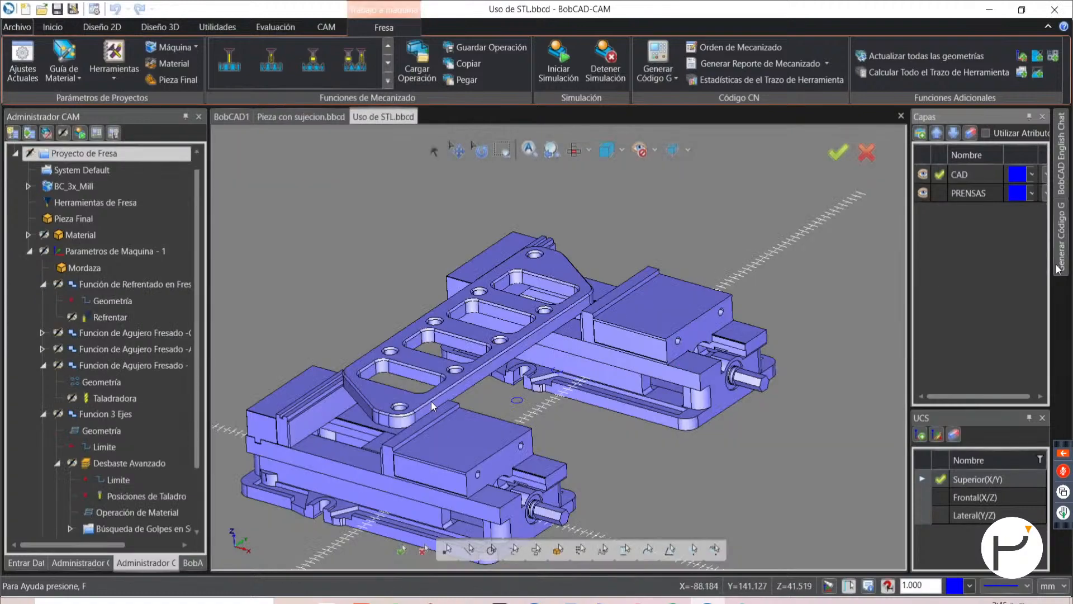
pyautogui.moveTo(516, 374)
pyautogui.mouseDown(button='middle')
pyautogui.moveTo(520, 324)
pyautogui.moveTo(525, 411)
pyautogui.moveTo(523, 386)
pyautogui.mouseUp(button='middle')
pyautogui.moveTo(566, 295); pyautogui.dragTo(567, 351, button='middle')
pyautogui.scroll(3, 573, 301)
pyautogui.scroll(-3, 573, 351)
pyautogui.scroll(2, 576, 324)
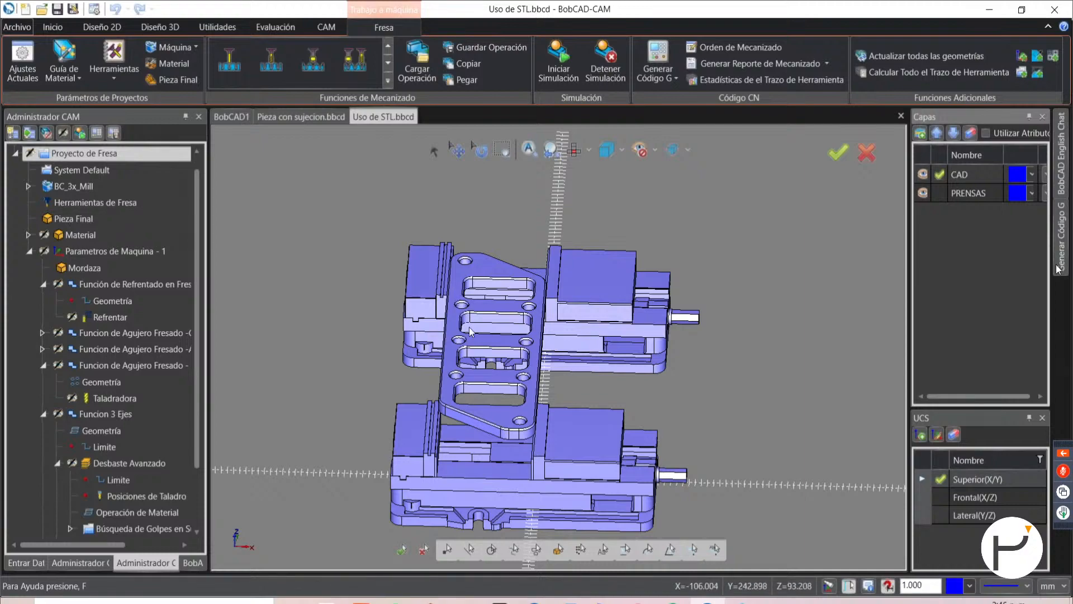
pyautogui.moveTo(455, 408); pyautogui.dragTo(572, 398, button='middle')
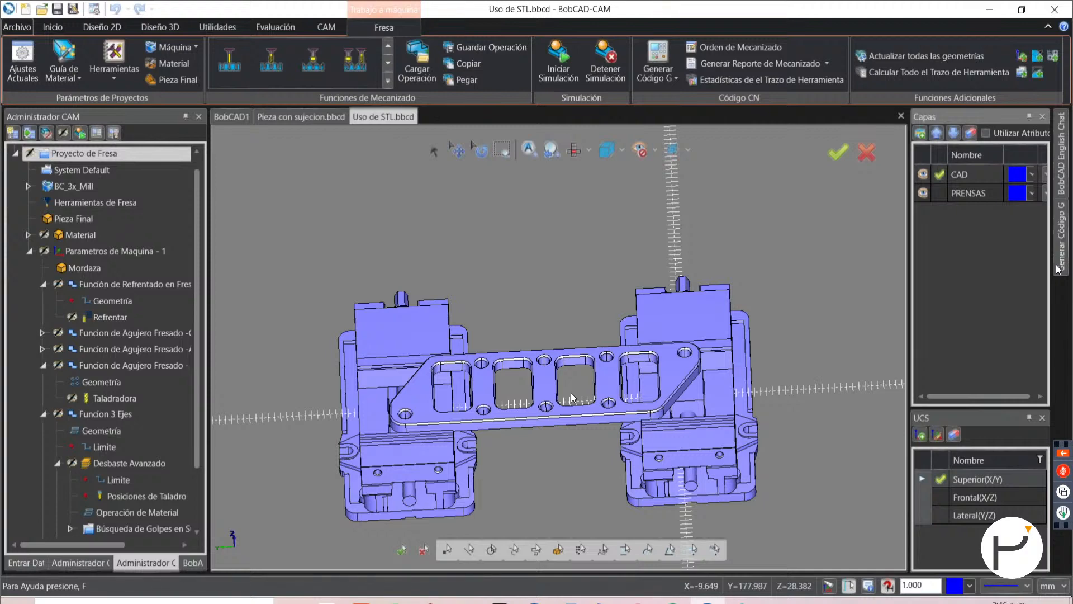
# - Show the model from the top view and hide the PRENSAS layer so only the plate is displayed
pyautogui.press('t')
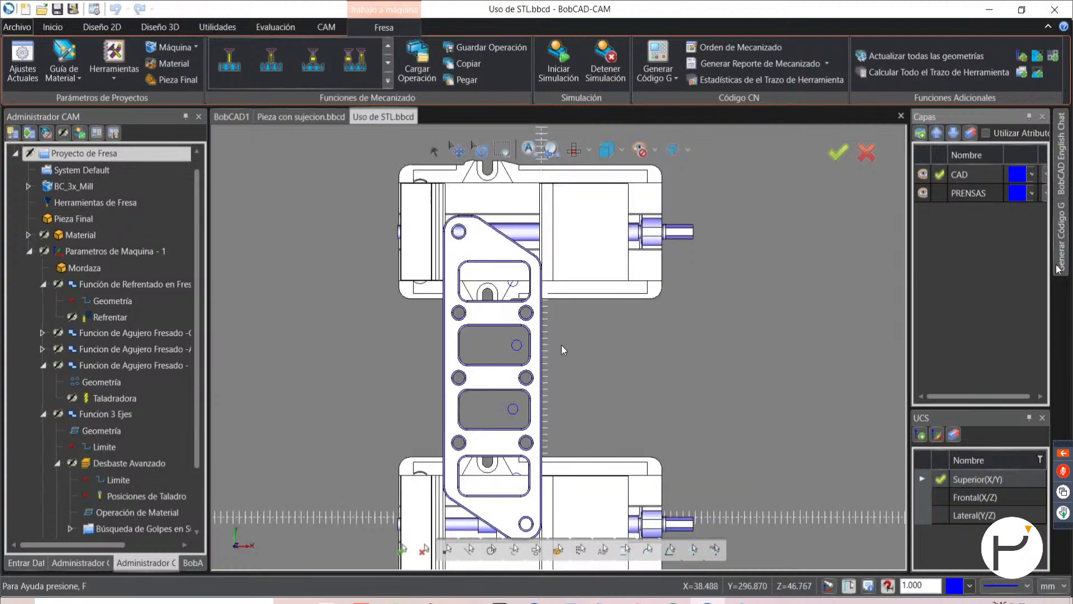
pyautogui.click(923, 193)
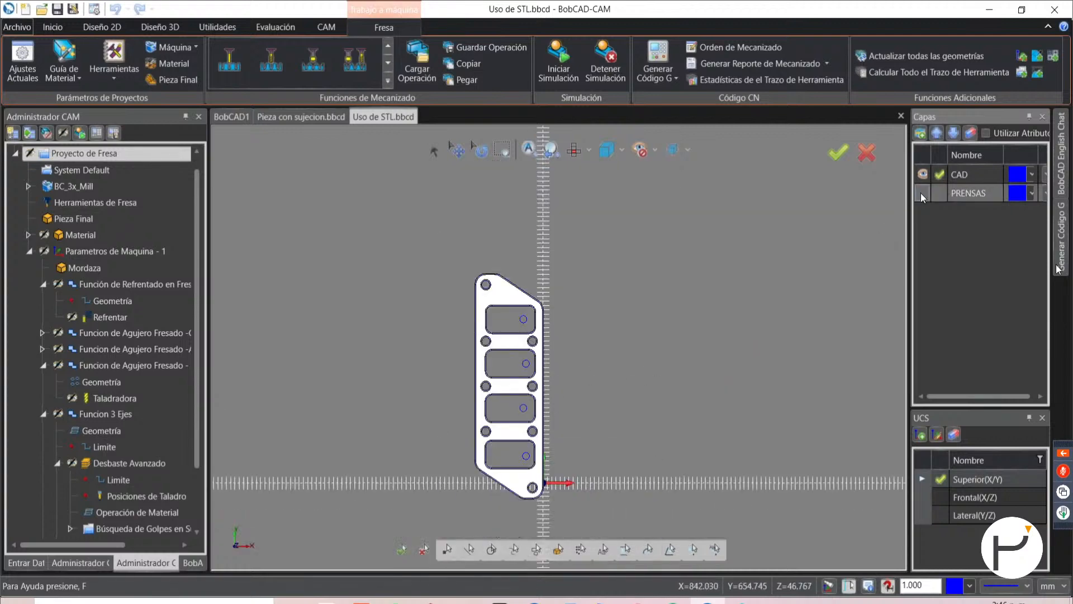
pyautogui.scroll(2, 500, 479)
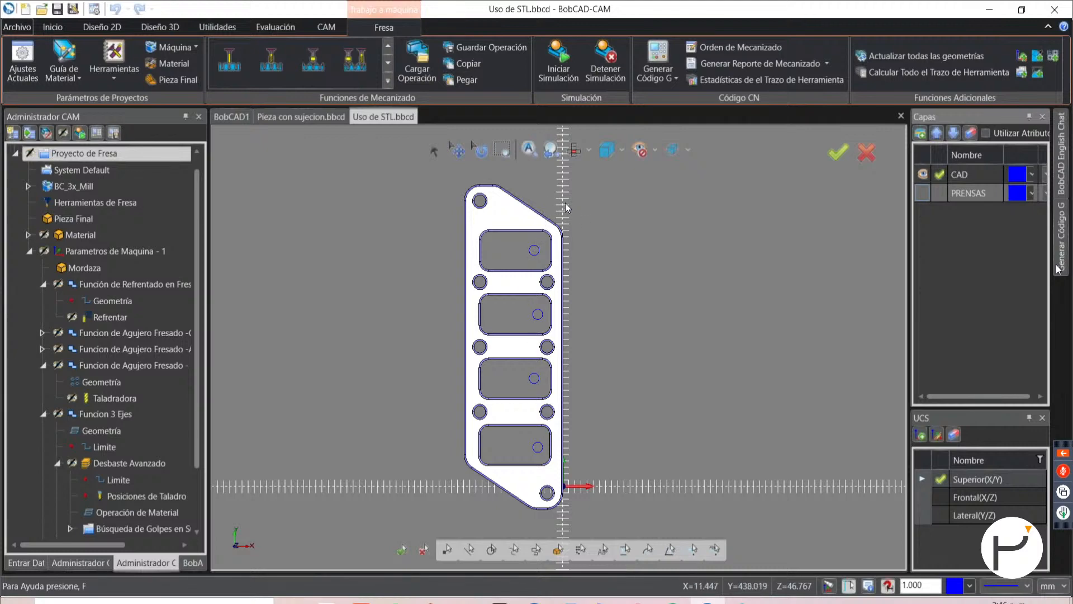
# - Highlight the Pieza Final and the Material, and examine the stock around the plate from above and at tilted angles
pyautogui.click(75, 218)
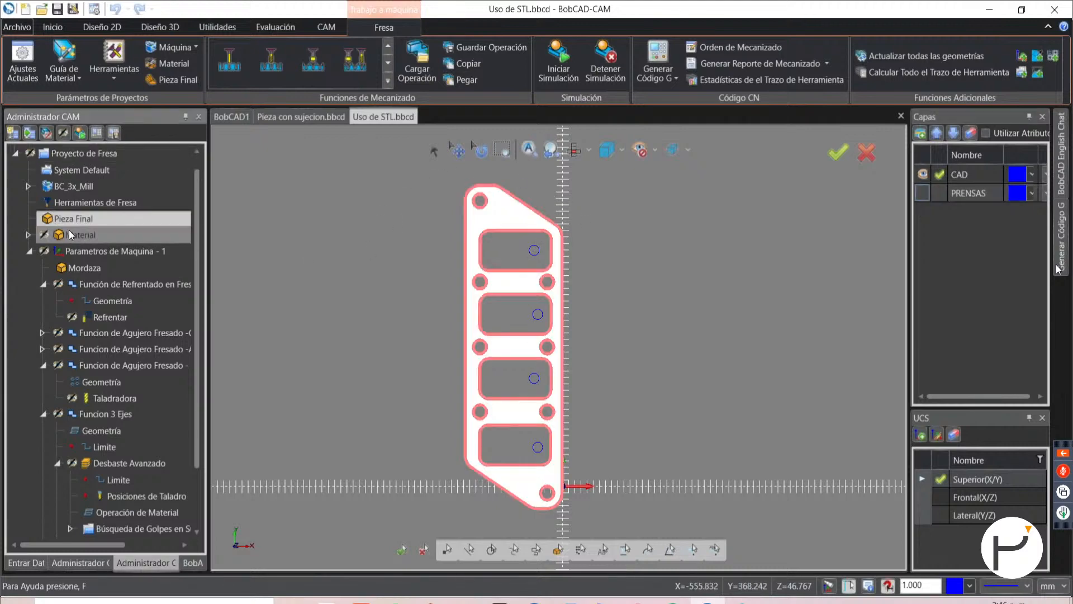
pyautogui.click(71, 234)
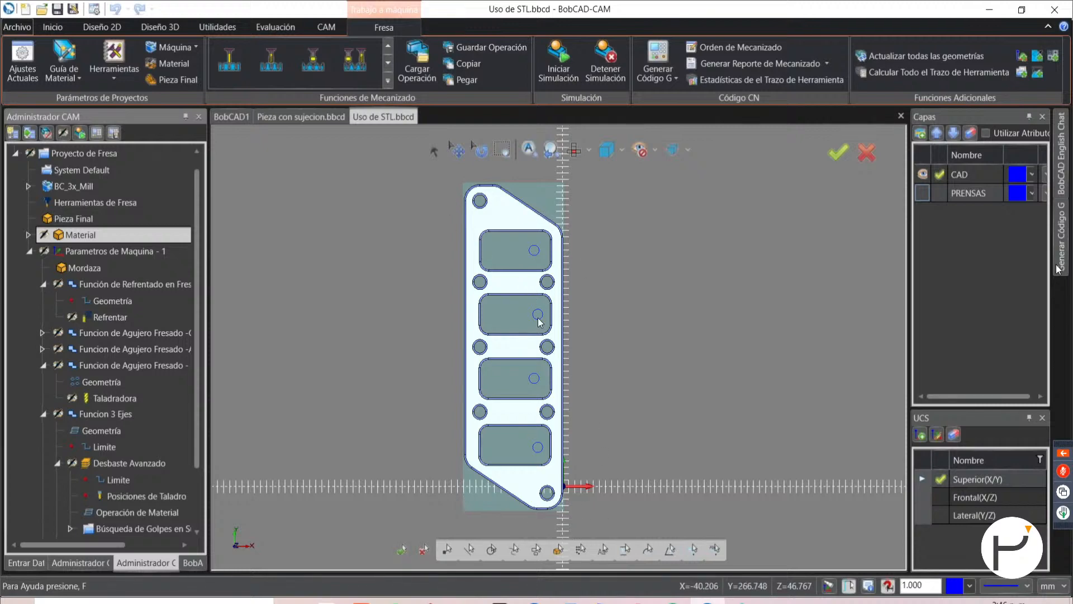
pyautogui.moveTo(539, 317); pyautogui.dragTo(574, 205, button='middle')
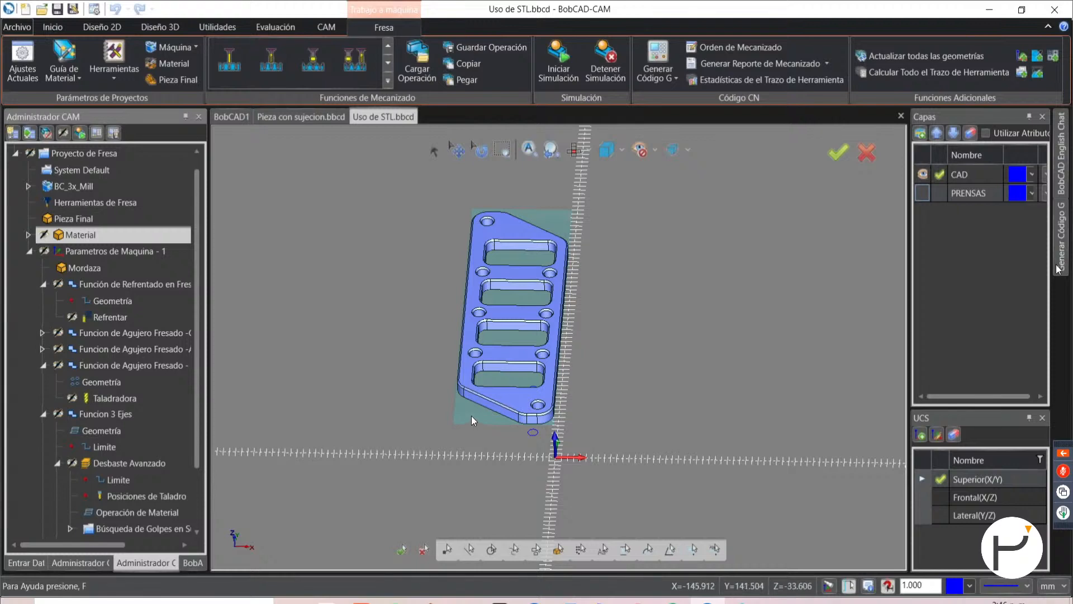
pyautogui.moveTo(537, 377); pyautogui.dragTo(543, 423, button='middle')
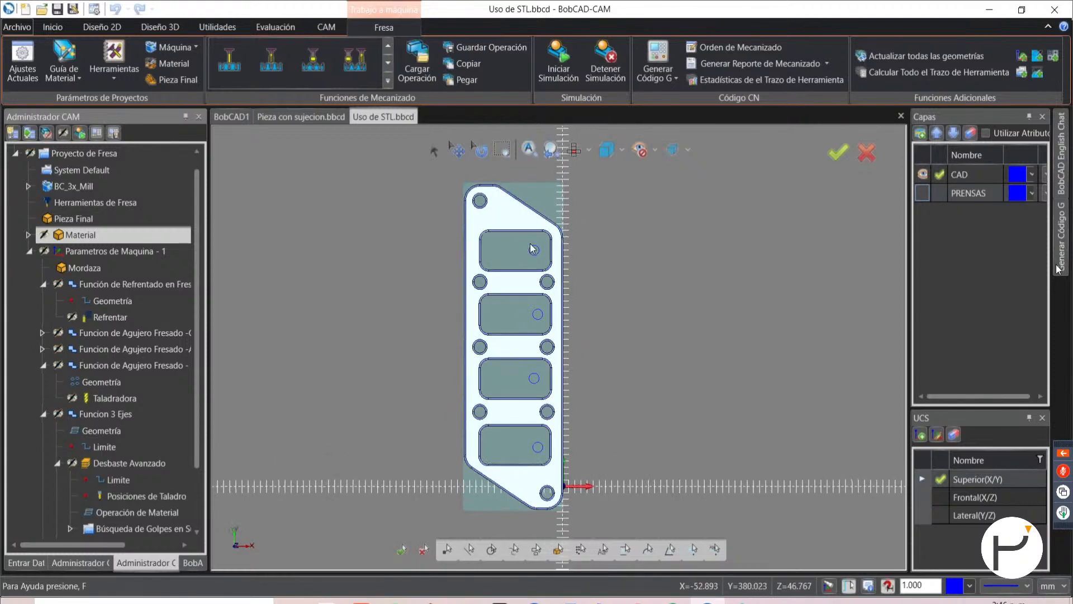
pyautogui.scroll(3, 538, 250)
pyautogui.scroll(-2, 547, 304)
pyautogui.scroll(-2, 547, 303)
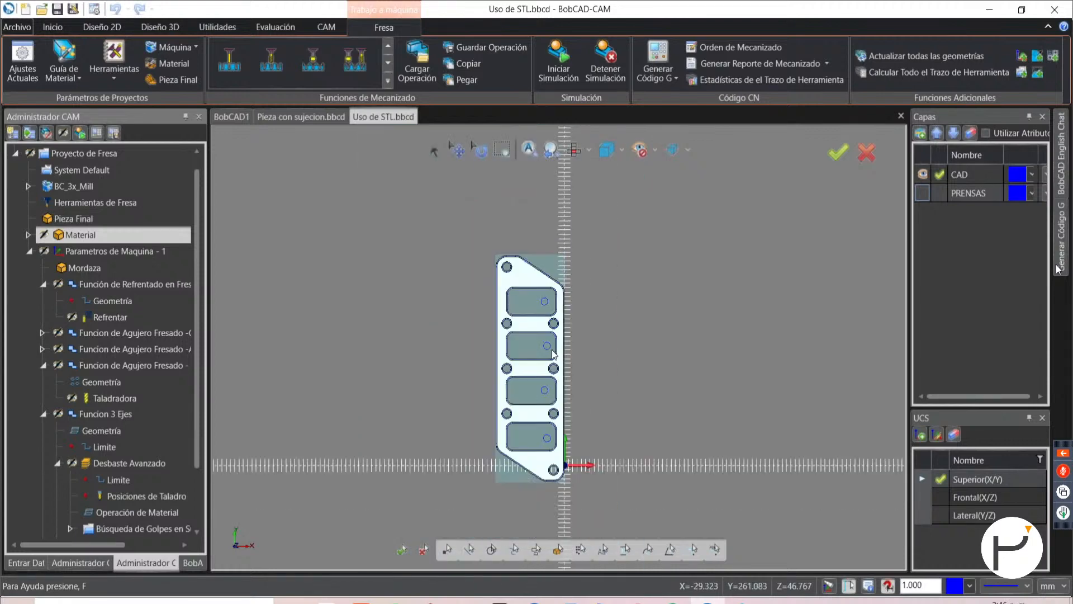
pyautogui.scroll(2, 547, 258)
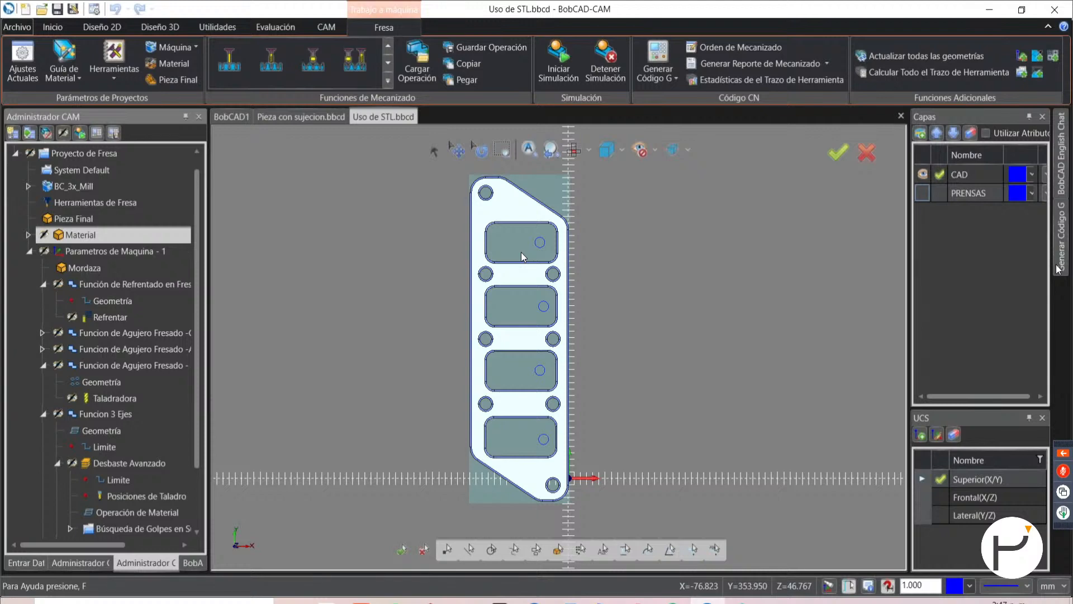
pyautogui.moveTo(521, 253); pyautogui.dragTo(562, 218, button='middle')
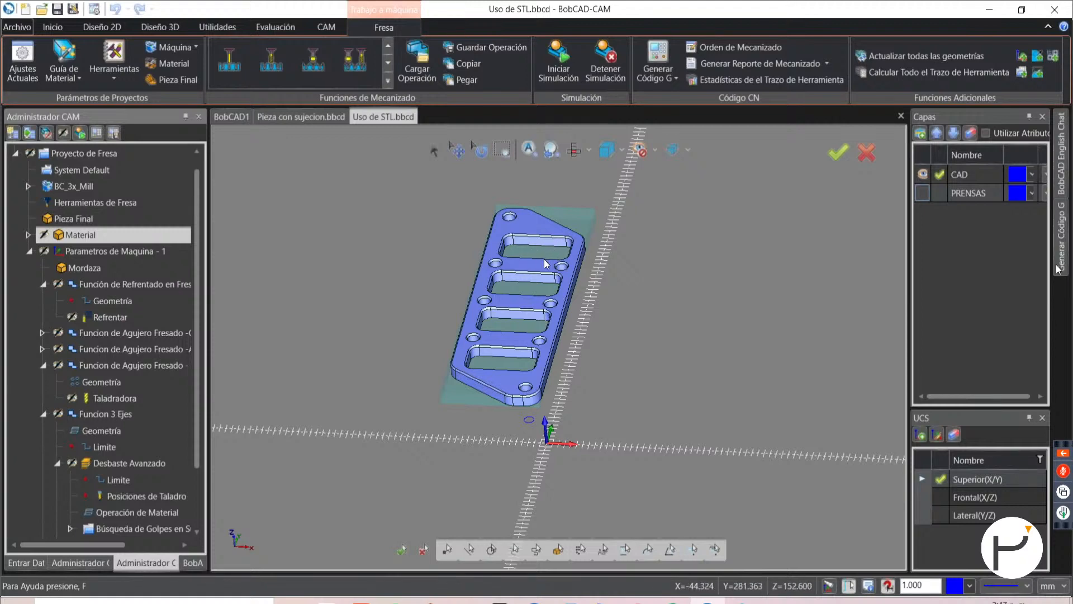
pyautogui.moveTo(548, 271); pyautogui.dragTo(526, 322, button='middle')
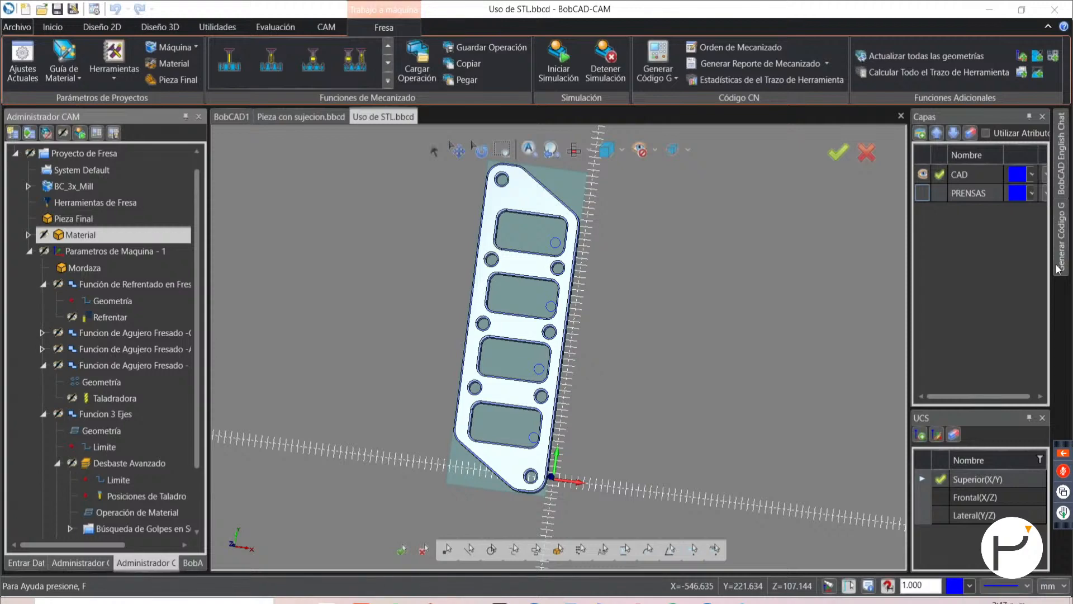
pyautogui.moveTo(590, 359)
pyautogui.mouseDown(button='middle')
pyautogui.moveTo(613, 383)
pyautogui.moveTo(581, 364)
pyautogui.mouseUp(button='middle')
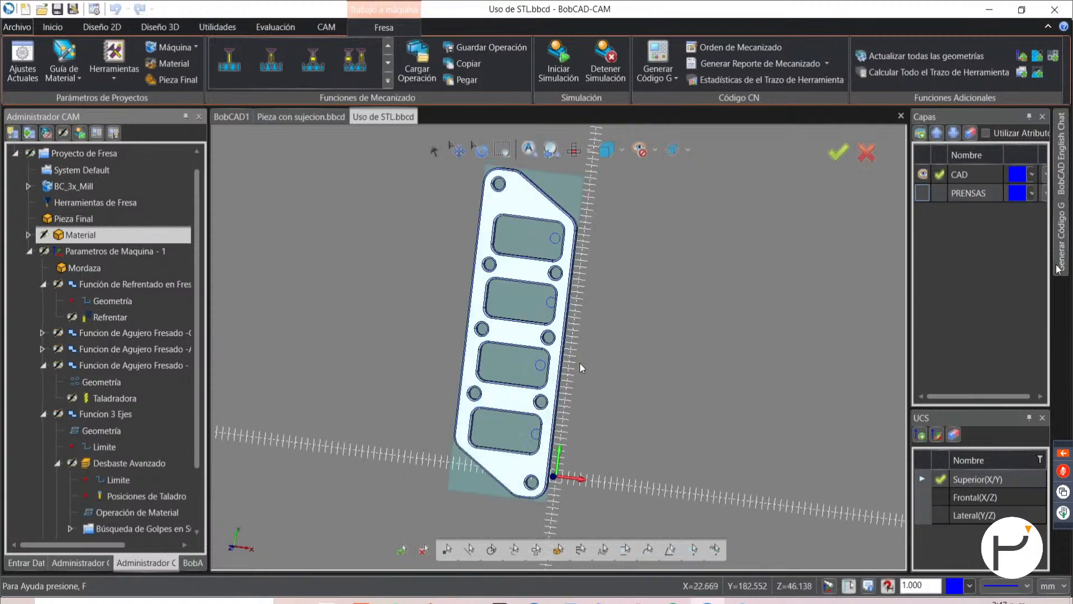
pyautogui.press('t')
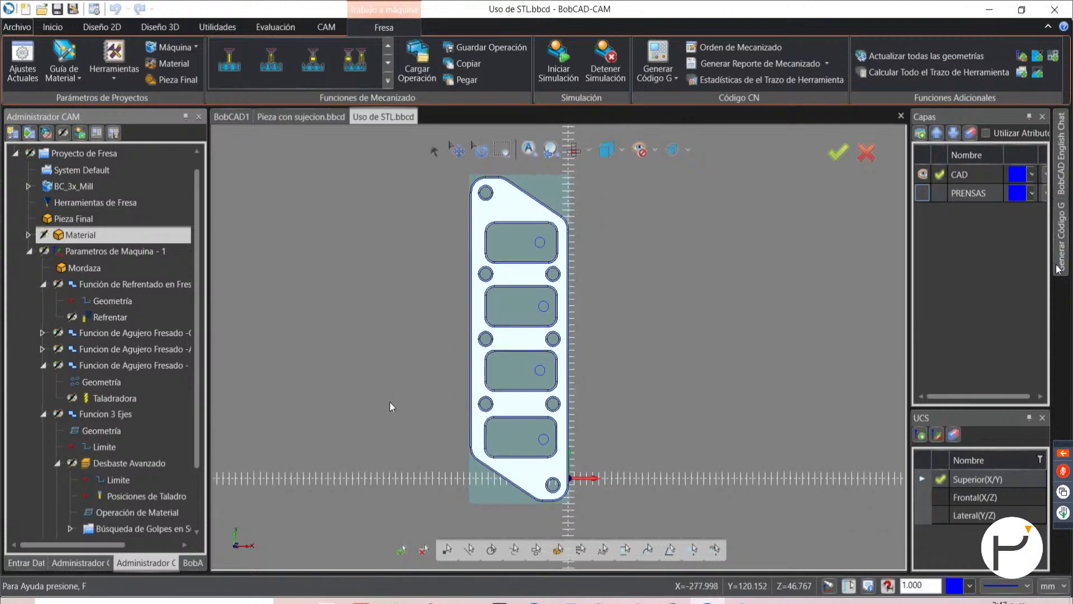
# - Highlight the Refrentar toolpath over the plate and open the facing function's settings for editing
pyautogui.click(108, 317)
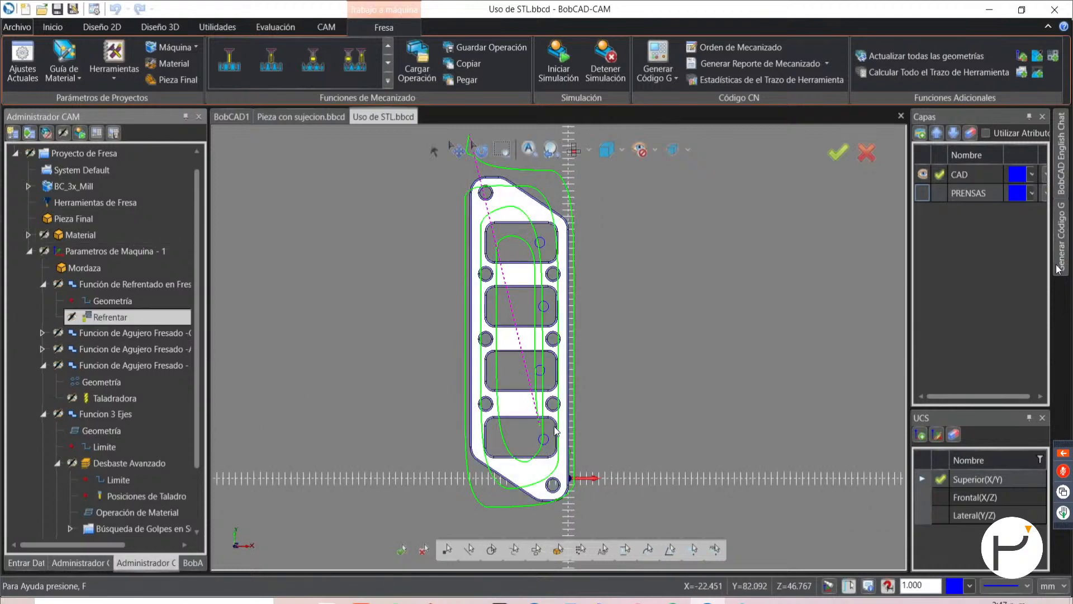
pyautogui.moveTo(548, 377); pyautogui.dragTo(546, 392, button='middle')
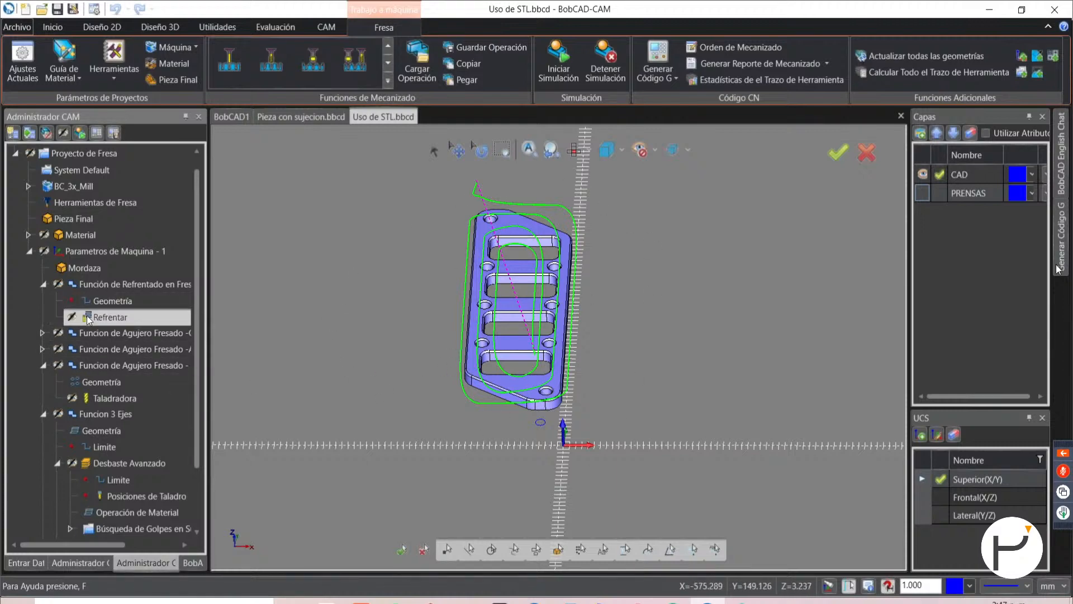
pyautogui.rightClick(143, 286)
pyautogui.click(190, 241)
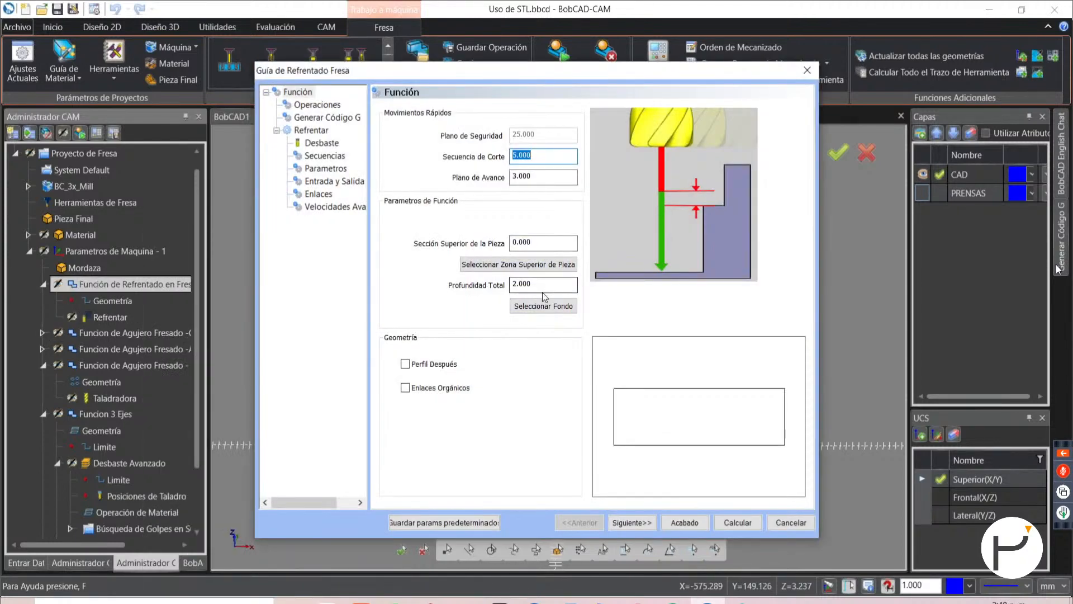
# - Review the facing feature's total depth and roughing tool settings, inspecting the underside of the 63.500 diameter tool in the current tool set
pyautogui.click(543, 291)
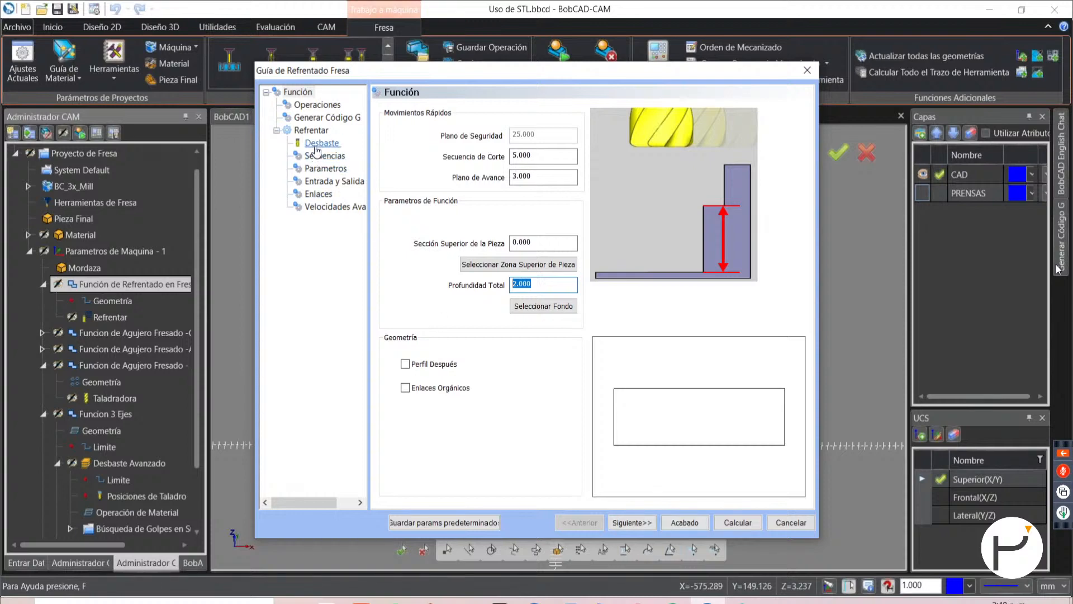
pyautogui.click(318, 144)
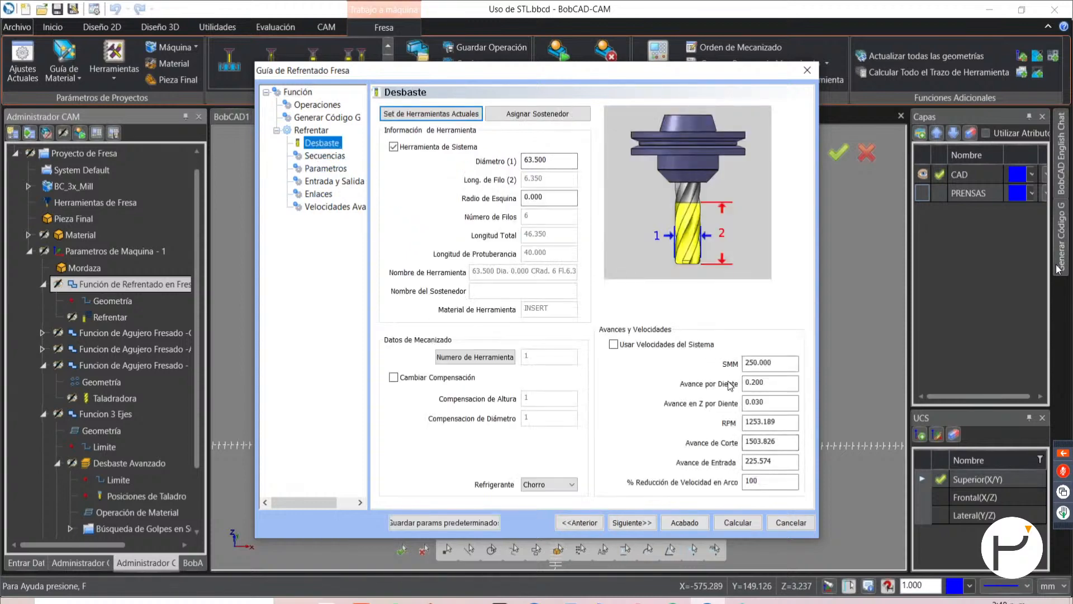
pyautogui.click(445, 115)
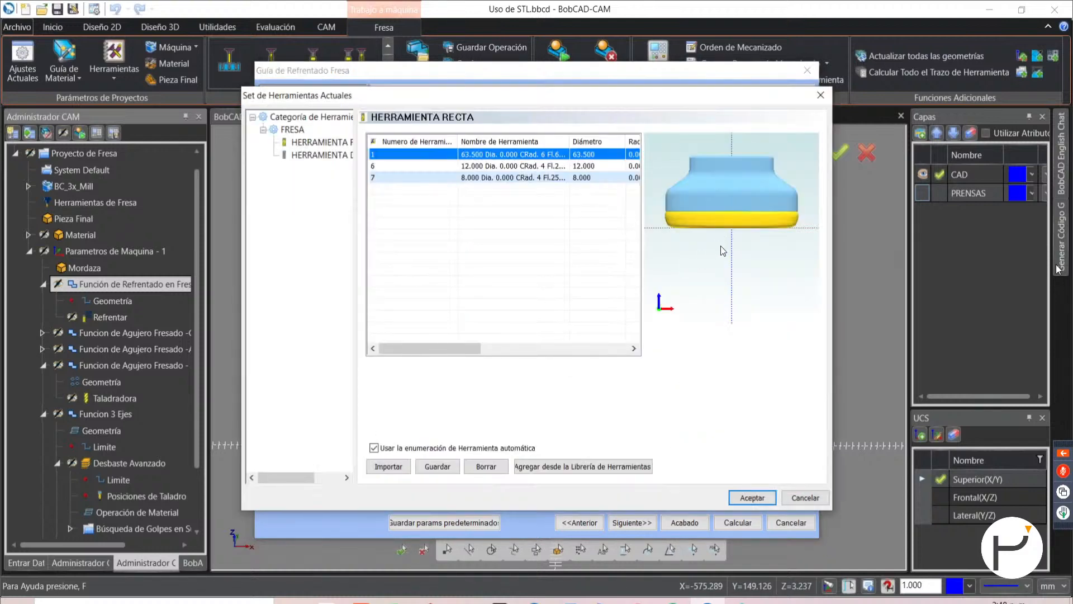
pyautogui.moveTo(721, 235)
pyautogui.mouseDown(button='middle')
pyautogui.moveTo(719, 206)
pyautogui.moveTo(723, 229)
pyautogui.mouseUp(button='middle')
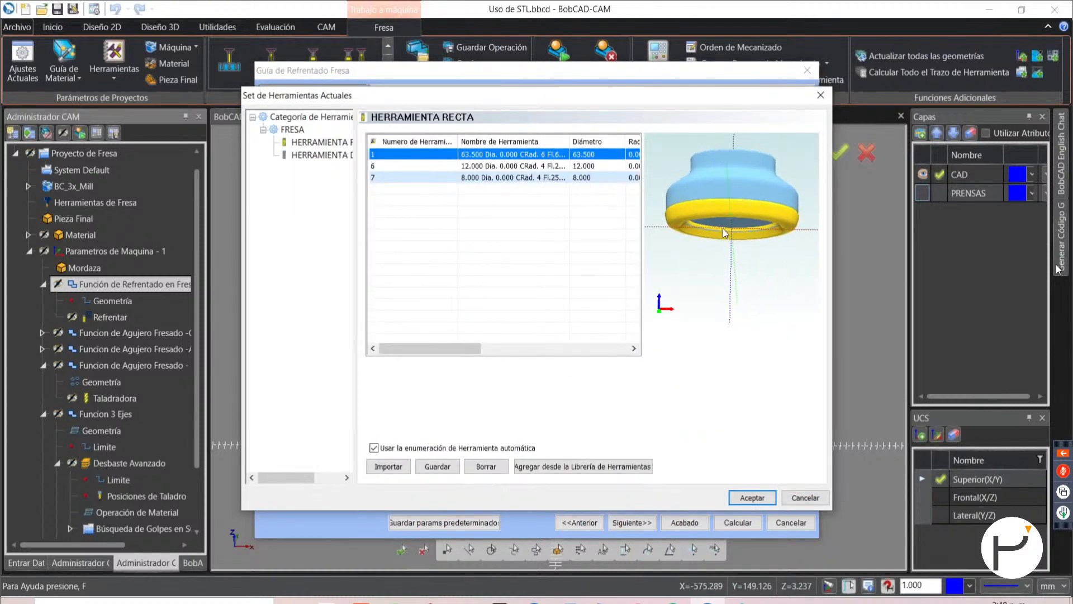
pyautogui.scroll(3, 800, 226)
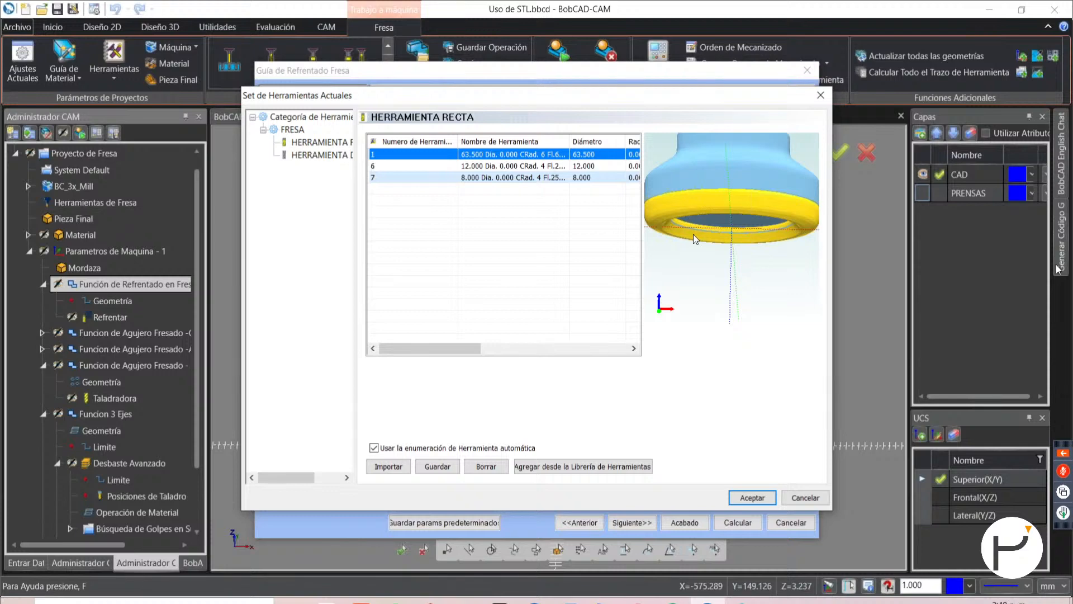
pyautogui.moveTo(693, 234); pyautogui.dragTo(730, 252, button='middle')
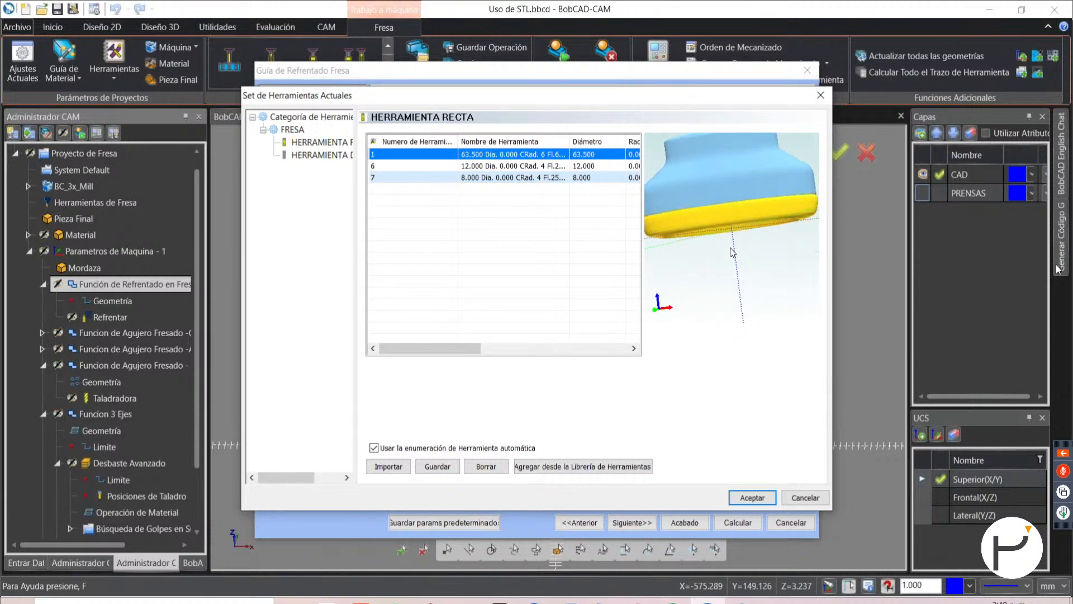
pyautogui.click(803, 499)
# - Try the Zig Zag pattern in the facing sequences and set the pattern back to Adaptable
pyautogui.click(324, 160)
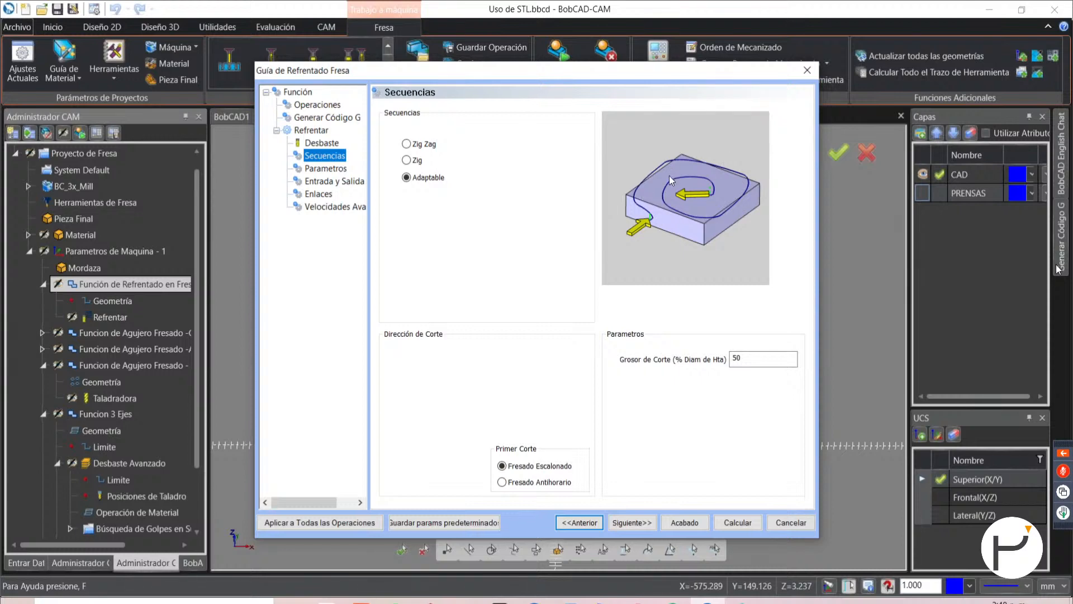
pyautogui.click(420, 145)
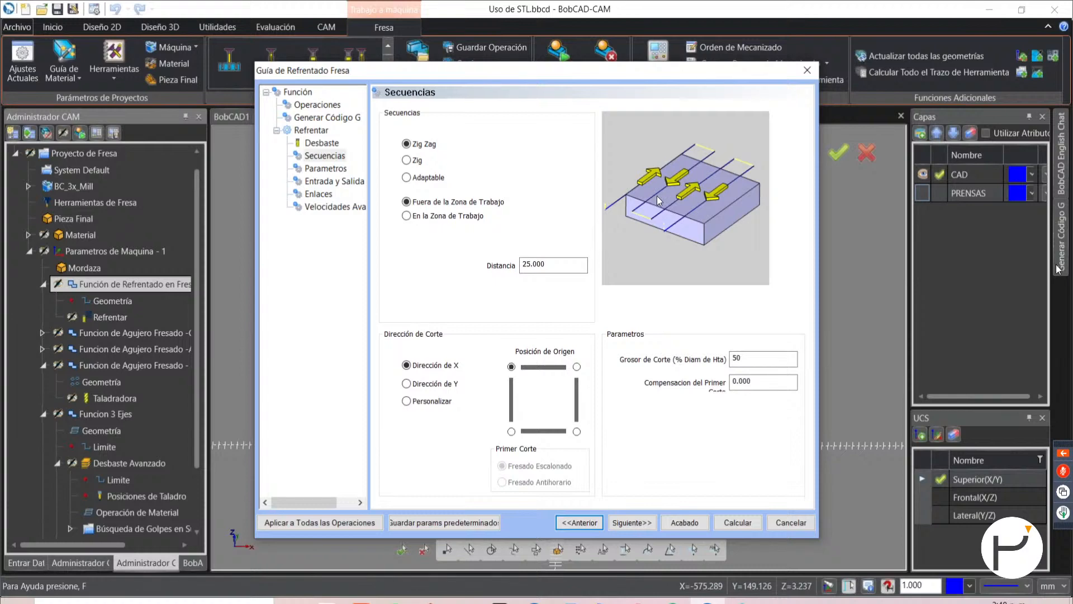
pyautogui.click(424, 179)
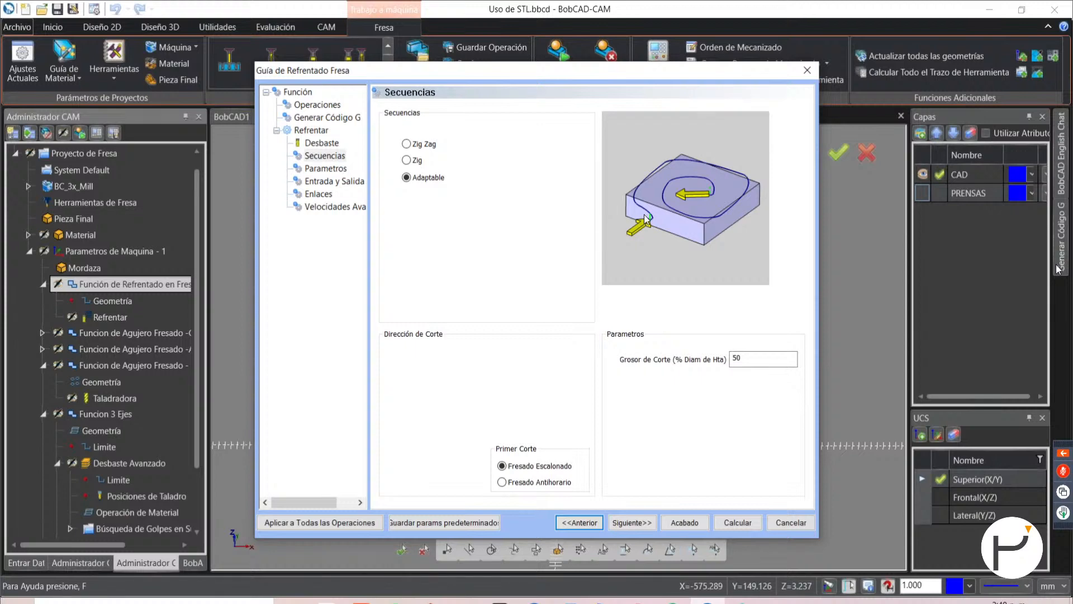
# - Go through the facing parameters, entry and exit, links and advanced speeds settings, and calculate the facing toolpath
pyautogui.click(632, 522)
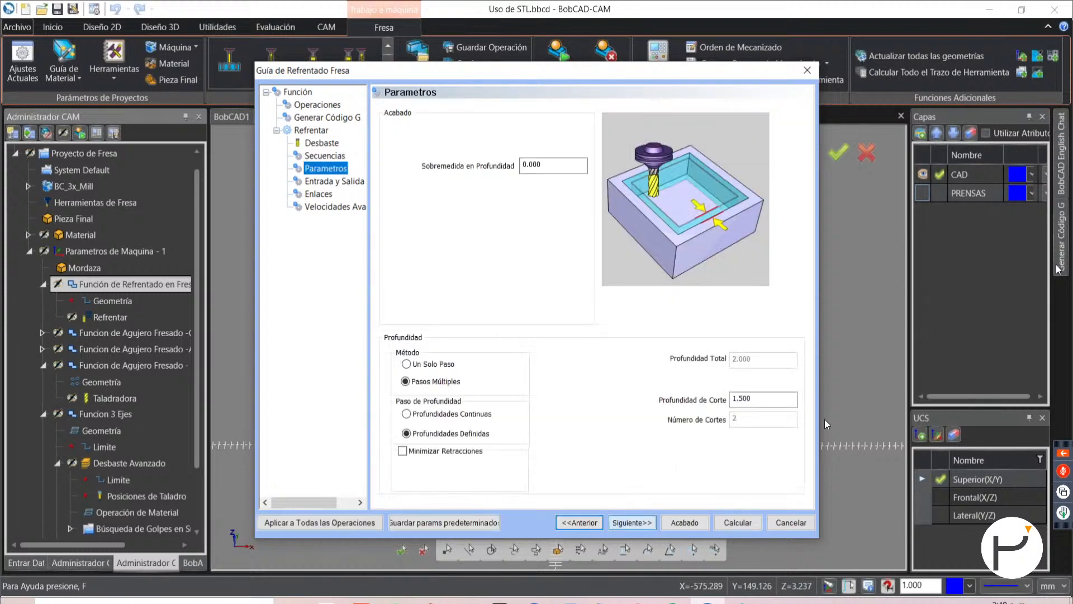
pyautogui.click(631, 522)
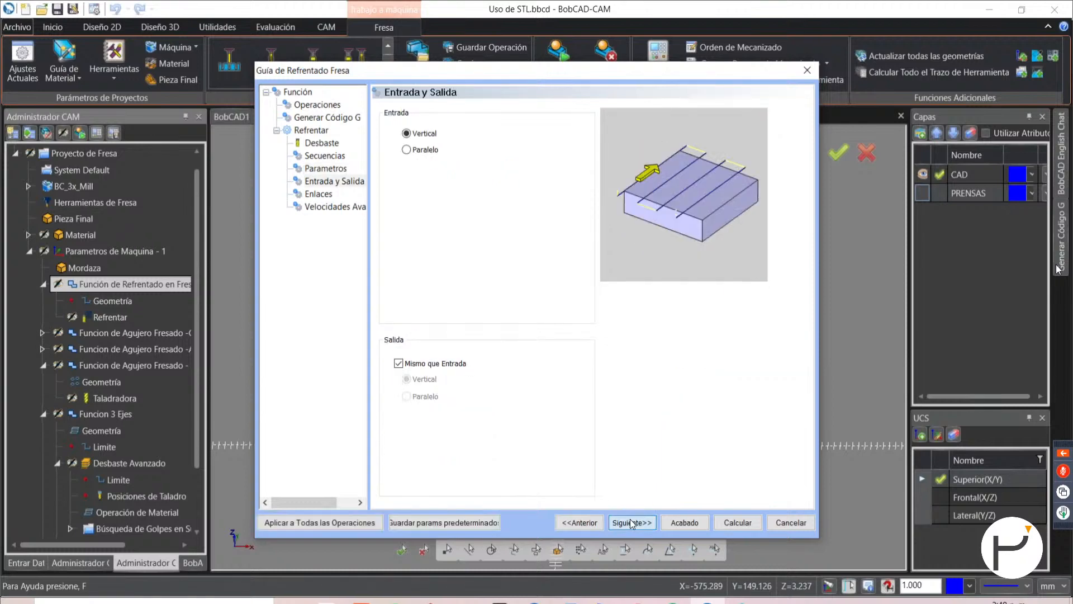
pyautogui.click(632, 522)
pyautogui.click(631, 522)
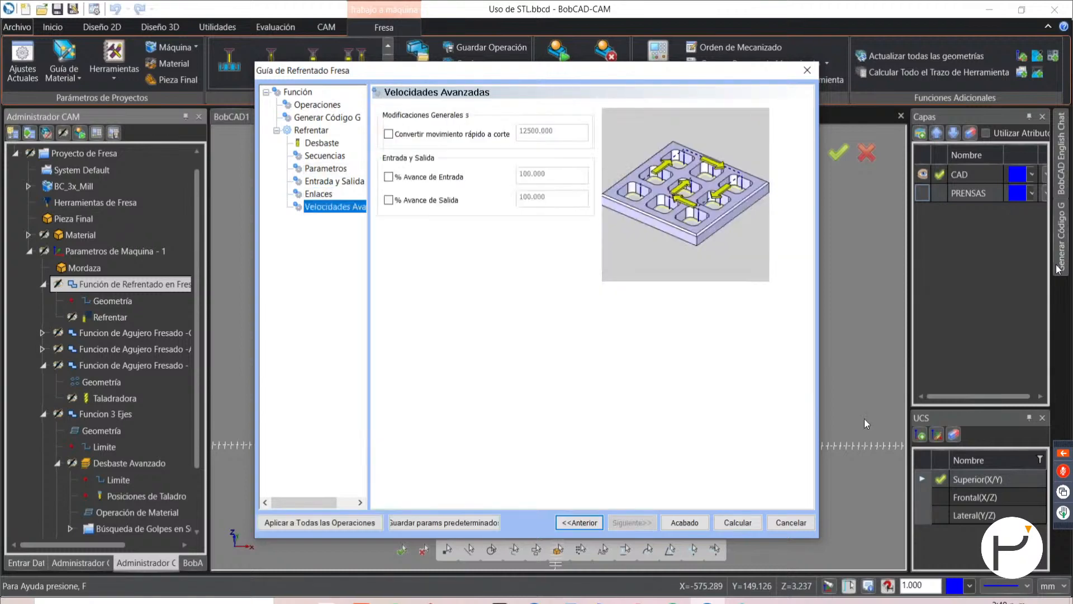
pyautogui.click(753, 521)
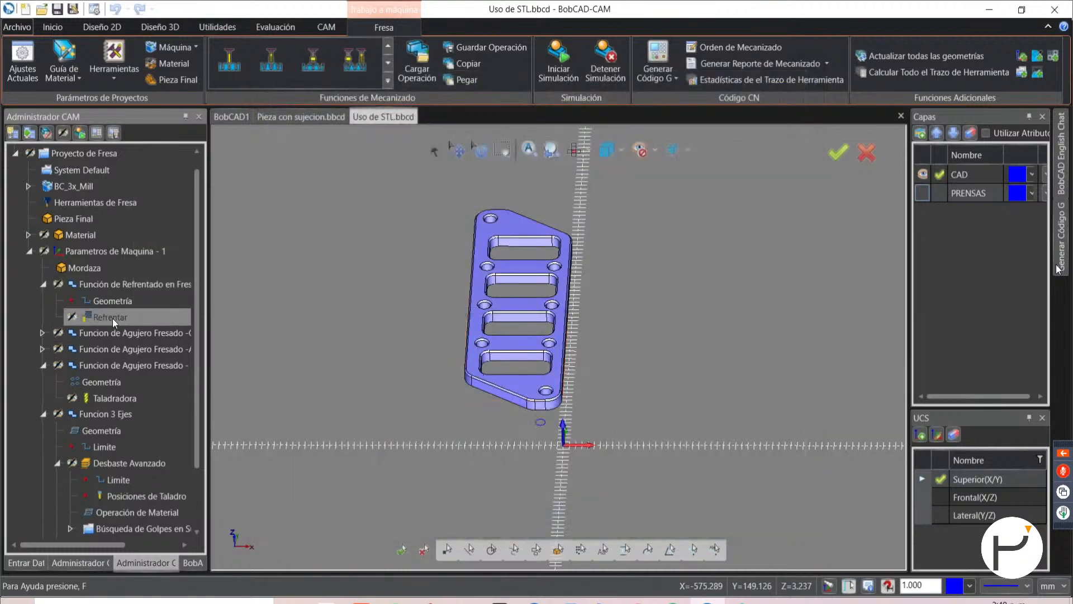
# - Examine the Refrentar toolpath over the part and the stock material above its upper face
pyautogui.click(113, 319)
pyautogui.moveTo(505, 351); pyautogui.dragTo(474, 325, button='middle')
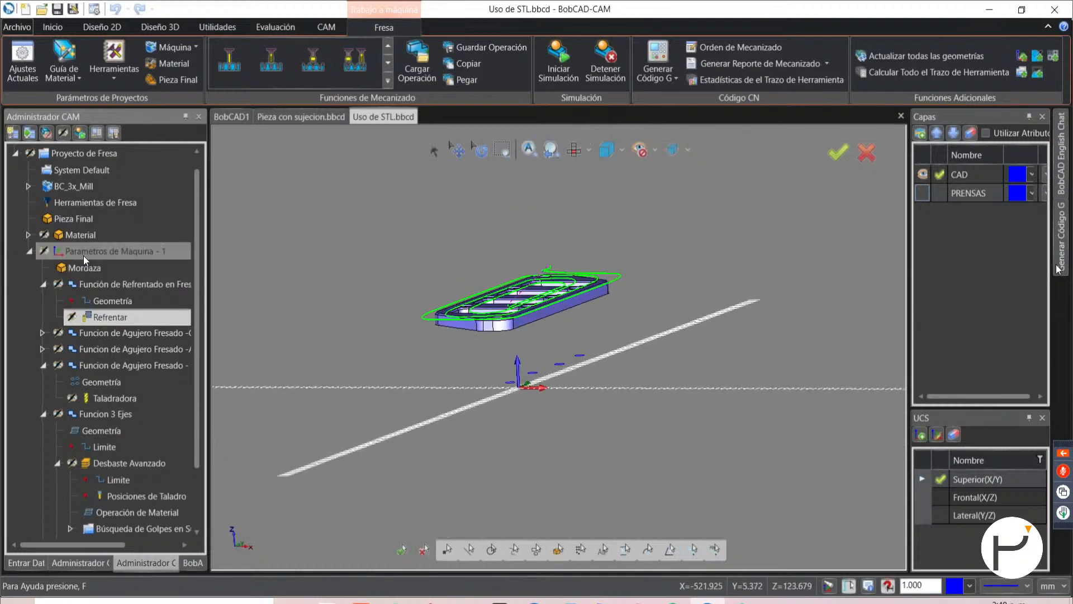
pyautogui.click(79, 234)
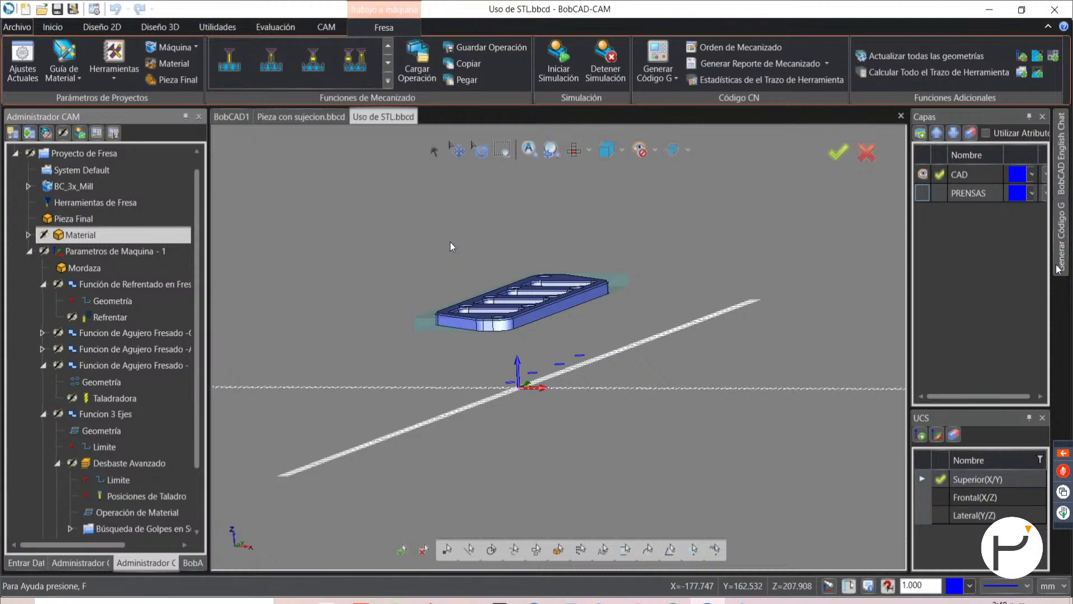
pyautogui.press('f')
pyautogui.scroll(12, 471, 299)
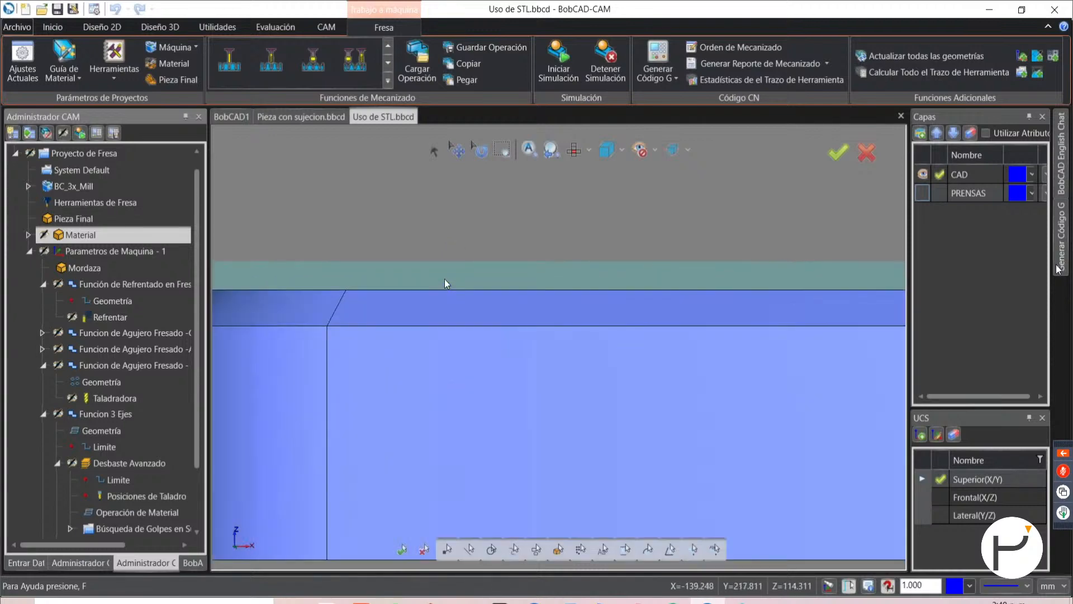
pyautogui.scroll(-8, 447, 277)
pyautogui.moveTo(610, 299); pyautogui.dragTo(574, 330, button='middle')
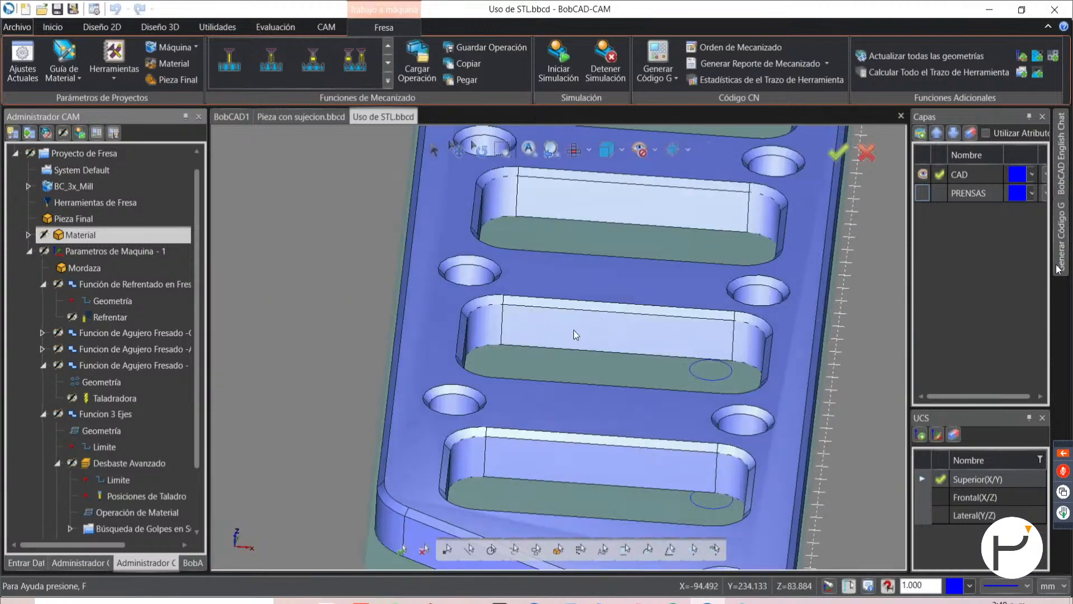
# - Compare the stock outline with the part from above, and examine how the Refrentar toolpath covers it
pyautogui.press('t')
pyautogui.scroll(-10, 430, 278)
pyautogui.scroll(5, 434, 229)
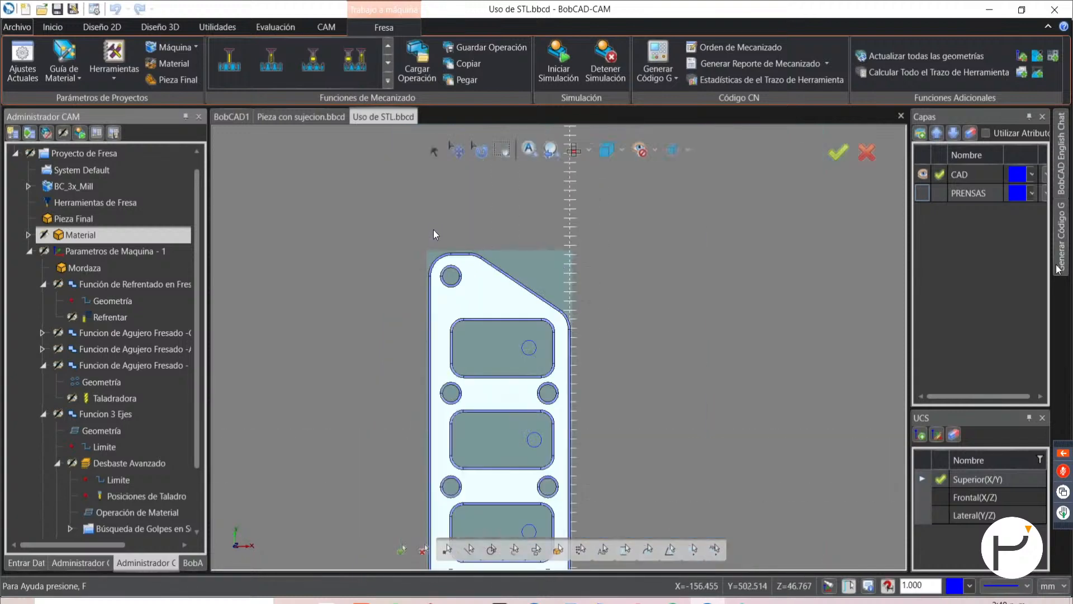
pyautogui.scroll(2, 434, 234)
pyautogui.scroll(-6, 630, 435)
pyautogui.scroll(3, 659, 360)
pyautogui.scroll(2, 585, 366)
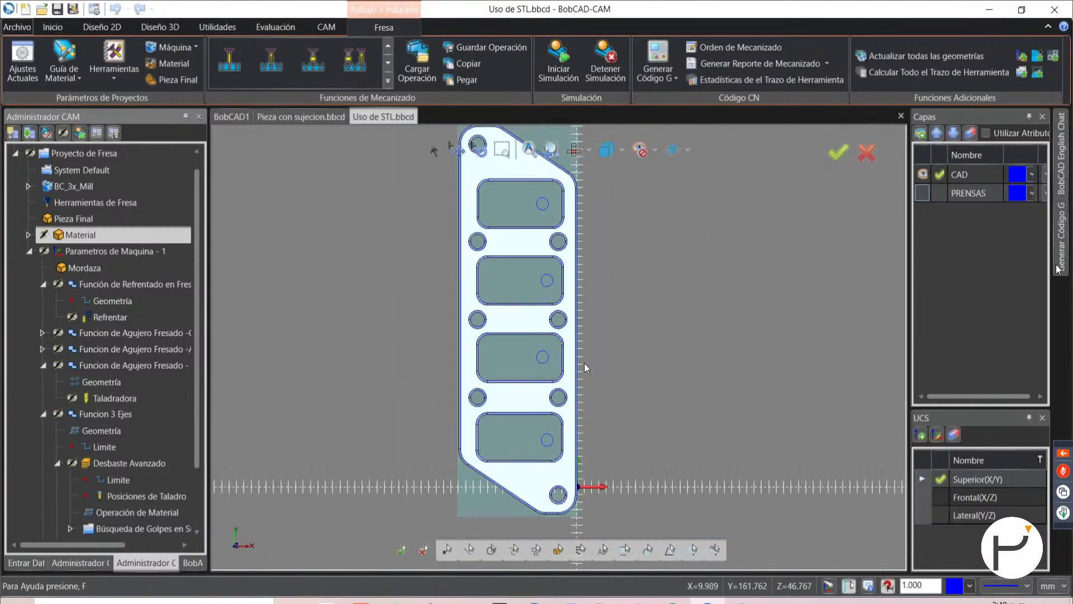
pyautogui.scroll(-2, 585, 368)
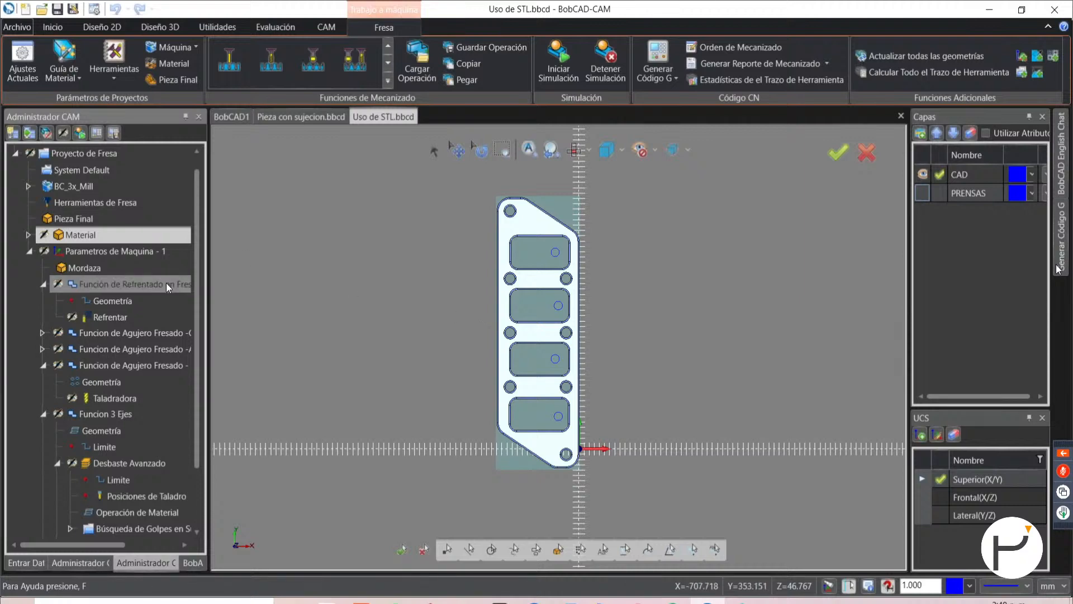
pyautogui.click(132, 316)
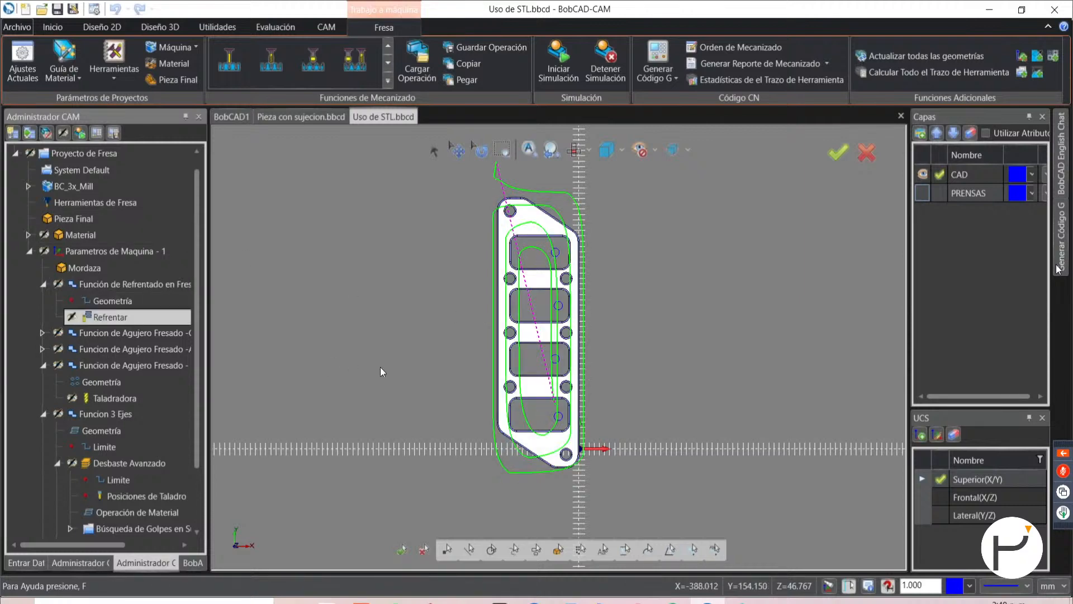
# - Highlight the holes covered by the first two milled-hole features and review the operations available for Parametros de Maquina - 1
pyautogui.click(117, 334)
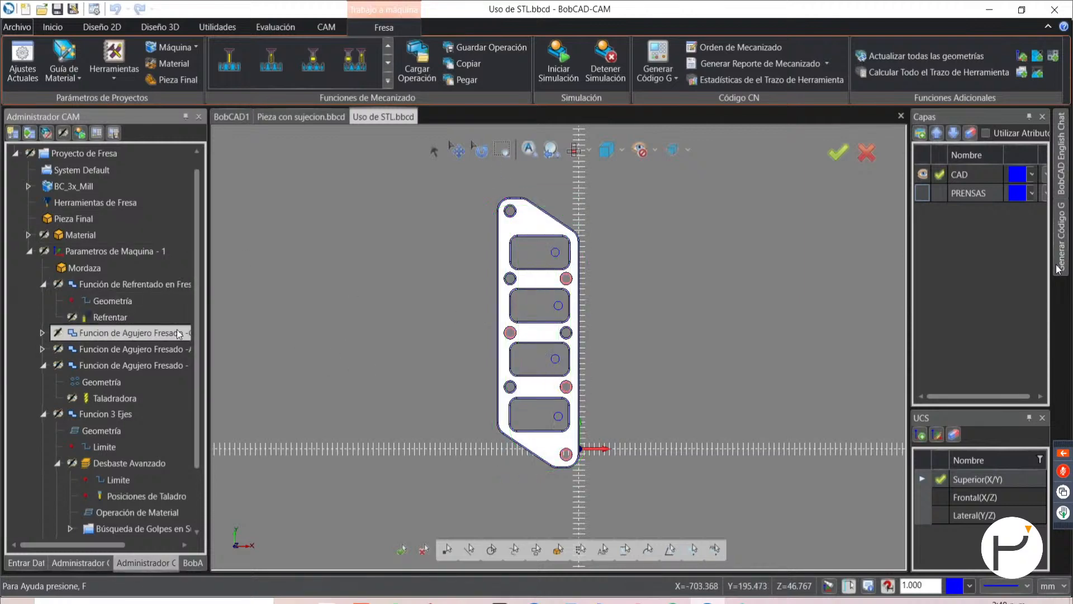
pyautogui.click(536, 547)
pyautogui.click(156, 350)
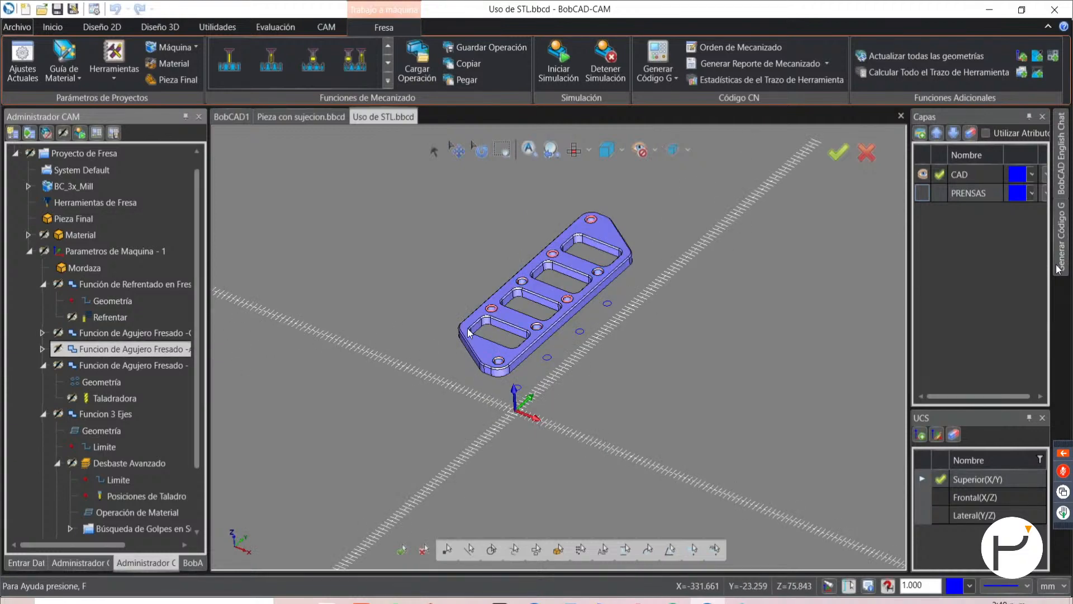
pyautogui.rightClick(109, 253)
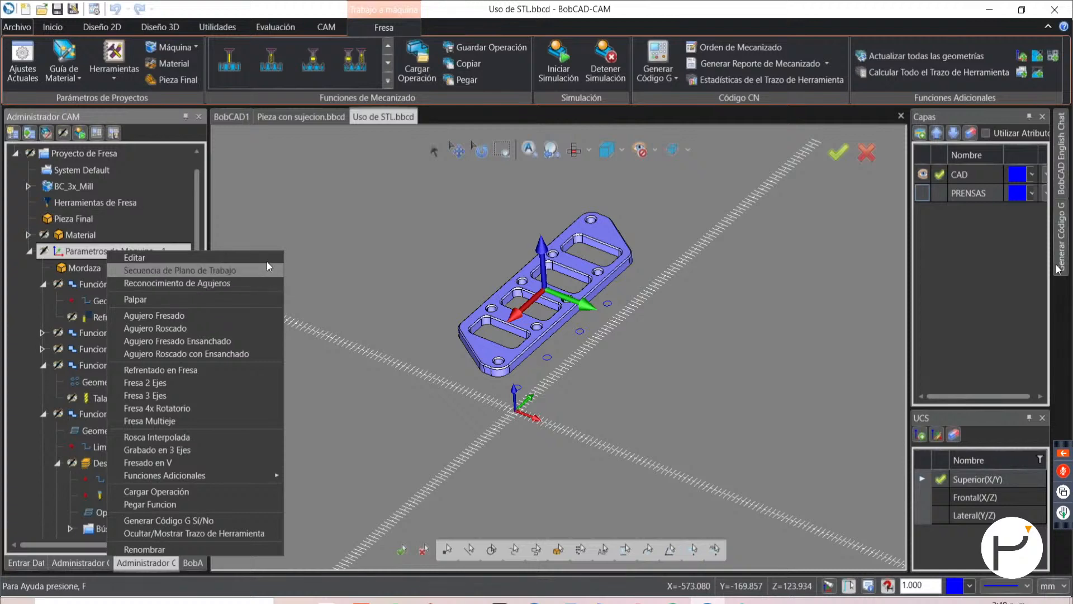
pyautogui.click(300, 220)
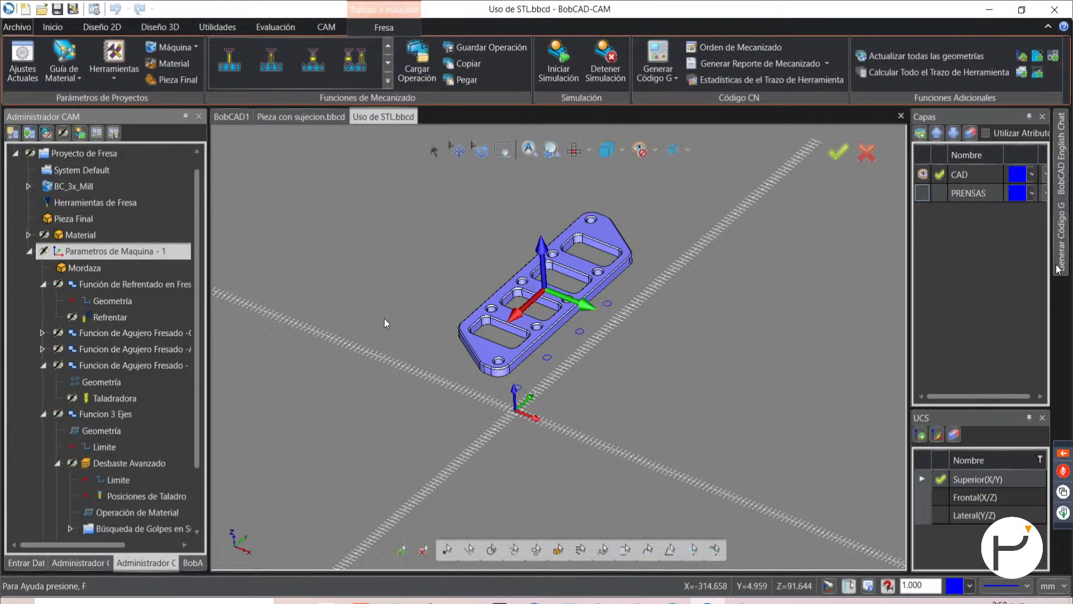
# - Add an automatic dimension to the diameter of the small circle inside the uppermost pocket
pyautogui.press('t')
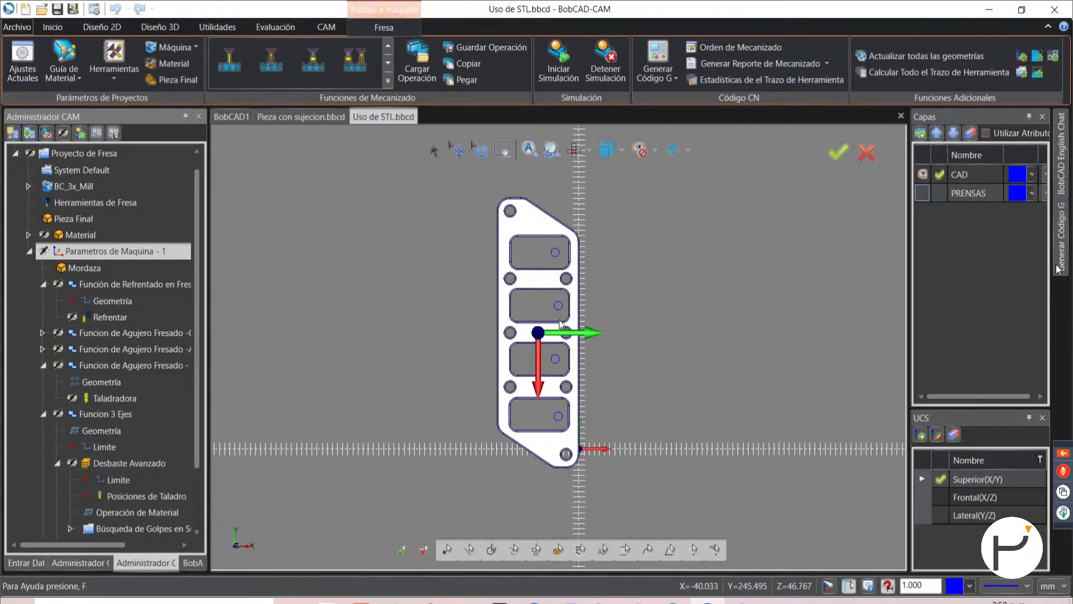
pyautogui.scroll(2, 561, 385)
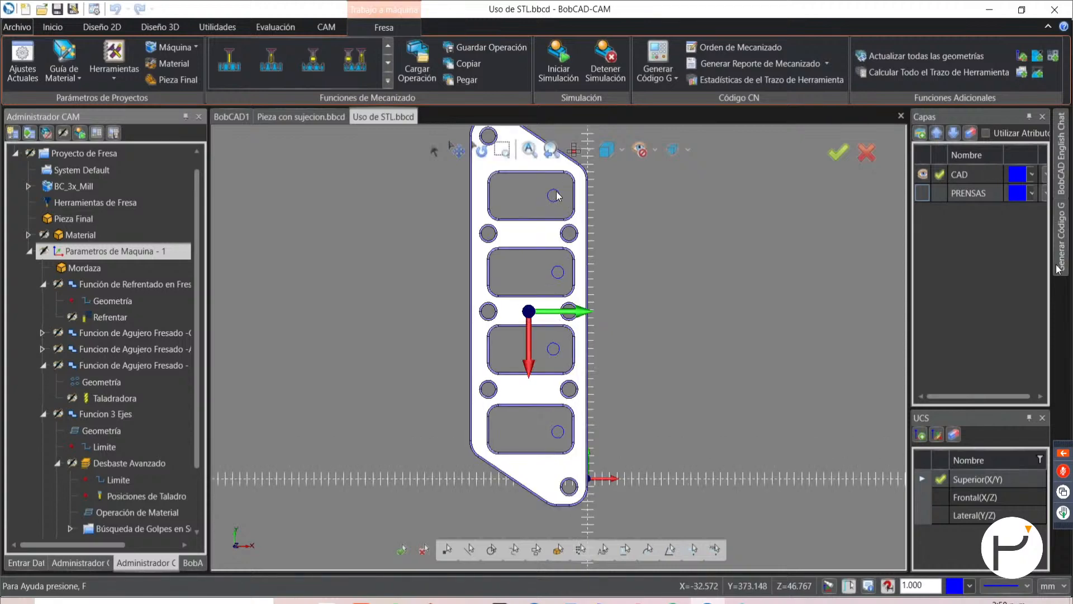
pyautogui.click(274, 27)
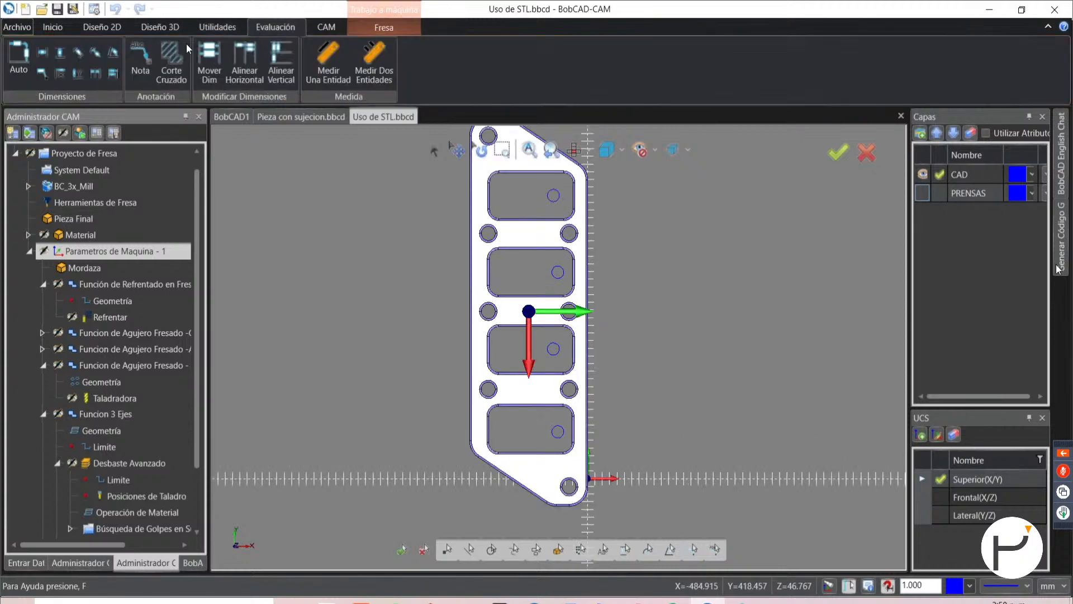
pyautogui.click(19, 59)
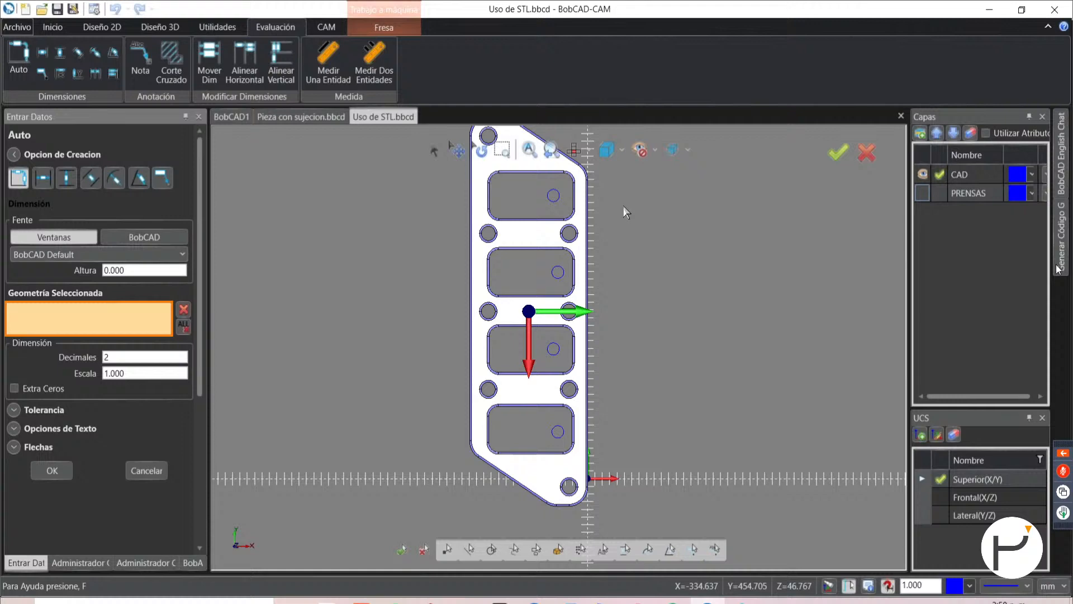
pyautogui.scroll(8, 559, 196)
pyautogui.click(572, 194)
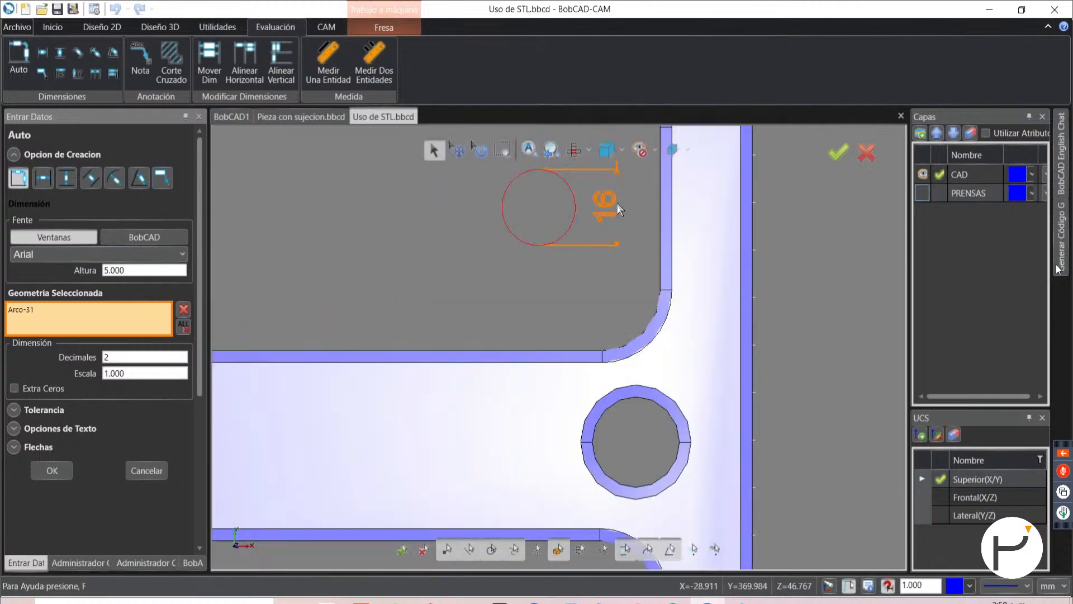
pyautogui.click(619, 206)
pyautogui.rightClick(338, 245)
pyautogui.click(367, 251)
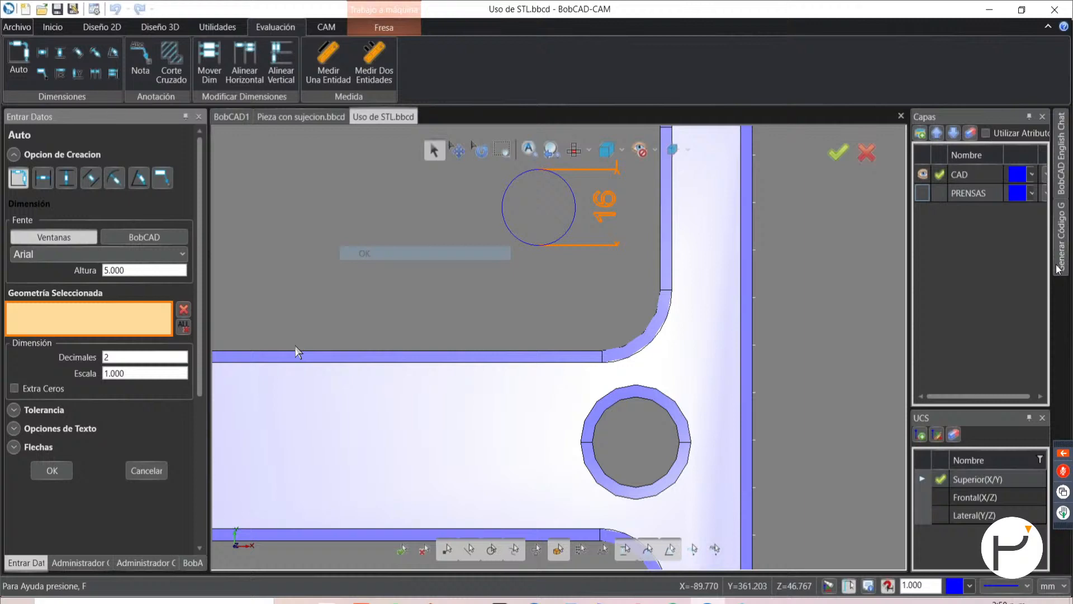
pyautogui.click(147, 471)
pyautogui.scroll(-5, 395, 320)
# - Examine the Taladradora toolpath that drills the entry holes inside the four pockets
pyautogui.click(149, 562)
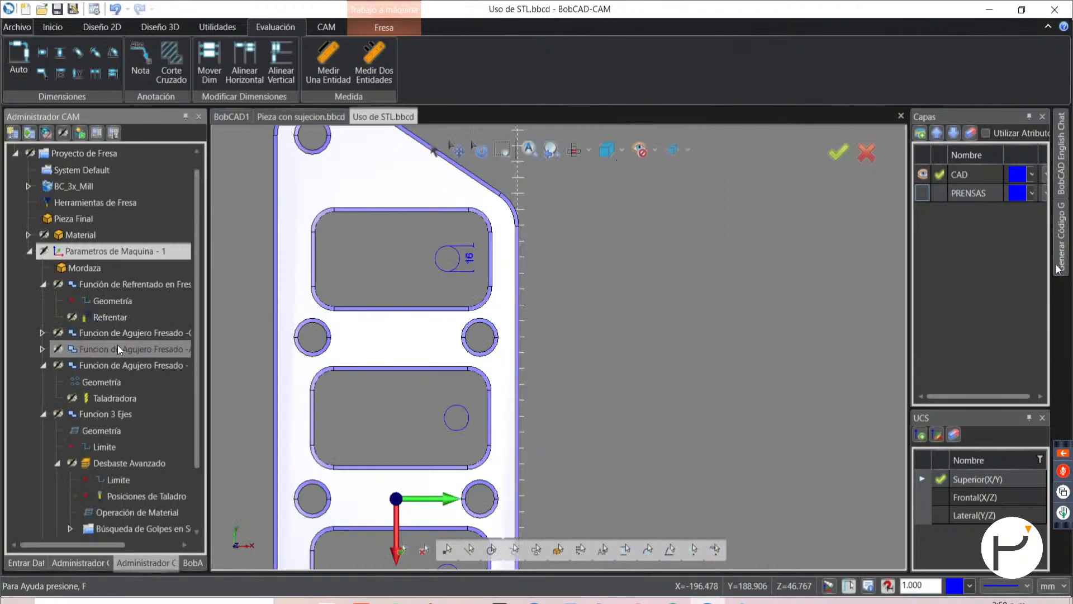
pyautogui.click(116, 398)
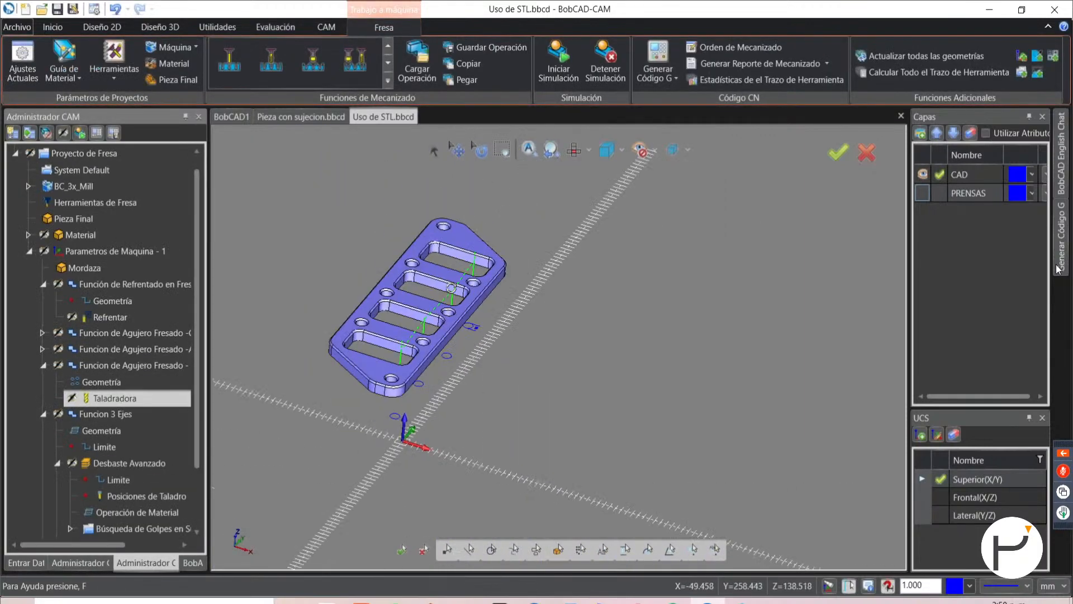
pyautogui.moveTo(451, 288); pyautogui.dragTo(502, 314, button='middle')
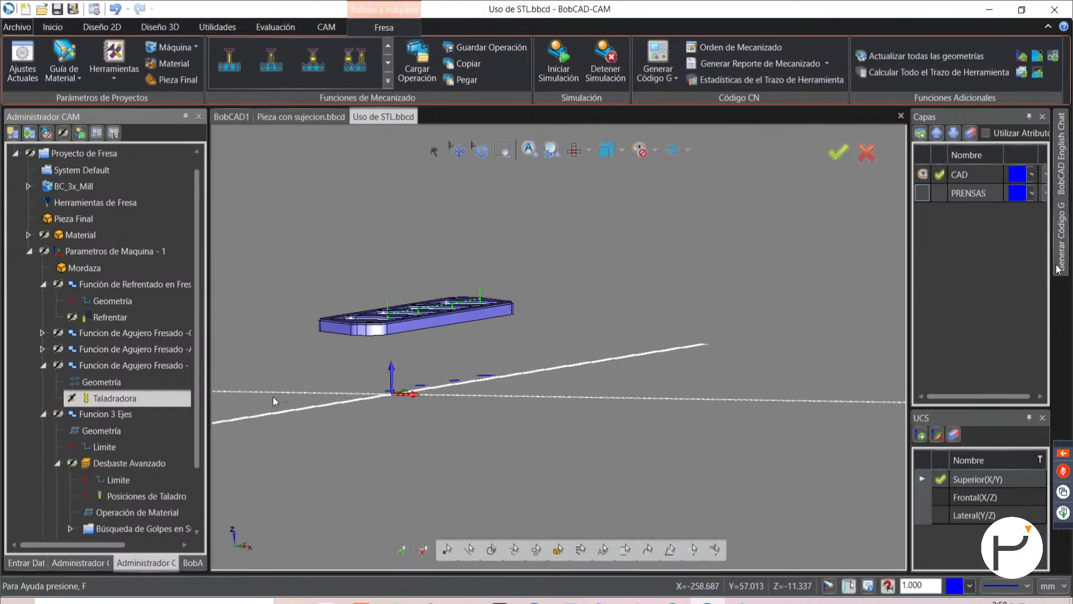
# - Turn off G-code generation for all operations under Parametros de Maquina - 1
pyautogui.rightClick(66, 250)
pyautogui.click(65, 251)
pyautogui.rightClick(63, 251)
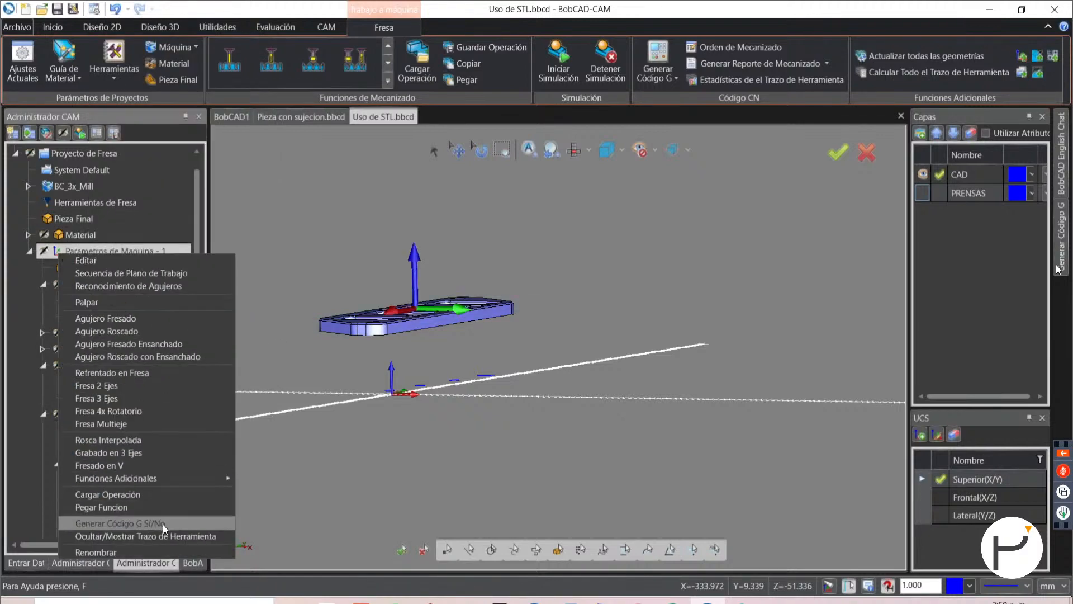
# - Turn G-code generation back on for the facing function and the three milled-hole functions, leaving out Funcion 3 Ejes
pyautogui.click(108, 280)
pyautogui.rightClick(106, 281)
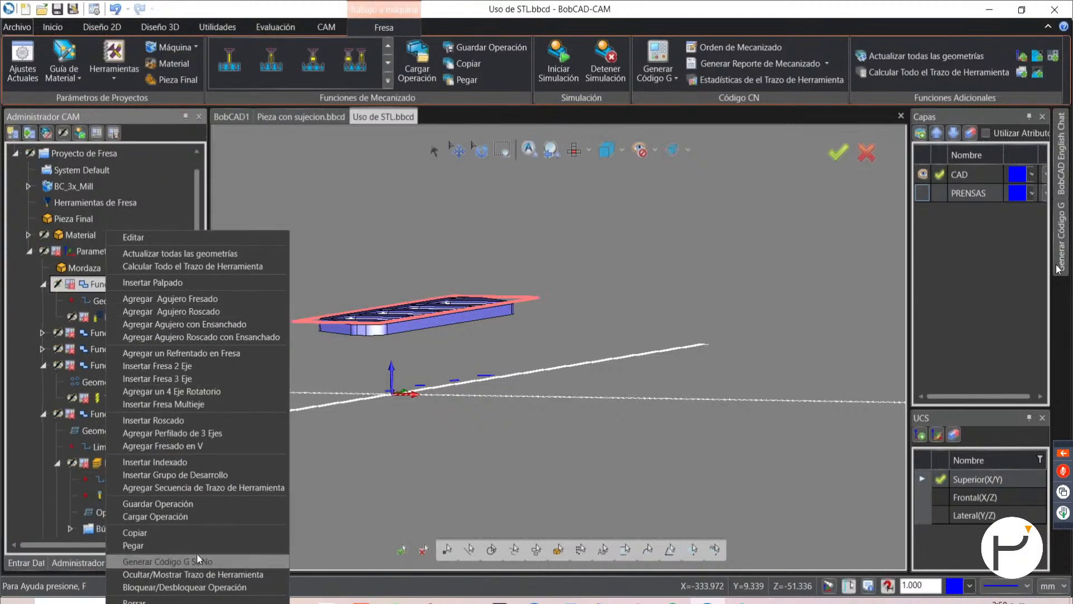
pyautogui.click(212, 561)
pyautogui.rightClick(119, 349)
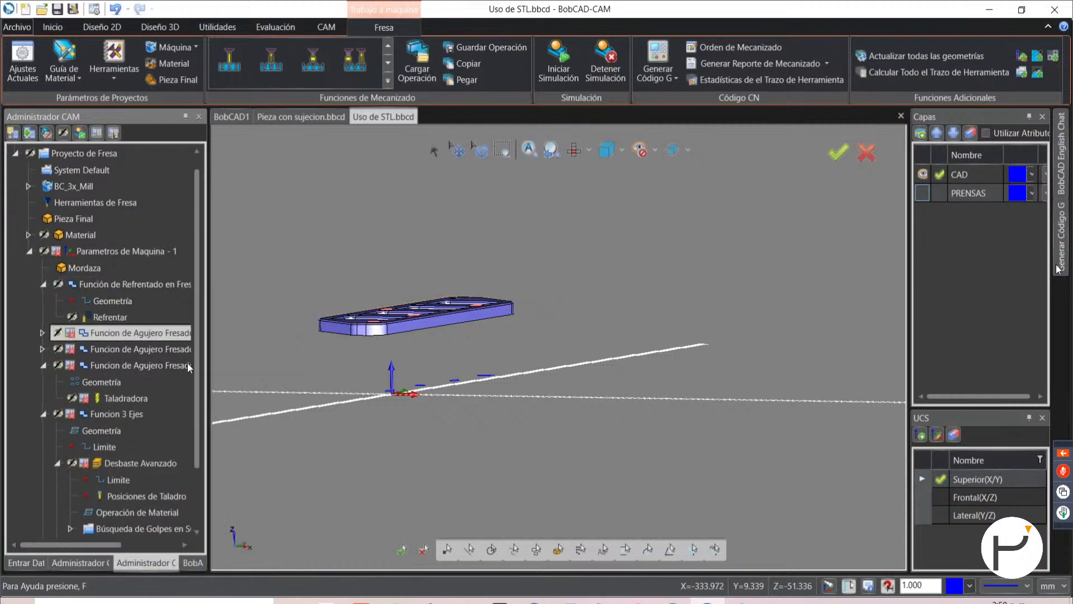
pyautogui.click(220, 331)
pyautogui.rightClick(146, 352)
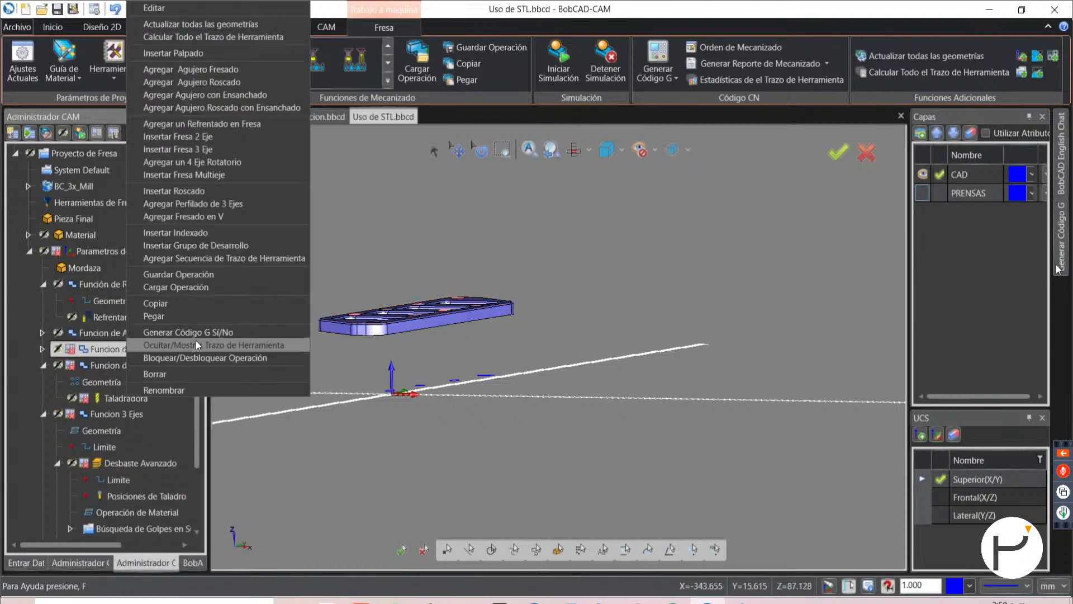
pyautogui.click(195, 333)
pyautogui.rightClick(137, 365)
pyautogui.click(206, 331)
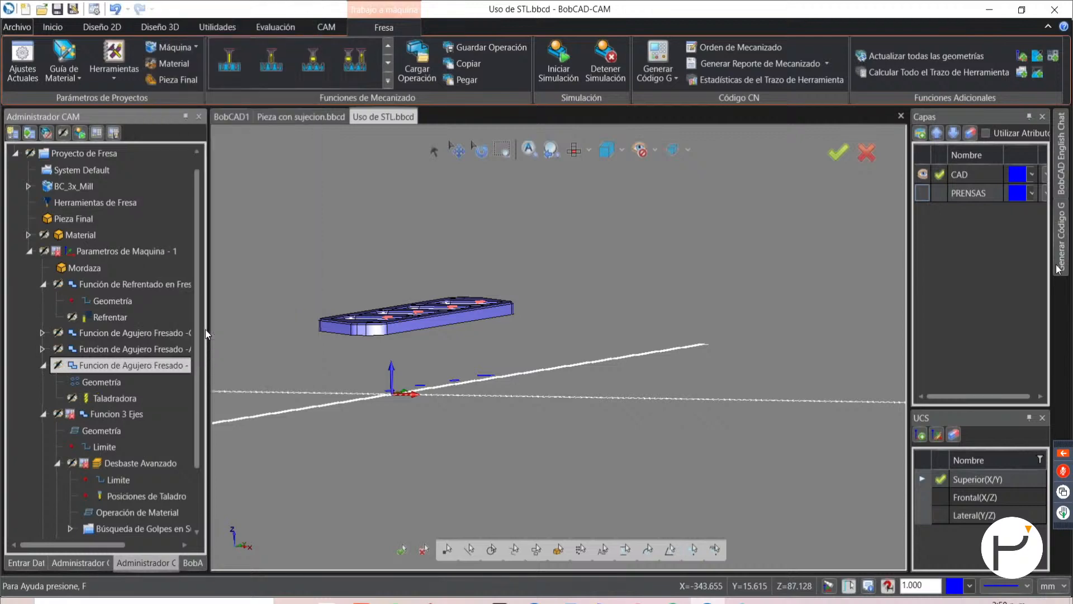
# - Simulate the facing and hole operations with the Mordaza shown, at a reduced playback speed
pyautogui.click(559, 59)
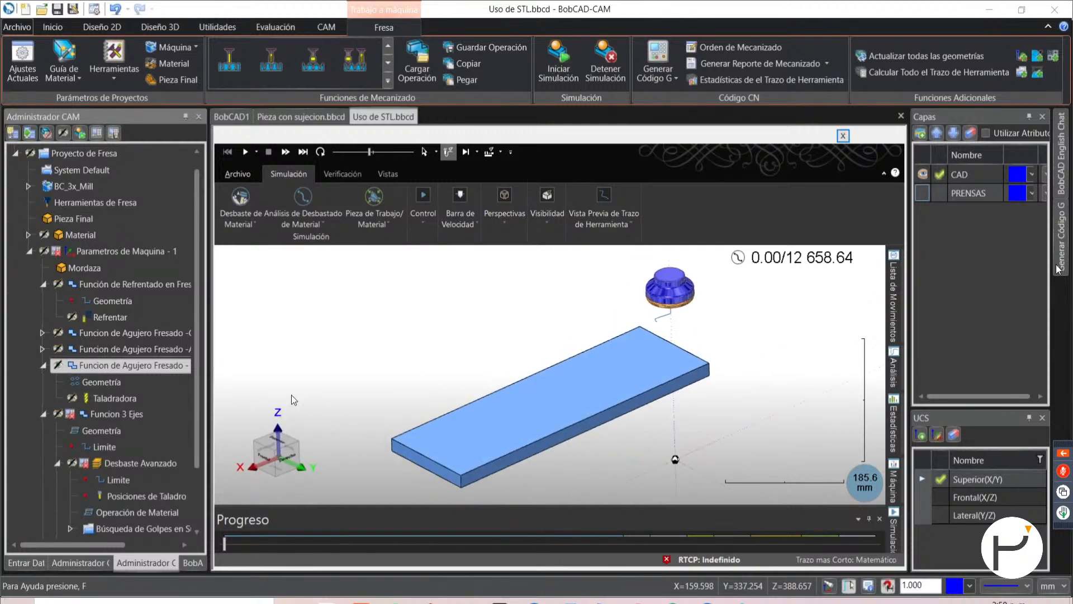
pyautogui.click(537, 222)
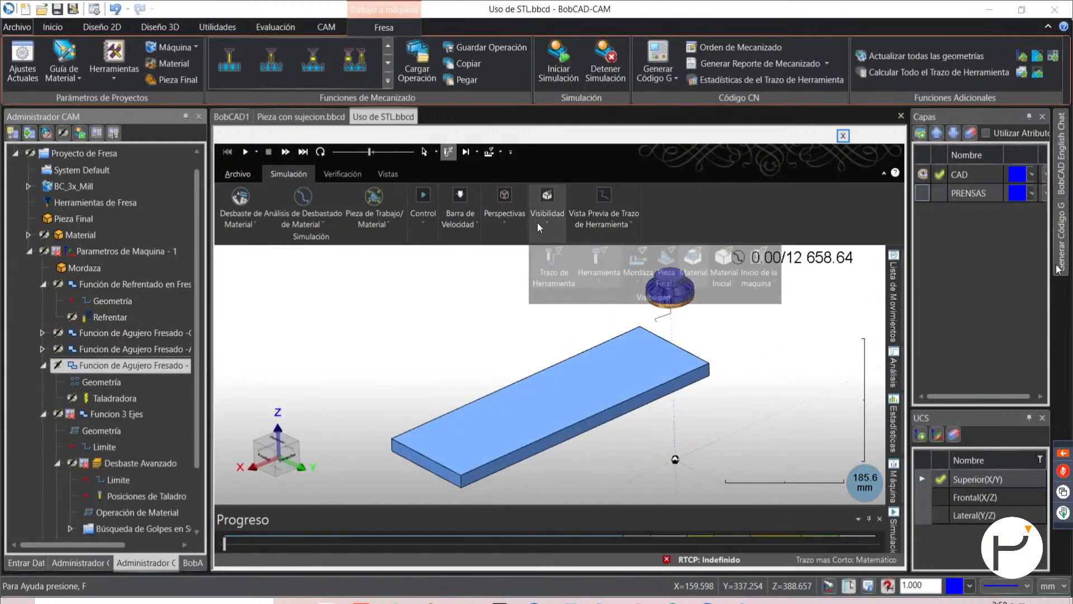
pyautogui.click(640, 261)
pyautogui.moveTo(569, 397); pyautogui.dragTo(574, 357)
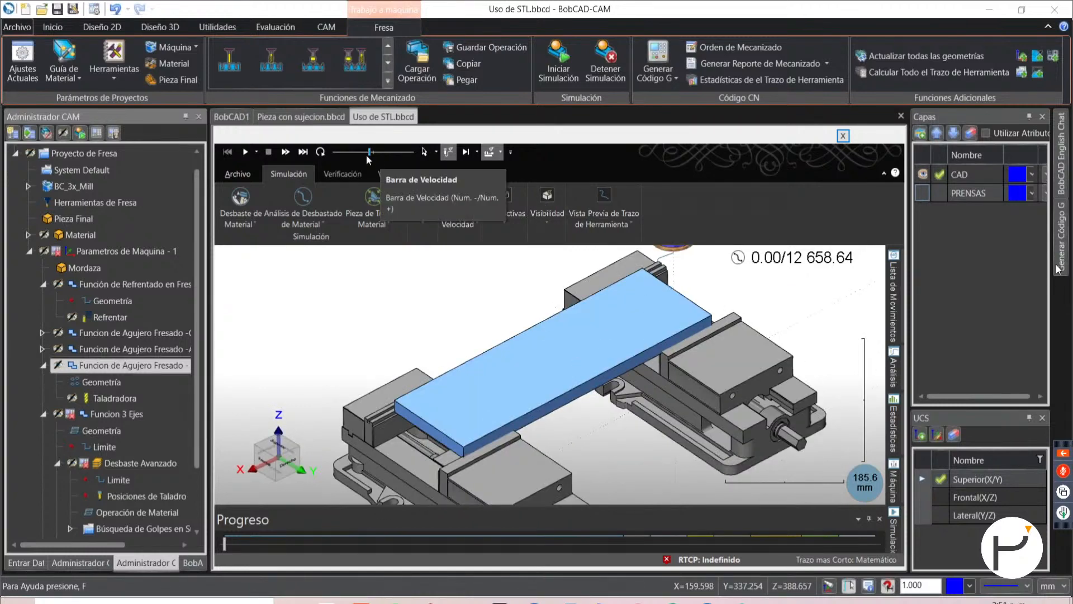
pyautogui.moveTo(370, 152); pyautogui.dragTo(348, 152)
pyautogui.click(245, 152)
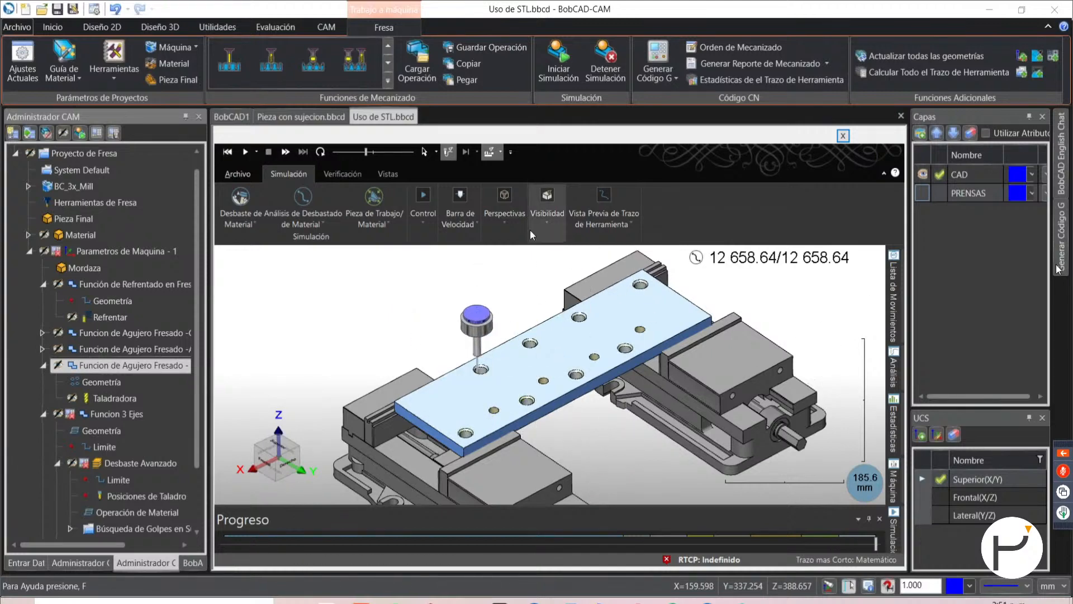
# - Hide the Mordaza in the simulation so only the machined stock and the tool remain in view
pyautogui.click(545, 231)
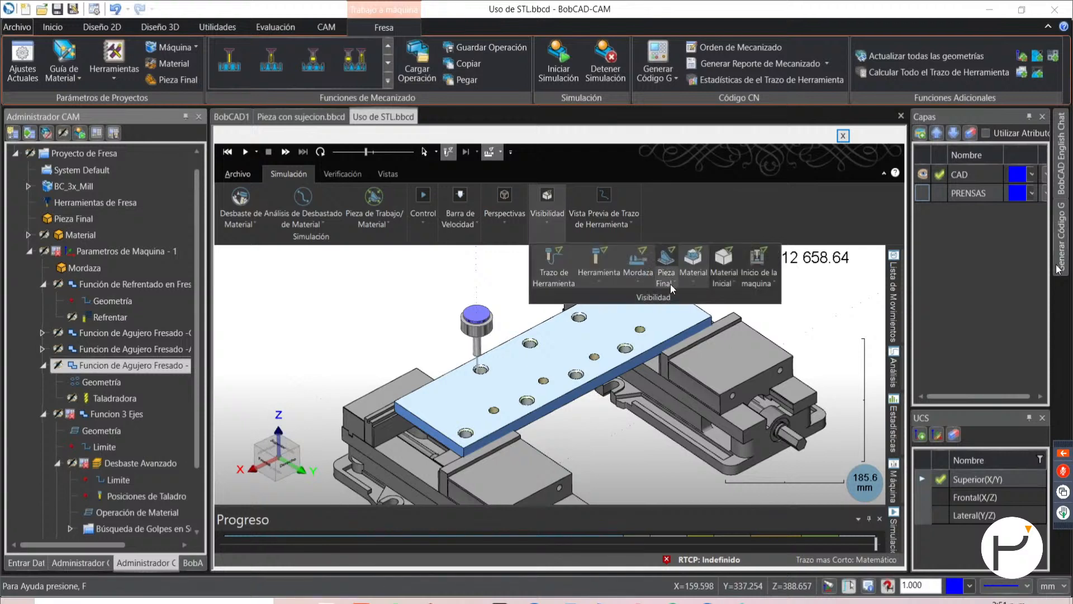
pyautogui.click(641, 286)
pyautogui.click(655, 338)
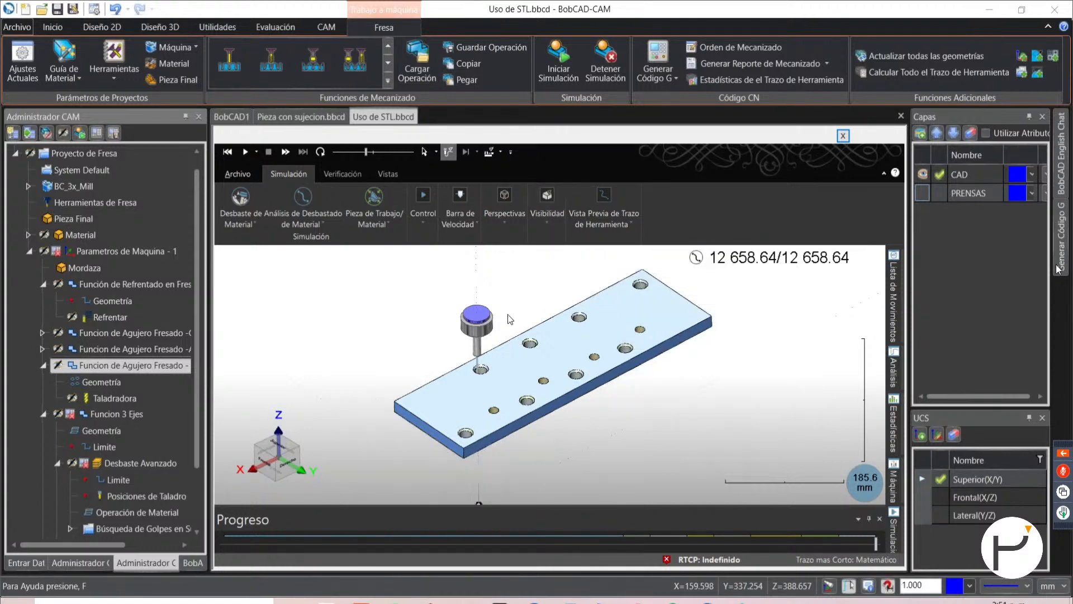
# - Save the machined stock from CutSim as an STL file in the Webinar folder and leave the simulation
pyautogui.click(391, 176)
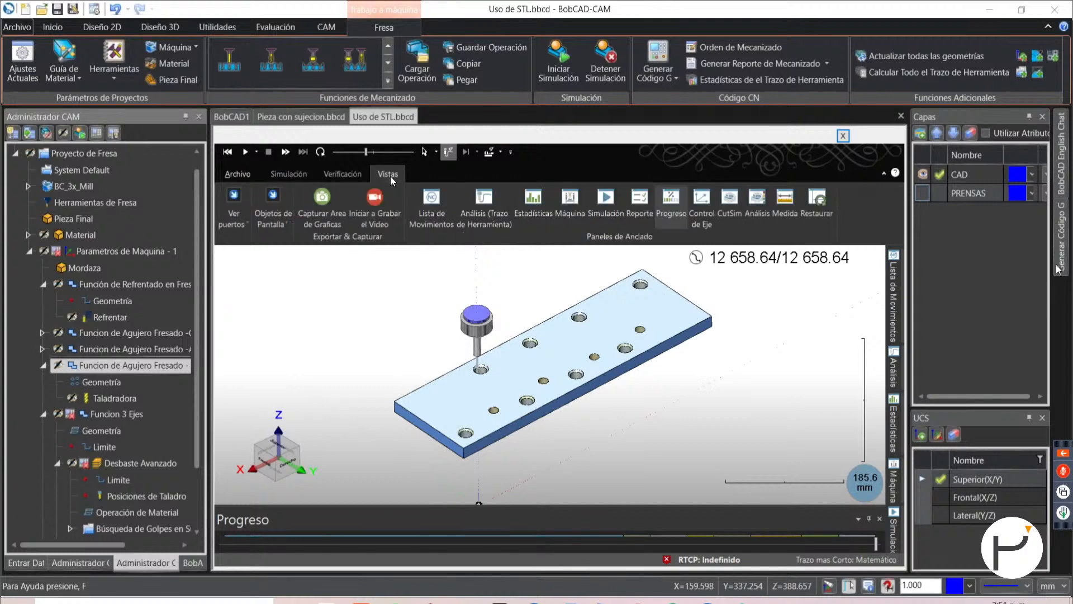
pyautogui.click(728, 203)
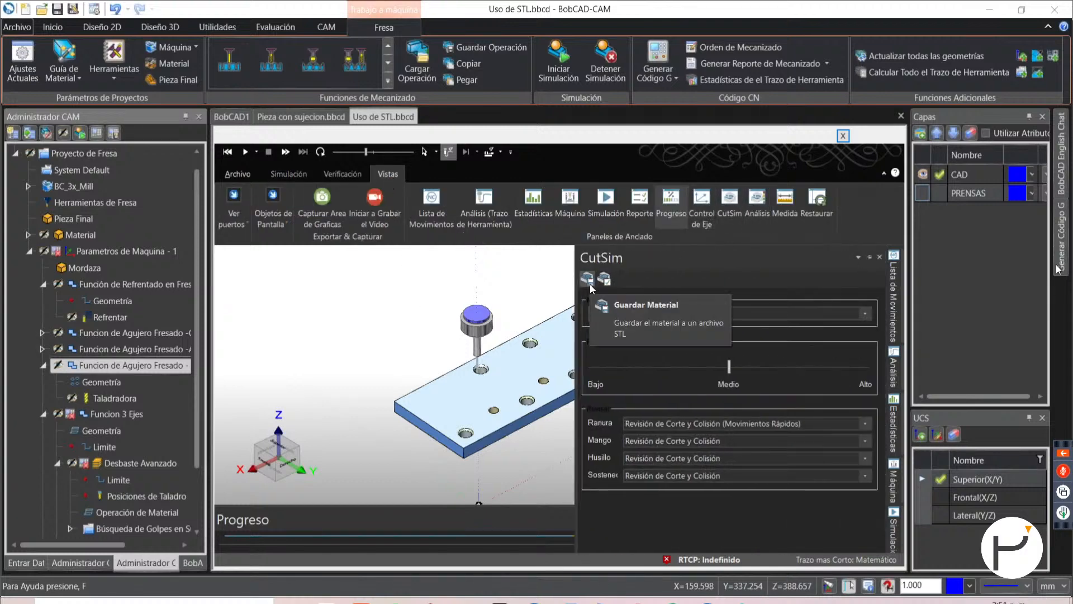
pyautogui.click(409, 394)
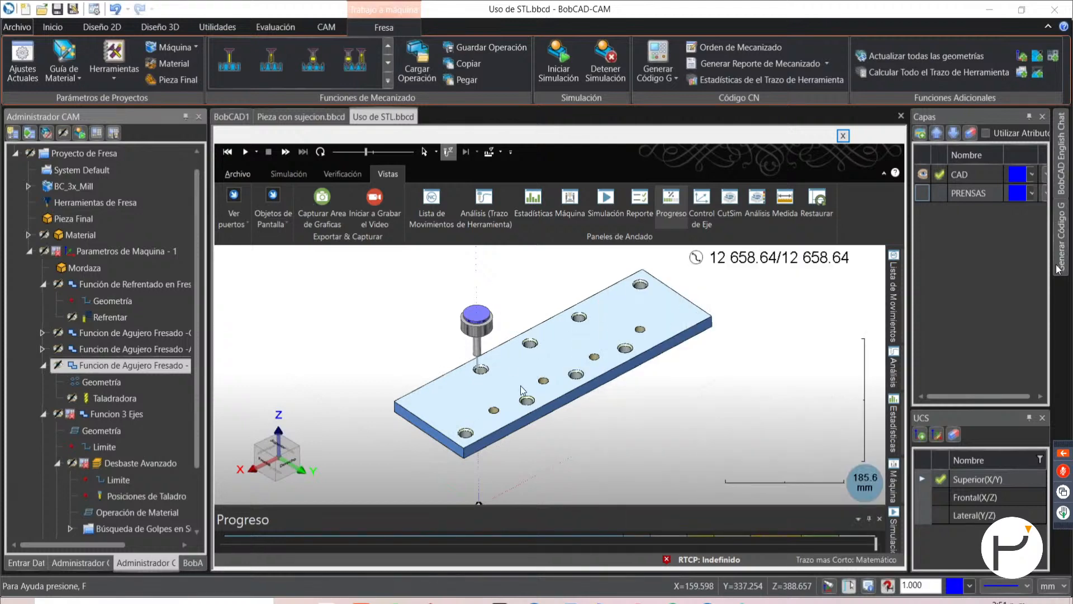
pyautogui.click(729, 203)
pyautogui.click(606, 283)
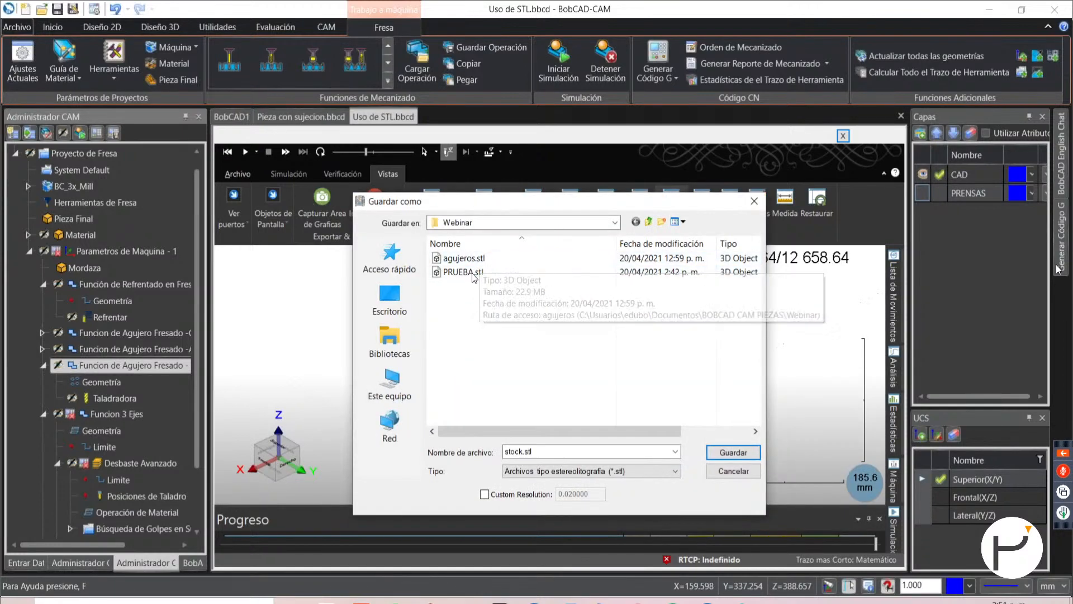
pyautogui.click(733, 451)
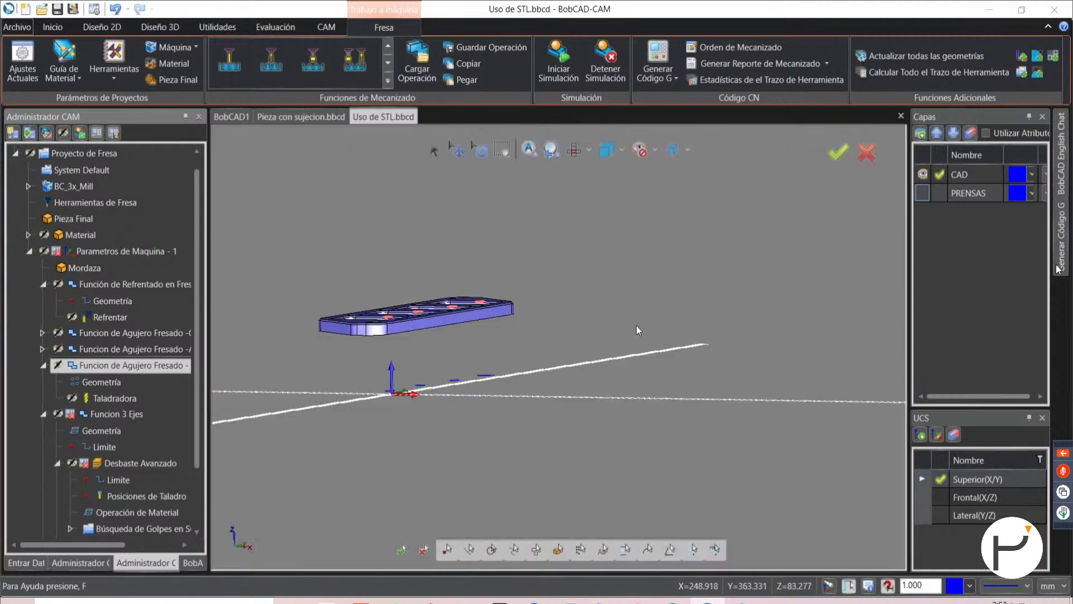
# - Highlight the Material over the part, open Funcion 3 Ejes for editing and review its list of current operations
pyautogui.click(115, 413)
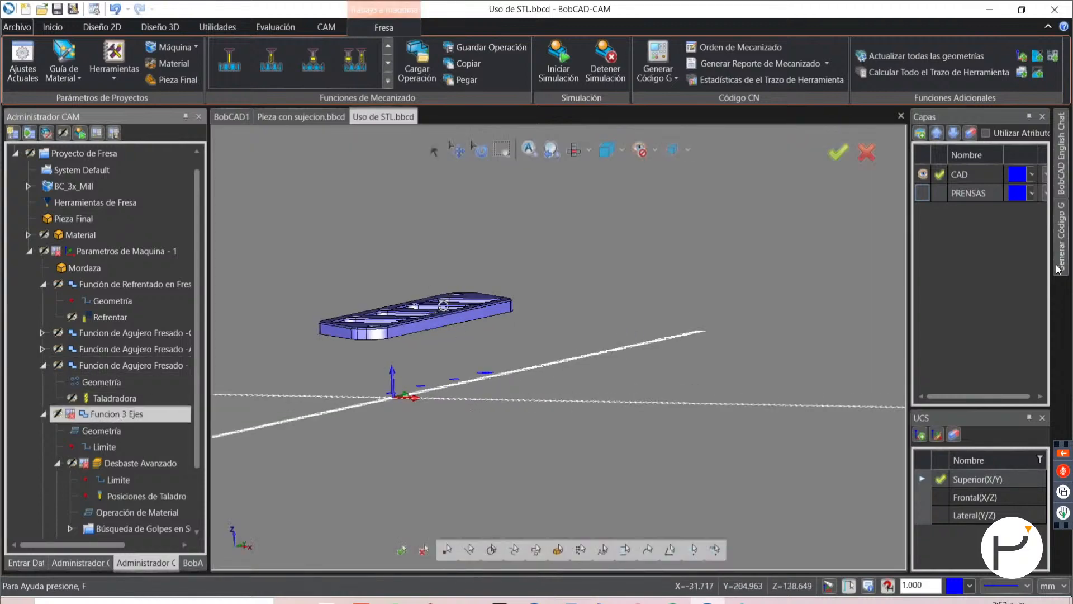
pyautogui.click(66, 236)
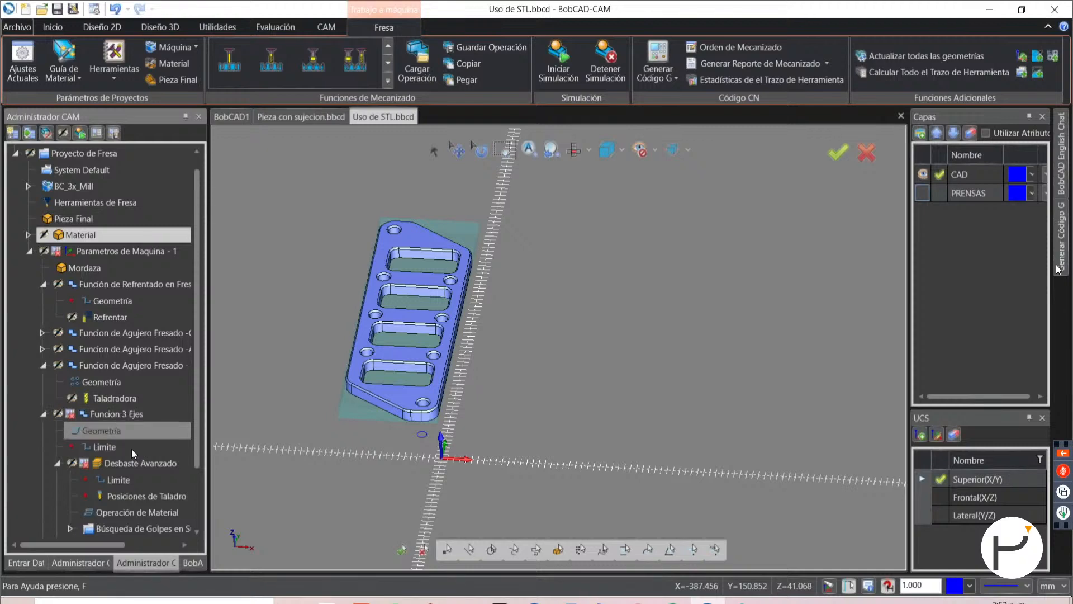
pyautogui.rightClick(120, 414)
pyautogui.click(147, 26)
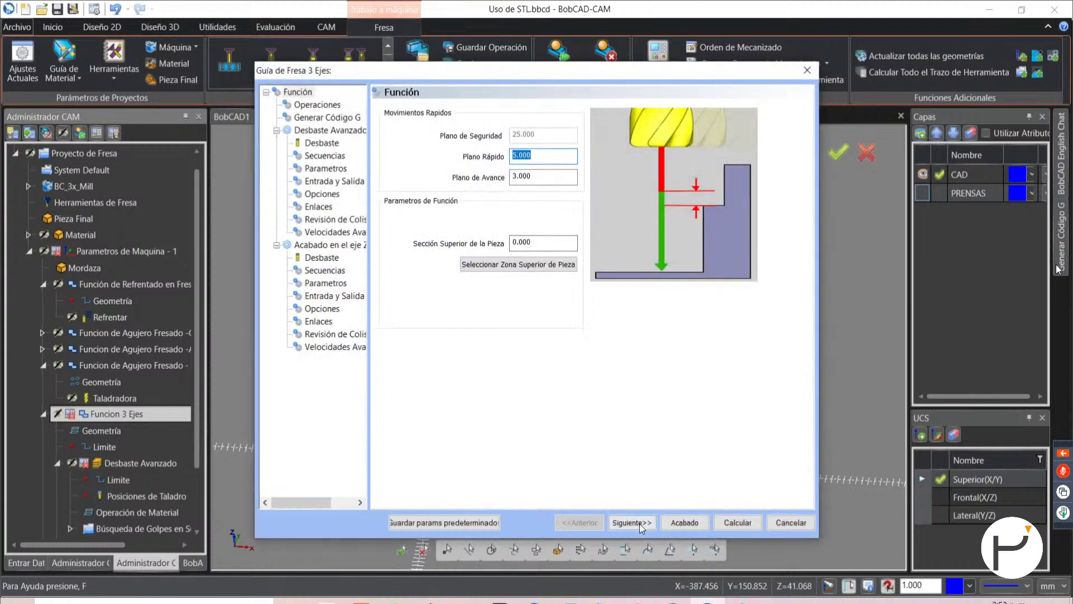
pyautogui.click(632, 523)
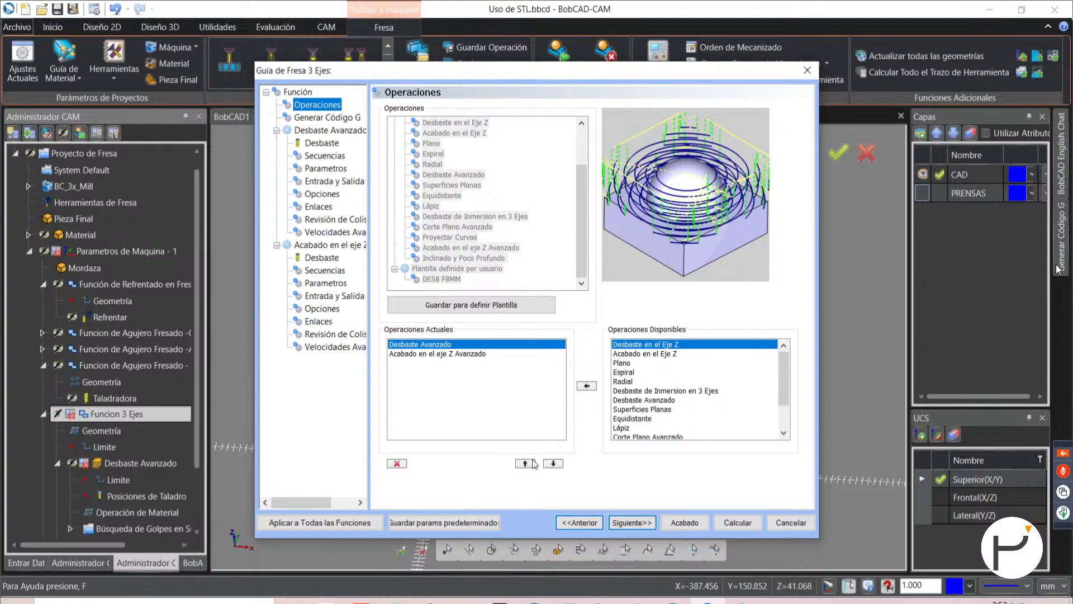
pyautogui.moveTo(550, 73); pyautogui.dragTo(517, 54)
# - Review the Desbaste Avanzado tool, cutting sequence and depth parameters, comparing them with the part's pockets
pyautogui.click(593, 588)
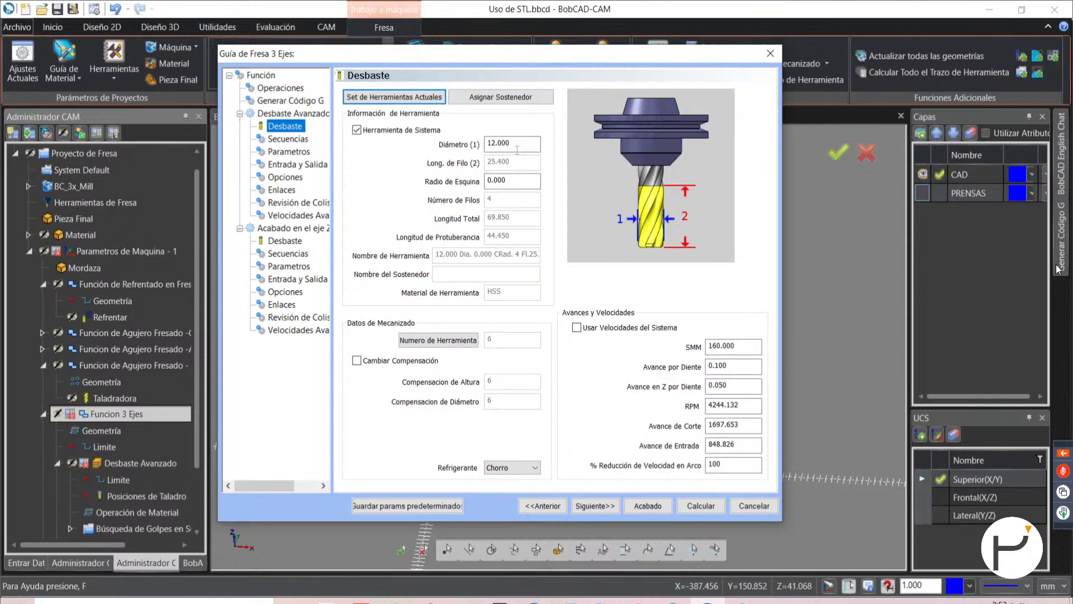
pyautogui.click(596, 505)
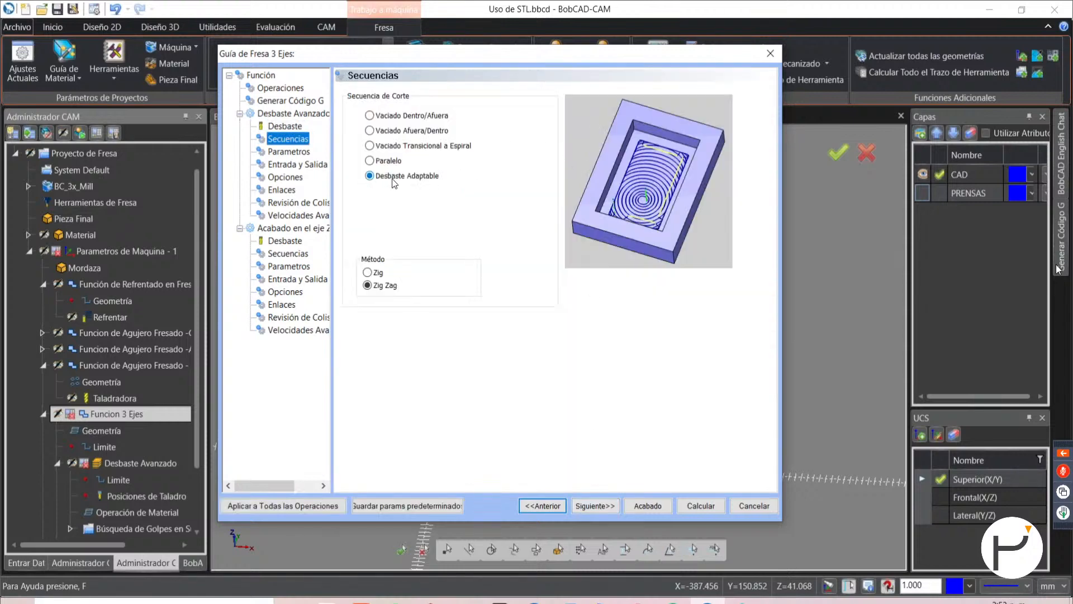
pyautogui.click(601, 504)
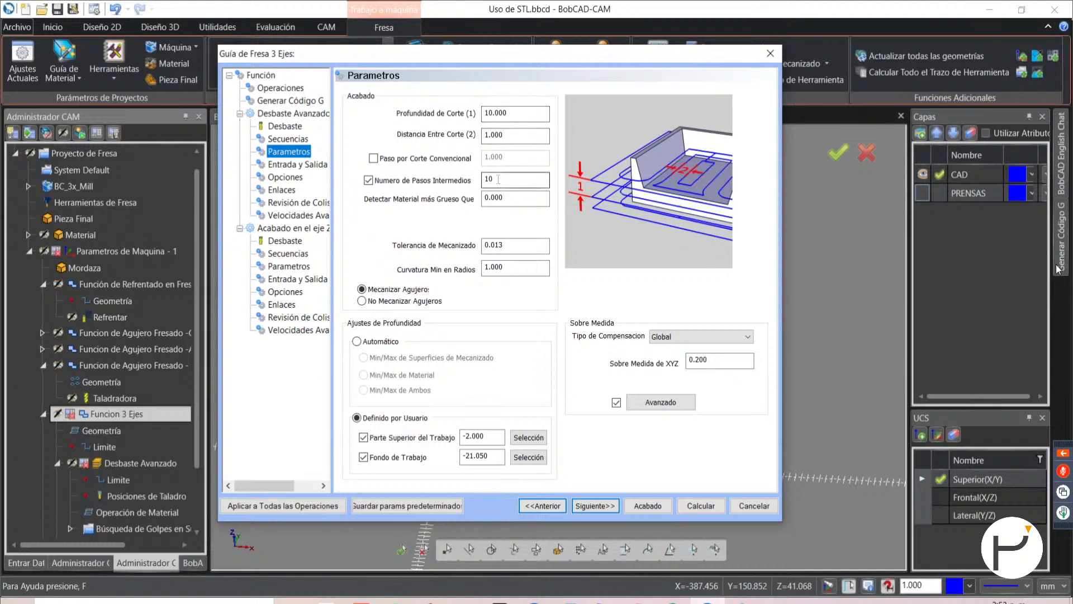
pyautogui.moveTo(529, 61); pyautogui.dragTo(455, 381)
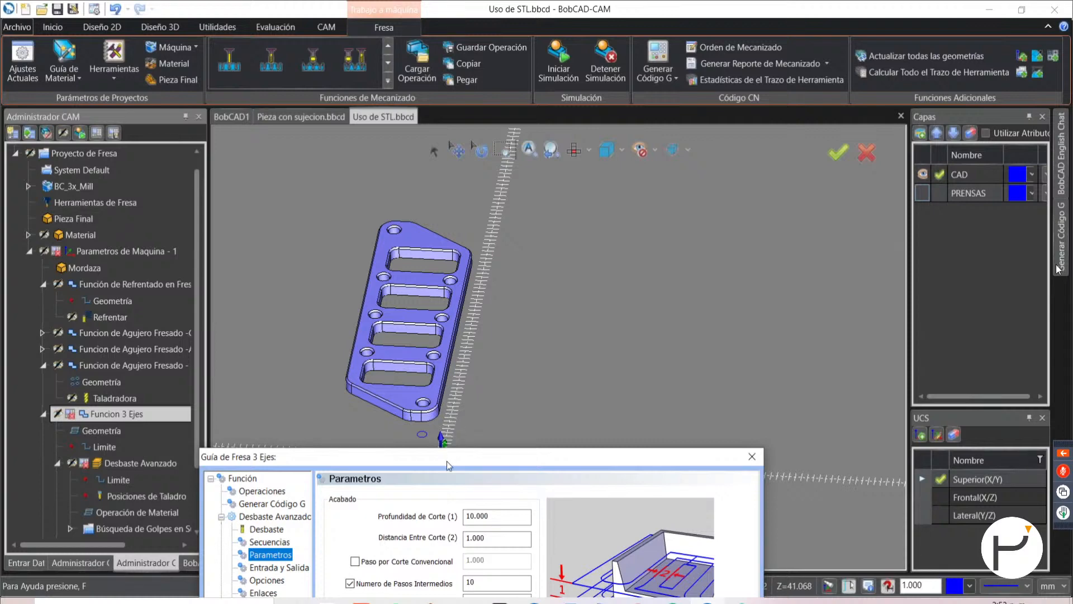
pyautogui.moveTo(447, 461); pyautogui.dragTo(439, 83)
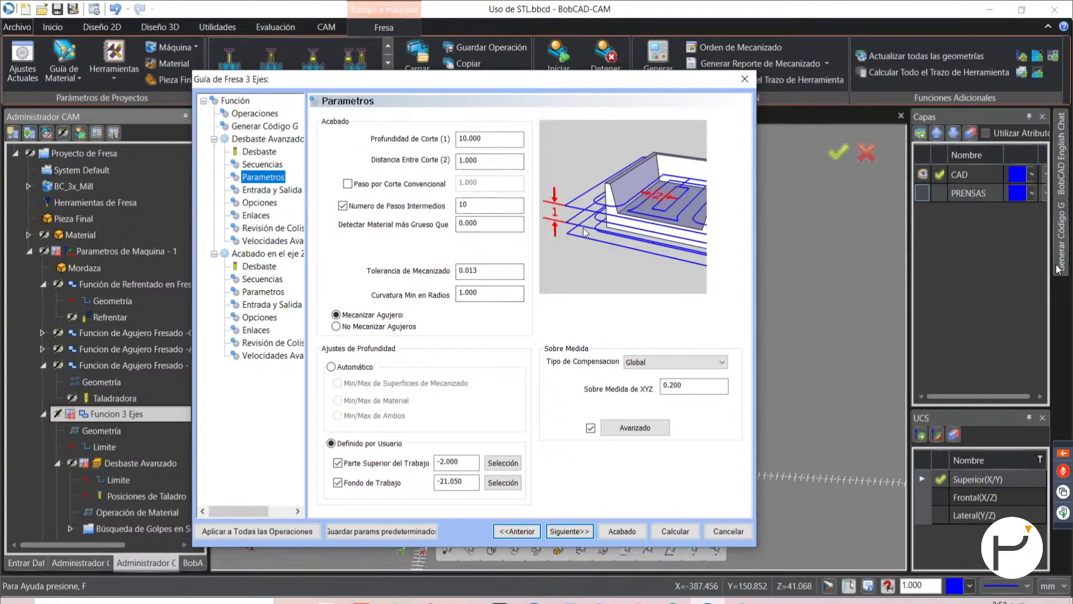
# - Examine the advanced Sobremedidas for the part and vise geometry, and the Fondo de Trabajo depth of the roughing
pyautogui.click(629, 434)
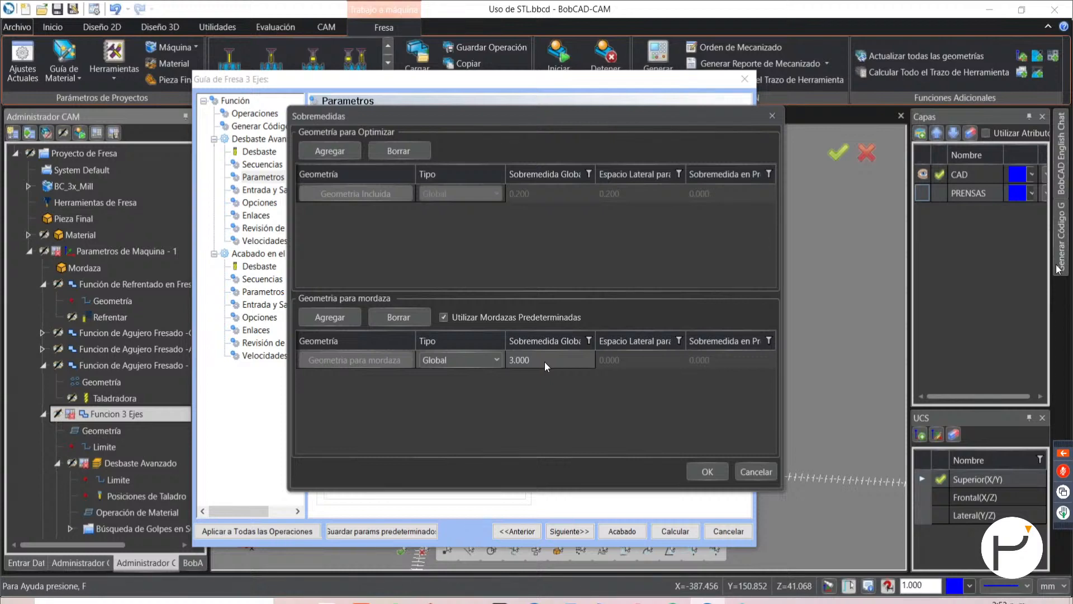
pyautogui.click(767, 471)
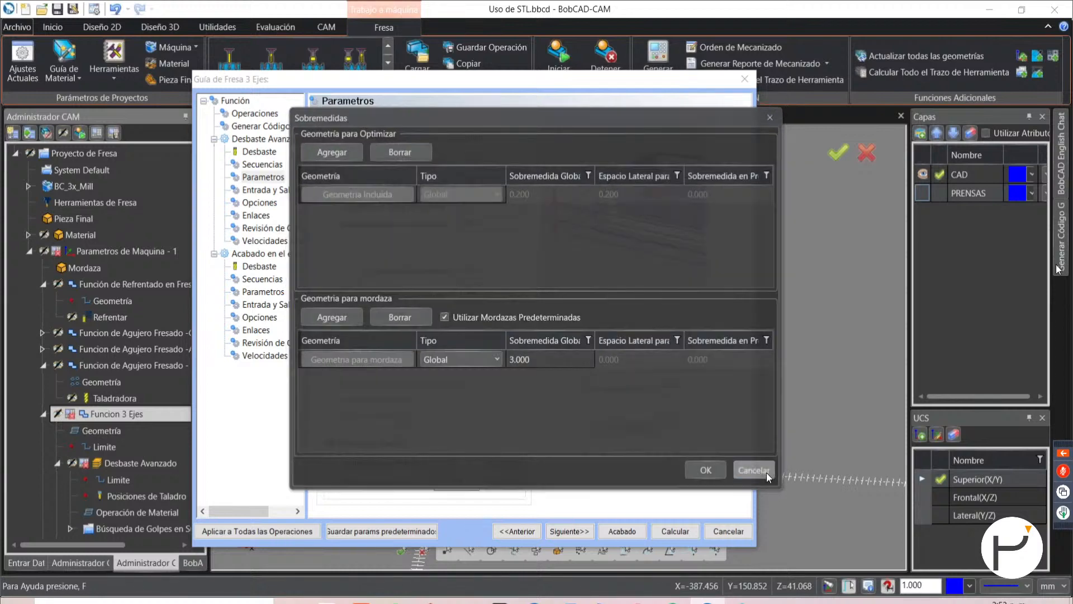
pyautogui.moveTo(567, 84); pyautogui.dragTo(517, 492)
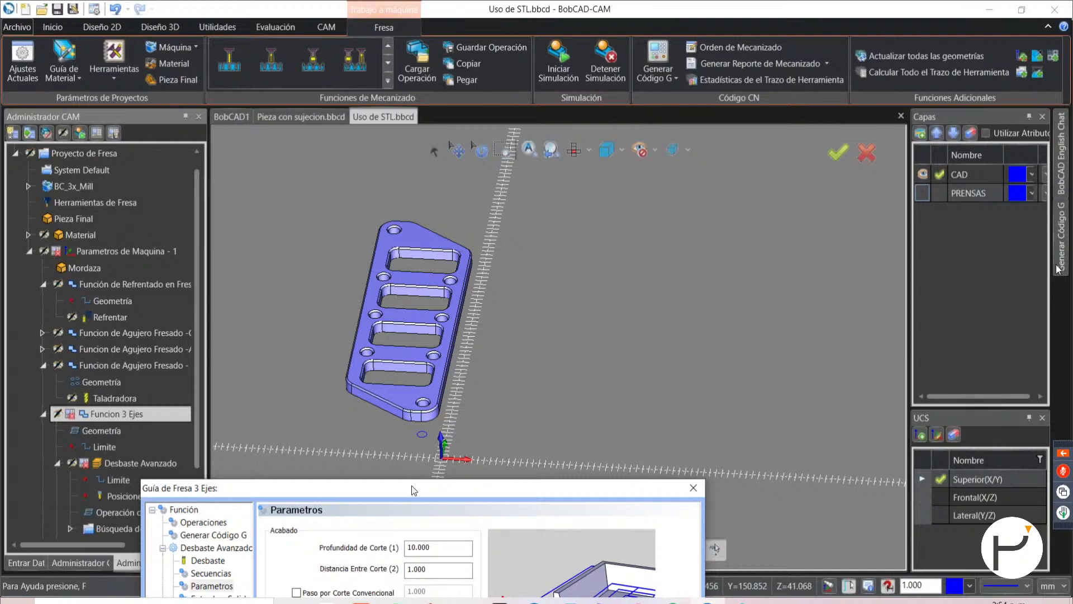
pyautogui.moveTo(412, 488); pyautogui.dragTo(440, 84)
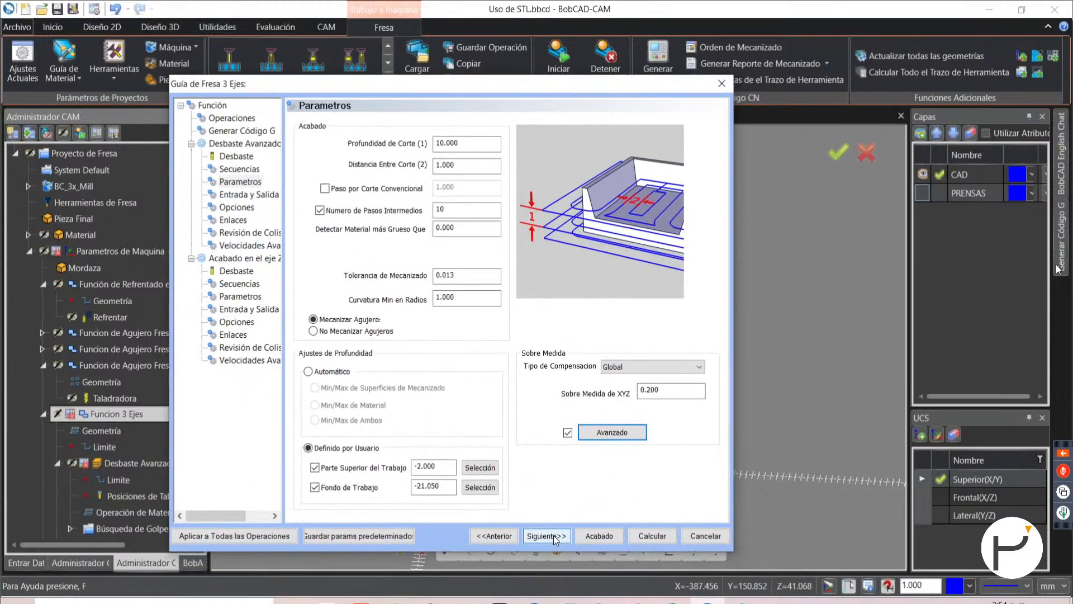
pyautogui.click(445, 486)
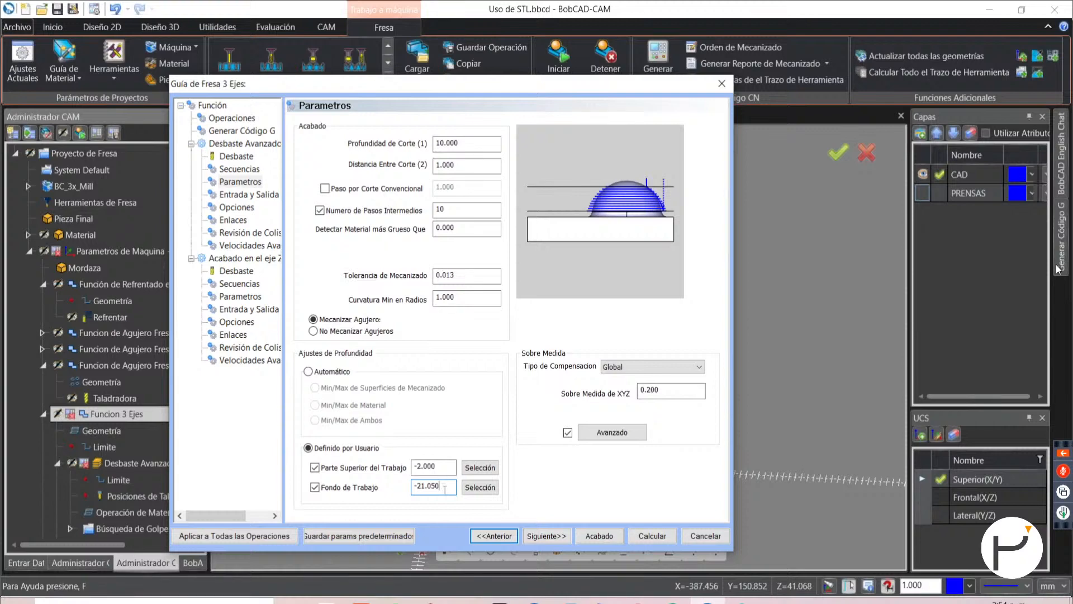
# - Examine the roughing's Entrada y Salida settings against the part's pockets and continue to its Opciones
pyautogui.click(547, 535)
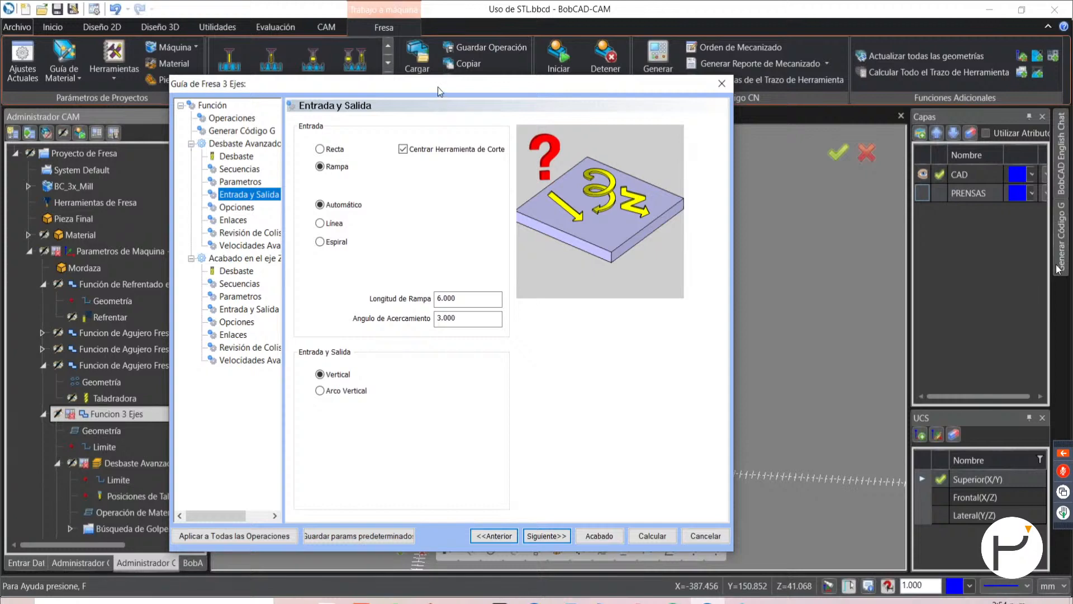
pyautogui.moveTo(438, 89); pyautogui.dragTo(427, 435)
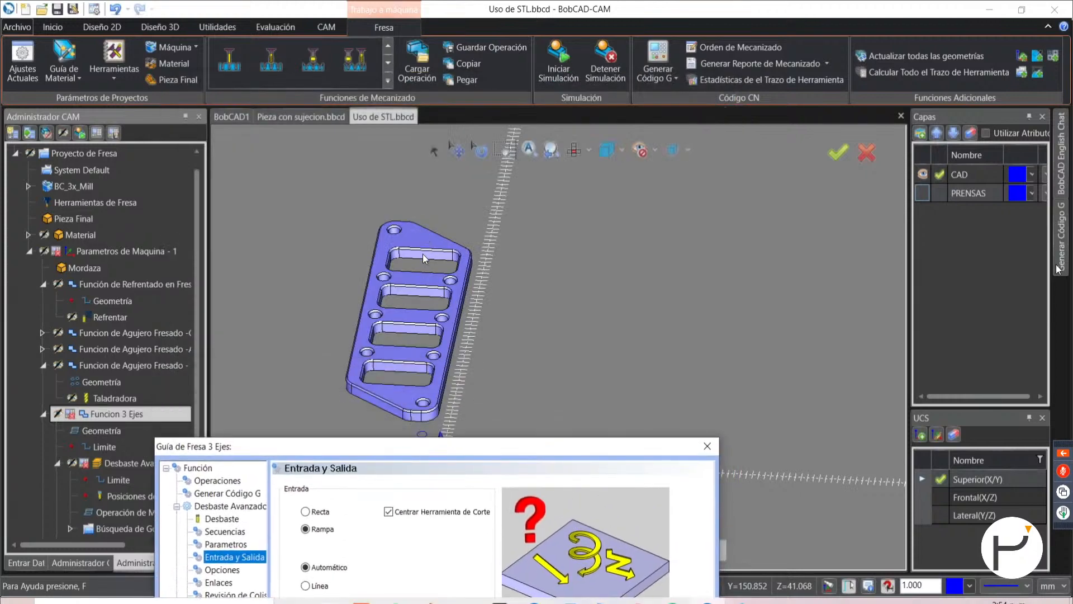
pyautogui.moveTo(524, 446); pyautogui.dragTo(495, 170)
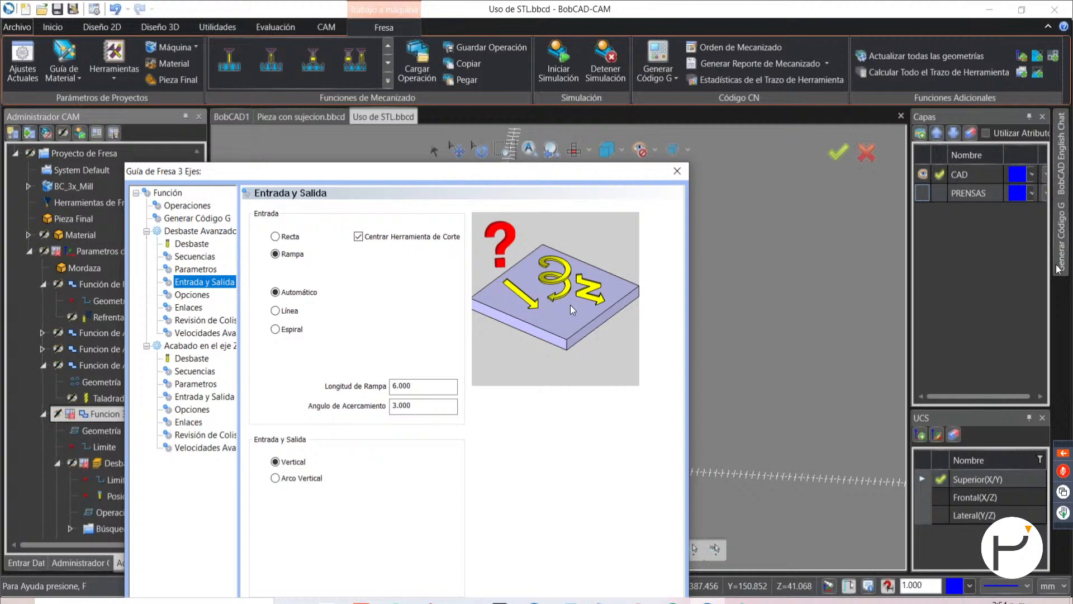
pyautogui.moveTo(390, 181); pyautogui.dragTo(387, 67)
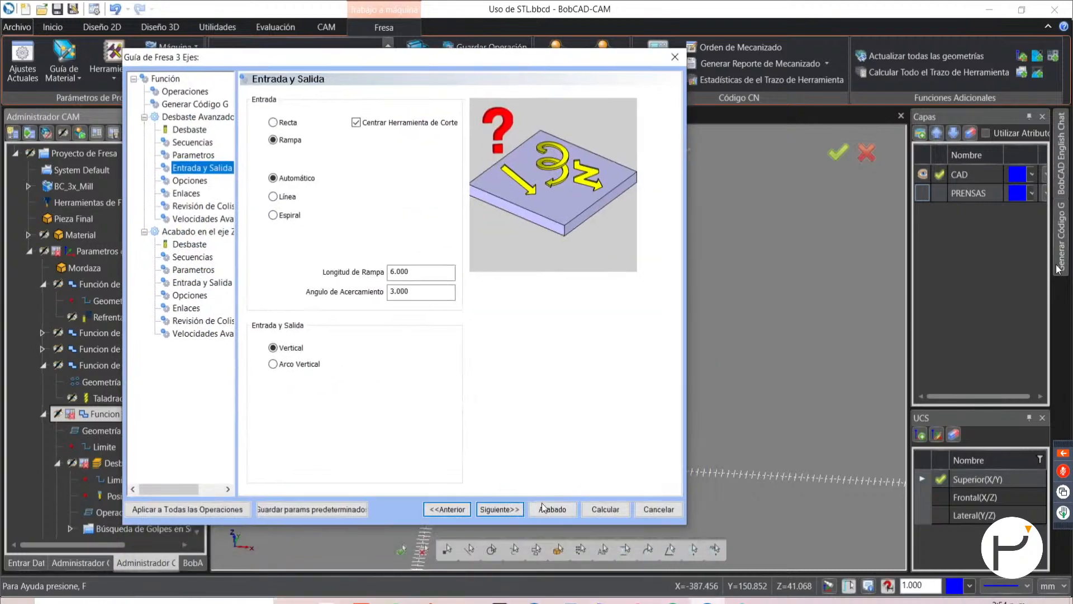
pyautogui.click(504, 510)
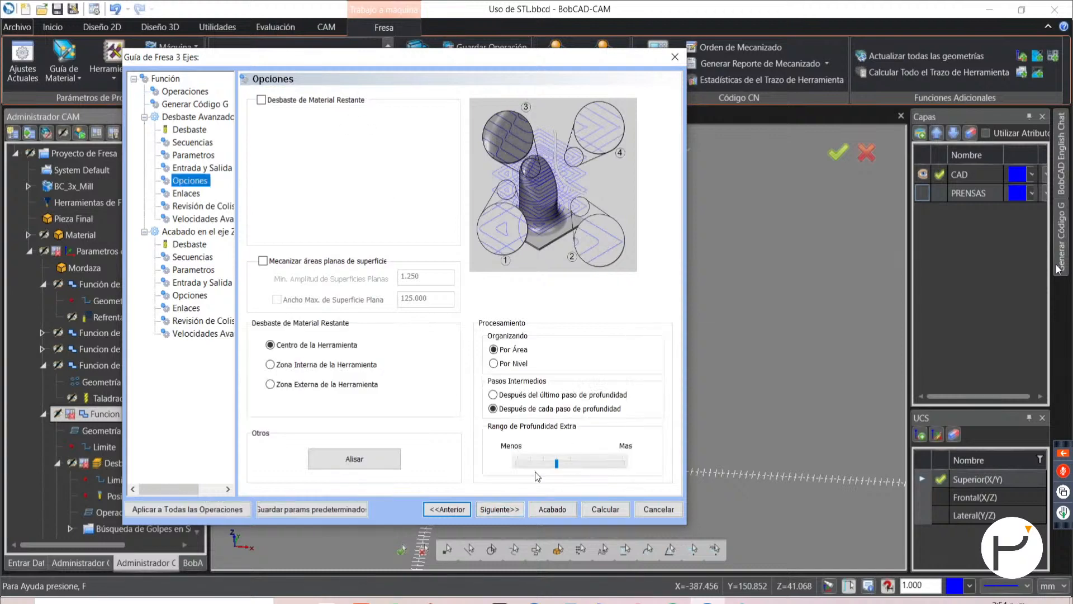
# - Review the roughing's Enlaces, collision check and Velocidades Avanzadas settings, and continue to the Z-axis finishing tool
pyautogui.click(511, 509)
pyautogui.click(510, 509)
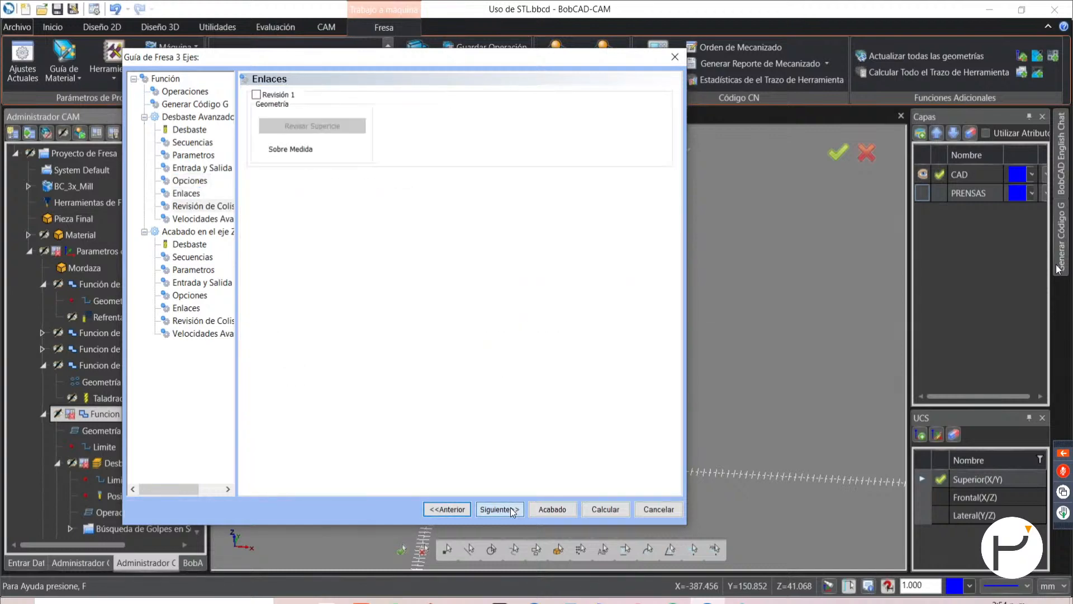
pyautogui.click(511, 508)
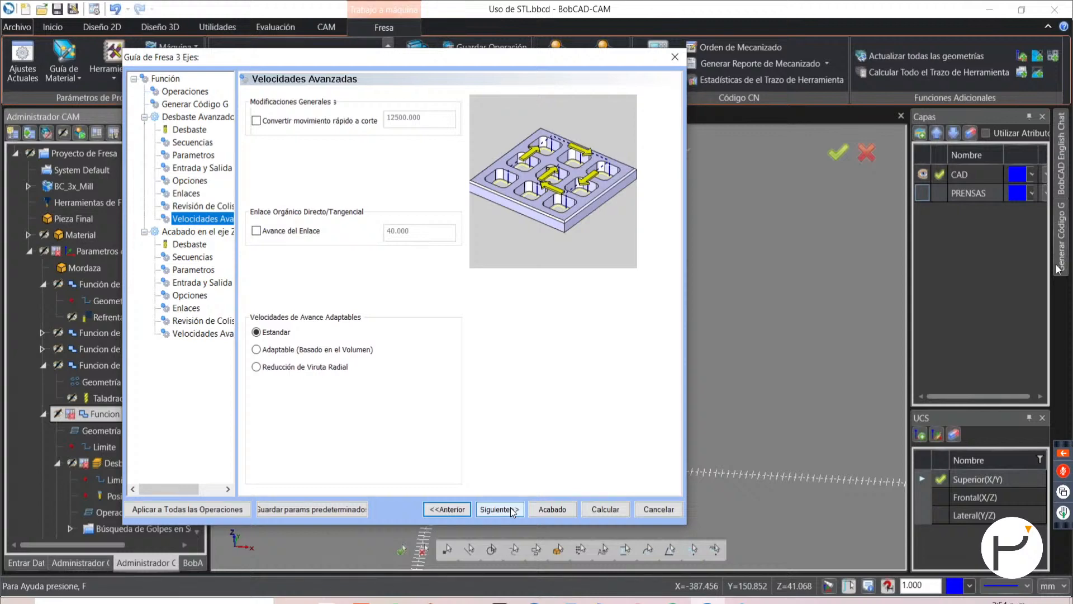
pyautogui.click(511, 509)
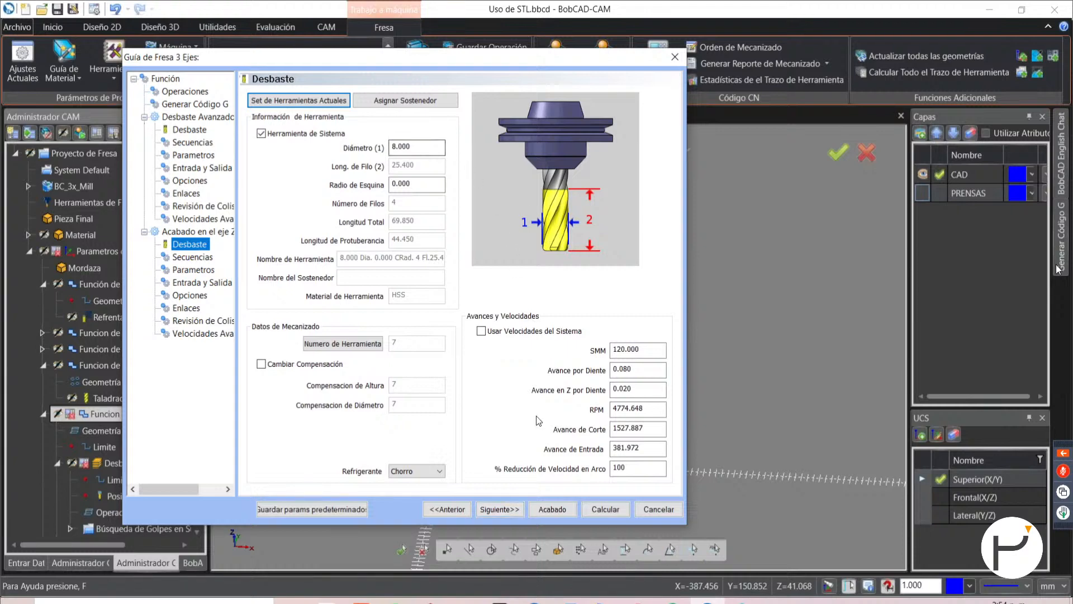
# - Review the Z-axis finishing's cutting sequence and depth parameters, rechecking its tool diameter
pyautogui.click(511, 509)
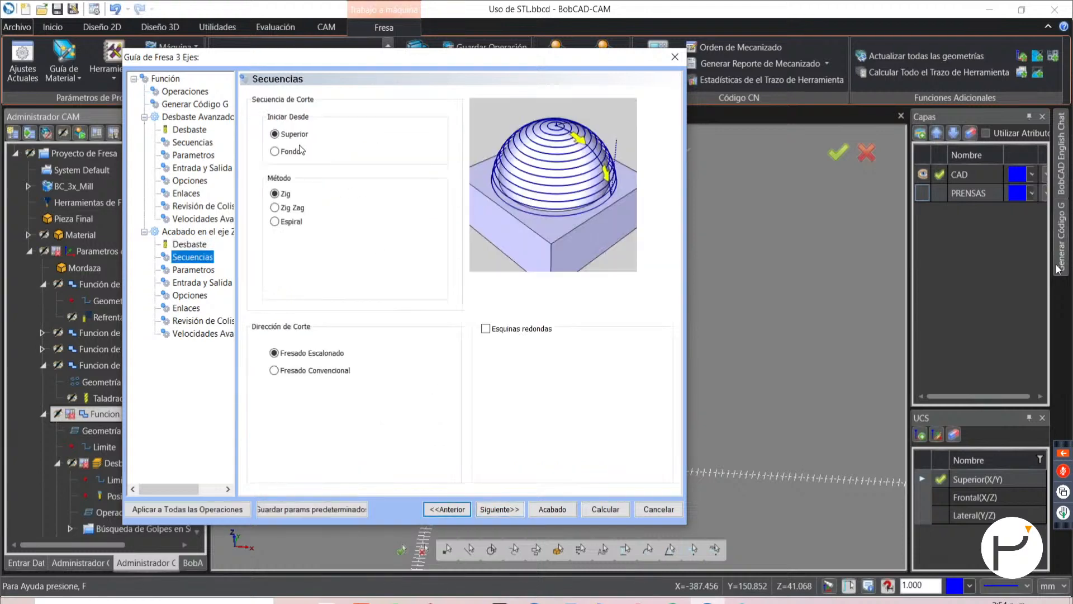
pyautogui.click(499, 508)
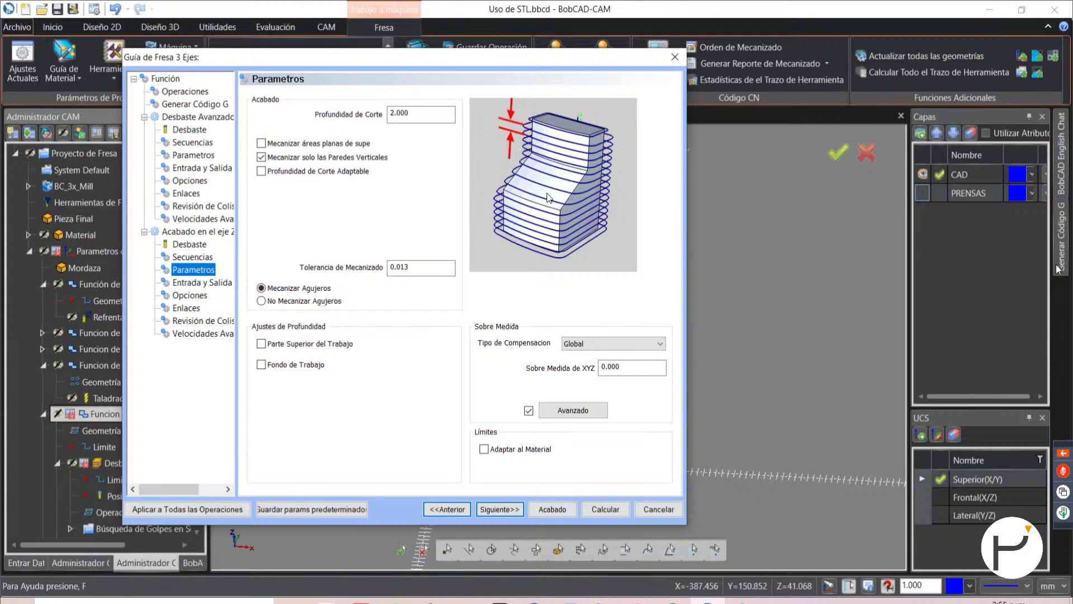
pyautogui.click(214, 243)
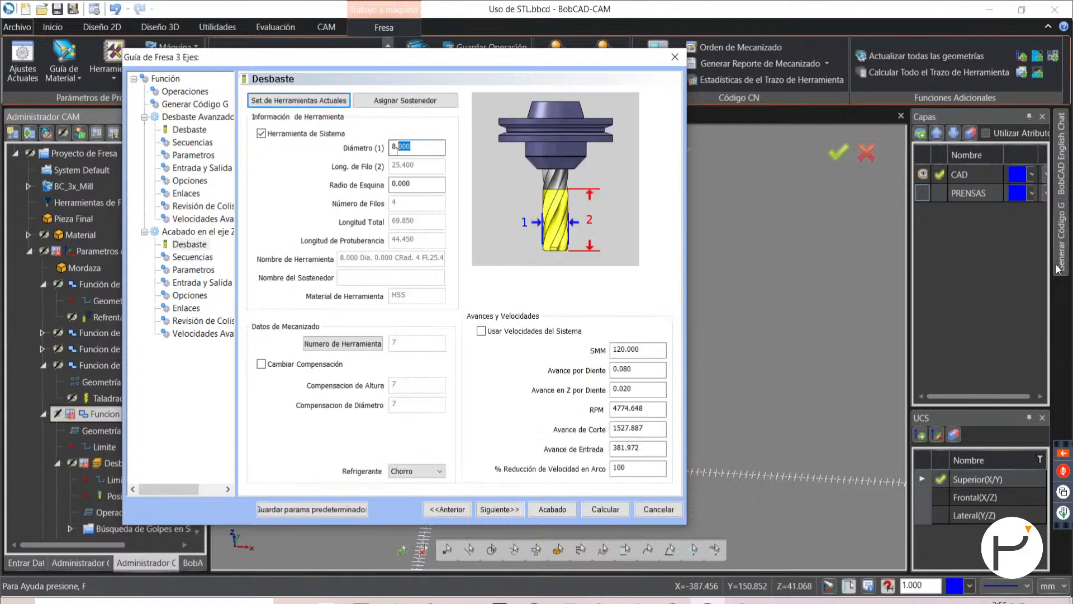
pyautogui.press('Tab')
pyautogui.click(193, 270)
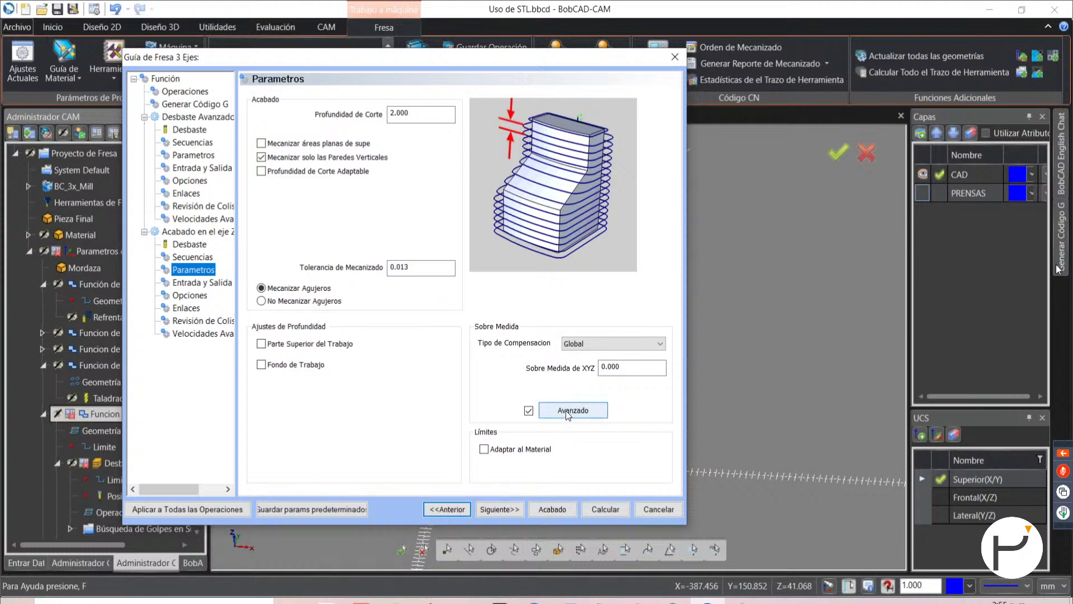
# - Examine the finishing's advanced Sobremedidas for the vise geometry and close them without changes
pyautogui.click(567, 412)
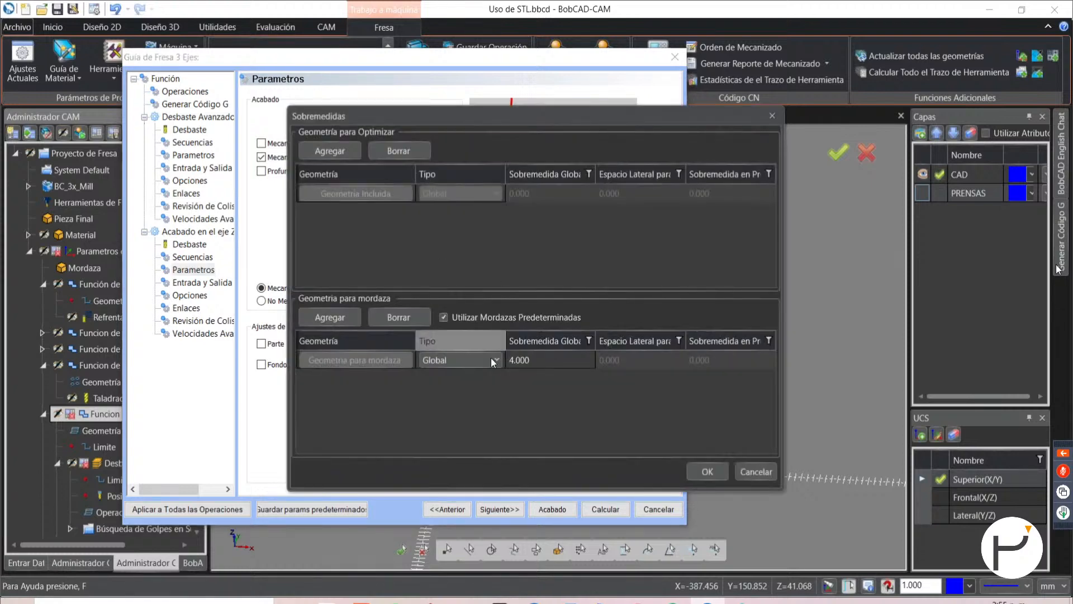
pyautogui.click(527, 360)
pyautogui.click(532, 360)
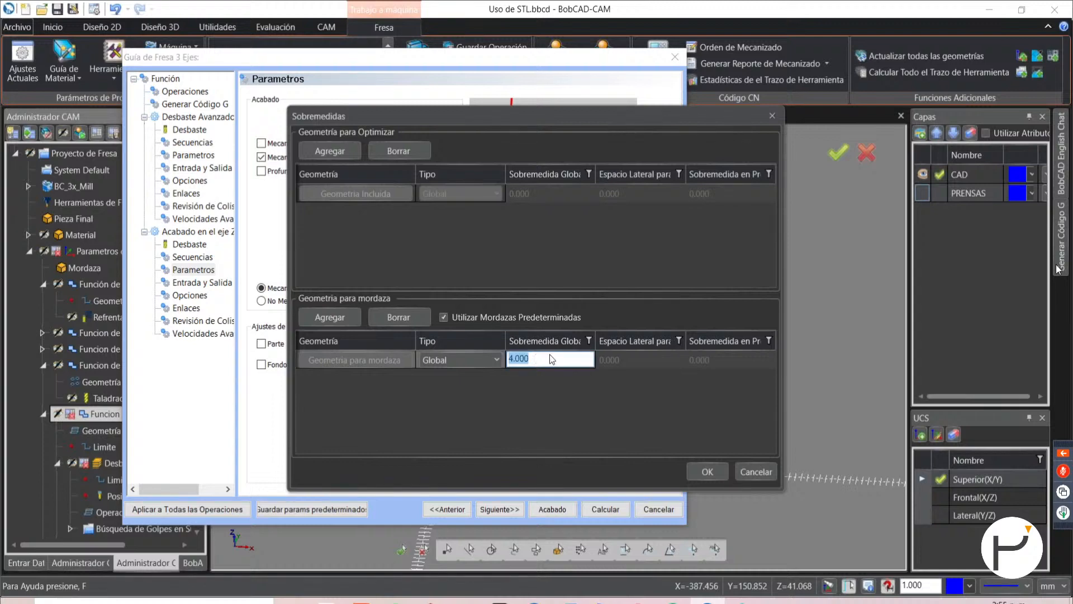
pyautogui.click(756, 471)
# - Go through the finishing's tool, Secuencias, Parametros and Entrada y Salida, and examine the Fondo de Parte setting in its Opciones
pyautogui.click(191, 244)
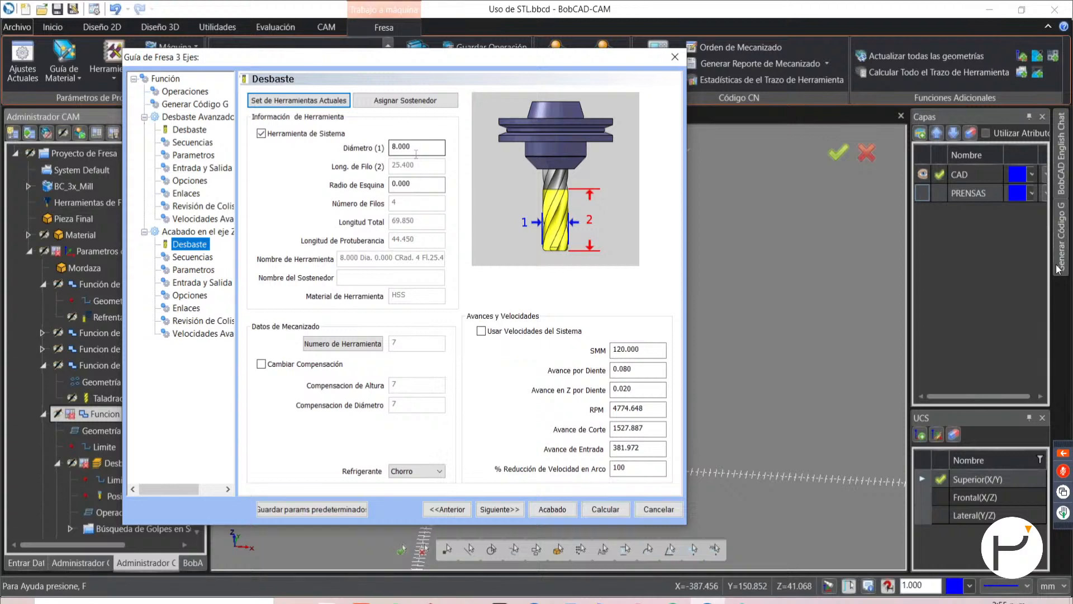
pyautogui.click(508, 513)
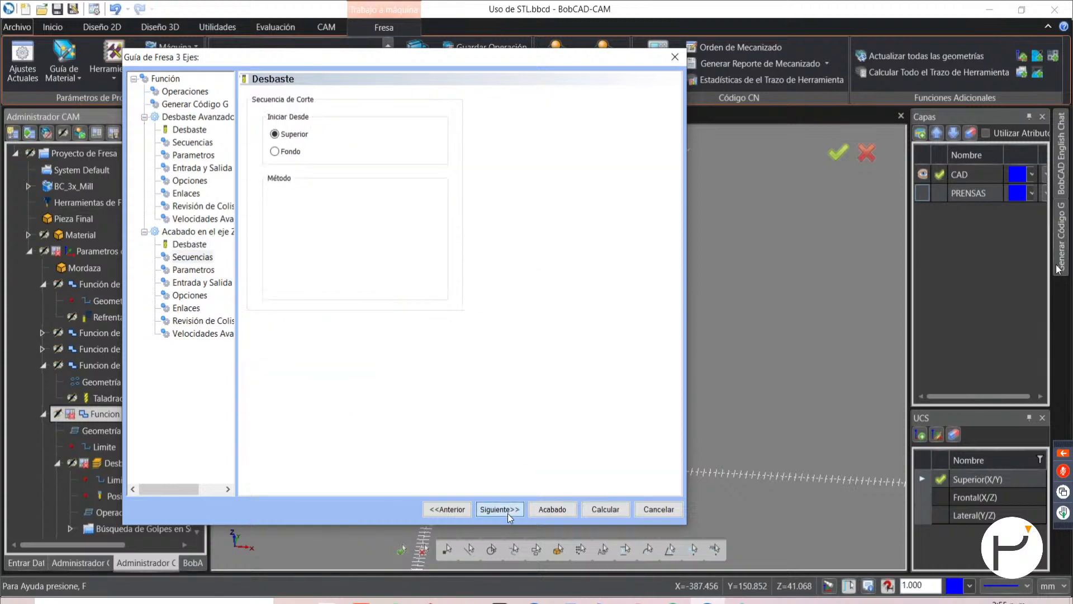
pyautogui.click(507, 513)
pyautogui.click(506, 512)
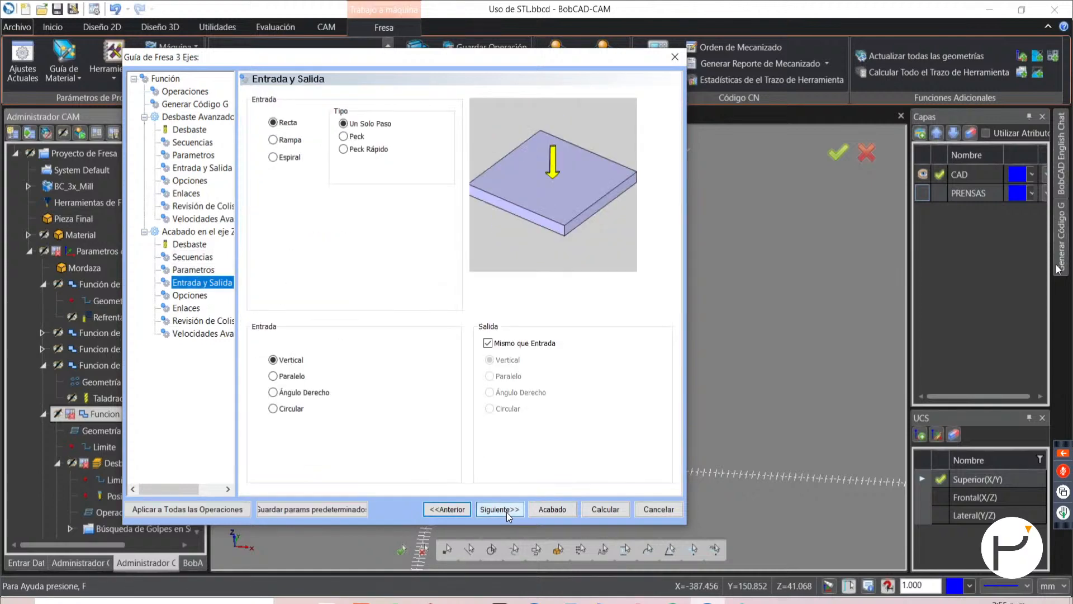
pyautogui.click(506, 512)
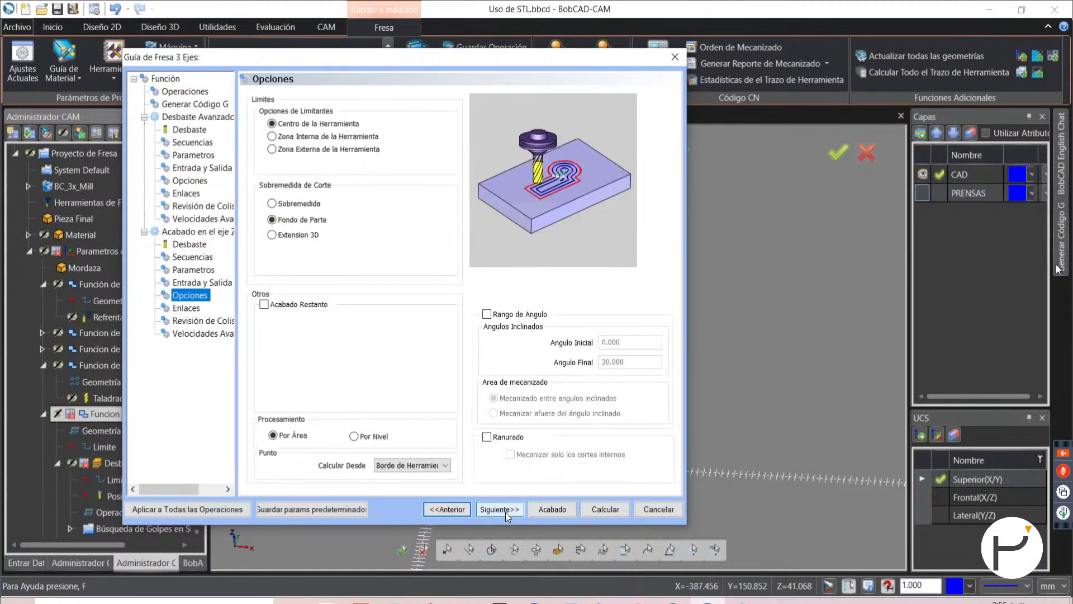
pyautogui.click(308, 222)
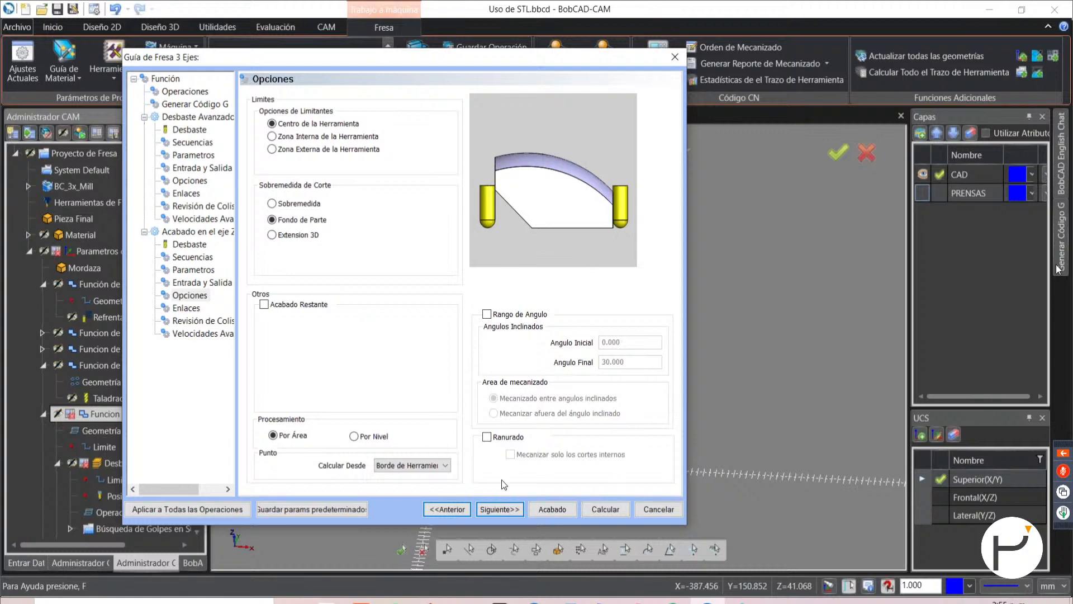
# - Review the finishing's Enlaces, collision check and Velocidades Avanzadas, and finish the 3-axis milling wizard
pyautogui.click(504, 515)
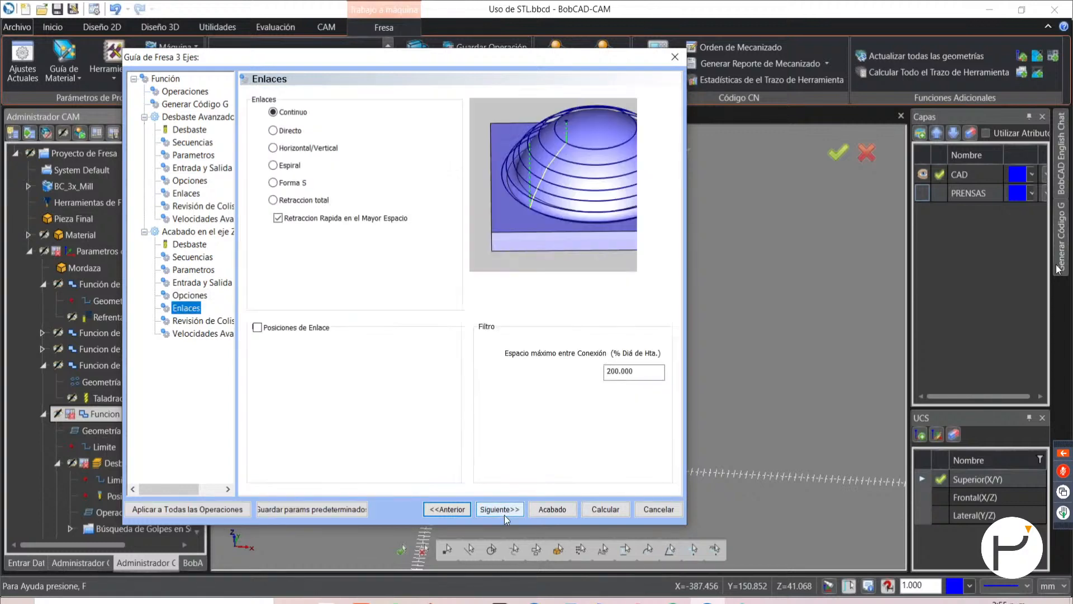
pyautogui.click(504, 515)
pyautogui.click(506, 514)
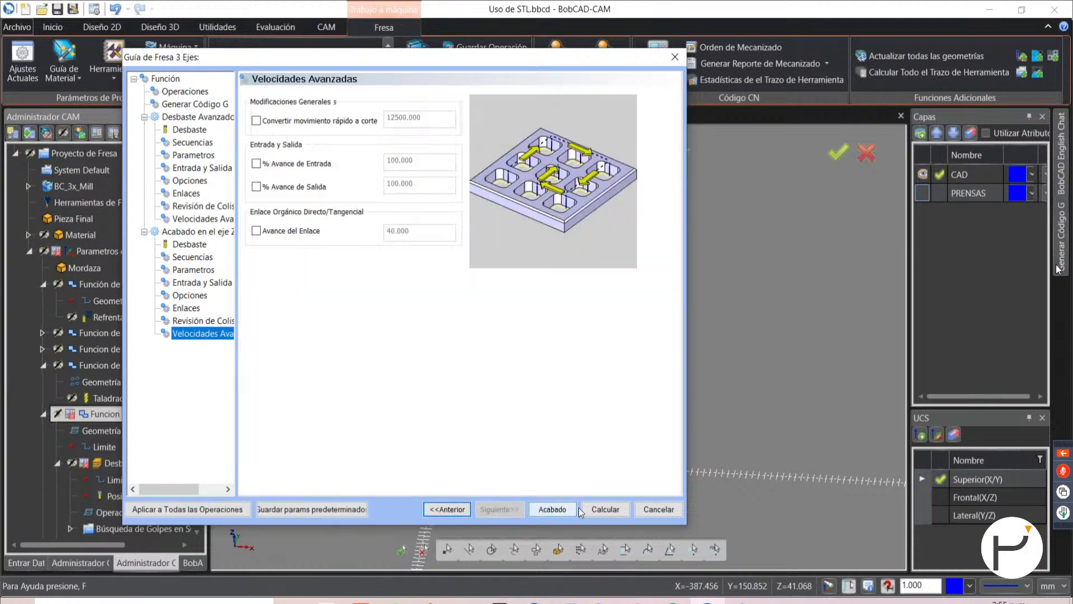
pyautogui.click(548, 510)
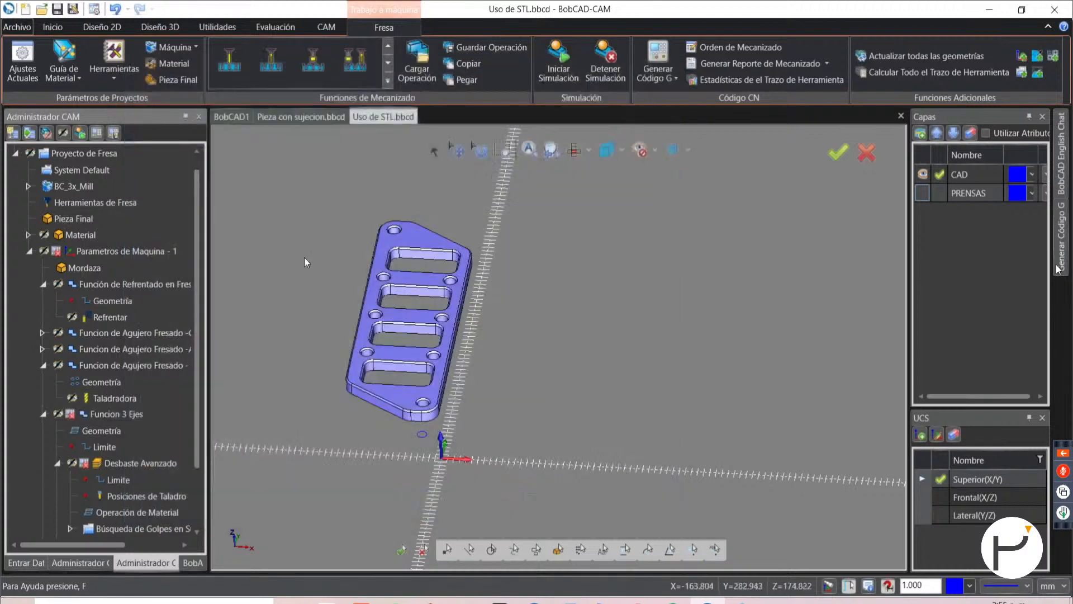
# - Expand Desbaste Avanzado under Funcion 3 Ejes and highlight its Operación de Material on the part
pyautogui.scroll(-1, 155, 435)
pyautogui.click(58, 389)
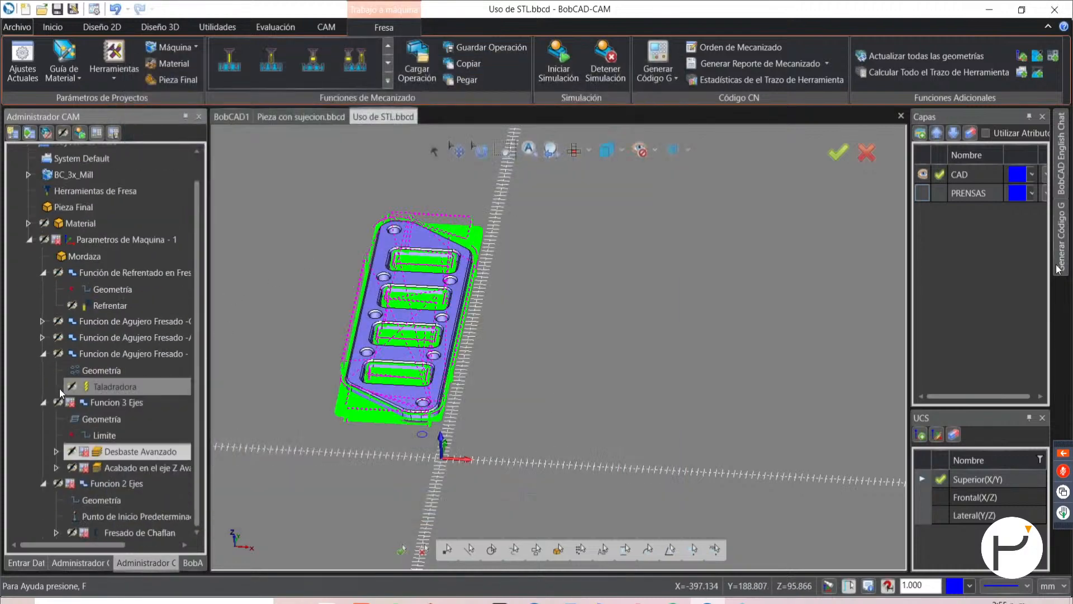
pyautogui.click(56, 451)
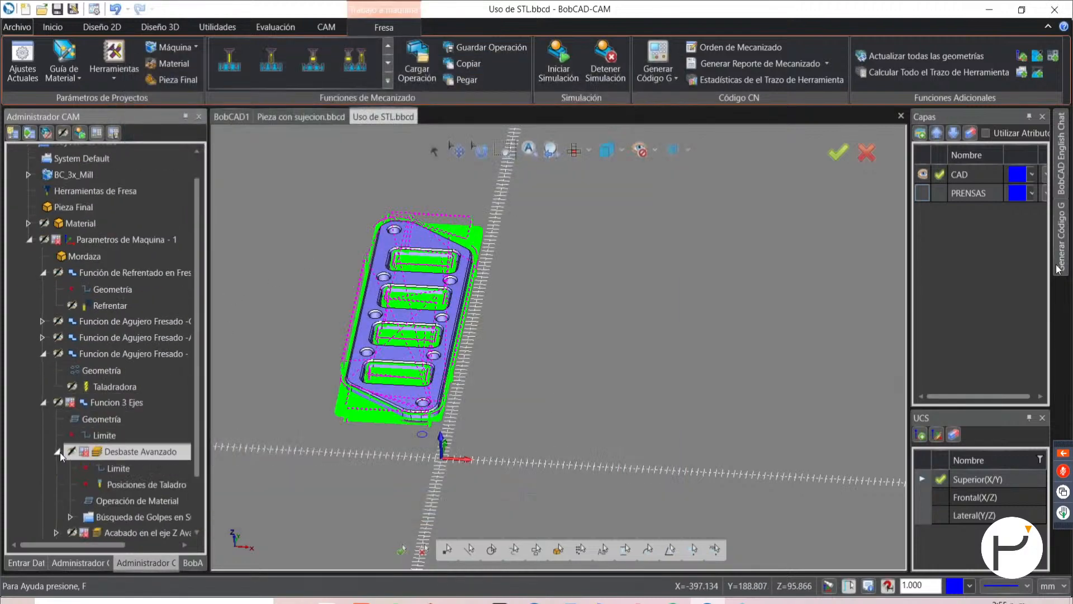
pyautogui.scroll(-1, 106, 448)
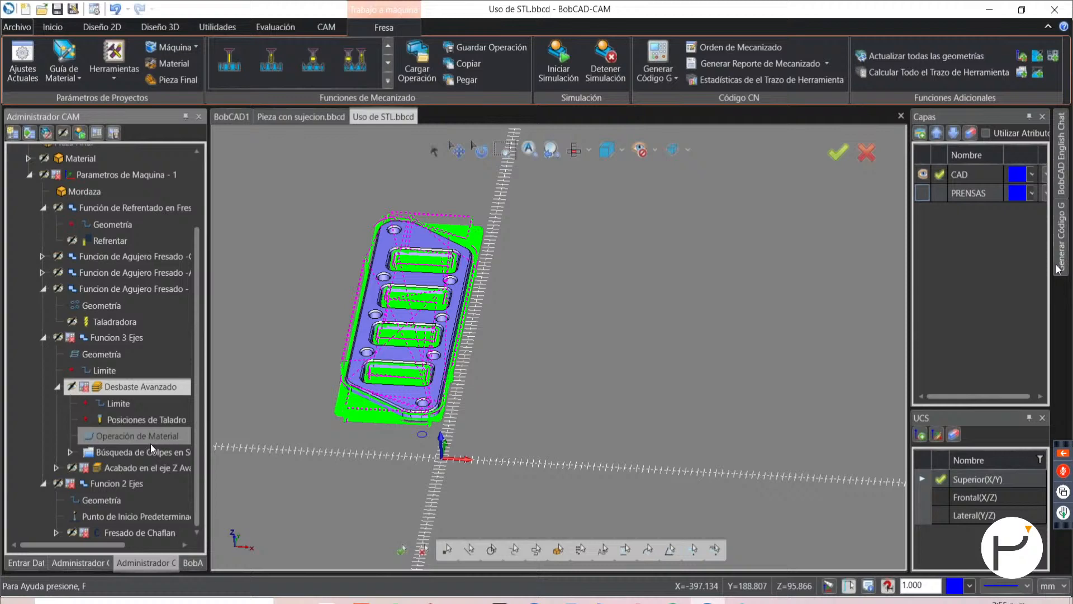
pyautogui.click(120, 434)
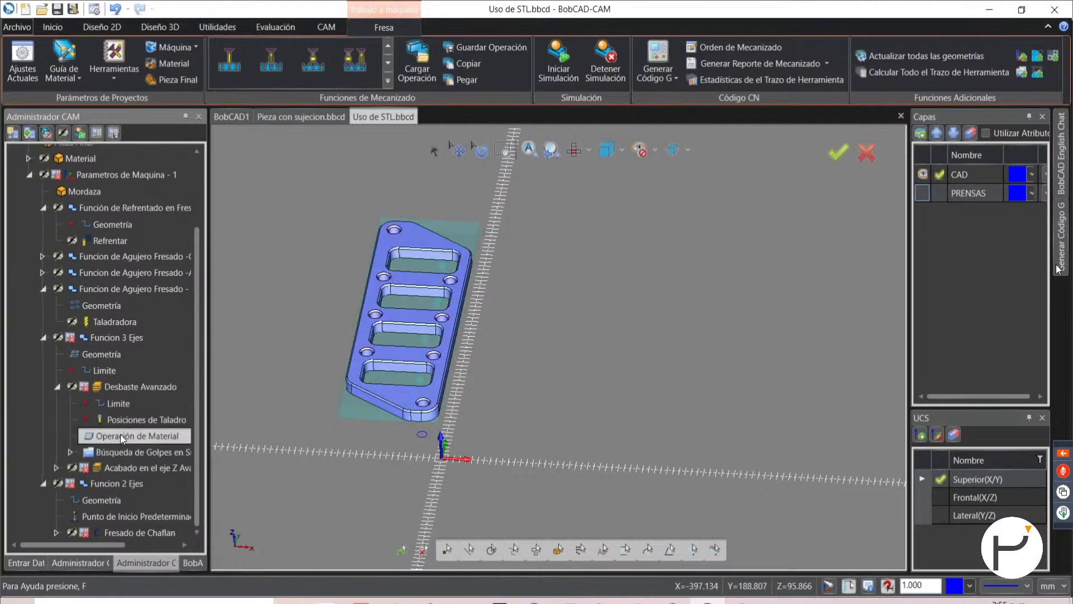
# - Open the roughing's Operación de Material selection, browse the Webinar folder for its STL stock file and cancel the file choice
pyautogui.rightClick(119, 434)
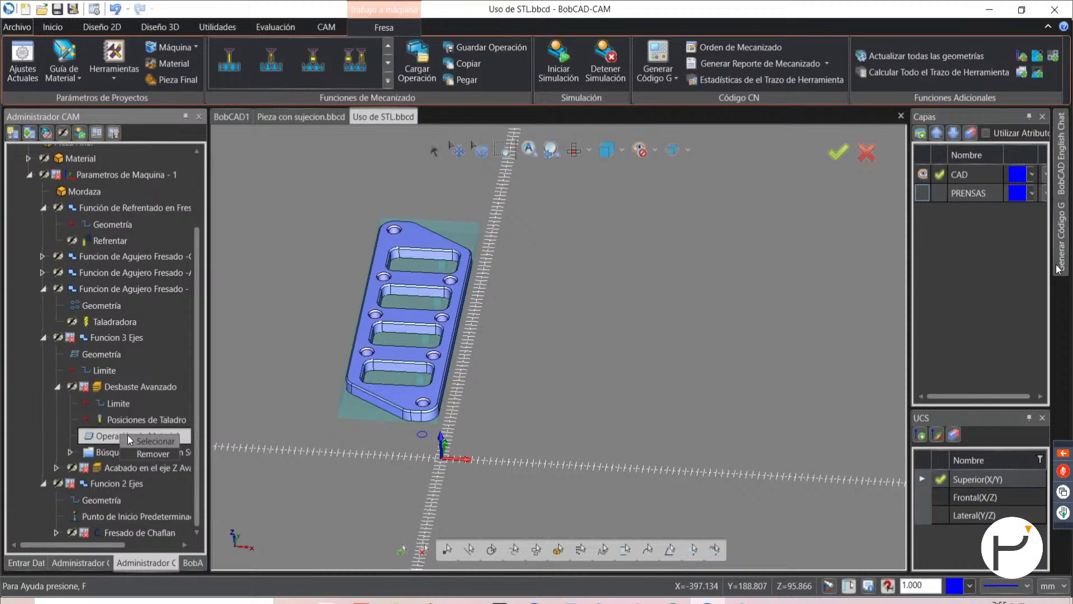
pyautogui.click(166, 442)
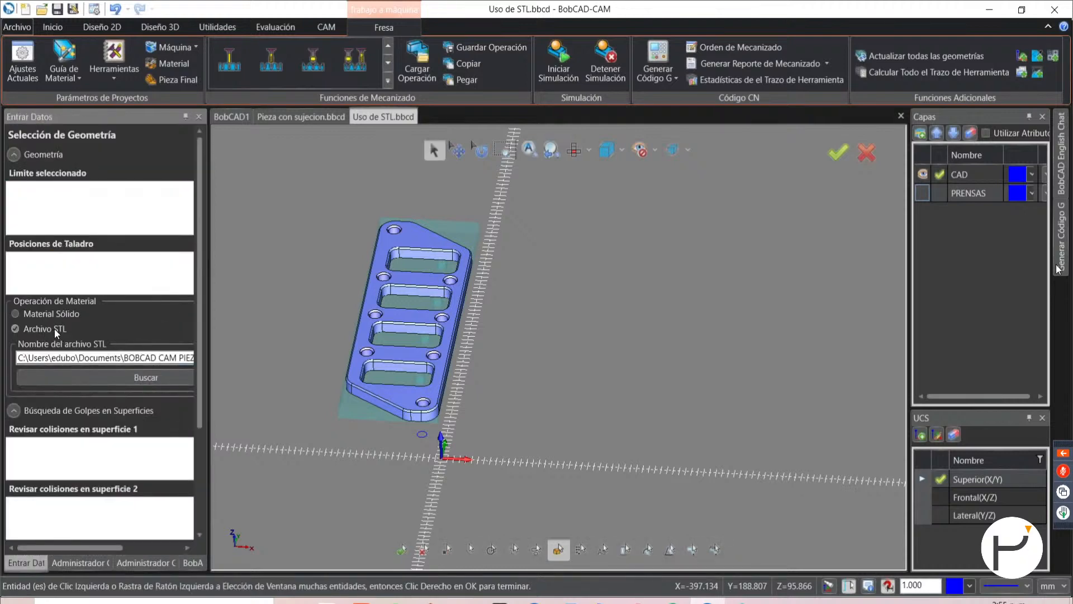
pyautogui.click(133, 381)
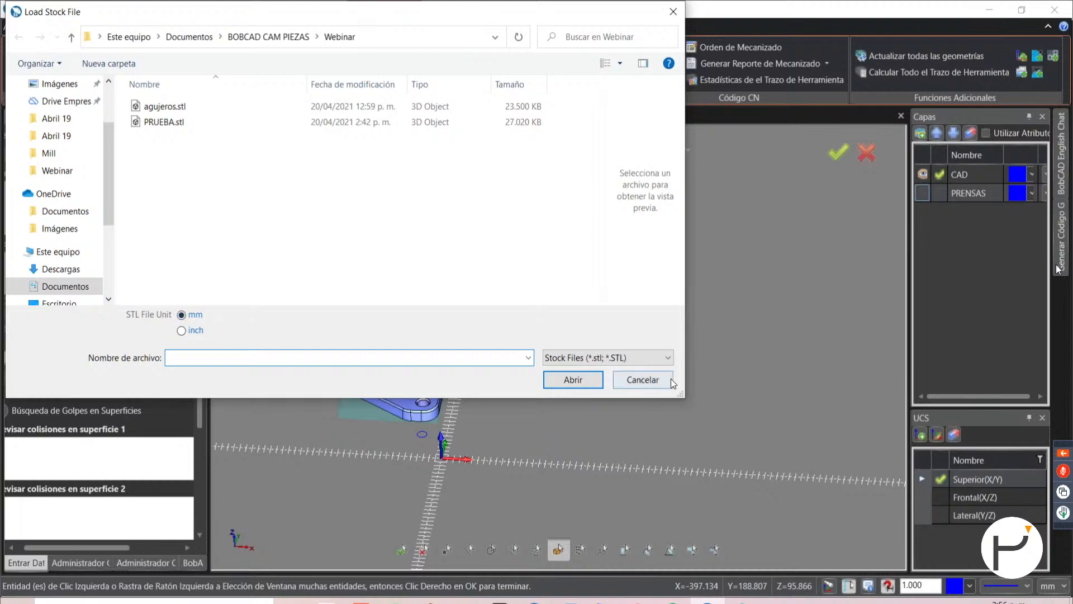
pyautogui.click(650, 380)
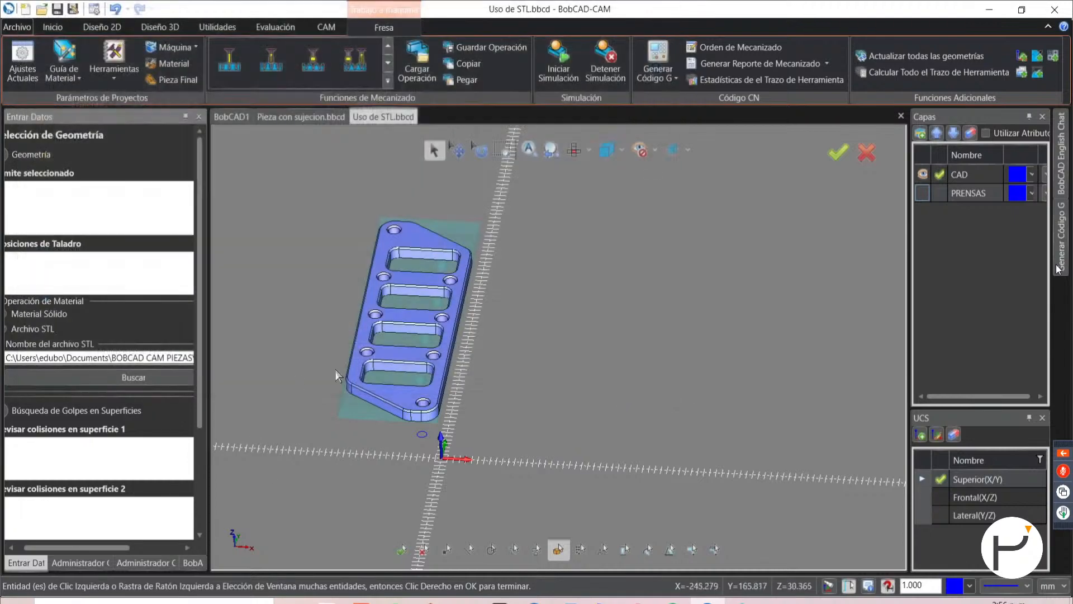
# - Examine the loaded STL stock from above, comparing its drilled holes with the circles inside the plate's pockets
pyautogui.moveTo(445, 409); pyautogui.dragTo(414, 302, button='middle')
pyautogui.scroll(3, 393, 274)
pyautogui.scroll(5, 411, 326)
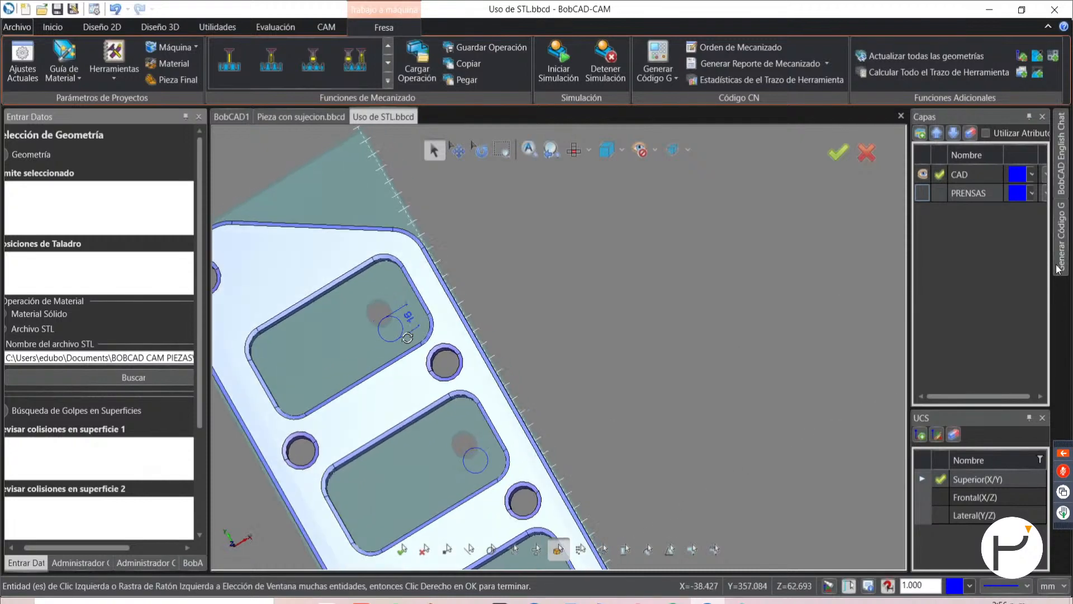
pyautogui.moveTo(408, 339); pyautogui.dragTo(403, 347, button='middle')
pyautogui.scroll(-4, 359, 302)
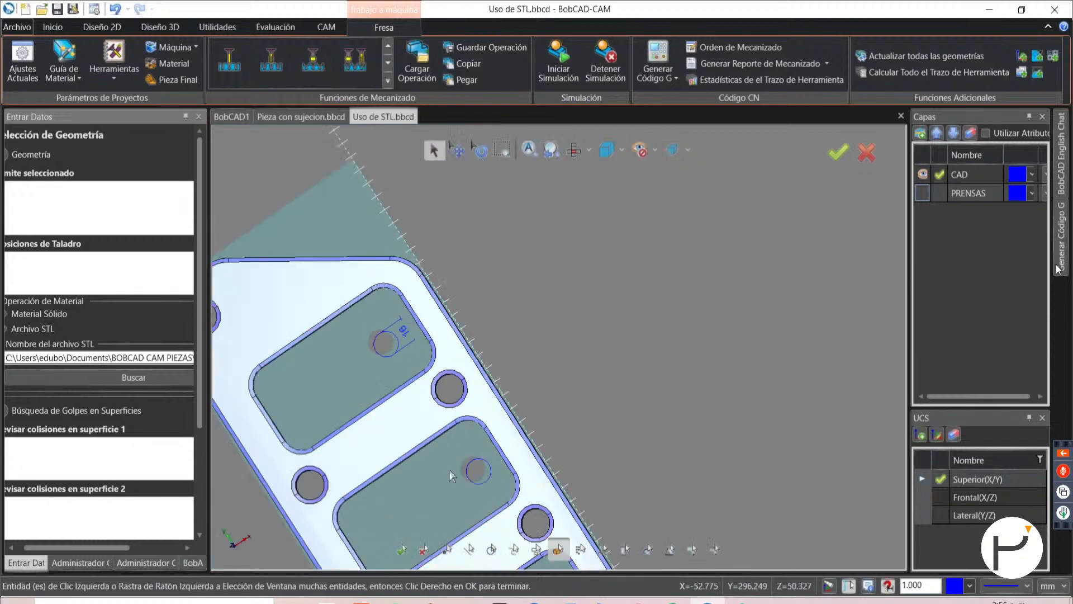
pyautogui.scroll(5, 397, 436)
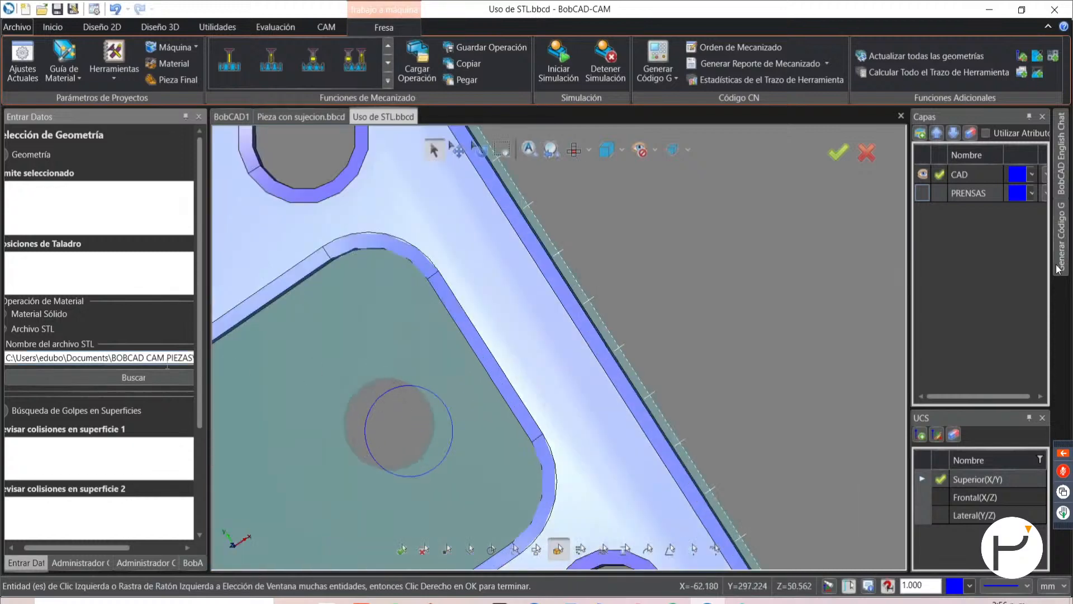
pyautogui.scroll(-3, 215, 511)
pyautogui.scroll(-2, 174, 502)
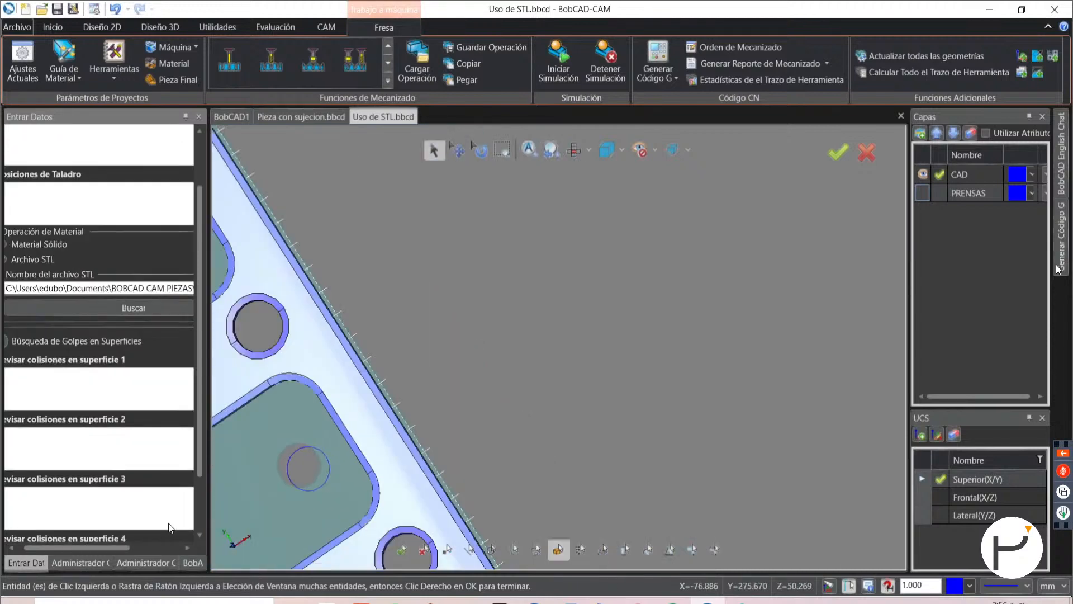
pyautogui.scroll(-1, 164, 510)
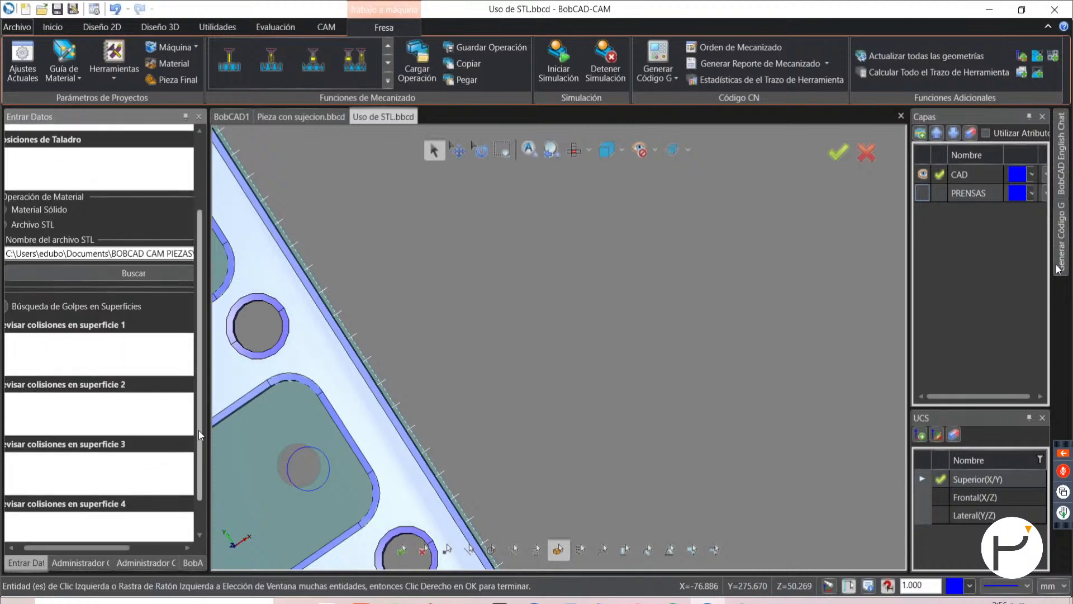
pyautogui.scroll(3, 492, 352)
pyautogui.scroll(-5, 492, 353)
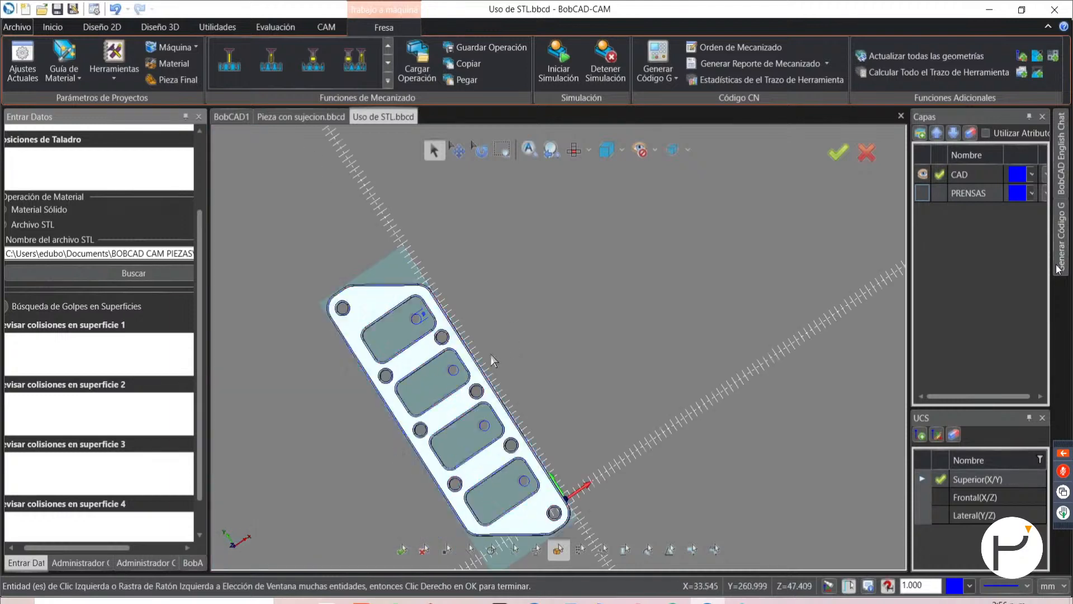
pyautogui.scroll(3, 422, 475)
pyautogui.scroll(-2, 521, 354)
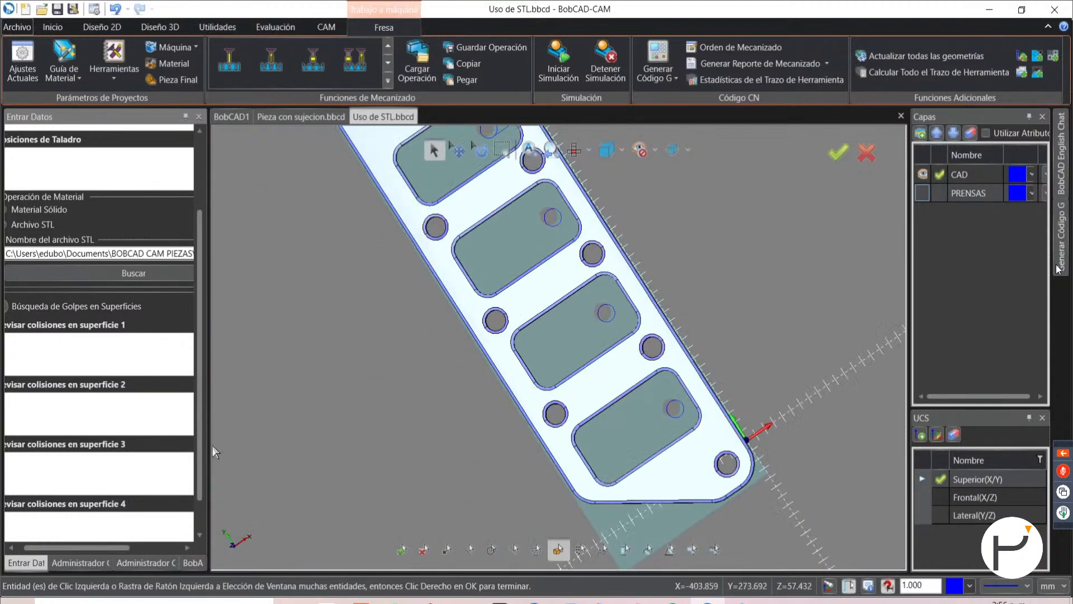
# - Leave the geometry selection and highlight the Desbaste Avanzado toolpath on the plate
pyautogui.moveTo(202, 462); pyautogui.dragTo(202, 515)
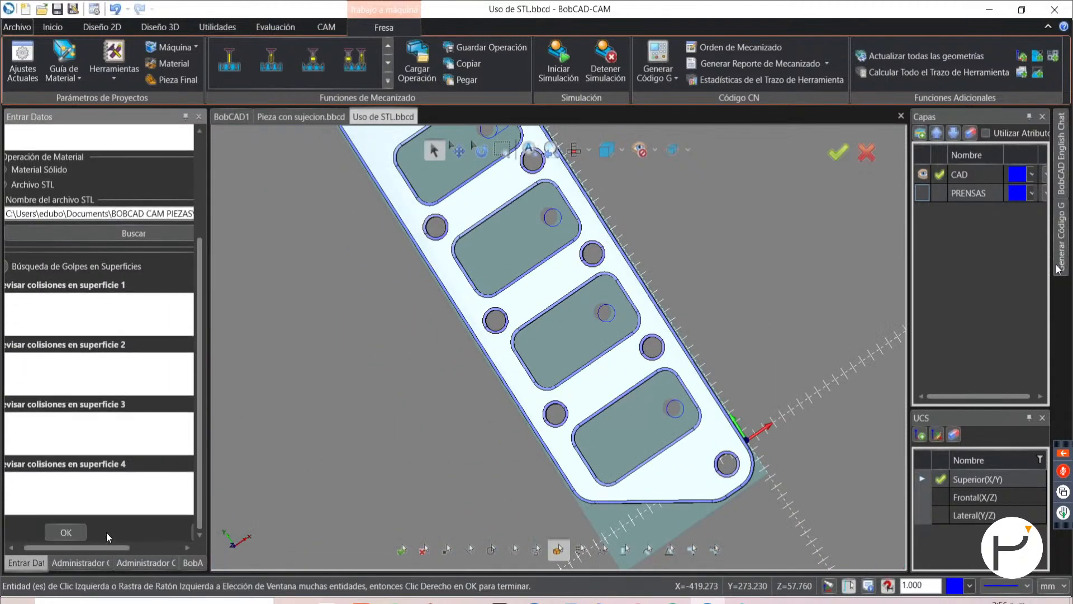
pyautogui.click(194, 534)
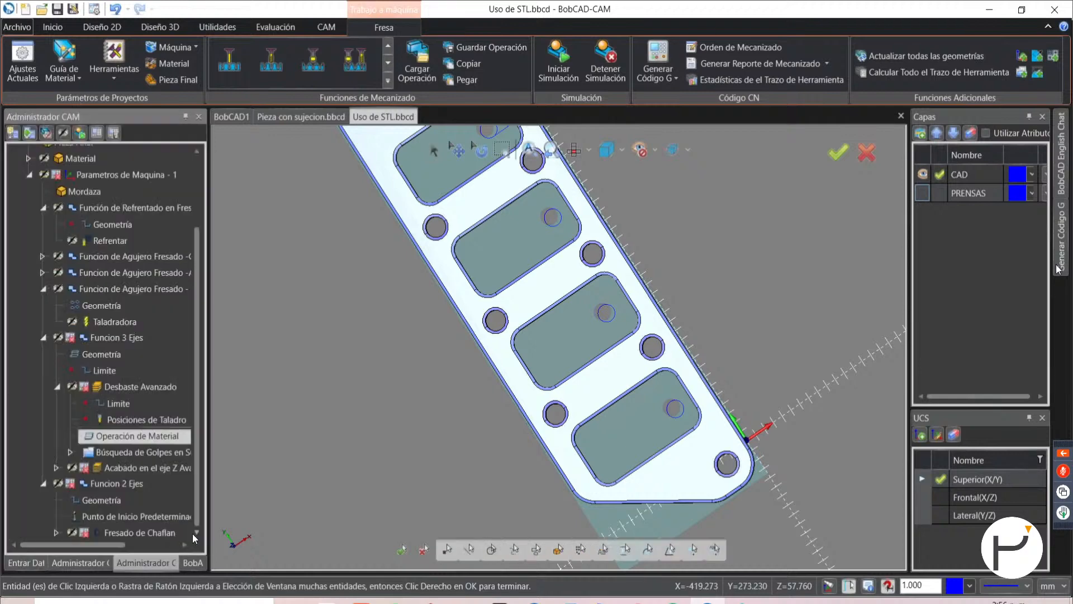
pyautogui.click(132, 388)
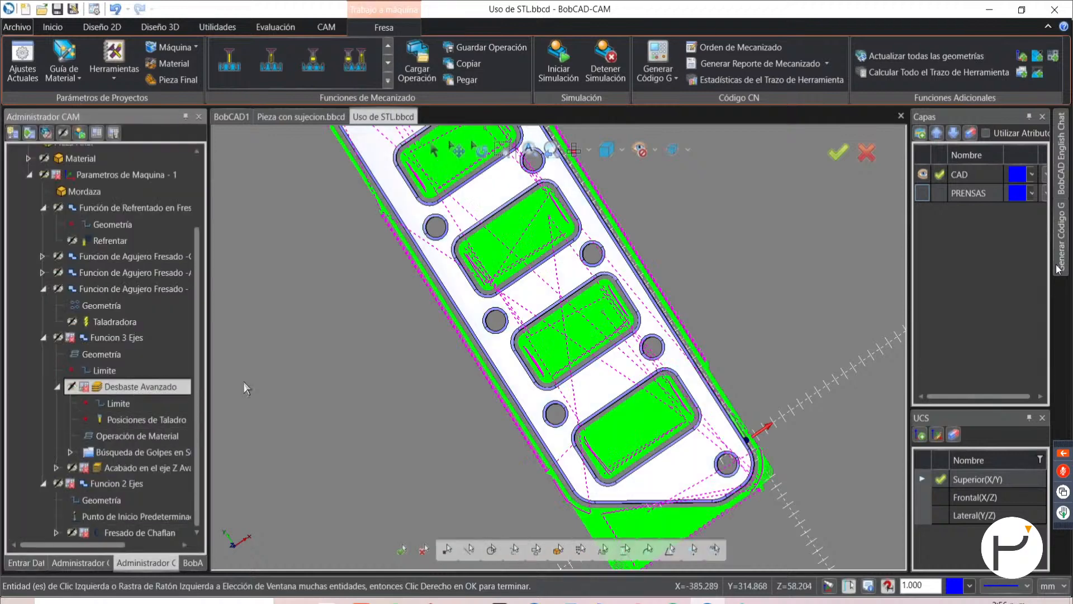
# - Examine the Desbaste Avanzado toolpath over the whole plate and up close from above at the drilled entry hole inside a pocket
pyautogui.moveTo(385, 338); pyautogui.dragTo(453, 380, button='middle')
pyautogui.scroll(-4, 454, 380)
pyautogui.scroll(9, 441, 288)
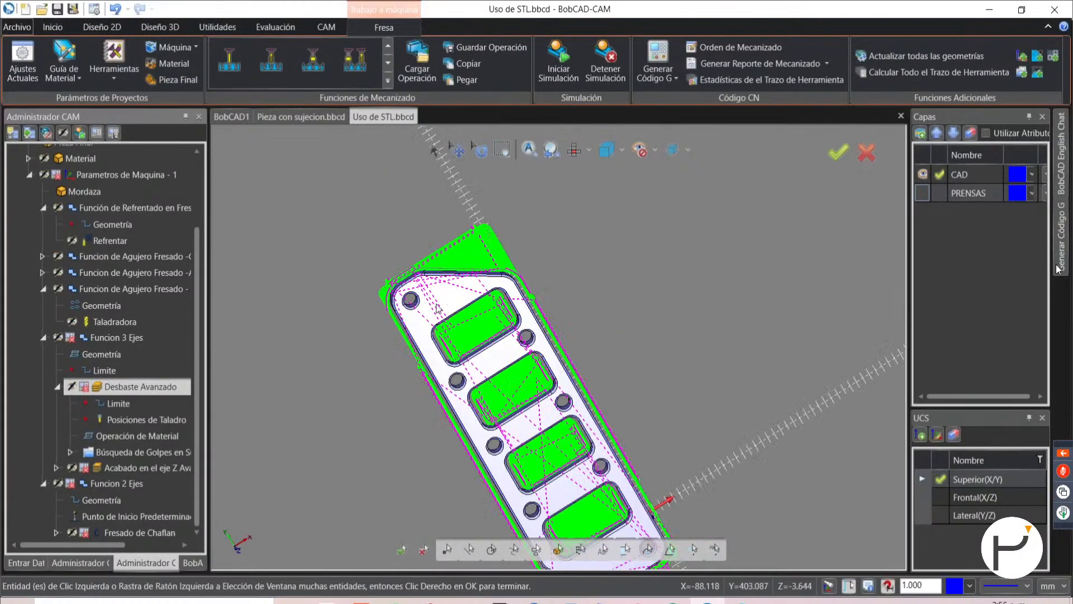
pyautogui.scroll(-8, 287, 333)
pyautogui.scroll(5, 284, 334)
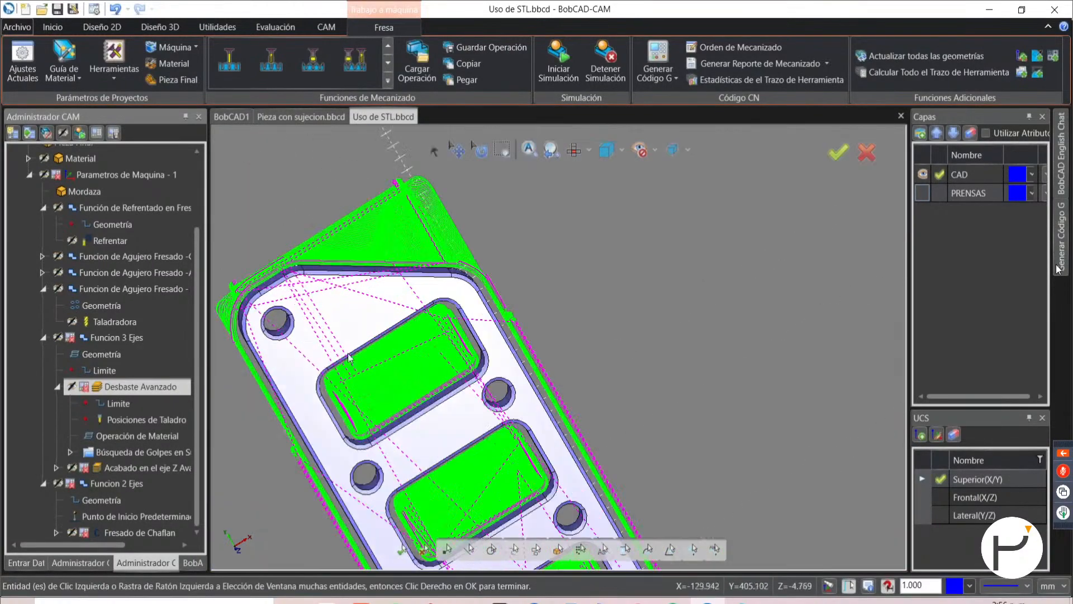
pyautogui.press('t')
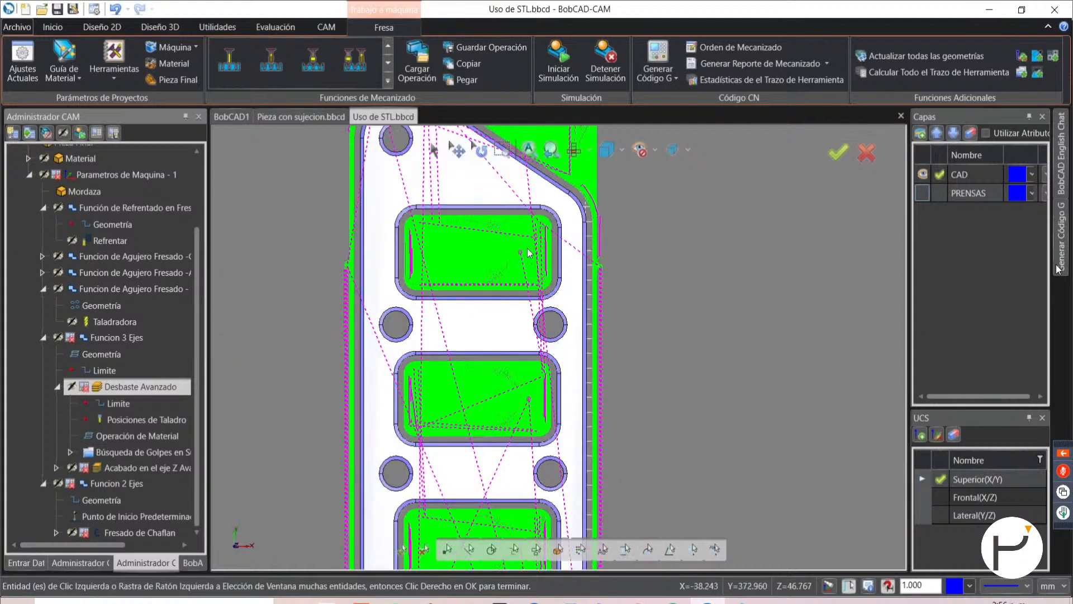
pyautogui.scroll(10, 450, 302)
pyautogui.scroll(2, 450, 301)
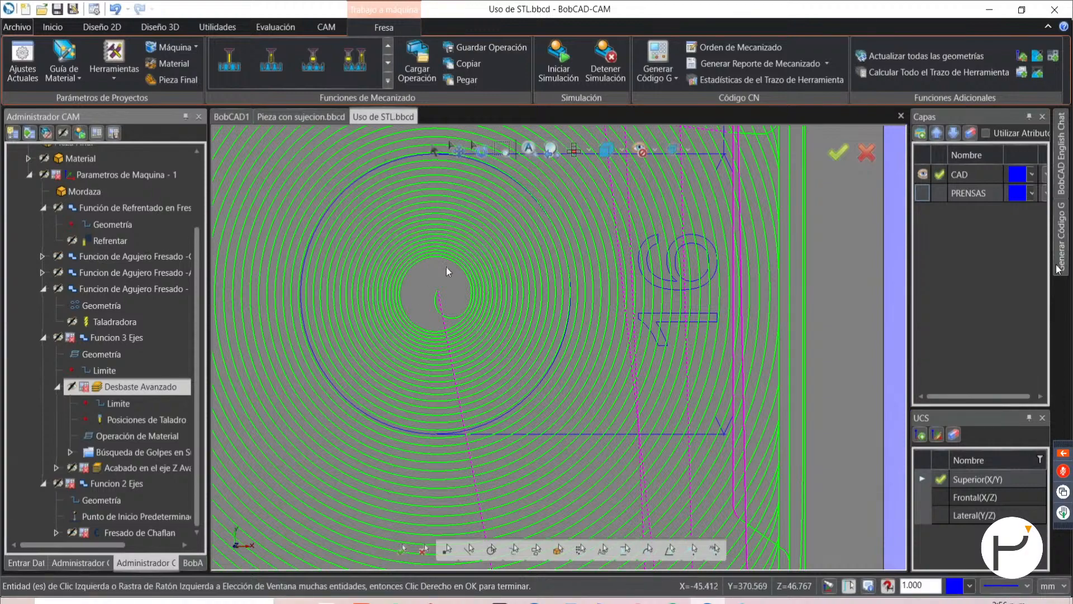
pyautogui.scroll(8, 448, 317)
pyautogui.scroll(-10, 448, 317)
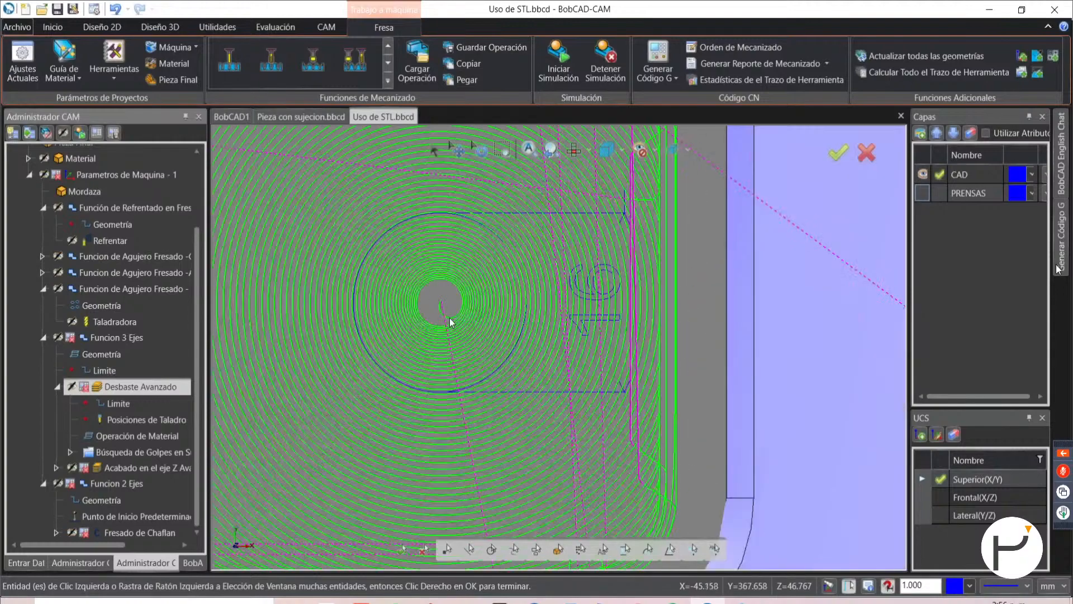
pyautogui.scroll(-6, 450, 321)
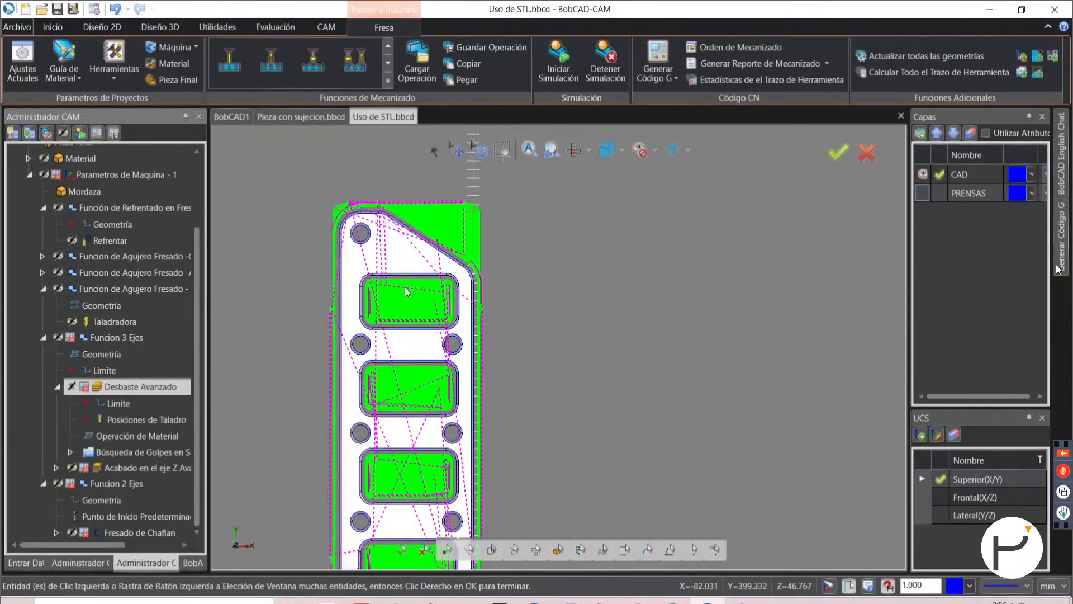
pyautogui.scroll(-4, 405, 290)
pyautogui.scroll(2, 436, 312)
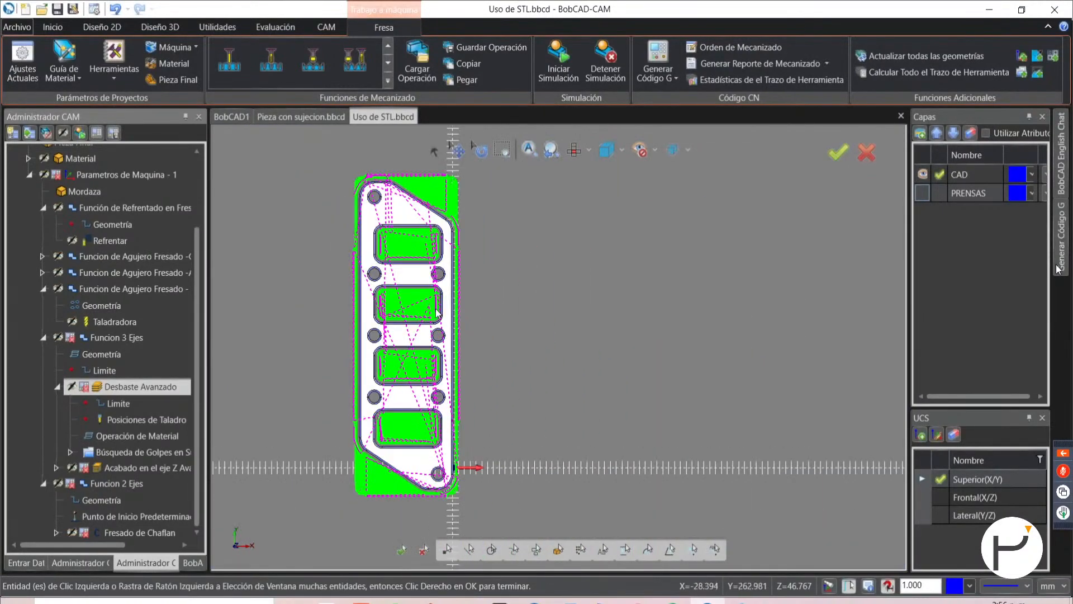
pyautogui.moveTo(503, 385); pyautogui.dragTo(358, 350, button='middle')
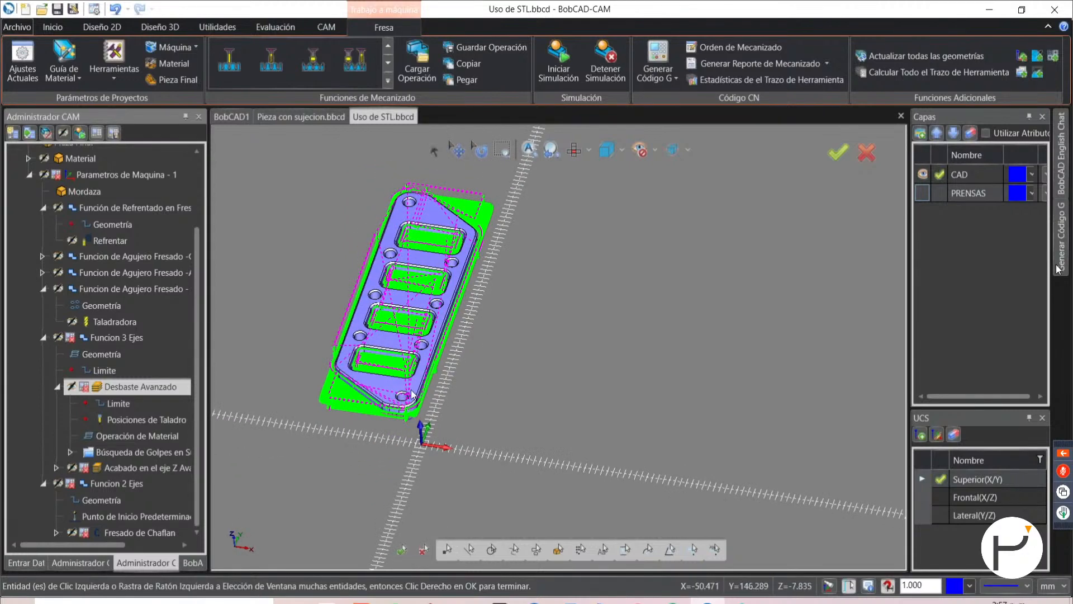
pyautogui.moveTo(540, 400); pyautogui.dragTo(530, 419, button='middle')
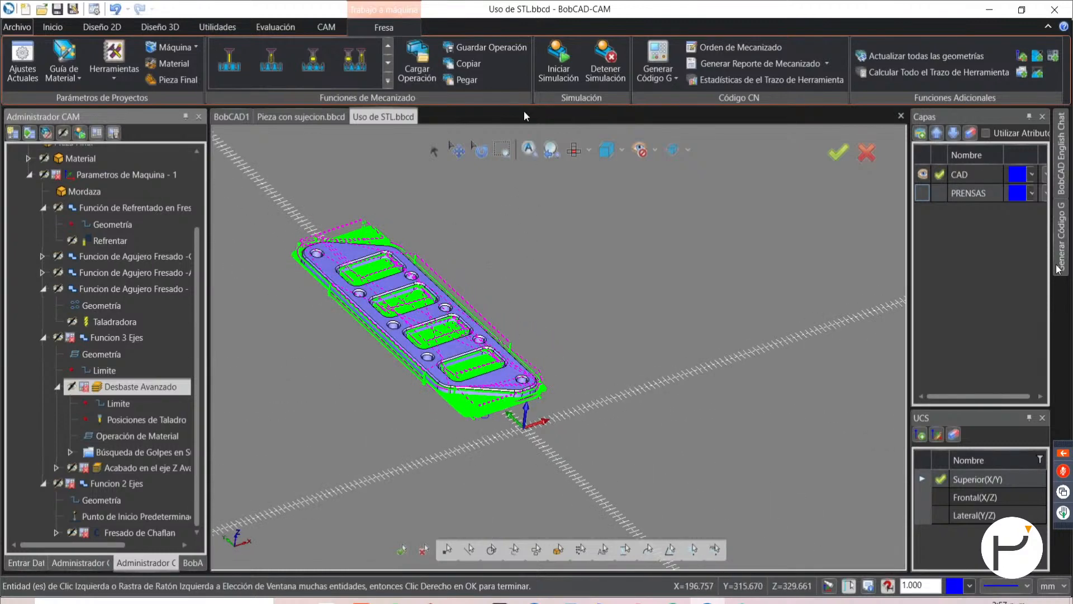
# - Toggle Generar Código G Sí/No for Parametros de Maquina - 1 and start the machining simulation
pyautogui.click(559, 67)
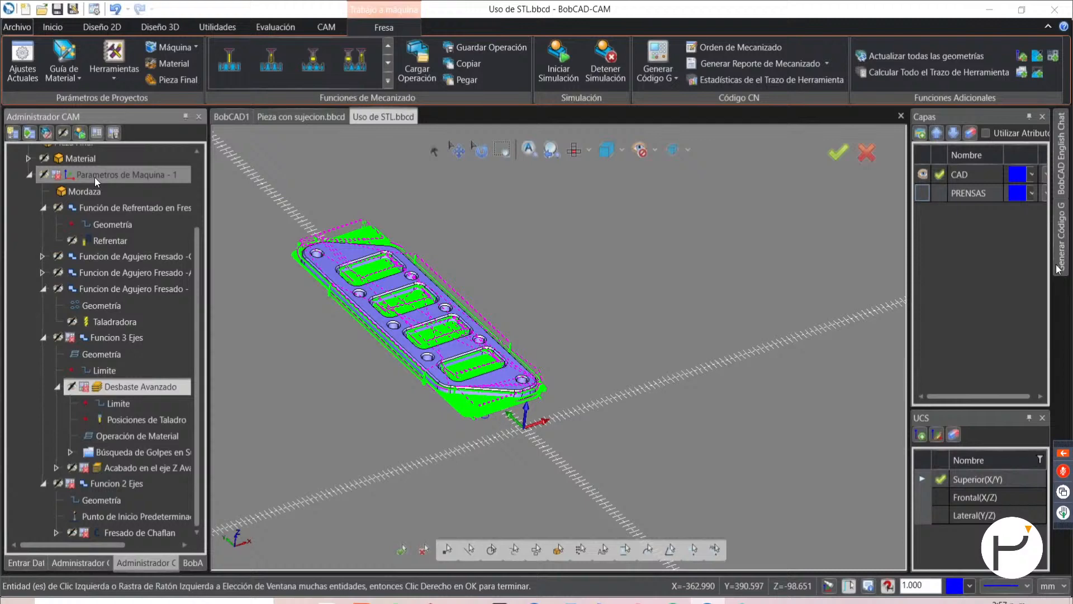
pyautogui.rightClick(95, 177)
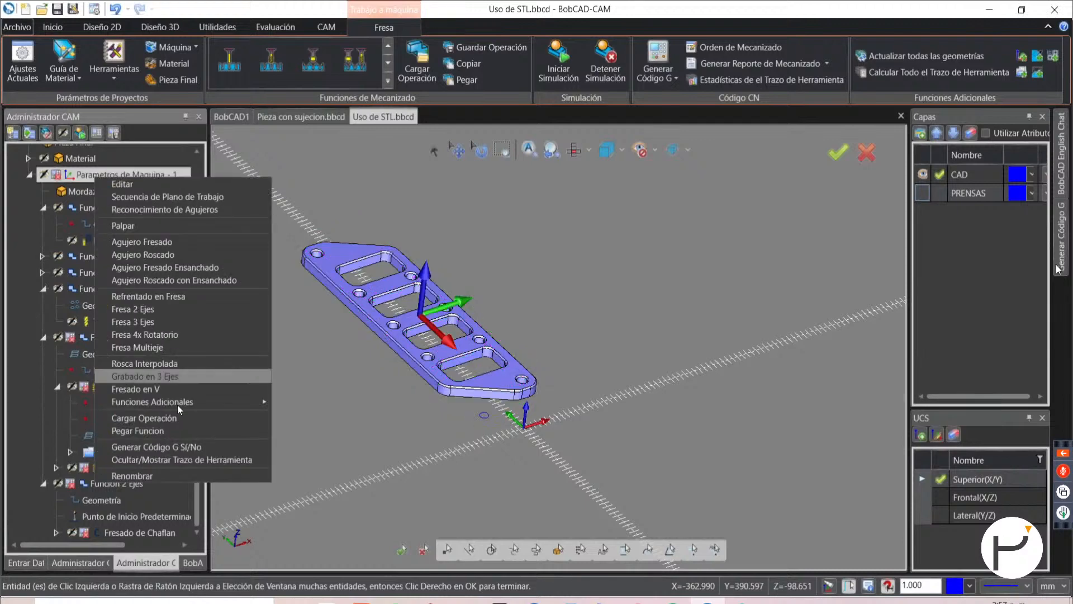
pyautogui.click(187, 446)
pyautogui.click(549, 64)
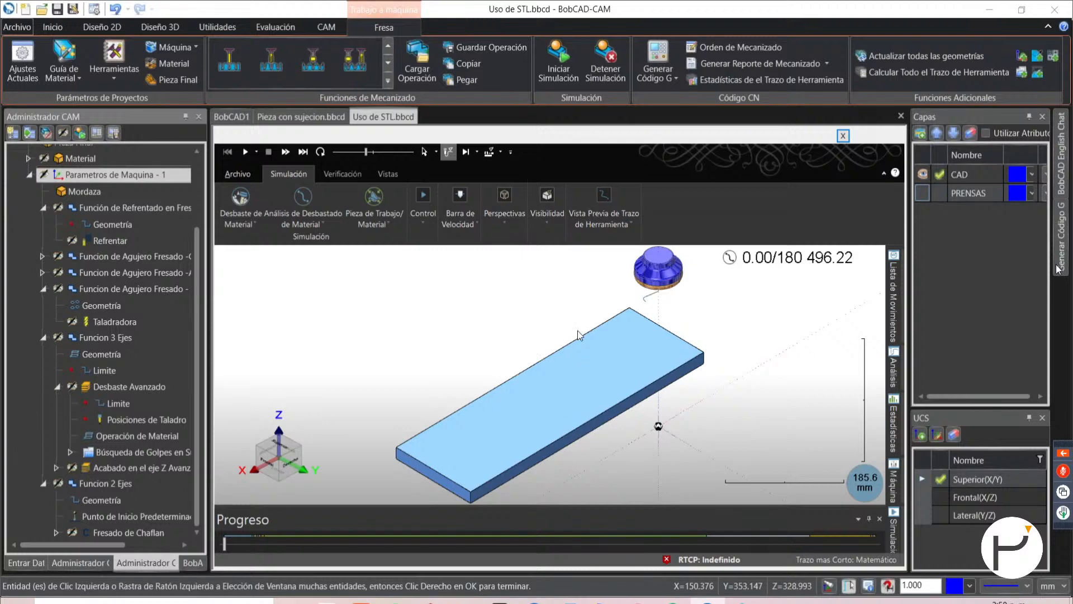
# - Show the simulation's Lista de Movimientos and enlarge its operations area to list all the operations
pyautogui.click(386, 174)
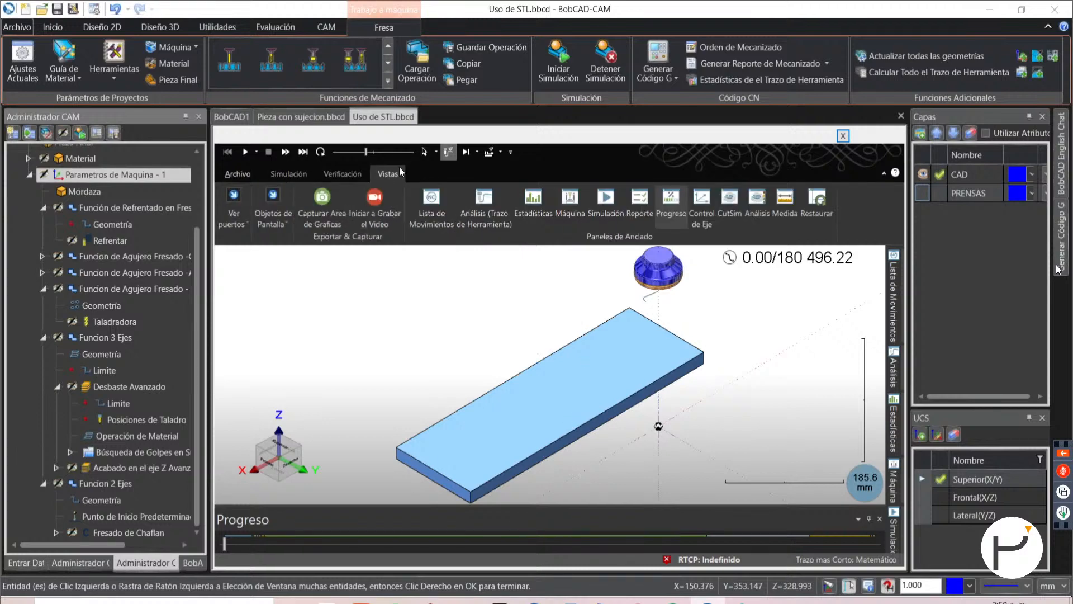
pyautogui.click(430, 208)
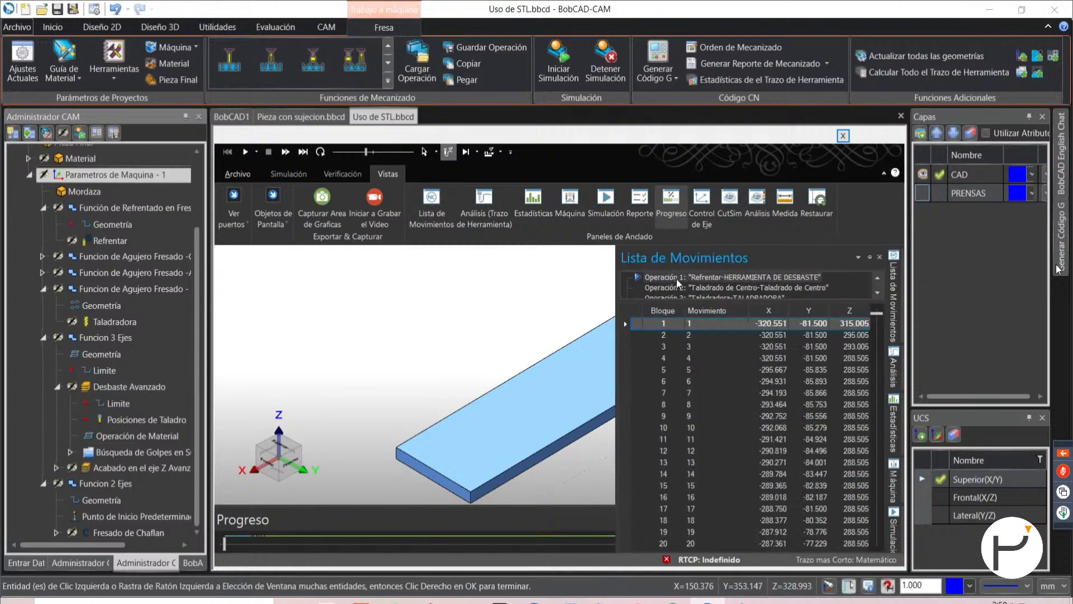
pyautogui.moveTo(692, 302); pyautogui.dragTo(702, 399)
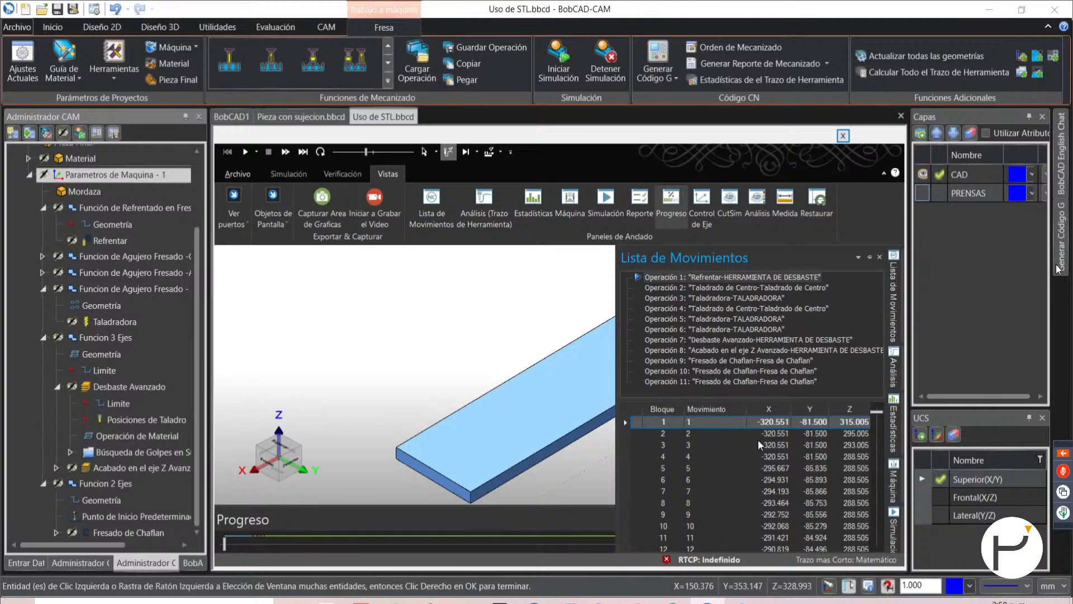
# - Go through movement blocks 3 to 6 of the facing operation and jump the simulation to Operación 7, Desbaste Avanzado
pyautogui.click(737, 444)
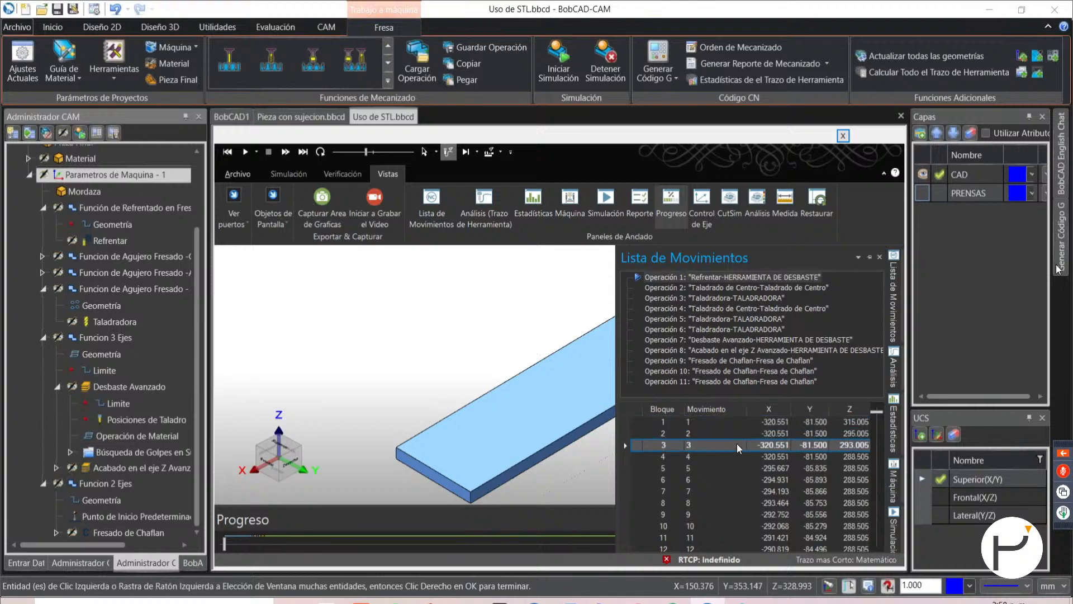
pyautogui.press('Down')
pyautogui.press('Down')
pyautogui.press('Down')
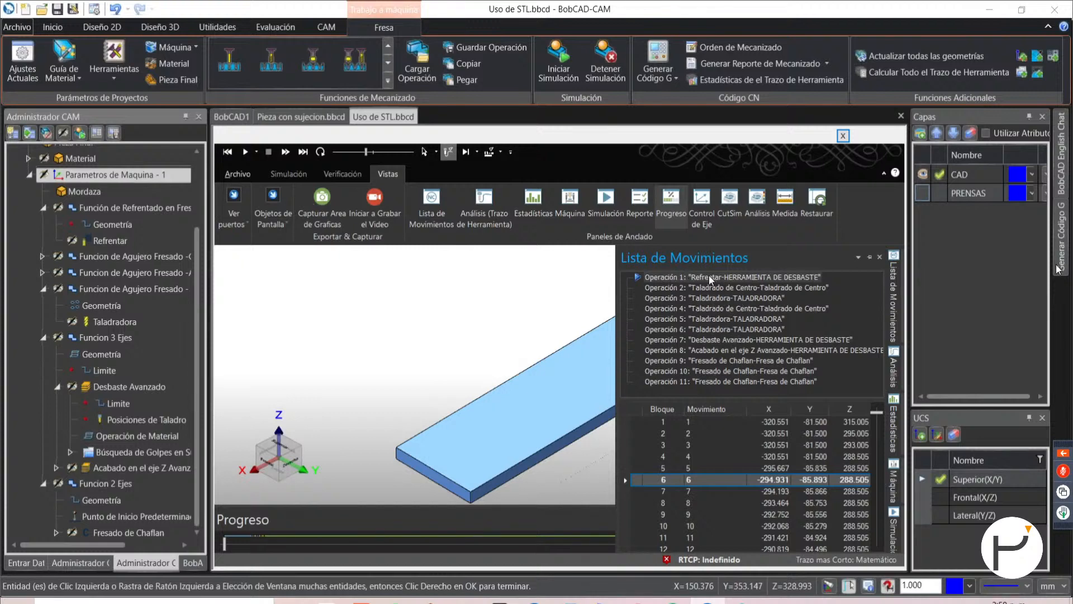
pyautogui.click(715, 341)
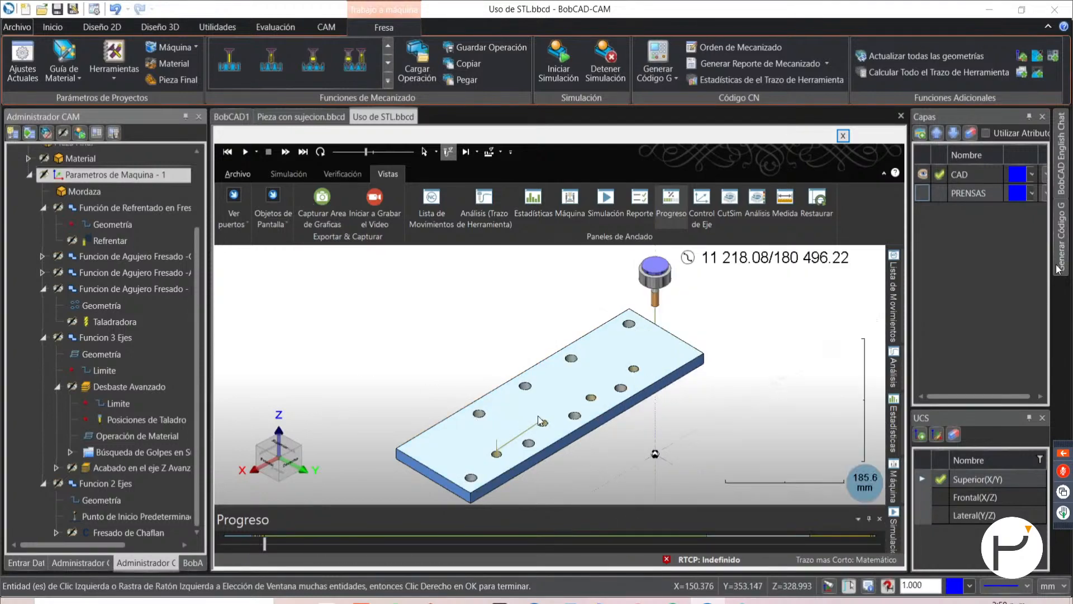
pyautogui.moveTo(507, 417); pyautogui.dragTo(510, 407, button='middle')
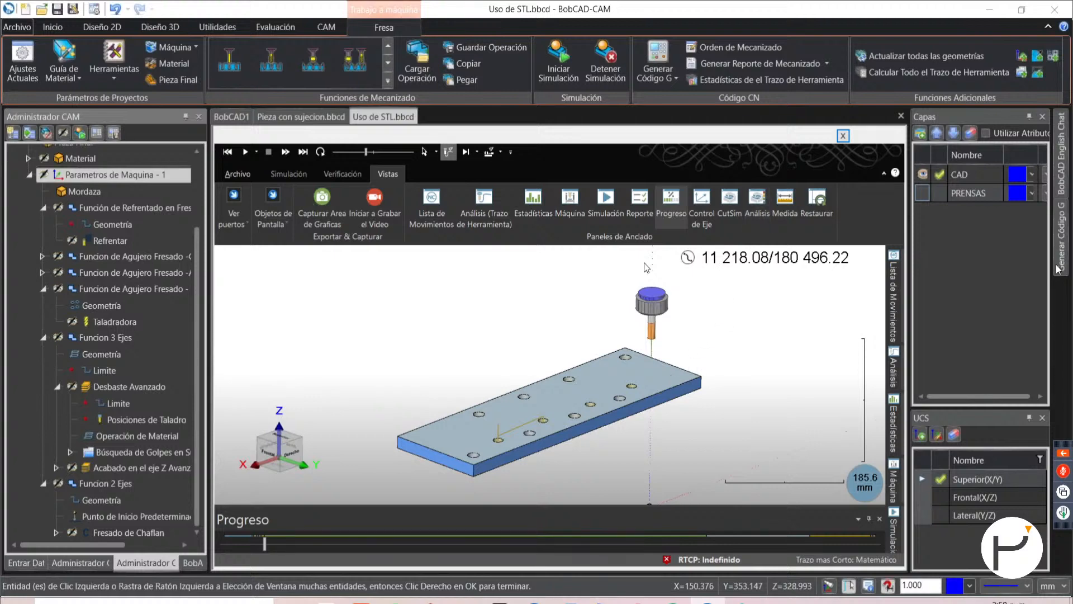
# - Turn on the visibility of the Mordaza in the simulation
pyautogui.click(288, 172)
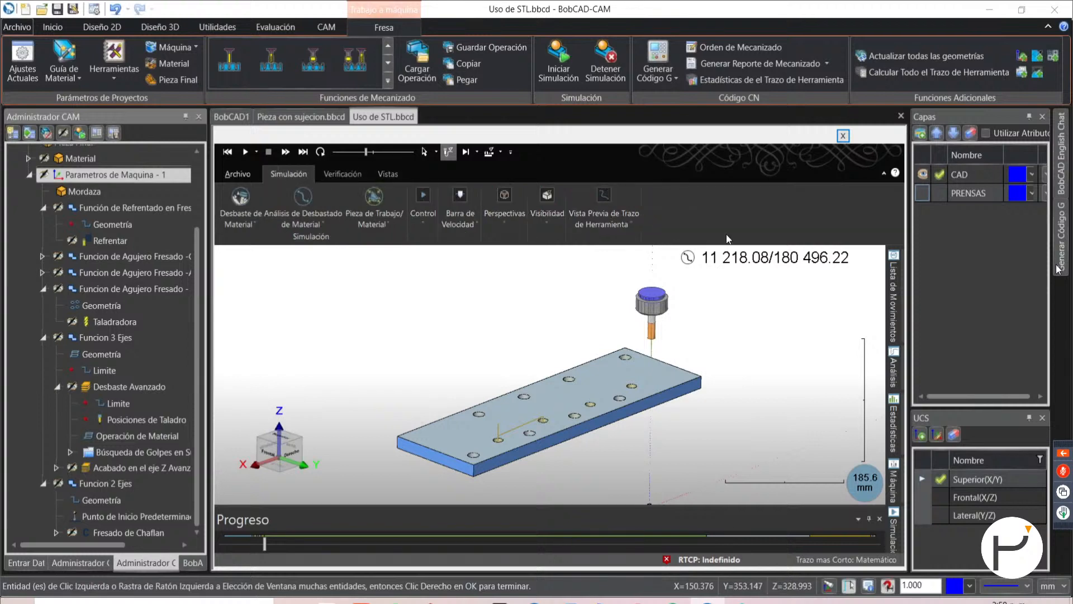
pyautogui.click(554, 232)
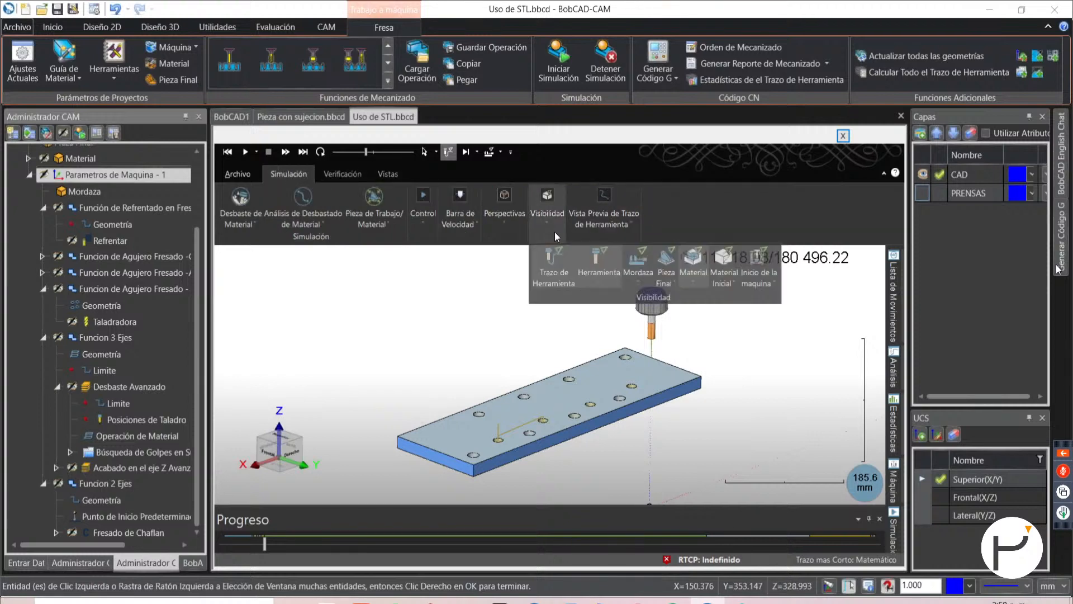
pyautogui.click(641, 261)
# - Examine how the vises hold the drilled plate, viewing the jaws and the stock up close and from several angles
pyautogui.moveTo(615, 410); pyautogui.dragTo(645, 400, button='middle')
pyautogui.scroll(7, 685, 387)
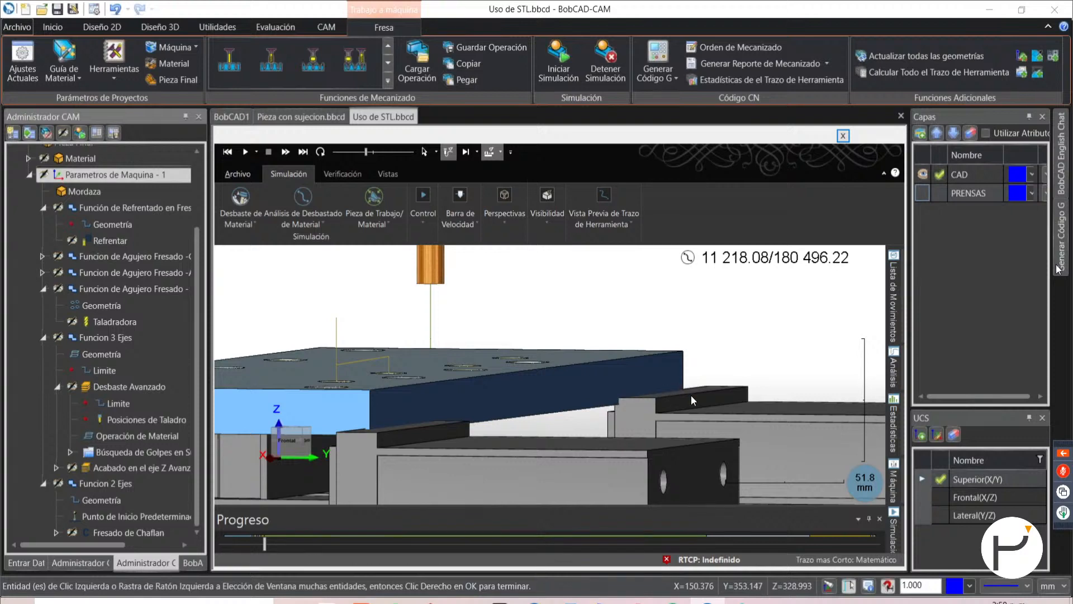
pyautogui.scroll(-4, 691, 395)
pyautogui.moveTo(656, 397); pyautogui.dragTo(649, 417, button='middle')
pyautogui.scroll(-4, 649, 417)
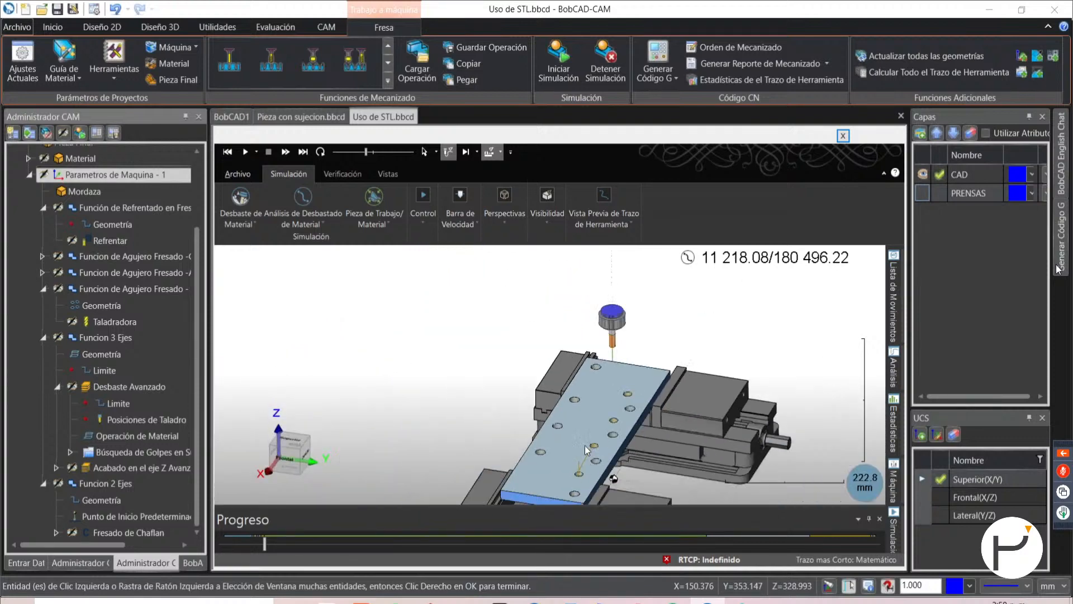
pyautogui.moveTo(585, 445); pyautogui.dragTo(617, 414, button='middle')
pyautogui.scroll(3, 617, 415)
pyautogui.scroll(-3, 616, 415)
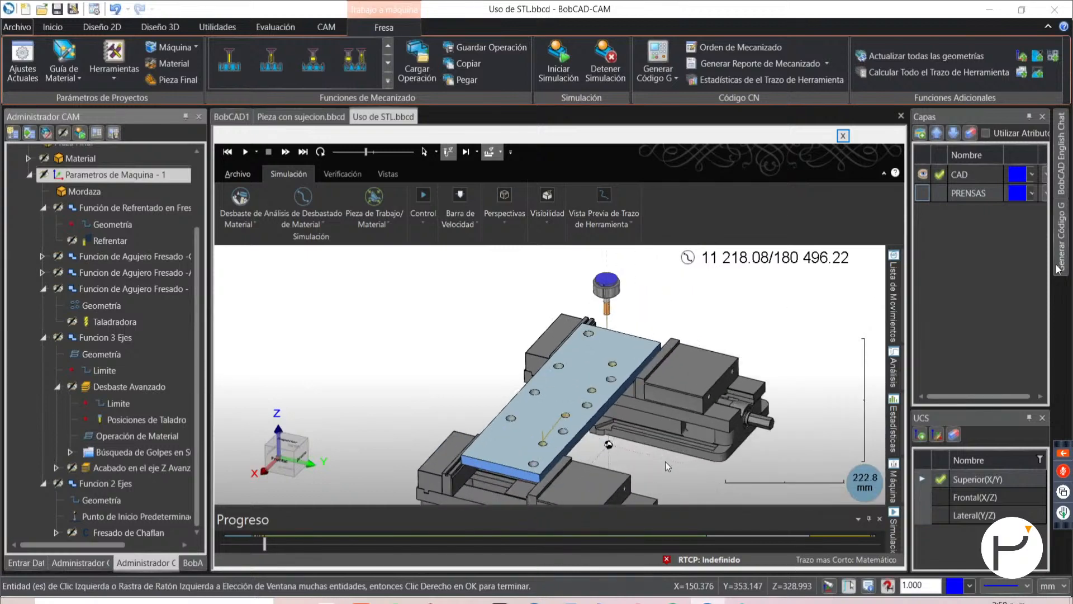
pyautogui.scroll(1, 665, 461)
pyautogui.moveTo(665, 461); pyautogui.dragTo(551, 434, button='middle')
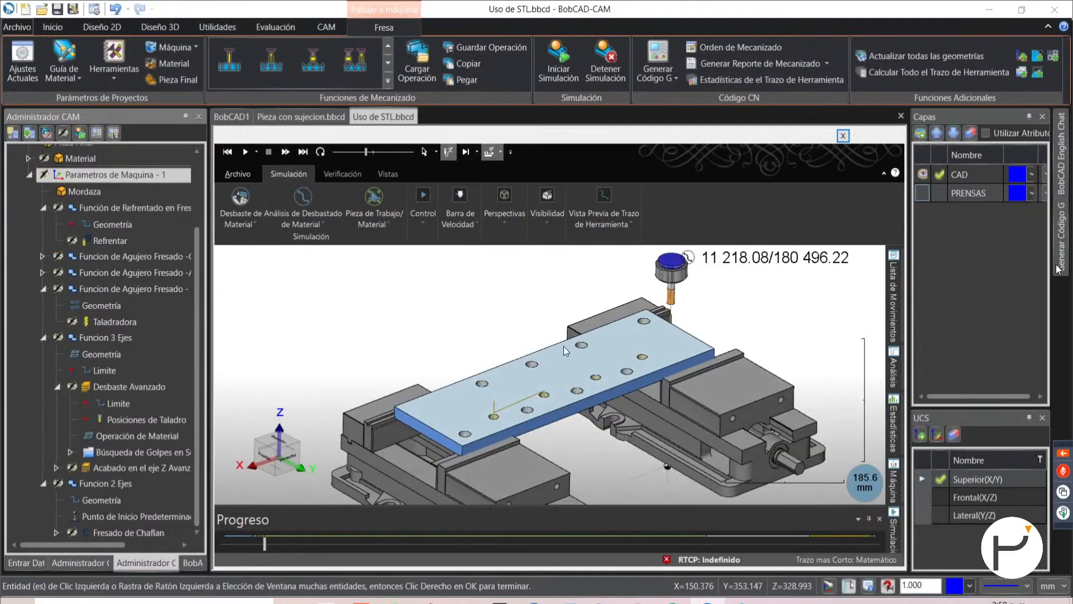
pyautogui.scroll(1, 564, 346)
# - Slow the simulation and play it from Desbaste Avanzado through finishing and chamfering, inspecting the pocket edges during the chamfer cut
pyautogui.click(352, 152)
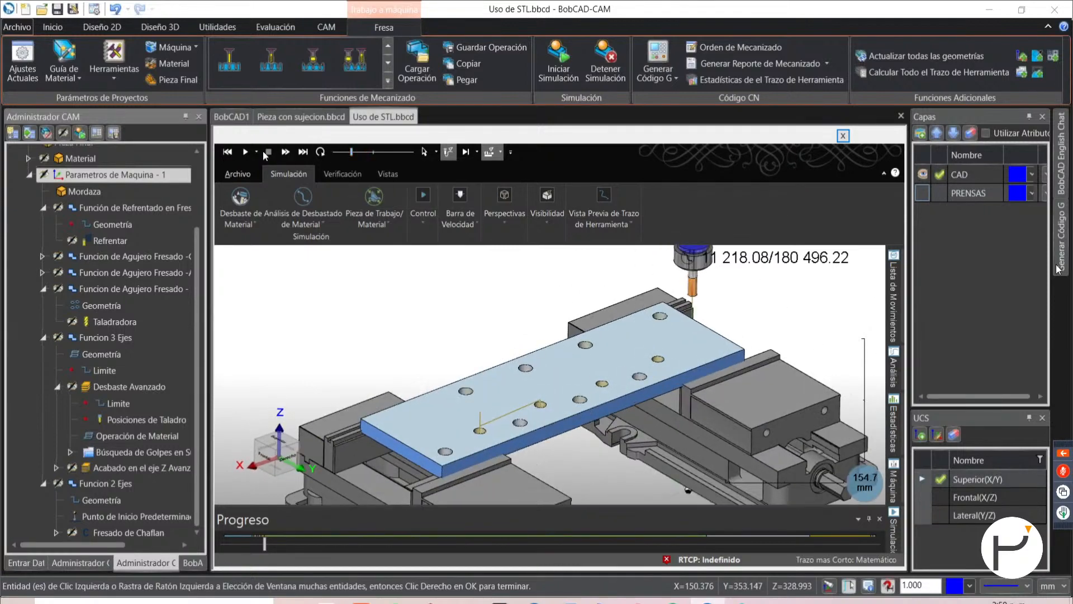
pyautogui.click(245, 152)
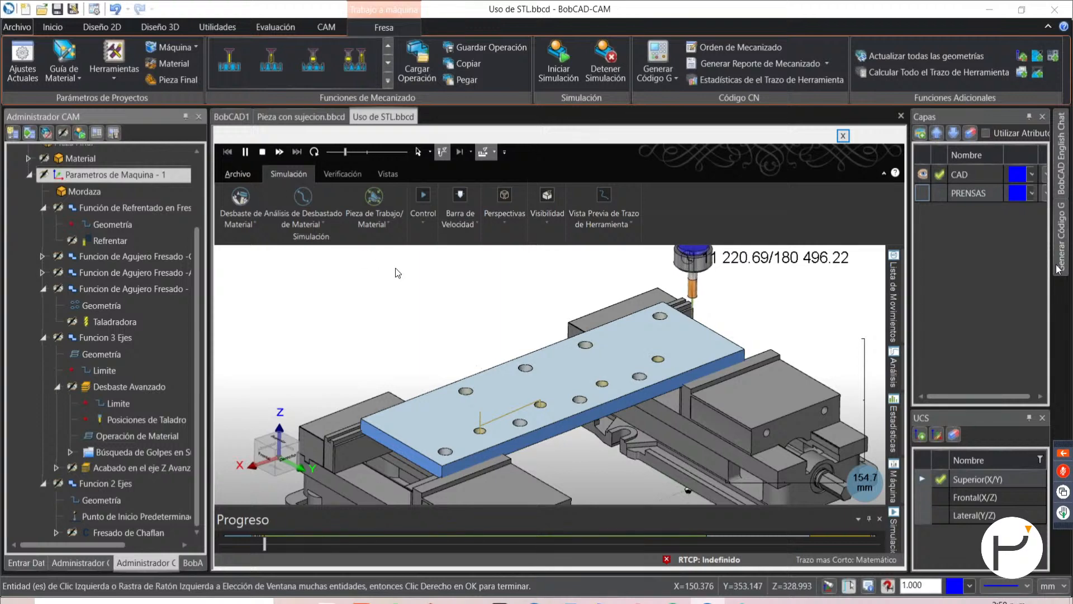
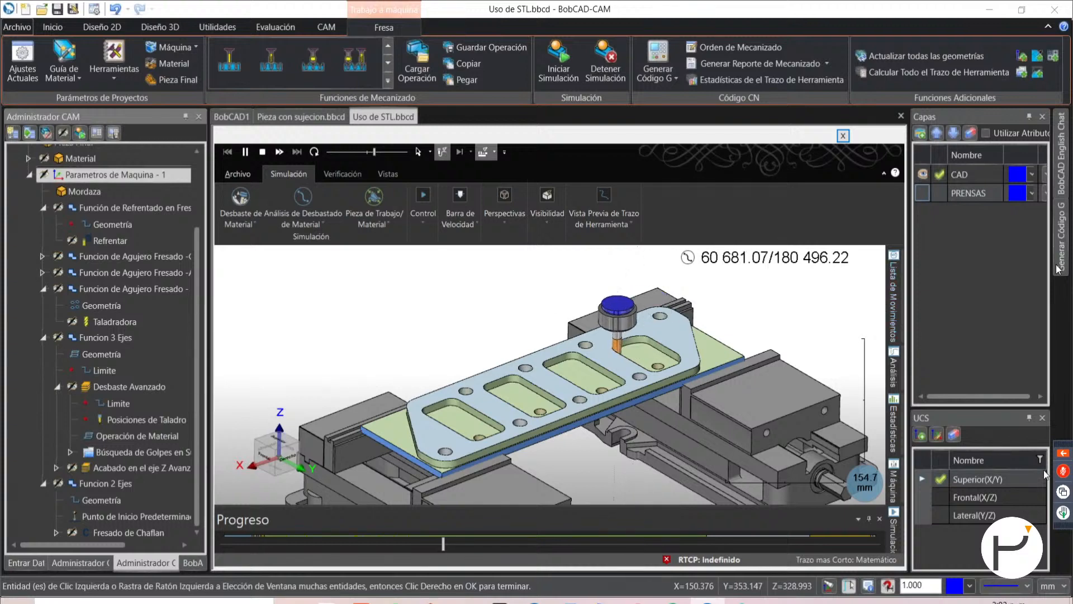
pyautogui.moveTo(898, 323)
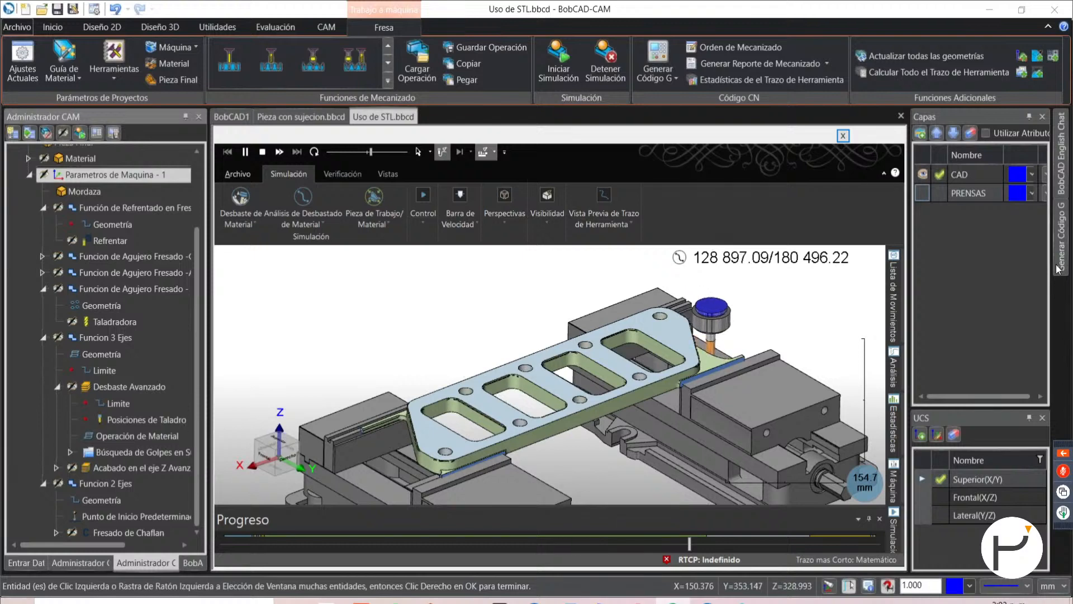
pyautogui.press('capslock')
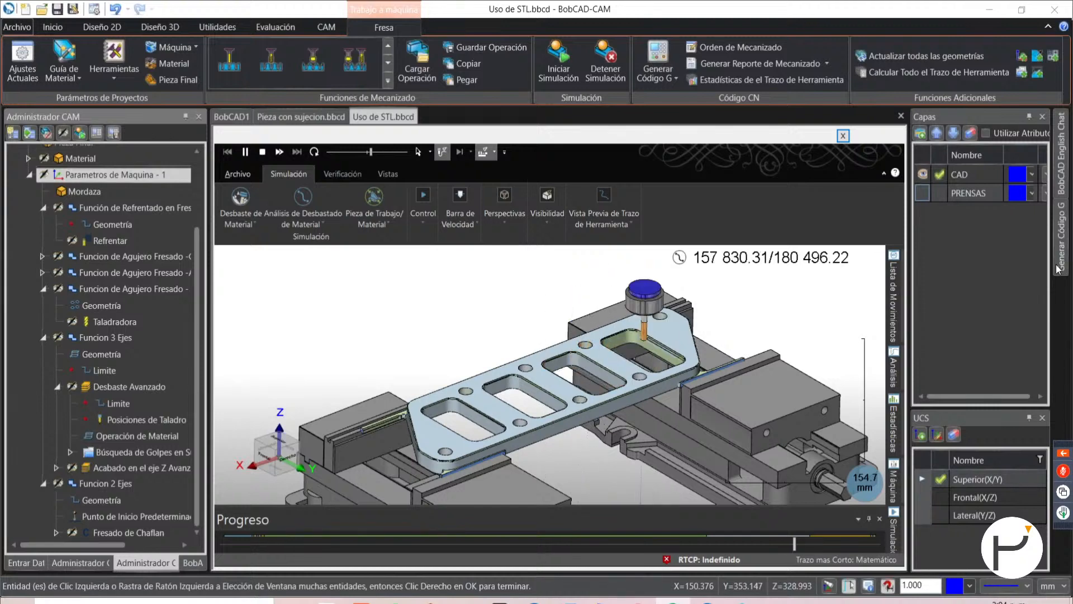
pyautogui.scroll(2, 676, 359)
pyautogui.scroll(2, 665, 361)
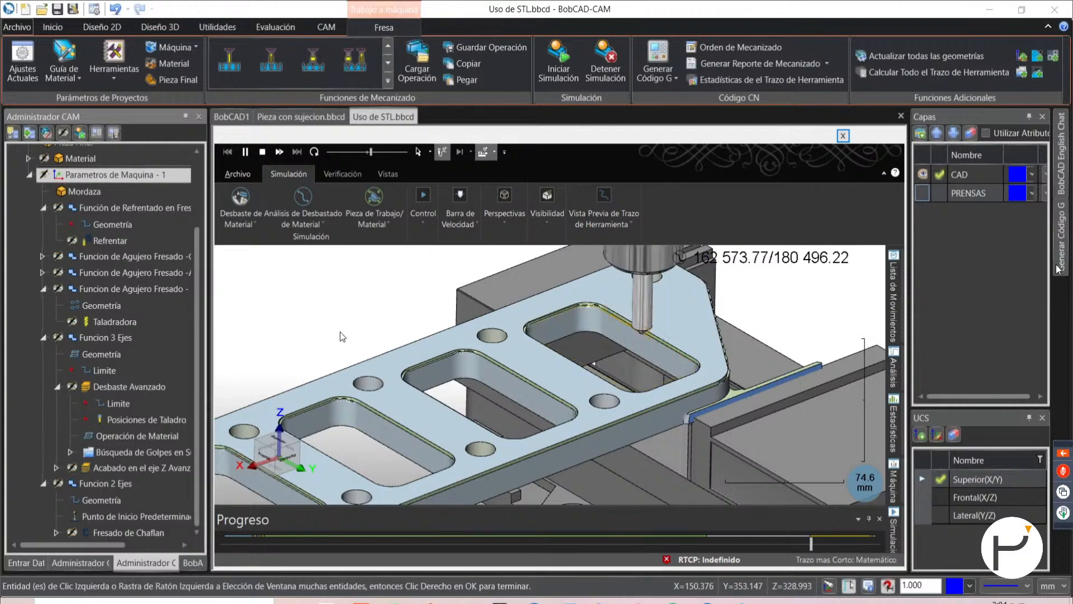
pyautogui.scroll(-2, 358, 330)
pyautogui.scroll(-3, 480, 335)
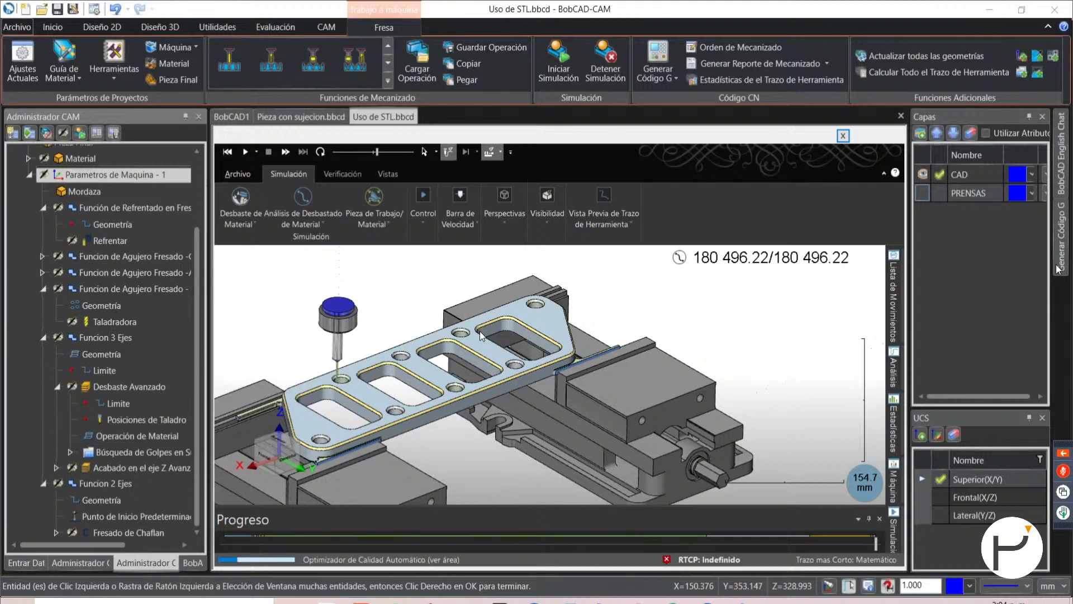
# - Reset the simulation to the uncut stock and play it from the facing operation
pyautogui.moveTo(650, 363); pyautogui.dragTo(671, 357, button='middle')
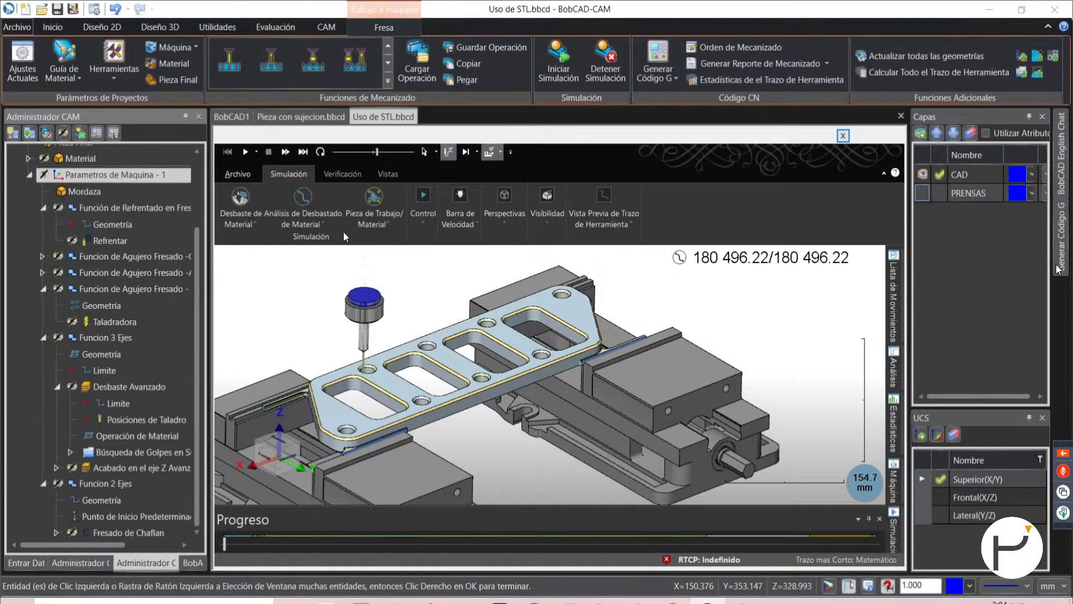
pyautogui.click(321, 152)
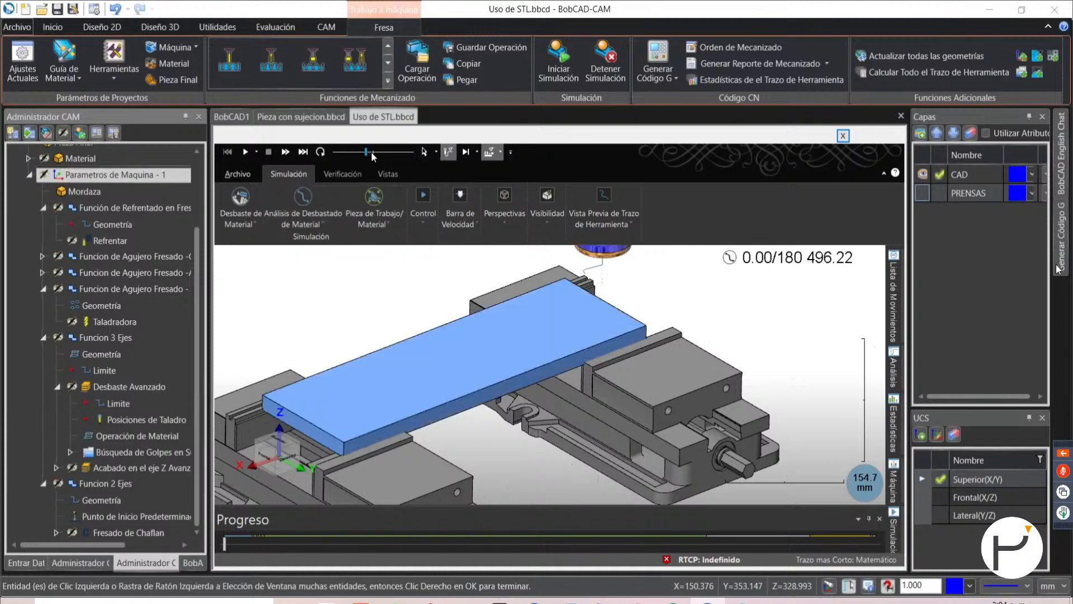
pyautogui.click(245, 152)
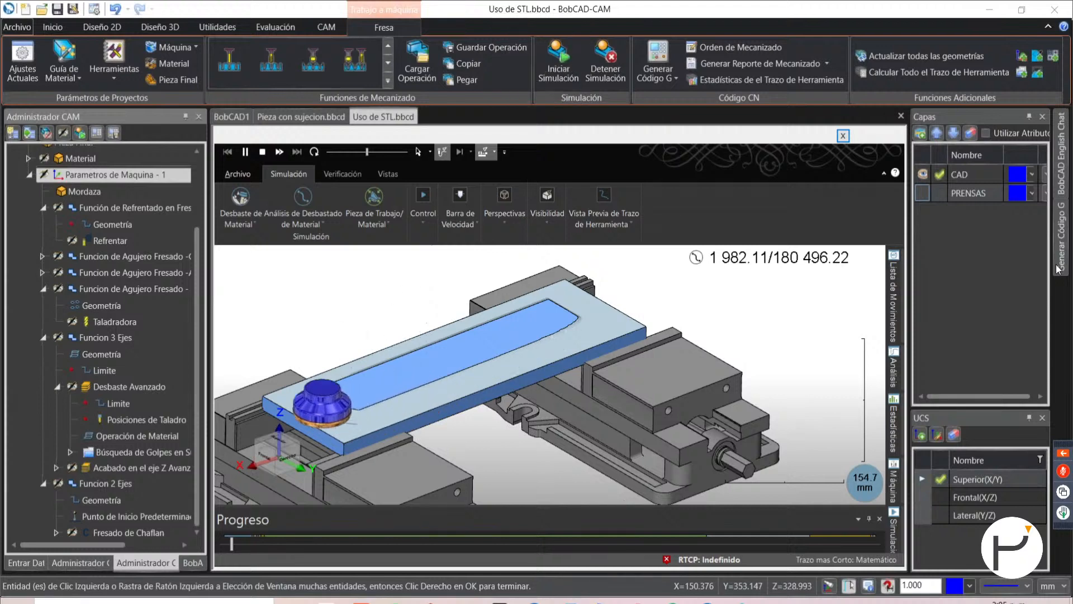
# - Examine the fully machined part in the finished simulation and hide the Mordaza
pyautogui.press('capslock')
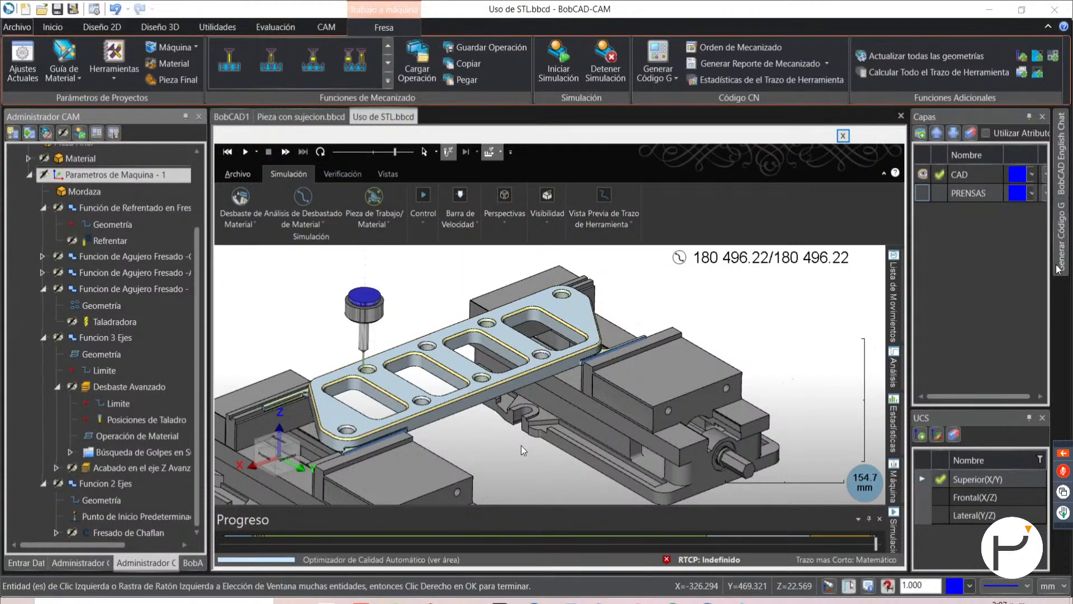
pyautogui.scroll(-3, 570, 391)
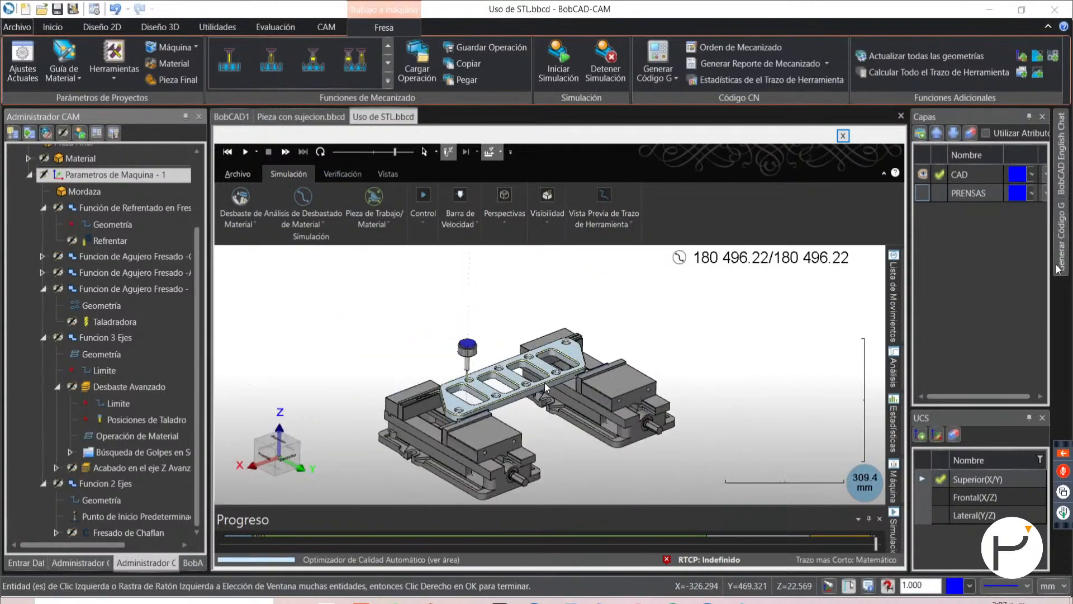
pyautogui.scroll(3, 531, 386)
pyautogui.scroll(3, 552, 423)
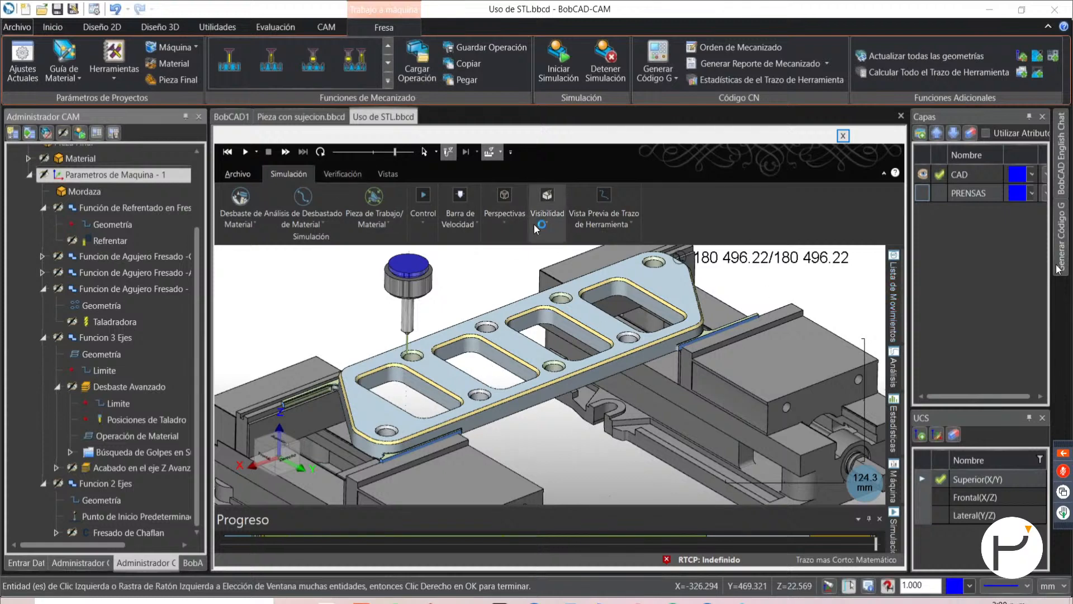
pyautogui.click(547, 213)
pyautogui.click(666, 284)
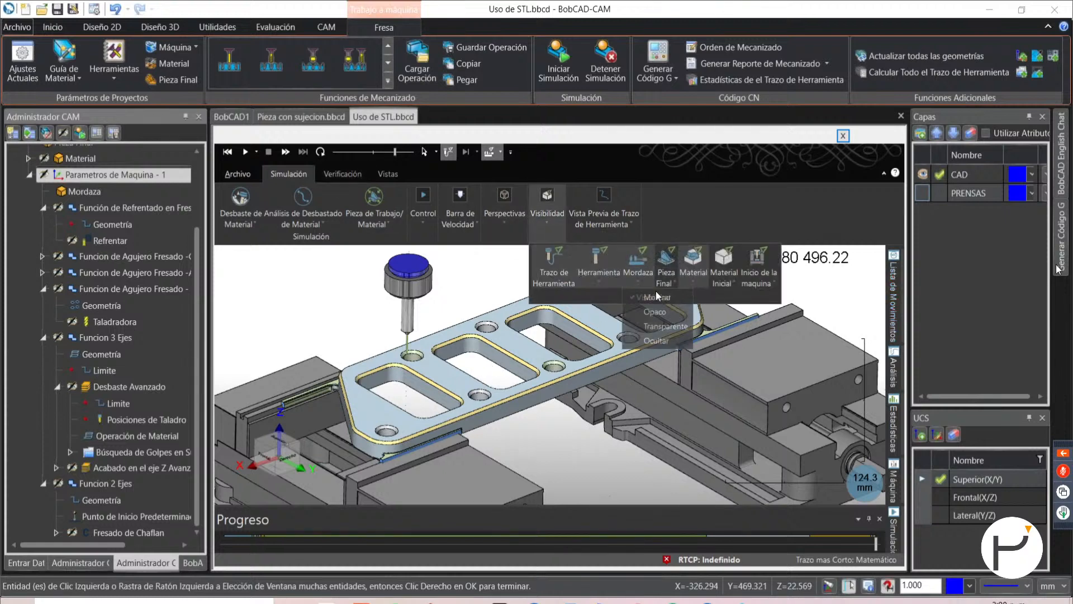
pyautogui.click(646, 342)
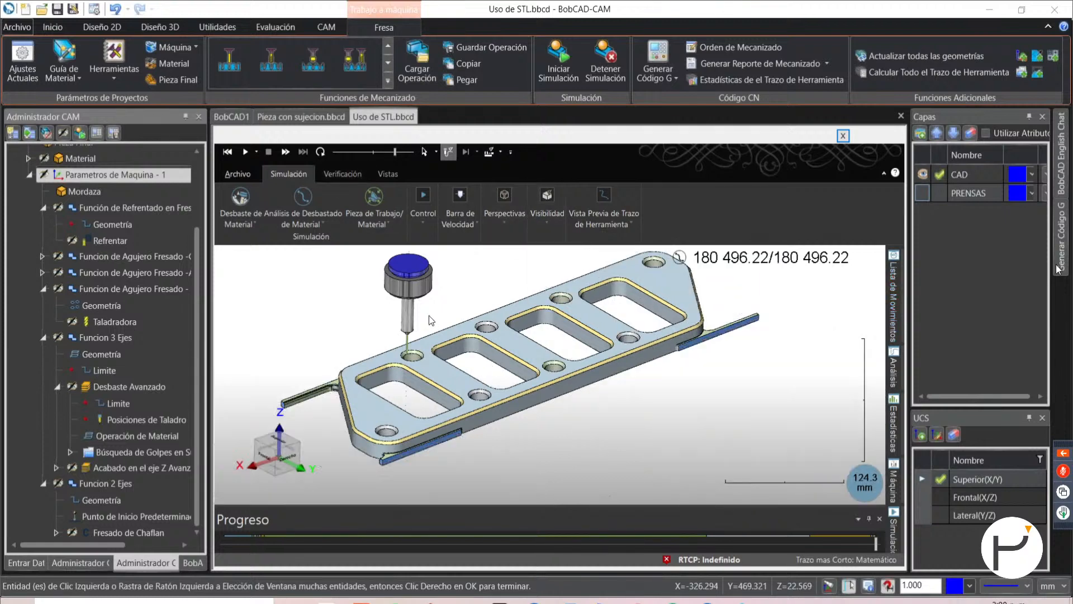
# - Export the remaining stock from CutSim to the Webinar folder as an STL file named "parte 1"
pyautogui.click(394, 173)
pyautogui.click(734, 207)
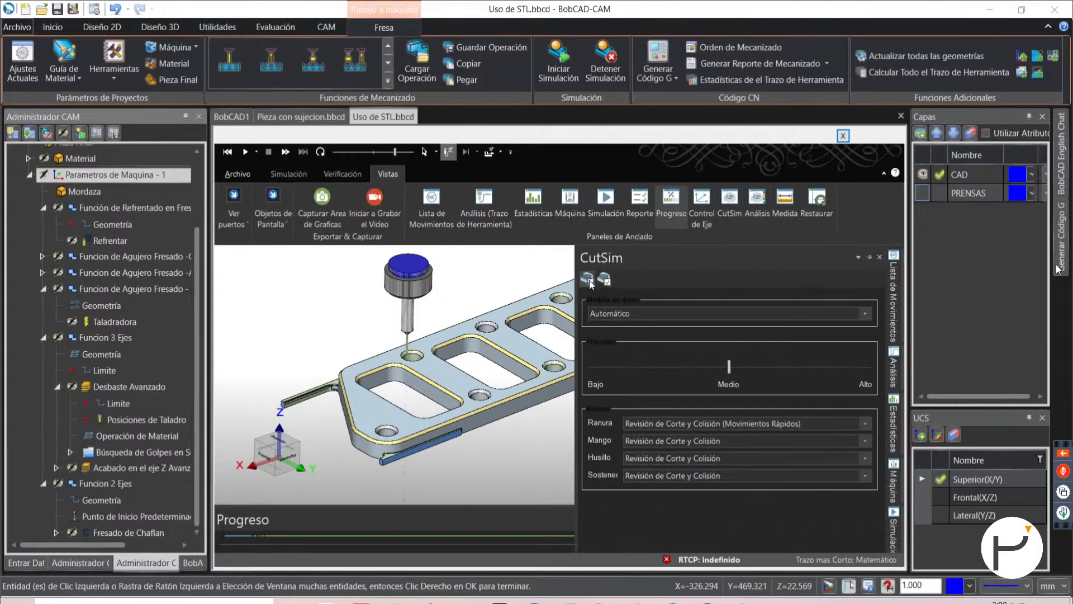
pyautogui.click(588, 279)
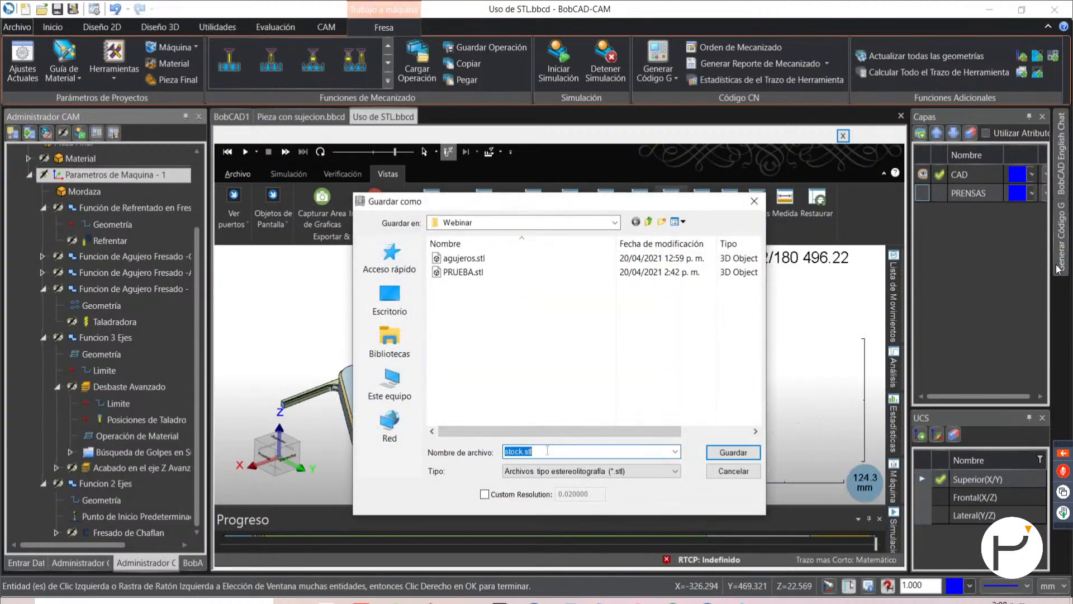
pyautogui.write('parte 1')
pyautogui.click(729, 453)
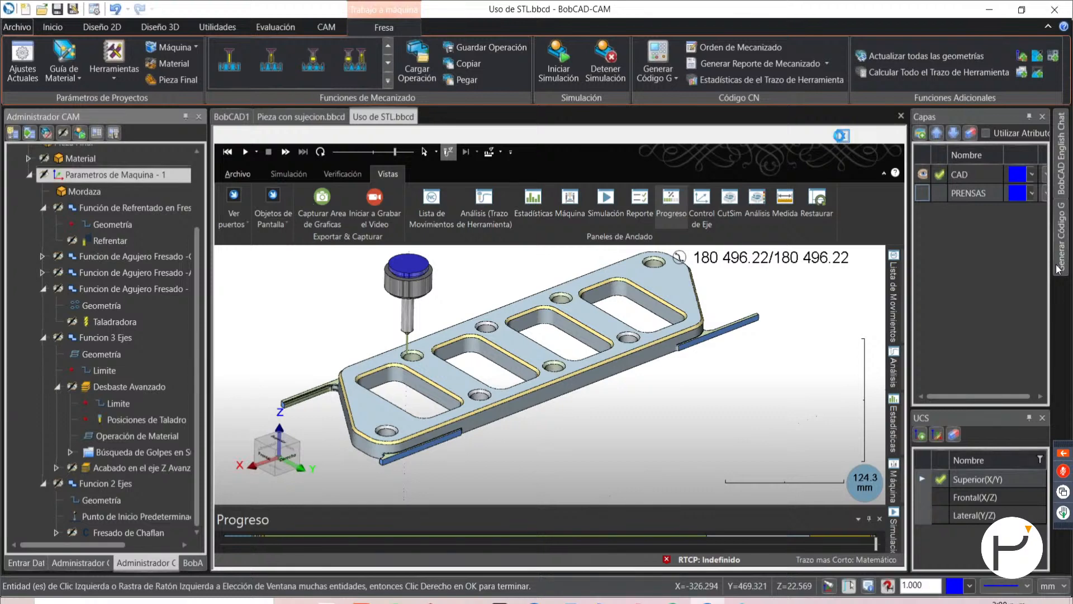
# - Close the simulation, collapse Parametros de Maquina - 1 and insert a second set of machine parameters
pyautogui.doubleClick(88, 179)
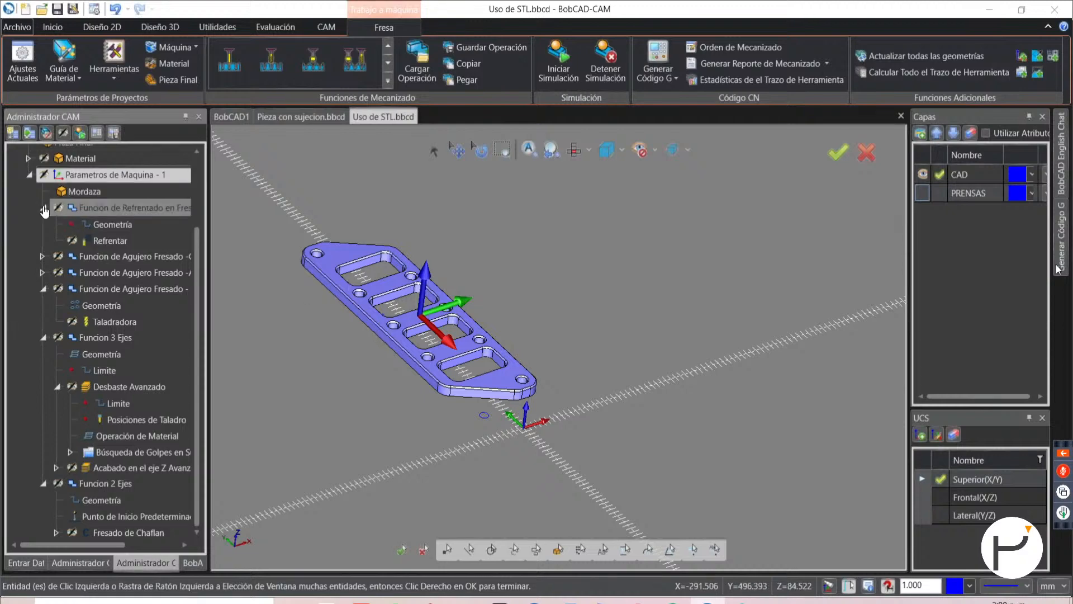
pyautogui.click(43, 208)
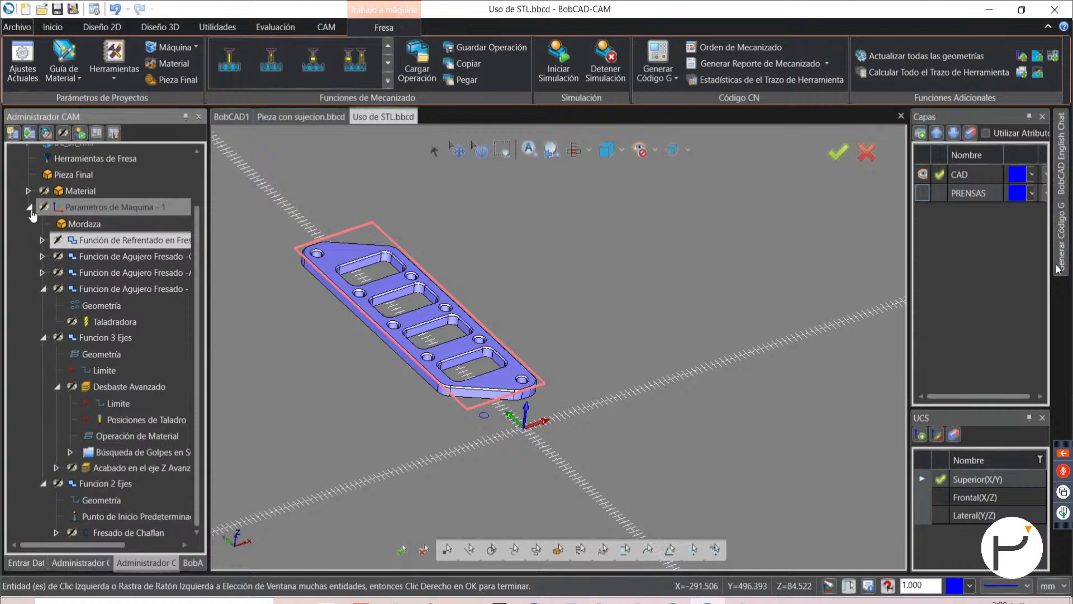
pyautogui.click(29, 207)
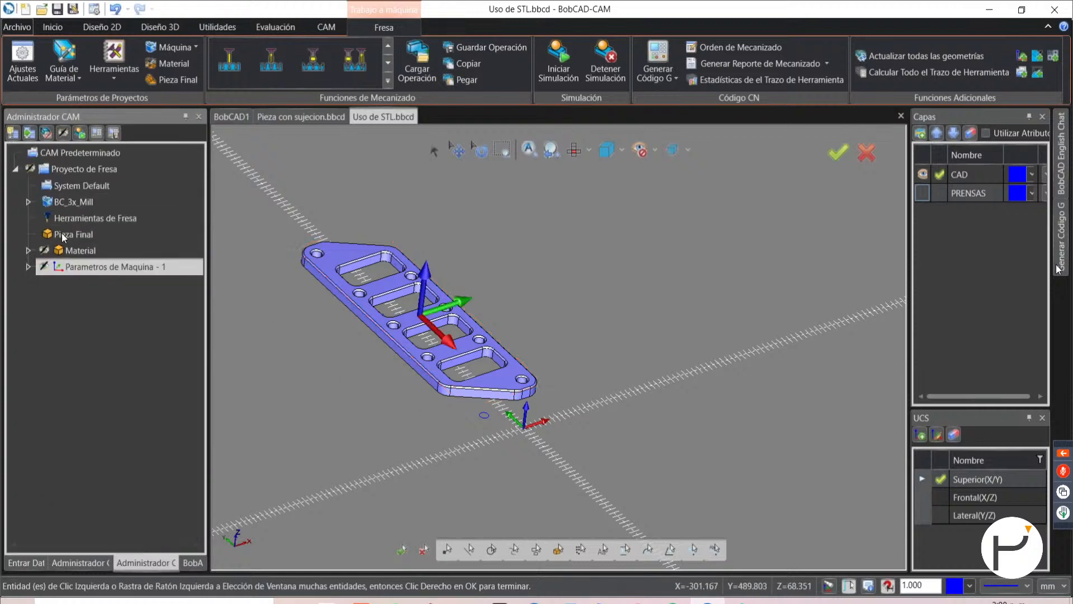
pyautogui.rightClick(96, 269)
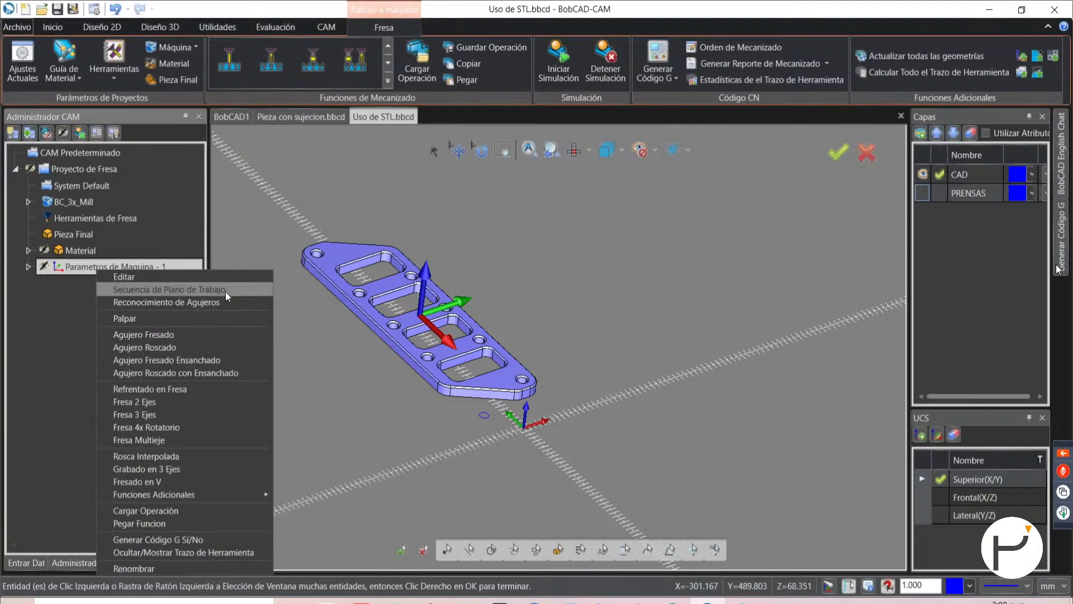
pyautogui.moveTo(263, 495)
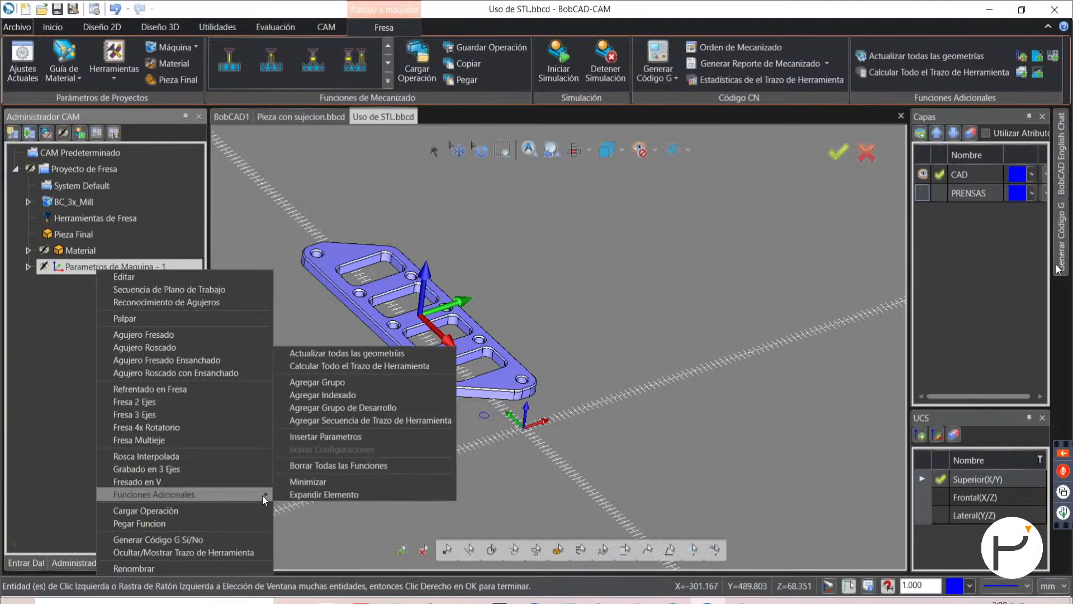
pyautogui.click(336, 436)
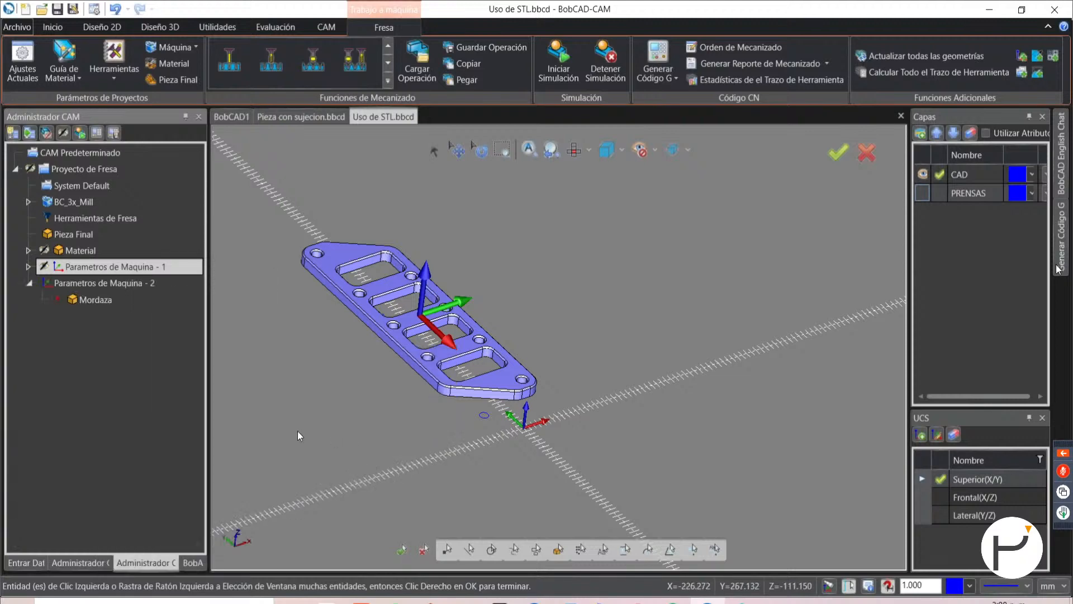
# - Rename the first machine setup G54 and the second one G55, and compare their coordinate systems
pyautogui.rightClick(126, 269)
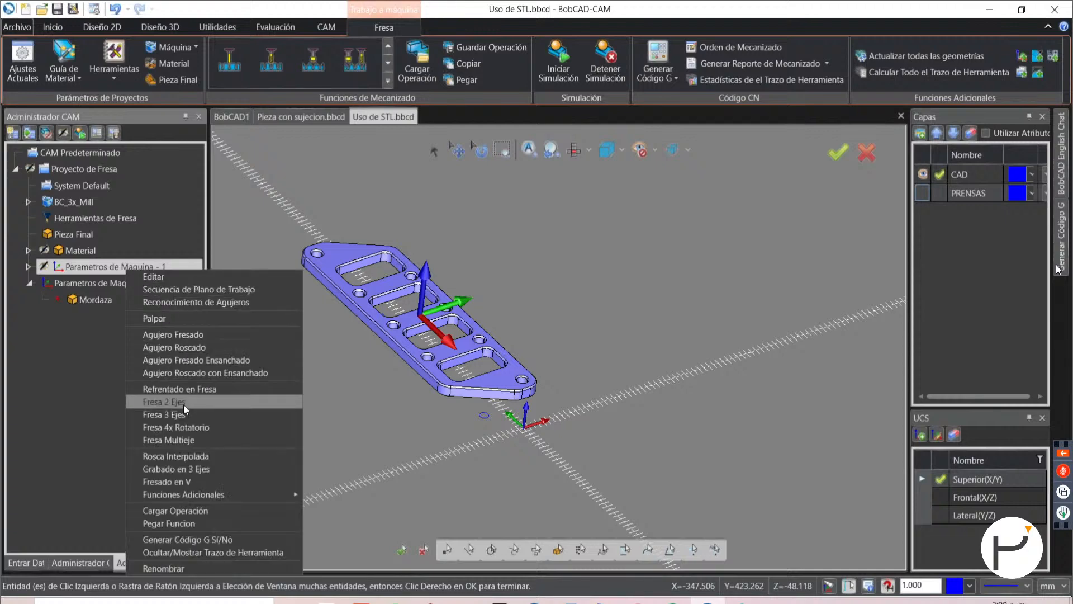
pyautogui.click(196, 568)
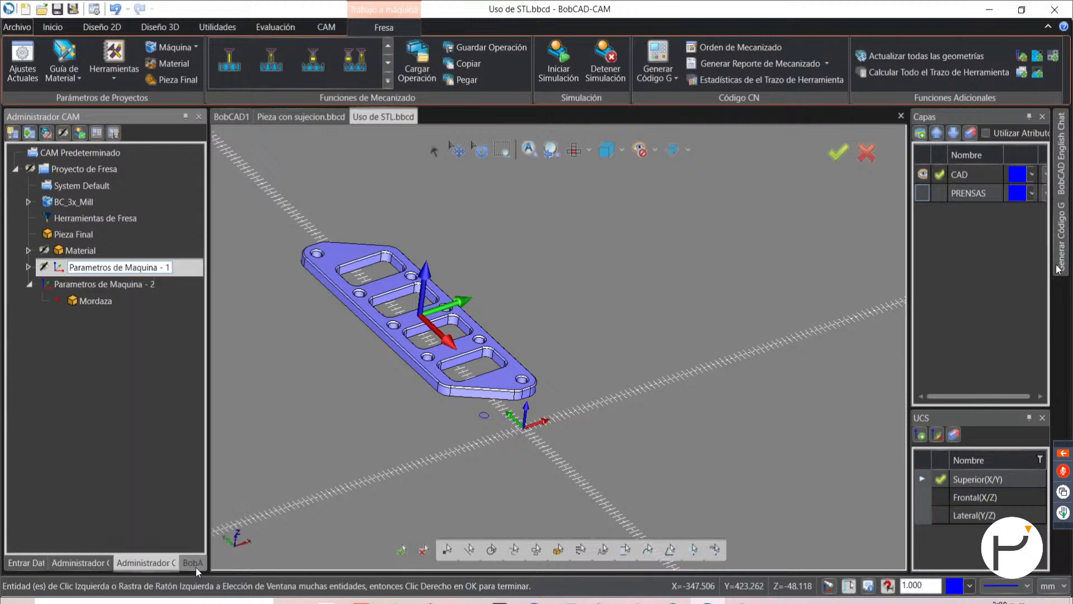
pyautogui.write('G54')
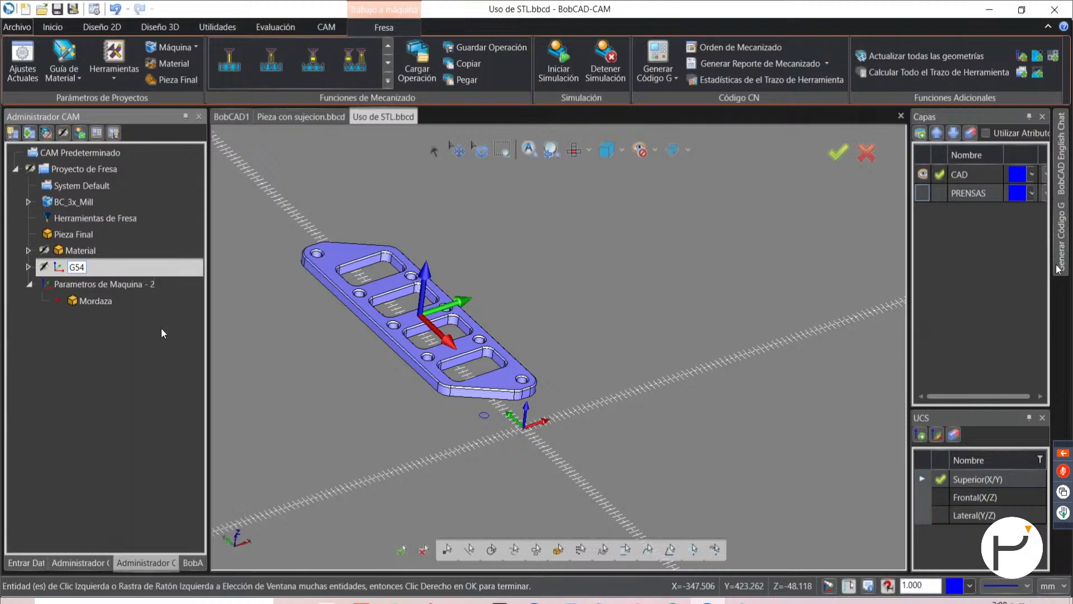
pyautogui.click(103, 285)
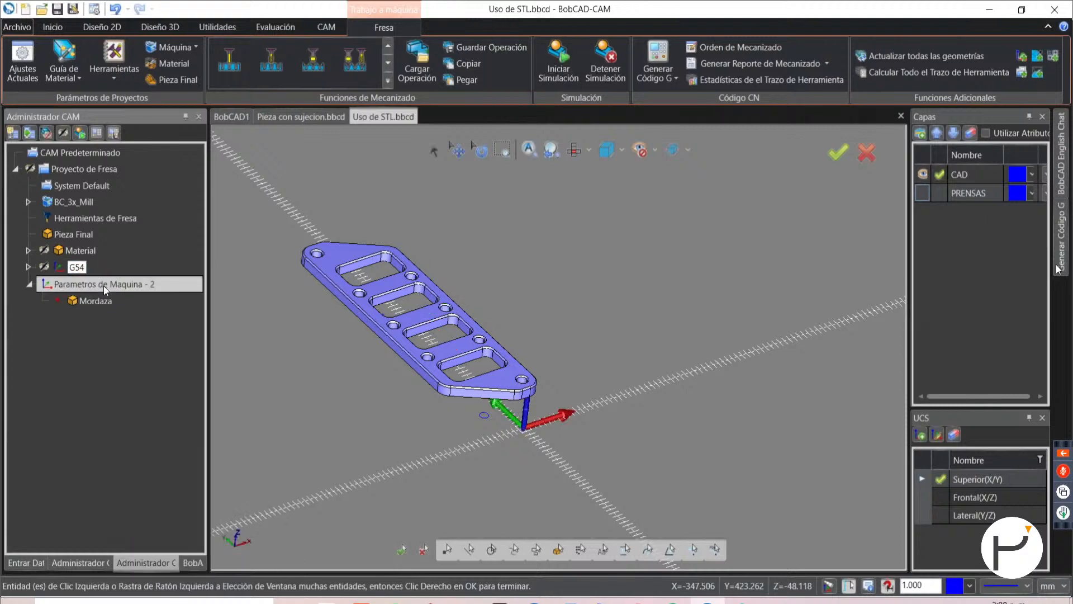
pyautogui.rightClick(96, 285)
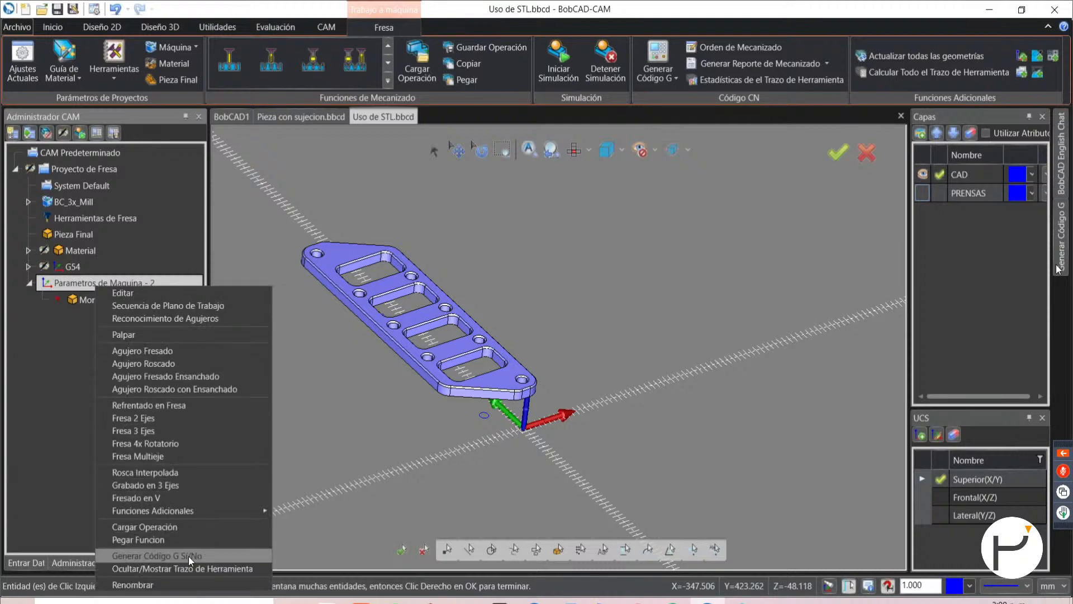
pyautogui.click(149, 584)
pyautogui.write('G55')
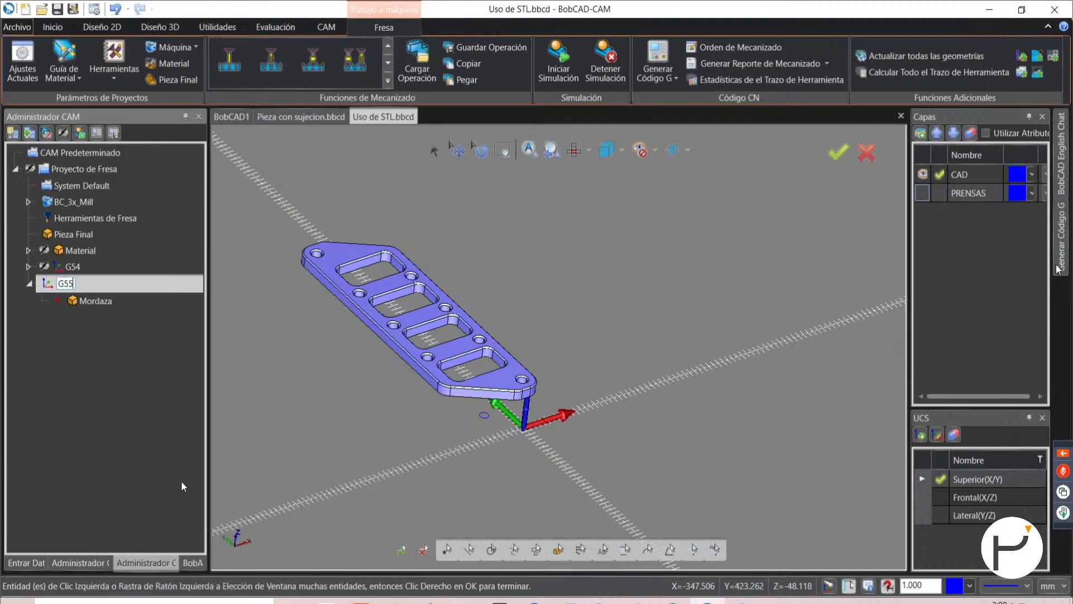
pyautogui.press('capslock')
pyautogui.click(78, 267)
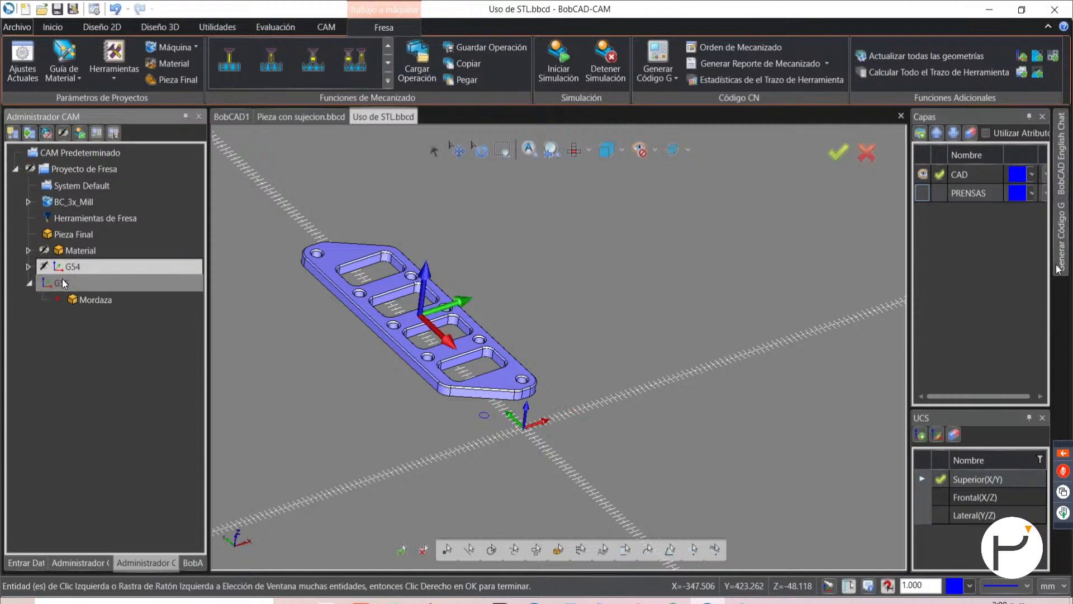
pyautogui.click(63, 283)
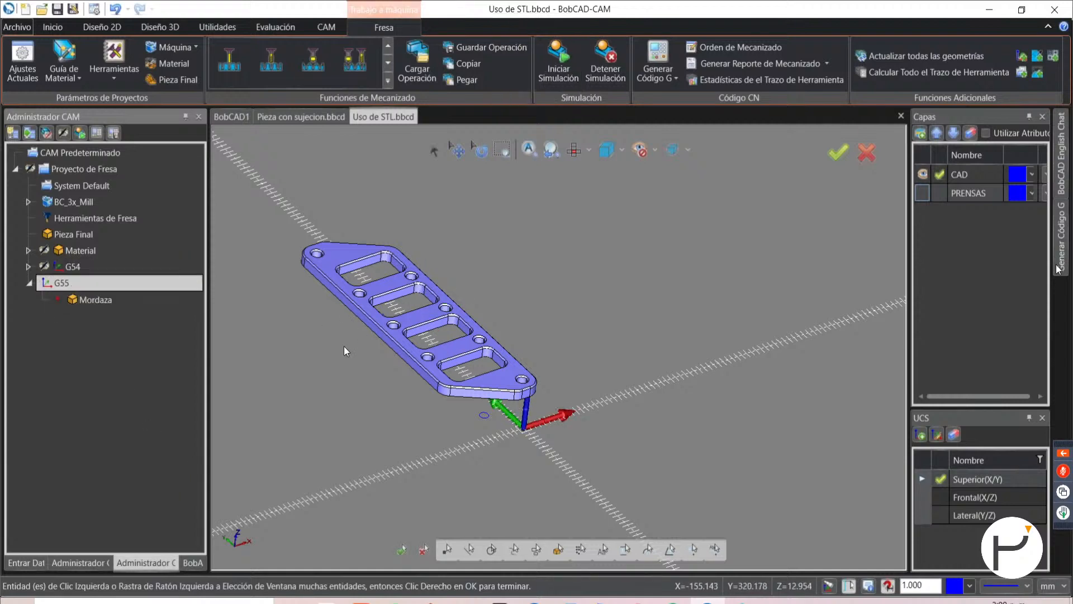
# - Edit the G55 setup and set its origin at the centre point of the stock's underside
pyautogui.moveTo(366, 356); pyautogui.dragTo(586, 209, button='middle')
pyautogui.scroll(5, 471, 302)
pyautogui.scroll(-2, 471, 302)
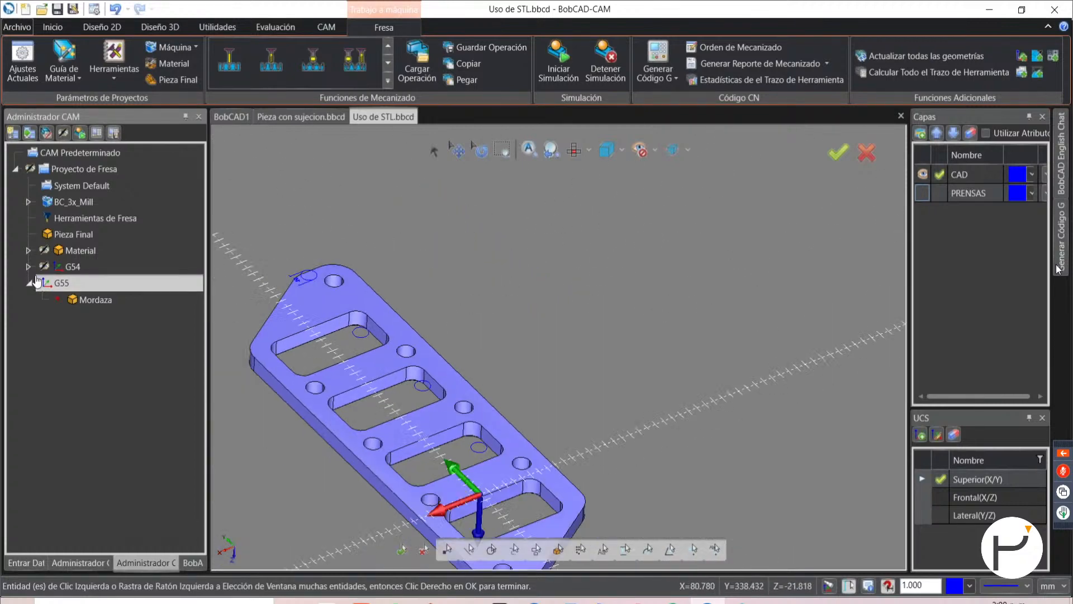
pyautogui.rightClick(56, 285)
pyautogui.click(89, 286)
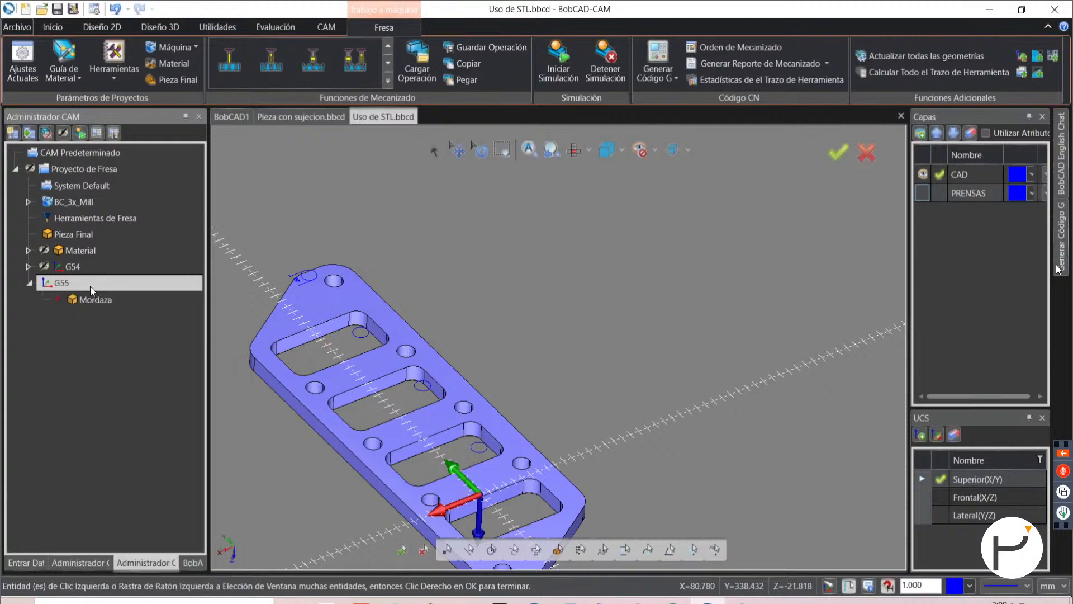
pyautogui.scroll(-3, 488, 307)
pyautogui.moveTo(469, 411); pyautogui.dragTo(489, 394, button='middle')
pyautogui.scroll(5, 489, 394)
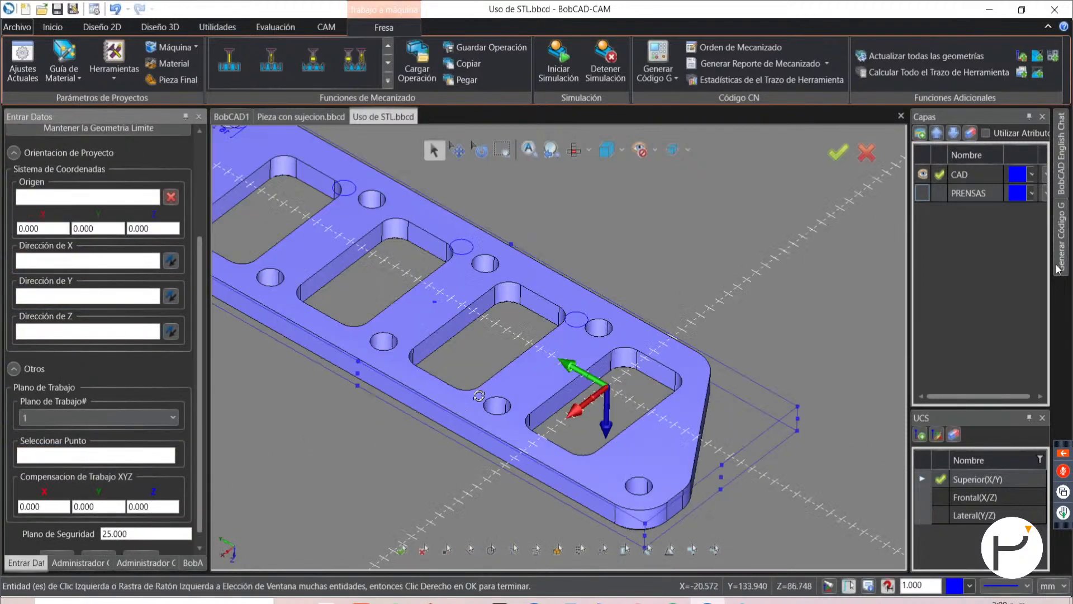
pyautogui.moveTo(647, 387); pyautogui.dragTo(548, 351, button='middle')
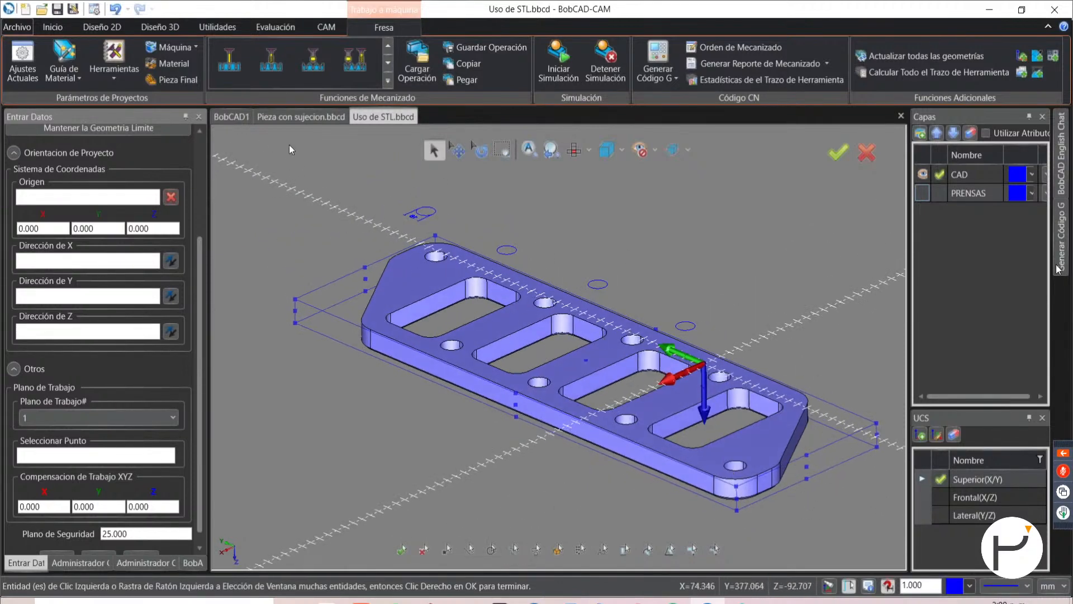
pyautogui.click(71, 199)
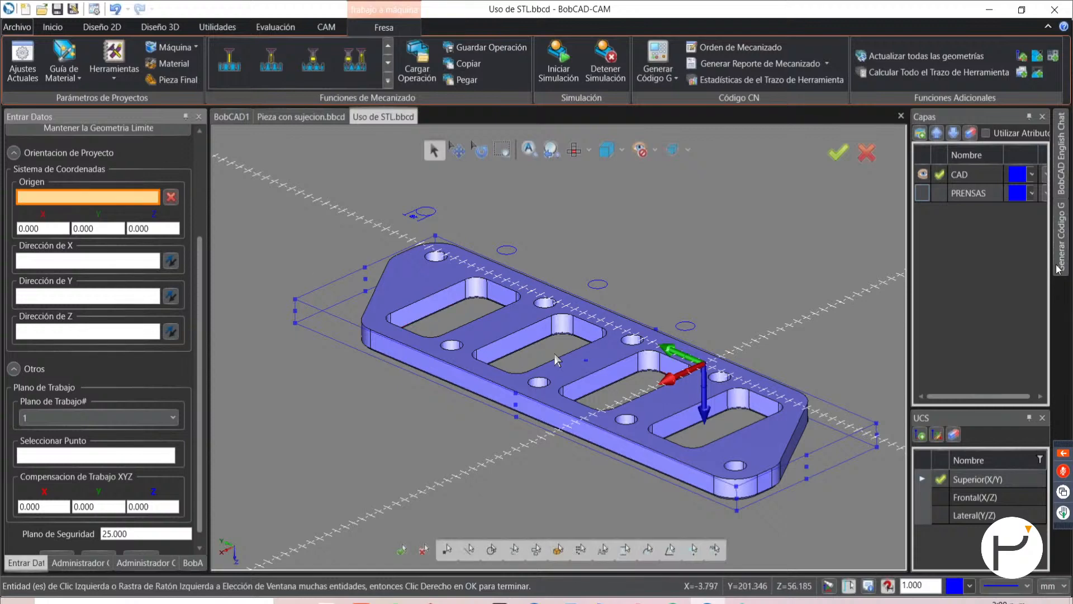
pyautogui.click(587, 364)
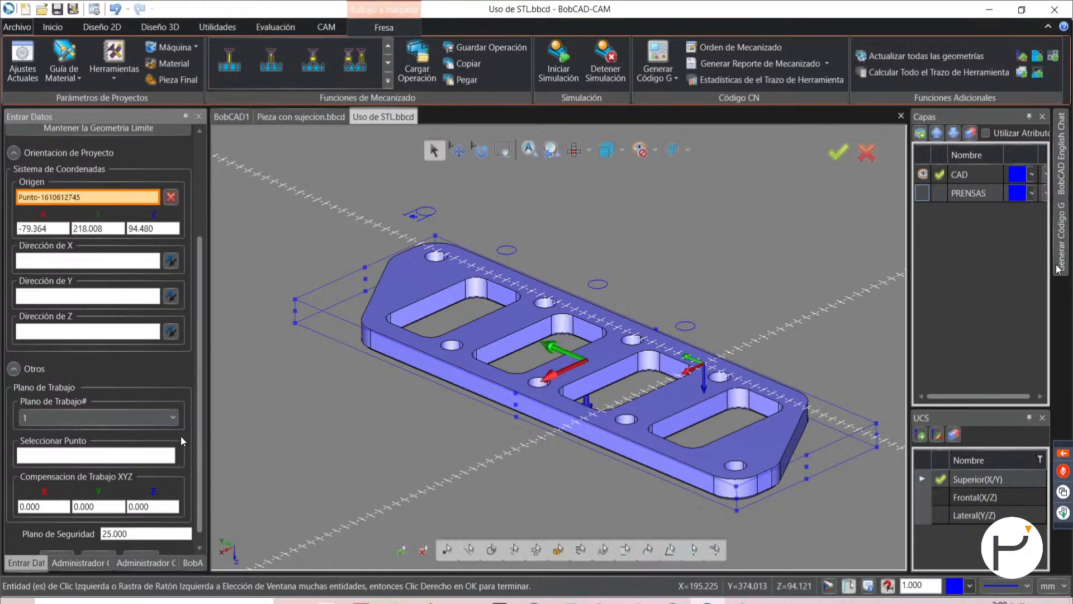
# - Reverse G55's Z direction, align its X direction with the stock's long edge line, and accept the setup
pyautogui.click(172, 332)
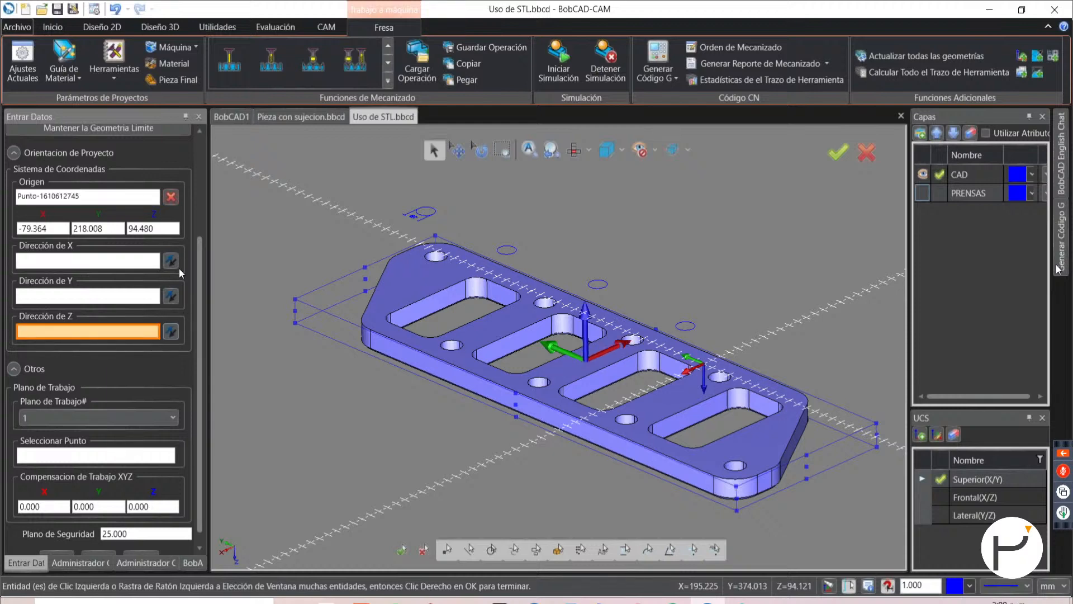
pyautogui.click(100, 265)
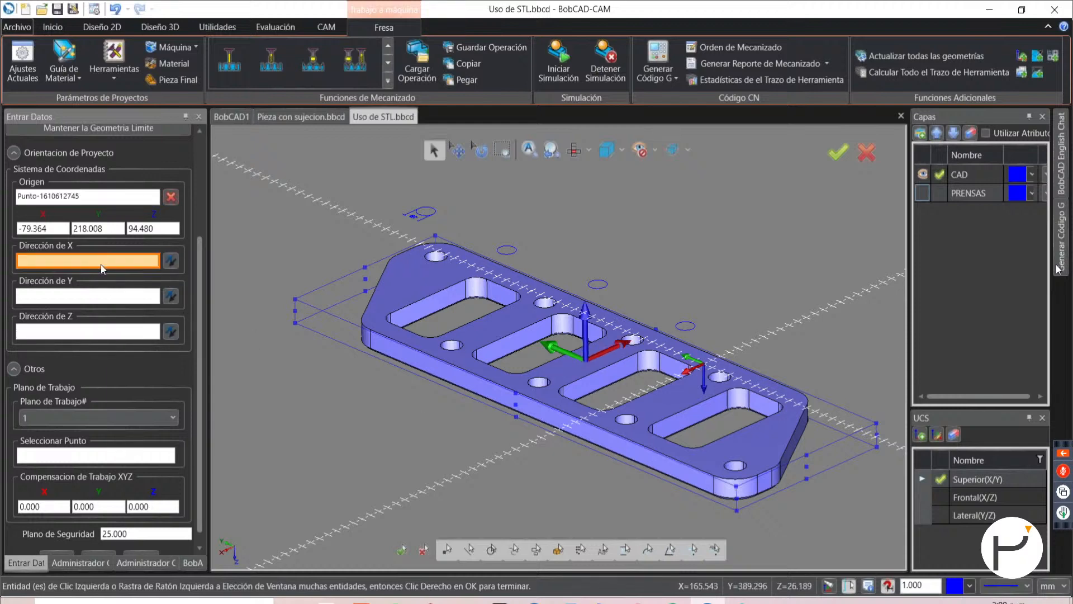
pyautogui.click(626, 446)
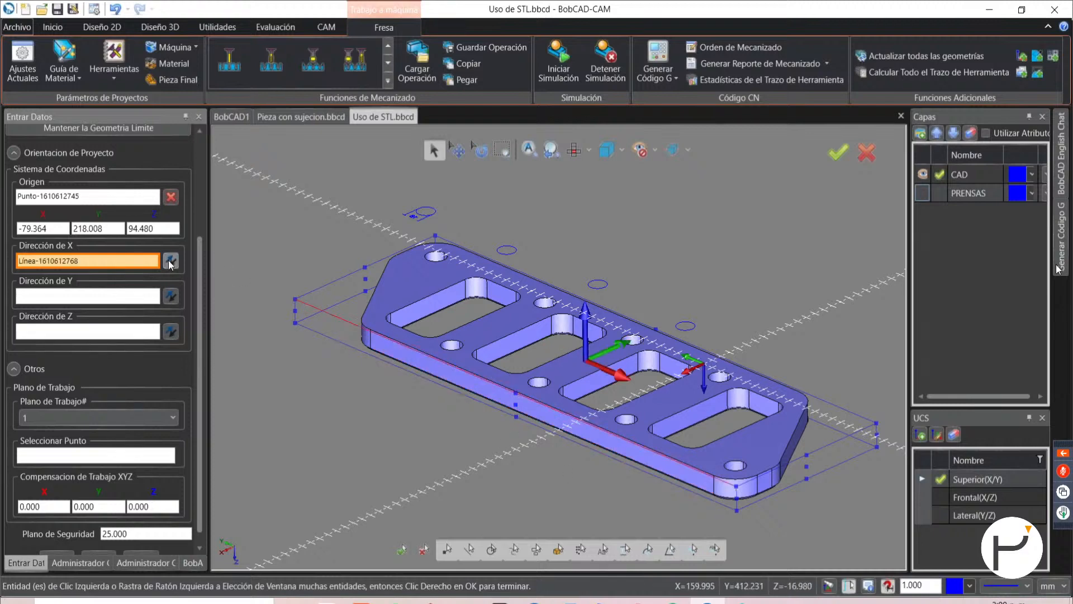
pyautogui.moveTo(629, 492); pyautogui.dragTo(608, 478, button='middle')
pyautogui.scroll(-1, 177, 538)
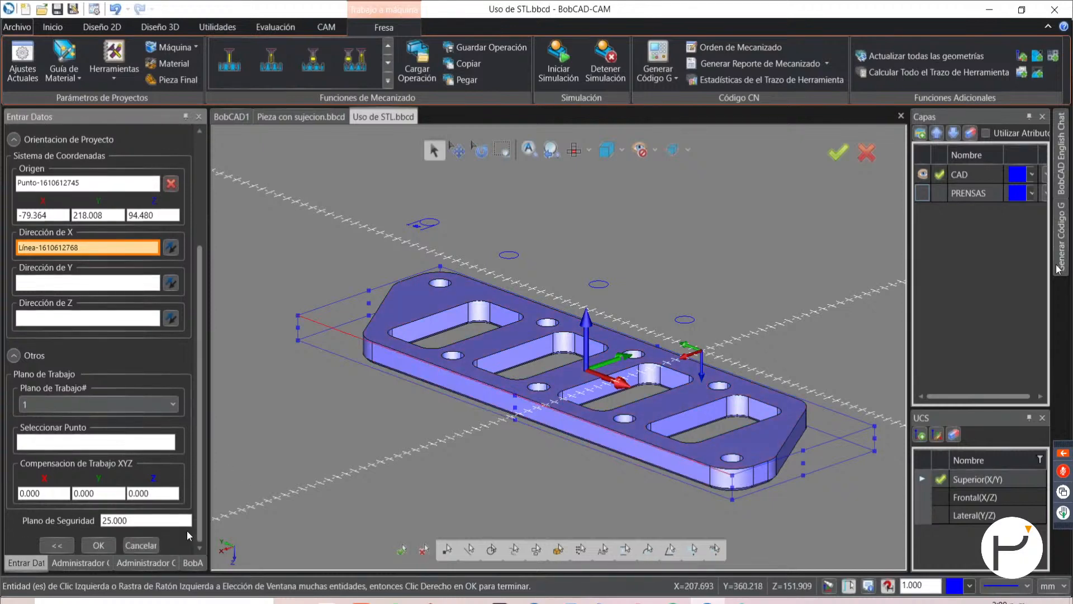
pyautogui.click(99, 545)
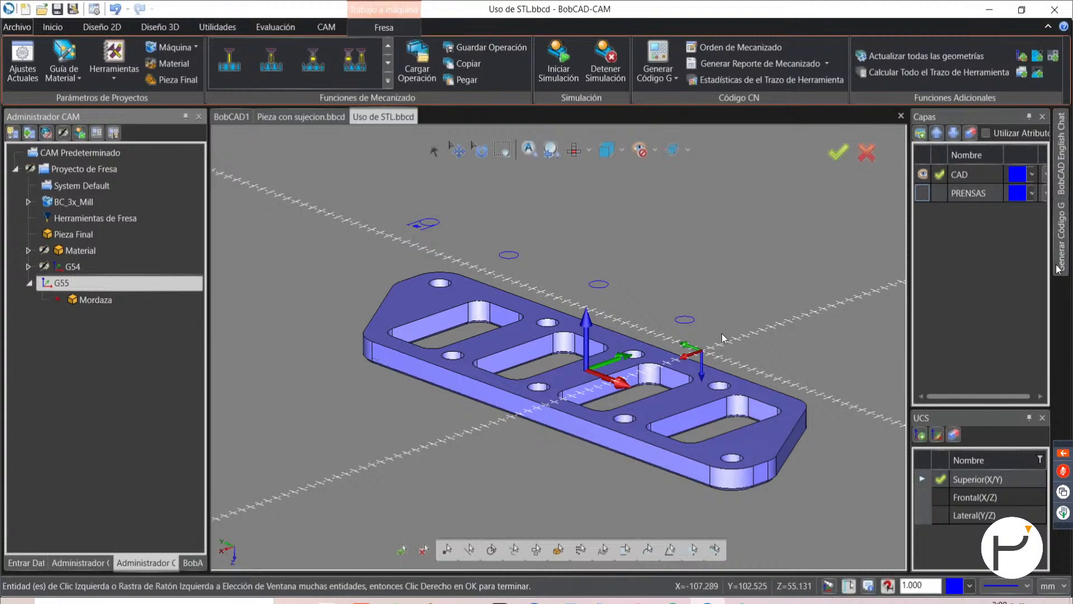
pyautogui.rightClick(47, 284)
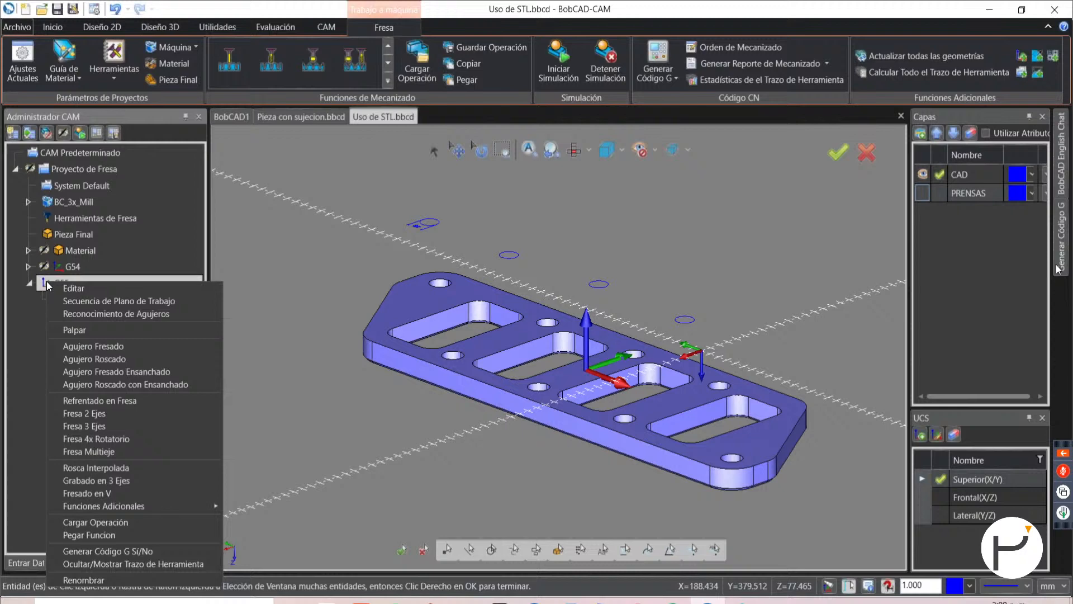
pyautogui.click(91, 424)
pyautogui.click(475, 159)
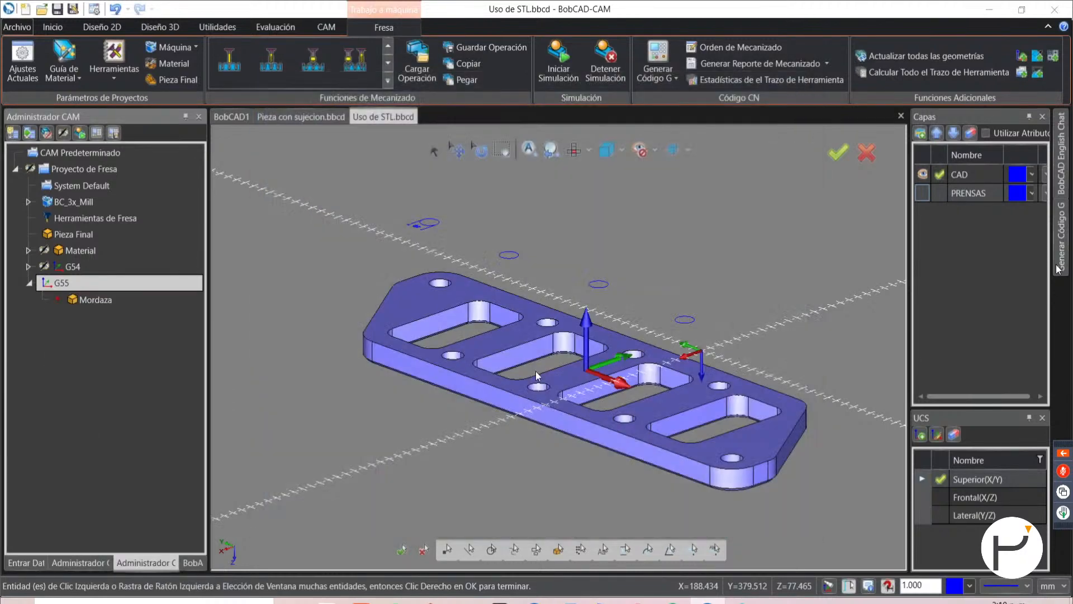
# - Select the whole plate solid as the geometry for a new 3-axis milling function under G55, leaving the boundary empty
pyautogui.moveTo(534, 444); pyautogui.dragTo(584, 464, button='middle')
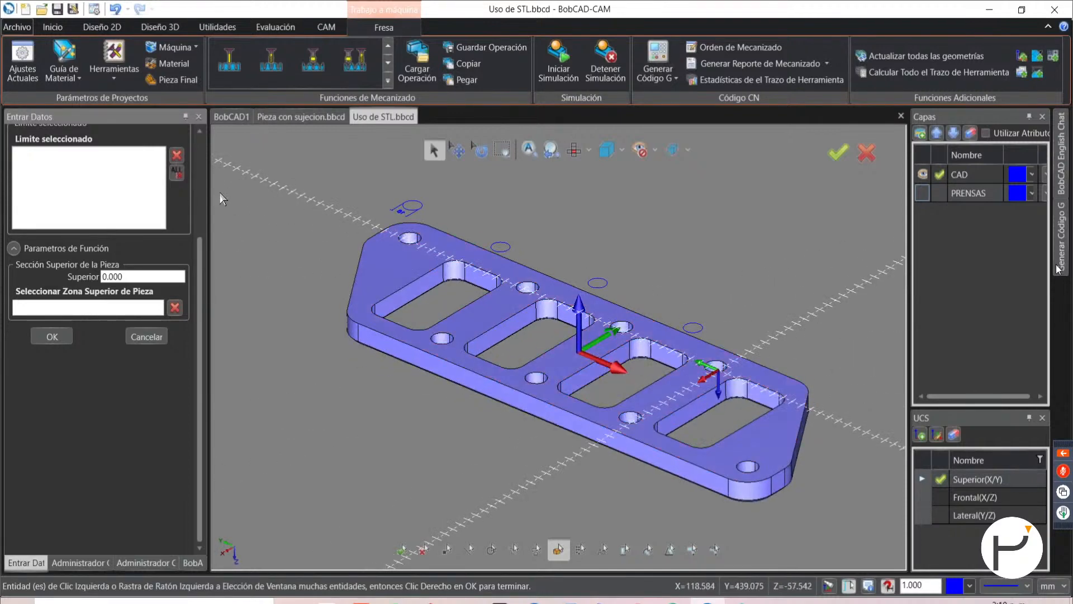
pyautogui.scroll(4, 220, 192)
pyautogui.scroll(3, 205, 218)
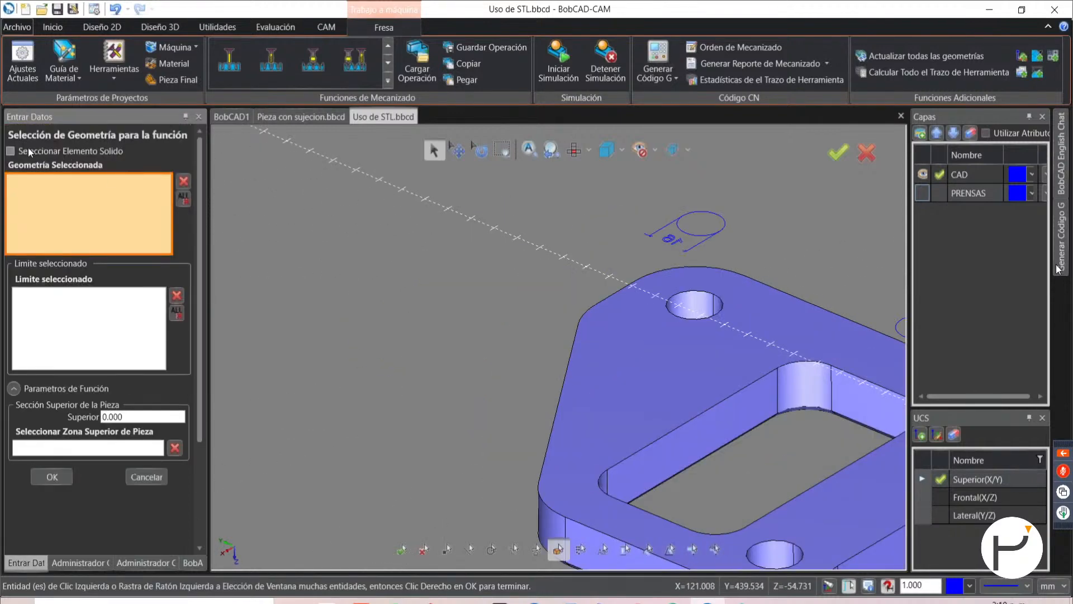
pyautogui.scroll(-3, 475, 383)
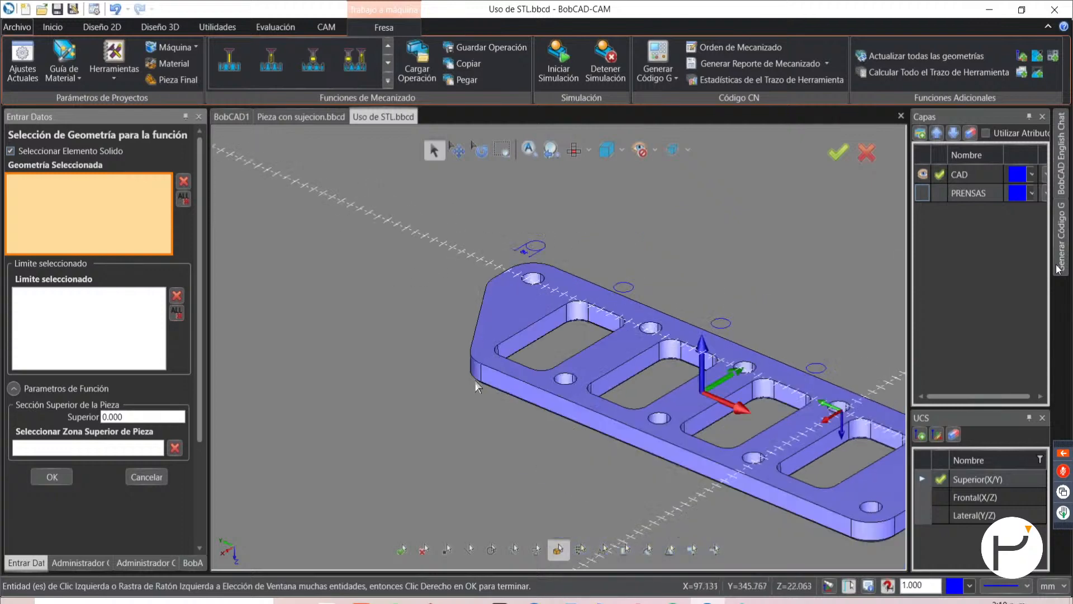
pyautogui.click(552, 401)
pyautogui.scroll(-3, 550, 398)
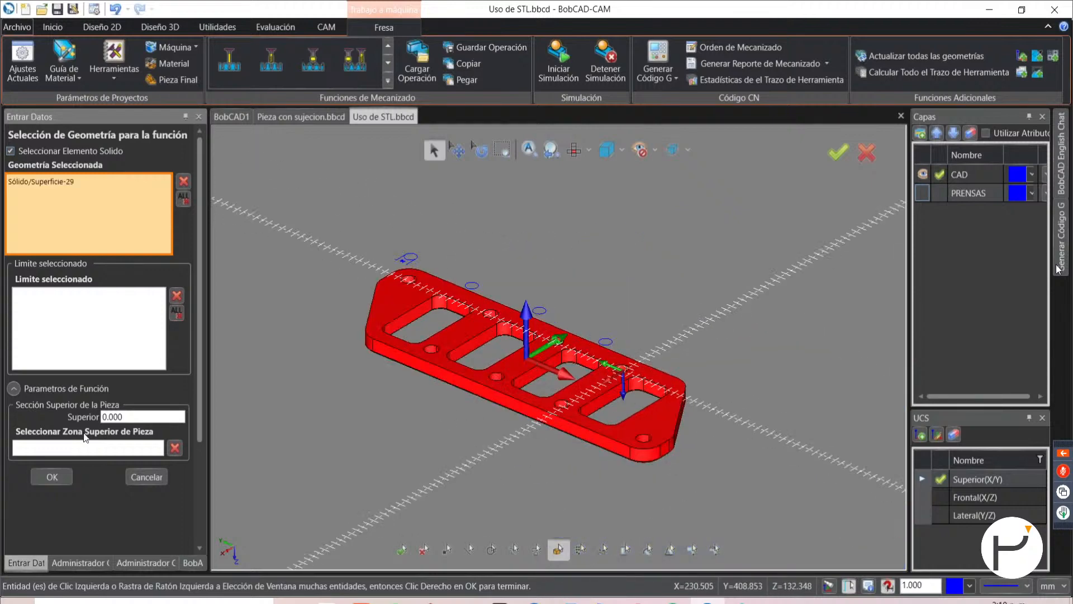
pyautogui.click(52, 477)
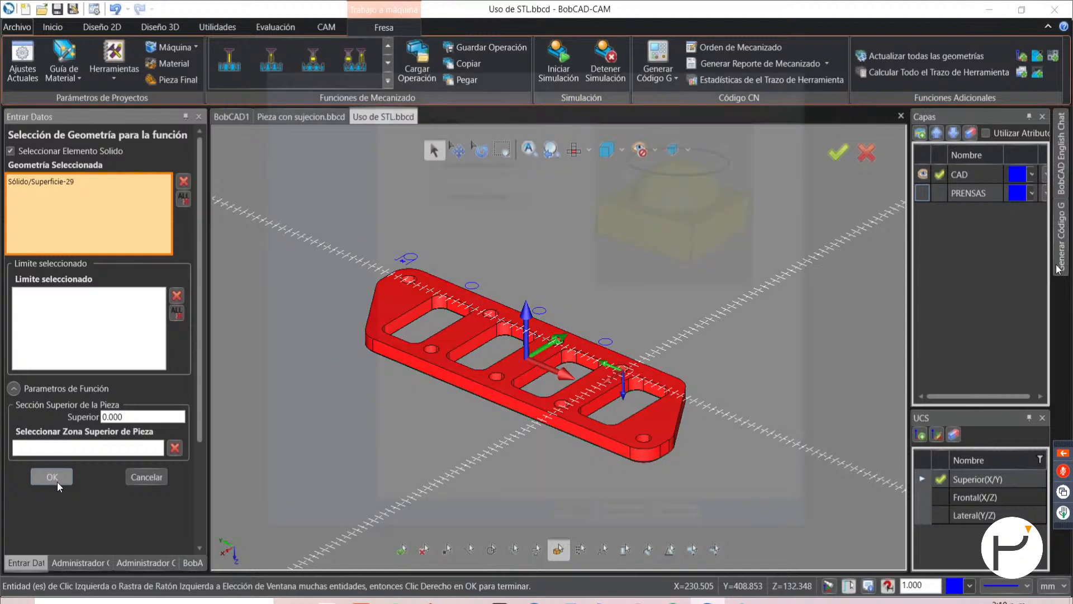
# - Set Acabado en el eje Z Avanzado as the function's only operation and proceed to its tool settings
pyautogui.click(631, 521)
pyautogui.click(630, 521)
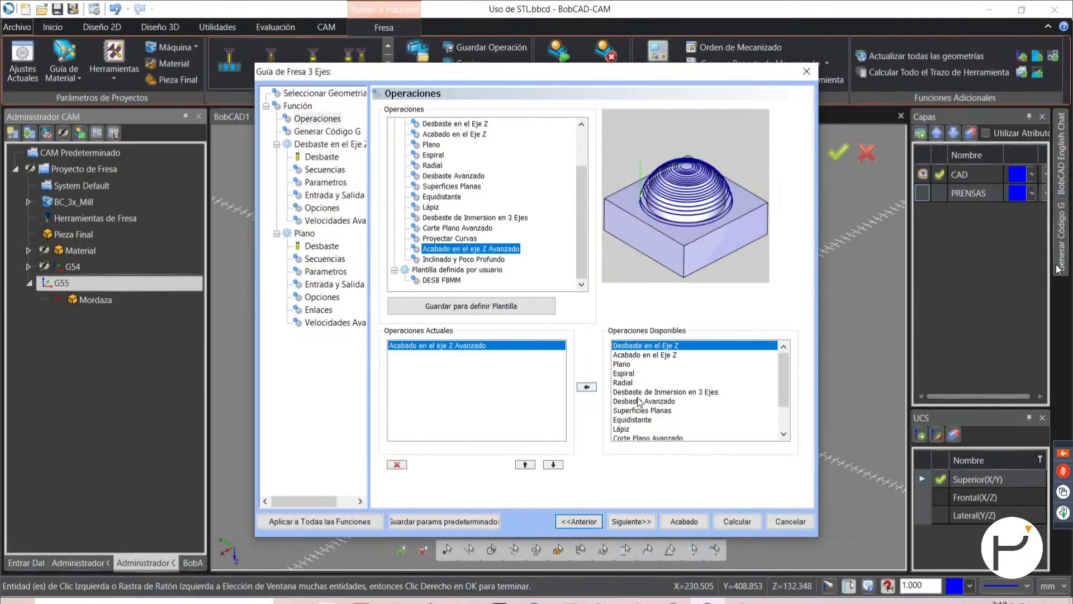
pyautogui.click(631, 521)
pyautogui.click(631, 521)
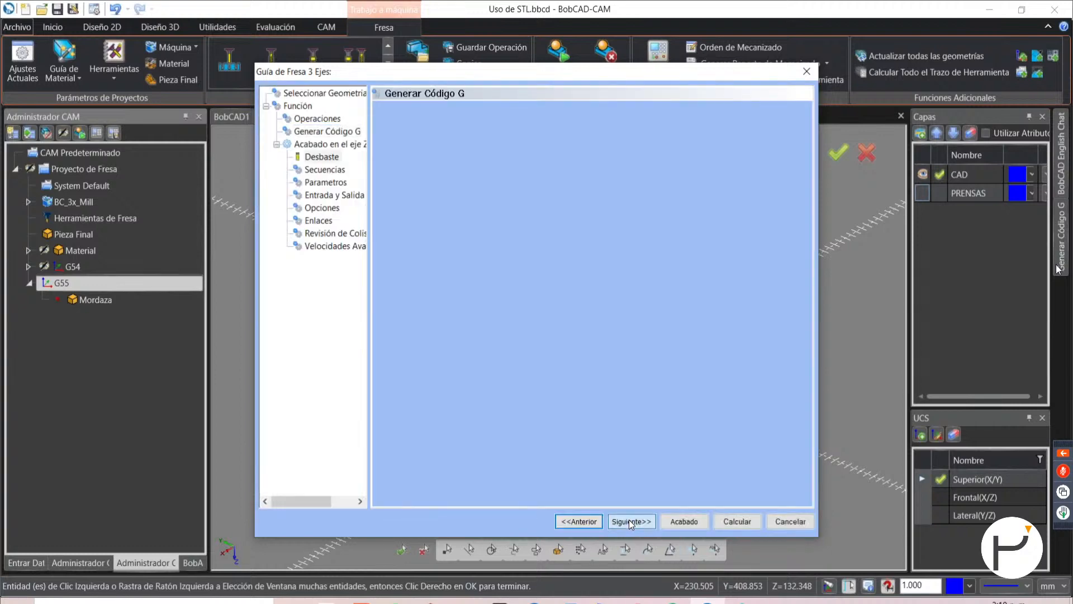
# - Assign the existing 8 mm straight end mill, tool number 7, to the Z-axis finishing operation
pyautogui.click(446, 116)
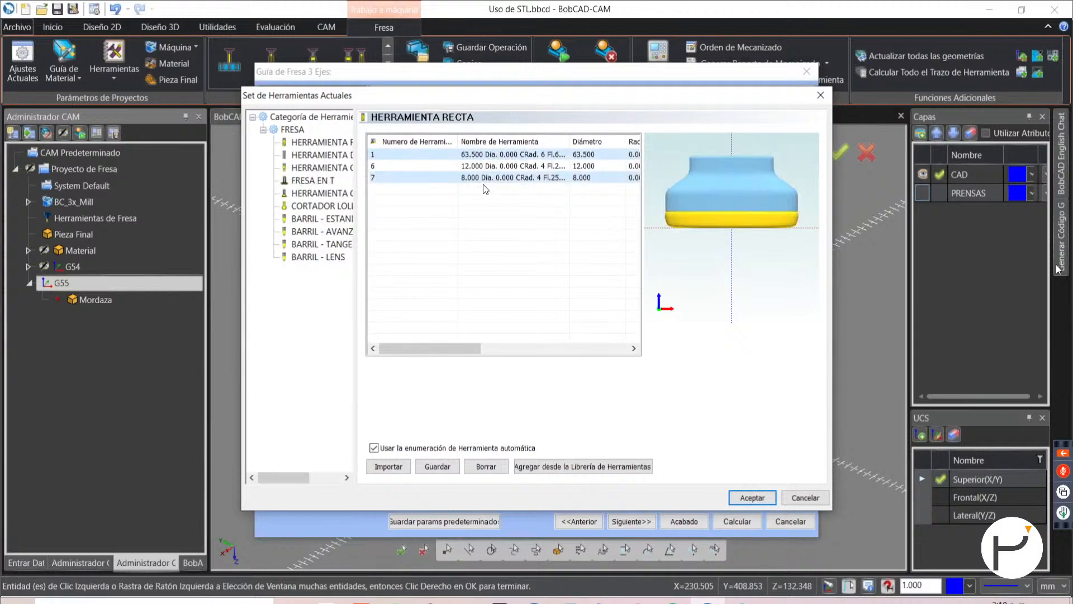
pyautogui.click(489, 179)
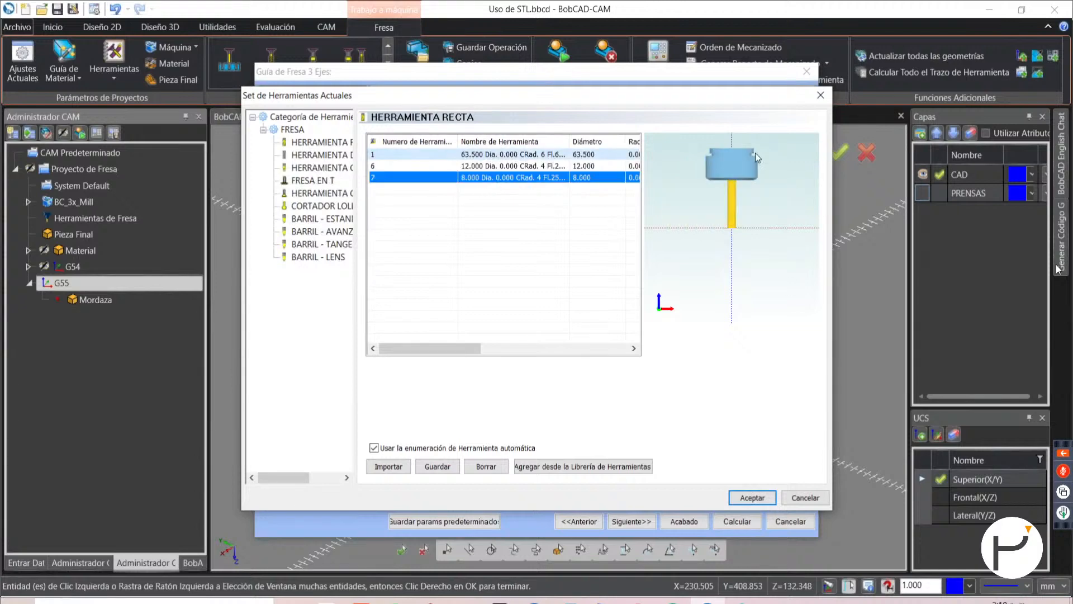
pyautogui.click(751, 497)
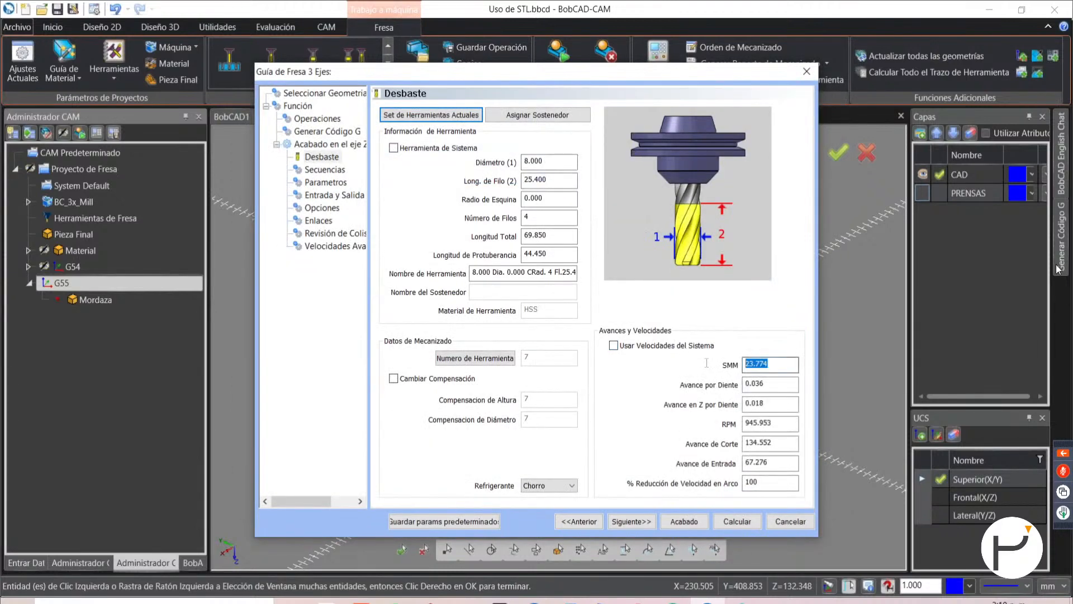
# - Set the cutting speed to 120 SMM, feed per tooth to 0.1 and Z feed per tooth to 0.05
pyautogui.write('120')
pyautogui.press('Tab')
pyautogui.write('0.')
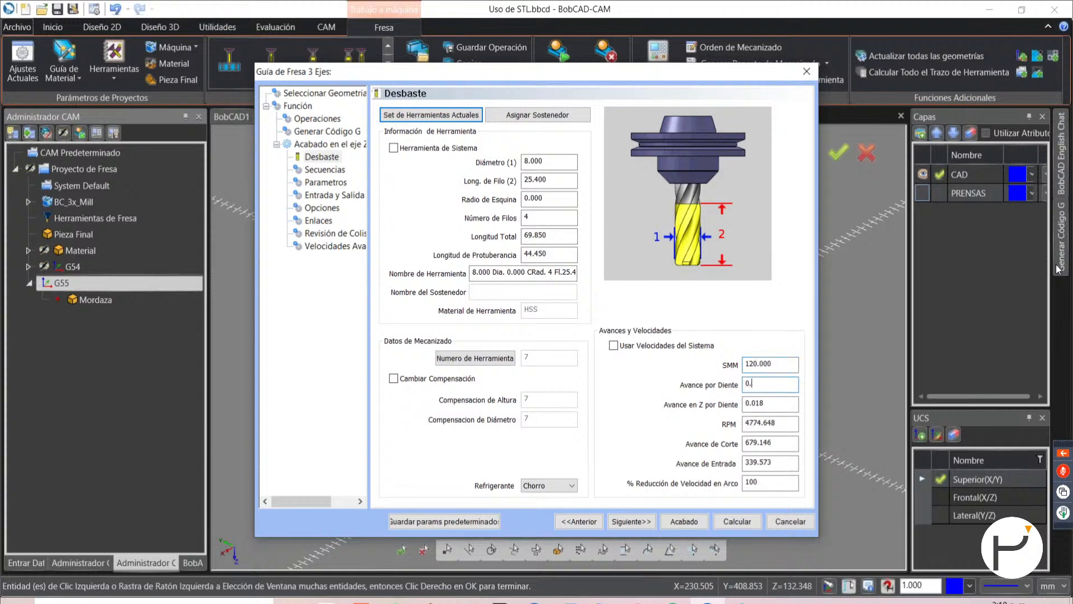
pyautogui.write('1')
pyautogui.press('Tab')
pyautogui.write('0.05')
pyautogui.press('Tab')
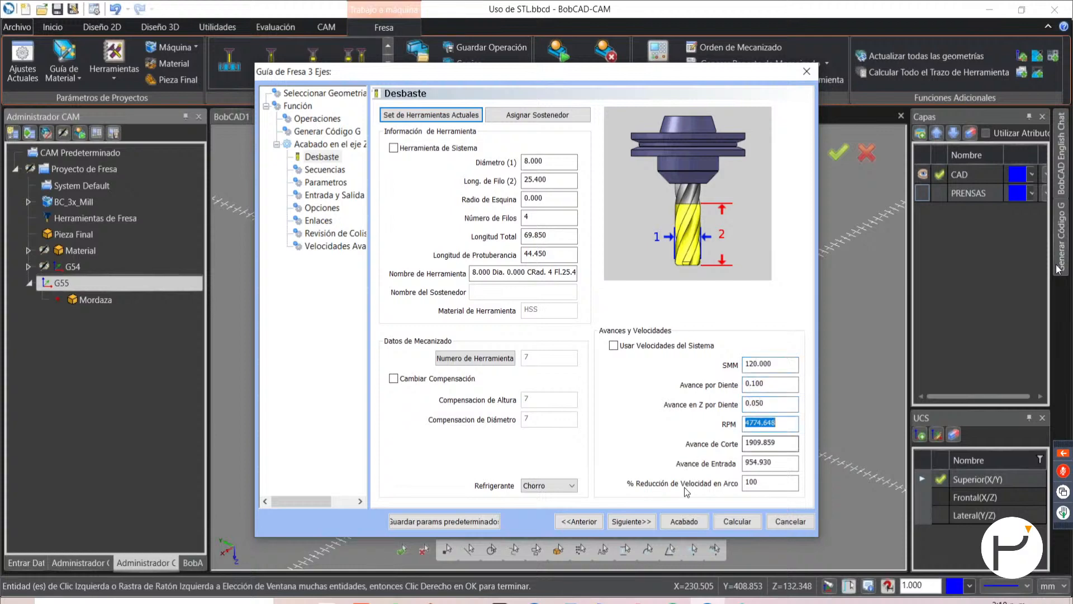
pyautogui.click(628, 521)
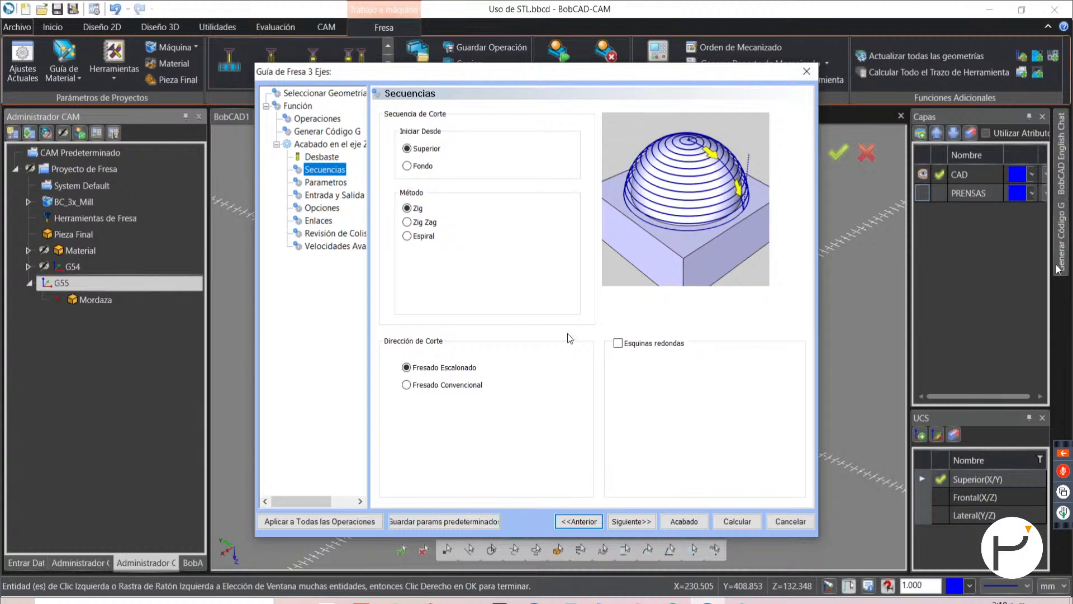
# - Set the finishing depth of cut to 1 mm and enable Adaptar al Material, keeping the default cutting sequence
pyautogui.click(630, 521)
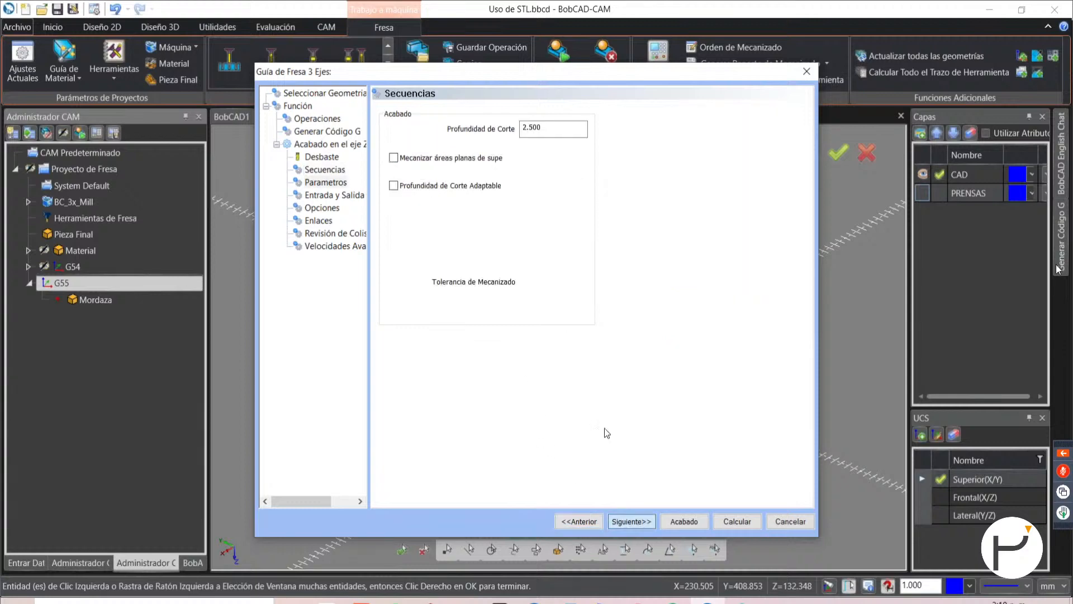
pyautogui.moveTo(547, 128); pyautogui.dragTo(453, 140)
pyautogui.write('1')
pyautogui.press('Tab')
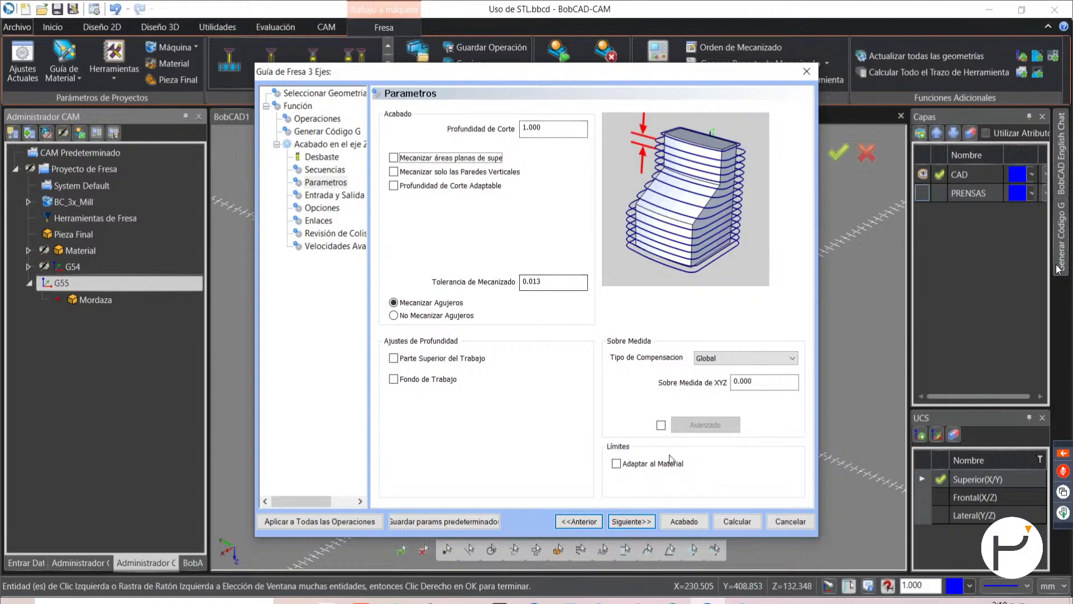
pyautogui.click(632, 465)
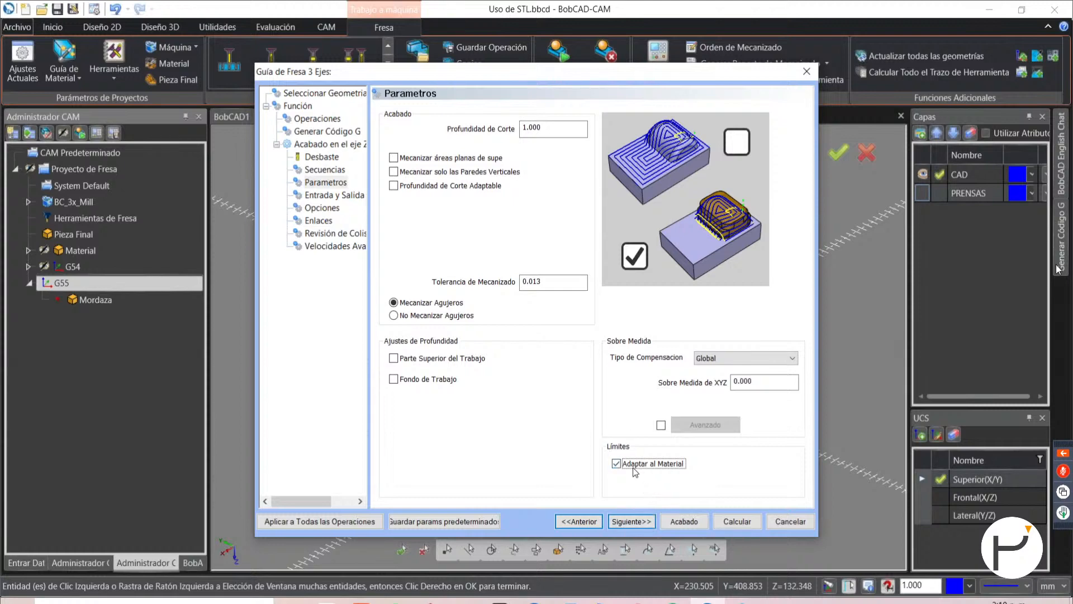
pyautogui.moveTo(532, 72); pyautogui.dragTo(478, 122)
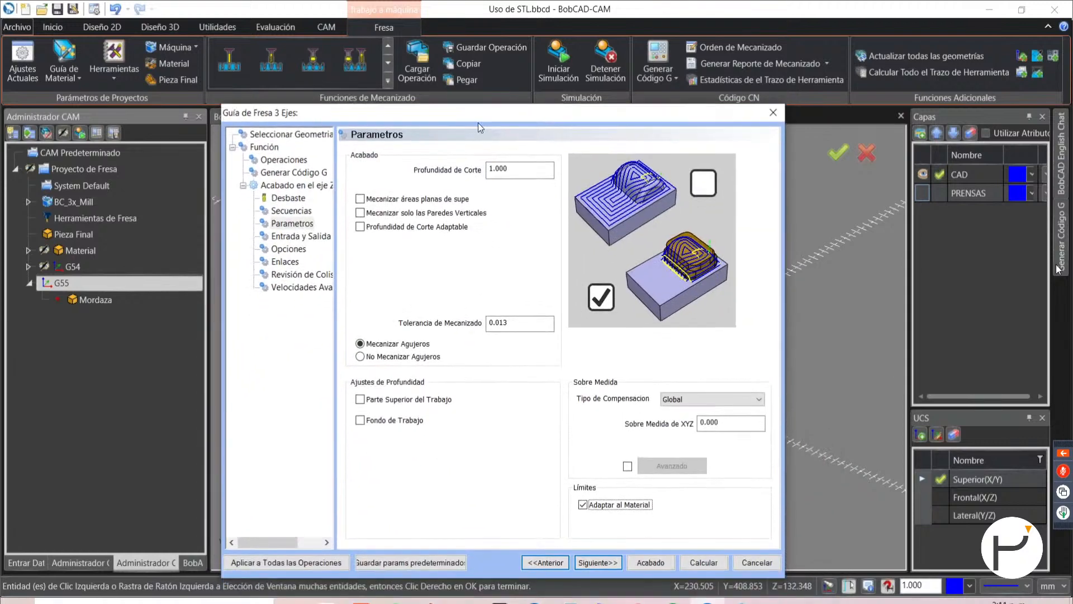
# - Set a circular entry with 6 mm radius and 90° angle, keep the remaining defaults and finish the function without calculating it
pyautogui.click(592, 563)
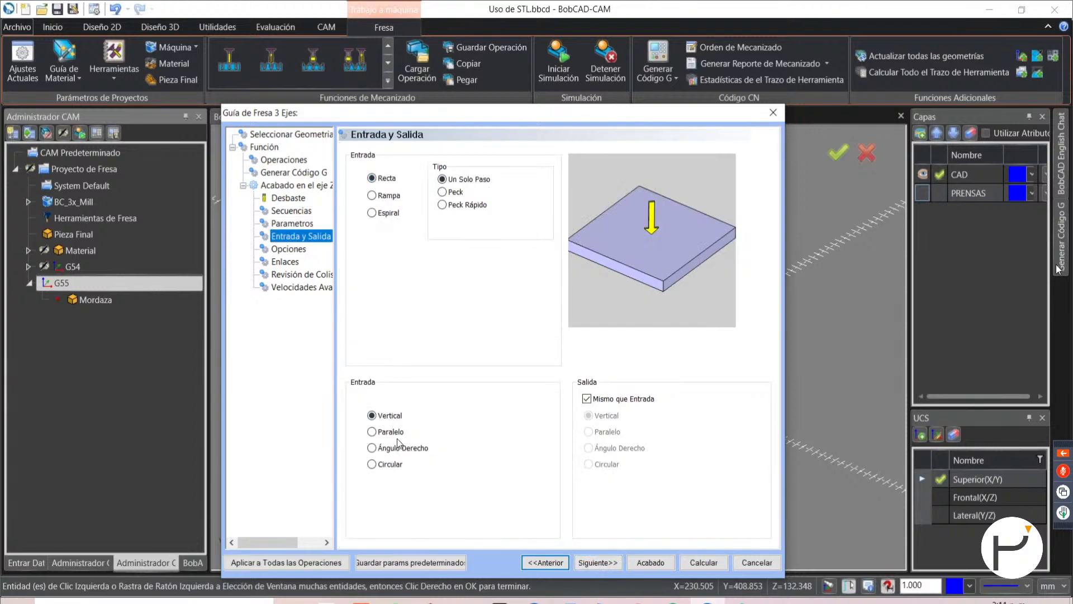
pyautogui.click(389, 467)
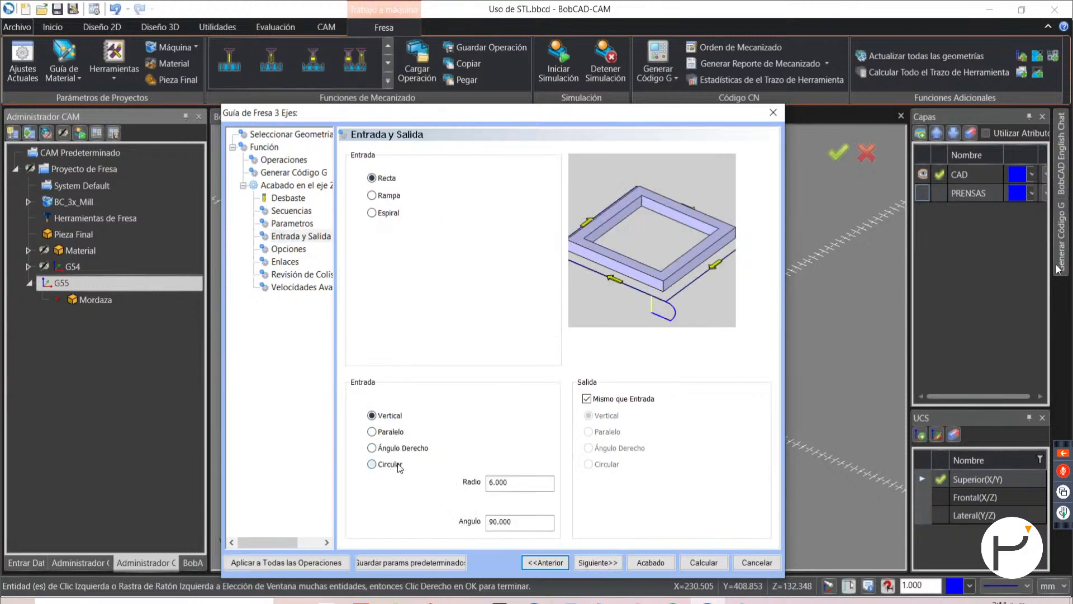
pyautogui.click(519, 484)
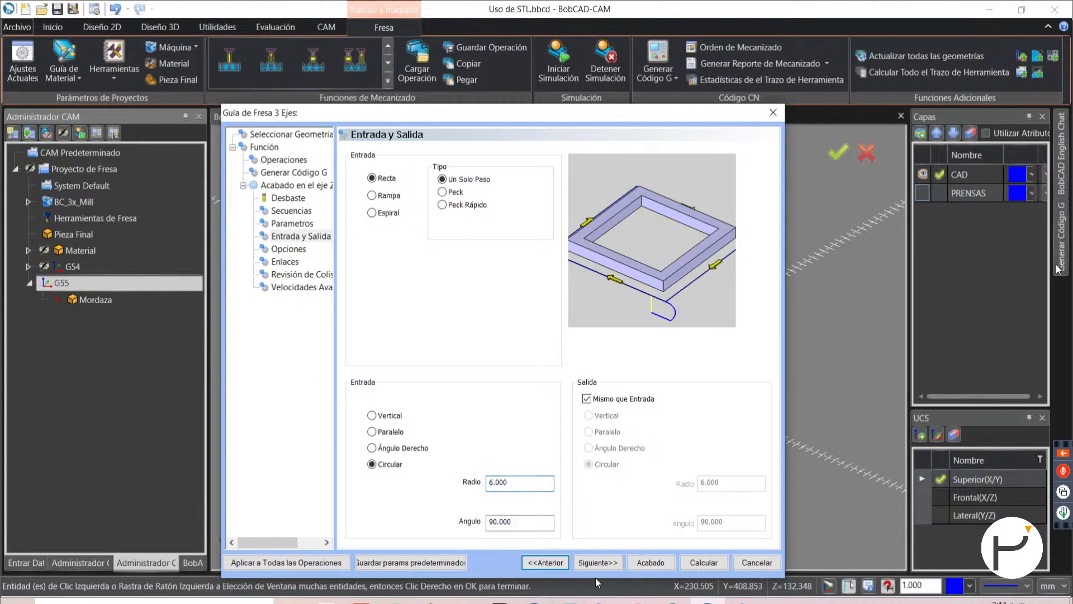
pyautogui.click(600, 563)
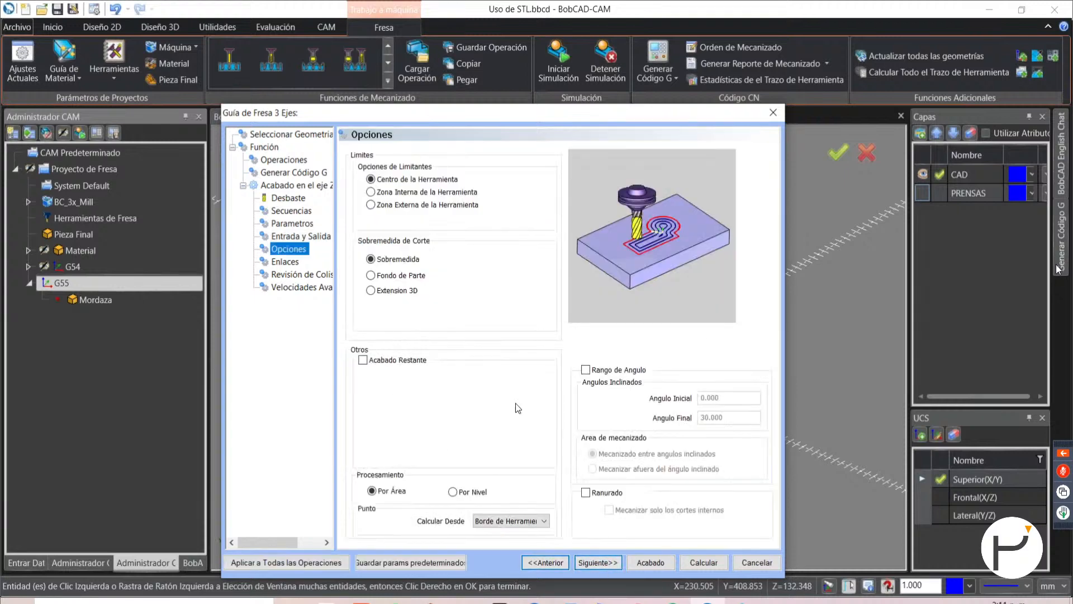
pyautogui.click(605, 563)
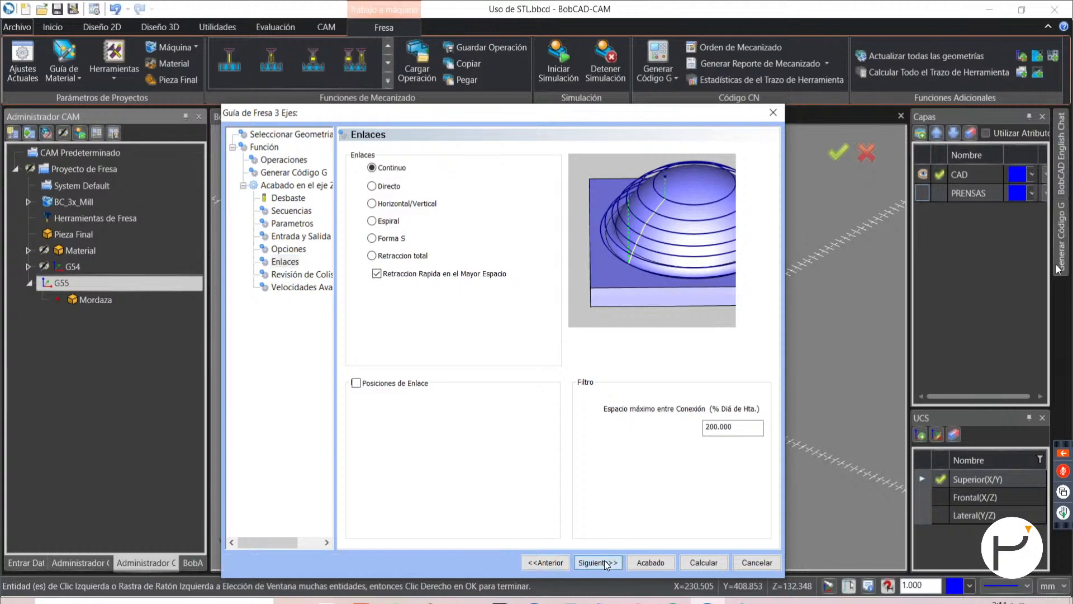
pyautogui.click(605, 562)
pyautogui.click(605, 562)
pyautogui.click(657, 562)
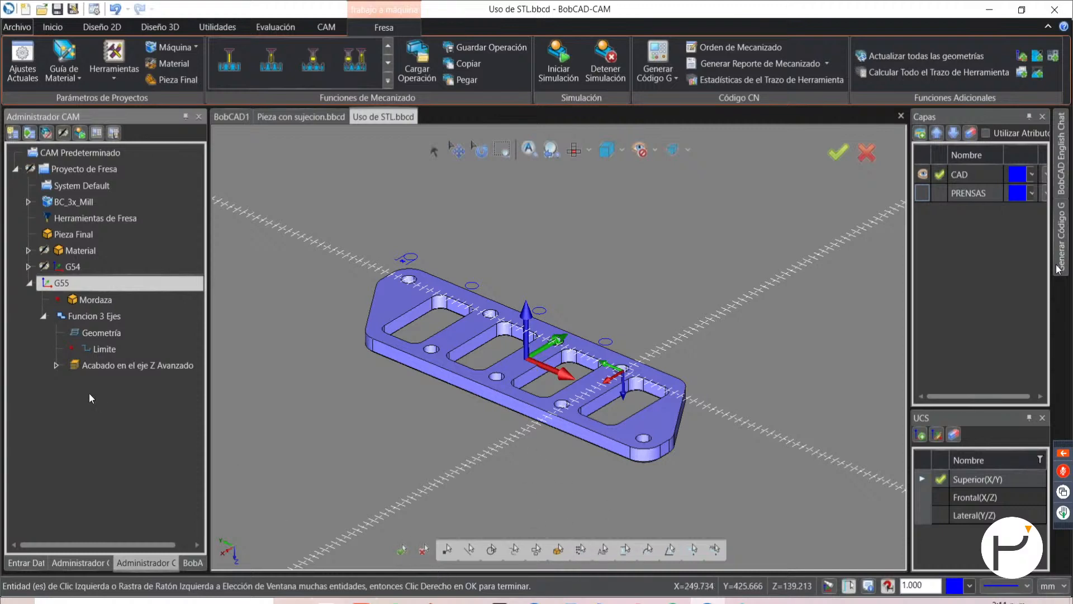
# - Try to load parte 1.stl in inches as the Operación de Material of Acabado en el eje Z Avanzado
pyautogui.click(57, 366)
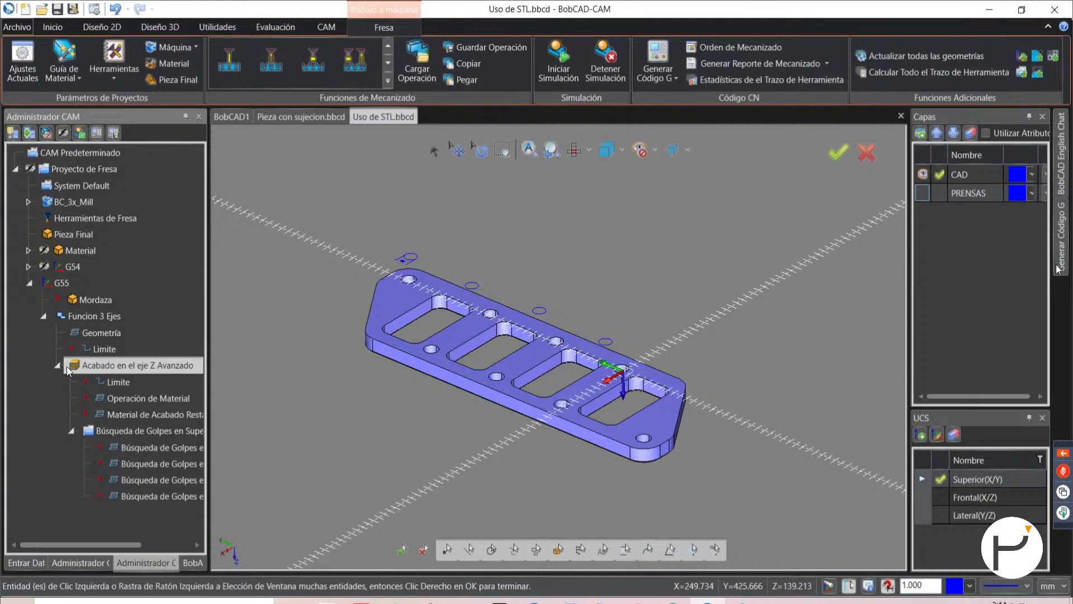
pyautogui.rightClick(135, 397)
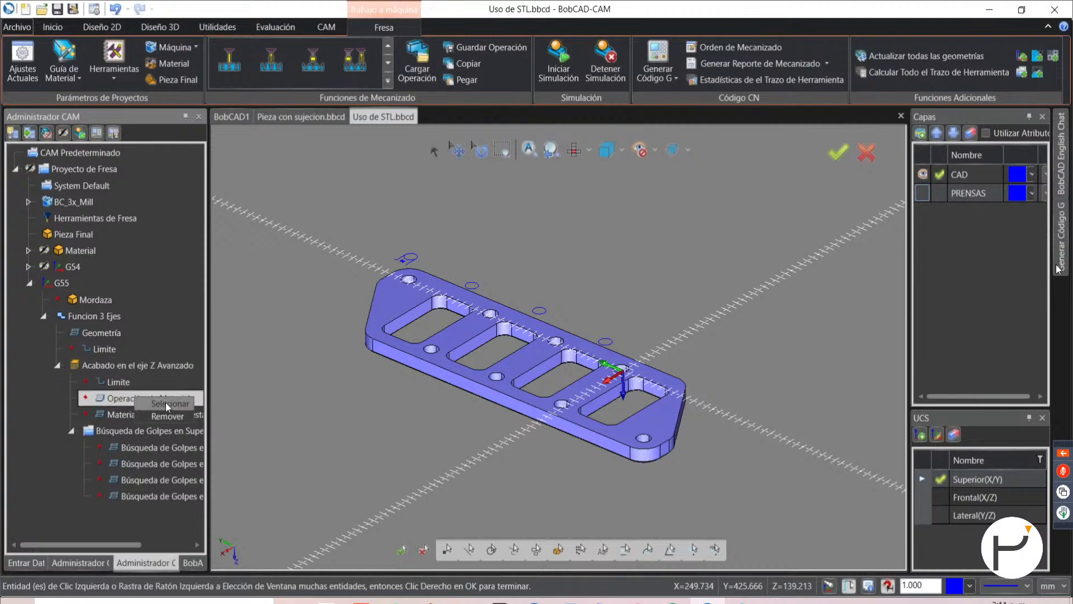
pyautogui.click(166, 403)
pyautogui.click(35, 269)
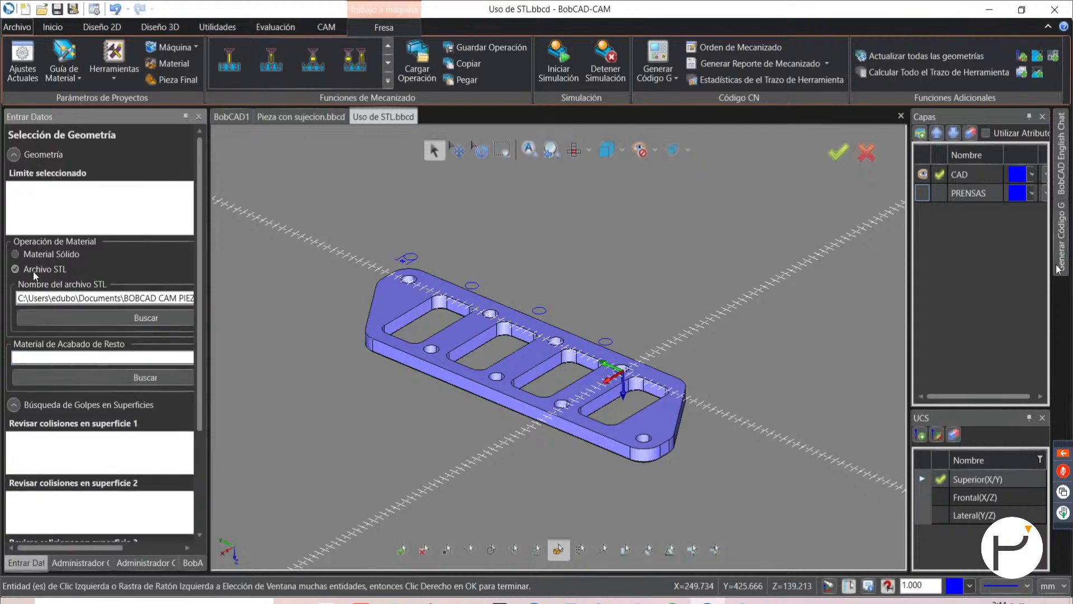
pyautogui.click(122, 318)
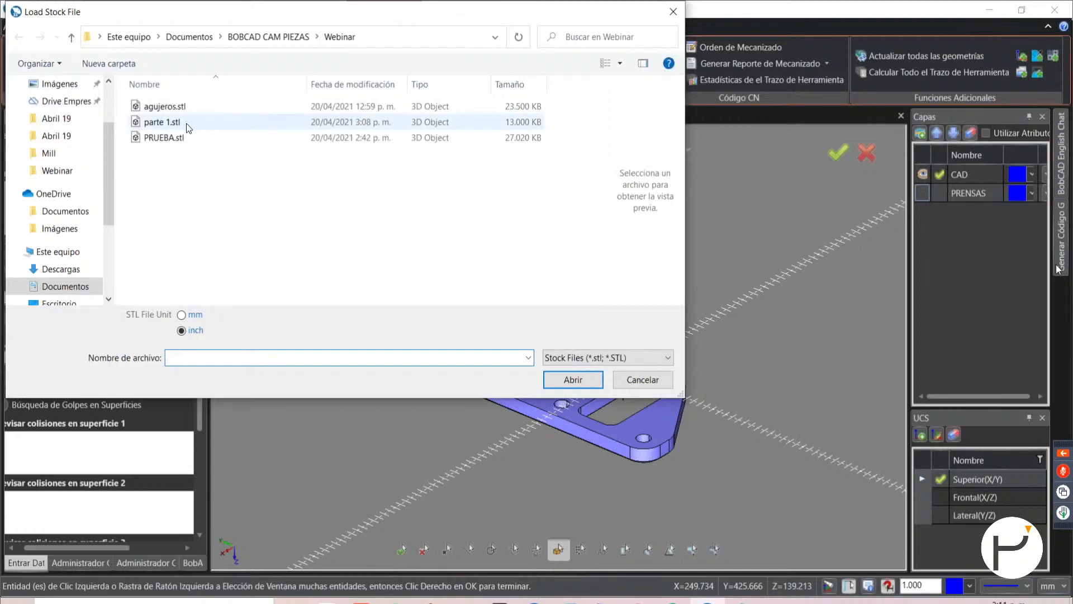
pyautogui.click(162, 122)
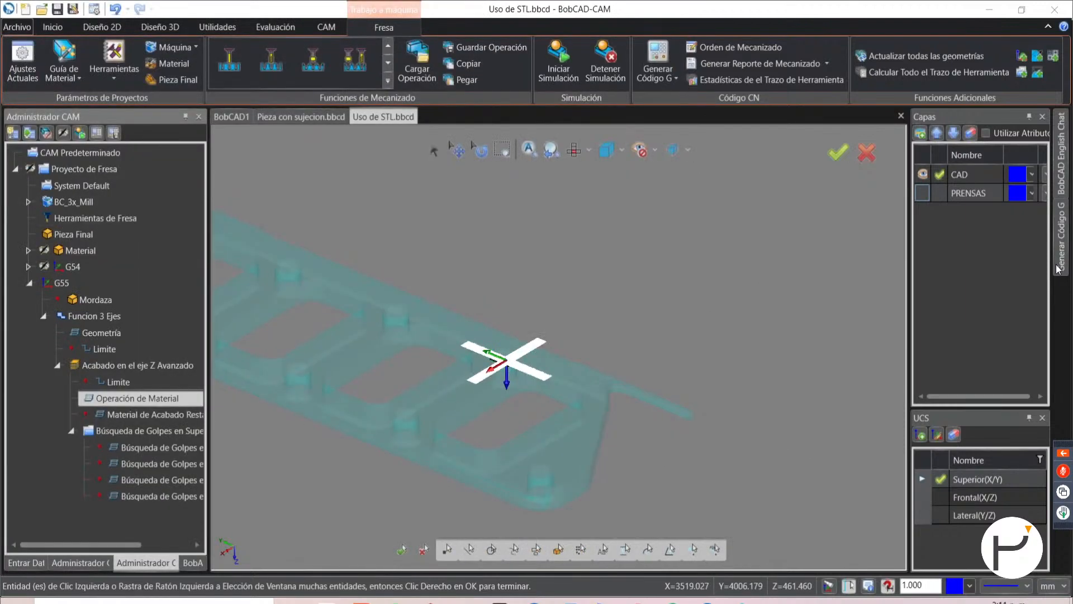
# - Inspect the size of the imported STL stock and remove it from Operación de Material
pyautogui.scroll(-3, 359, 306)
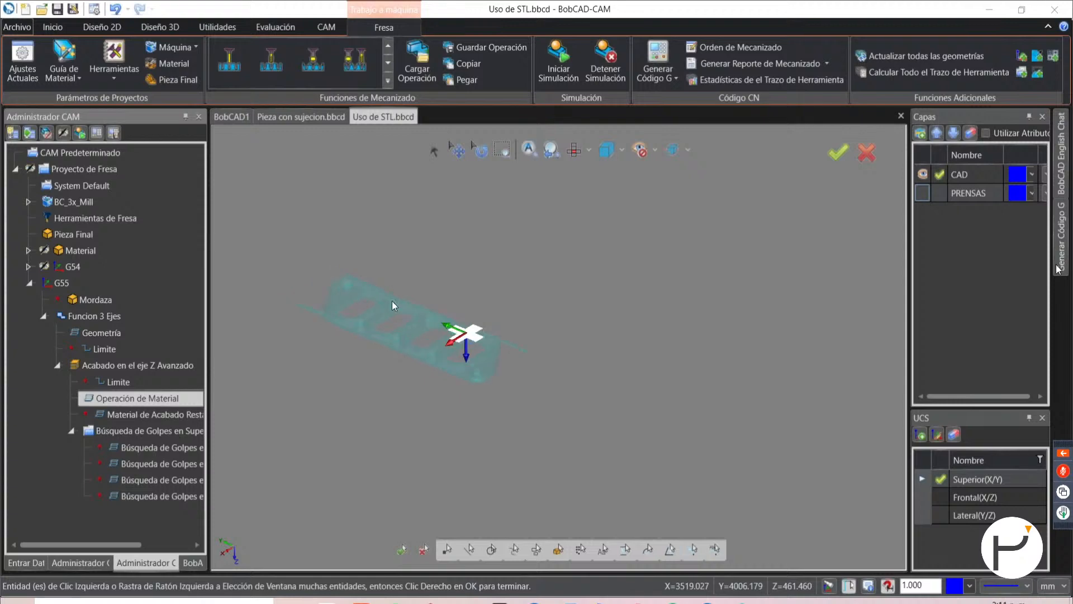
pyautogui.scroll(3, 395, 304)
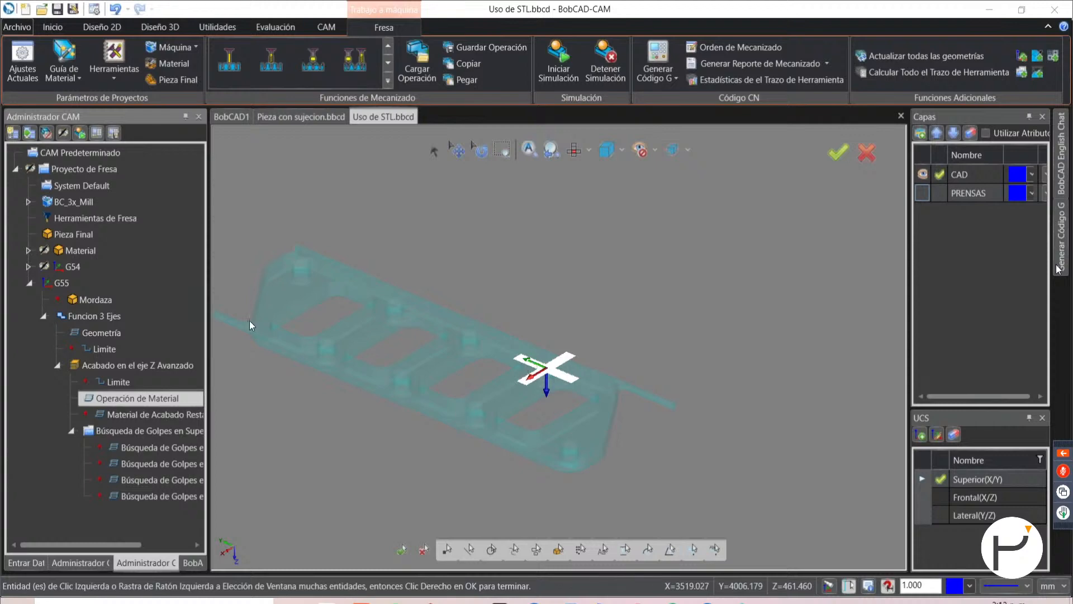
pyautogui.rightClick(124, 401)
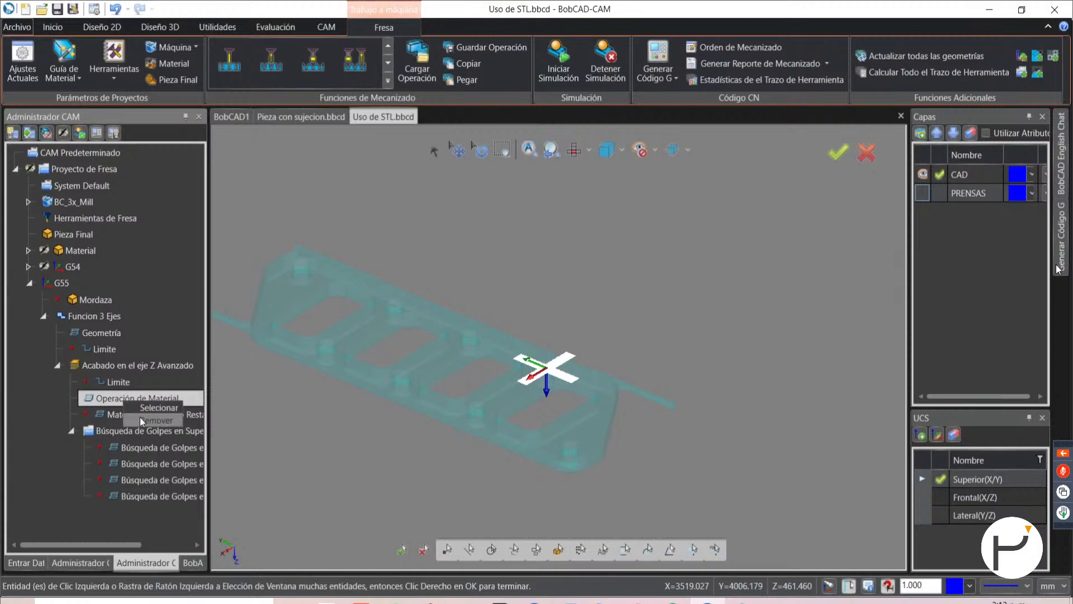
pyautogui.click(141, 420)
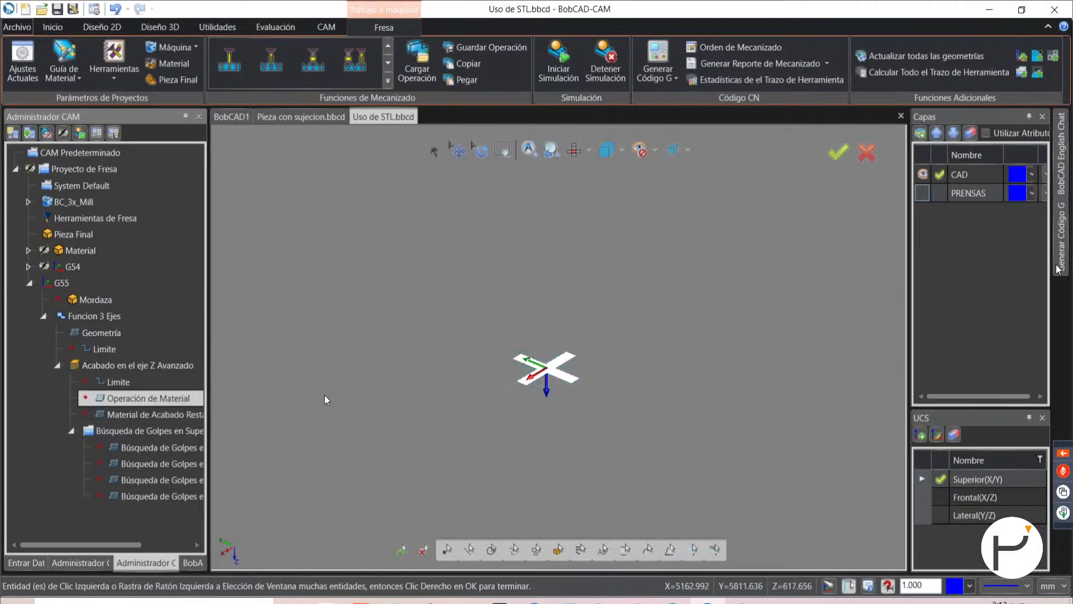
# - Load parte 1.stl in mm as the Operación de Material of Acabado en el eje Z Avanzado
pyautogui.scroll(8, 561, 379)
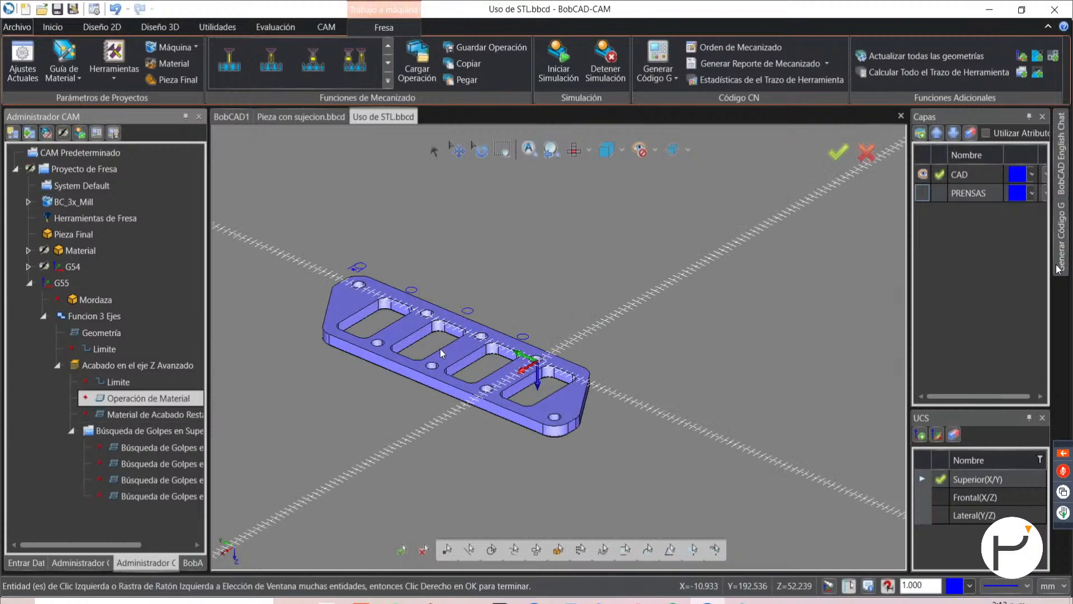
pyautogui.scroll(3, 441, 353)
pyautogui.doubleClick(142, 400)
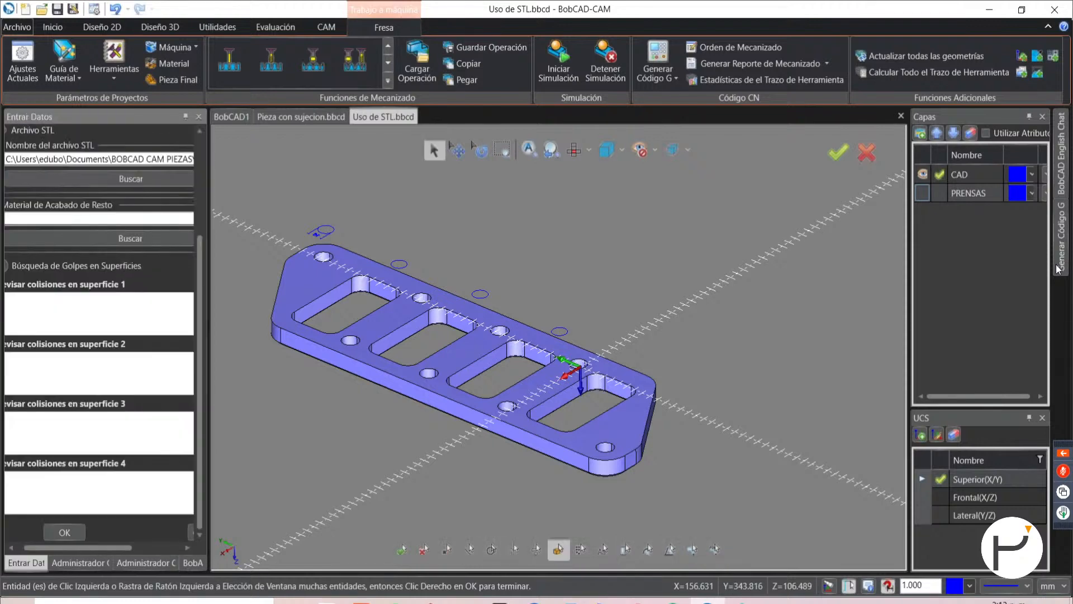
pyautogui.click(109, 177)
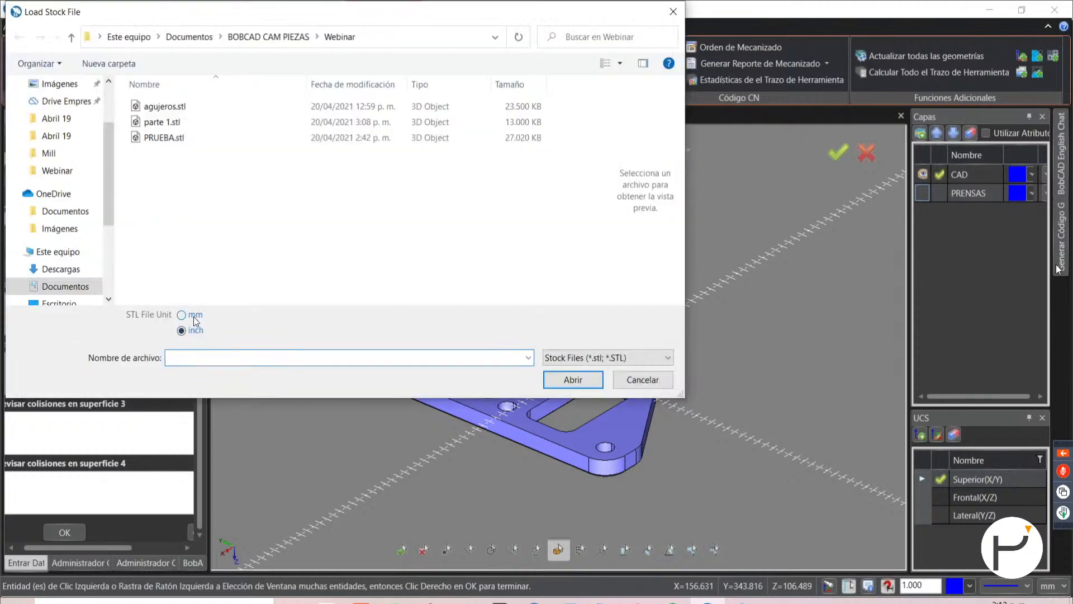
pyautogui.click(193, 316)
pyautogui.click(173, 122)
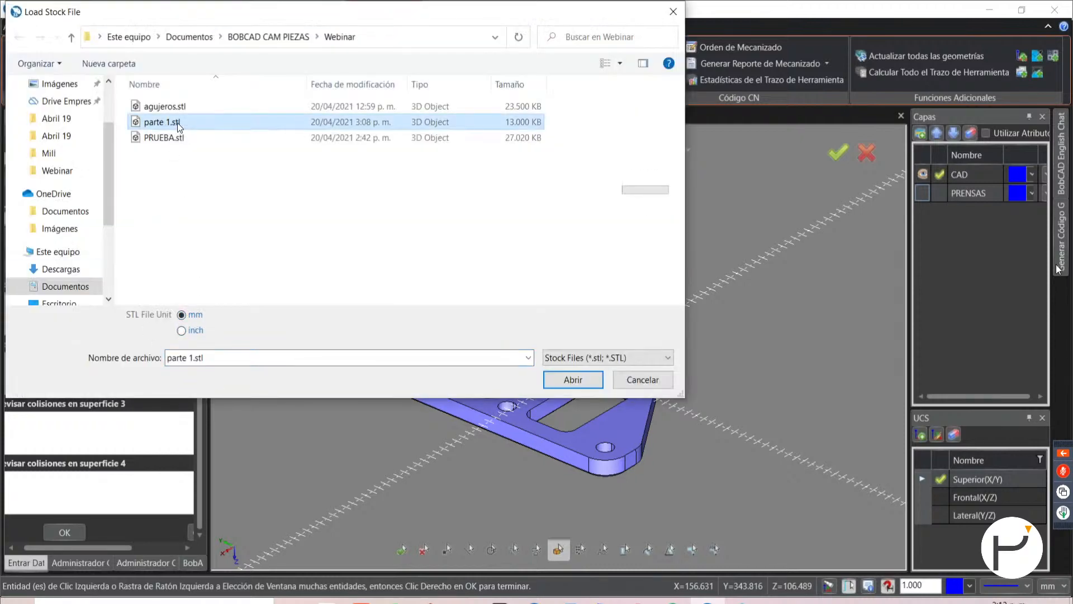
pyautogui.click(573, 380)
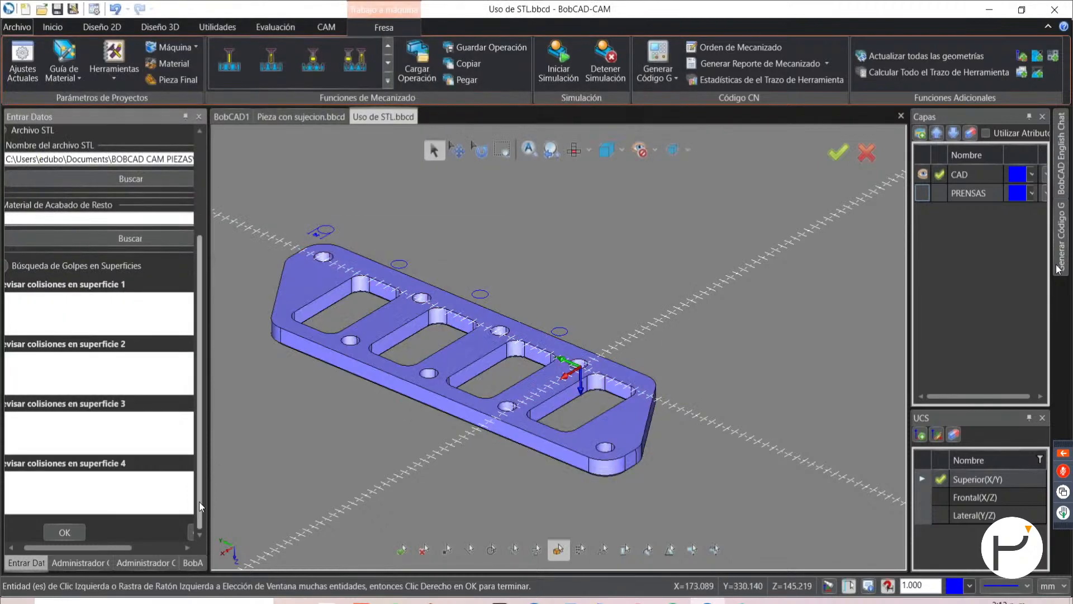
pyautogui.click(79, 531)
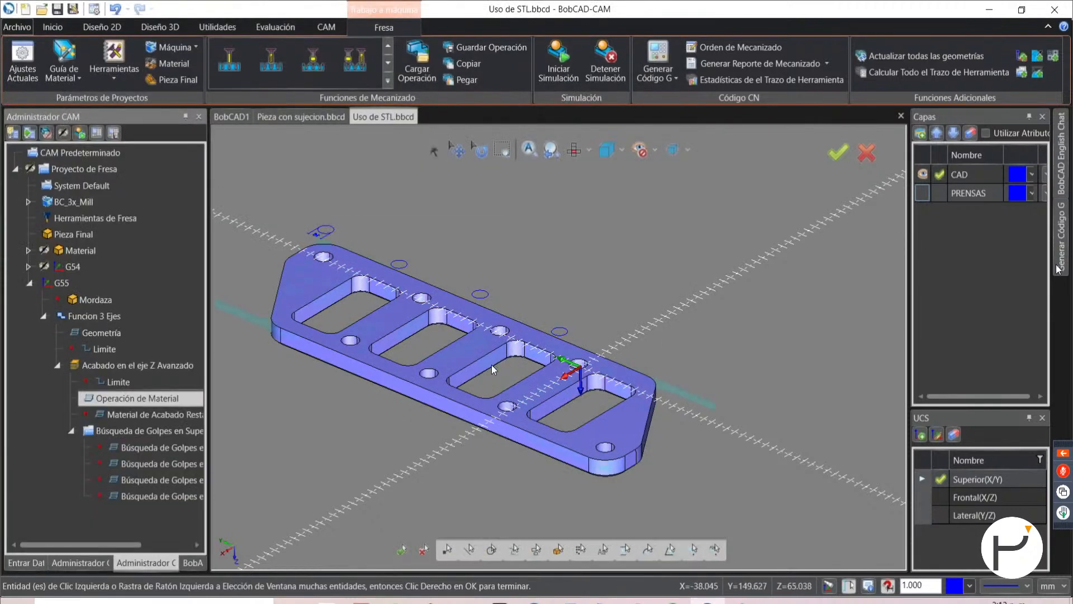
# - Inspect the fit of the imported STL stock around the part's ends, corners and edges
pyautogui.moveTo(493, 365)
pyautogui.mouseDown(button='middle')
pyautogui.moveTo(493, 392)
pyautogui.moveTo(492, 359)
pyautogui.mouseUp(button='middle')
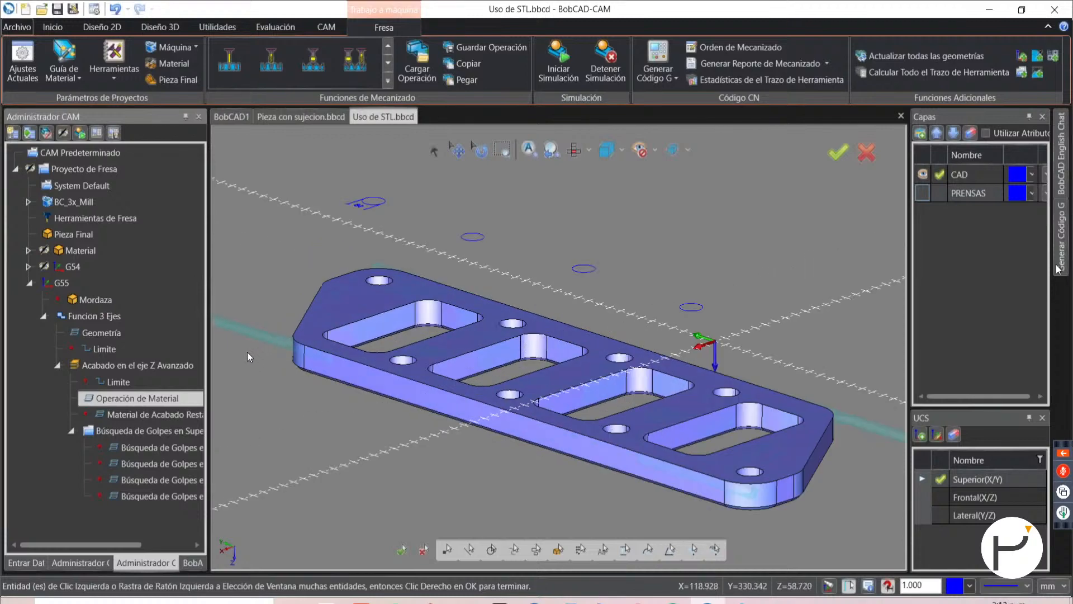
pyautogui.scroll(8, 267, 343)
pyautogui.scroll(-10, 507, 325)
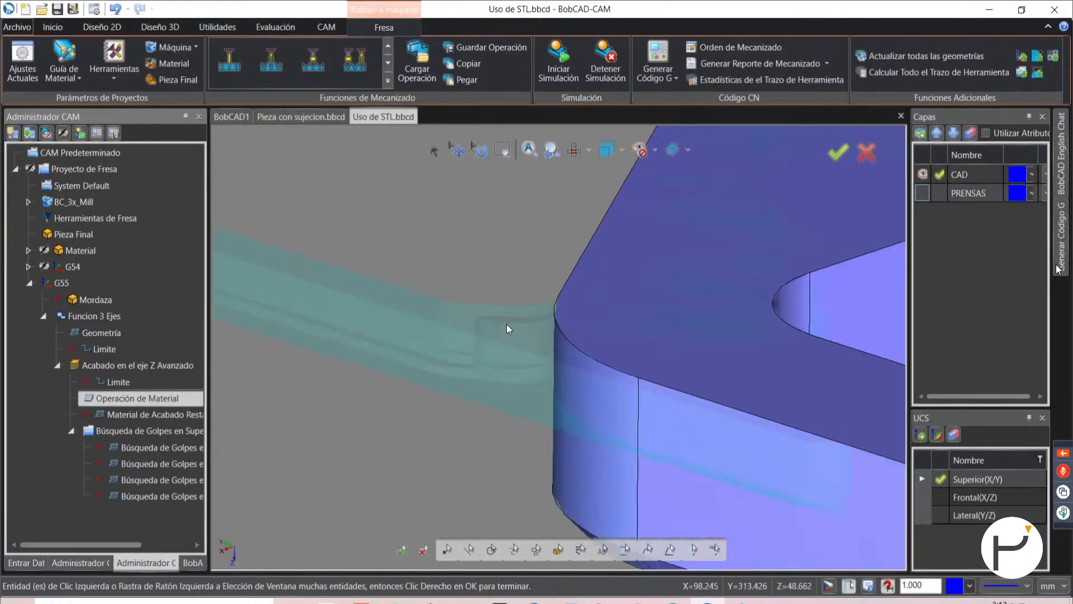
pyautogui.scroll(10, 693, 372)
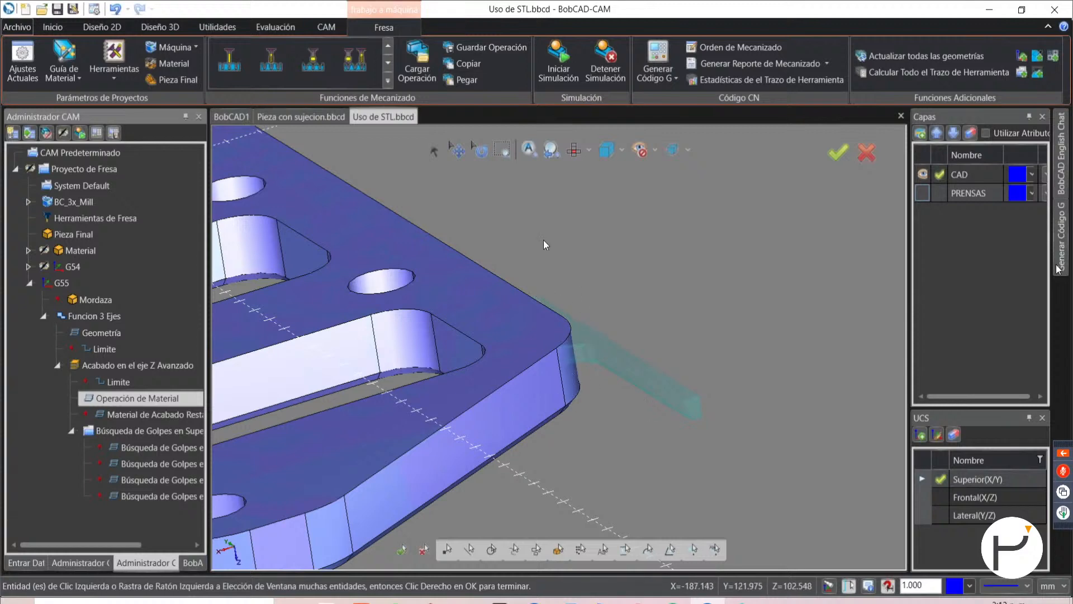
pyautogui.scroll(-10, 636, 323)
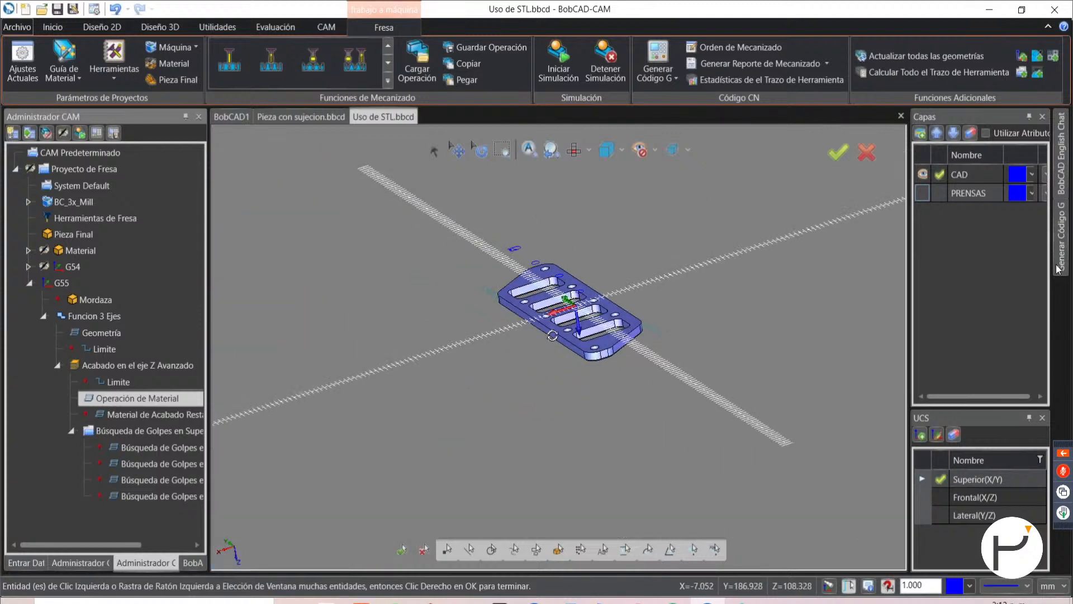
pyautogui.scroll(10, 503, 302)
pyautogui.scroll(4, 507, 316)
pyautogui.scroll(-4, 478, 352)
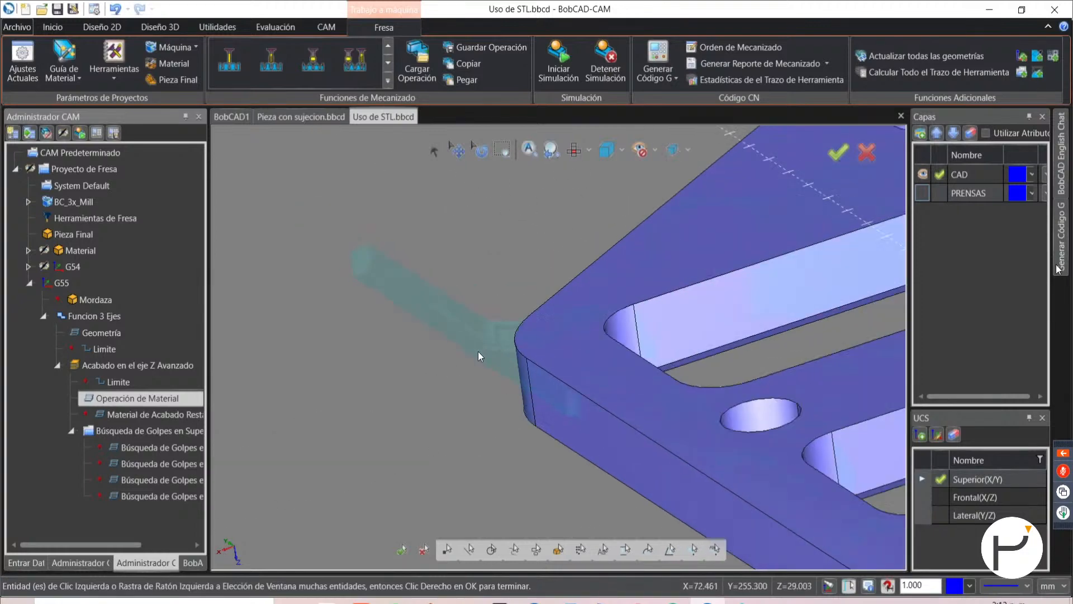
pyautogui.moveTo(479, 352); pyautogui.dragTo(503, 360, button='middle')
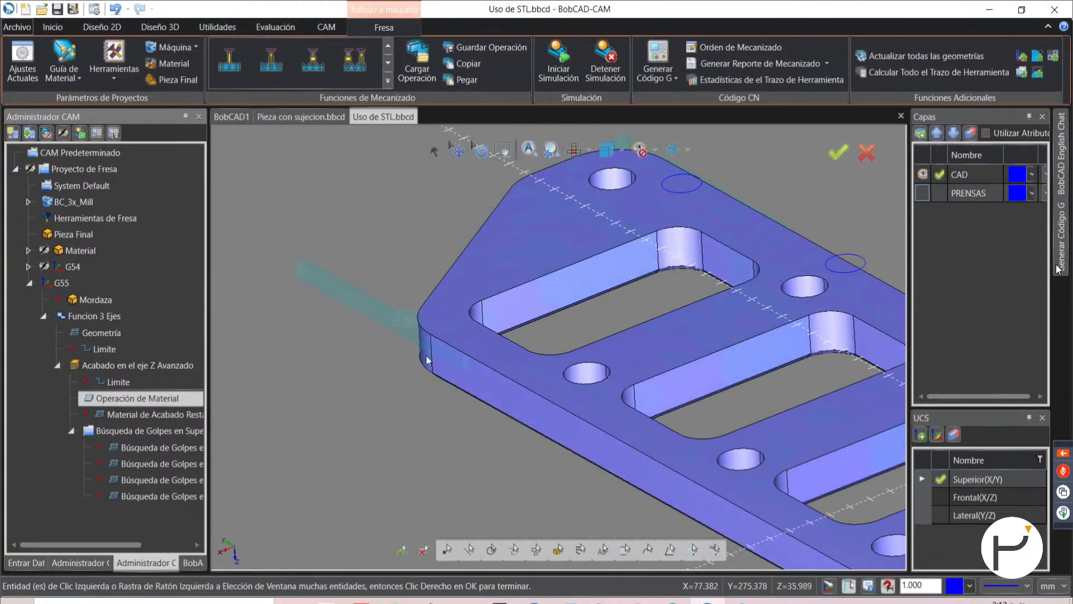
pyautogui.scroll(-2, 455, 321)
pyautogui.scroll(-3, 455, 321)
pyautogui.scroll(5, 491, 274)
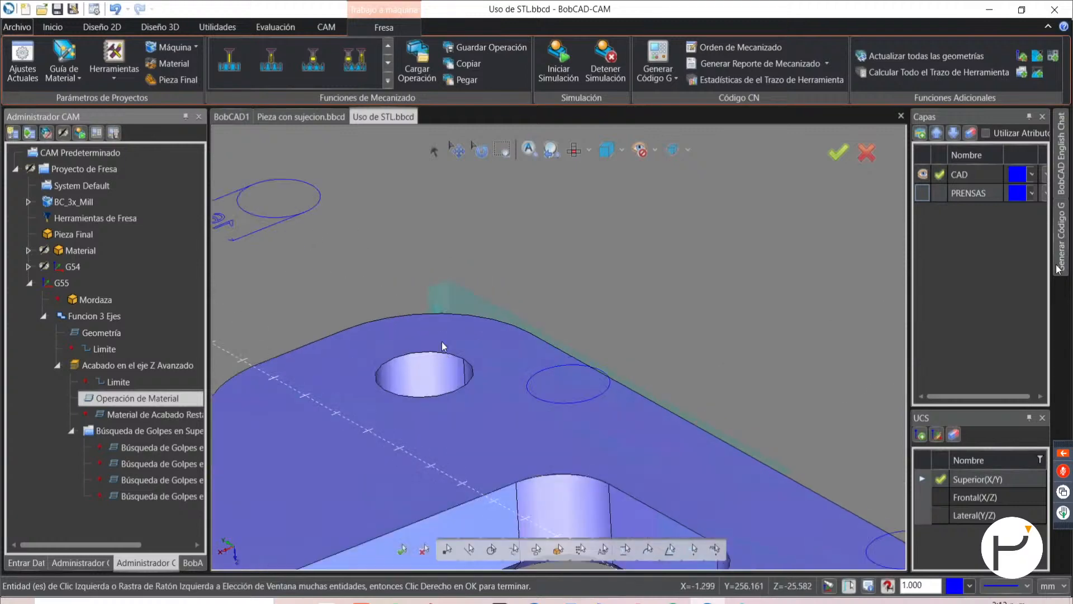
pyautogui.scroll(-3, 441, 341)
pyautogui.scroll(-2, 434, 319)
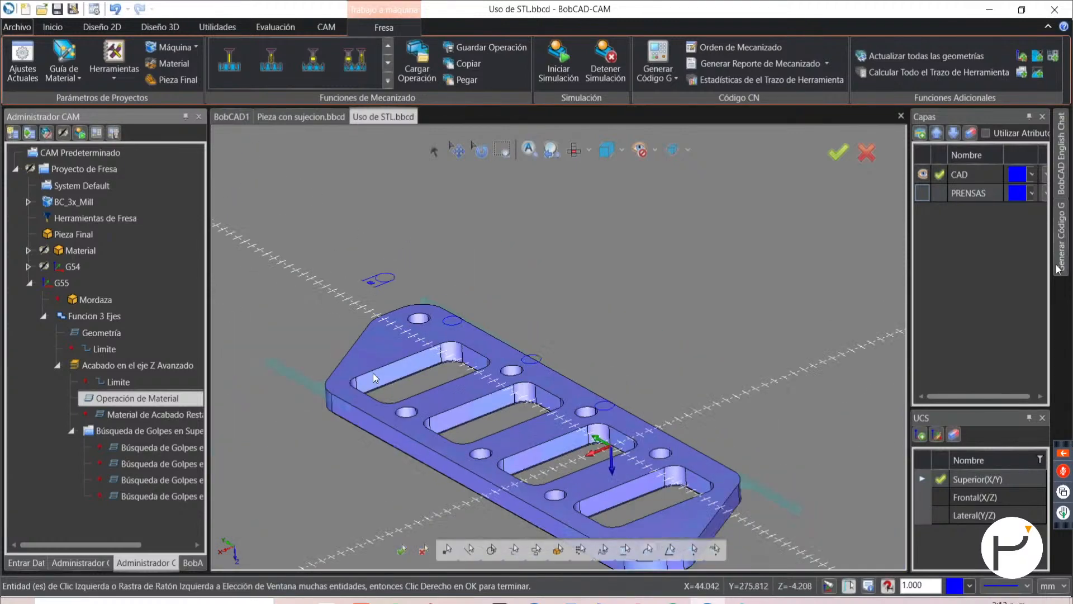
# - Calculate the toolpath of Acabado en el eje Z Avanzado under G55
pyautogui.rightClick(143, 371)
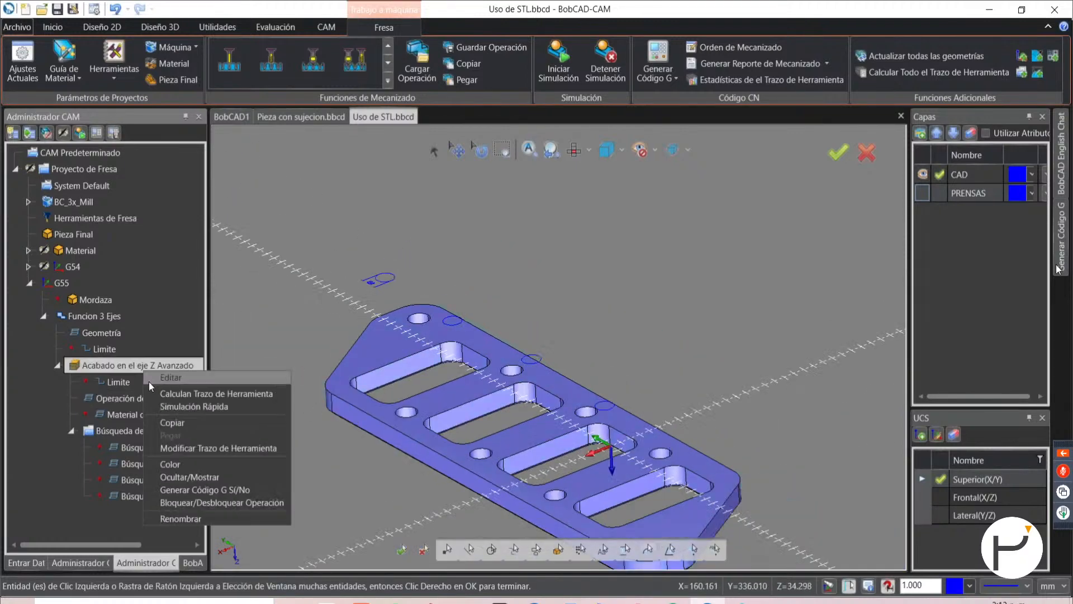
pyautogui.click(156, 394)
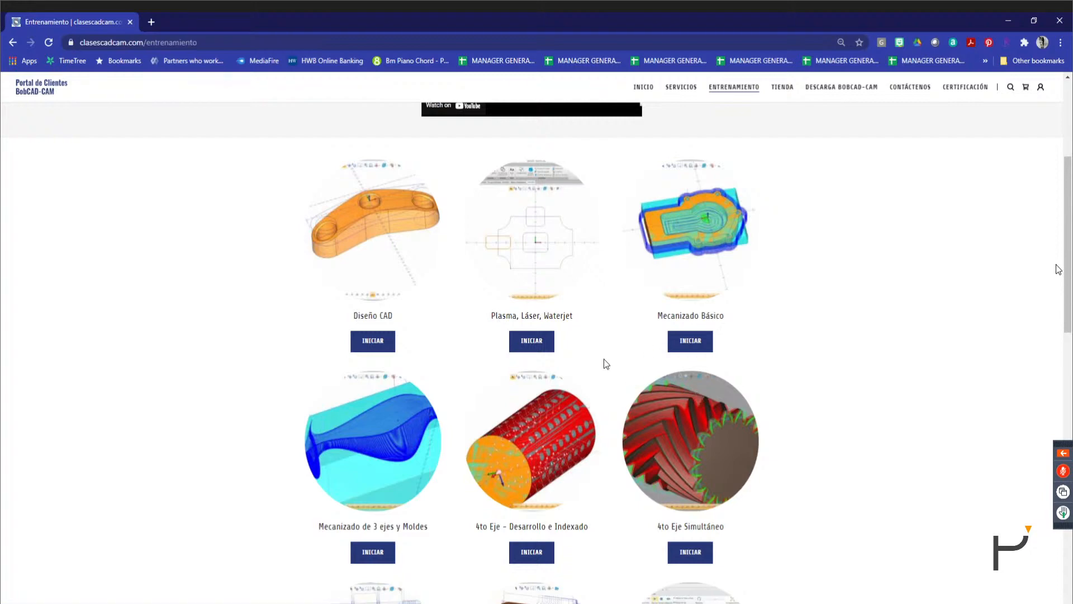
# - In the browser, look through the clasescadcam.com training courses and open Mecanizado de 3 ejes y Moldes
pyautogui.scroll(-1, 458, 394)
pyautogui.scroll(-2, 457, 398)
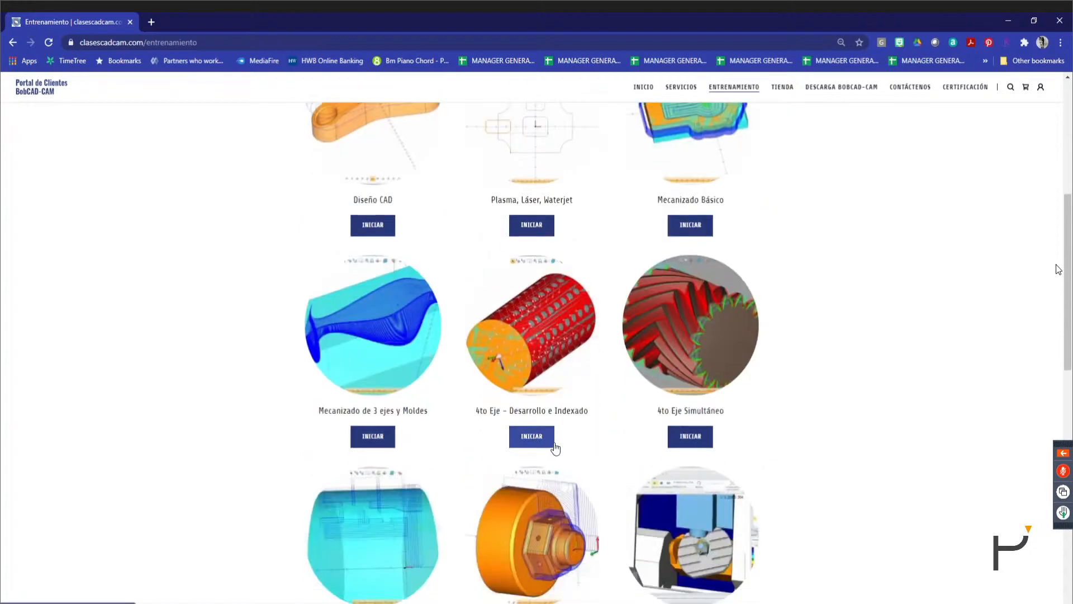
pyautogui.scroll(-4, 615, 456)
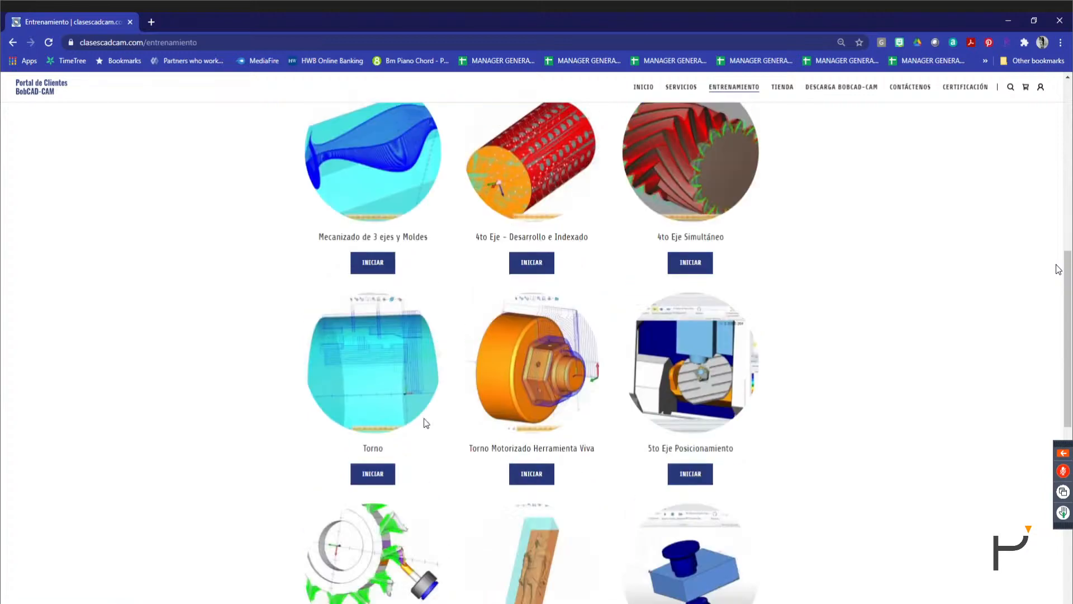
pyautogui.scroll(3, 554, 388)
pyautogui.scroll(-10, 588, 315)
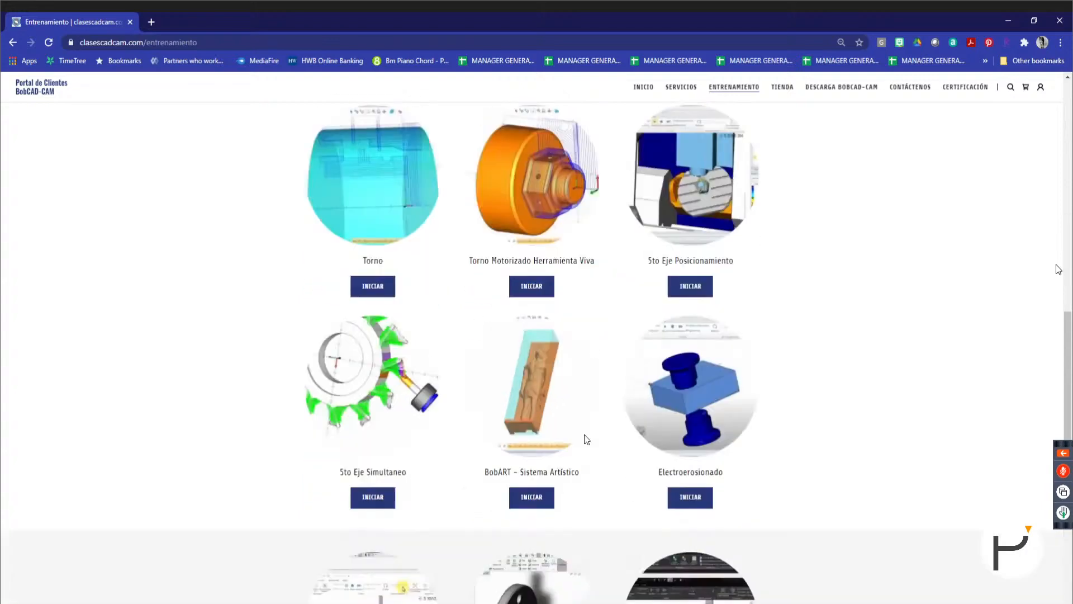
pyautogui.scroll(7, 521, 422)
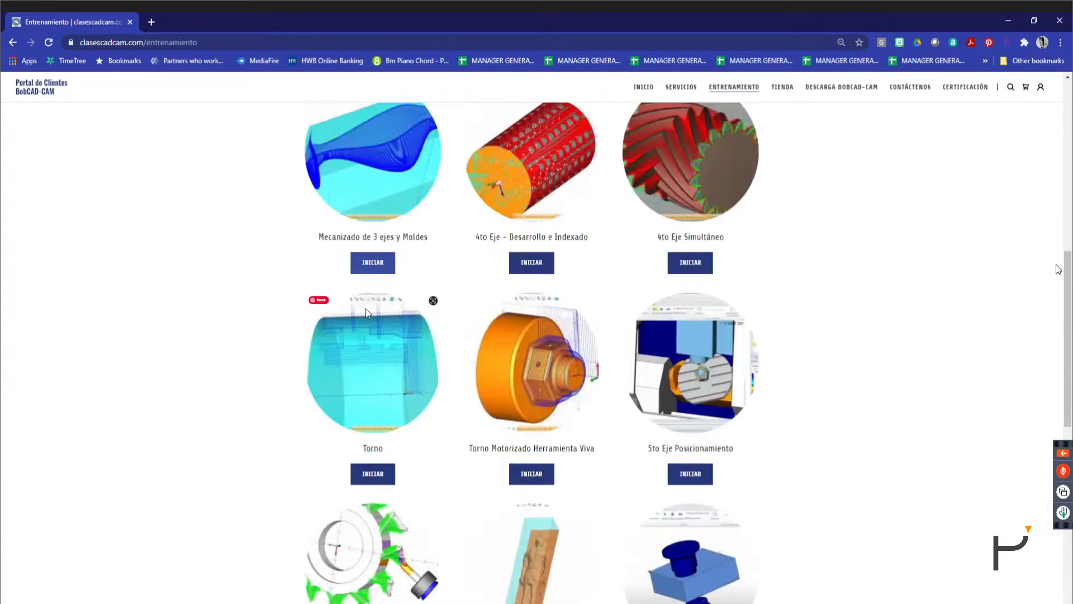
pyautogui.click(373, 264)
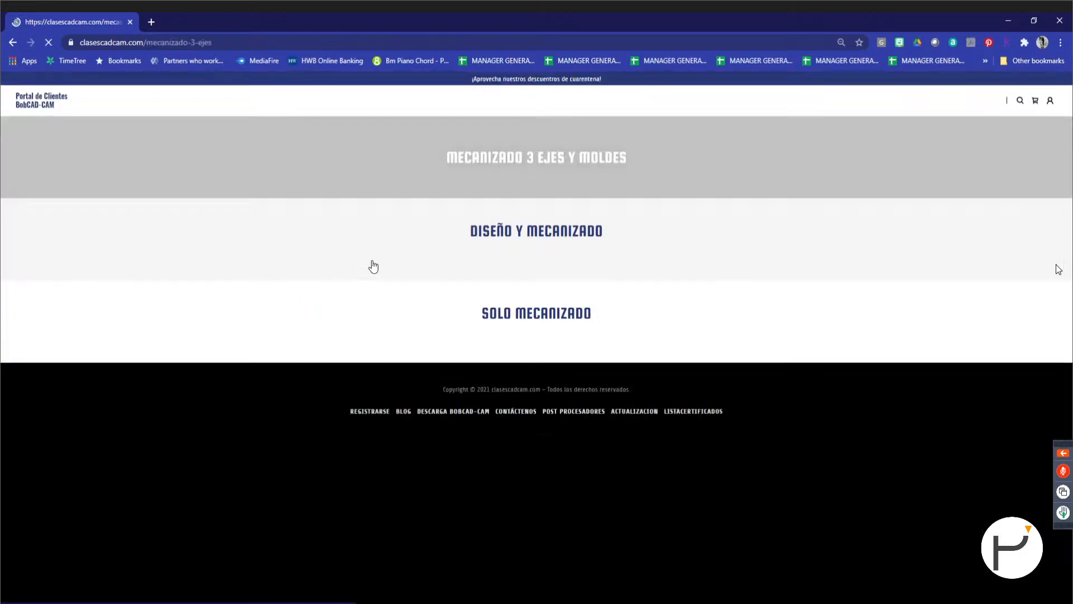
# - Browse the course's lesson carousels and open both Iniciando con BobCAD-CAM lessons under Solo Mecanizado in new tabs
pyautogui.scroll(-2, 469, 464)
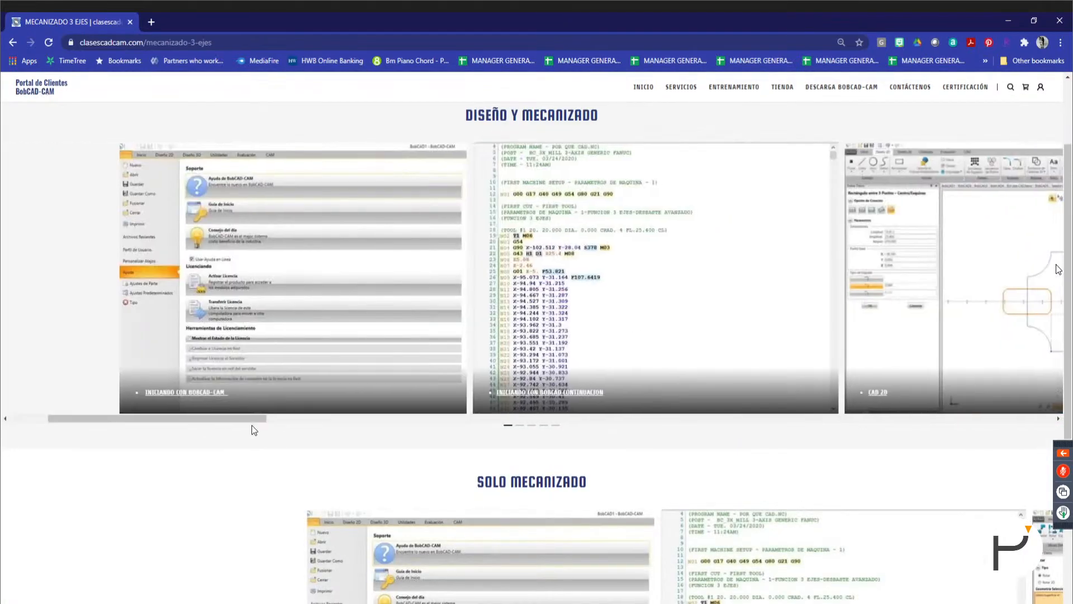
pyautogui.scroll(-2, 252, 424)
pyautogui.scroll(-4, 251, 425)
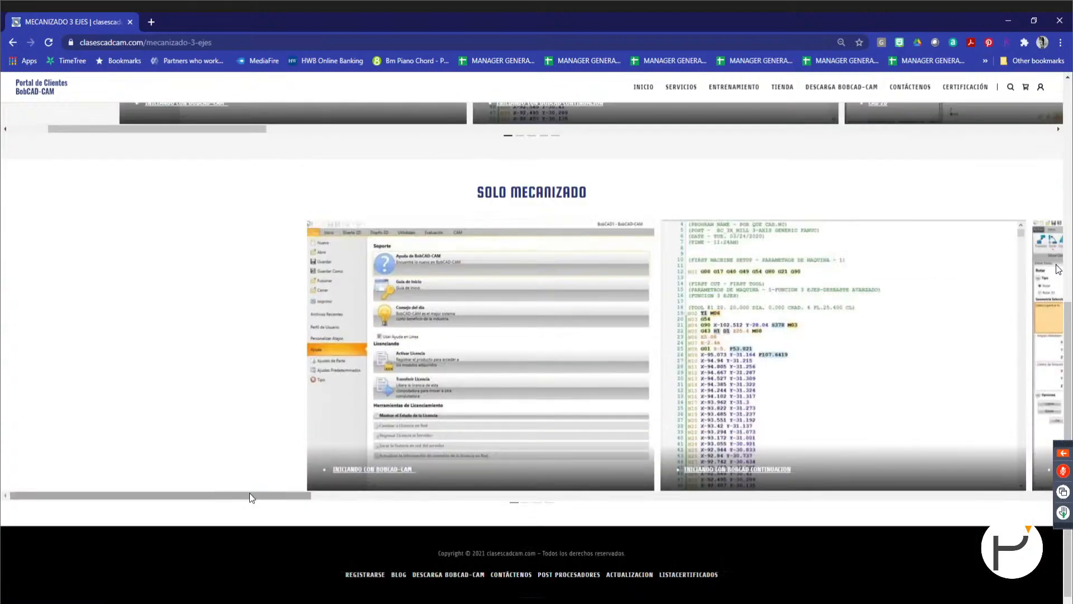
pyautogui.moveTo(249, 492); pyautogui.dragTo(269, 501)
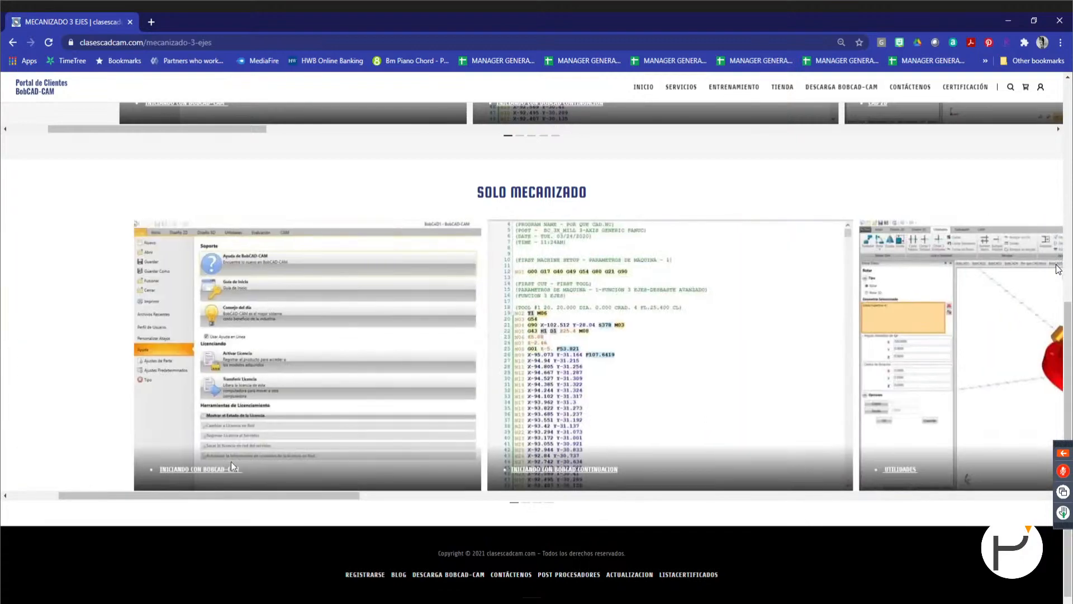
pyautogui.middleClick(215, 471)
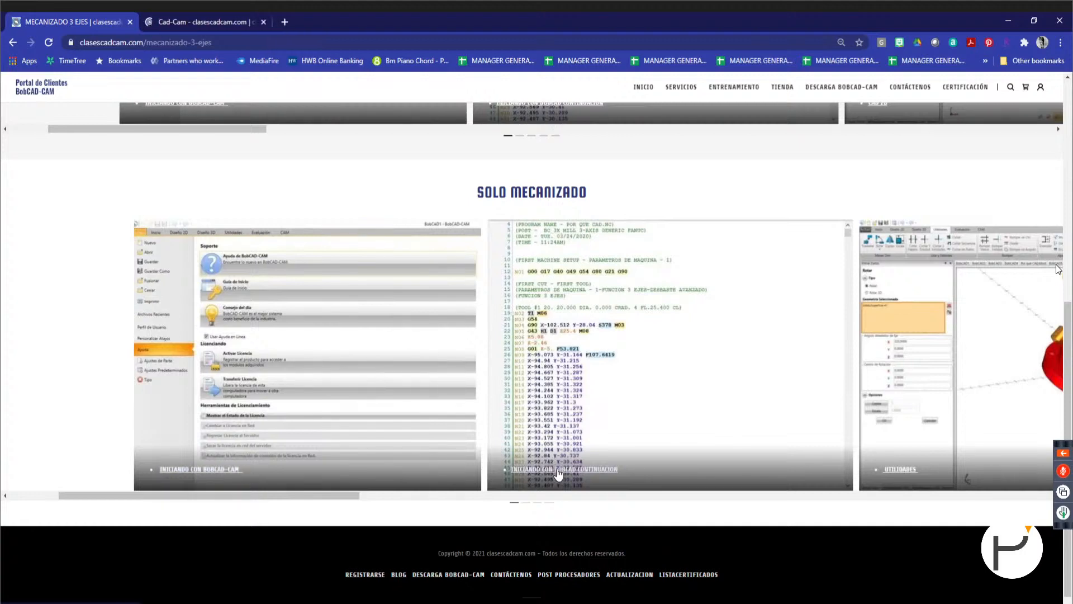
pyautogui.middleClick(555, 467)
# - Review the Iniciando con BobCAD-CAM lesson from activation and installation to licence transfer and the computer optimization video
pyautogui.click(185, 15)
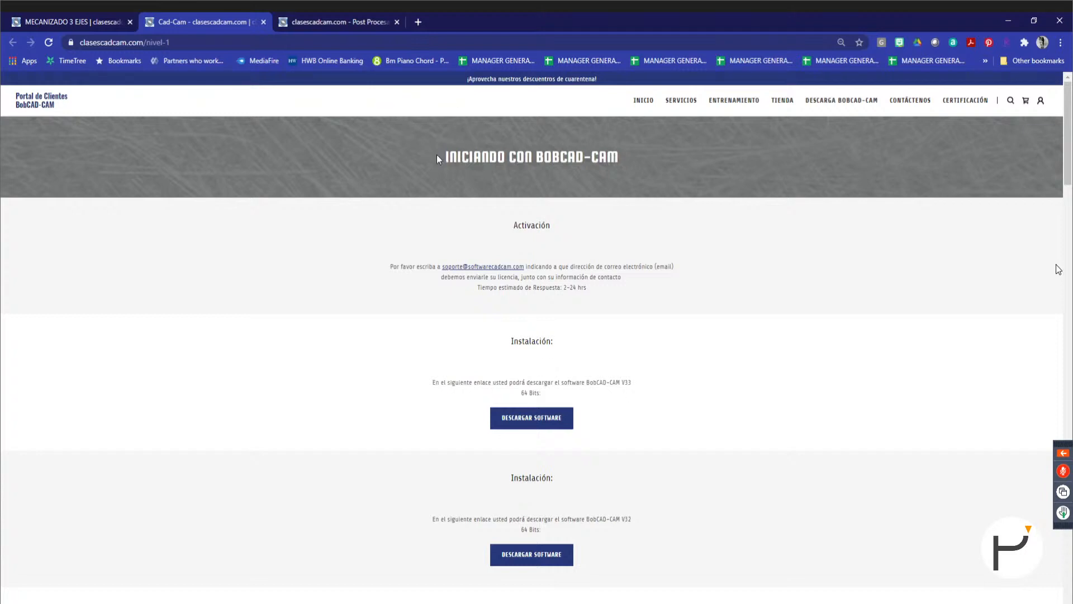
pyautogui.moveTo(439, 155); pyautogui.dragTo(609, 158)
pyautogui.click(506, 253)
pyautogui.scroll(-6, 560, 425)
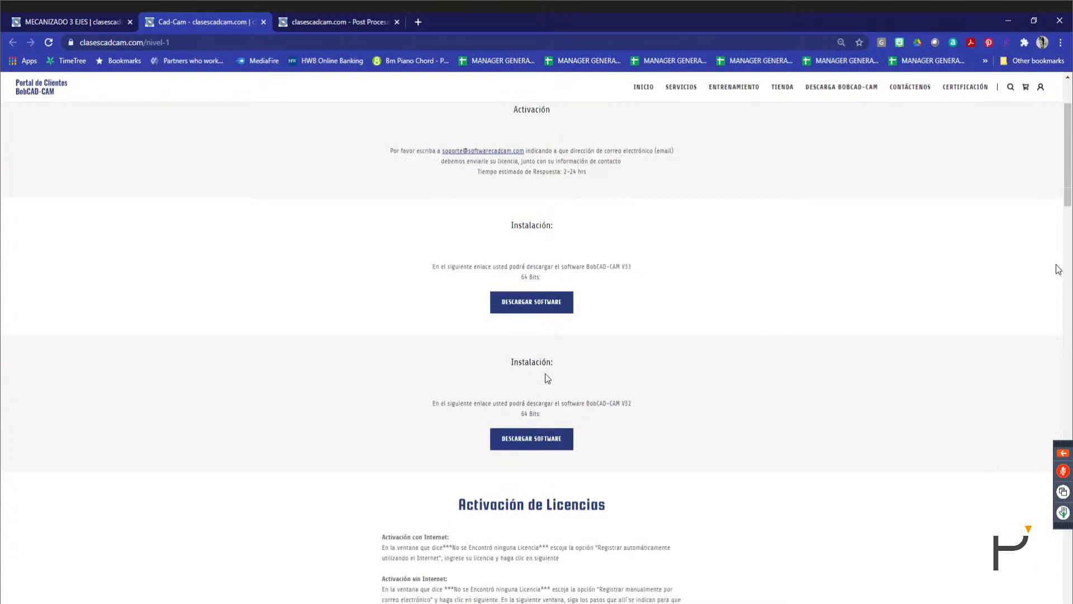
pyautogui.scroll(-5, 545, 369)
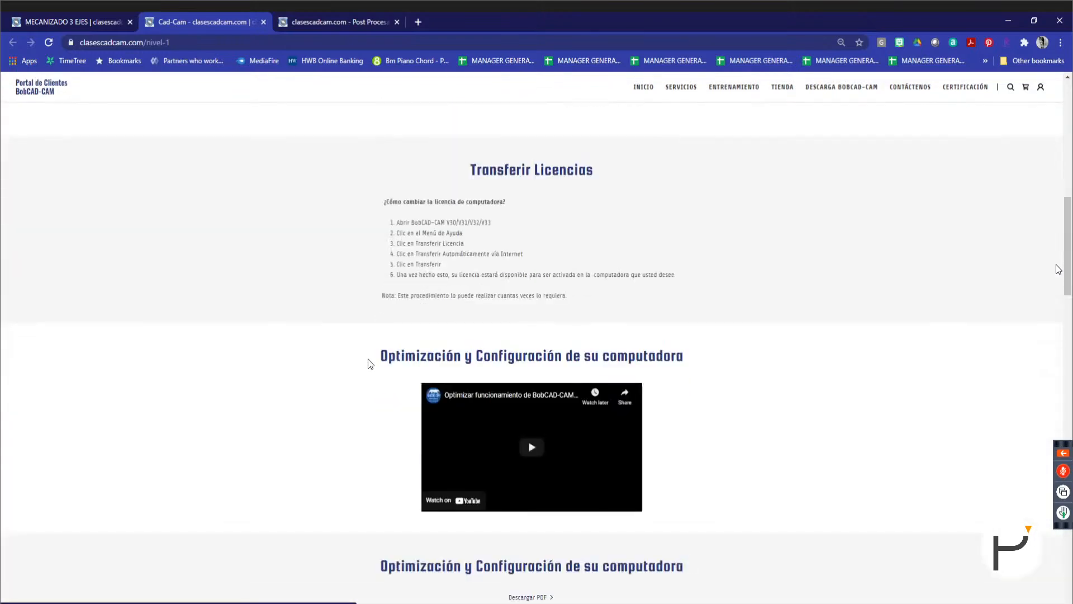
pyautogui.moveTo(380, 357); pyautogui.dragTo(692, 364)
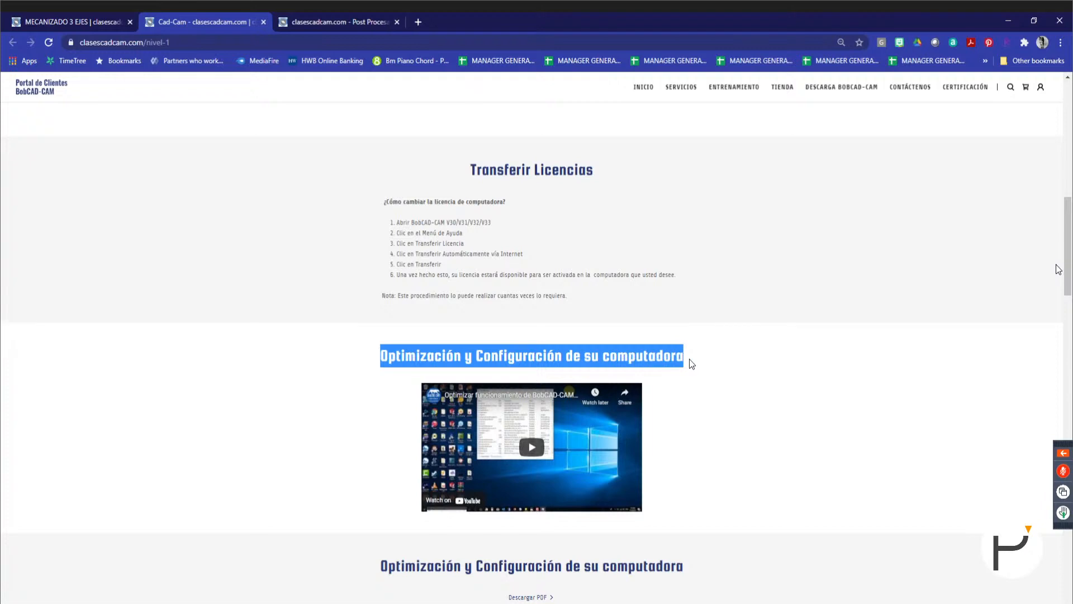
pyautogui.scroll(-2, 559, 347)
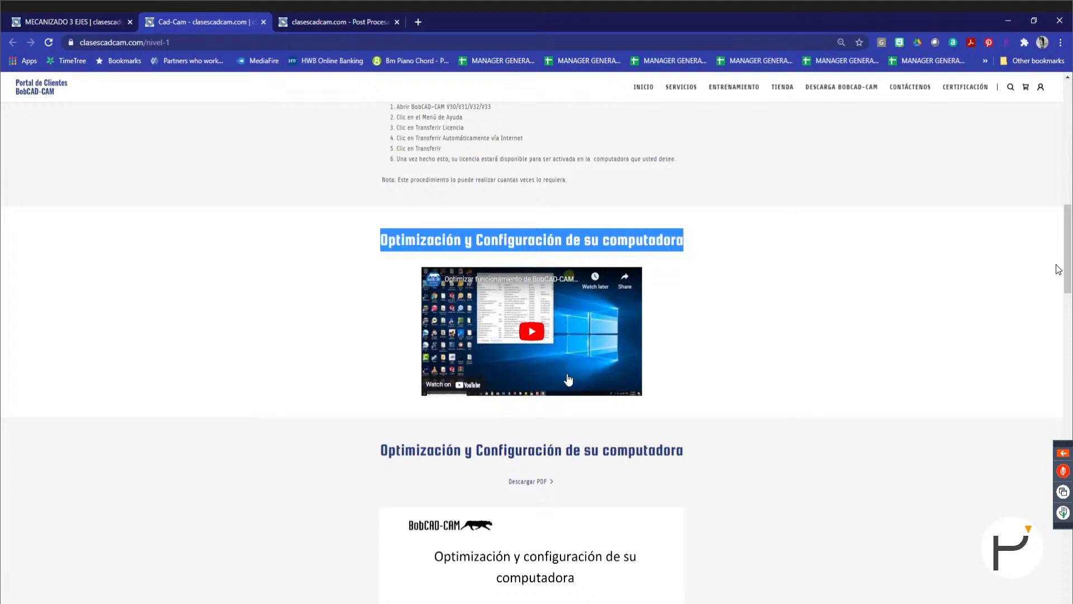
# - Page through the embedded Optimización y configuración de su computadora guide to page 4
pyautogui.scroll(-10, 569, 369)
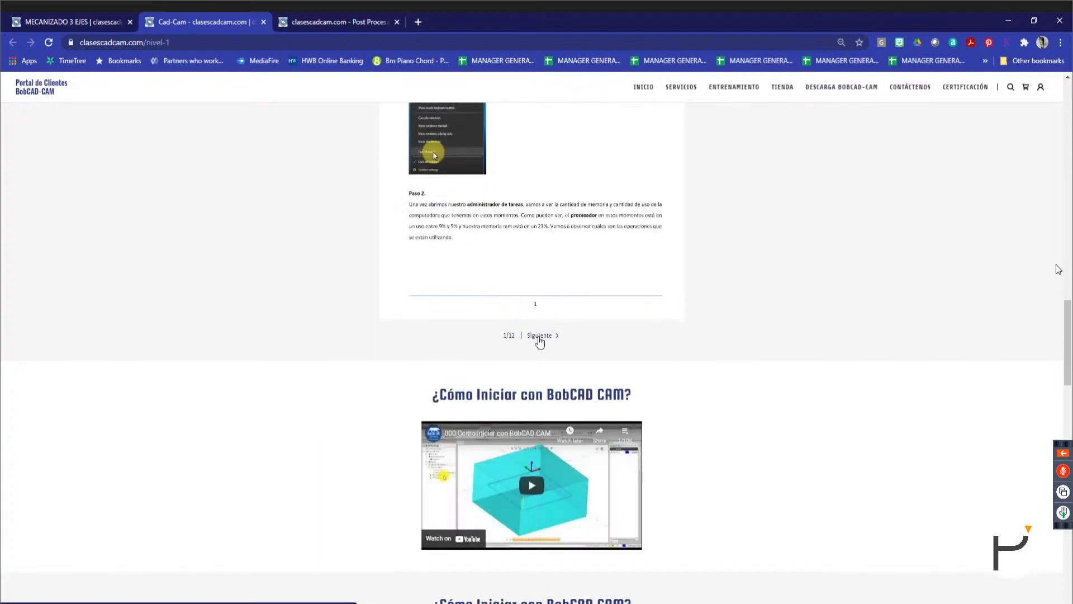
pyautogui.click(557, 336)
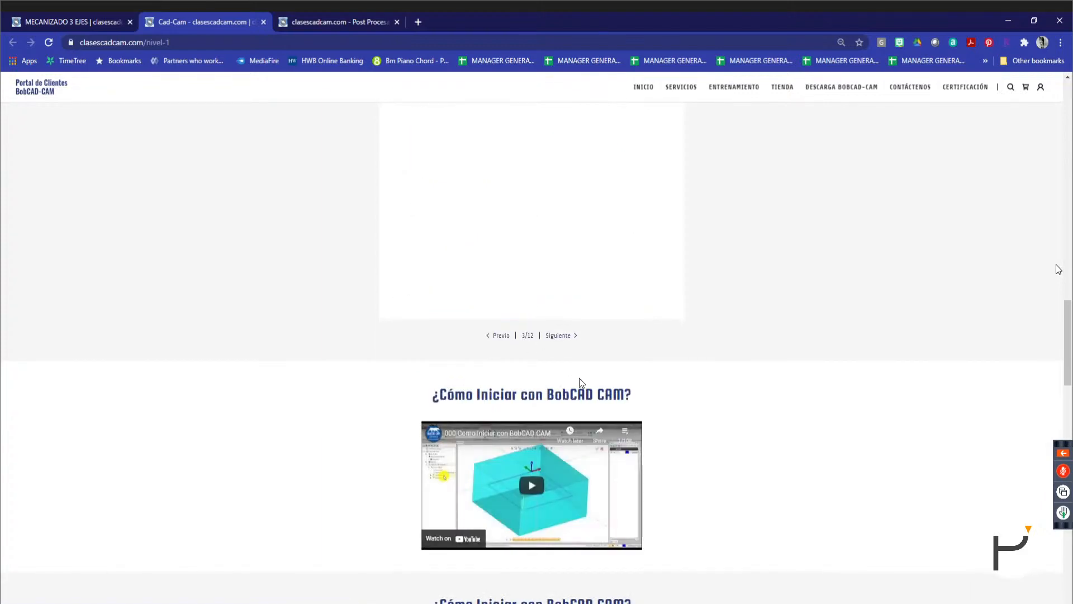
pyautogui.click(562, 397)
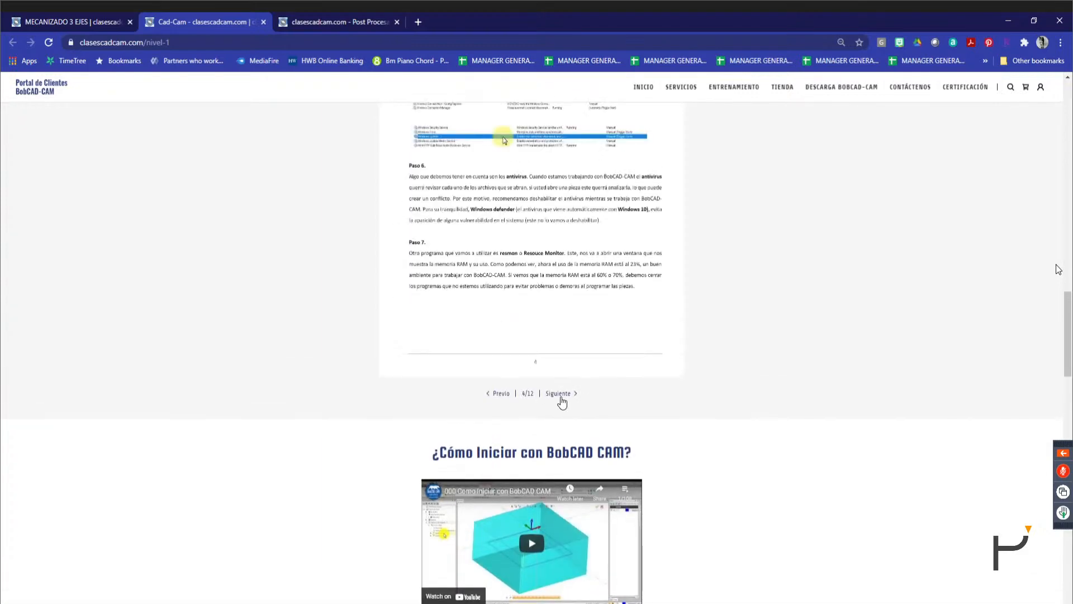
# - View the Post Procesadores lesson, select the access password shown, and open the post processor download page
pyautogui.click(354, 15)
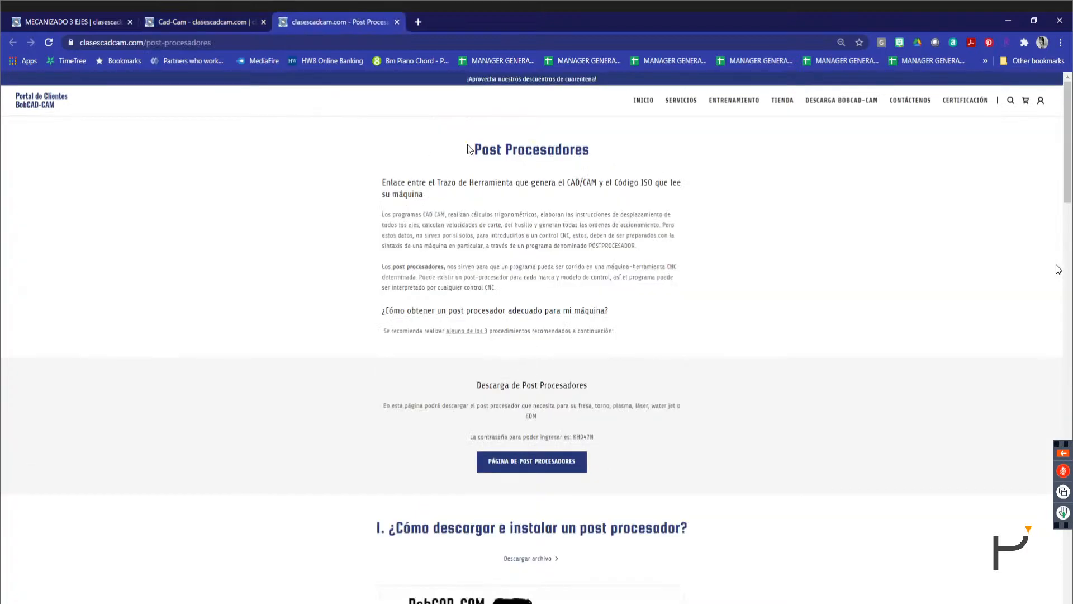
pyautogui.moveTo(471, 149); pyautogui.dragTo(625, 163)
pyautogui.click(626, 167)
pyautogui.doubleClick(584, 437)
pyautogui.click(543, 462)
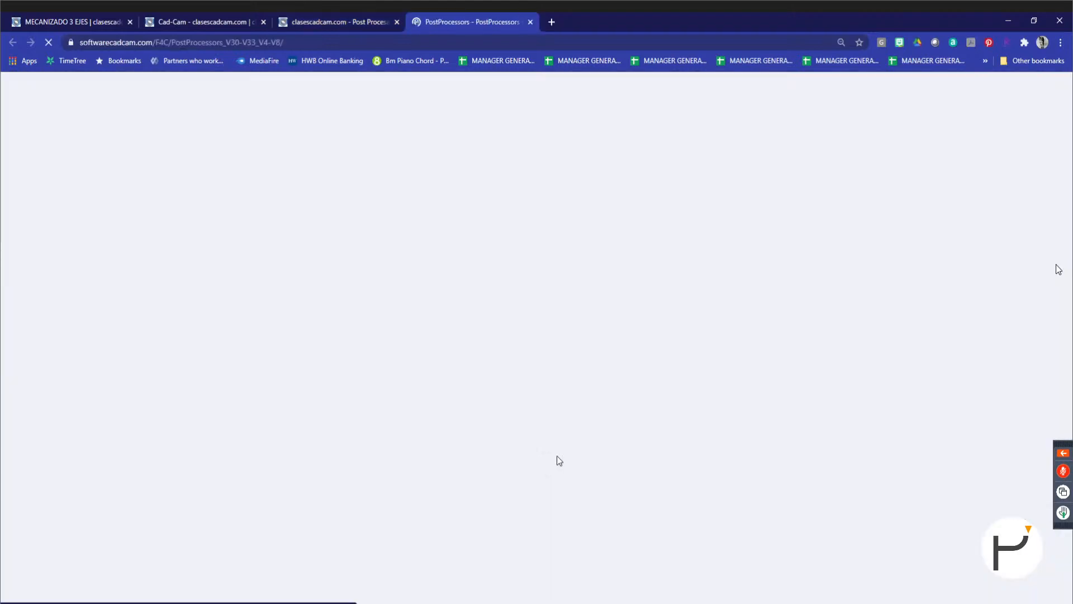
# - Enter the access password in the PostProcessors protected area and open the post processor folder list
pyautogui.click(321, 14)
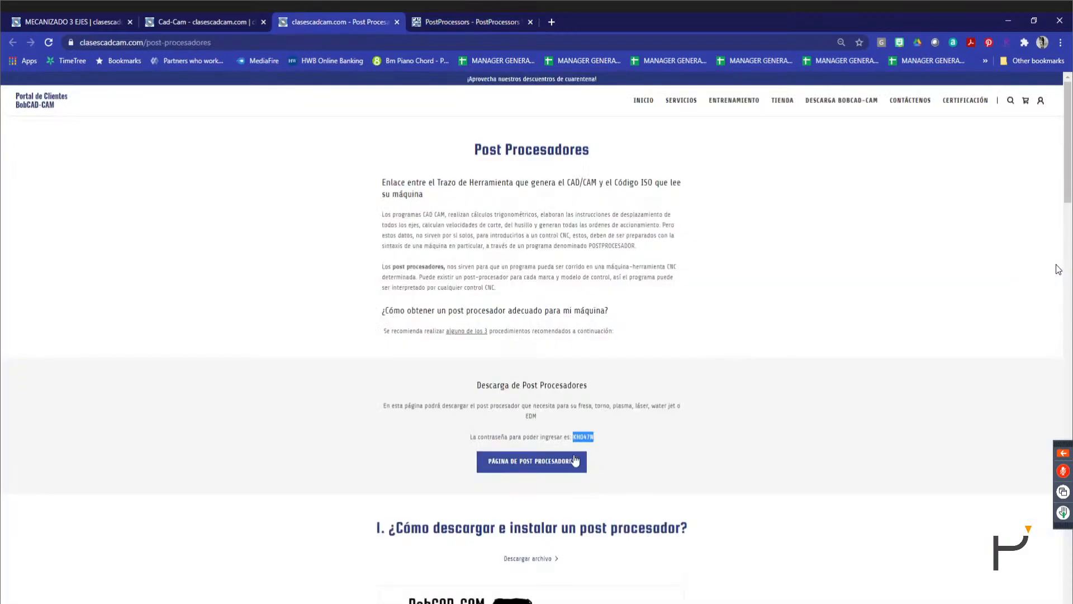
pyautogui.click(501, 21)
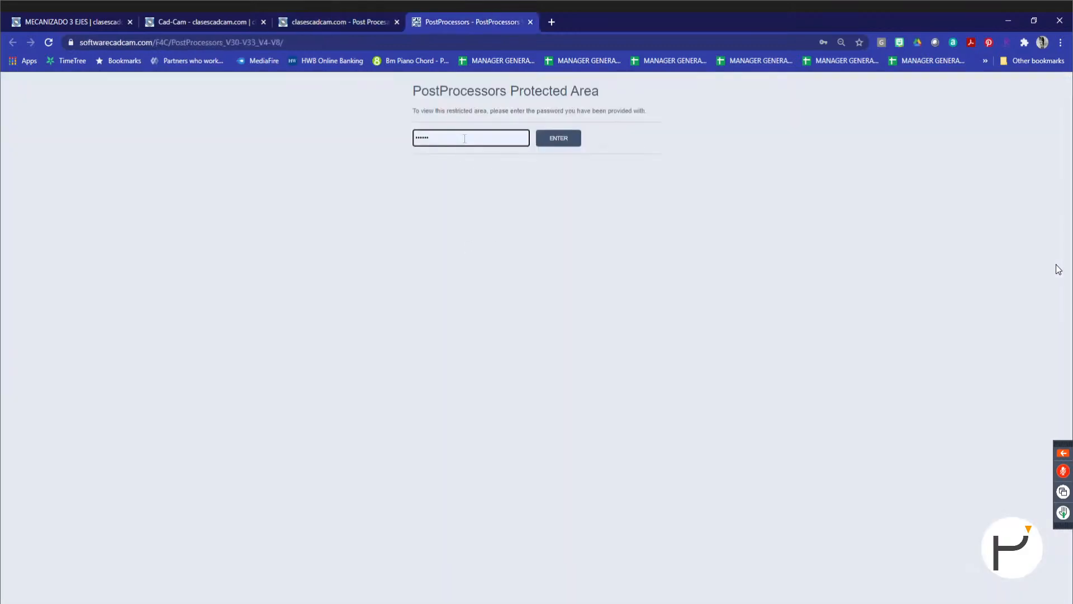
pyautogui.click(512, 138)
pyautogui.click(561, 141)
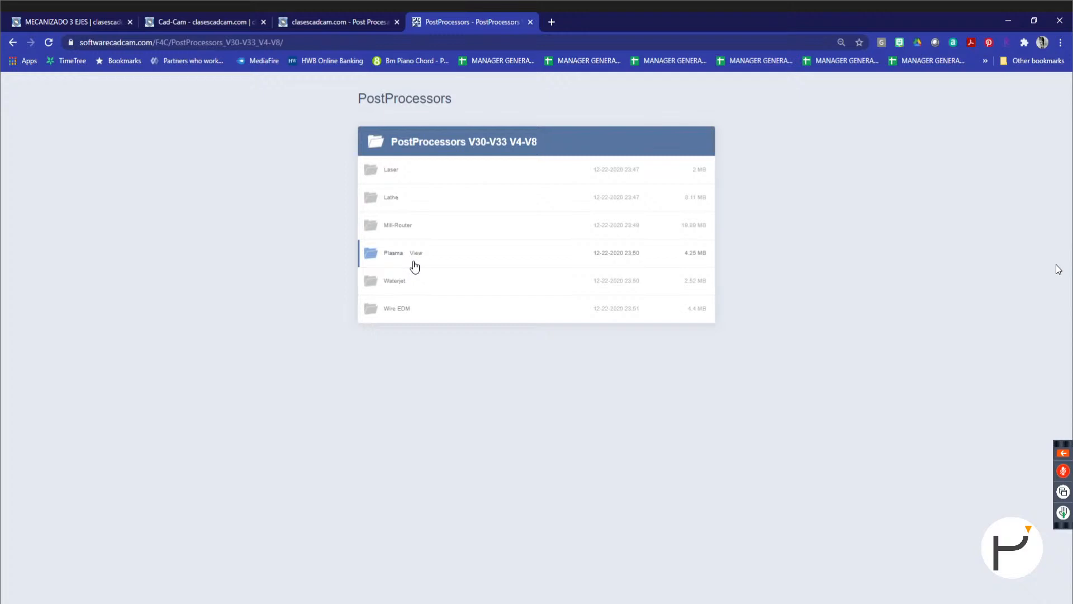
# - Return to the Iniciando con BobCAD-CAM lesson and review the computer optimization video and PDF guide
pyautogui.click(193, 17)
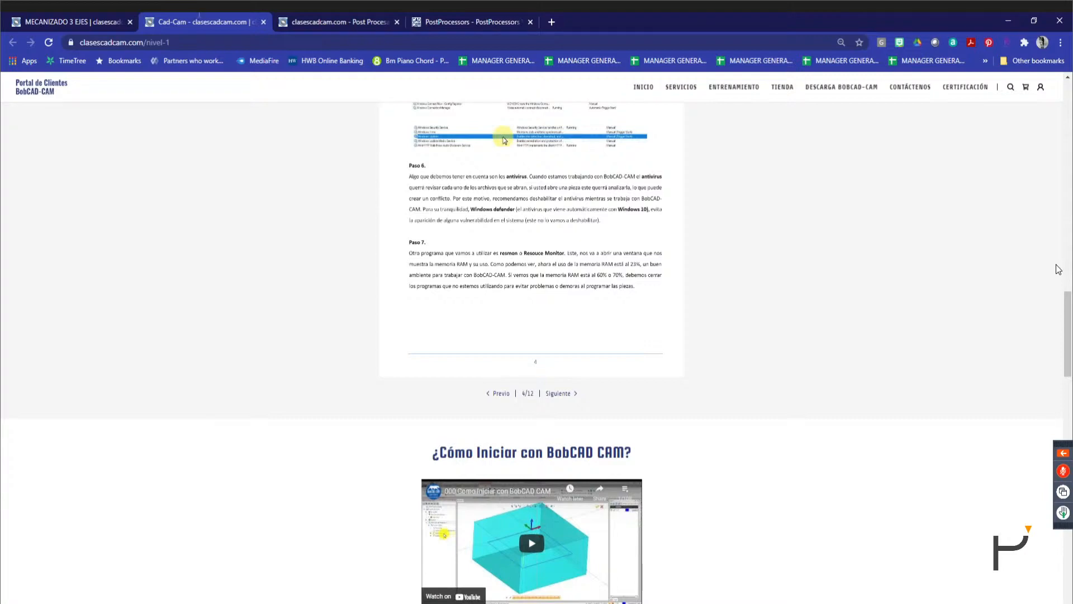
pyautogui.scroll(9, 626, 353)
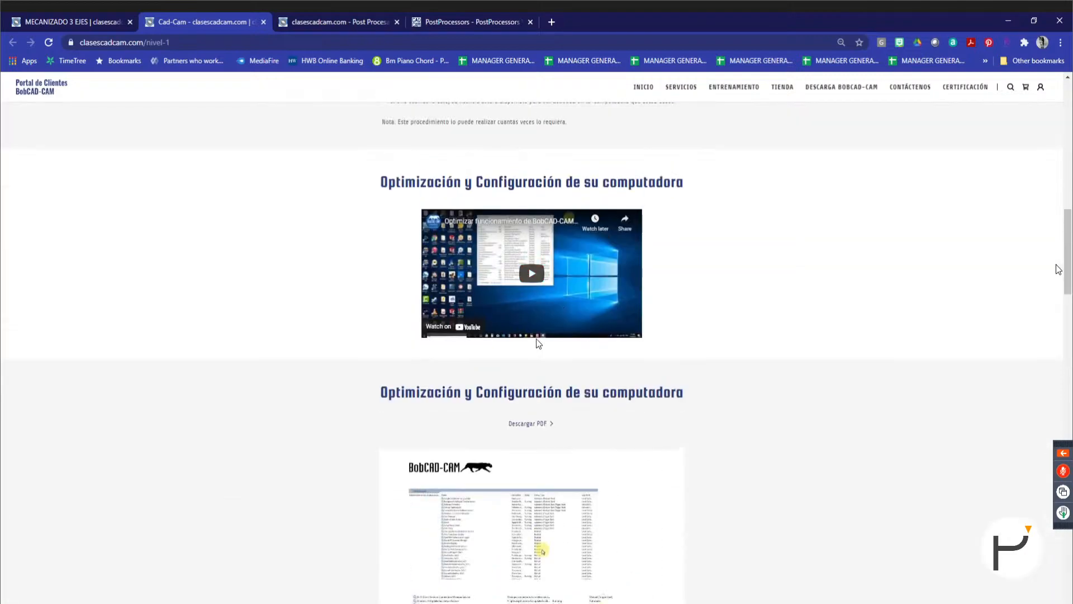
pyautogui.scroll(-3, 531, 340)
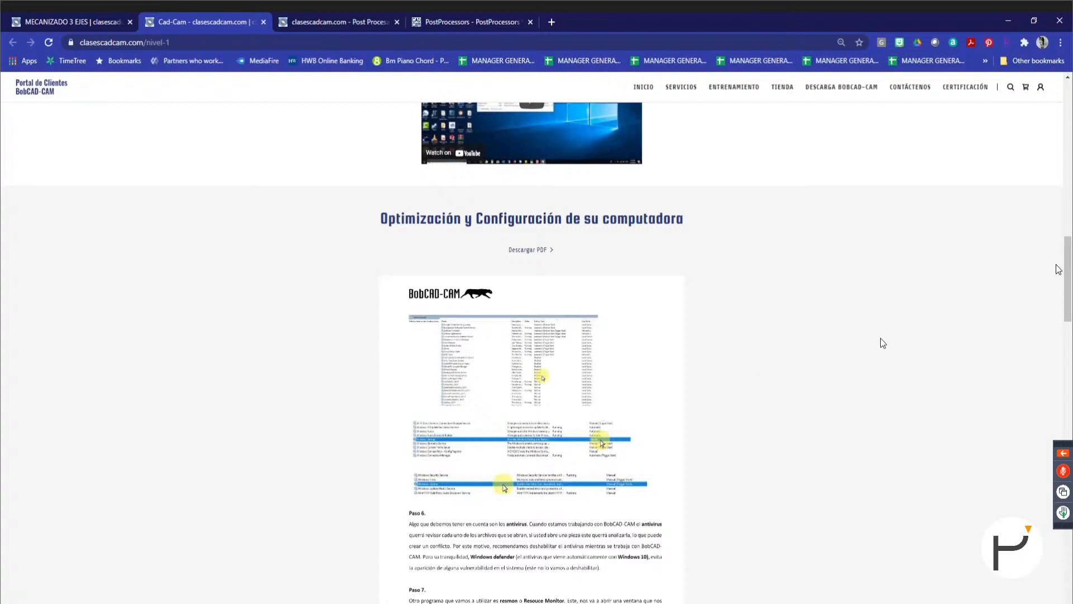
pyautogui.scroll(-5, 883, 335)
pyautogui.scroll(6, 887, 332)
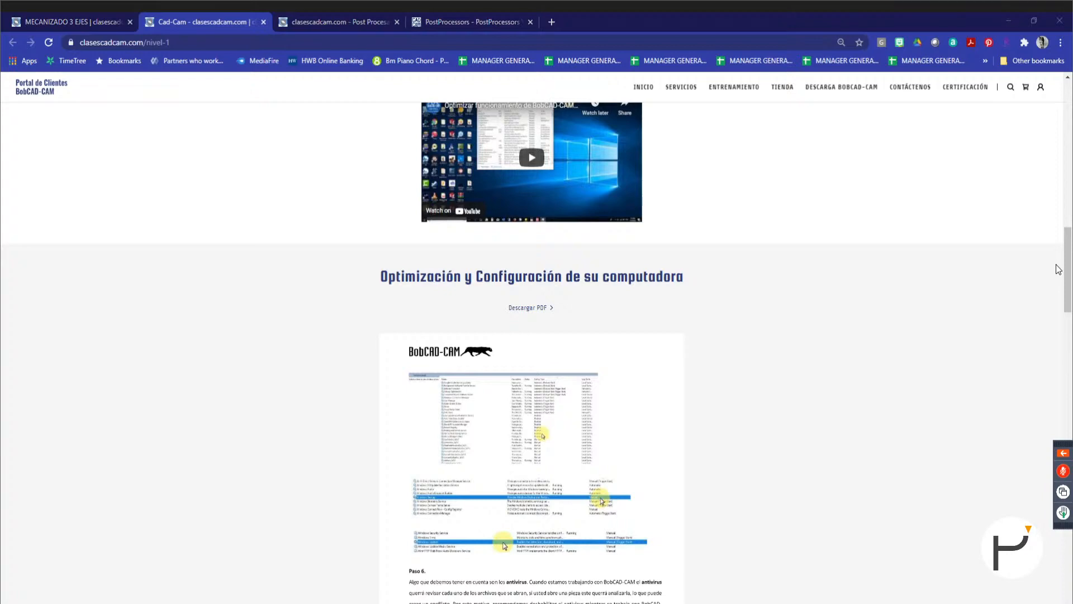
pyautogui.scroll(3, 760, 294)
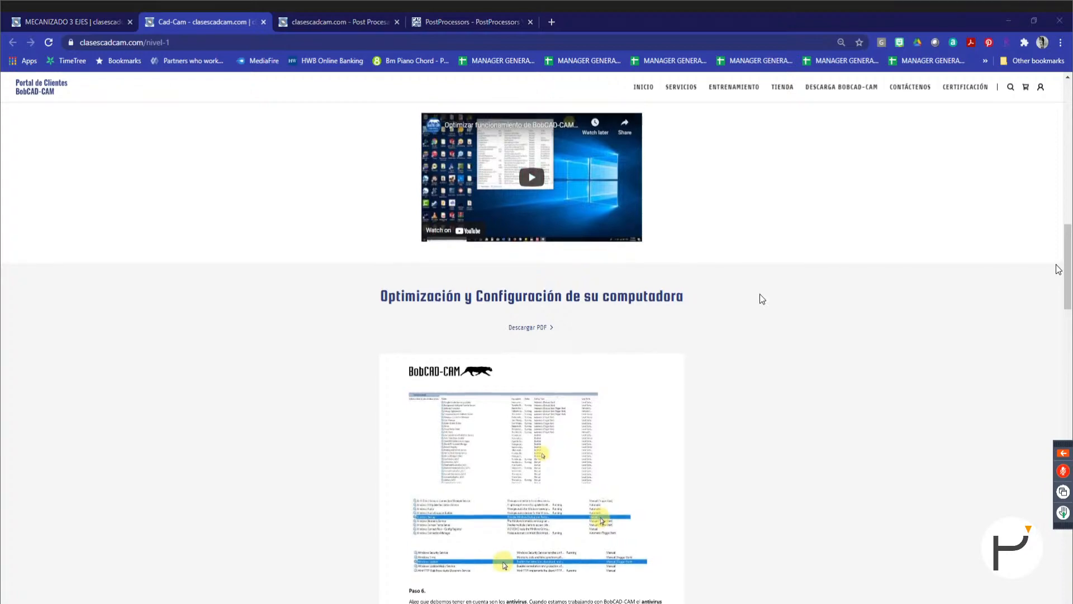
# - Open the Librería de Seminarios en Línea from the site's Servicios page
pyautogui.click(727, 88)
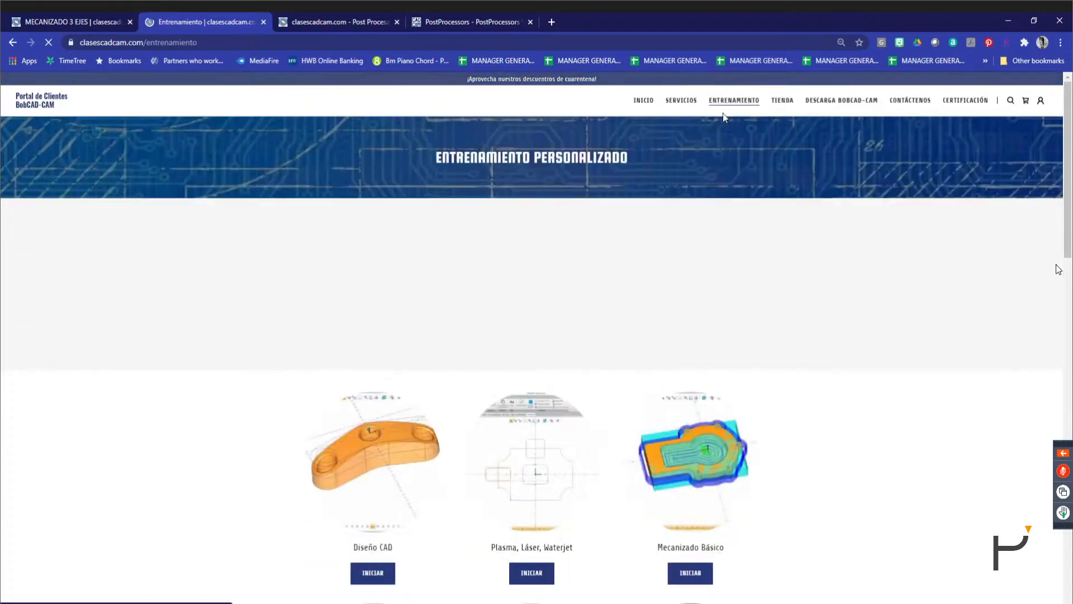
pyautogui.click(690, 102)
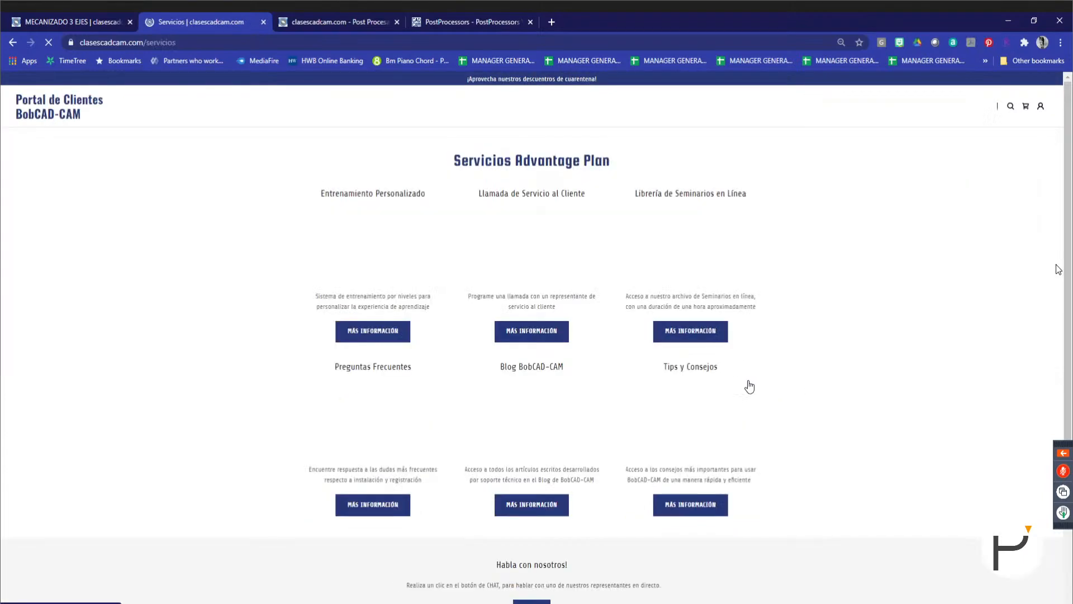
pyautogui.click(695, 342)
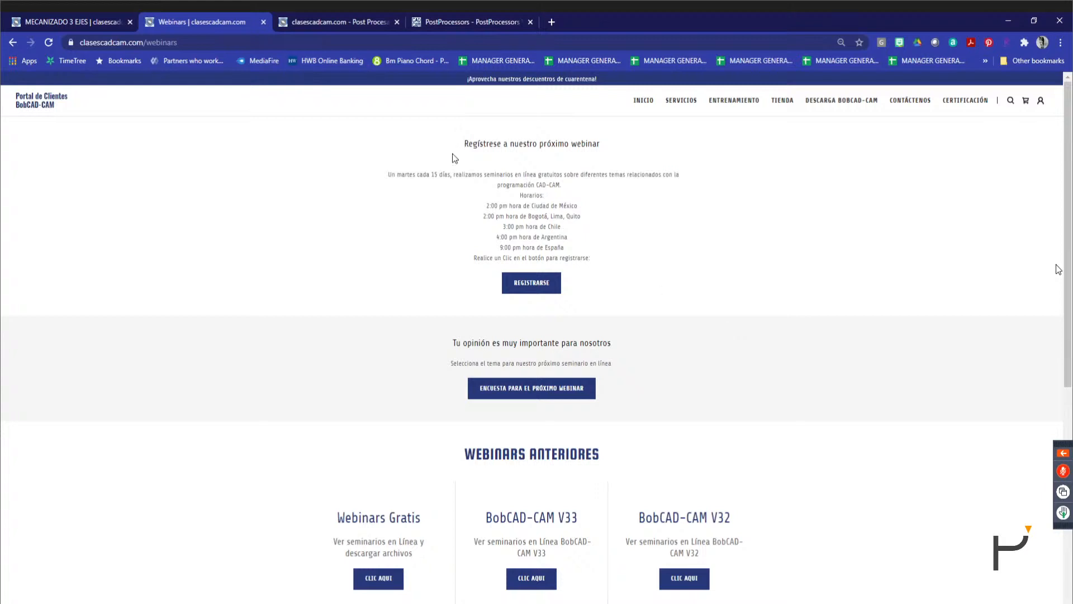
# - Highlight the webinar registration schedule and the next-webinar survey section, and open the BobCAD-CAM V33 webinars
pyautogui.moveTo(466, 137); pyautogui.dragTo(635, 257)
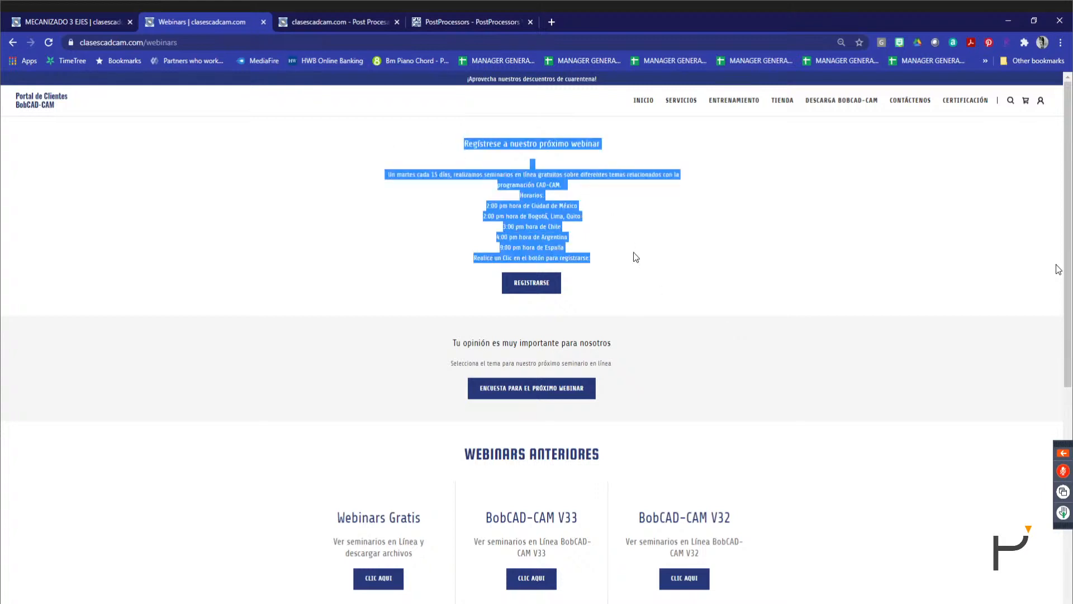
pyautogui.scroll(-2, 609, 282)
pyautogui.moveTo(455, 231); pyautogui.dragTo(641, 272)
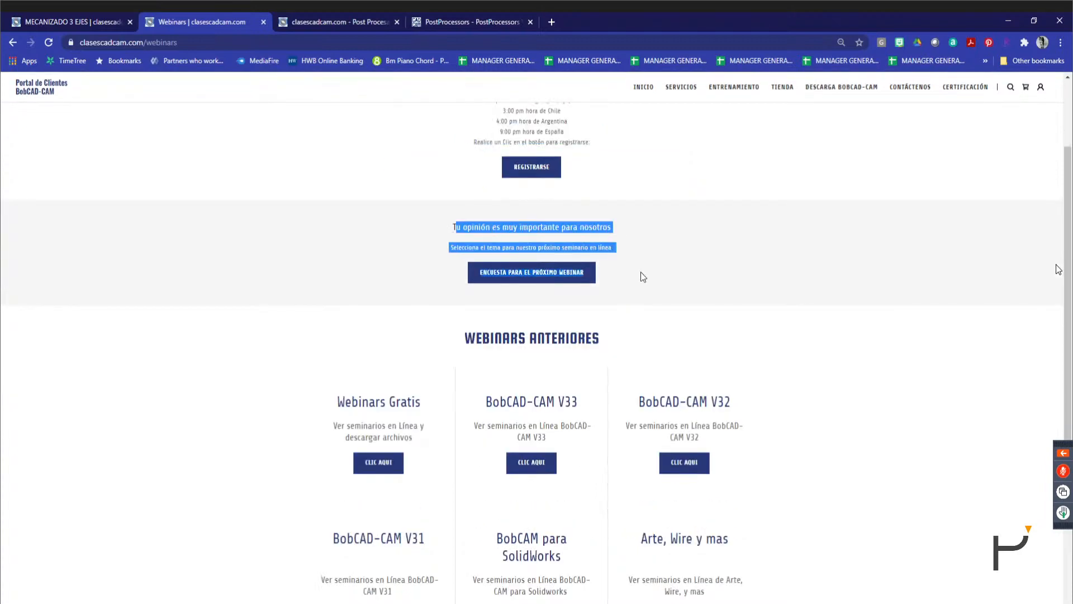
pyautogui.click(746, 356)
pyautogui.click(534, 464)
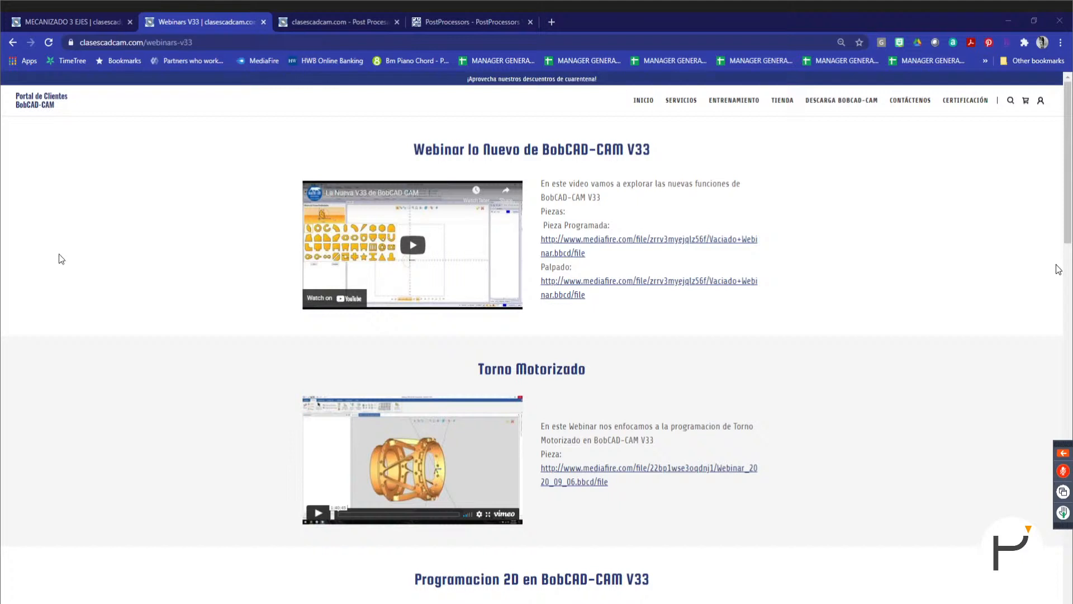
# - Switch to BobCAD-CAM, jump the simulation to the final hole chamfer milling operations, and play them at a reduced speed
pyautogui.click(848, 391)
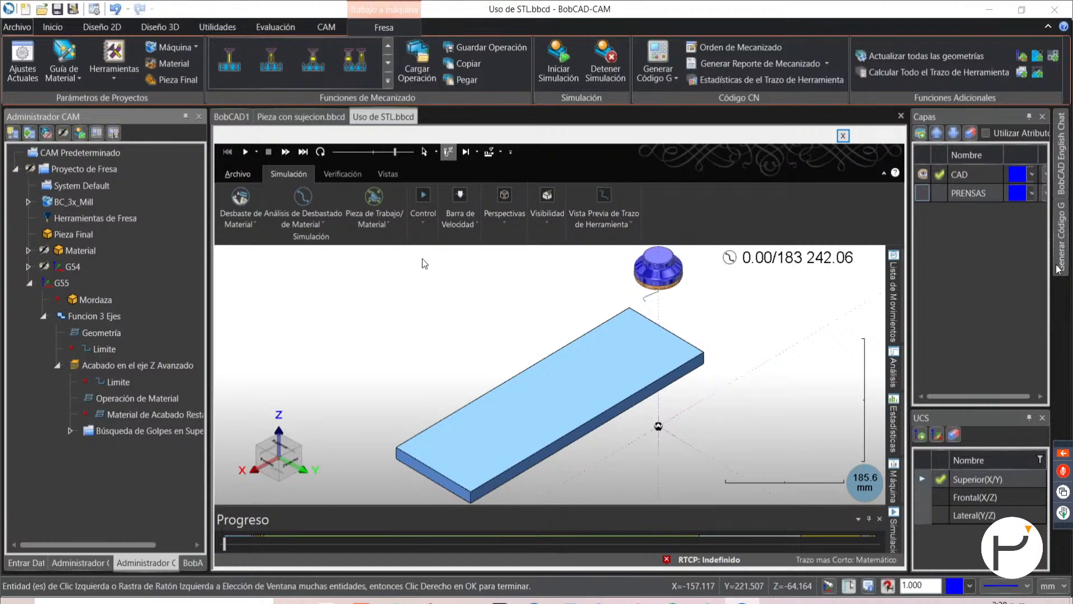
pyautogui.moveTo(894, 302)
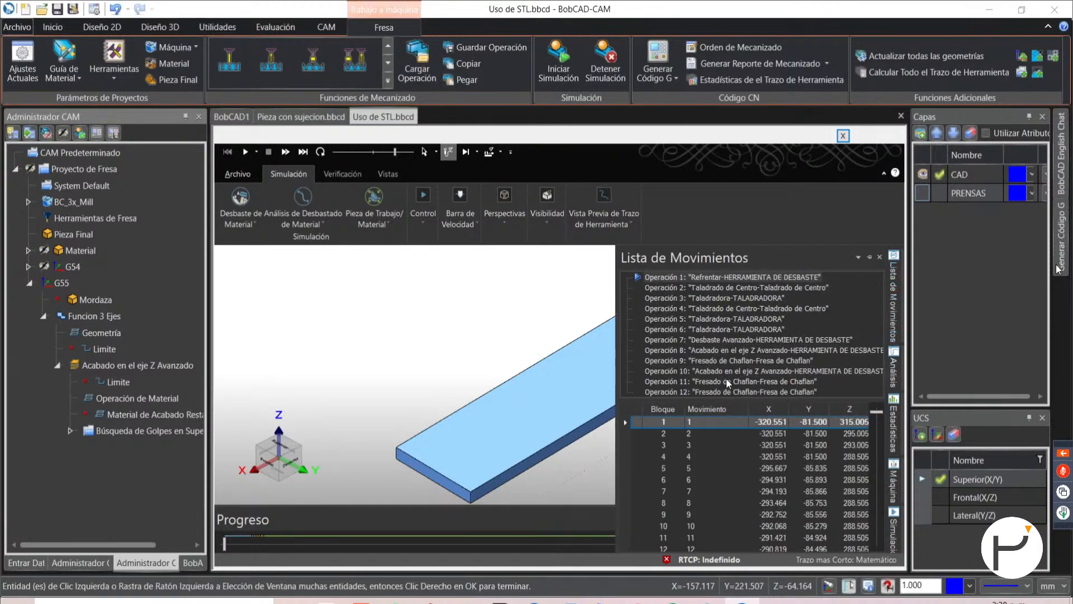
pyautogui.click(685, 387)
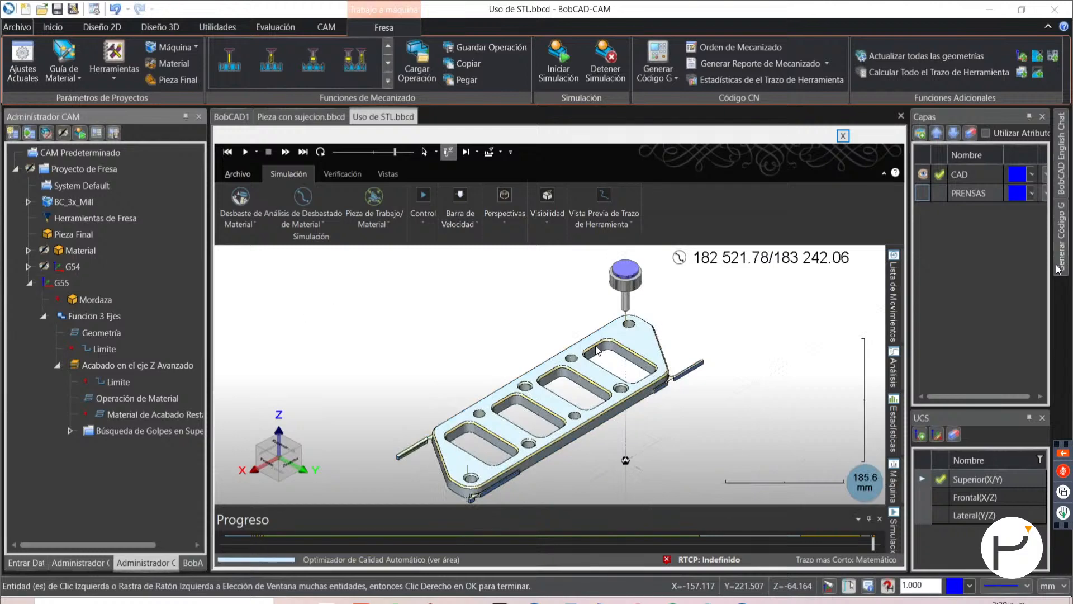
pyautogui.moveTo(394, 151); pyautogui.dragTo(358, 152)
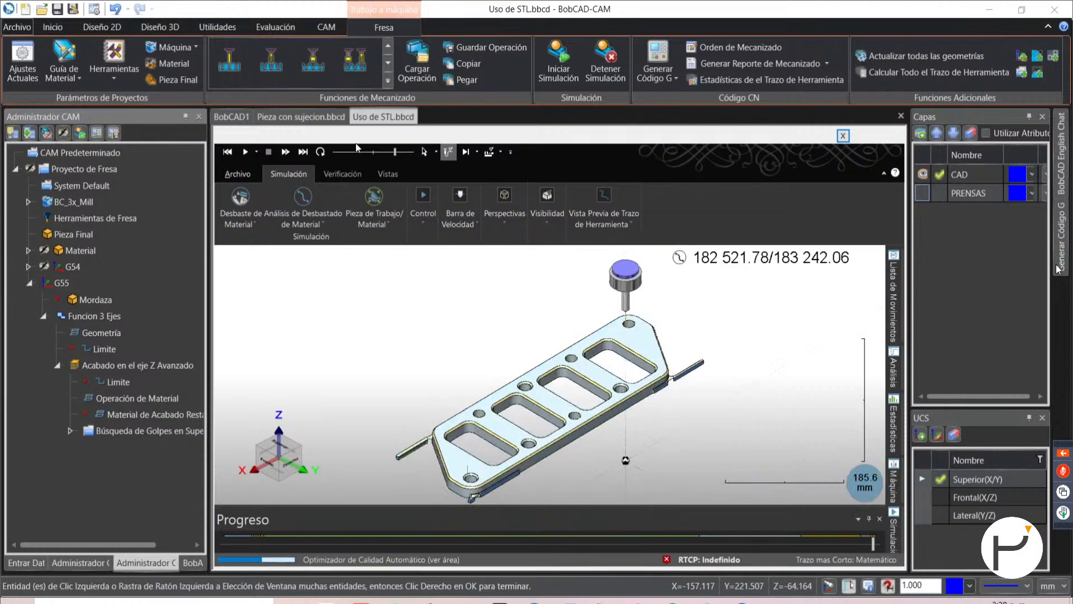
pyautogui.click(245, 152)
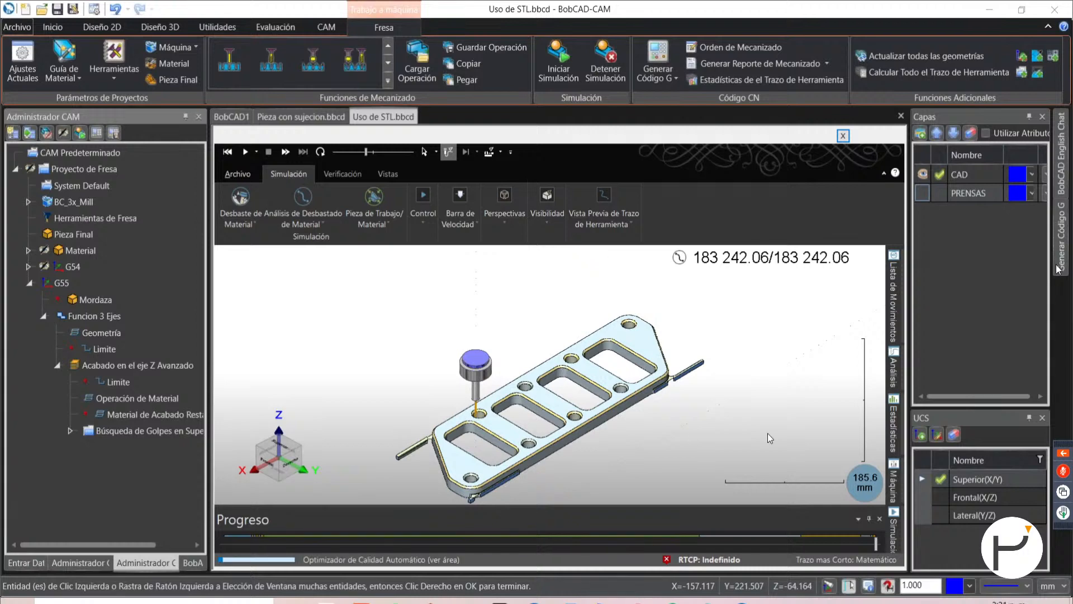
# - Inspect the leftover material along the plate's edge and corner from below in the simulation, and exit the simulation
pyautogui.moveTo(550, 447); pyautogui.dragTo(550, 313, button='middle')
pyautogui.scroll(5, 454, 456)
pyautogui.moveTo(481, 418); pyautogui.dragTo(492, 405, button='middle')
pyautogui.scroll(6, 420, 436)
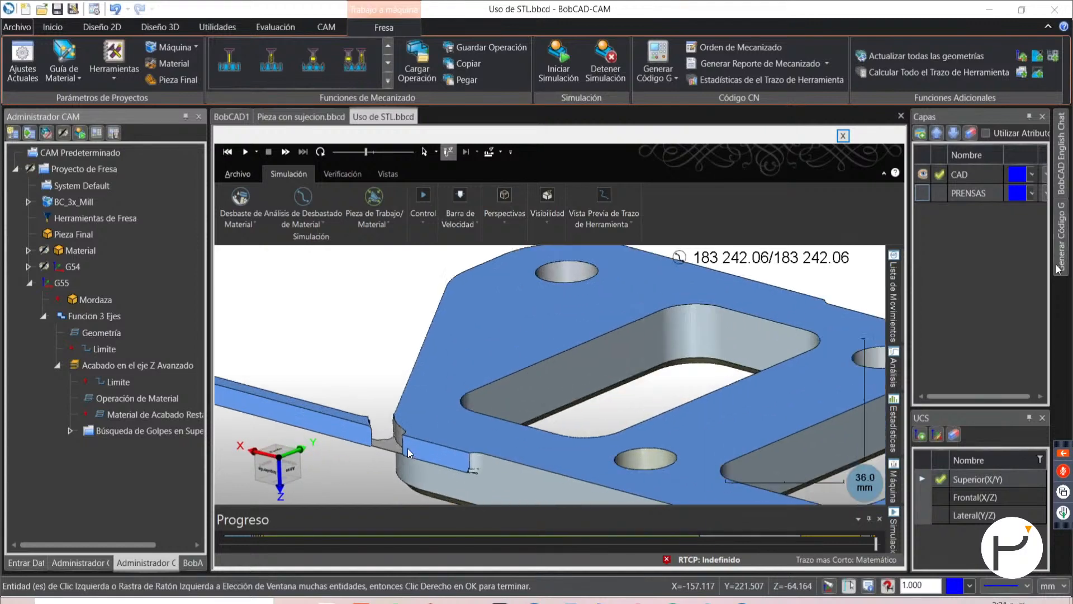
pyautogui.scroll(-3, 400, 436)
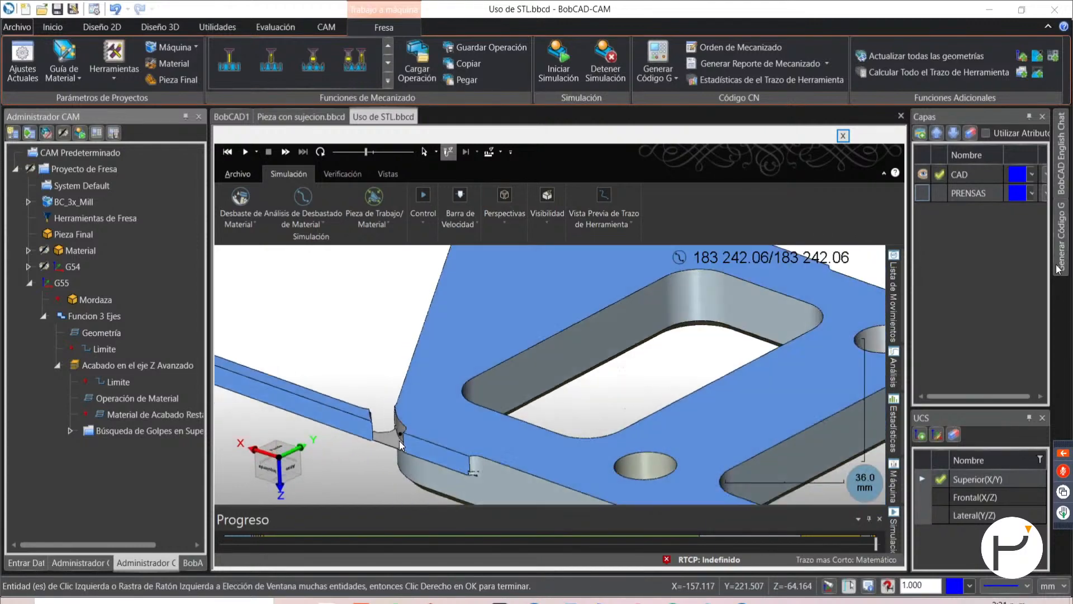
pyautogui.moveTo(399, 441); pyautogui.dragTo(412, 448, button='middle')
pyautogui.scroll(6, 404, 441)
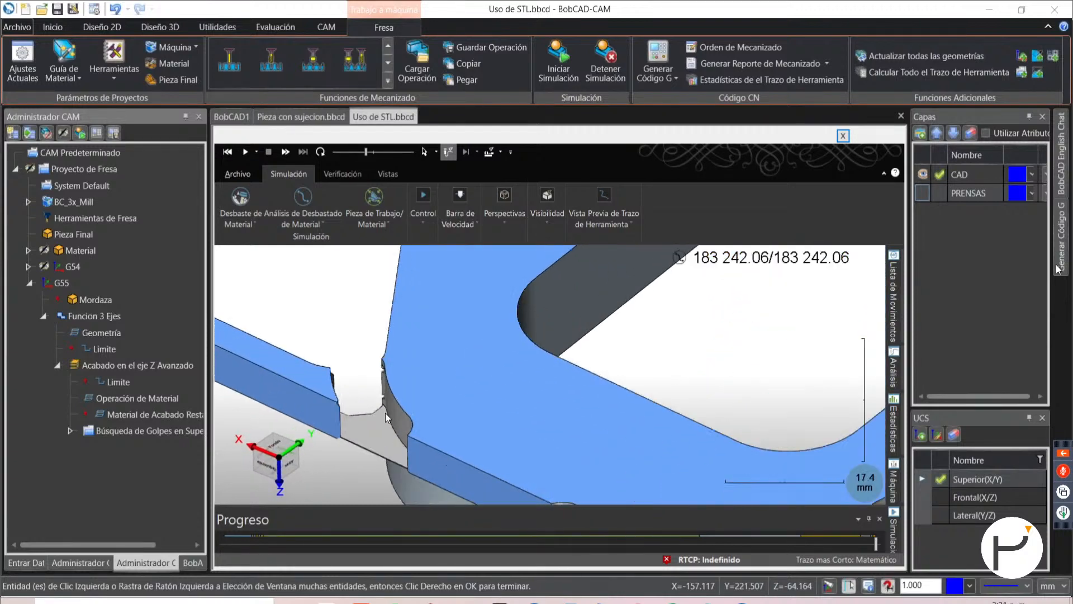
pyautogui.scroll(-6, 386, 418)
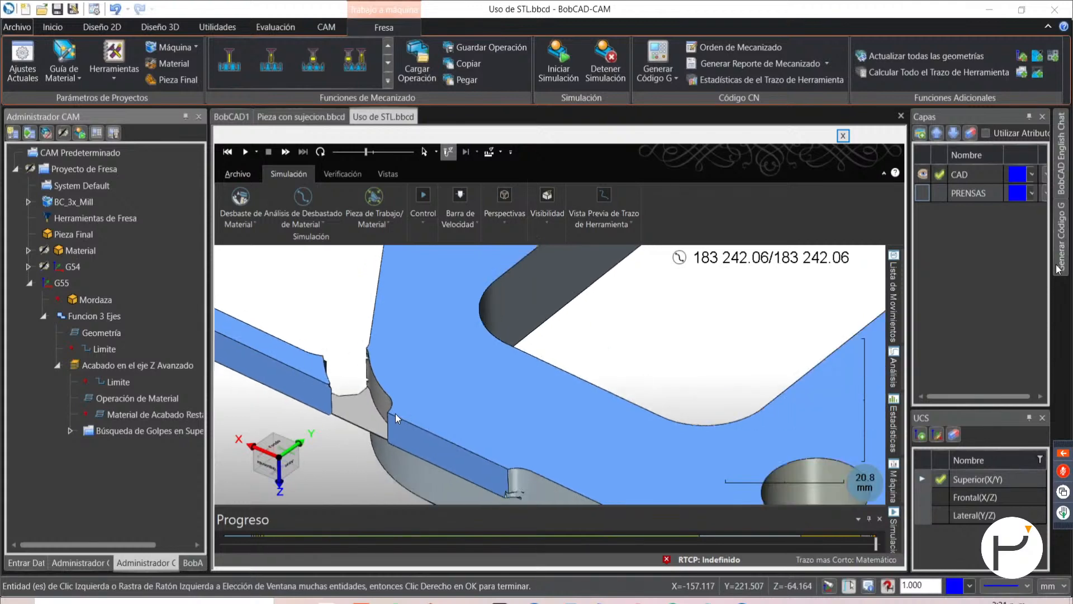
pyautogui.scroll(-4, 395, 414)
pyautogui.scroll(-5, 391, 415)
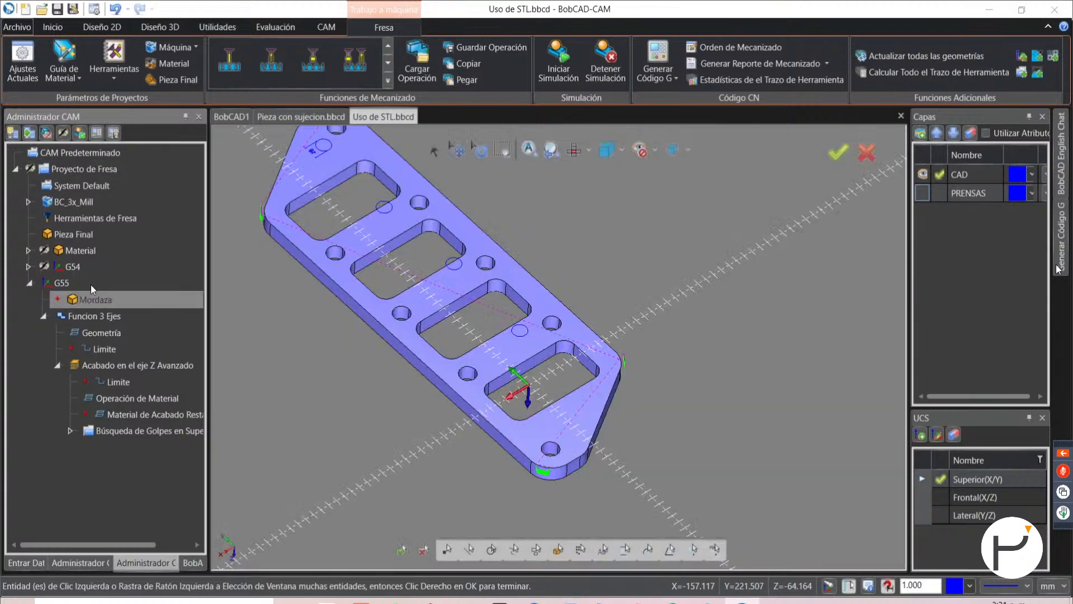
# - Examine the toolpath of the G55 Acabado en el eje Z Avanzado operation and the G55 origin on the part
pyautogui.click(113, 366)
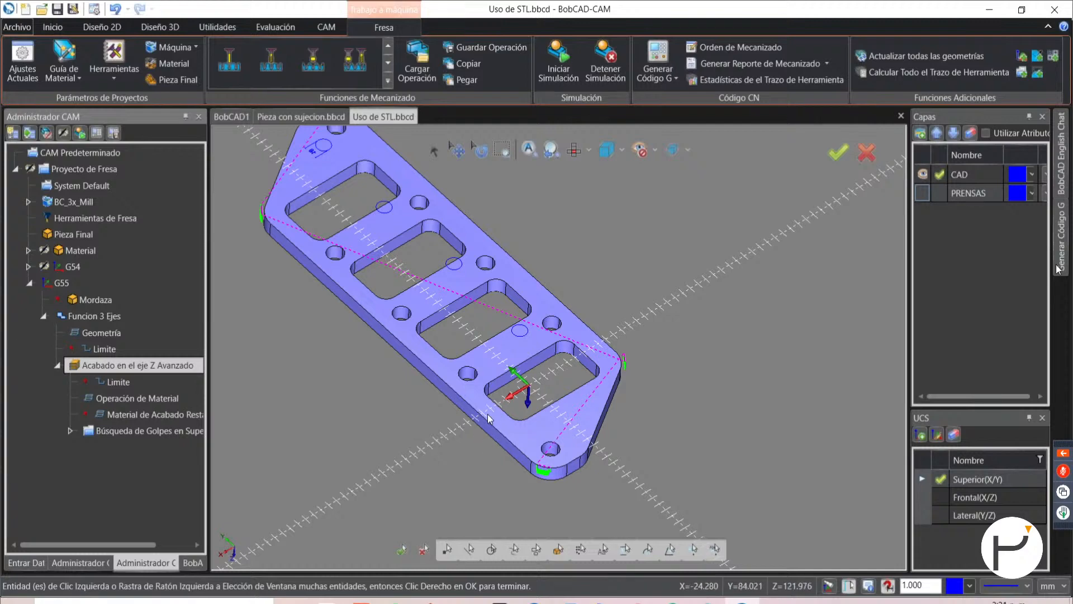
pyautogui.scroll(-2, 490, 418)
pyautogui.scroll(6, 559, 363)
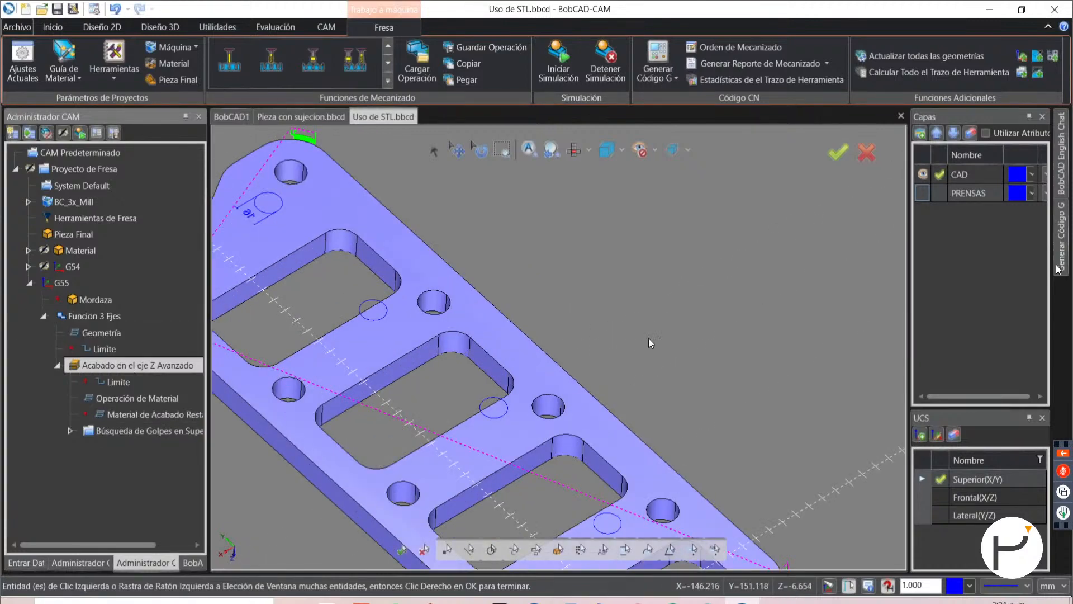
pyautogui.scroll(-5, 484, 327)
pyautogui.click(61, 283)
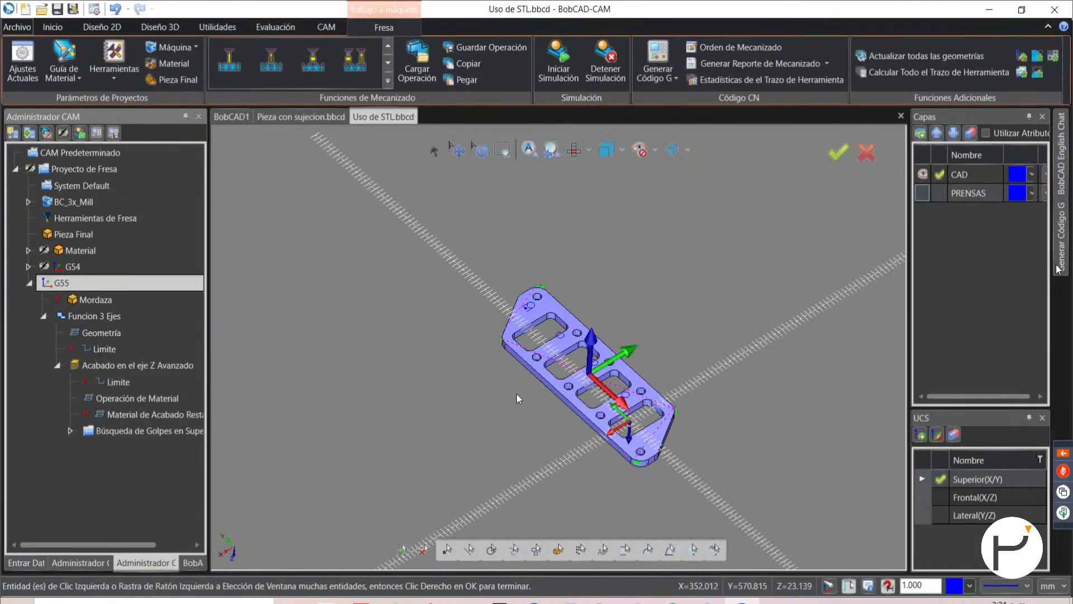
pyautogui.click(535, 547)
# - Review the milling project's operation sequence in Orden de Mecanizado and close it without changes
pyautogui.click(79, 178)
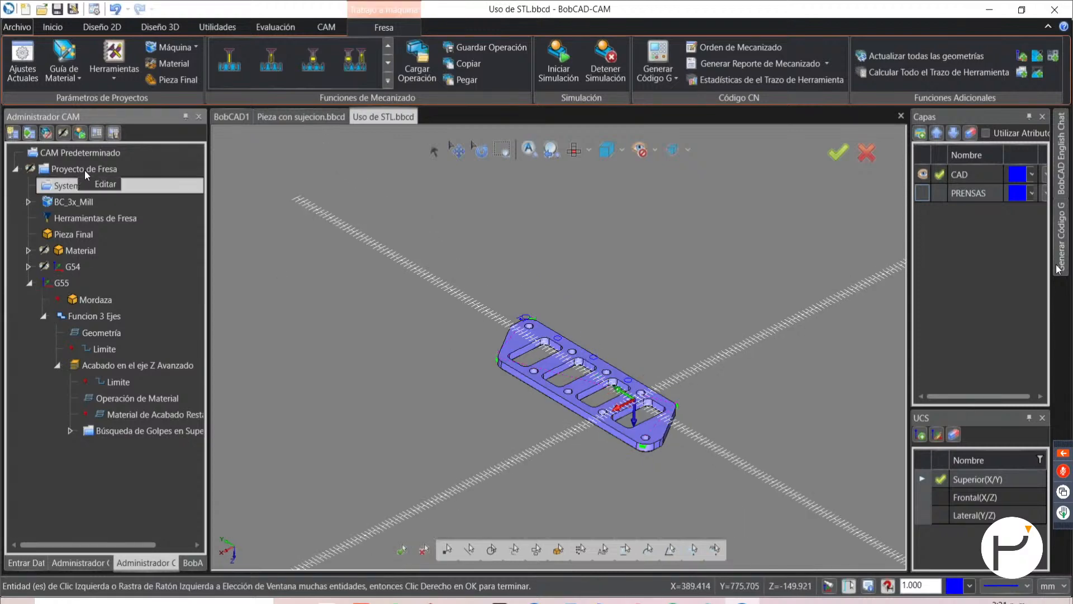
pyautogui.rightClick(85, 171)
pyautogui.click(120, 187)
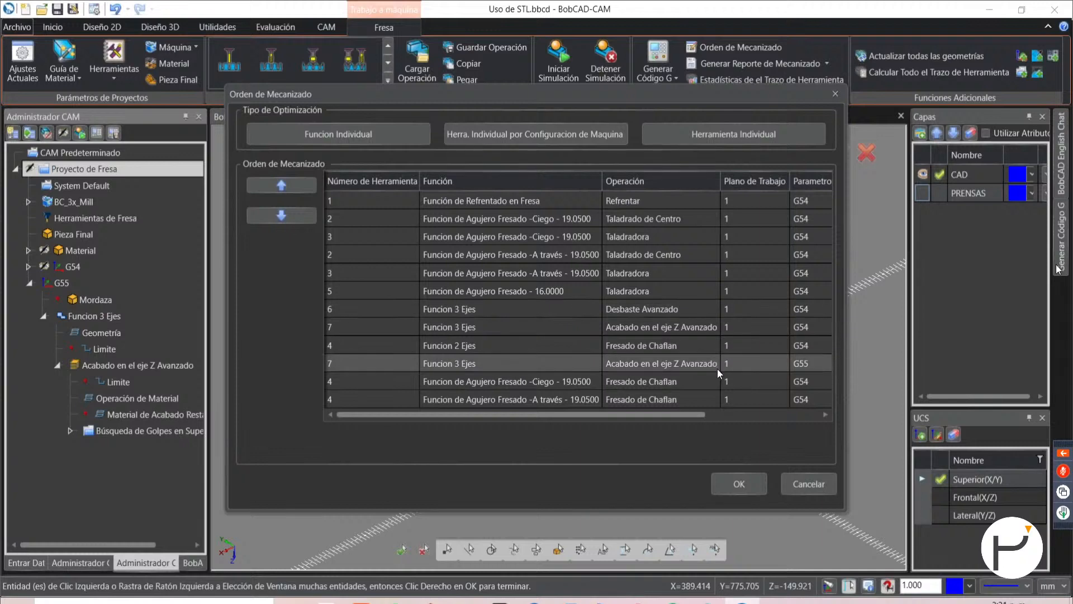
pyautogui.click(625, 206)
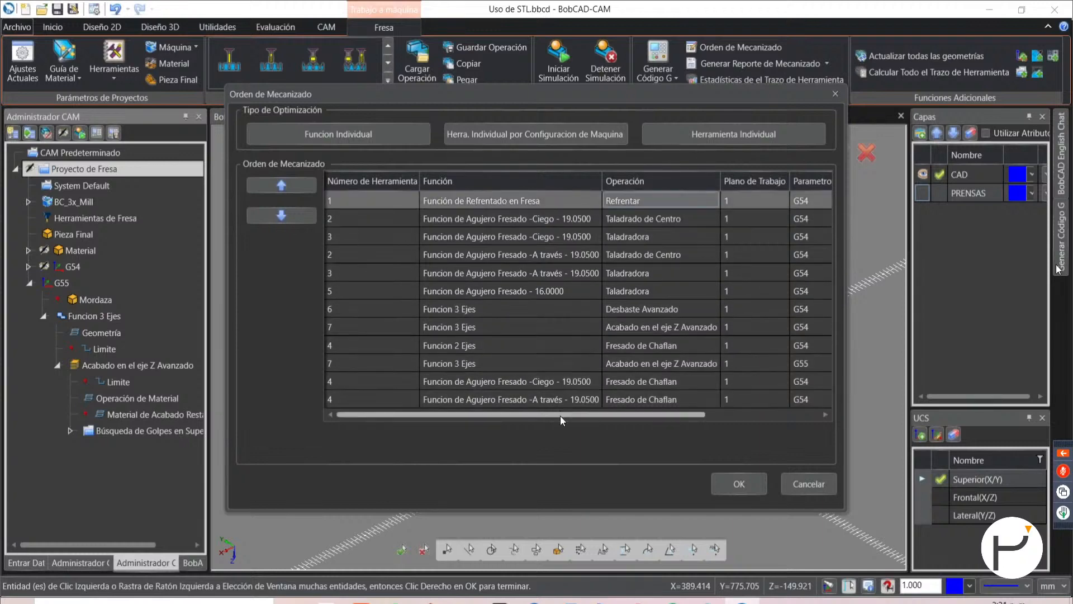
pyautogui.moveTo(562, 417); pyautogui.dragTo(441, 414)
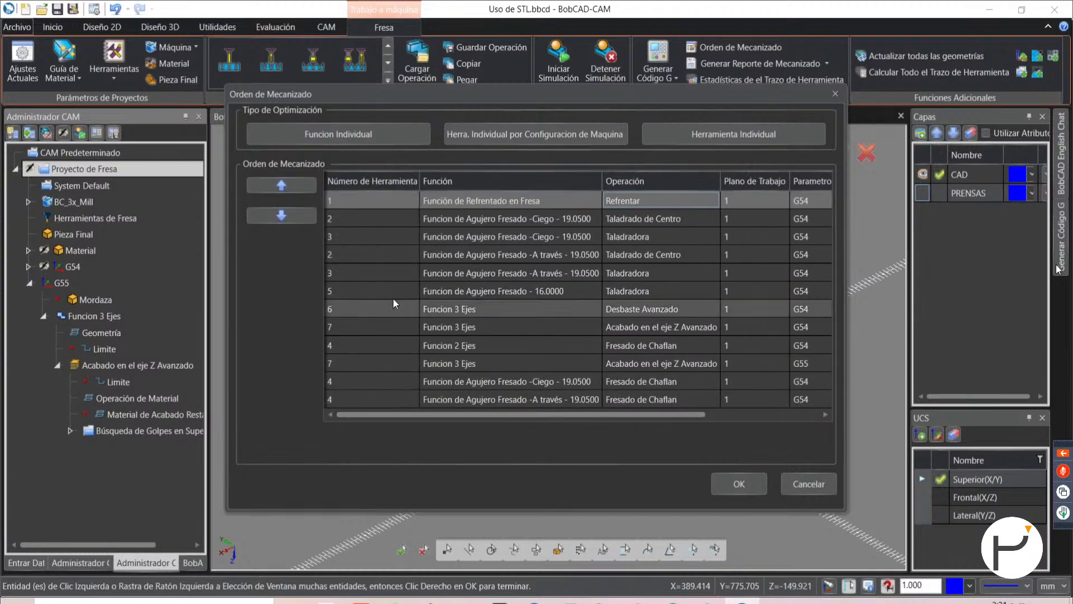
pyautogui.click(809, 484)
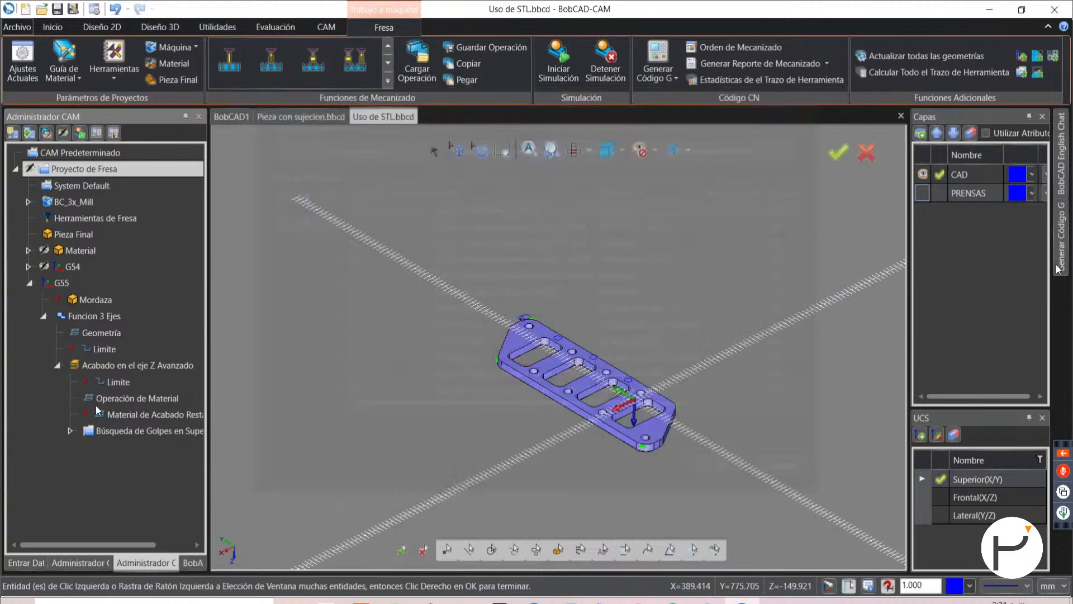
# - Turn off Adaptar al Material in the parameters of the G55 Acabado en el eje Z Avanzado operation and recalculate its toolpath
pyautogui.click(99, 363)
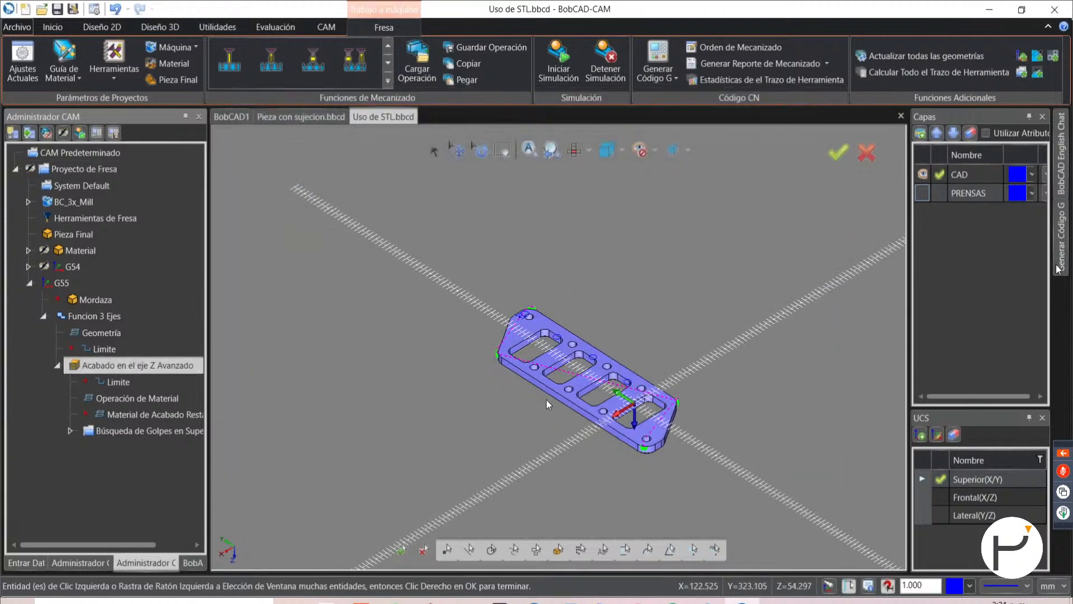
pyautogui.scroll(5, 624, 426)
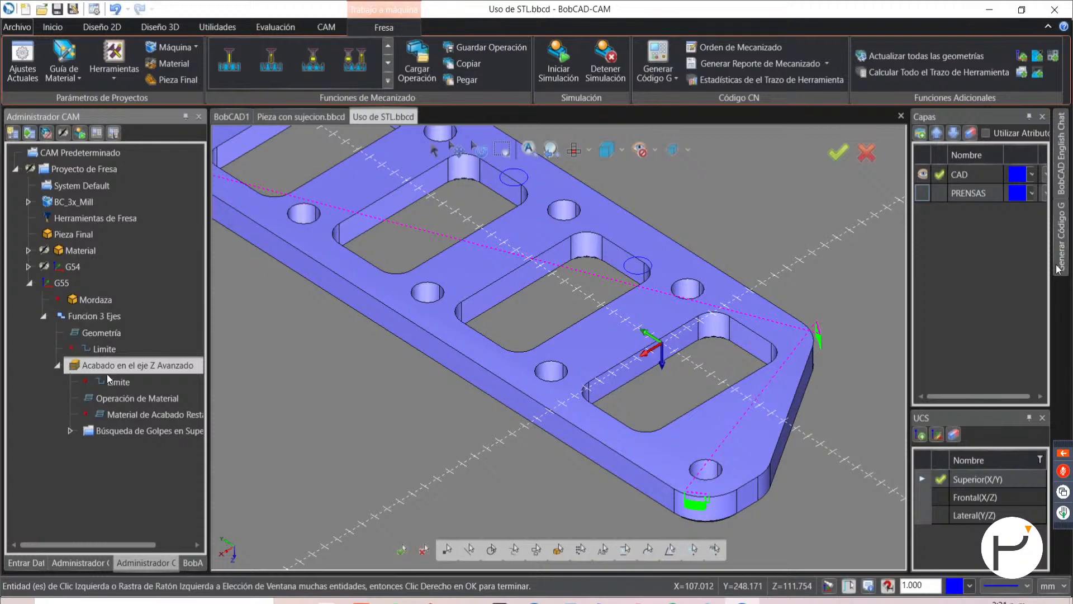
pyautogui.rightClick(104, 399)
pyautogui.rightClick(121, 368)
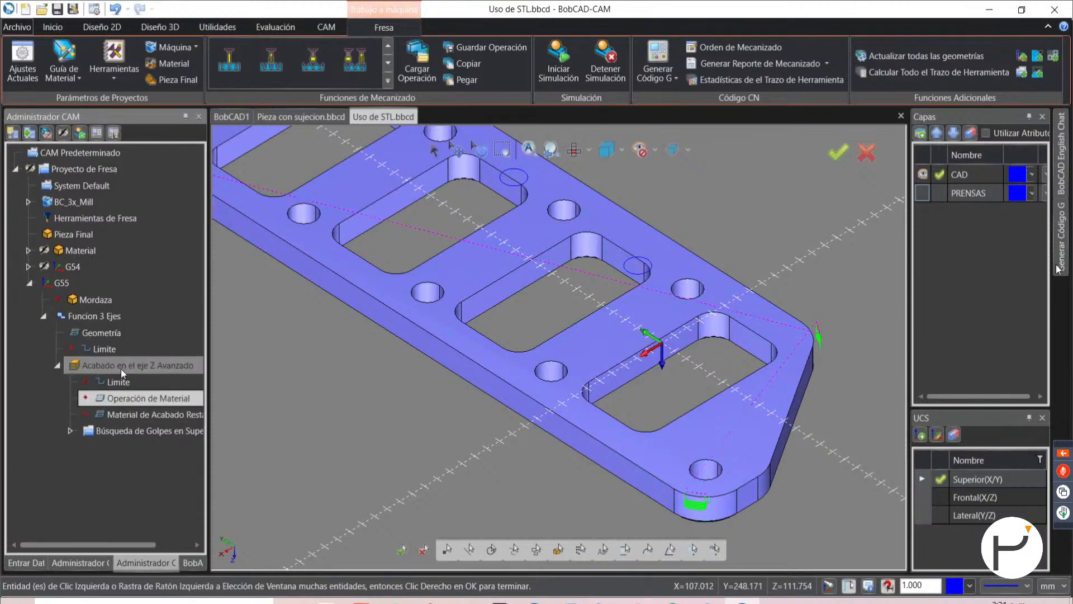
pyautogui.click(146, 375)
pyautogui.click(325, 157)
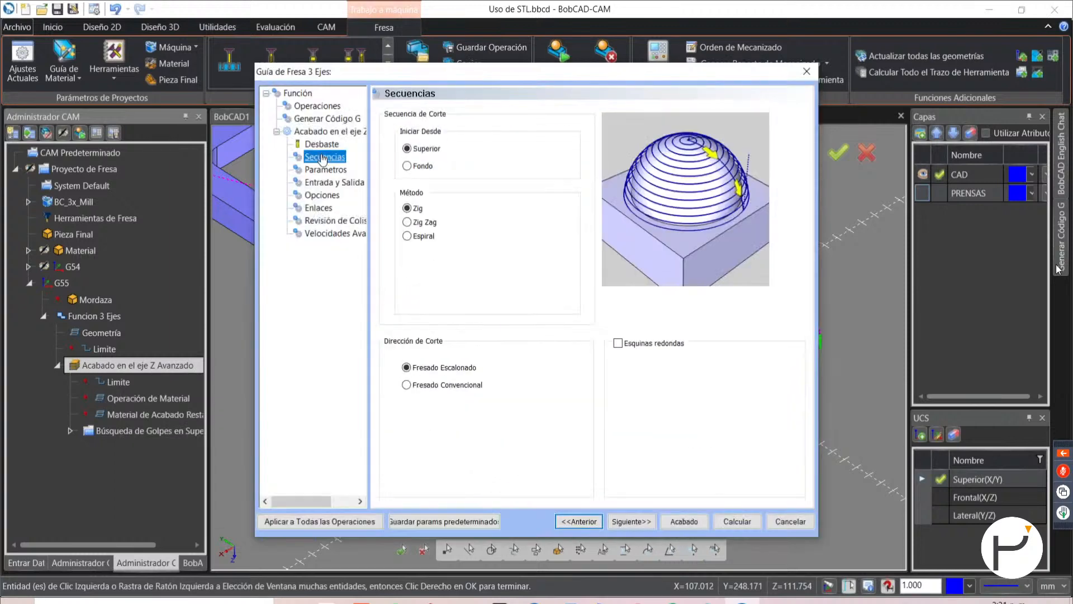
pyautogui.click(326, 169)
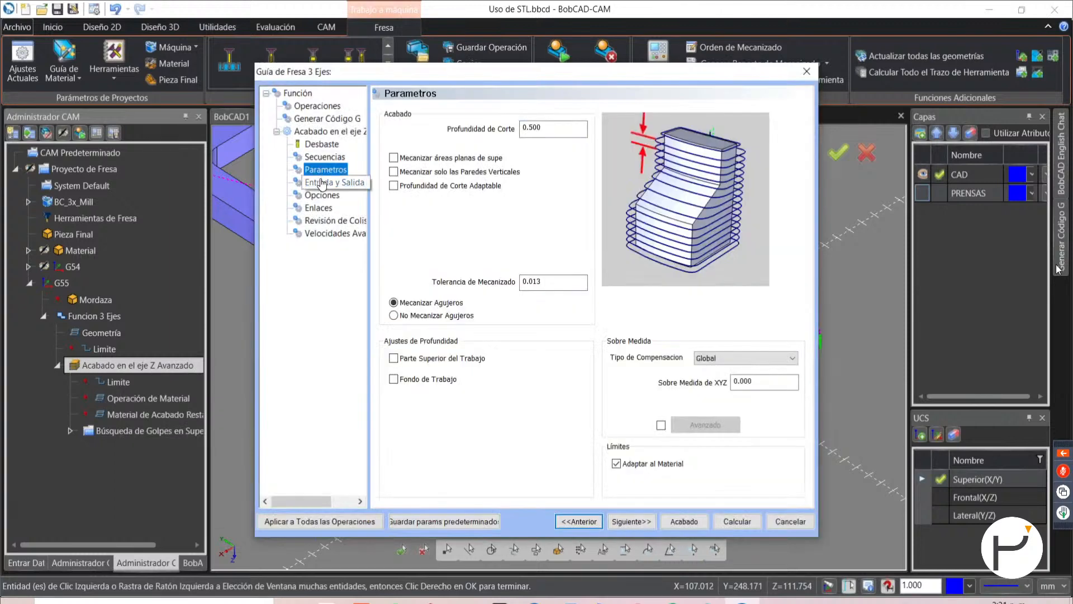
pyautogui.click(616, 464)
pyautogui.click(748, 520)
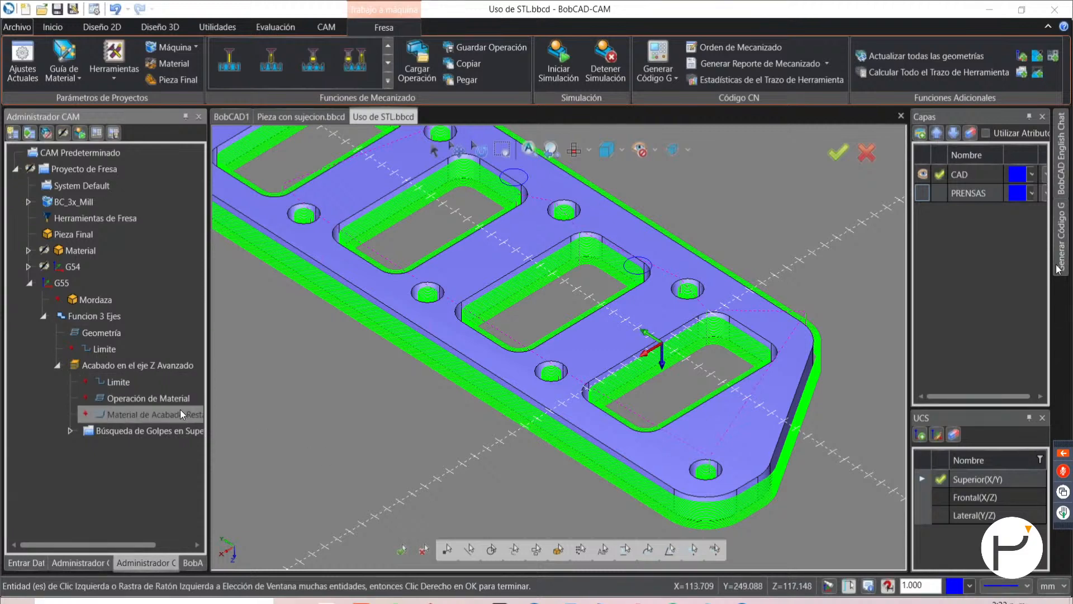
# - Assign parte 1.stl in millimetres as the STL stock file for the Z-axis finishing operation's Operación de Material
pyautogui.scroll(-3, 422, 395)
pyautogui.scroll(3, 286, 267)
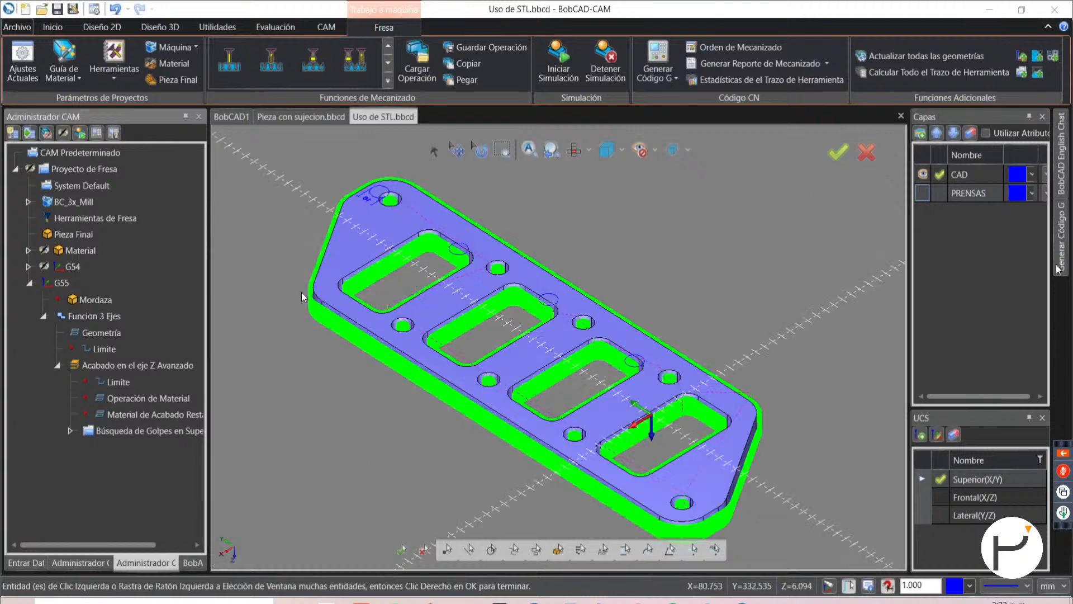
pyautogui.rightClick(127, 364)
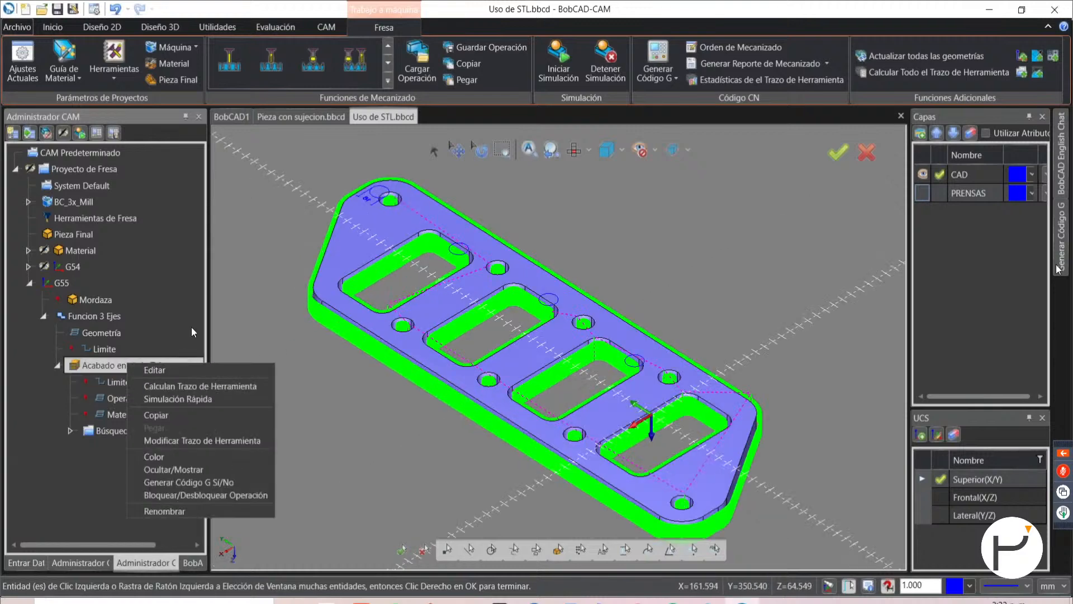
pyautogui.click(168, 300)
pyautogui.click(130, 380)
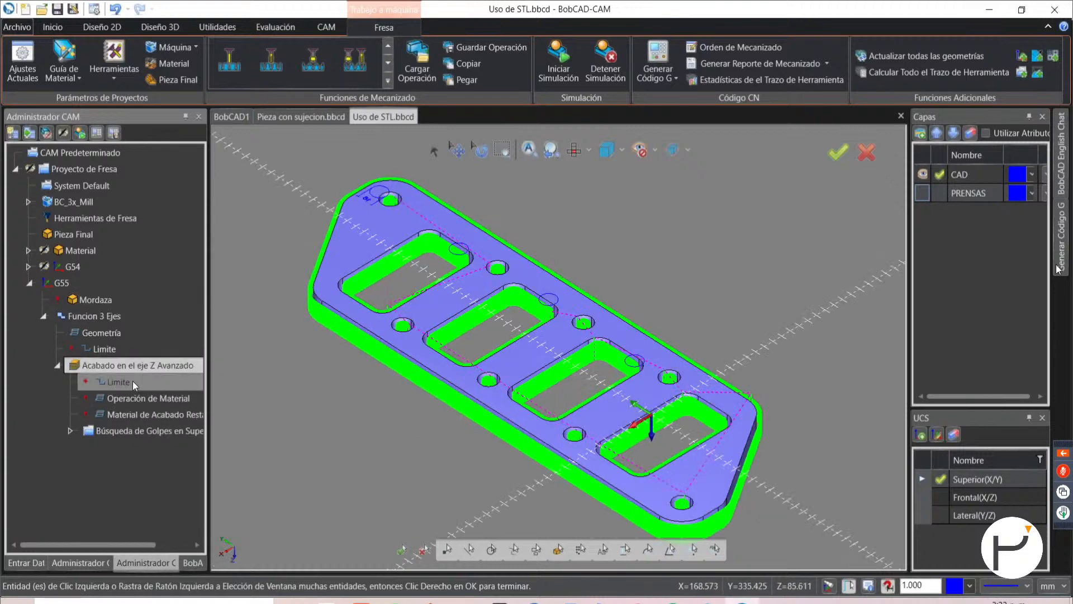
pyautogui.click(133, 401)
pyautogui.doubleClick(152, 408)
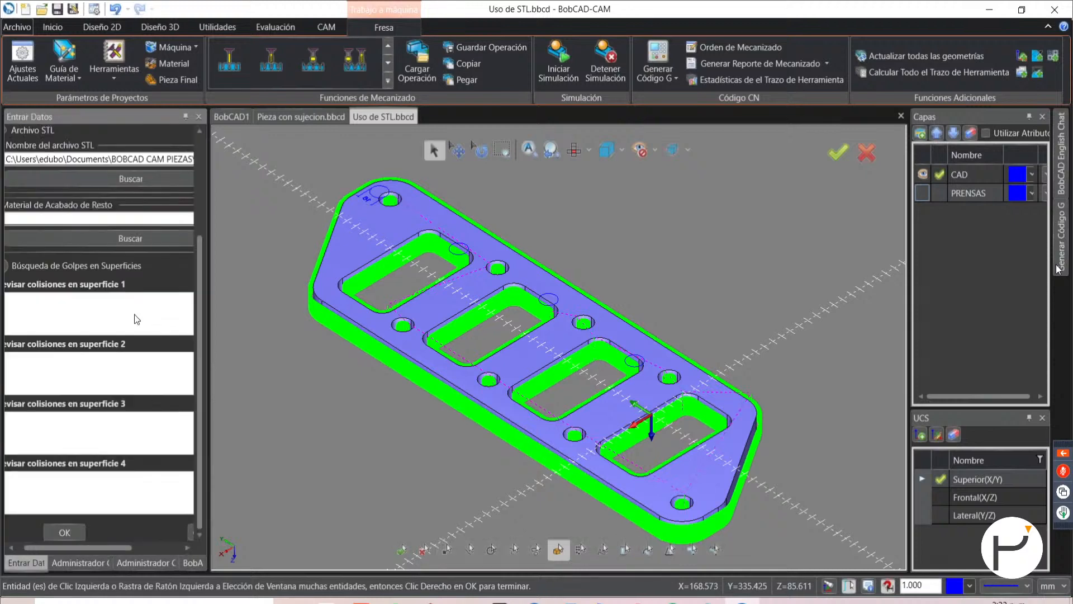
pyautogui.click(131, 180)
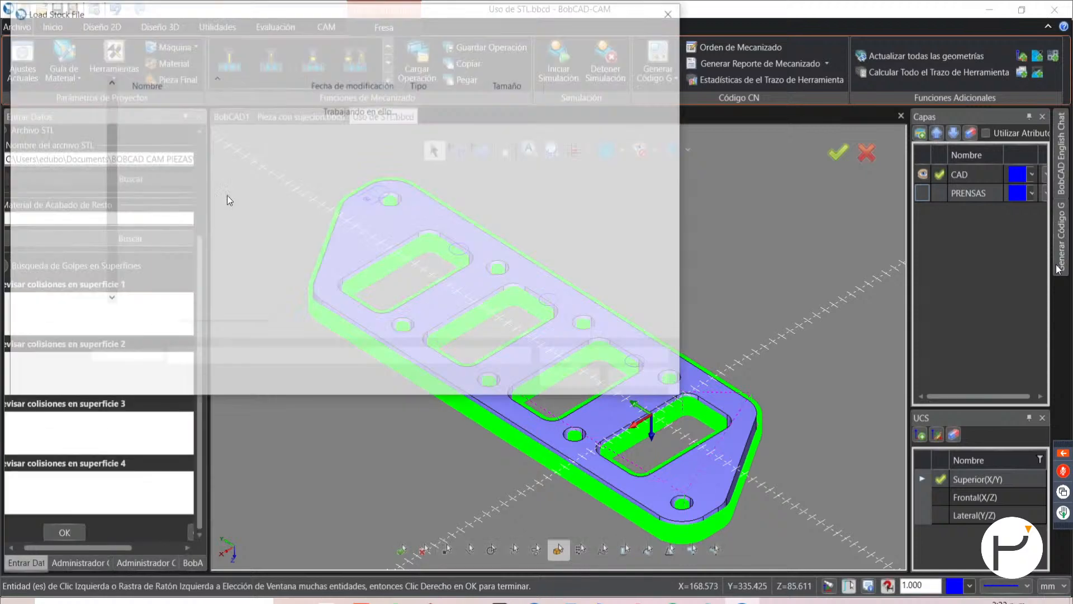
pyautogui.click(160, 122)
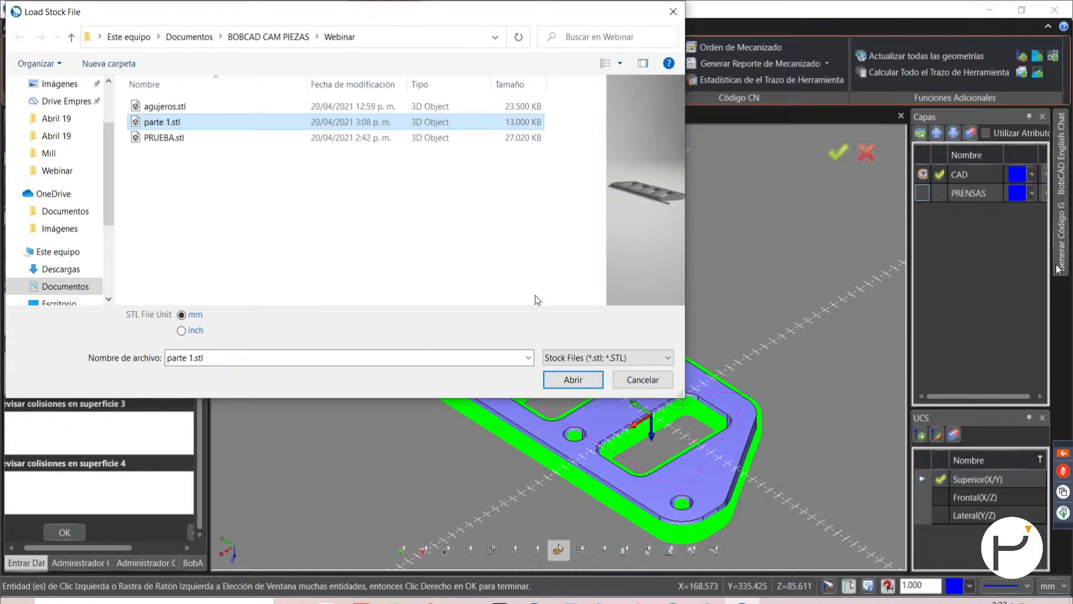
pyautogui.click(568, 378)
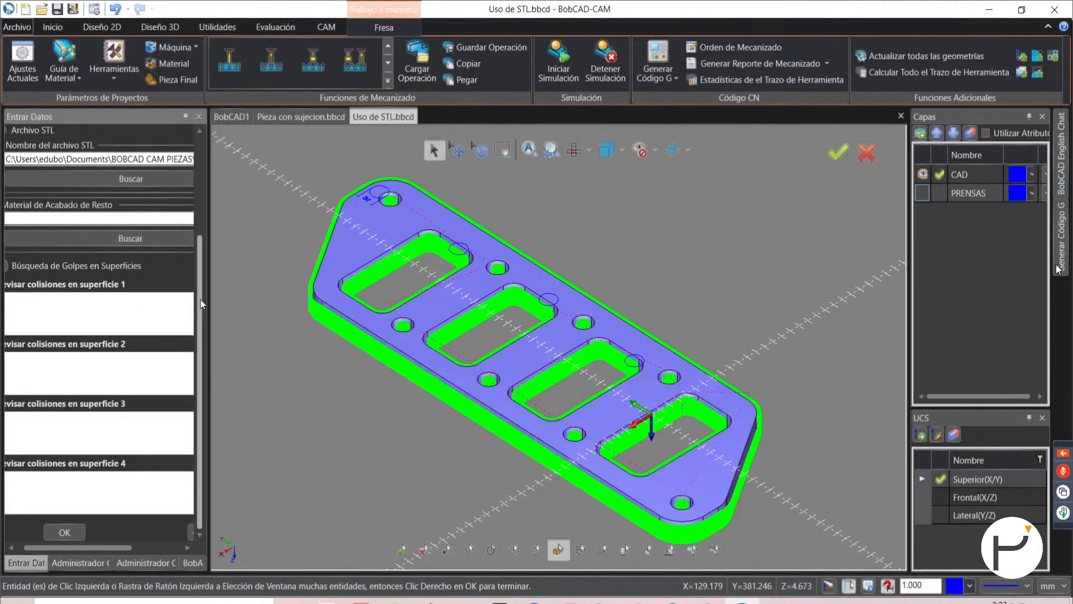
# - Load parte 1.stl as the operation's Material de Acabado de Resto and accept the geometry selection
pyautogui.moveTo(208, 294); pyautogui.dragTo(323, 294)
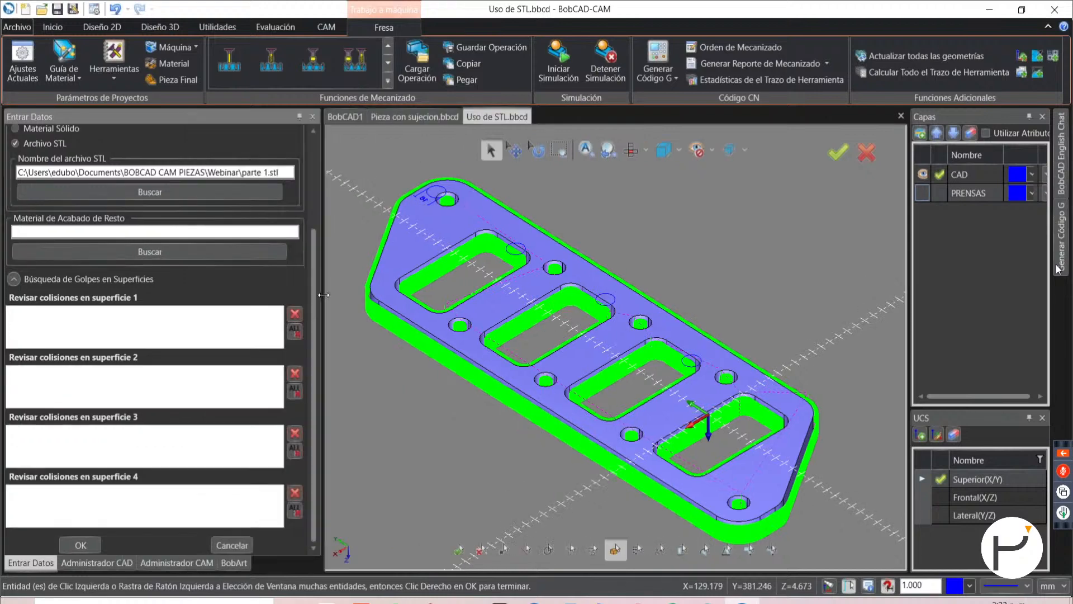
pyautogui.click(113, 252)
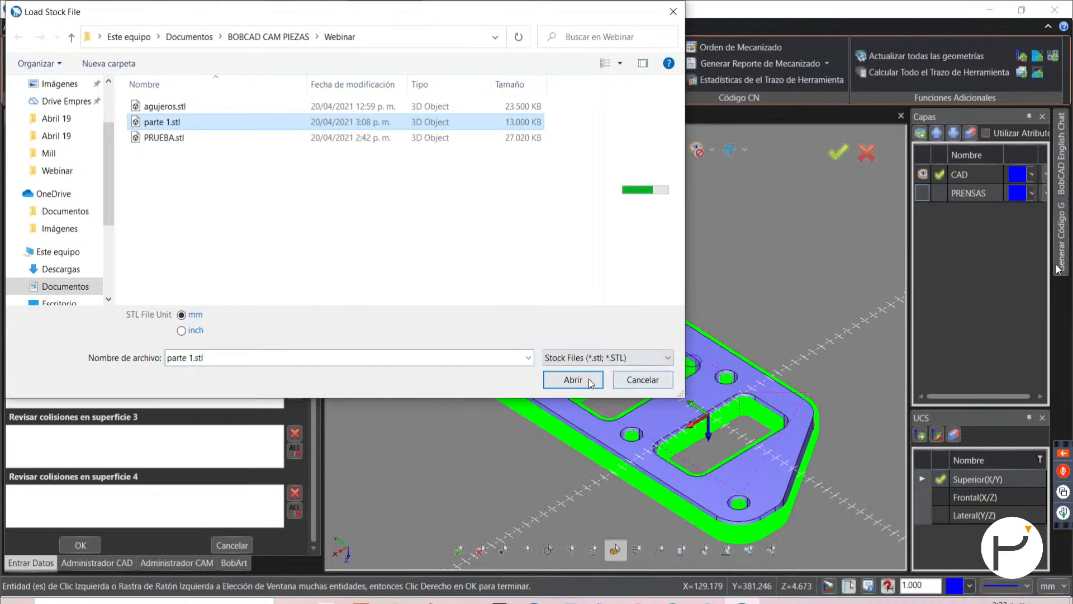
pyautogui.click(586, 378)
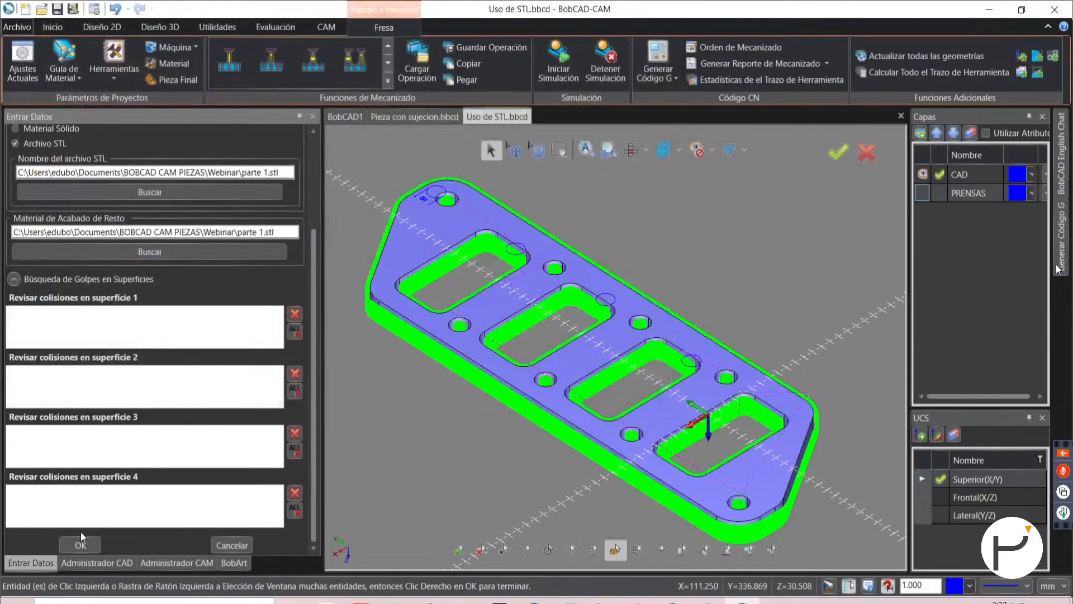
pyautogui.click(81, 545)
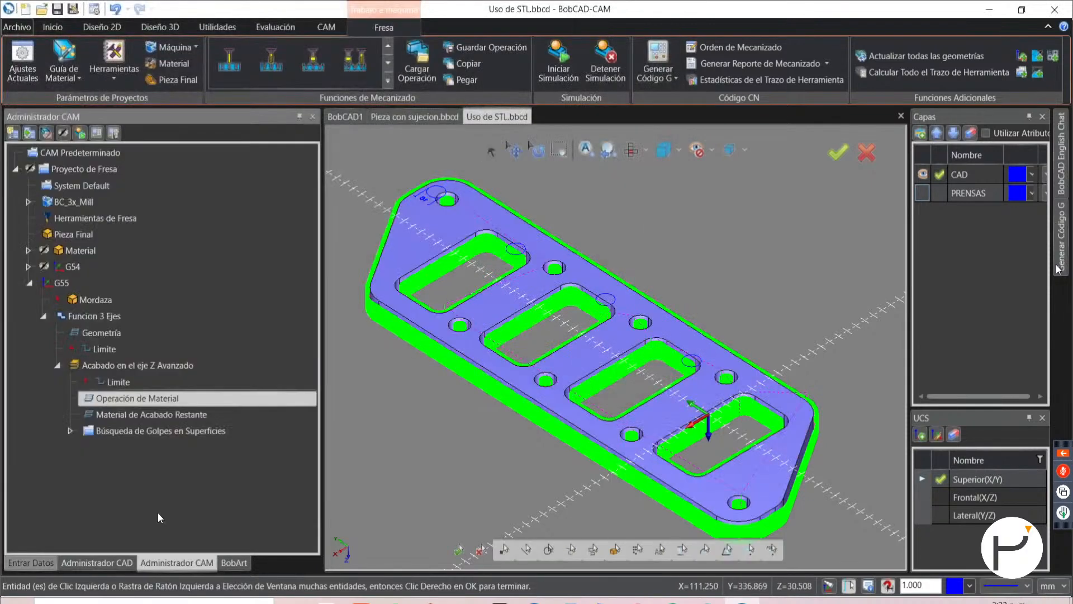
# - Edit the Z-axis finishing operation and enable Acabado Restante based on Material STL in its options
pyautogui.rightClick(91, 367)
pyautogui.click(133, 374)
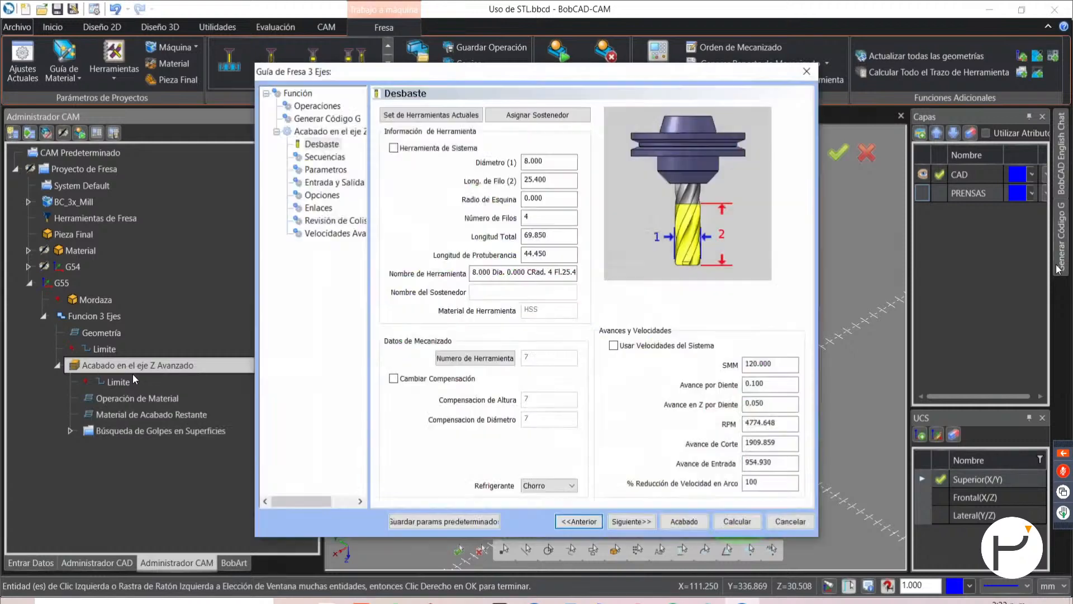
pyautogui.click(326, 169)
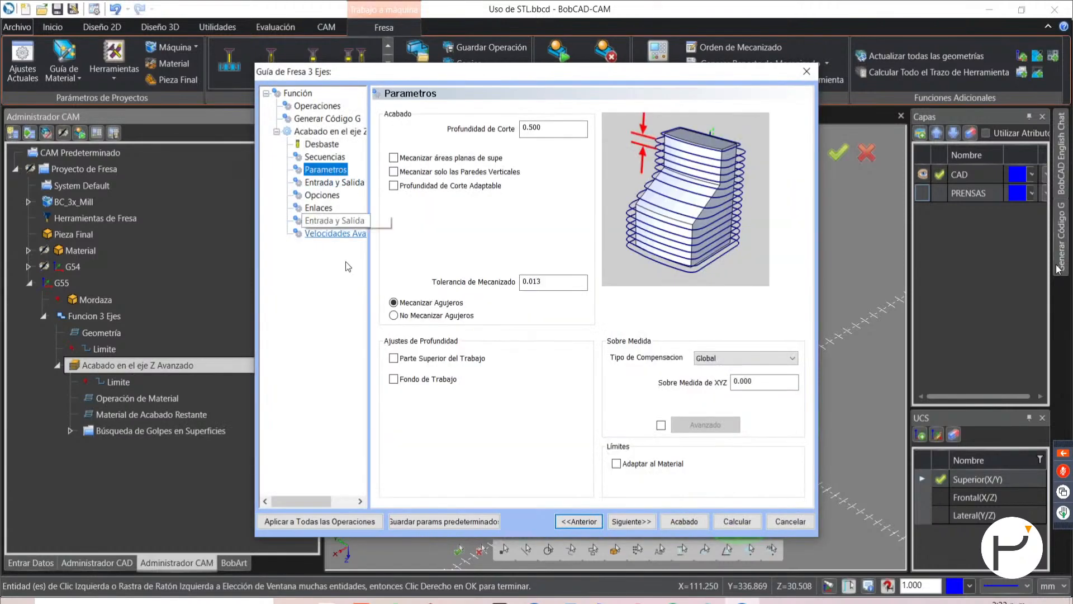
pyautogui.click(324, 157)
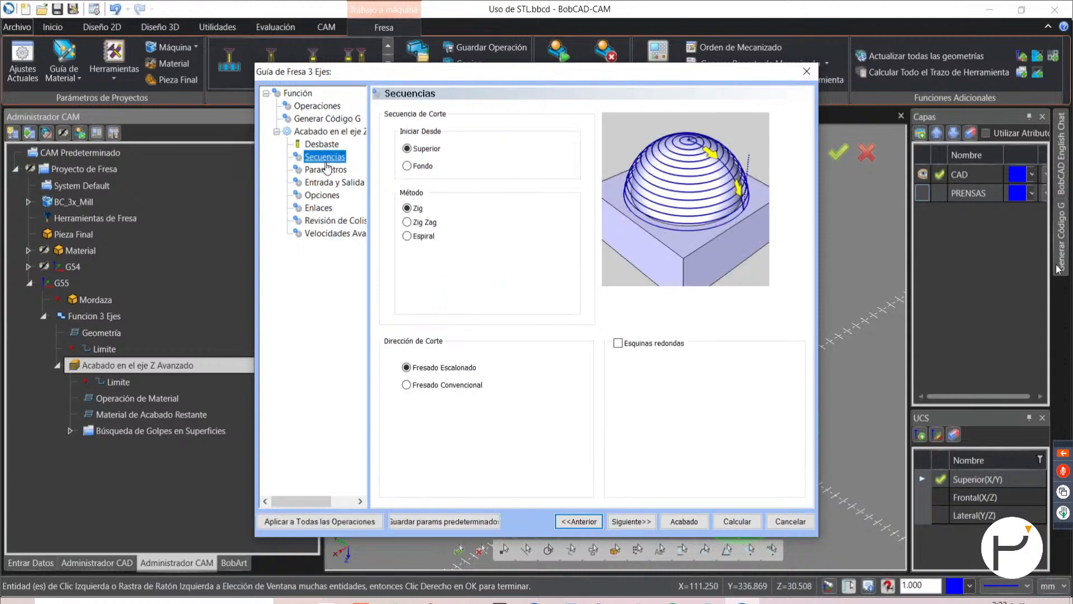
pyautogui.click(325, 170)
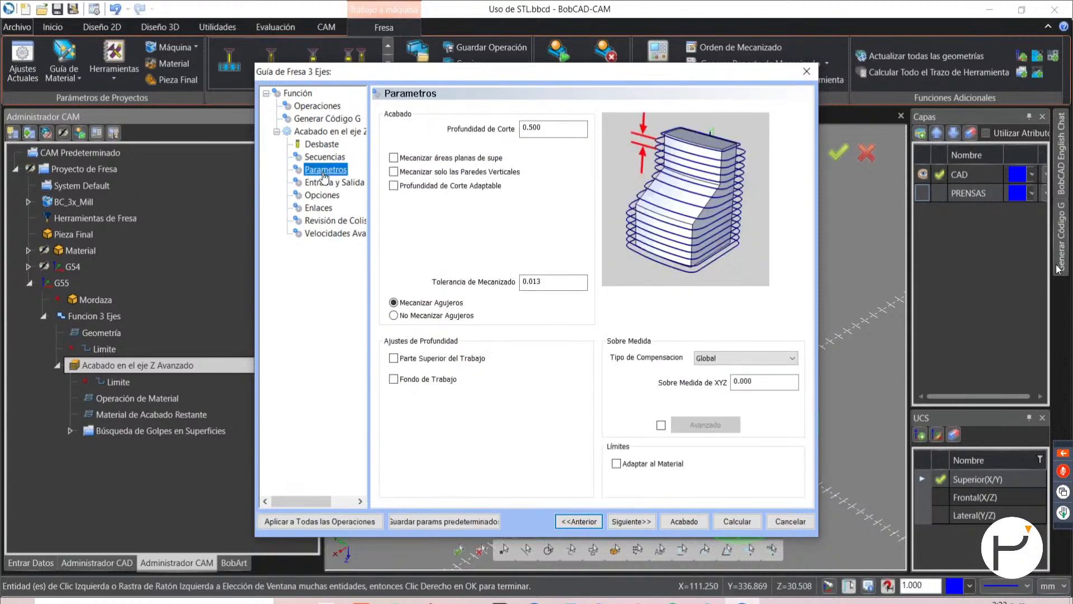
pyautogui.click(324, 184)
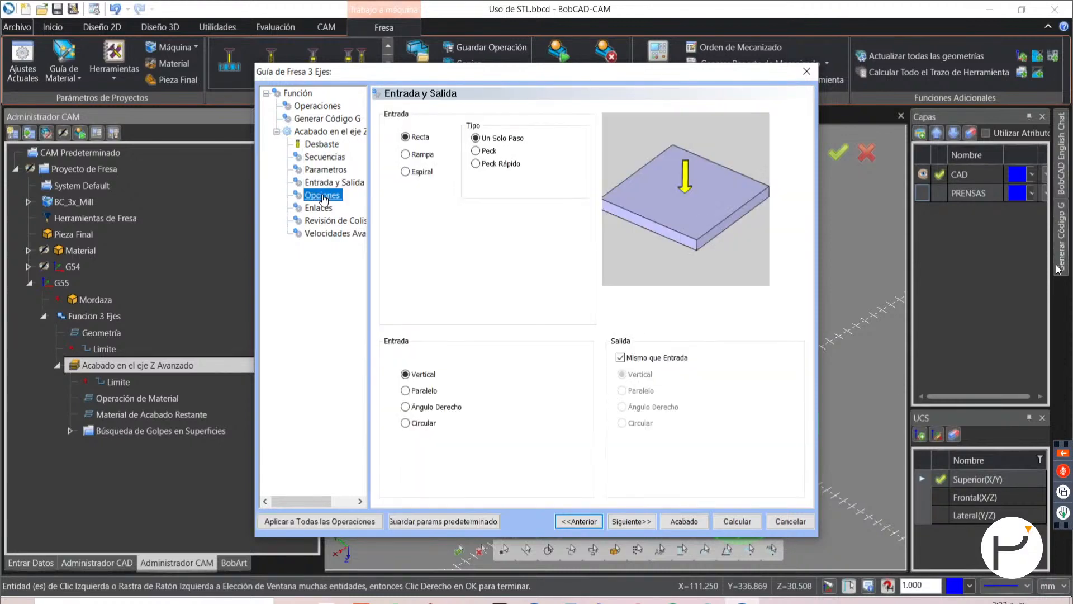
pyautogui.click(323, 196)
pyautogui.click(424, 319)
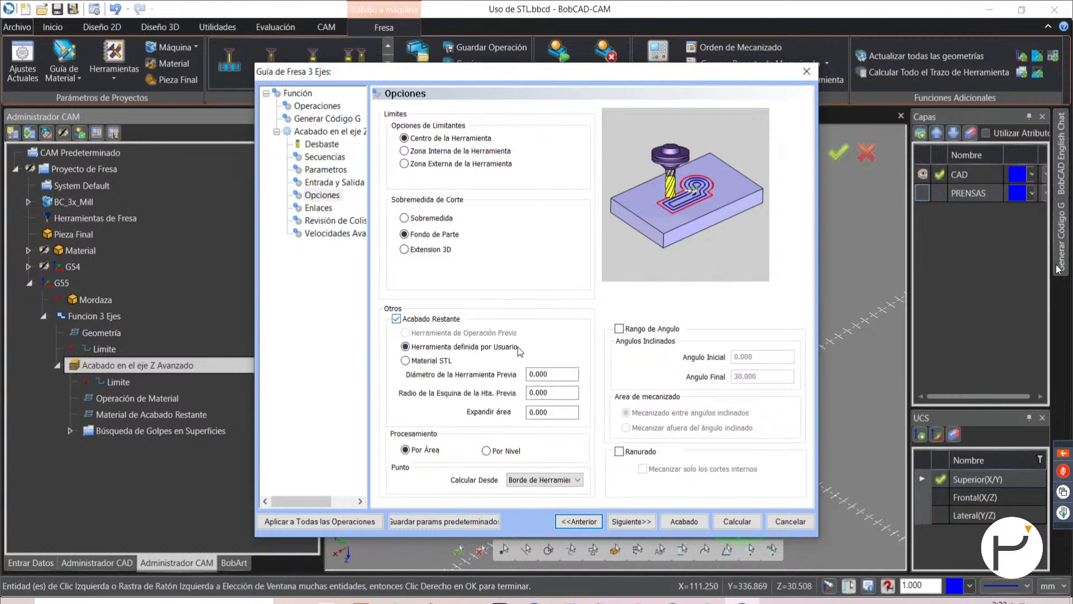
pyautogui.click(406, 360)
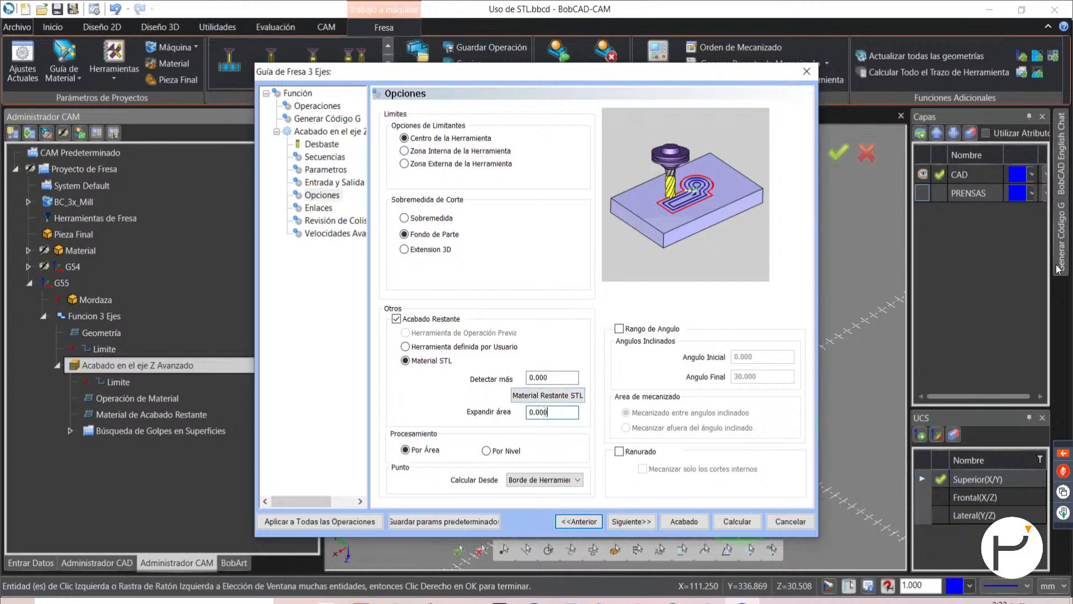
# - Adjust the Expandir área and Detectar más values, go through the remaining link and speed settings, and recalculate the toolpath
pyautogui.moveTo(545, 412); pyautogui.dragTo(498, 414)
pyautogui.moveTo(562, 377); pyautogui.dragTo(508, 389)
pyautogui.click(632, 522)
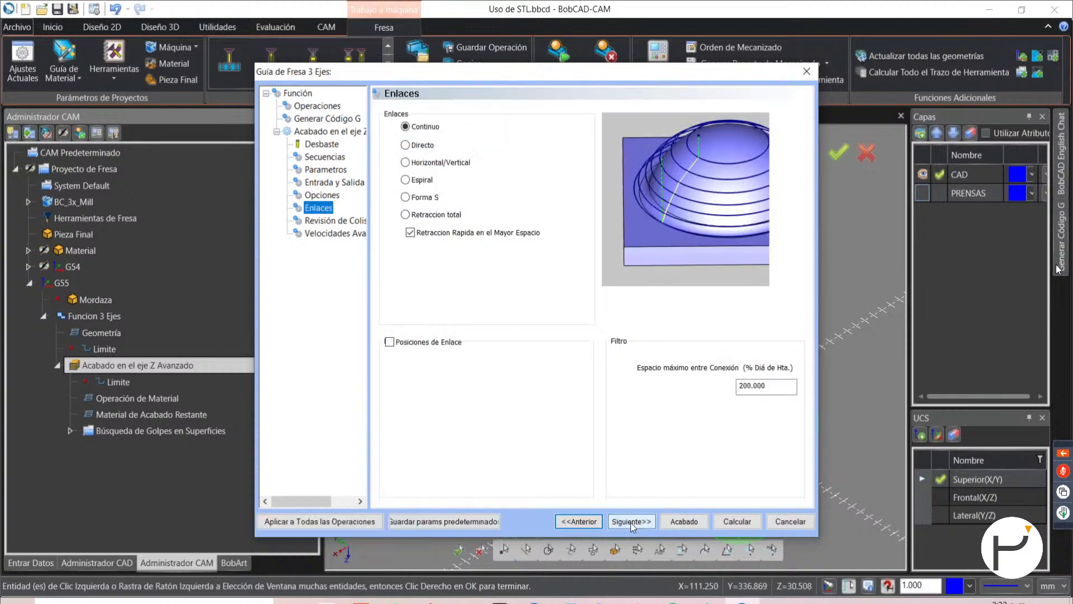
pyautogui.click(631, 526)
pyautogui.click(631, 526)
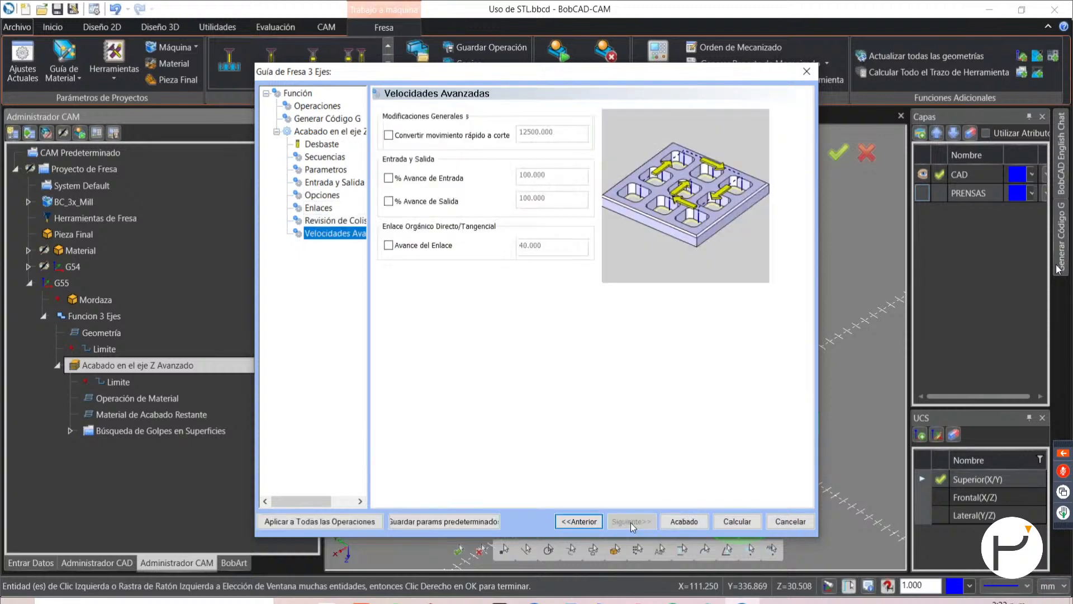
pyautogui.click(26, 168)
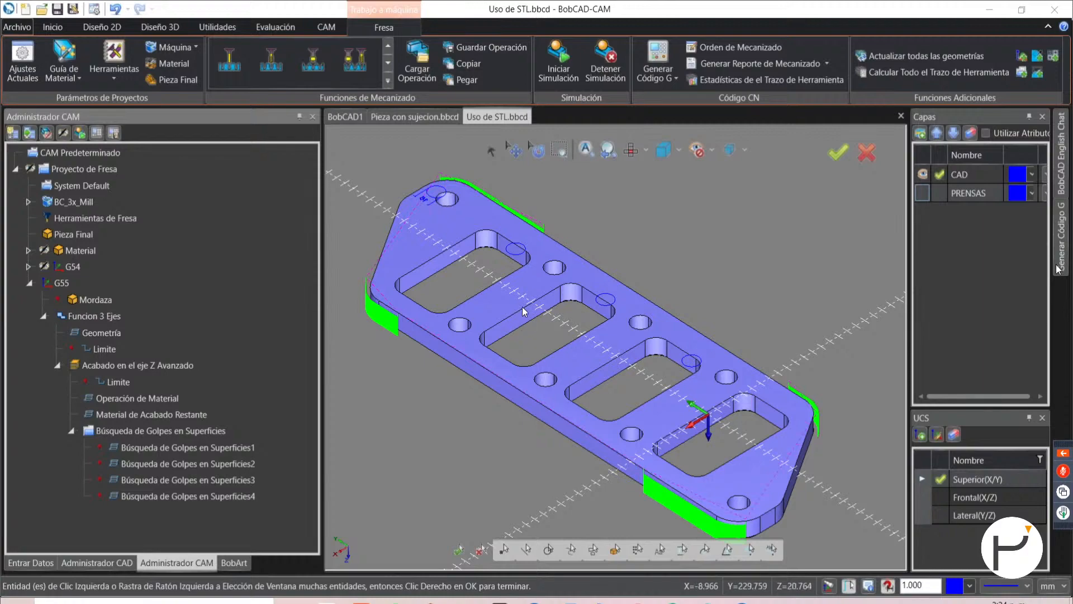
# - Examine the rest-finishing toolpath along the plate's corners and check how deep its passes reach at the lower edge
pyautogui.moveTo(524, 311); pyautogui.dragTo(588, 271, button='middle')
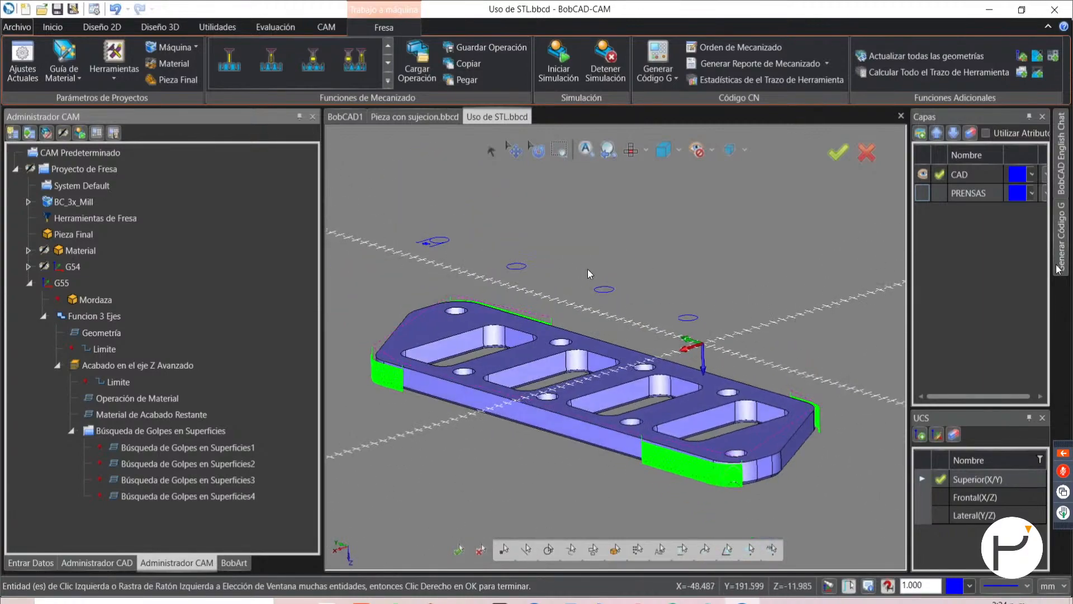
pyautogui.scroll(5, 399, 377)
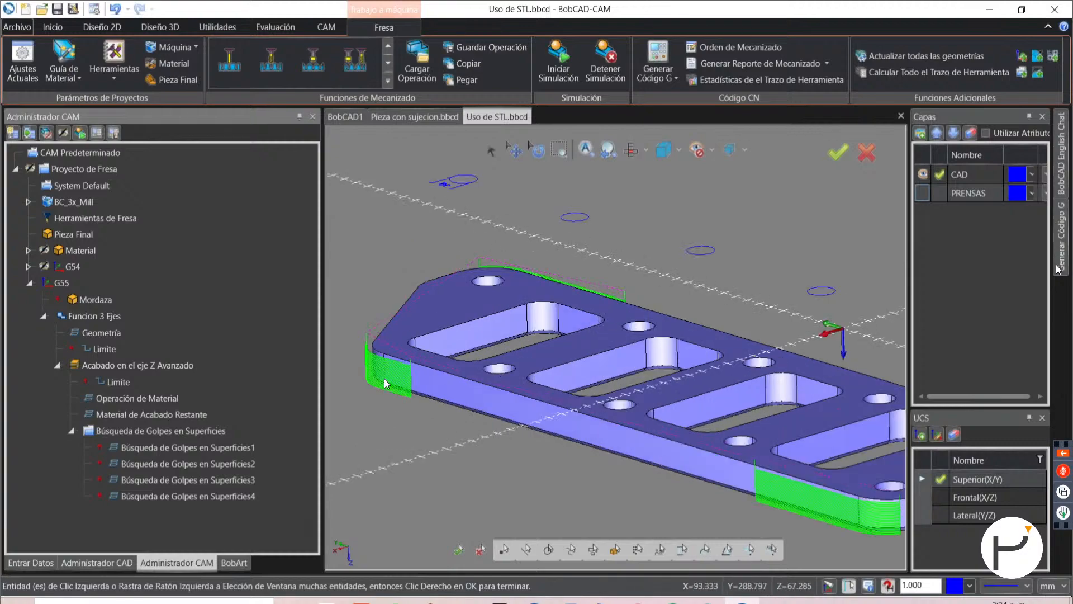
pyautogui.scroll(-5, 399, 332)
pyautogui.moveTo(671, 305); pyautogui.dragTo(524, 408, button='middle')
pyautogui.scroll(-3, 582, 328)
pyautogui.scroll(6, 682, 311)
pyautogui.scroll(-7, 549, 342)
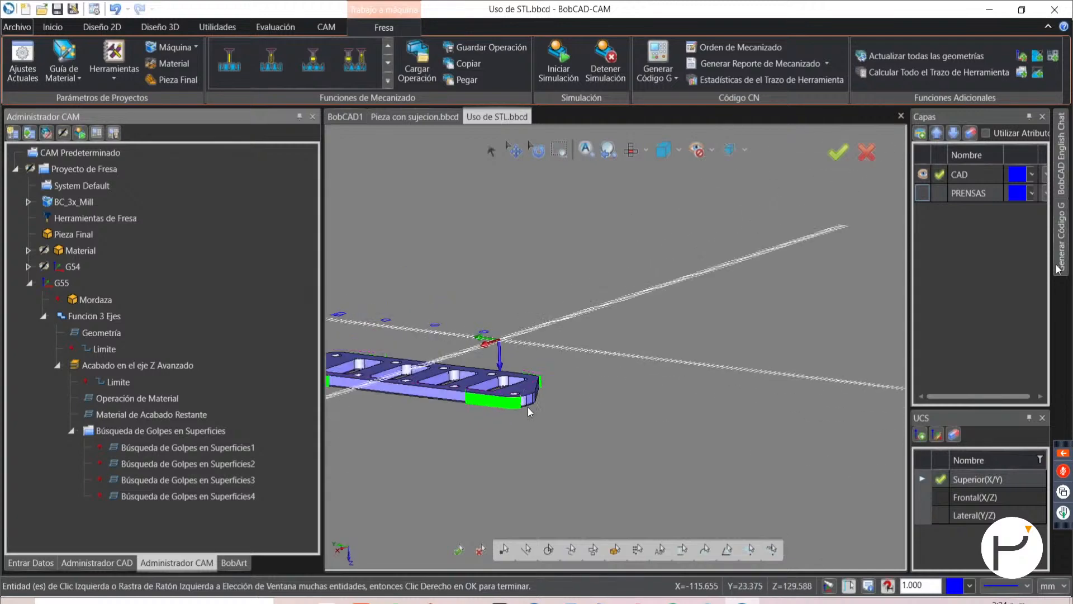
pyautogui.scroll(5, 521, 408)
pyautogui.scroll(3, 559, 327)
pyautogui.scroll(-3, 632, 316)
pyautogui.scroll(4, 545, 338)
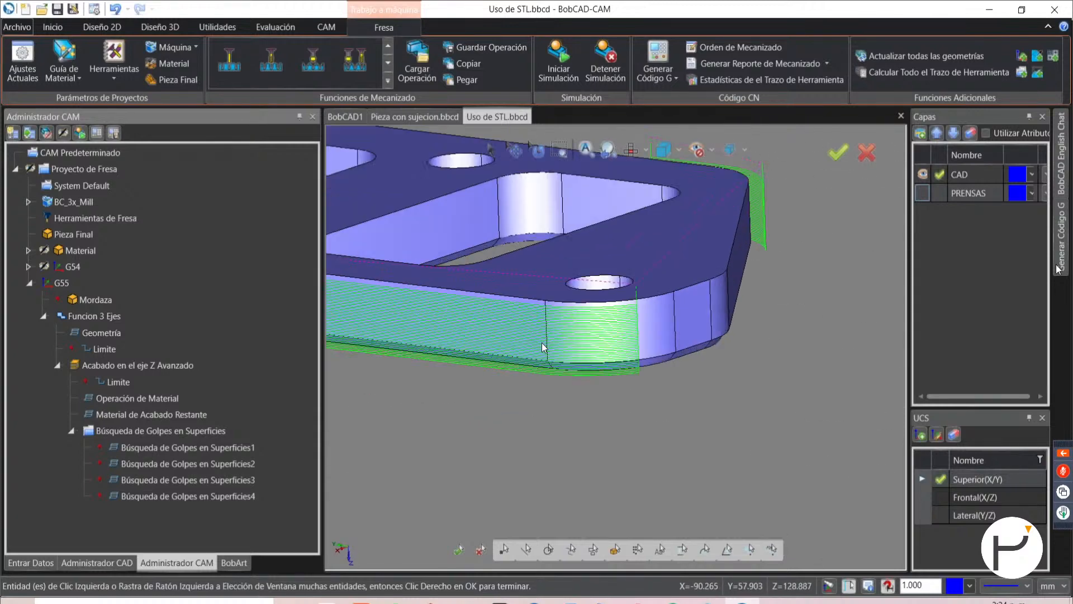
# - Edit the G55 Z-axis finishing operation and enable Fondo de Trabajo in its parameters, picking the outer wall's lower corner point as the bottom
pyautogui.rightClick(138, 369)
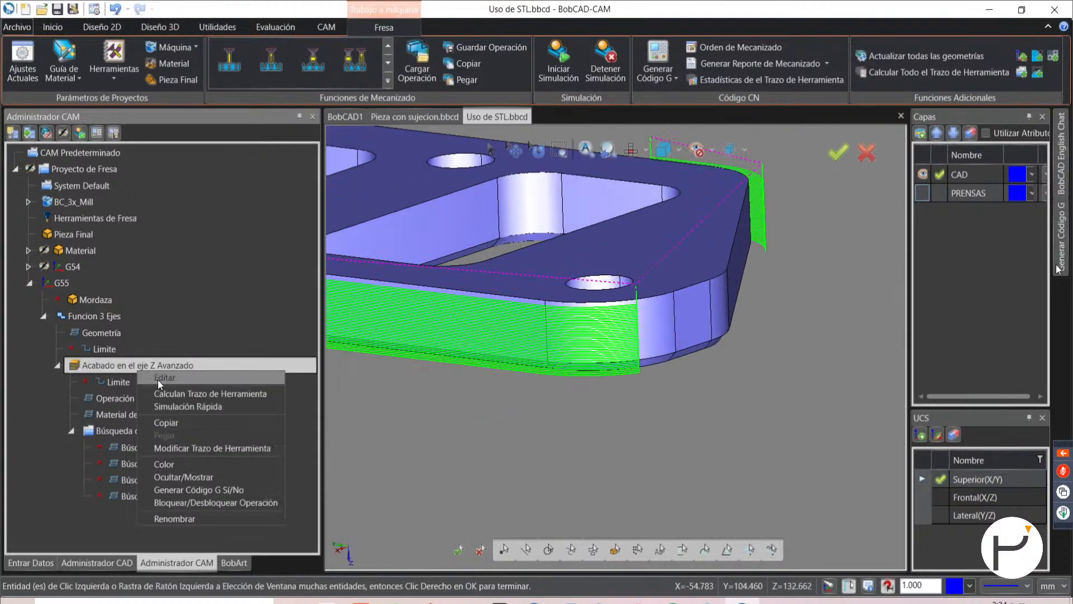
pyautogui.click(157, 379)
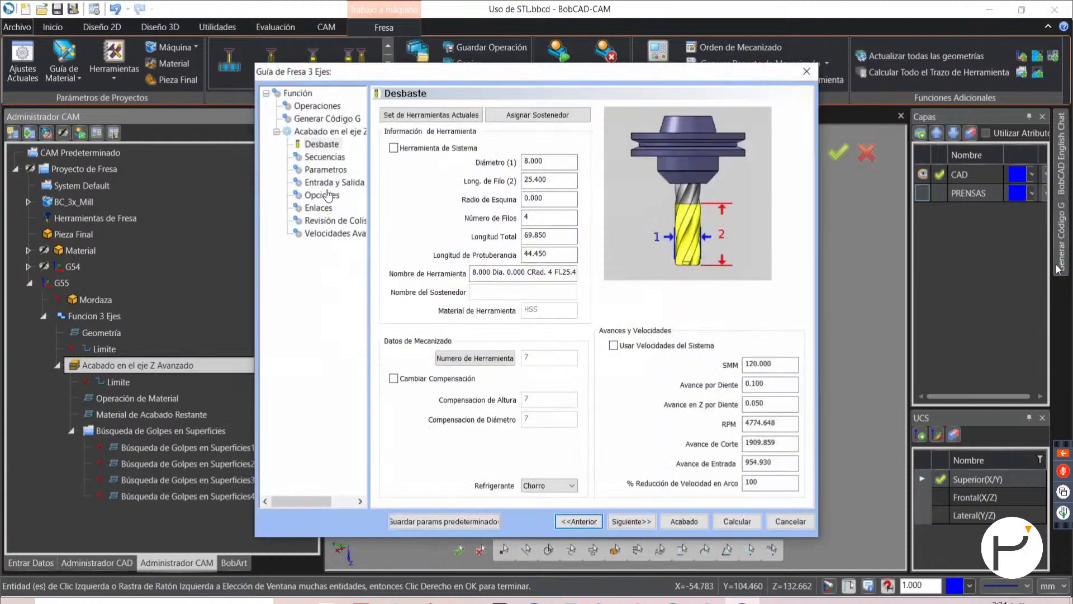
pyautogui.click(328, 170)
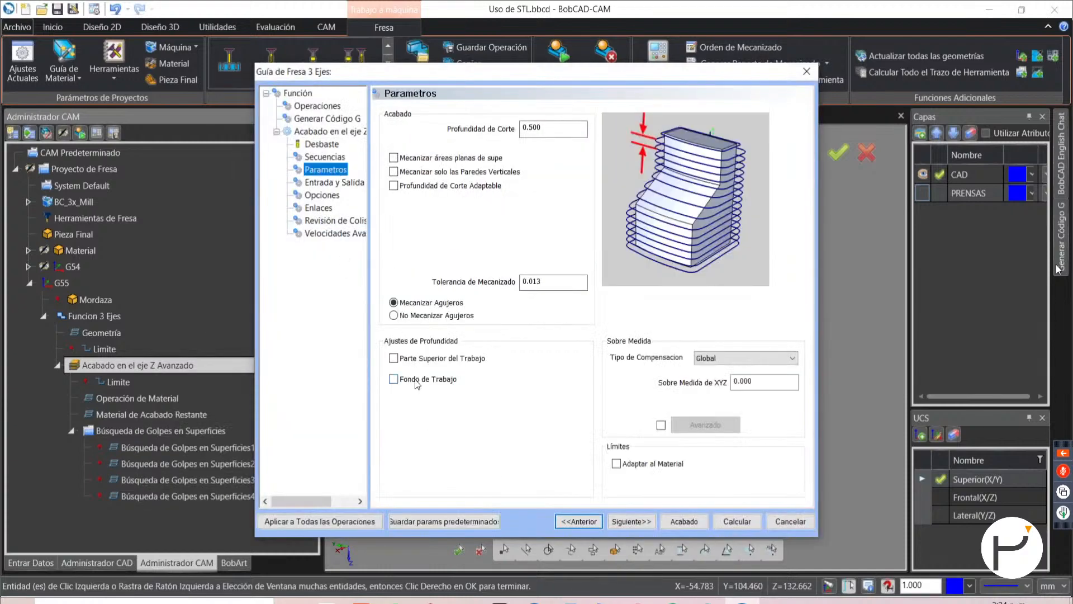
pyautogui.click(415, 379)
pyautogui.click(579, 381)
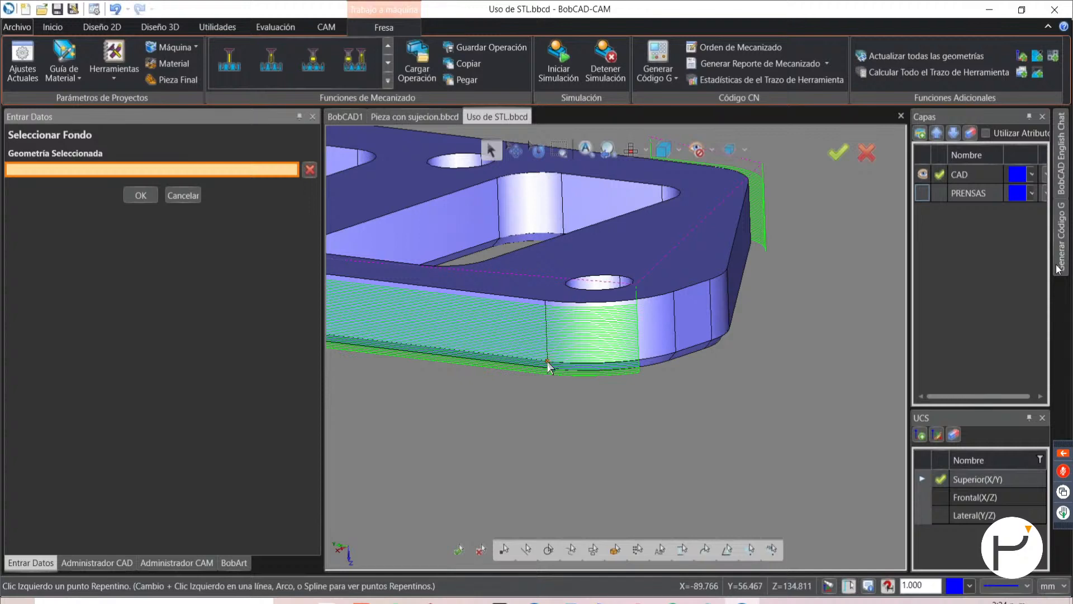
pyautogui.click(548, 361)
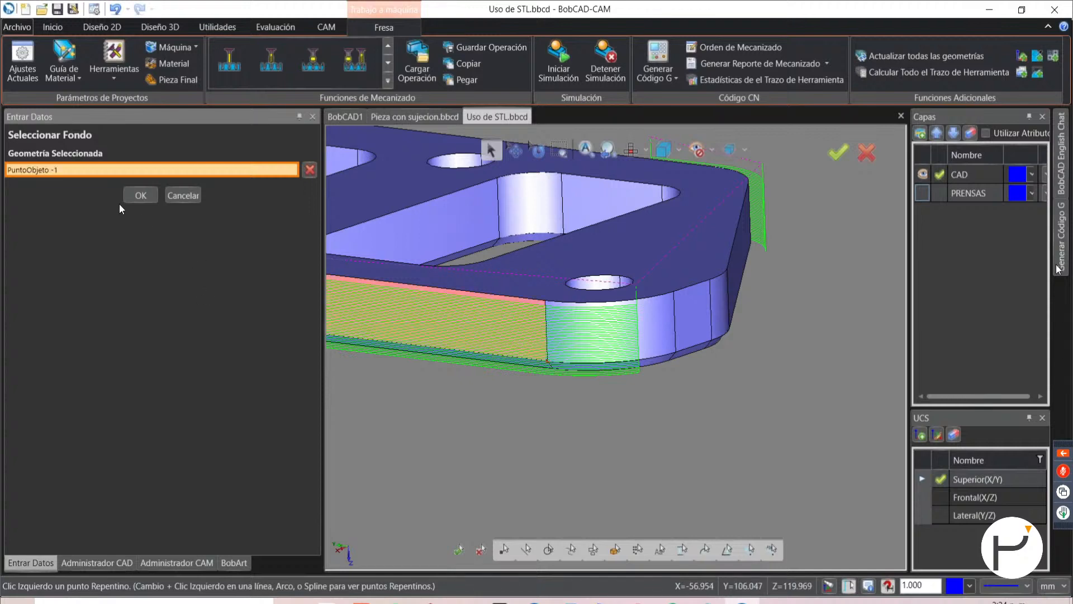
pyautogui.click(141, 195)
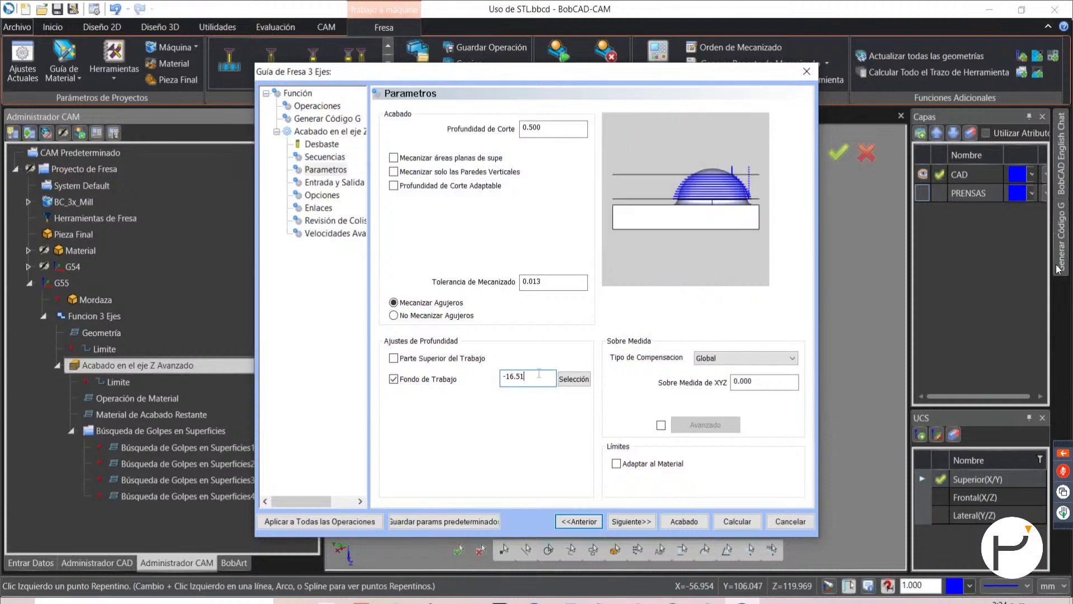
# - Finish adjusting the operation's Fondo de Trabajo depth and recalculate the toolpath
pyautogui.press('Tab')
pyautogui.click(730, 521)
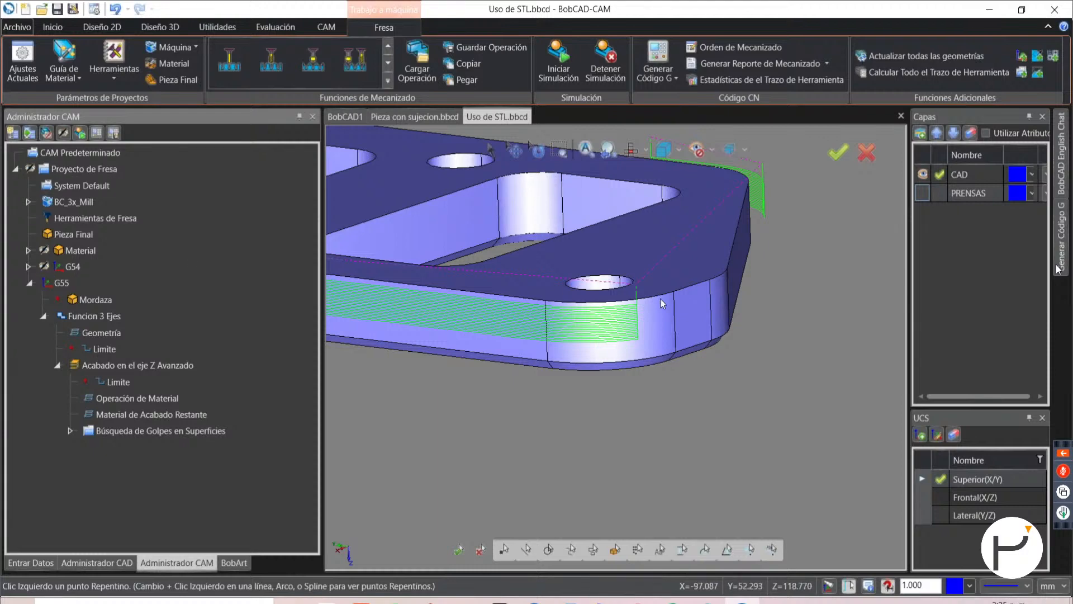
pyautogui.scroll(-5, 723, 296)
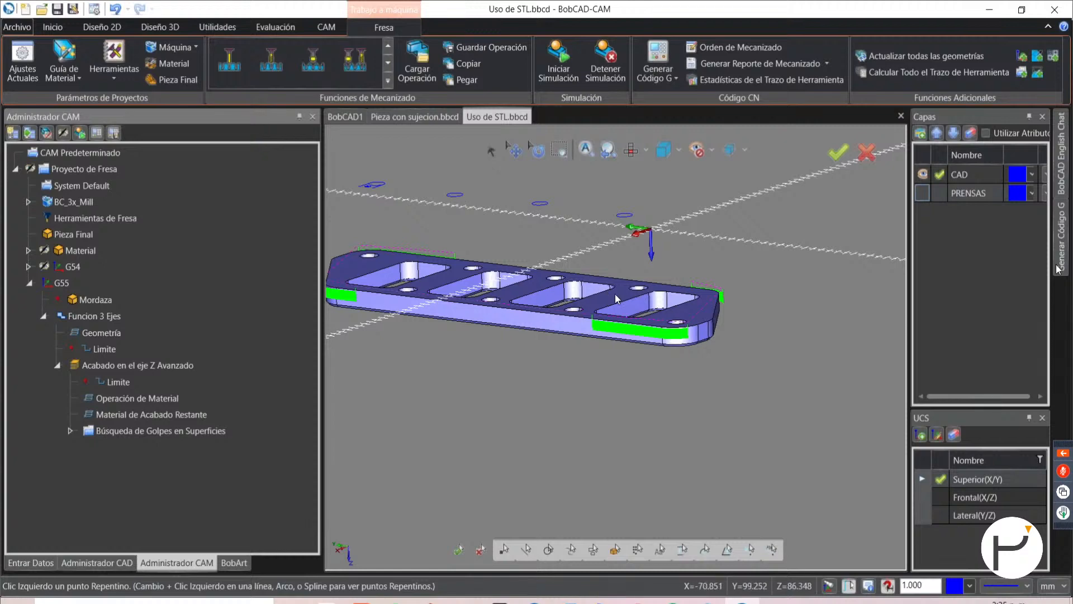
pyautogui.scroll(2, 534, 308)
pyautogui.scroll(-3, 534, 308)
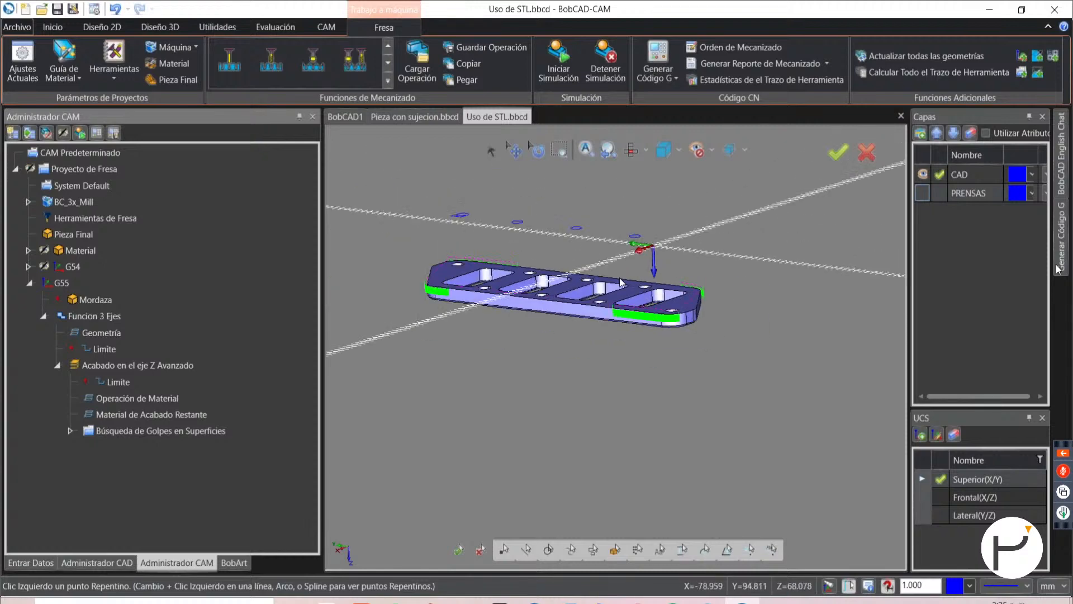
# - Start the machining simulation and orient the plate to show its machined face and clamping-side remnants
pyautogui.click(58, 283)
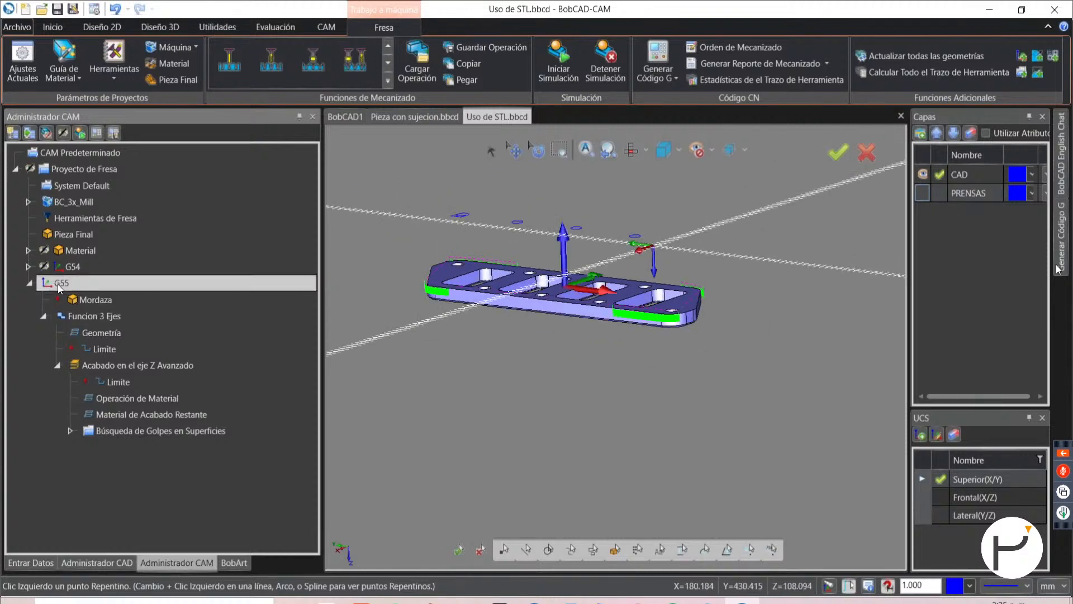
pyautogui.click(555, 66)
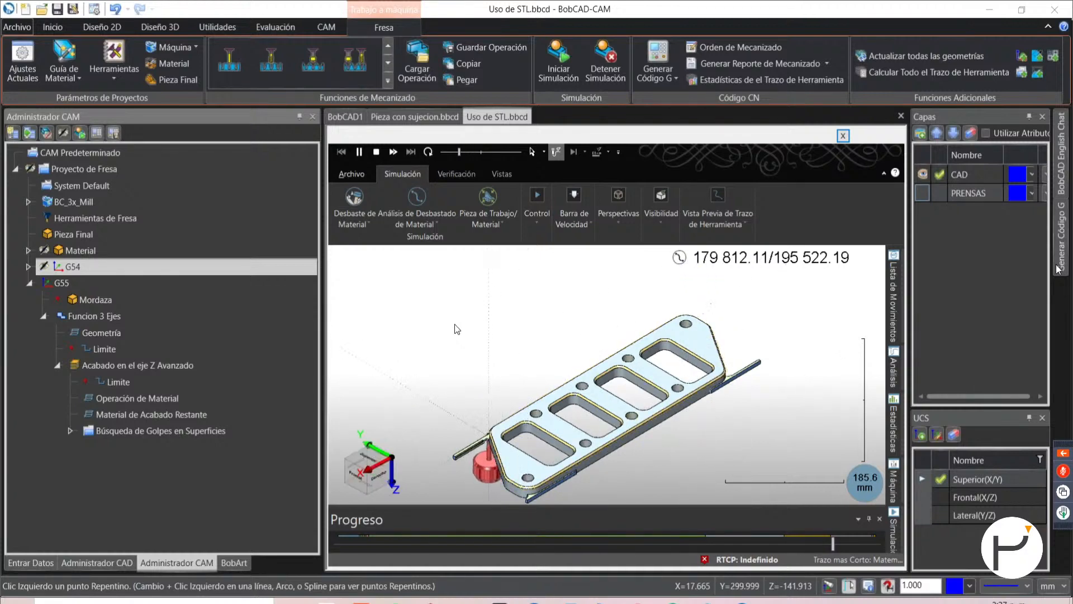
pyautogui.moveTo(638, 425); pyautogui.dragTo(612, 291)
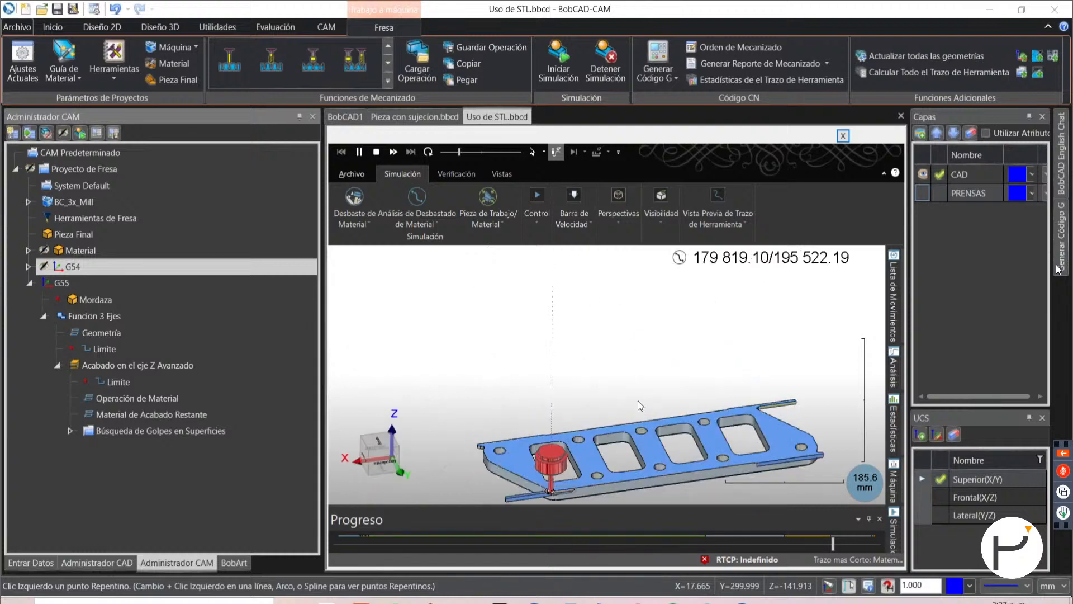
pyautogui.moveTo(638, 404); pyautogui.dragTo(532, 422)
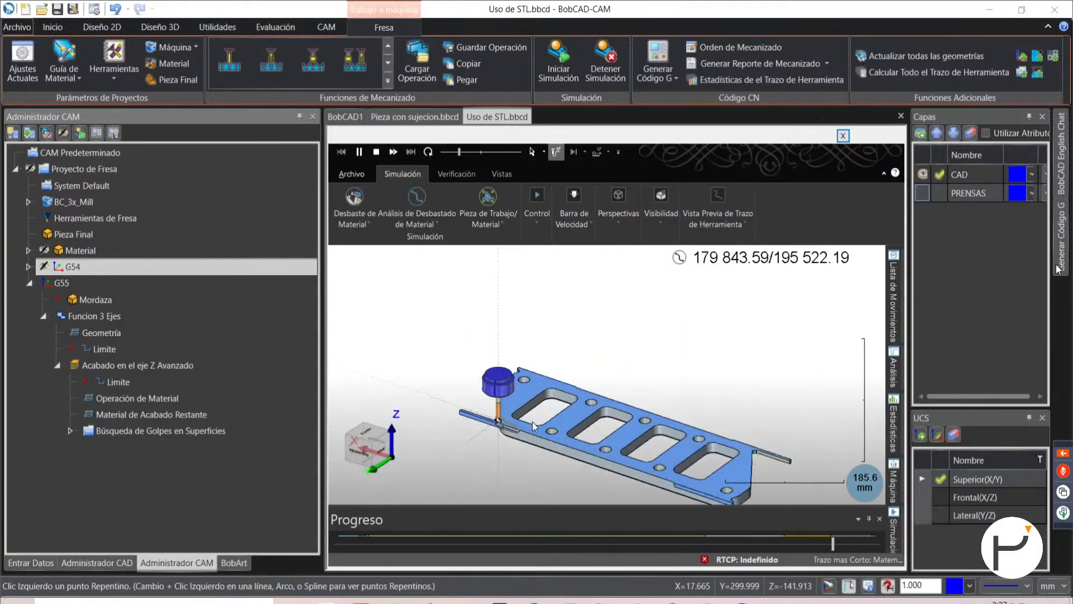
# - Follow the simulated rest finishing around the plate's corners and examine how the leftover strips and wall edges are cut
pyautogui.scroll(5, 520, 422)
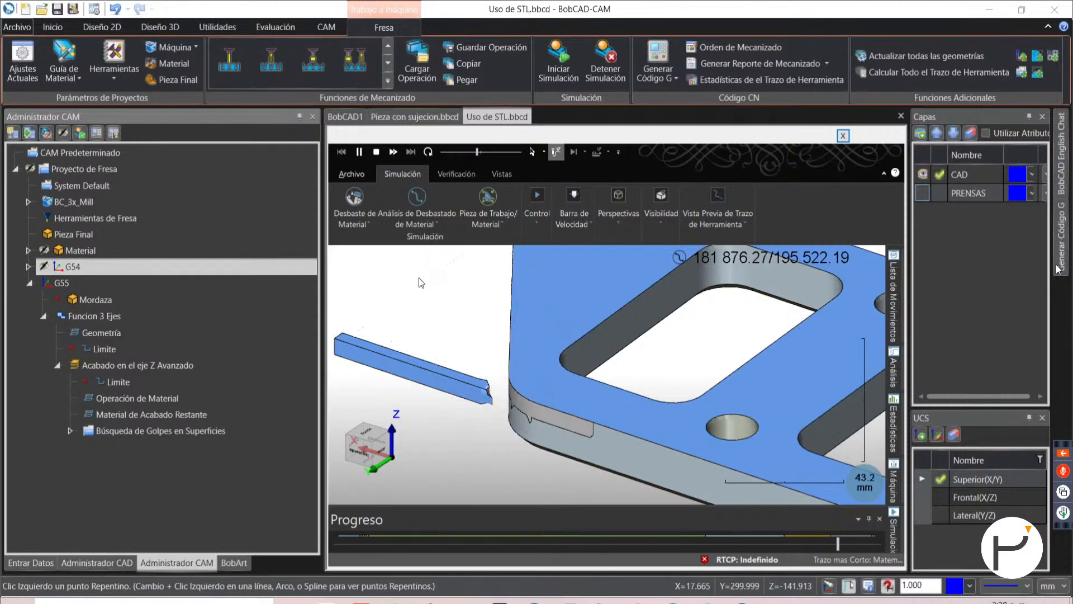
pyautogui.scroll(-5, 422, 282)
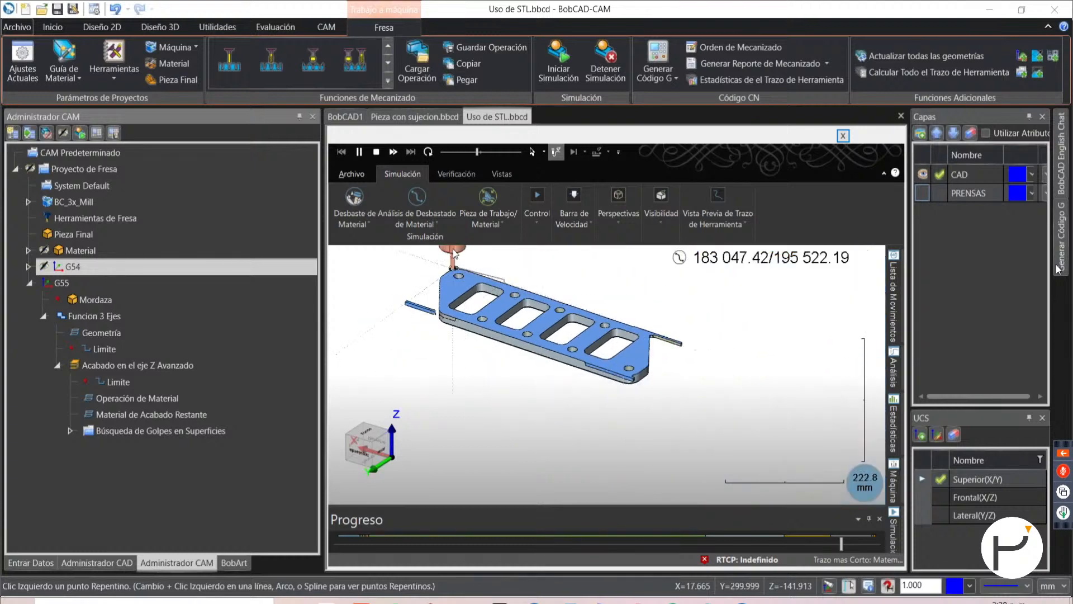
pyautogui.scroll(2, 474, 325)
pyautogui.moveTo(567, 414); pyautogui.dragTo(517, 421, button='middle')
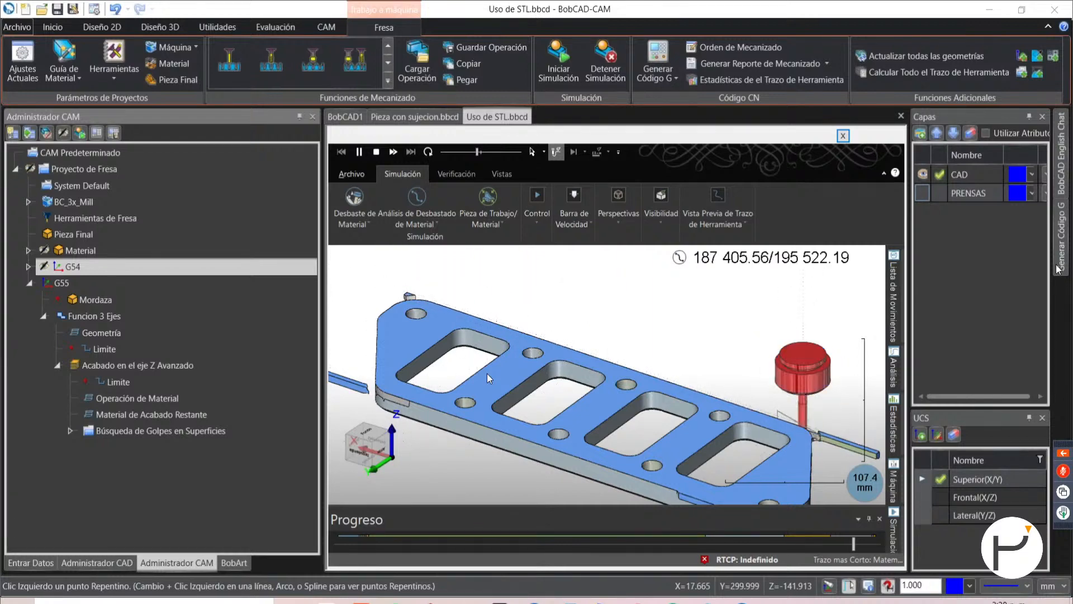
pyautogui.scroll(-3, 487, 375)
pyautogui.scroll(1, 663, 407)
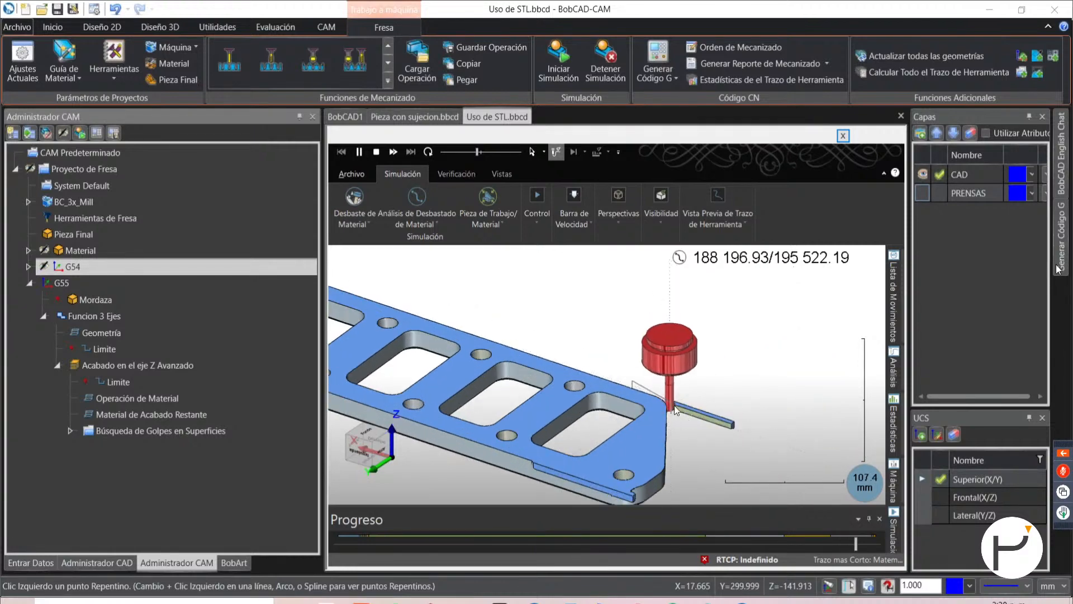
pyautogui.scroll(2, 630, 462)
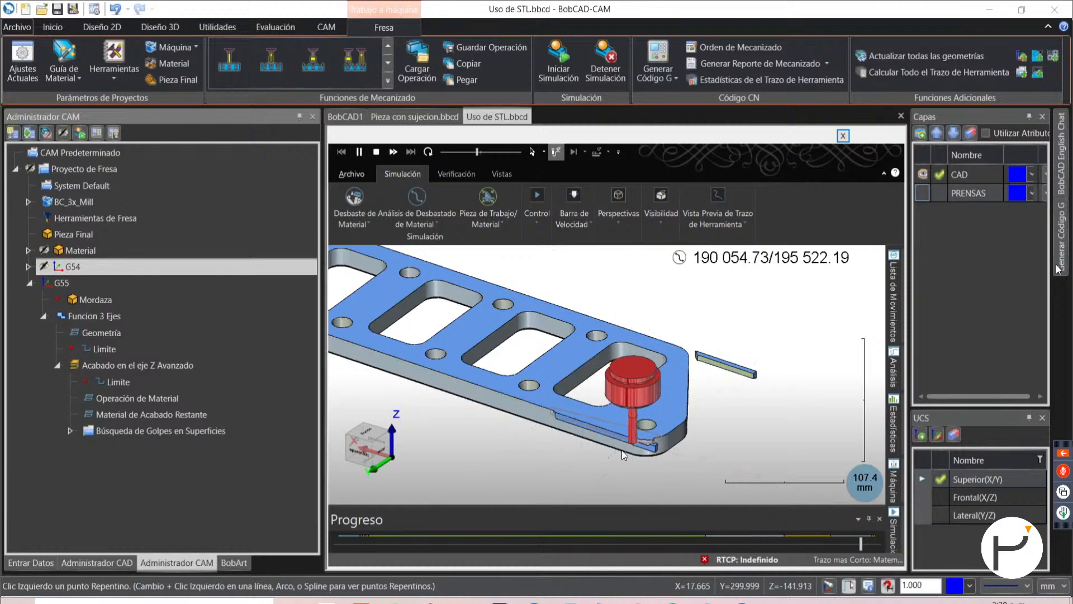
pyautogui.scroll(2, 600, 452)
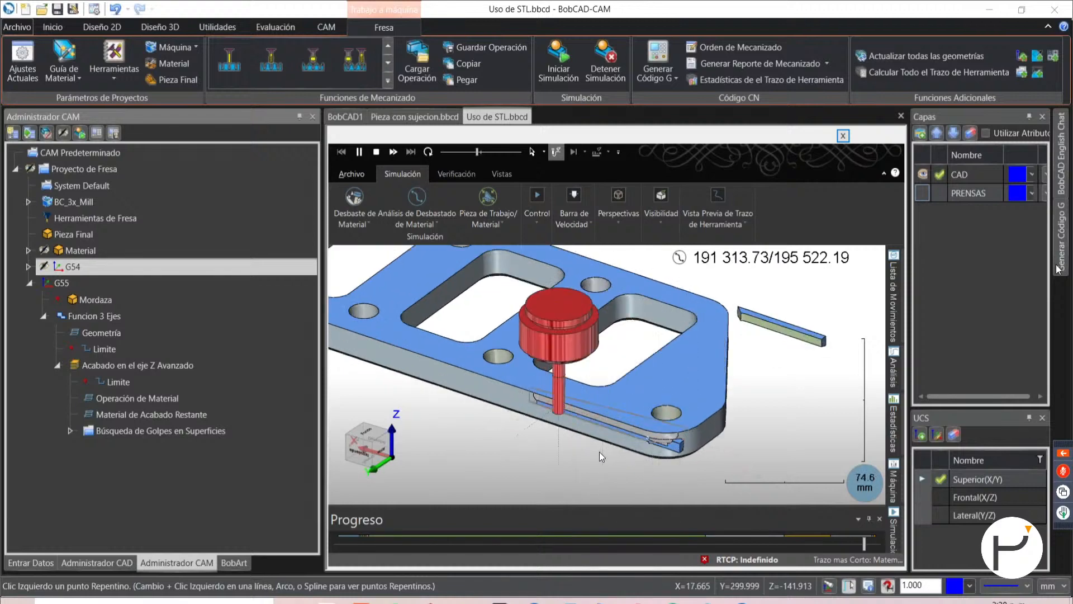